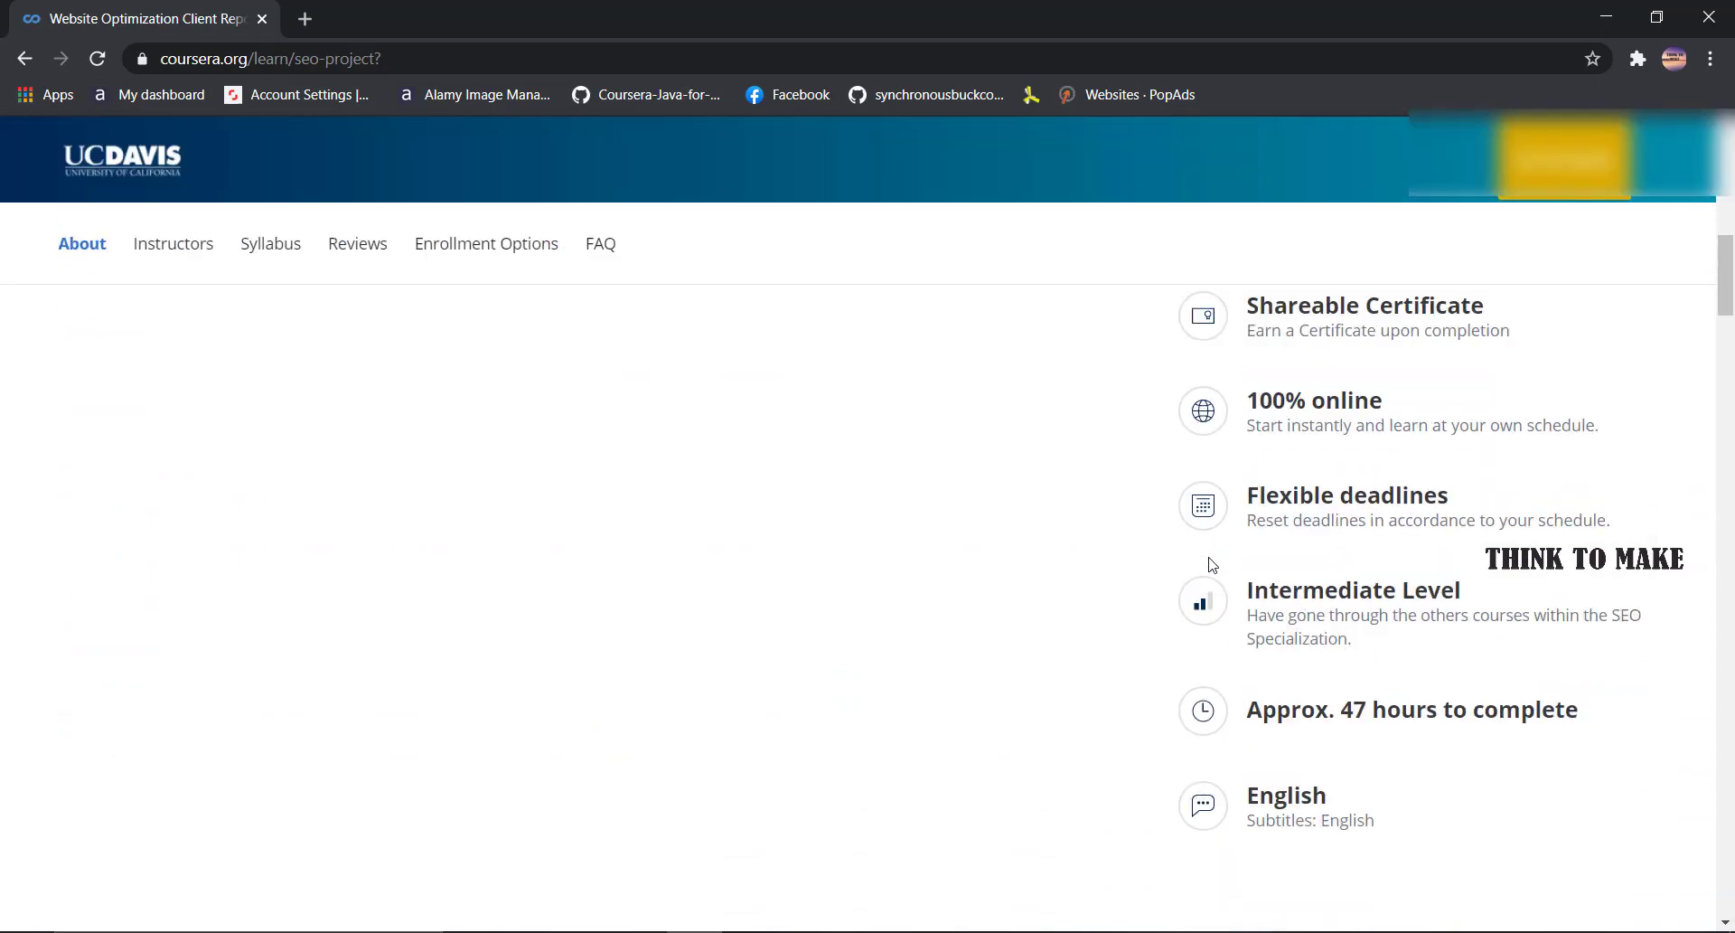
# - Go to the course content from the enrollment options section of the Website Optimization Client Report Project page
pyautogui.scroll(-15, 766, 529)
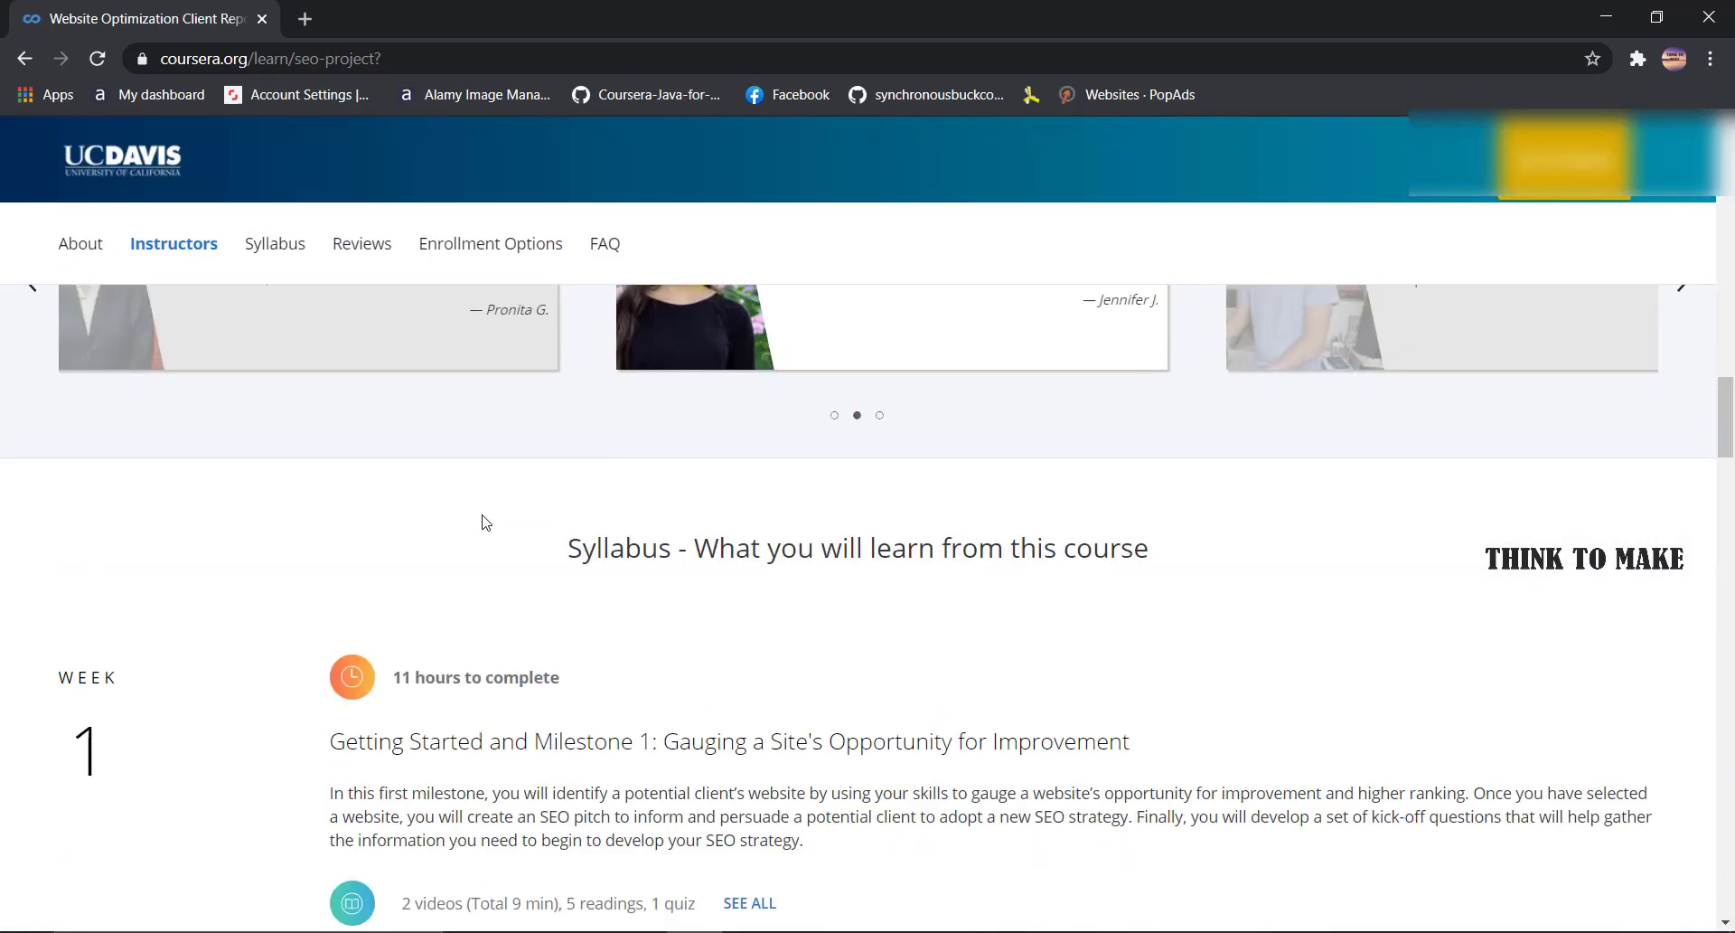
pyautogui.scroll(-15, 292, 521)
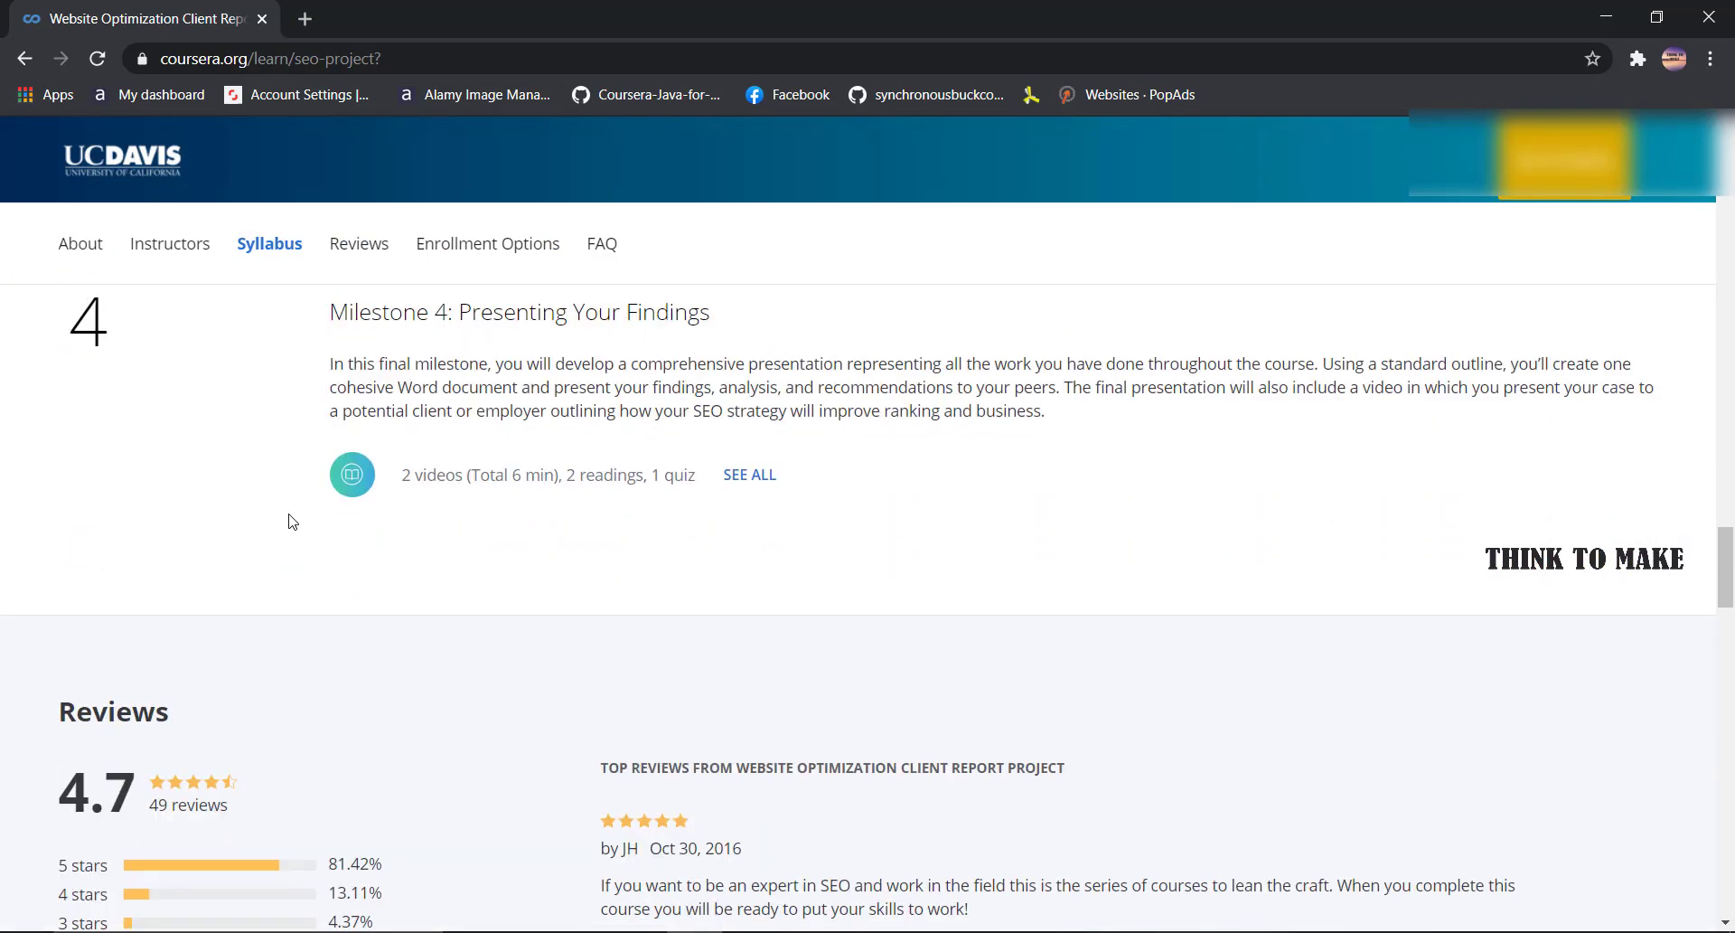
pyautogui.scroll(-4, 213, 640)
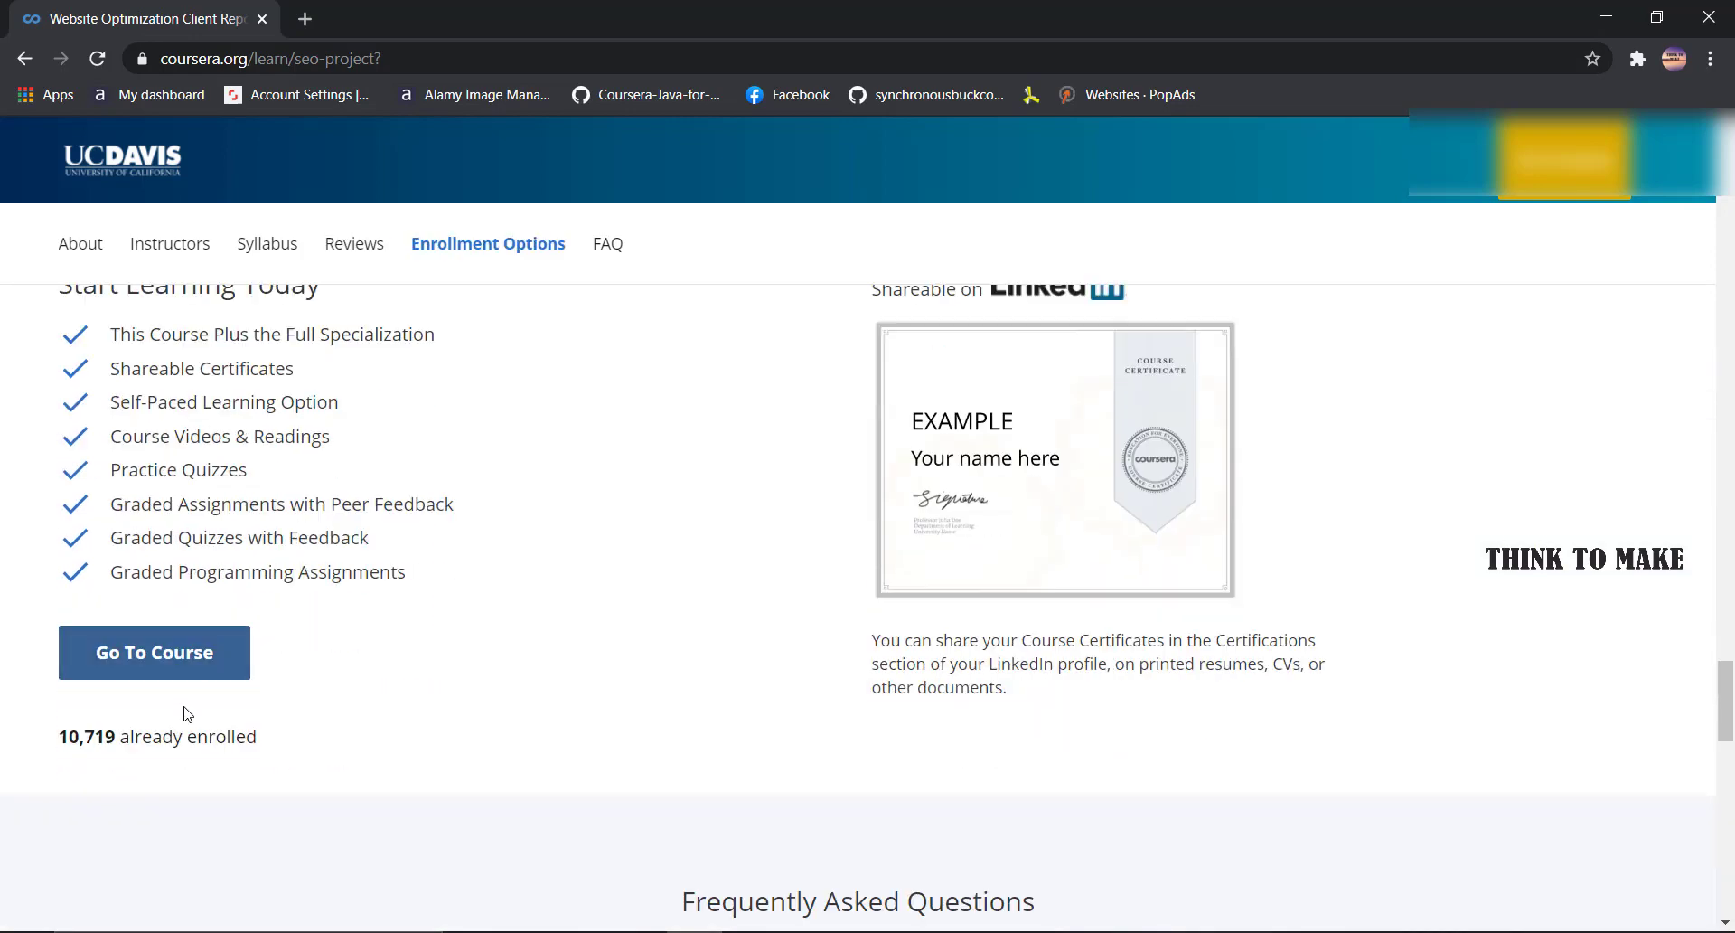
pyautogui.click(178, 647)
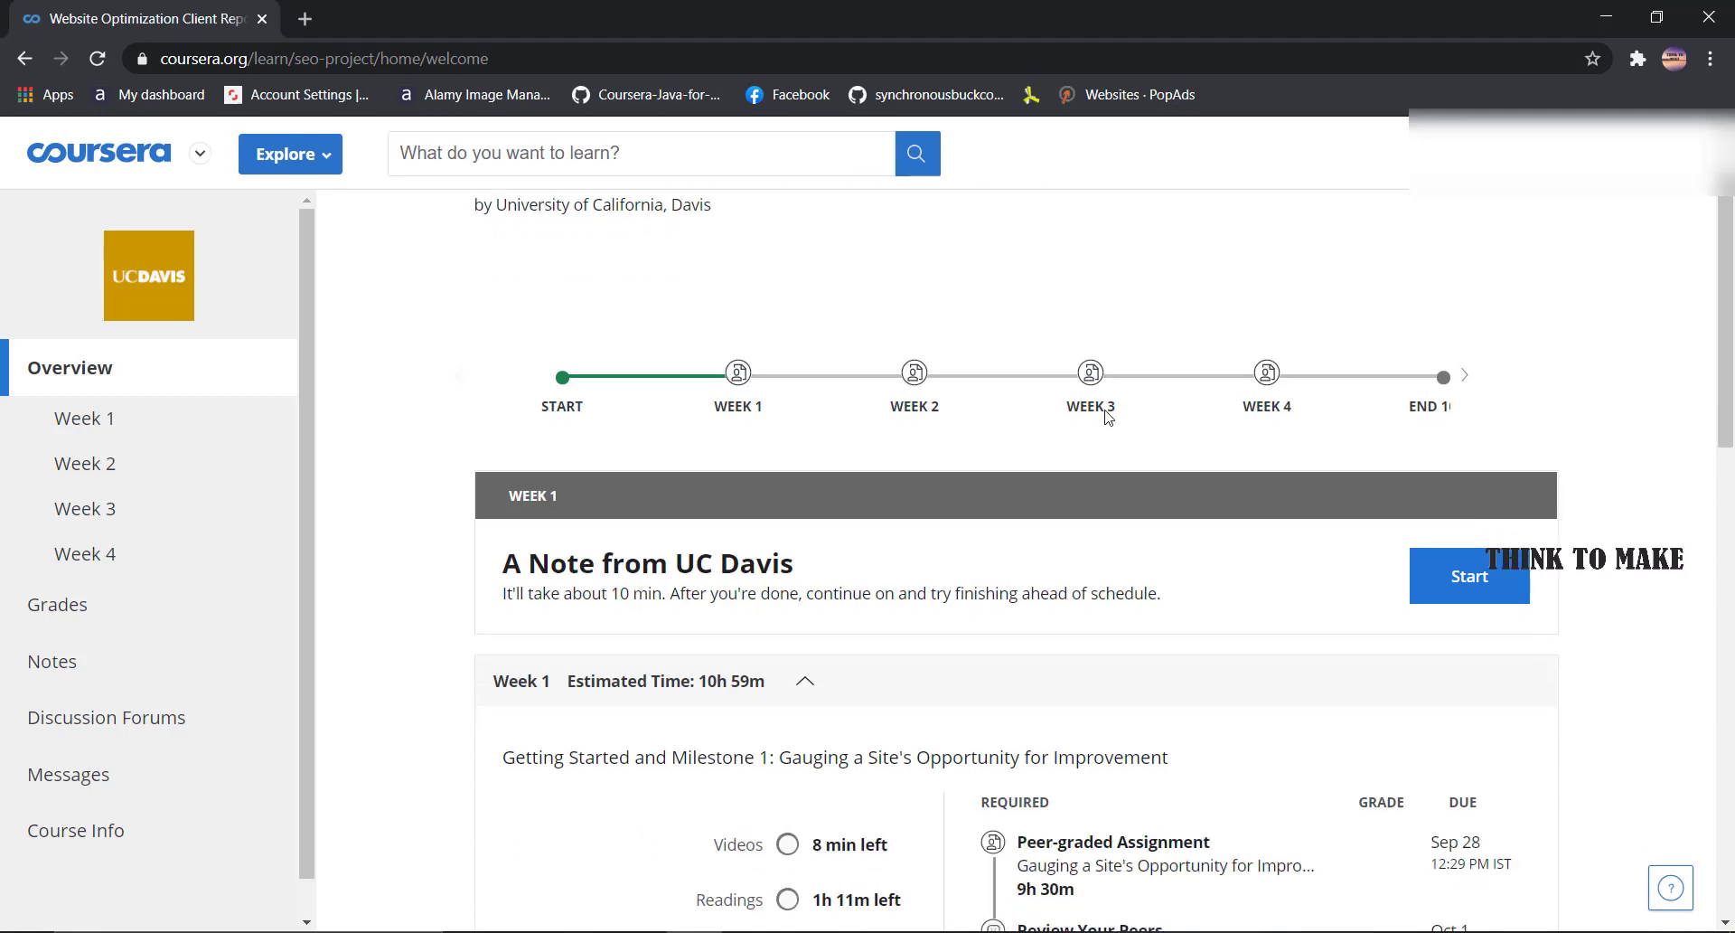
# - Open the submission form of the Week 1 peer-graded assignment and select the title text "Gauging a Site's Opportunity for Improvement"
pyautogui.scroll(-3, 1108, 417)
pyautogui.scroll(-3, 1109, 416)
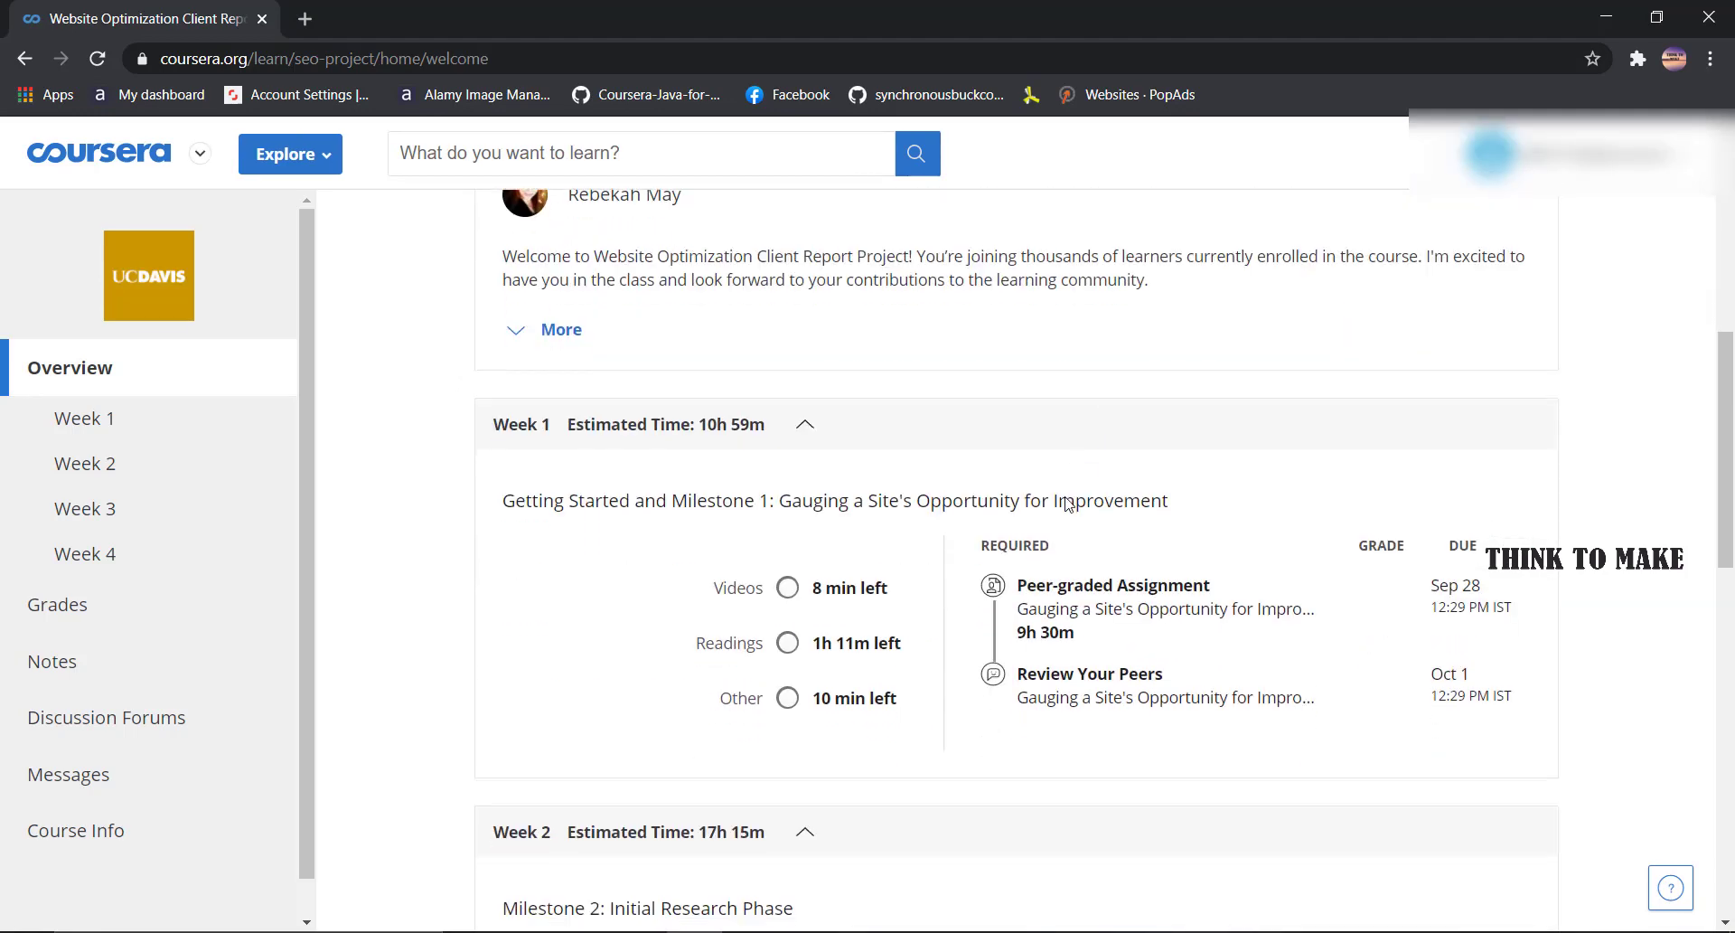
pyautogui.click(1067, 607)
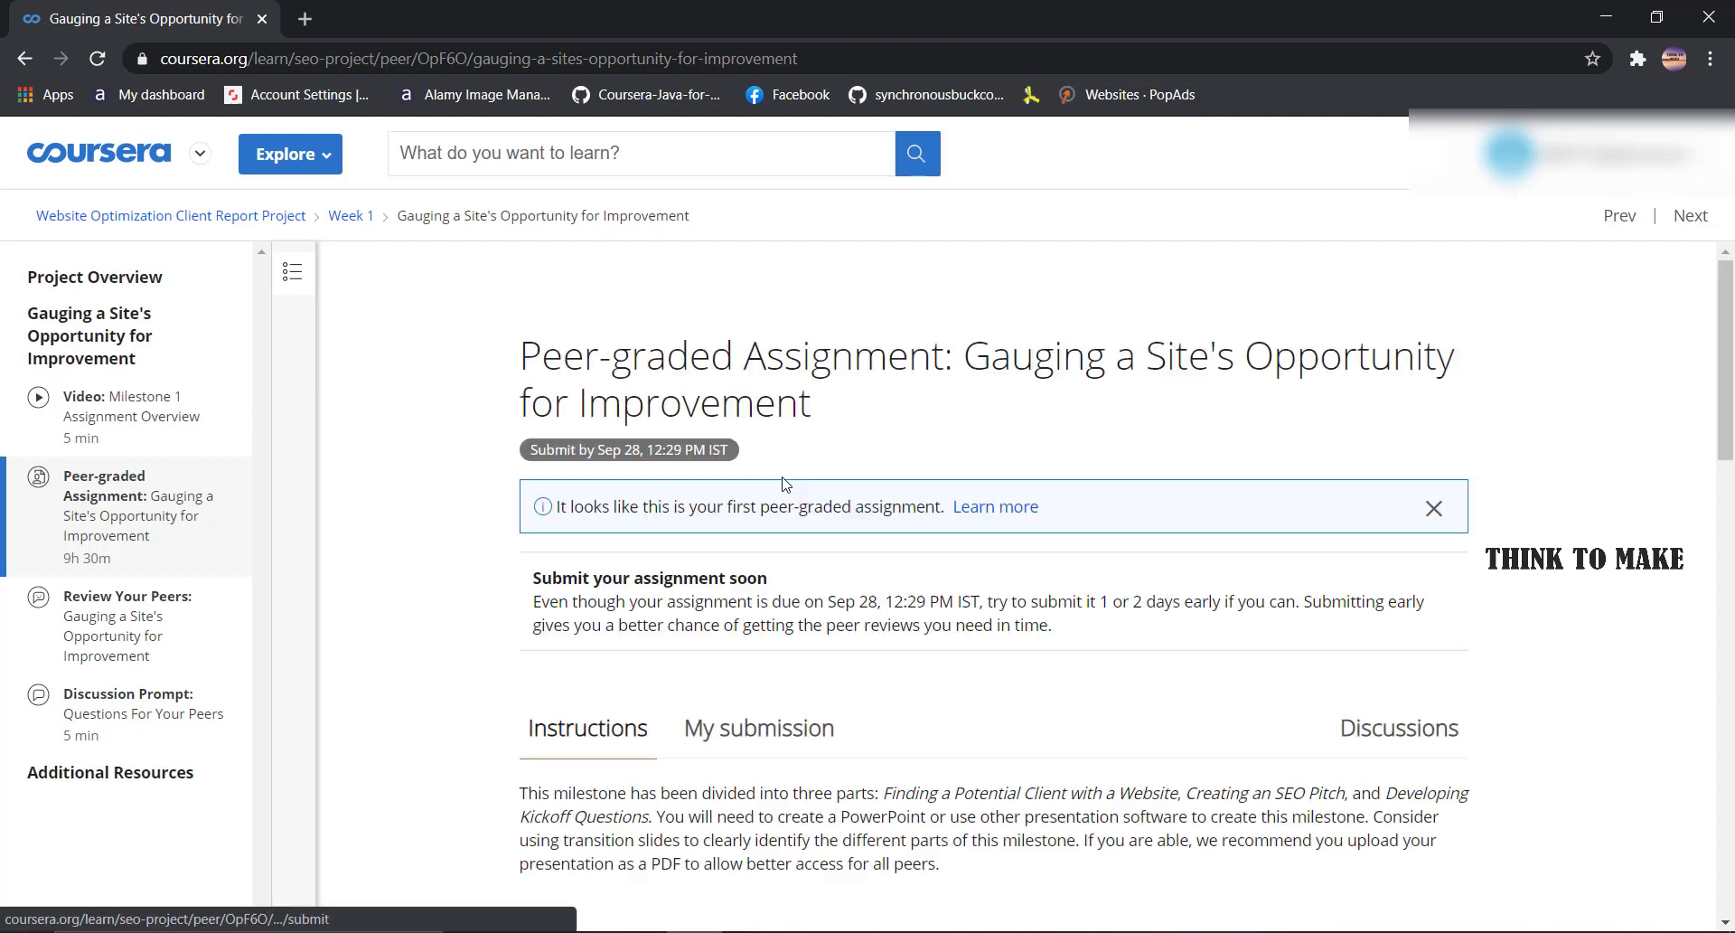
pyautogui.click(779, 720)
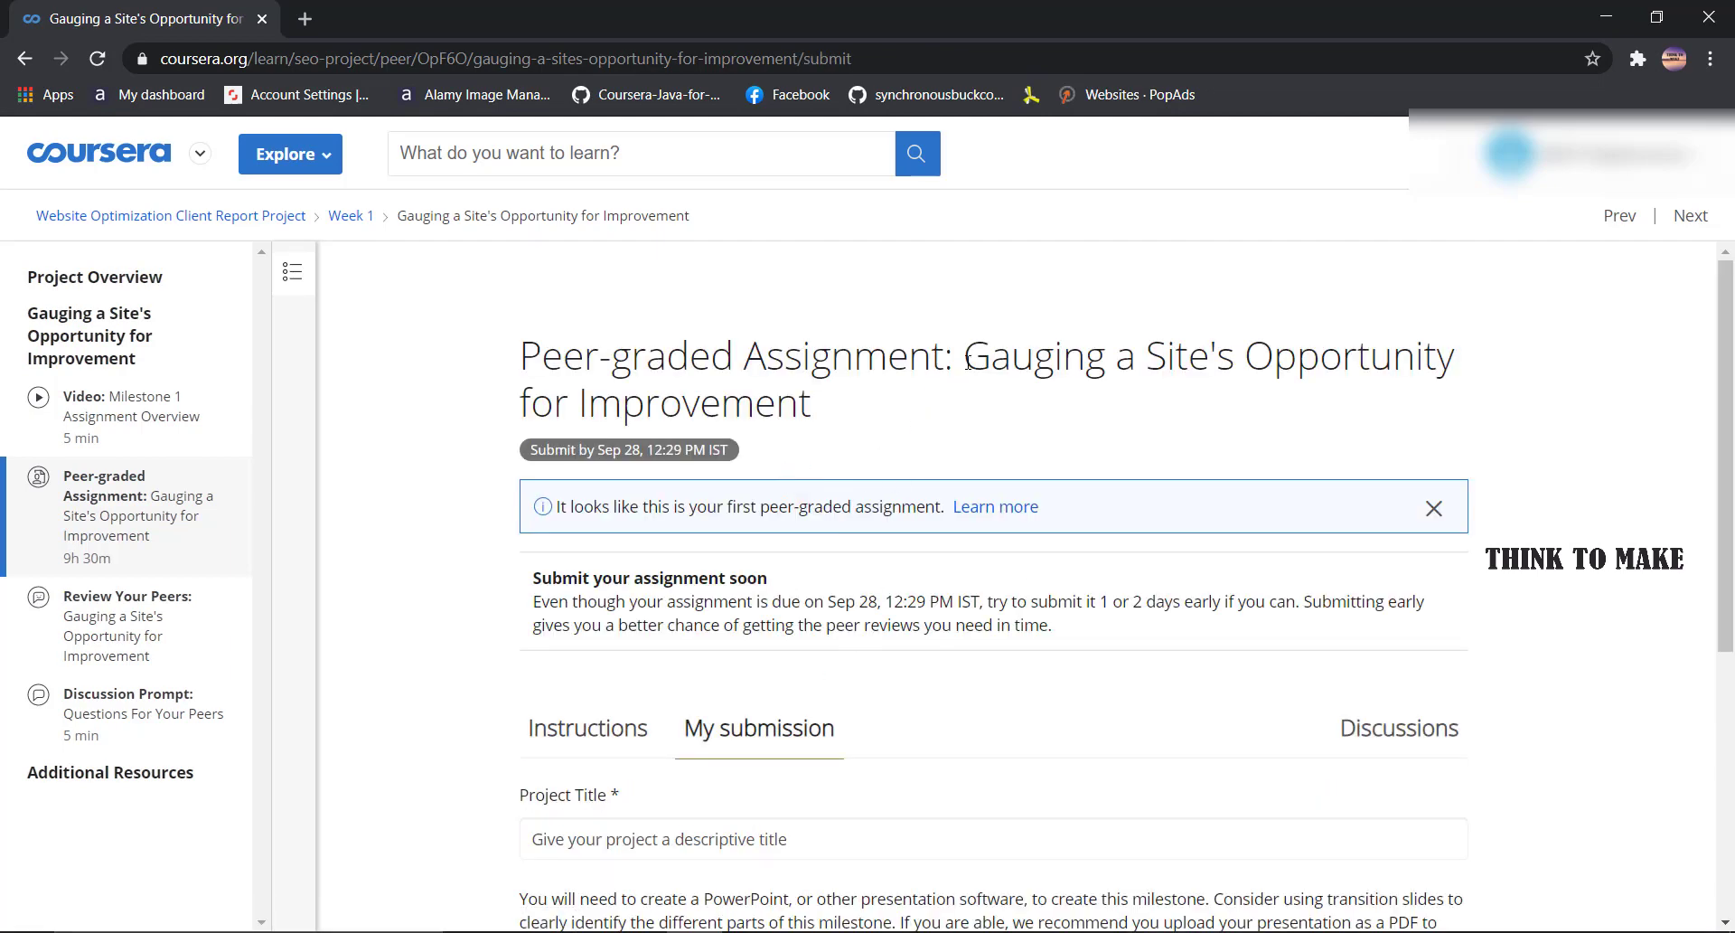
pyautogui.tripleClick(975, 393)
pyautogui.rightClick(984, 368)
pyautogui.click(1022, 411)
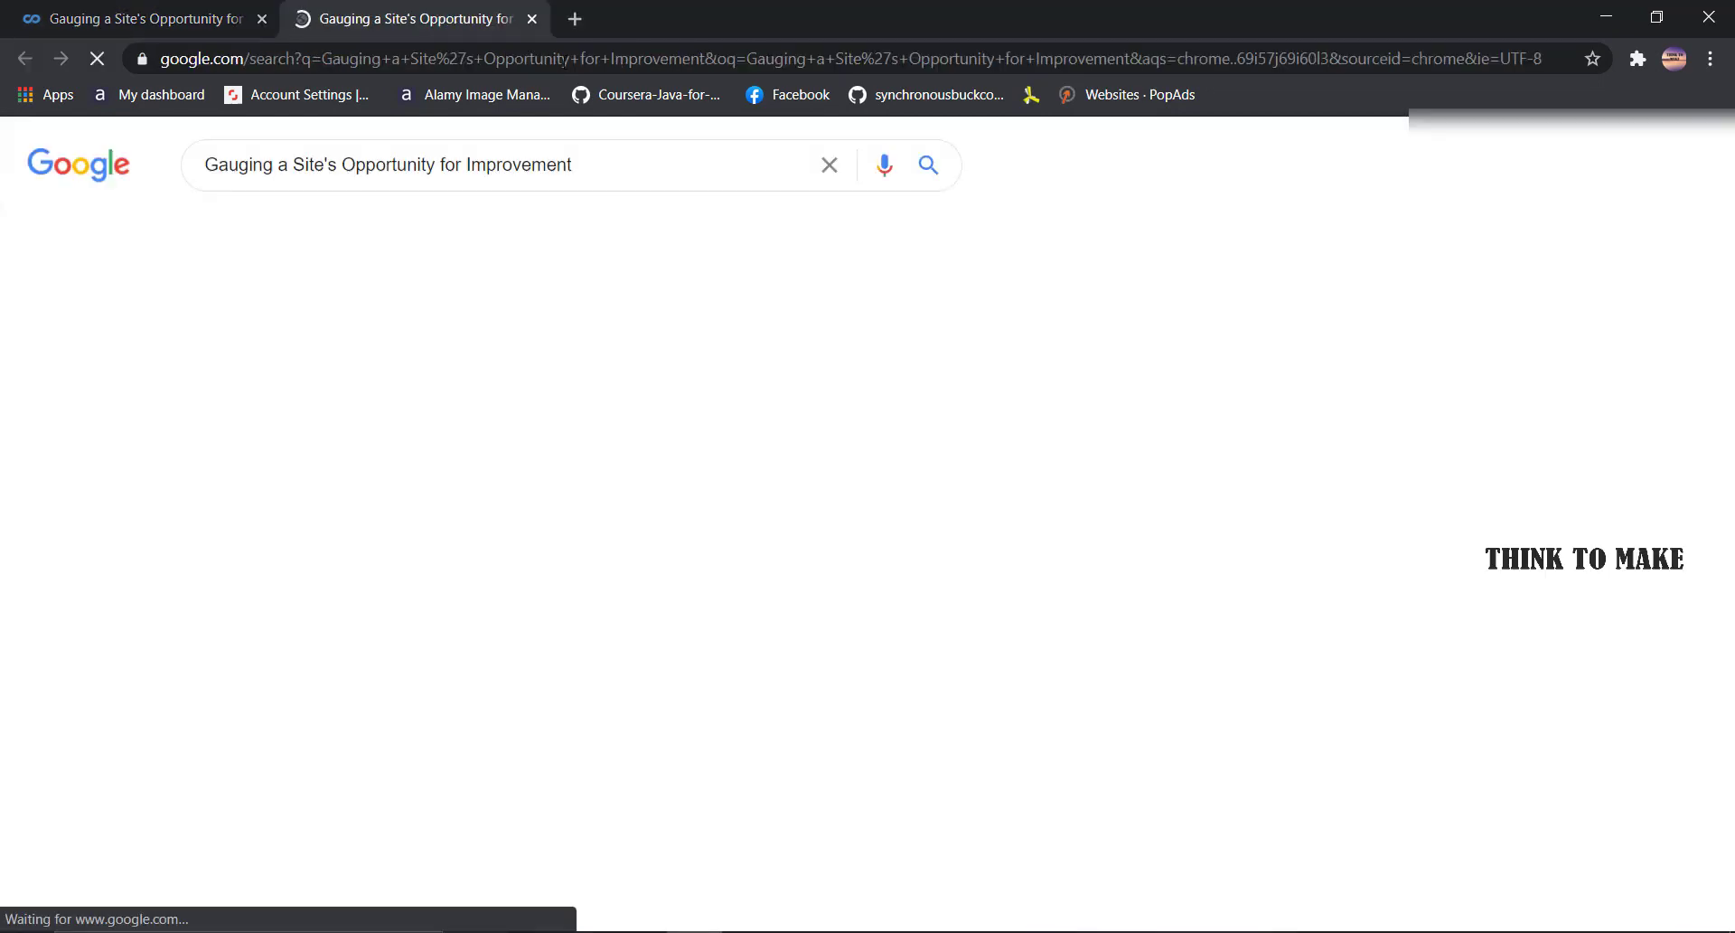
pyautogui.hotkey('ctrl', 'w')
# - Copy the selected assignment title into the Project Title field
pyautogui.rightClick(992, 339)
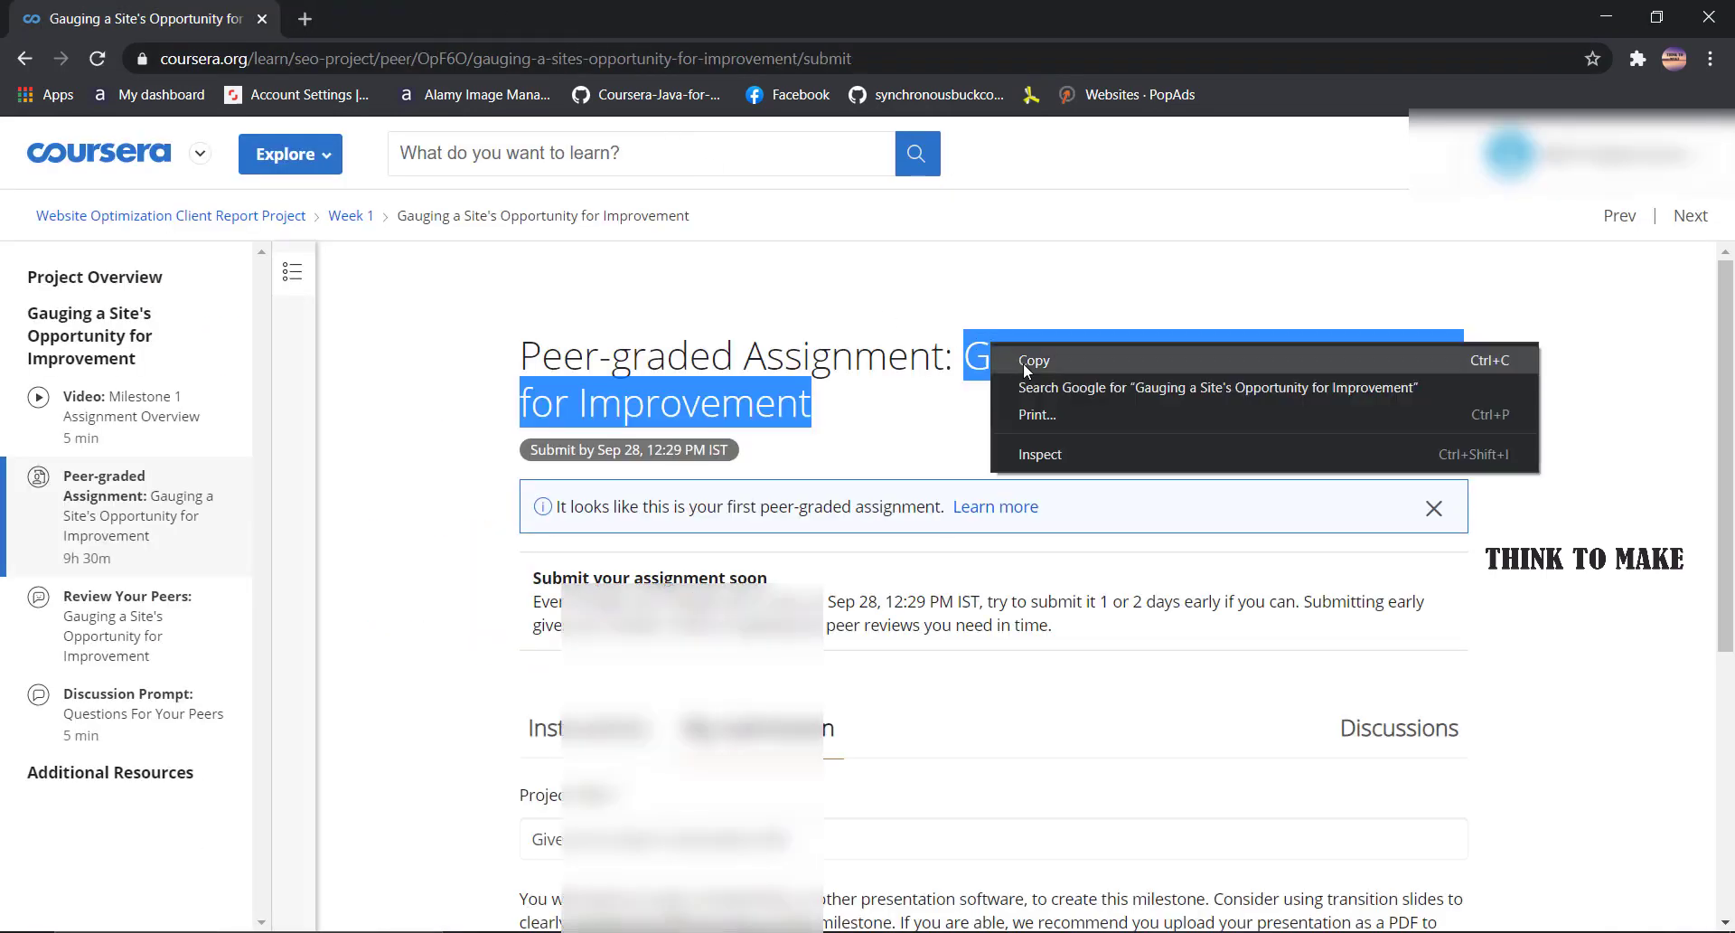
pyautogui.click(1023, 361)
pyautogui.scroll(-3, 704, 363)
pyautogui.click(588, 614)
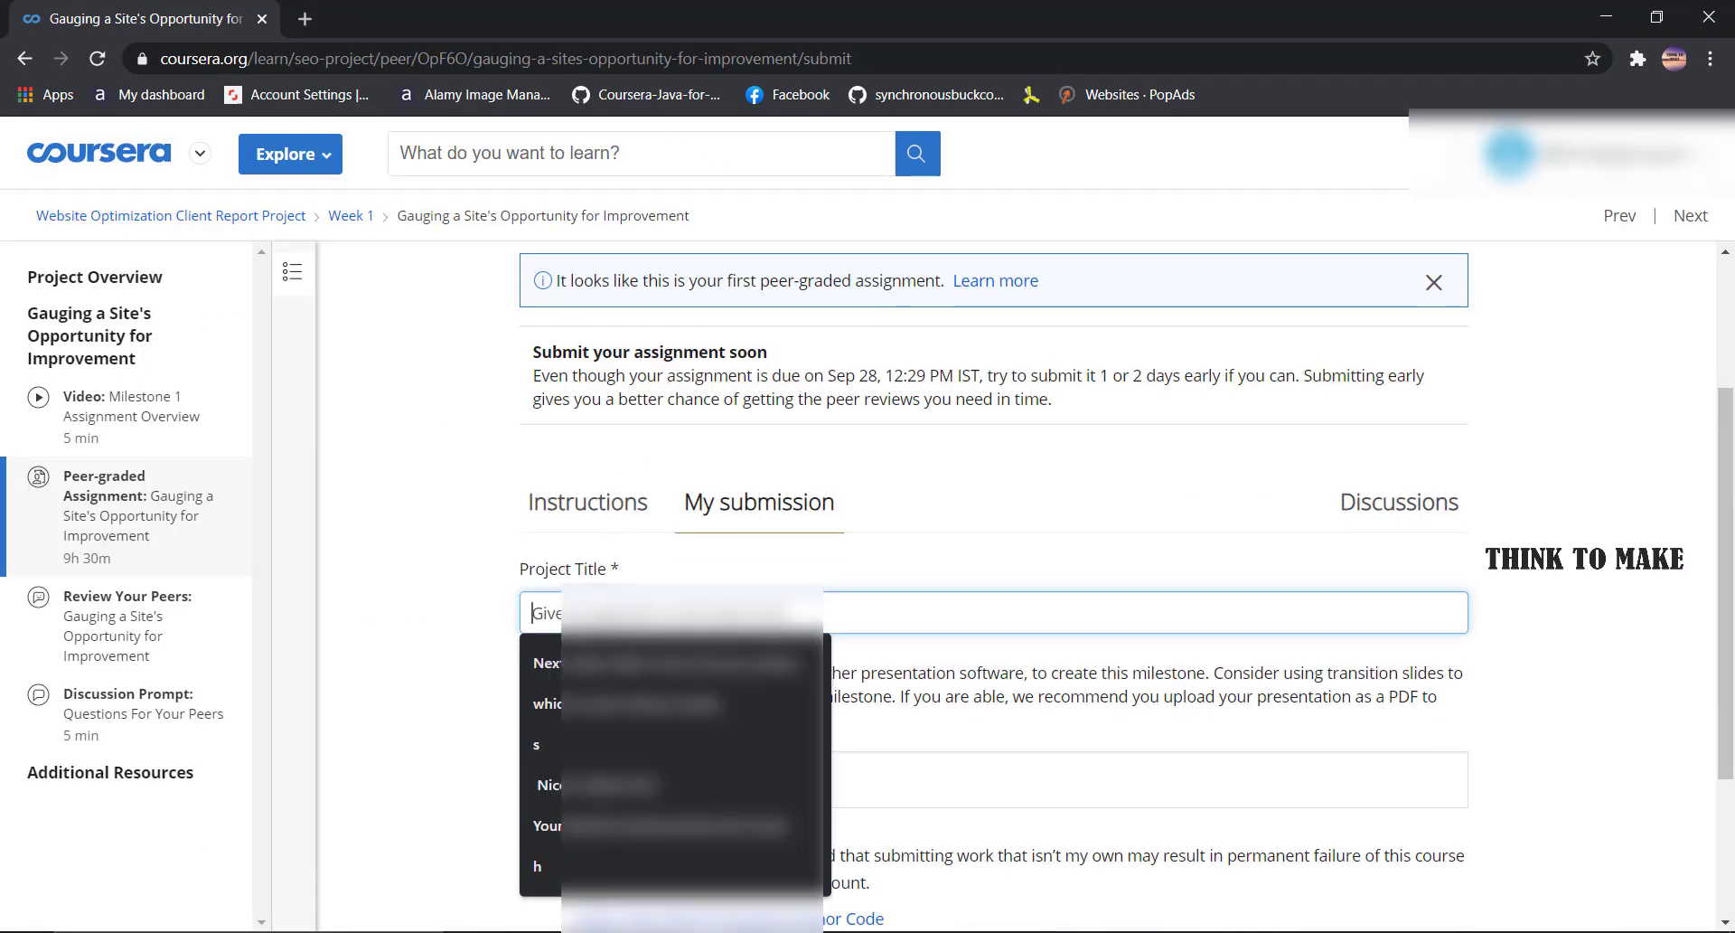
pyautogui.rightClick(588, 623)
pyautogui.click(671, 457)
# - Upload "week 1 Assignment Website Optimization.pdf" from the Desktop as the assignment file
pyautogui.scroll(-3, 622, 546)
pyautogui.click(623, 546)
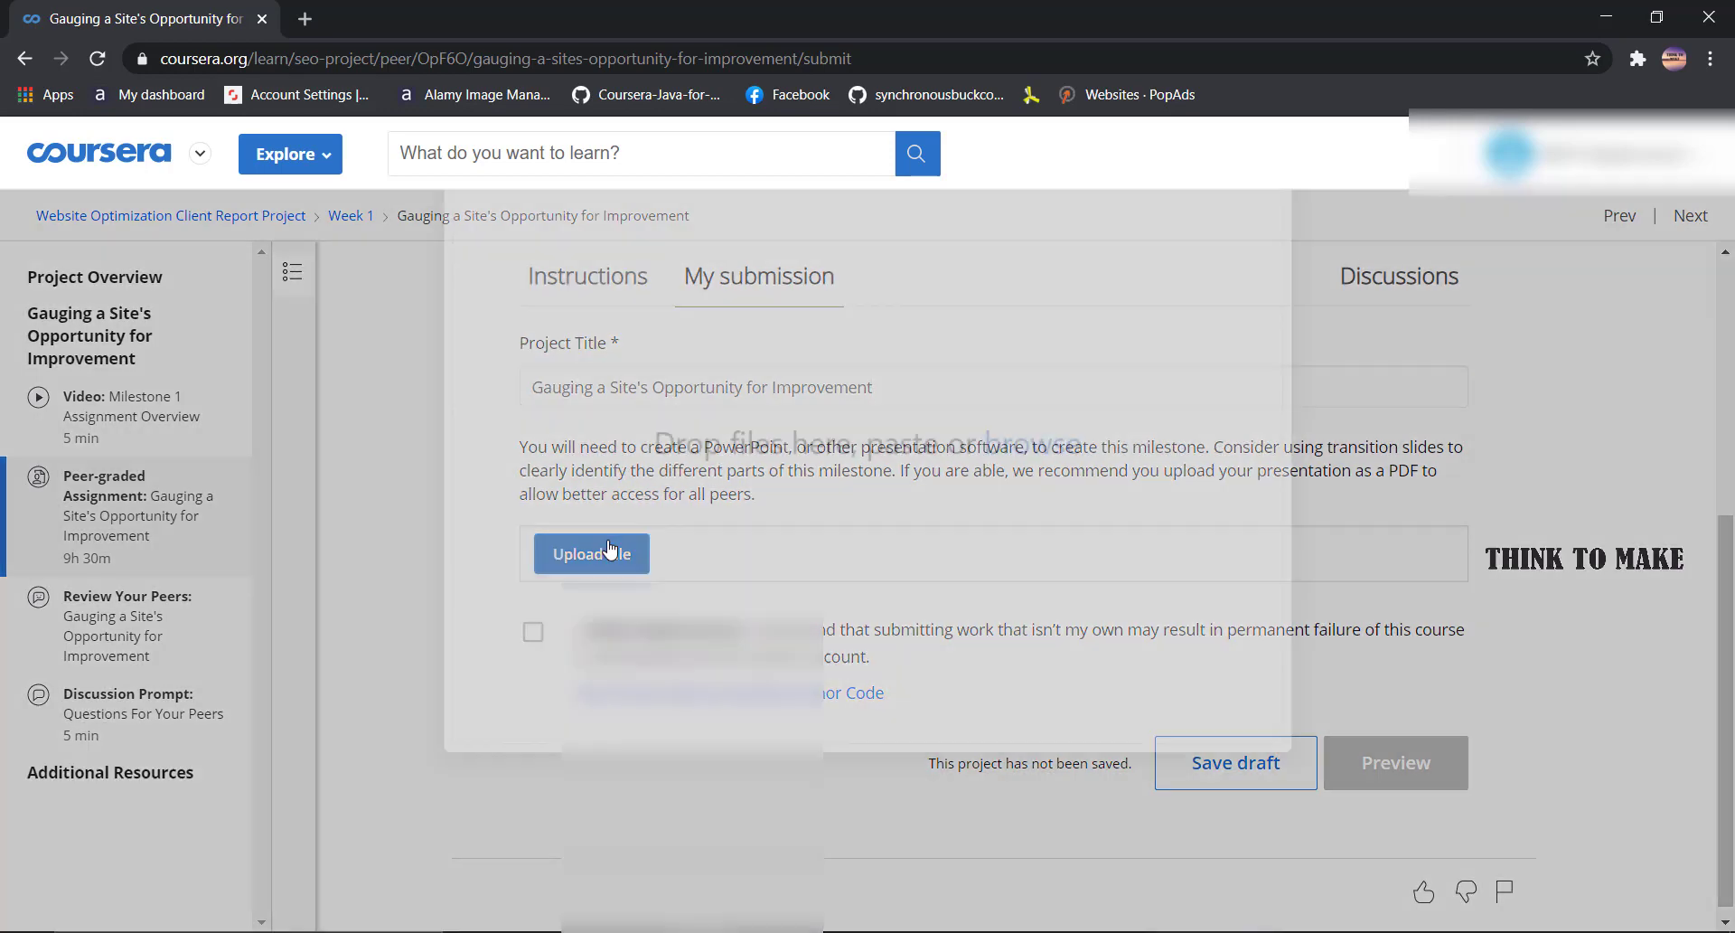
pyautogui.click(1029, 529)
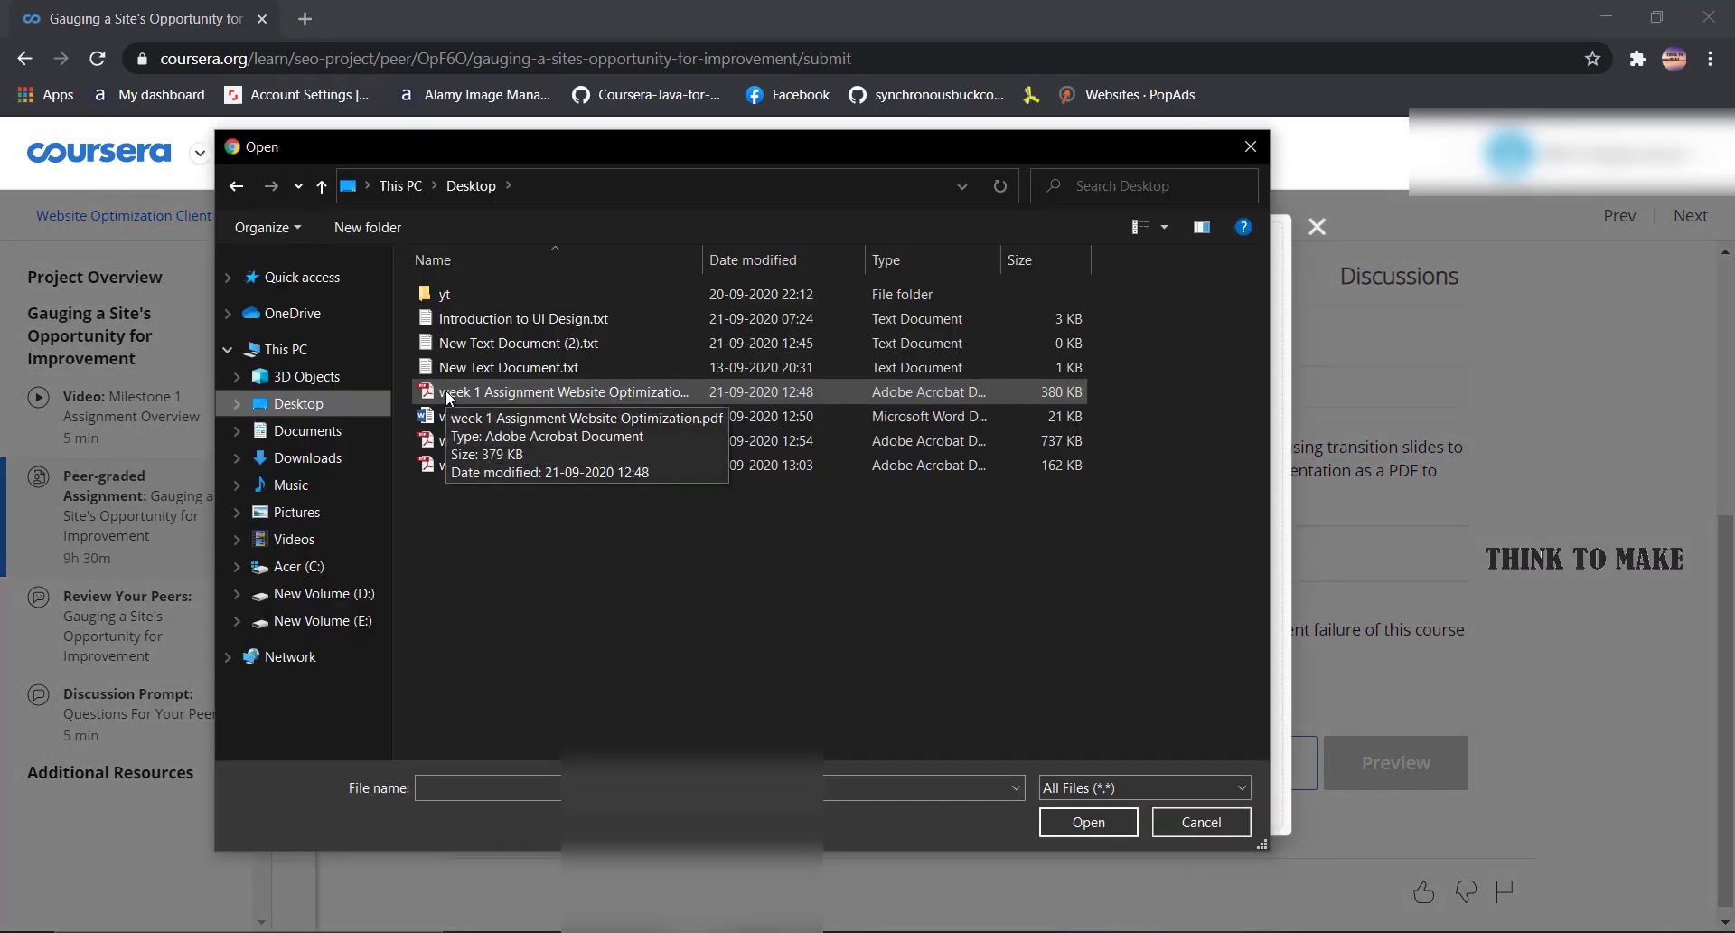
pyautogui.doubleClick(447, 388)
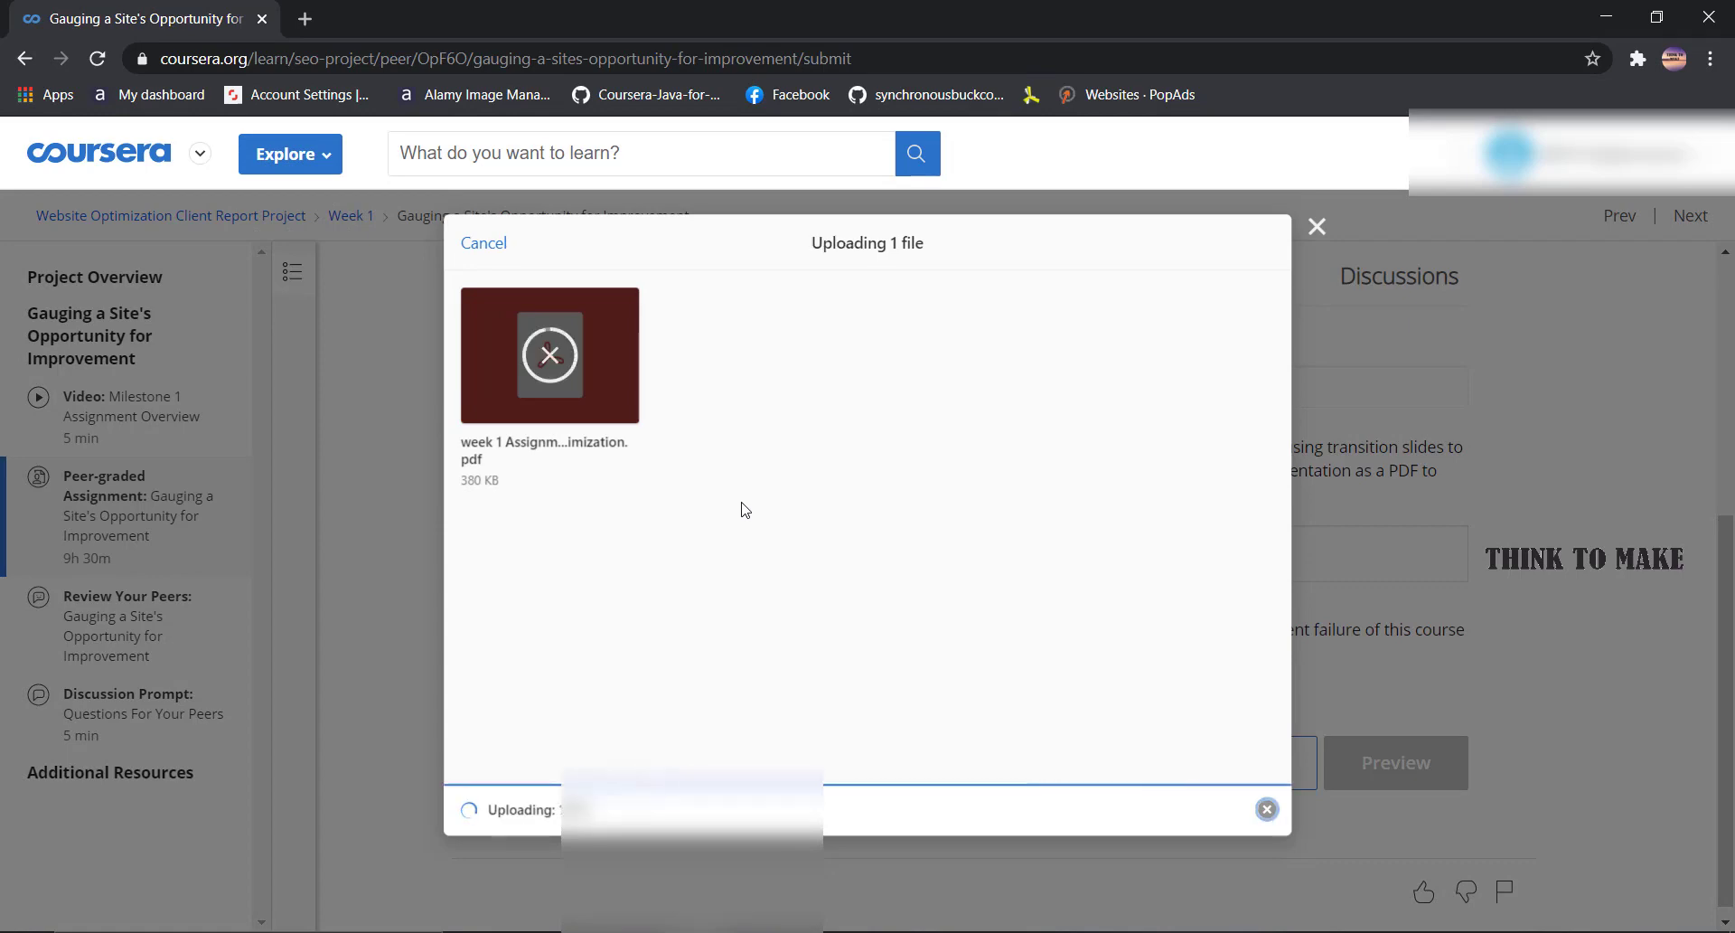
# - Accept the honor code statement, preview the project and submit the assignment
pyautogui.scroll(-3, 690, 554)
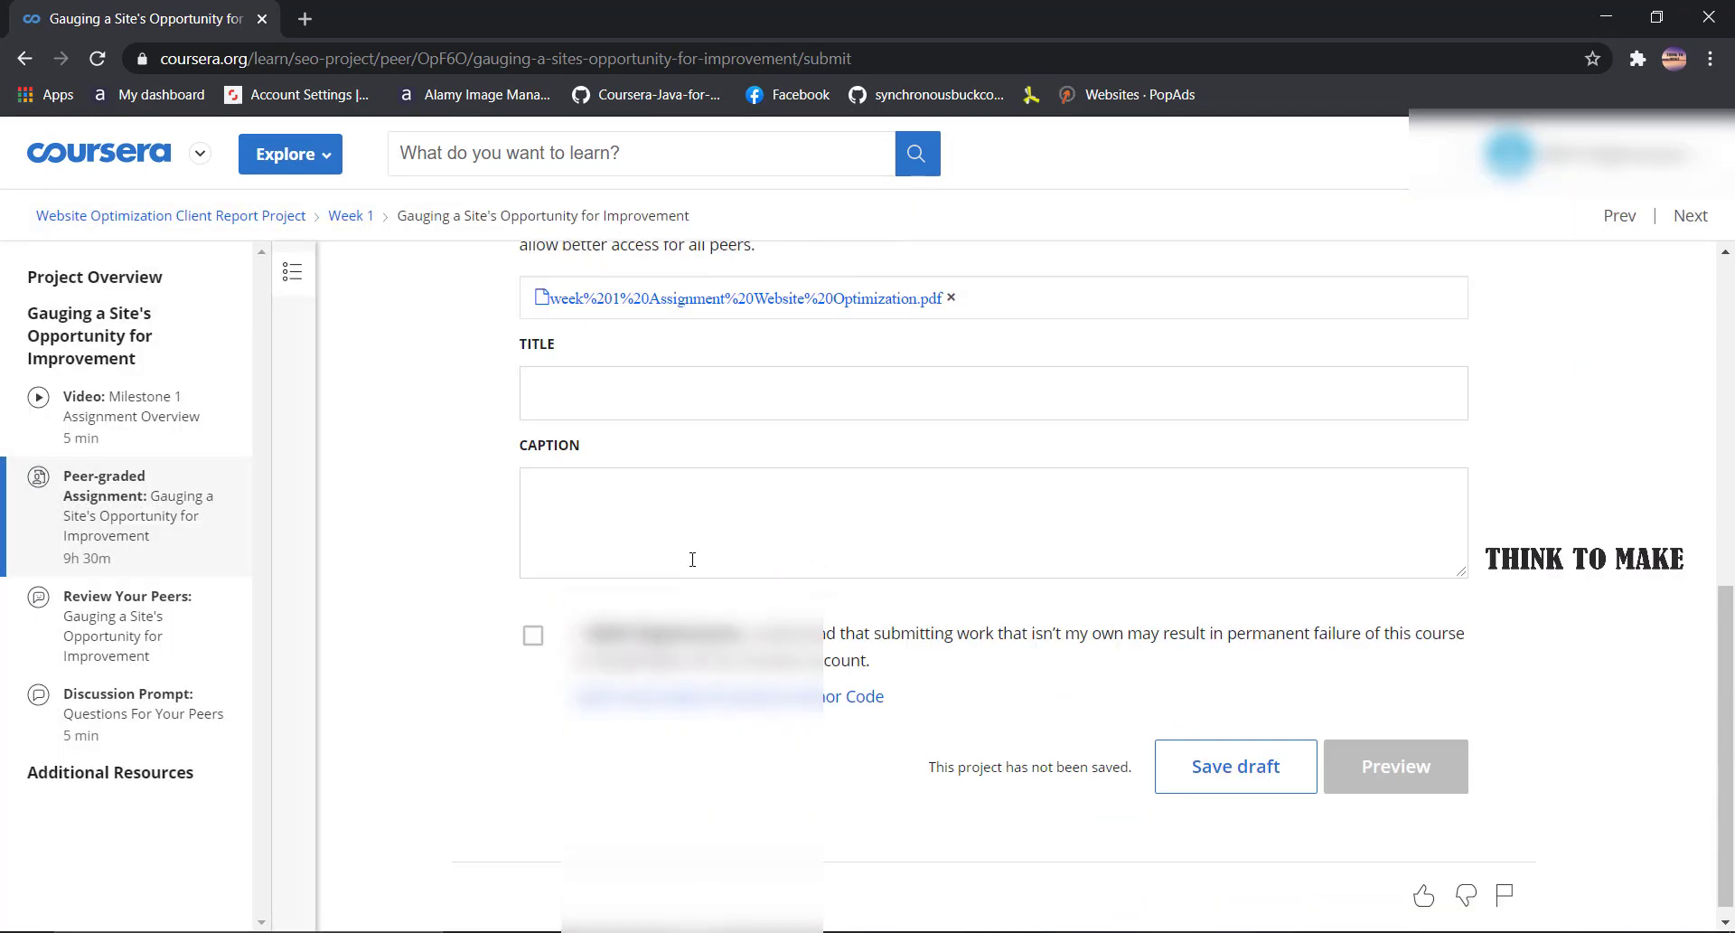
pyautogui.click(533, 620)
pyautogui.click(1363, 747)
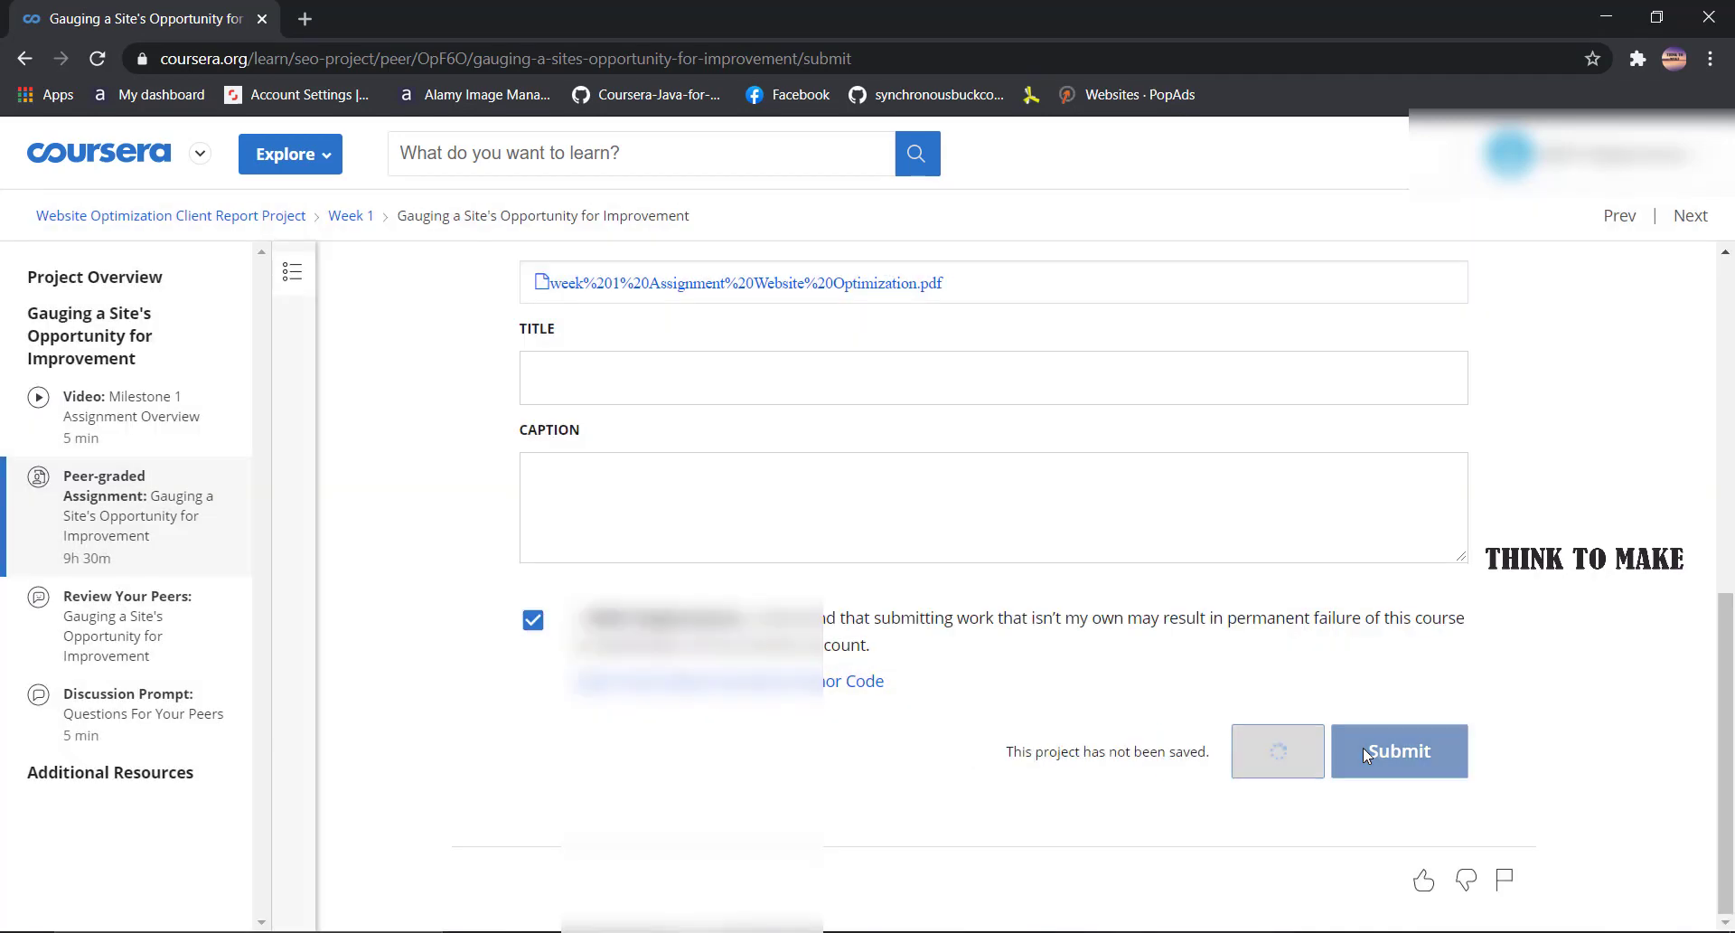
pyautogui.click(1390, 764)
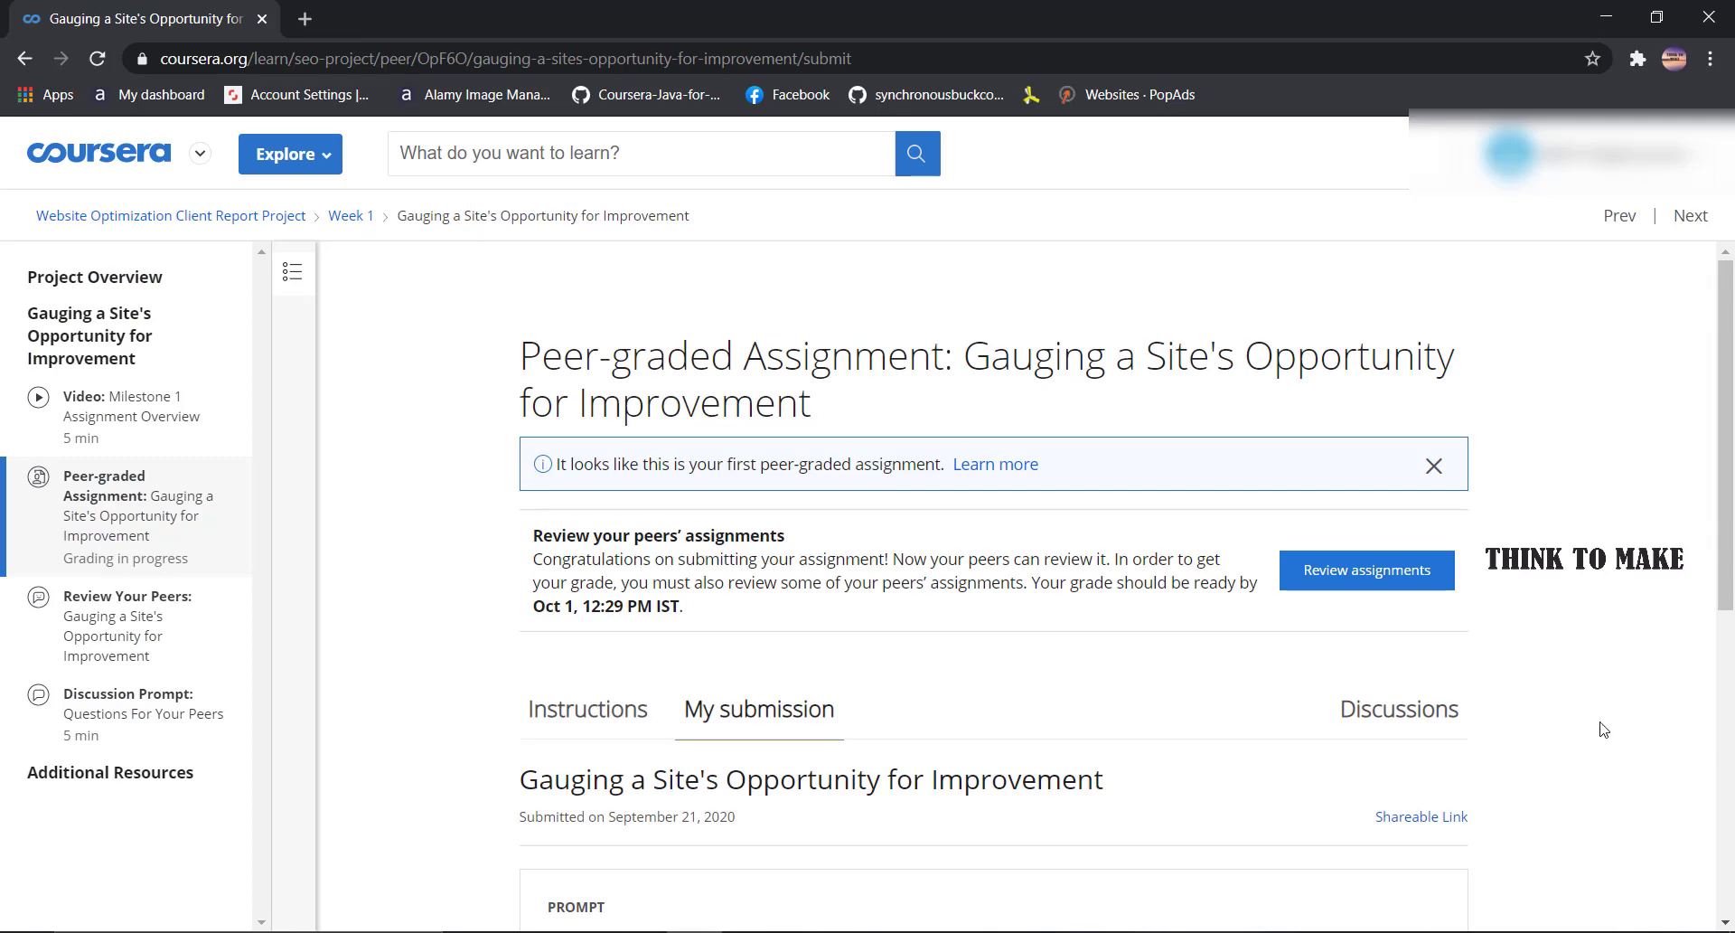
# - Go to the peer reviews for this assignment and start reviewing the first classmate's submission
pyautogui.click(1397, 572)
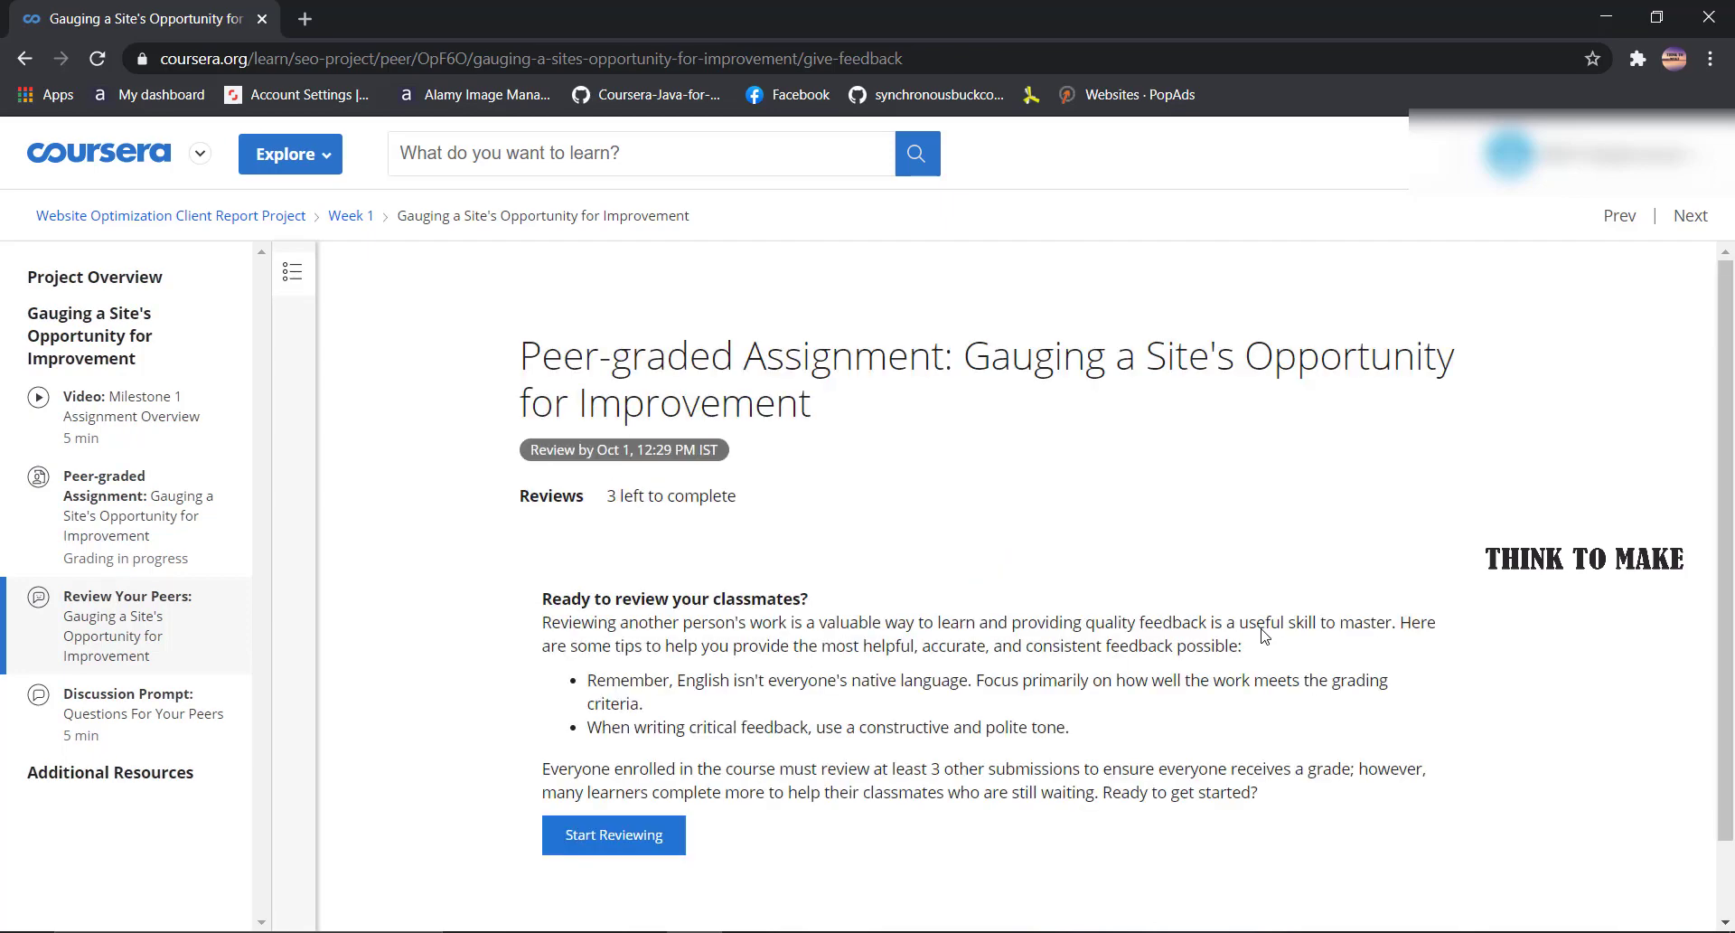
pyautogui.scroll(-1, 1205, 768)
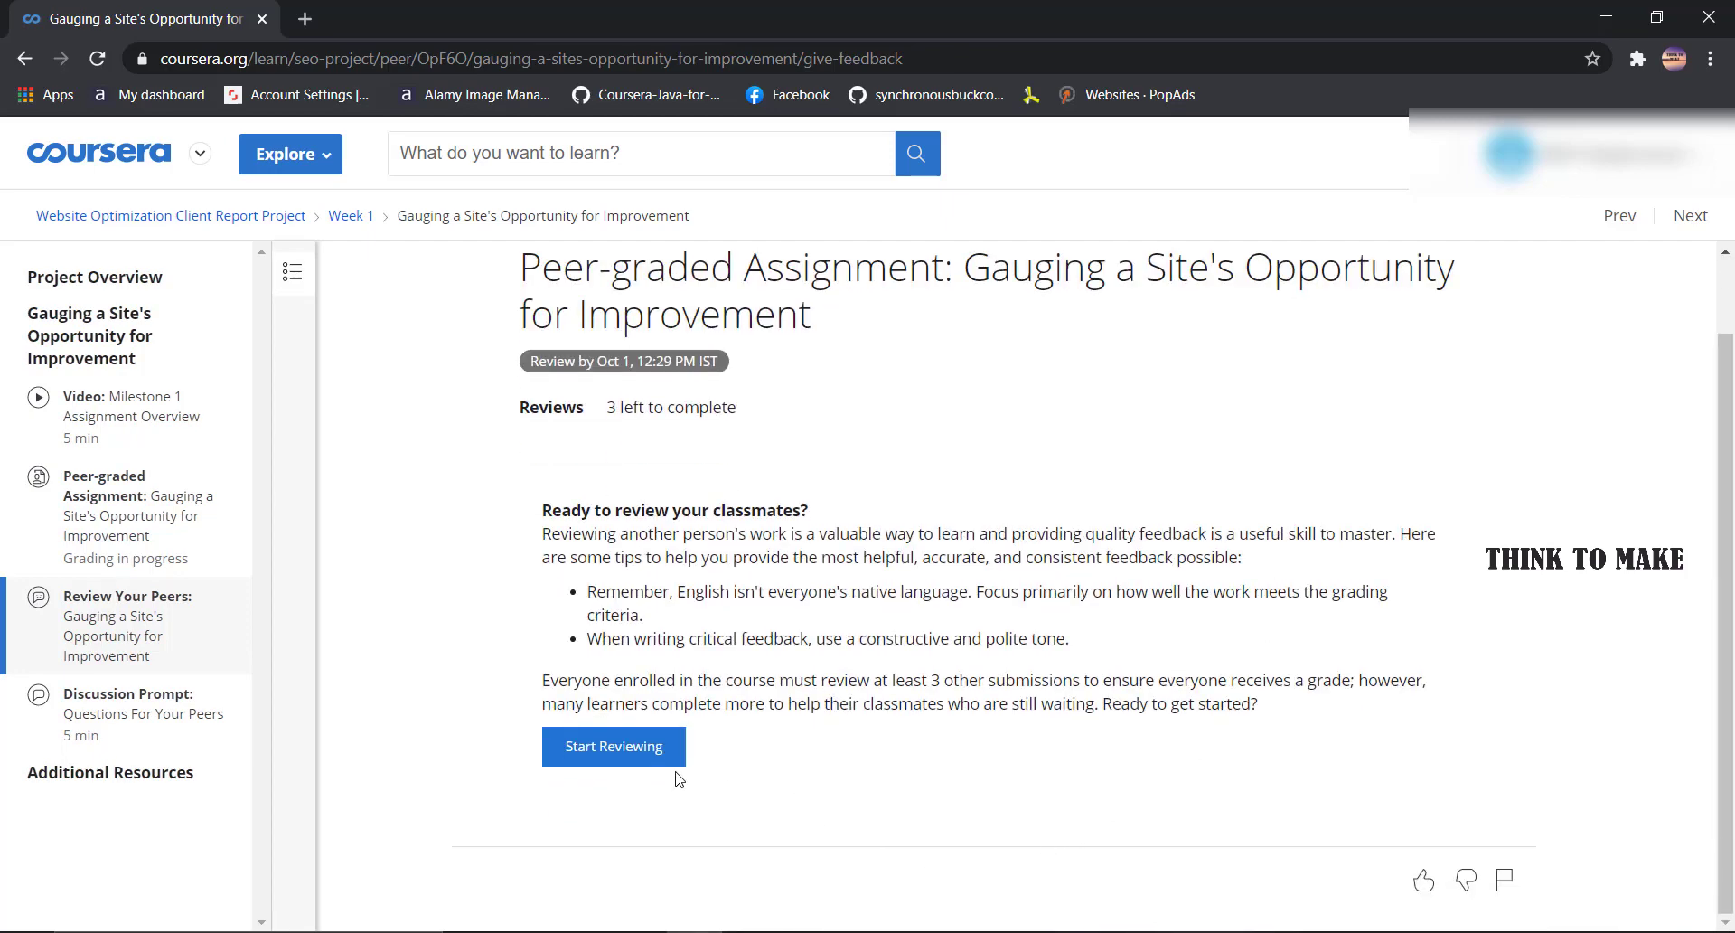
pyautogui.click(652, 743)
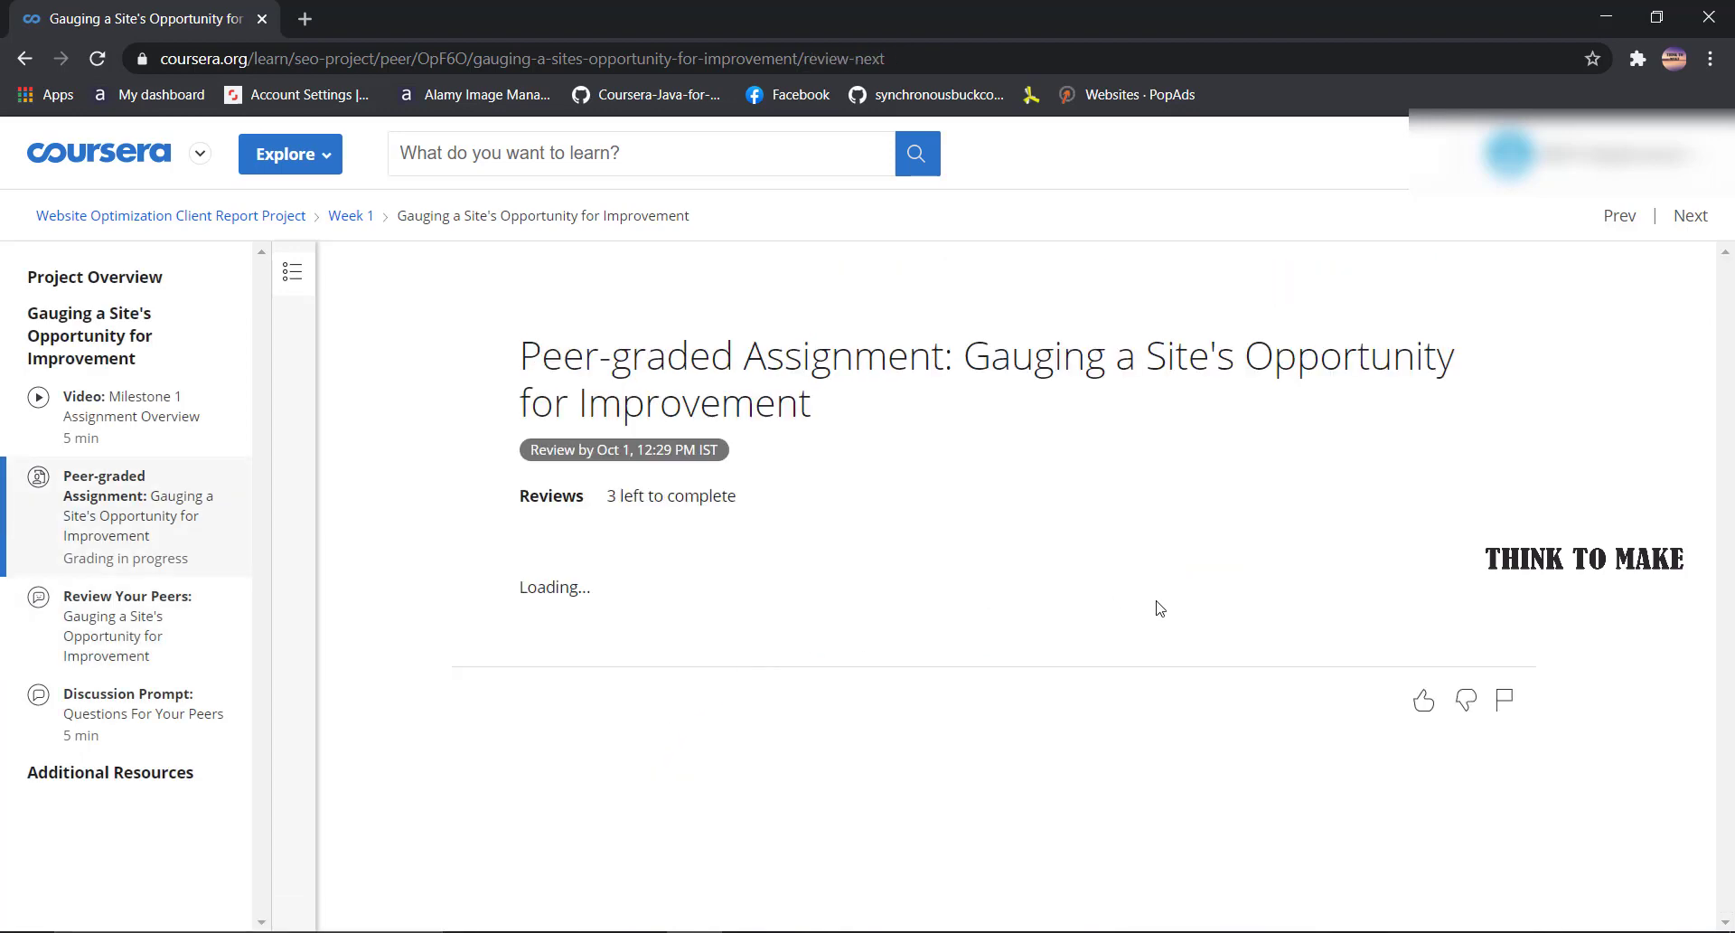
# - Give the first submission 1 pt each for the website URL slide, 10-page minimum and SEO pitch, and 2 pts for website strengths
pyautogui.scroll(-4, 1168, 608)
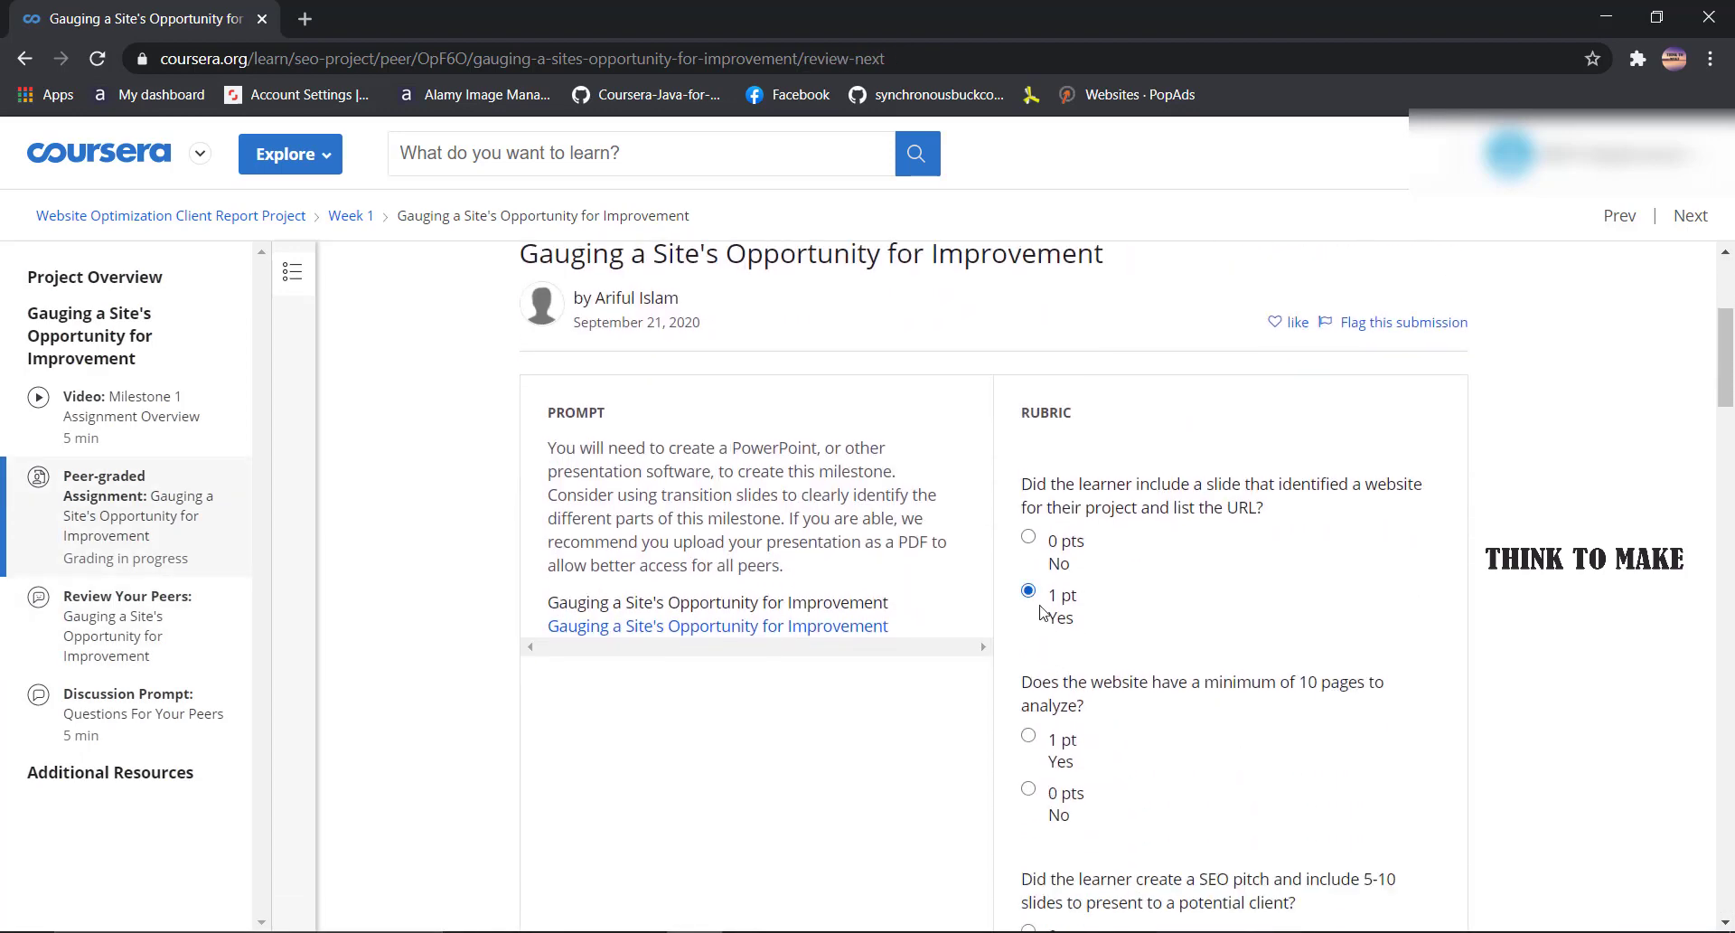
pyautogui.scroll(-1, 1046, 621)
pyautogui.scroll(-2, 1051, 631)
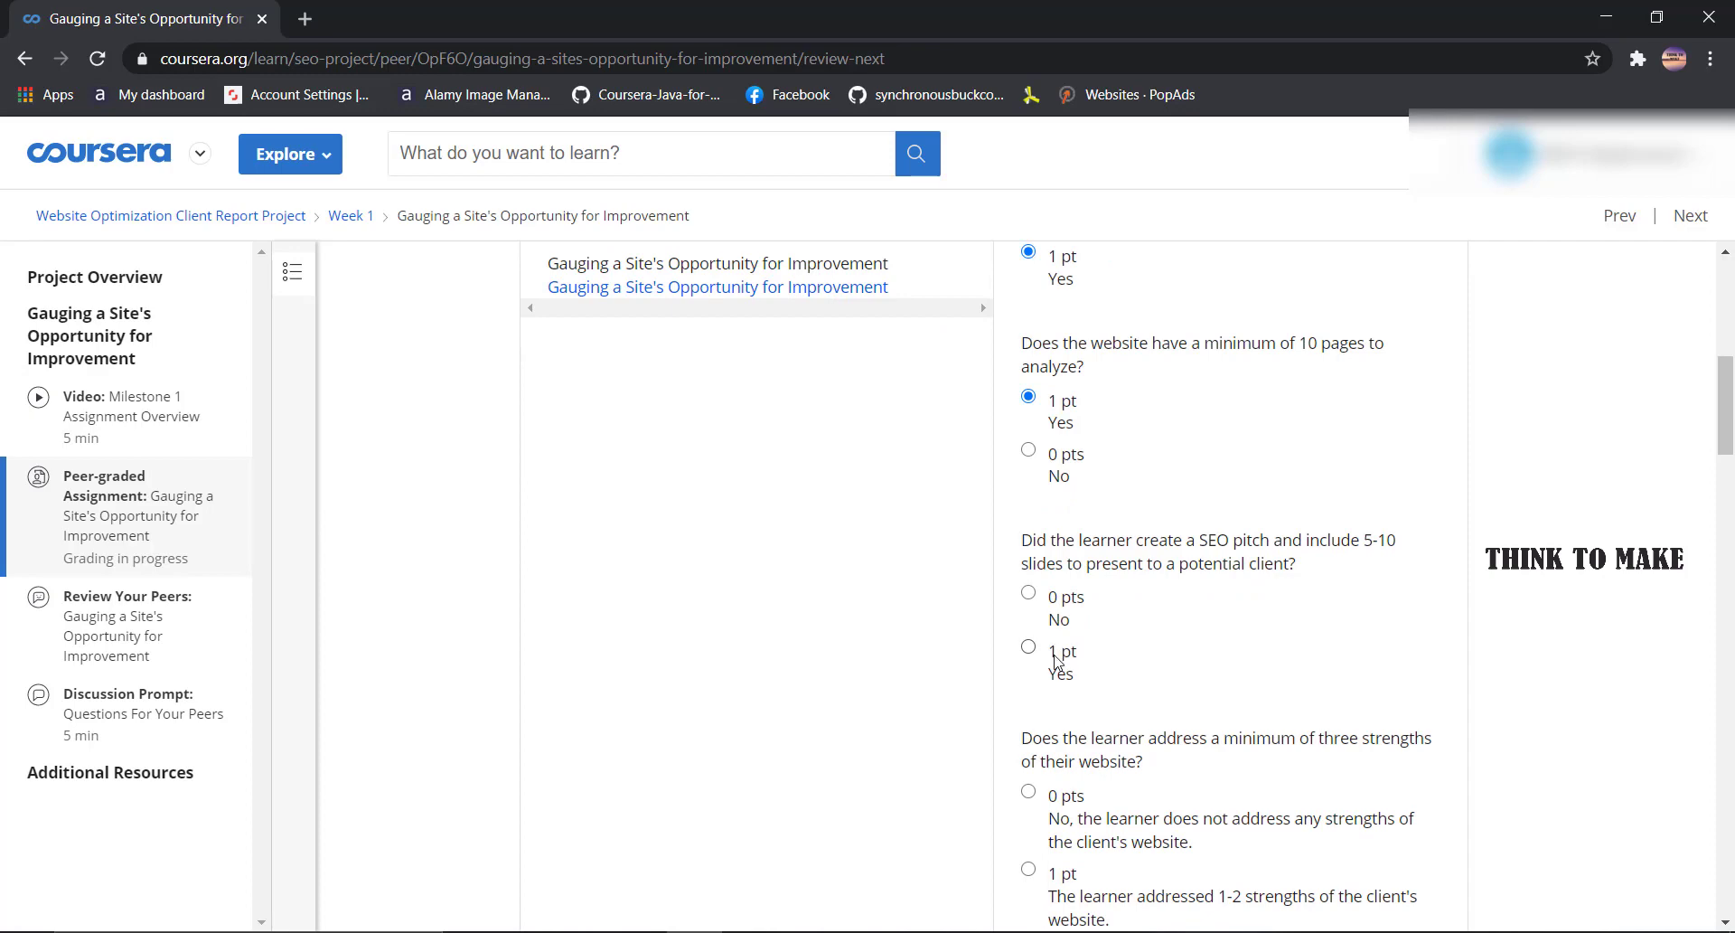
pyautogui.click(1057, 660)
pyautogui.scroll(-2, 1058, 663)
pyautogui.click(1053, 731)
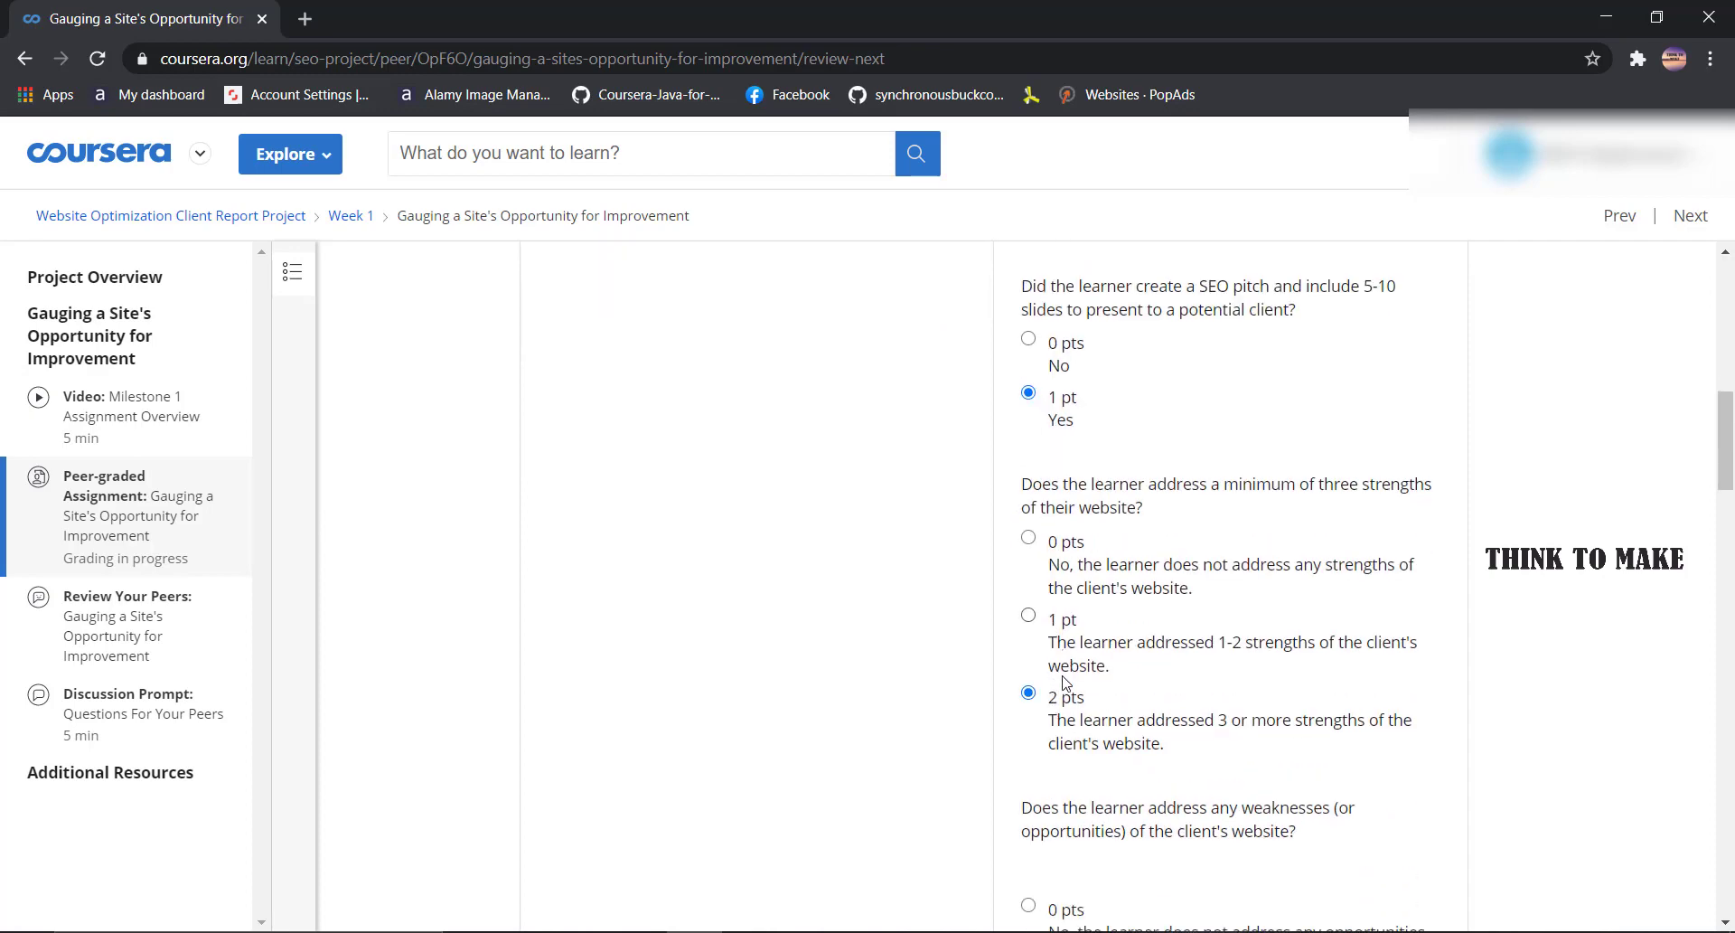
# - Give 2 pts each for website weaknesses and improvement reasons, and enter "good" as the additional comment on the SEO pitch
pyautogui.scroll(-3, 1064, 714)
pyautogui.click(1049, 777)
pyautogui.scroll(-3, 1052, 673)
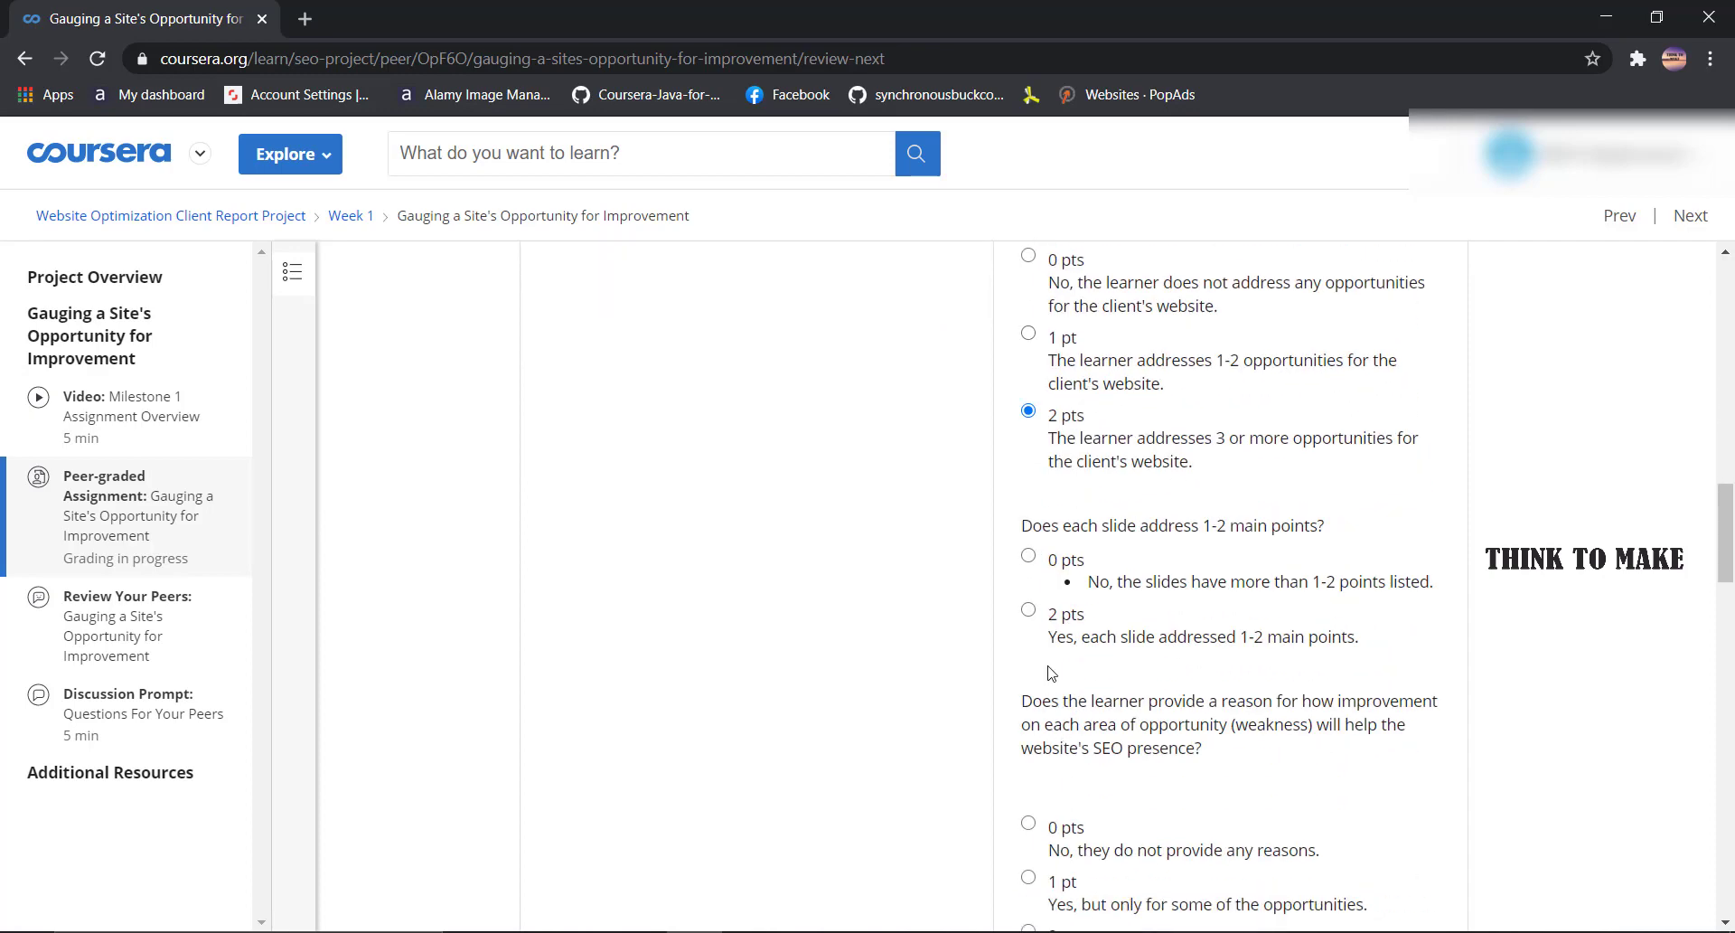
pyautogui.scroll(-2, 1053, 642)
pyautogui.scroll(-3, 1056, 707)
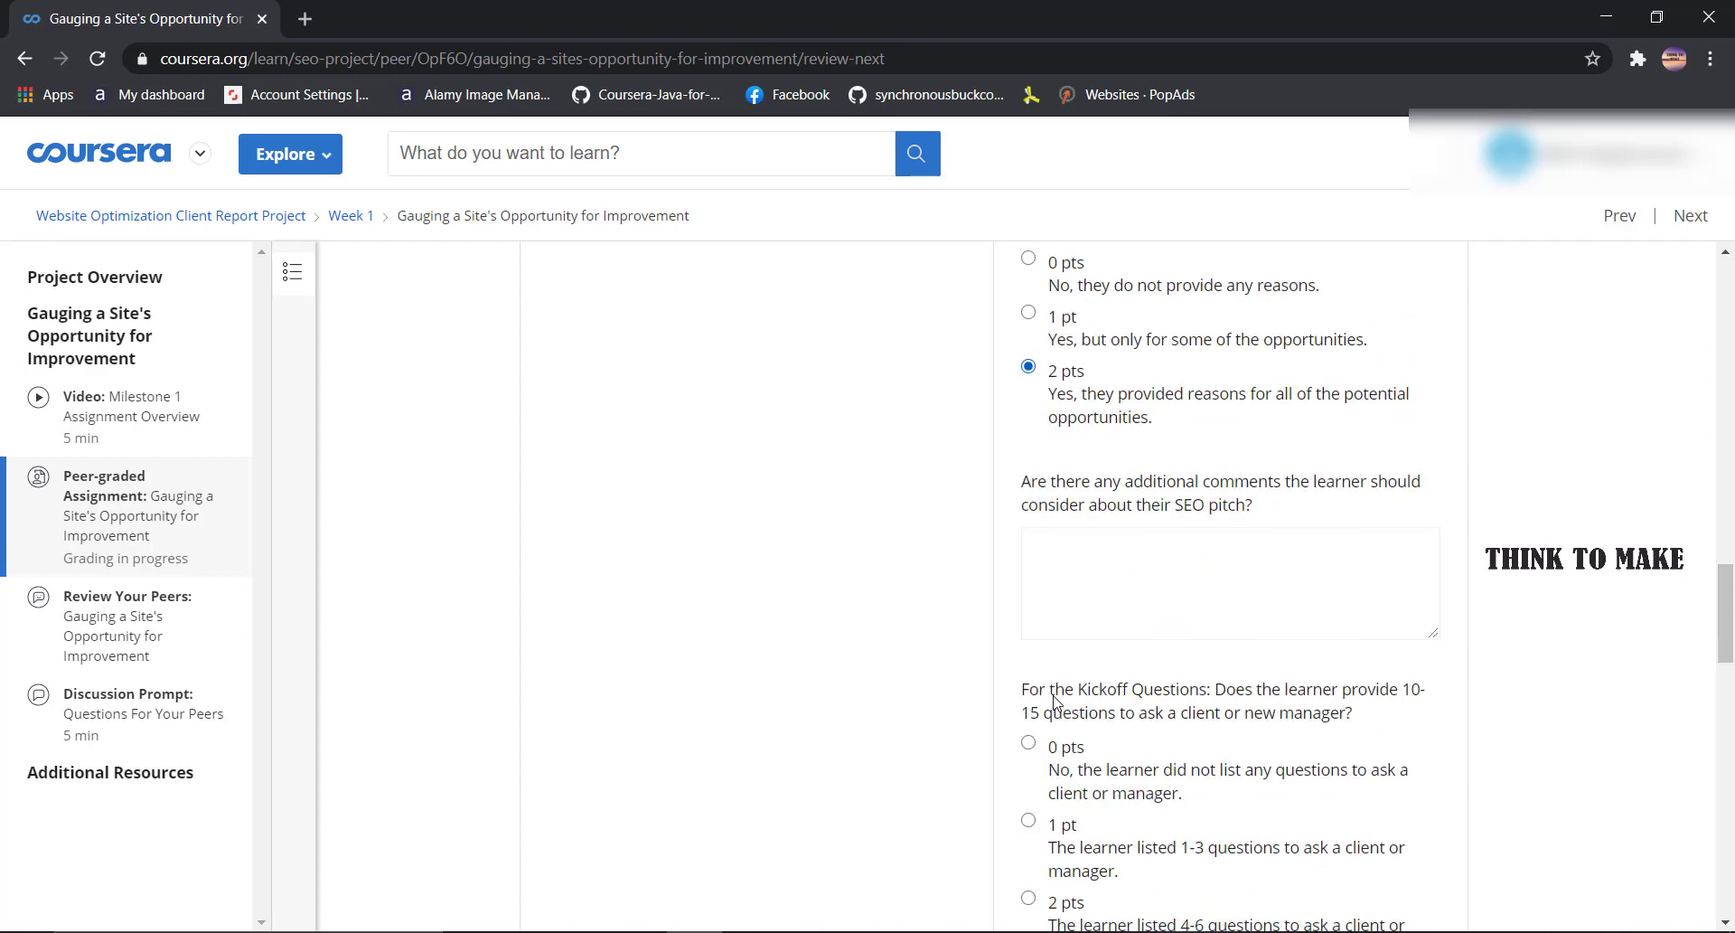
pyautogui.click(1060, 602)
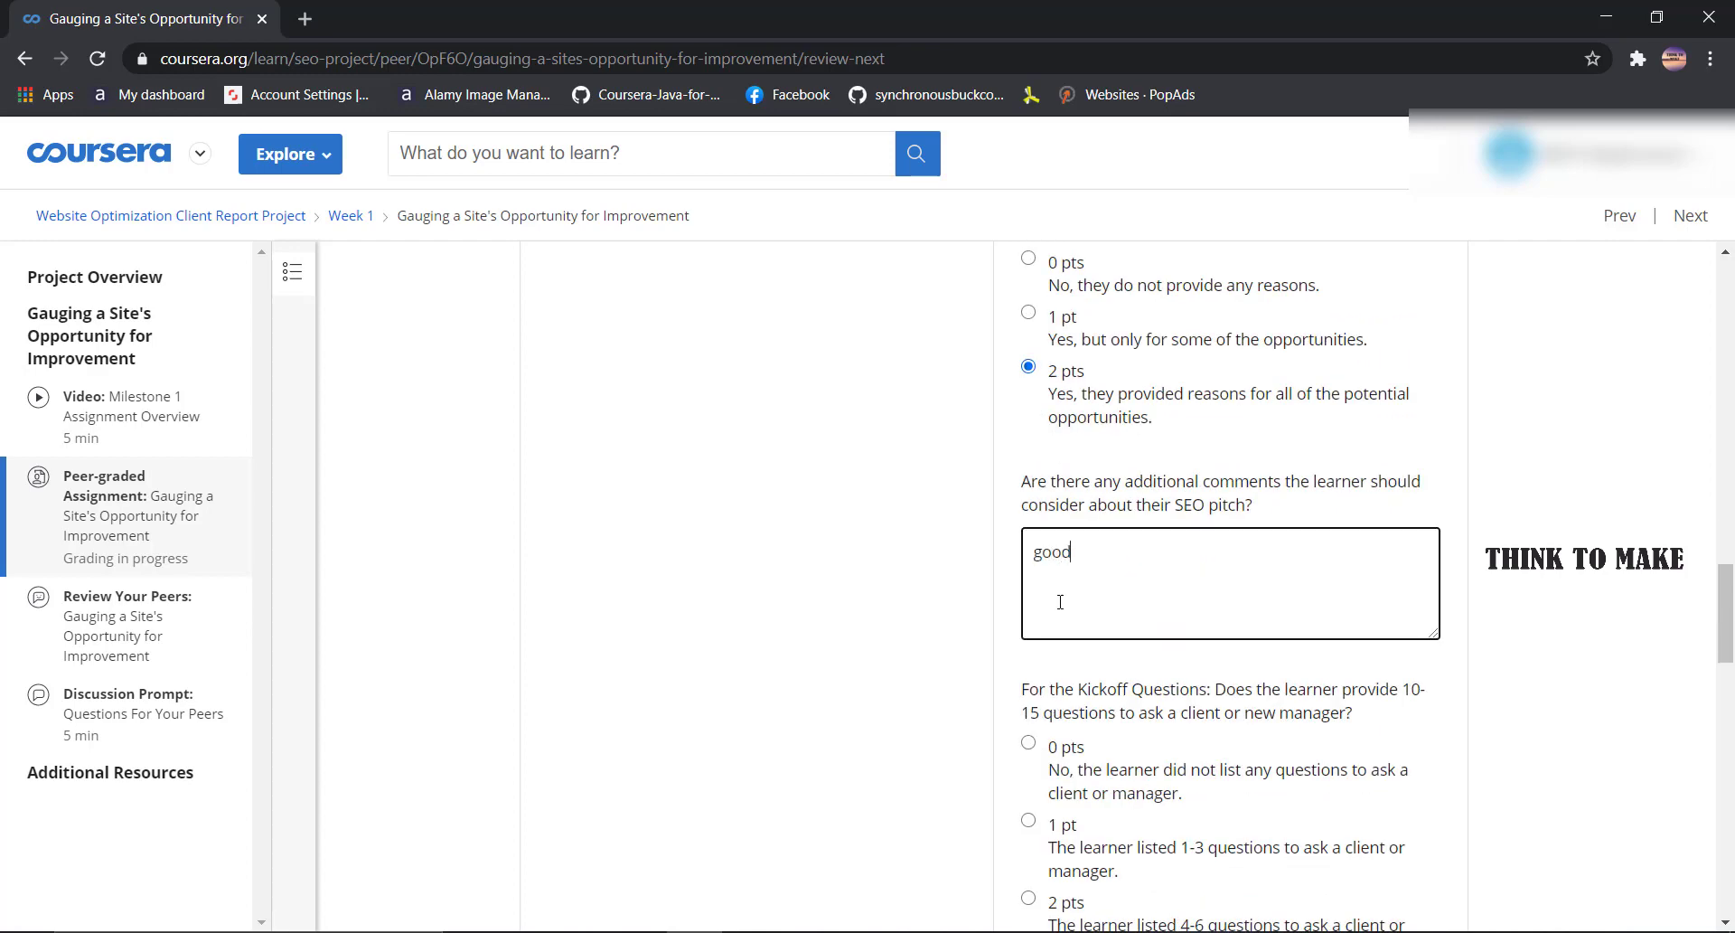
pyautogui.hotkey('ctrl', 'a')
# - Rate the kickoff questions with 1 pt each for target audience, client goals and site history
pyautogui.scroll(-6, 1060, 602)
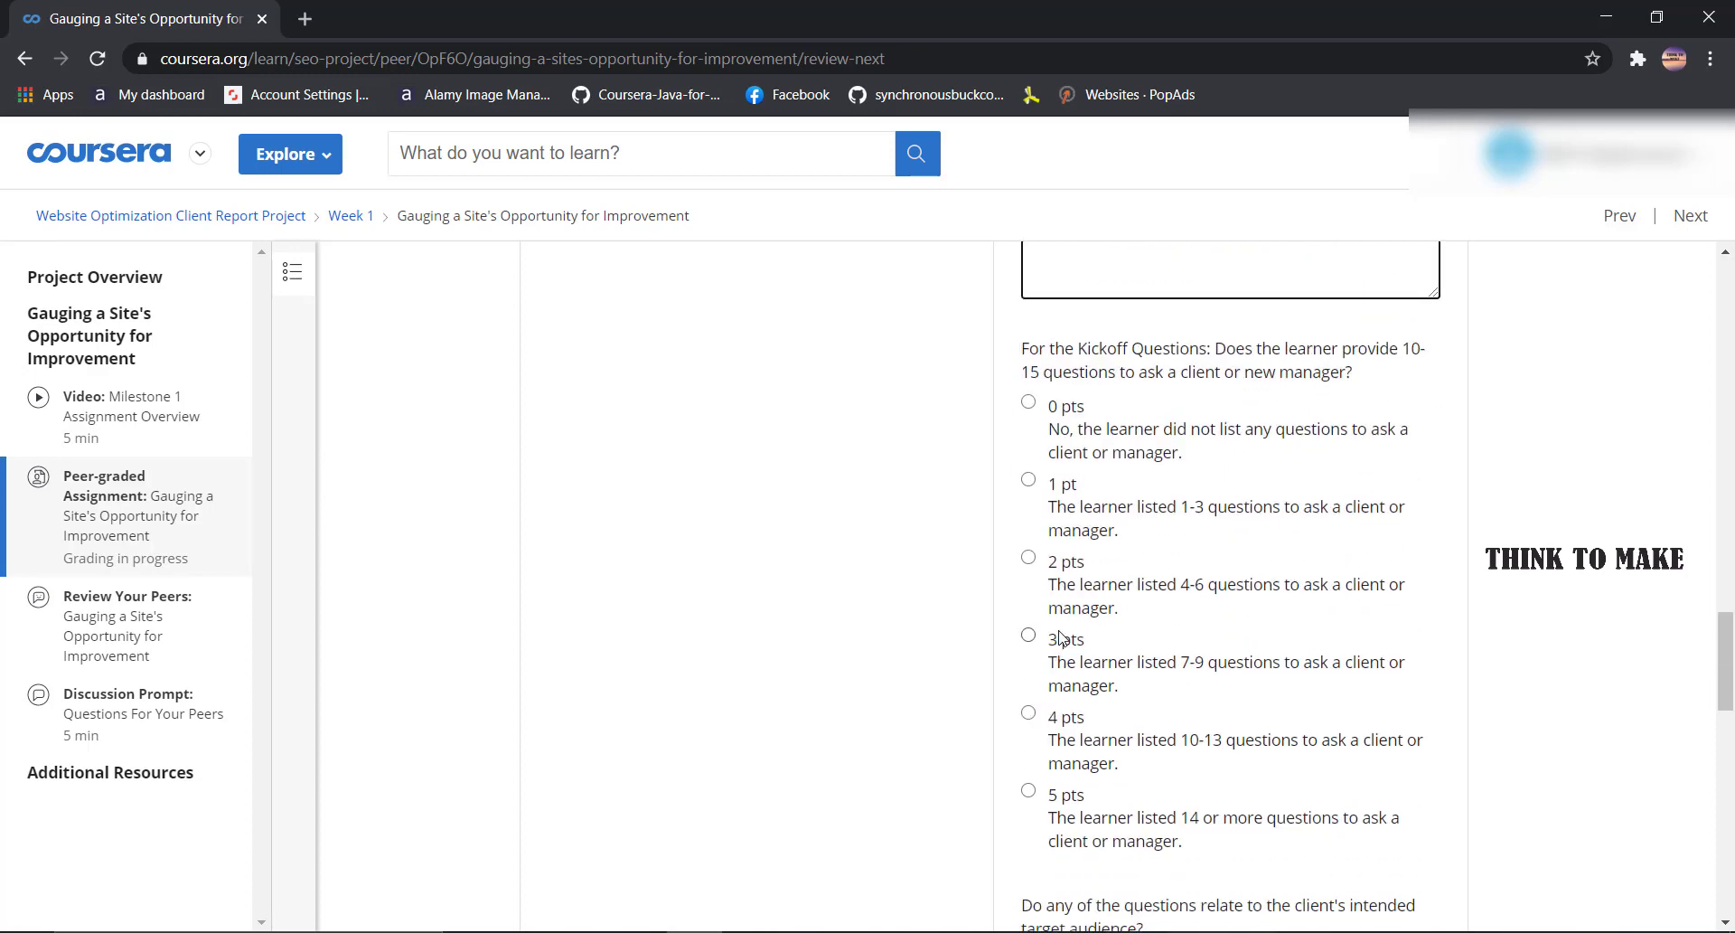
pyautogui.scroll(-4, 1045, 520)
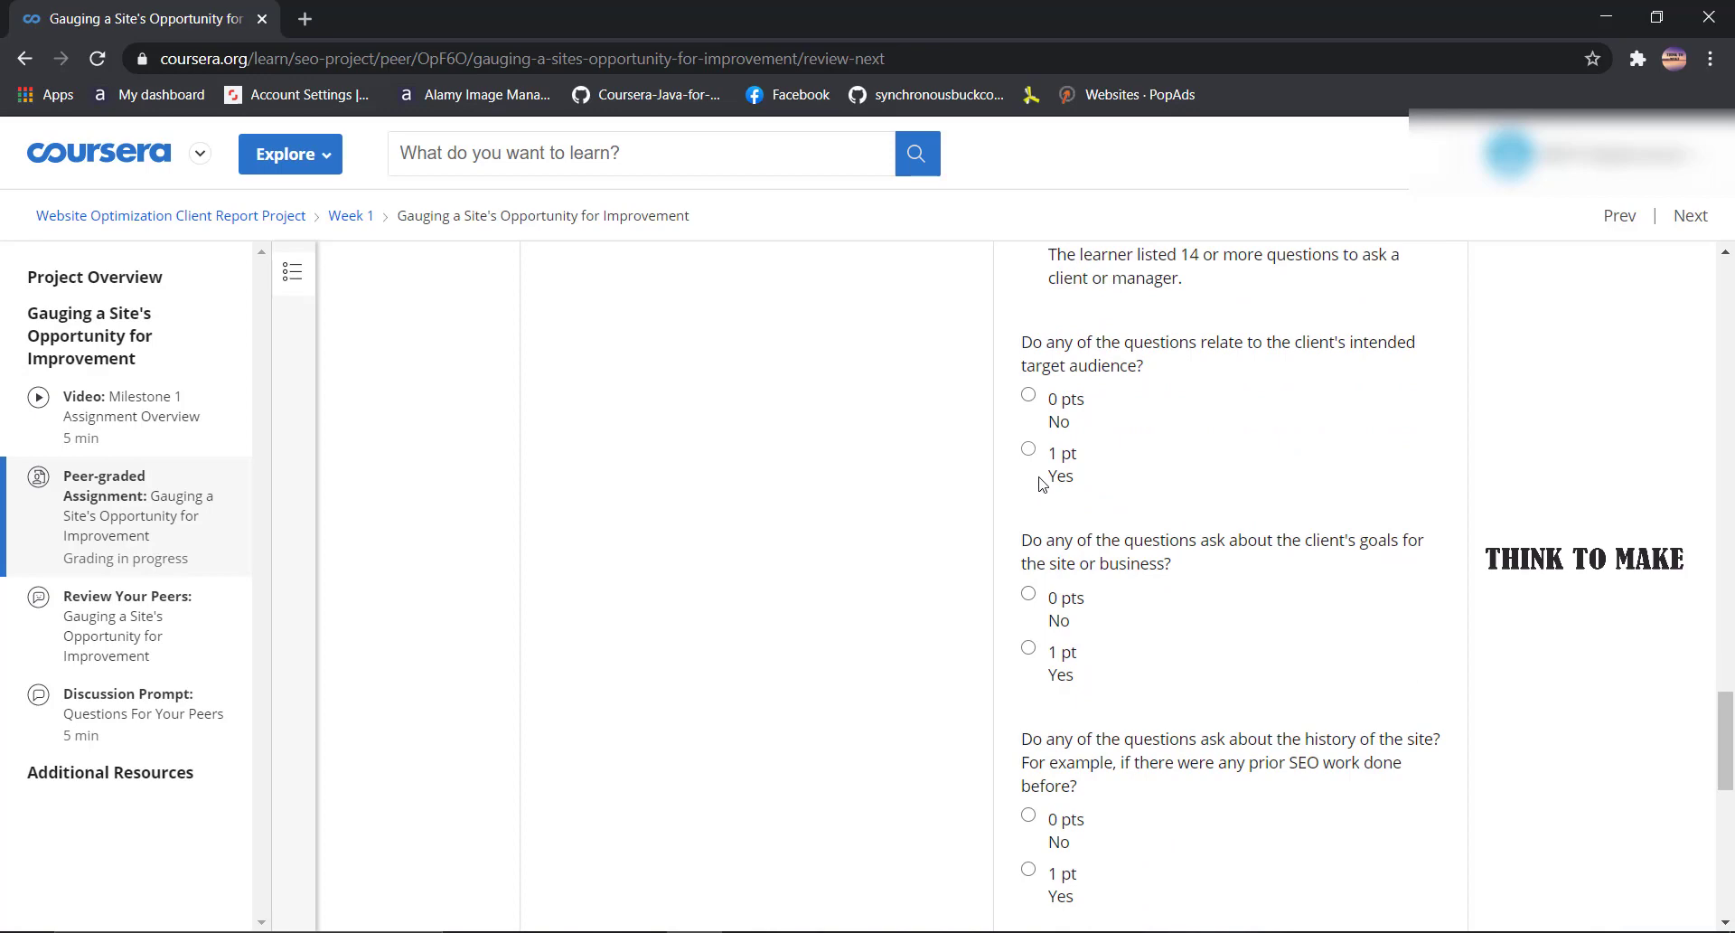
pyautogui.click(1041, 482)
pyautogui.click(1062, 652)
pyautogui.scroll(-3, 1061, 651)
pyautogui.click(1050, 641)
# - Give 1 pt for questions about available resources, enter "good" as the feedback on other questions, and submit the review
pyautogui.scroll(-3, 1057, 645)
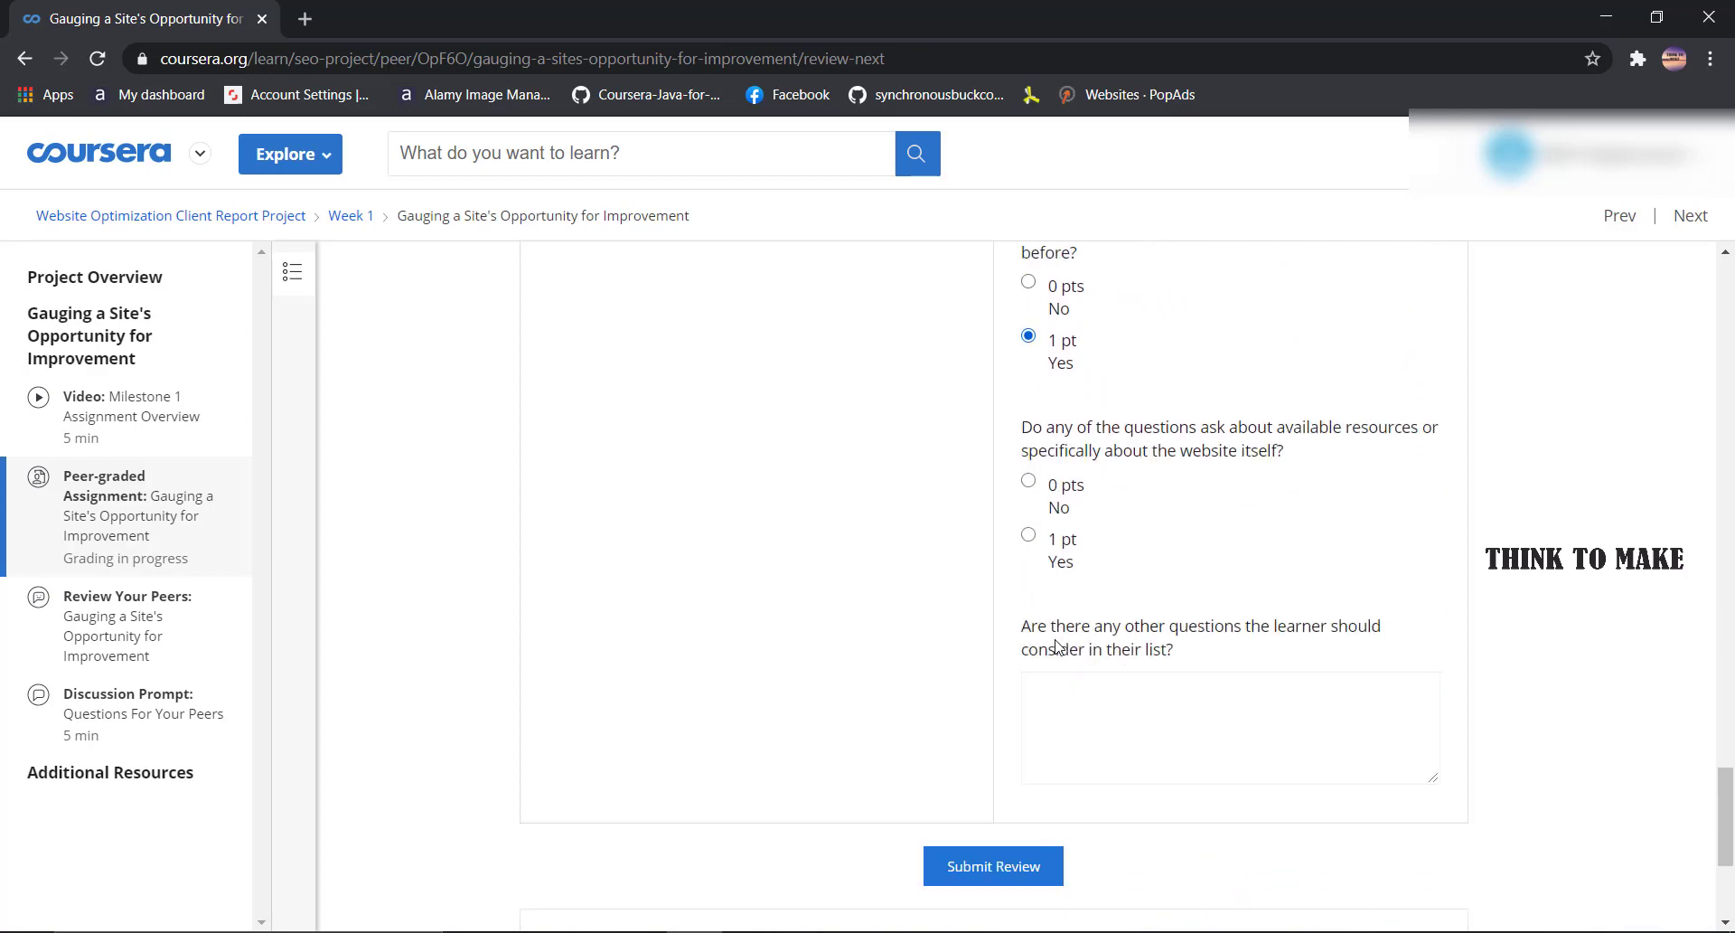
pyautogui.scroll(-2, 1057, 643)
pyautogui.click(1067, 632)
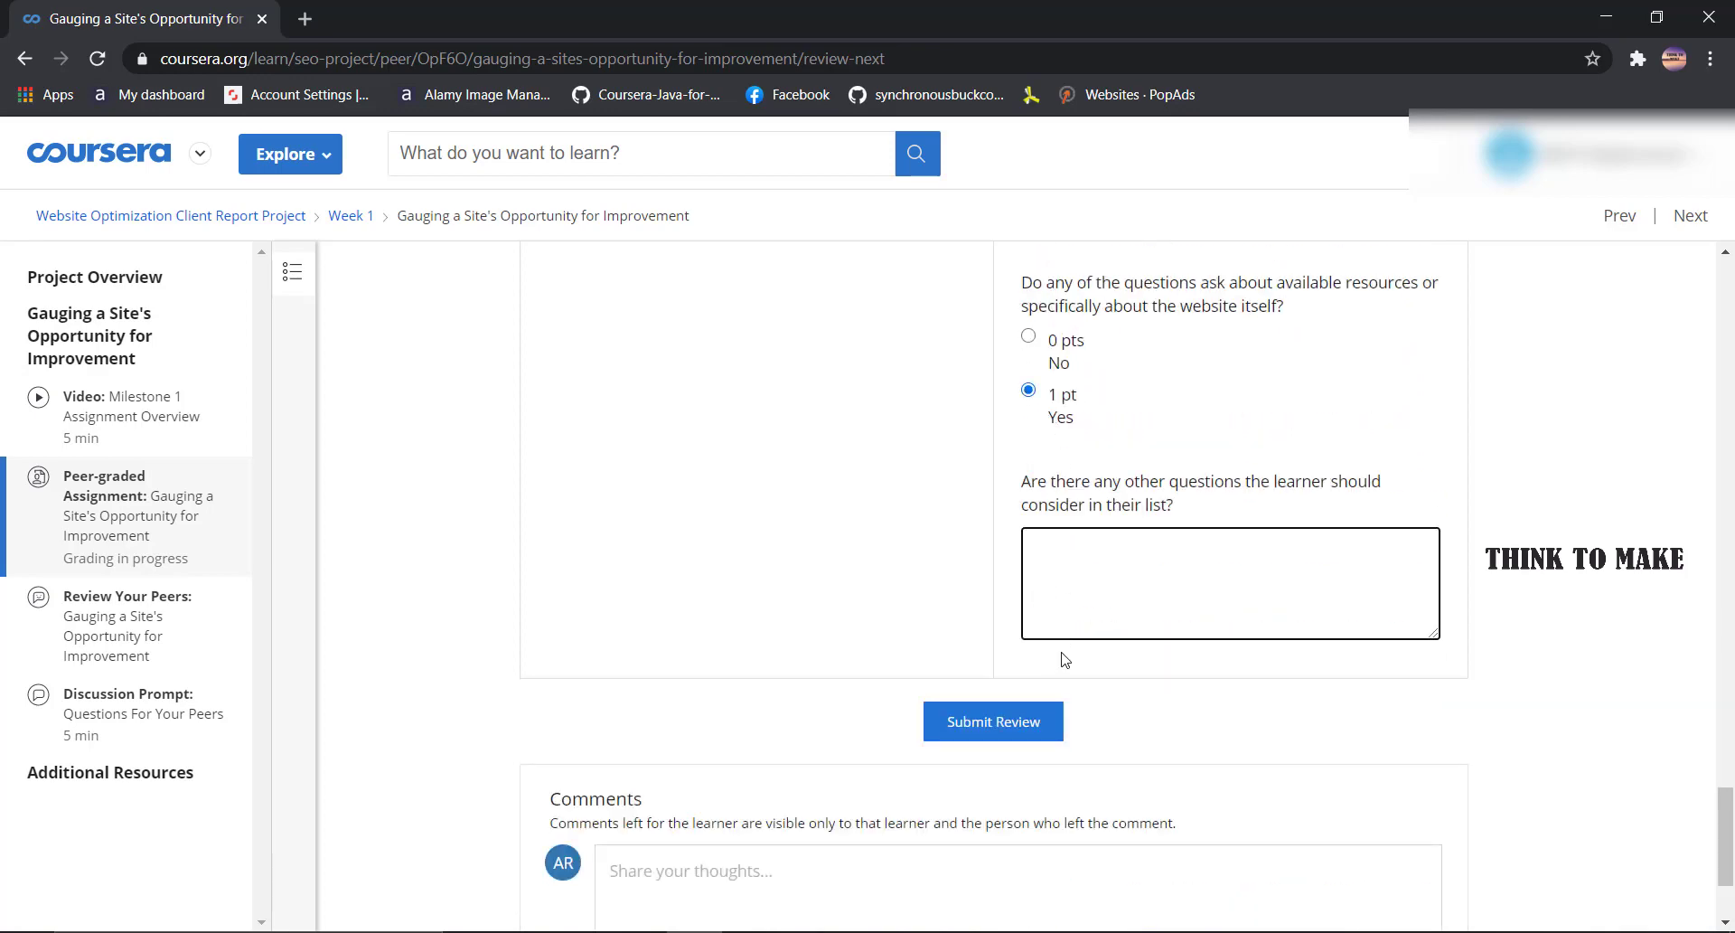
pyautogui.write('good')
pyautogui.click(1016, 723)
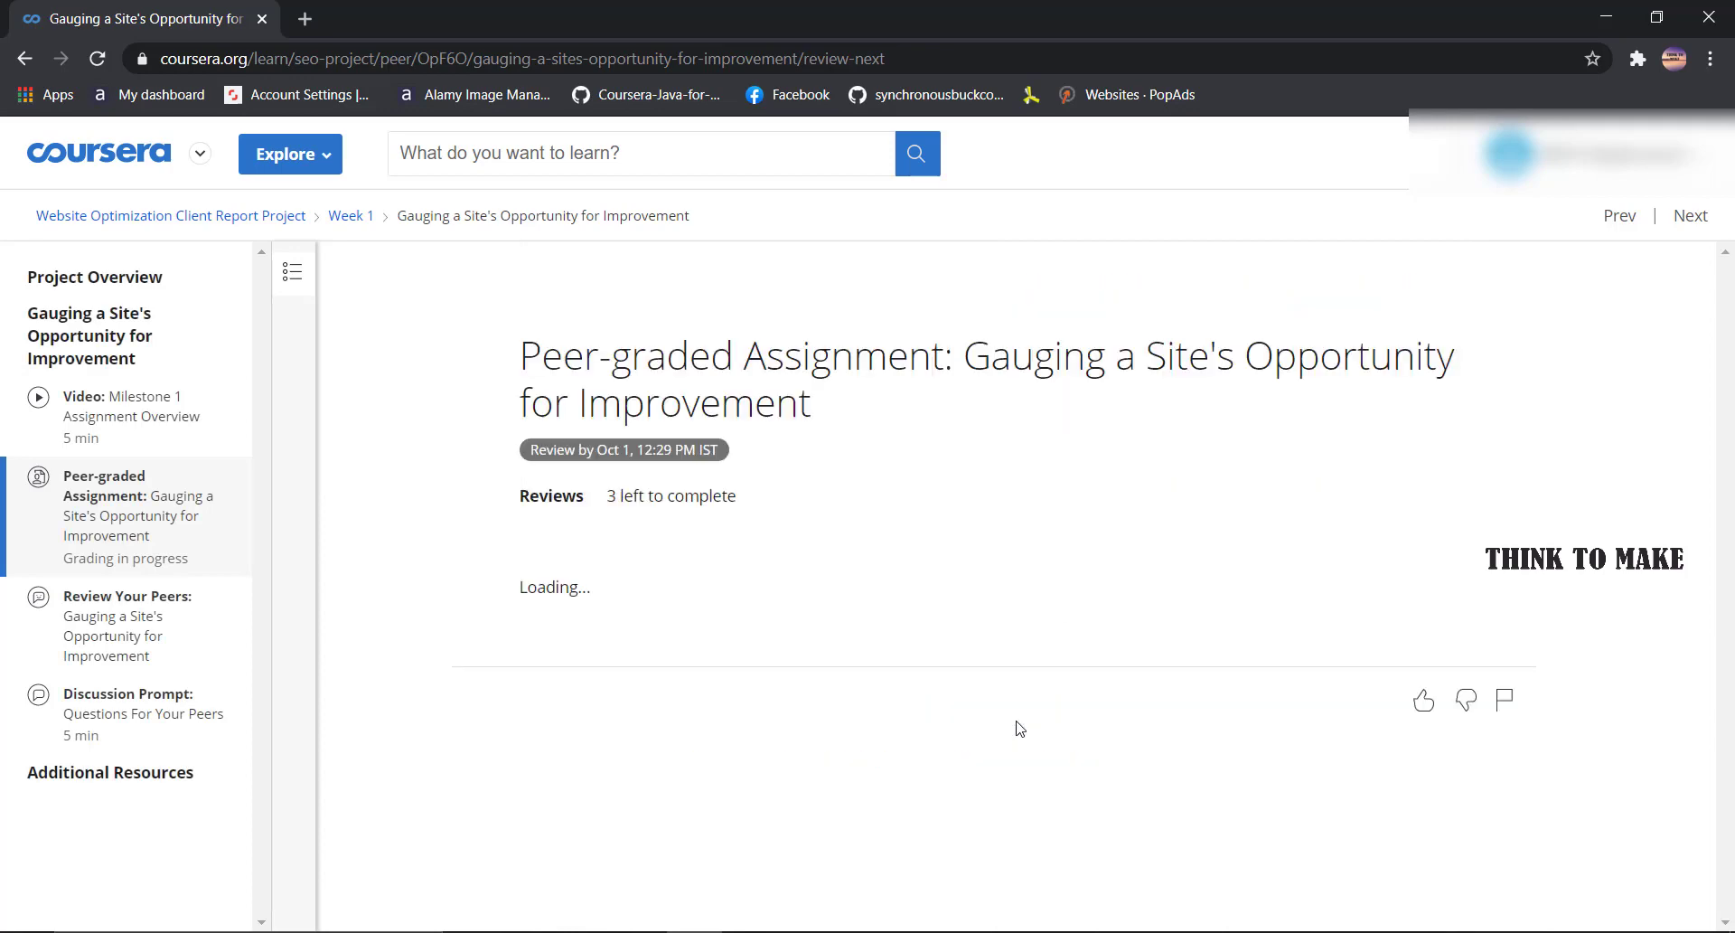
# - Give the second submission 1 pt each for the website URL slide, the 10-page minimum and the SEO pitch slides
pyautogui.scroll(-3, 1085, 633)
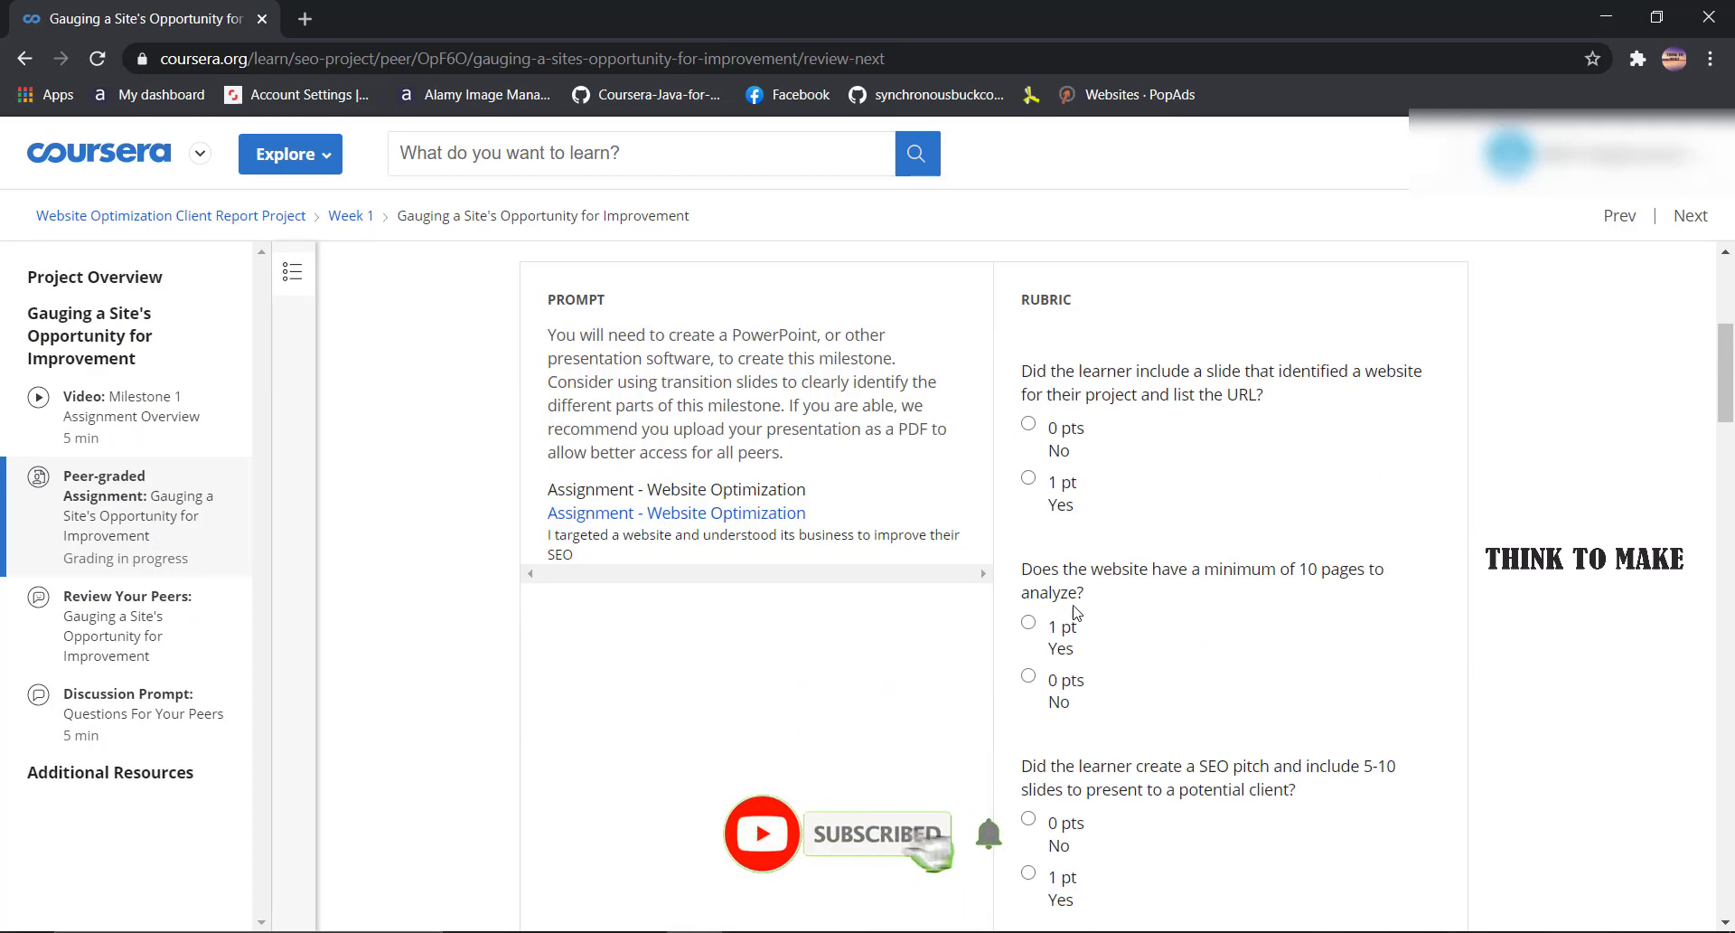
pyautogui.click(1059, 505)
pyautogui.click(1067, 649)
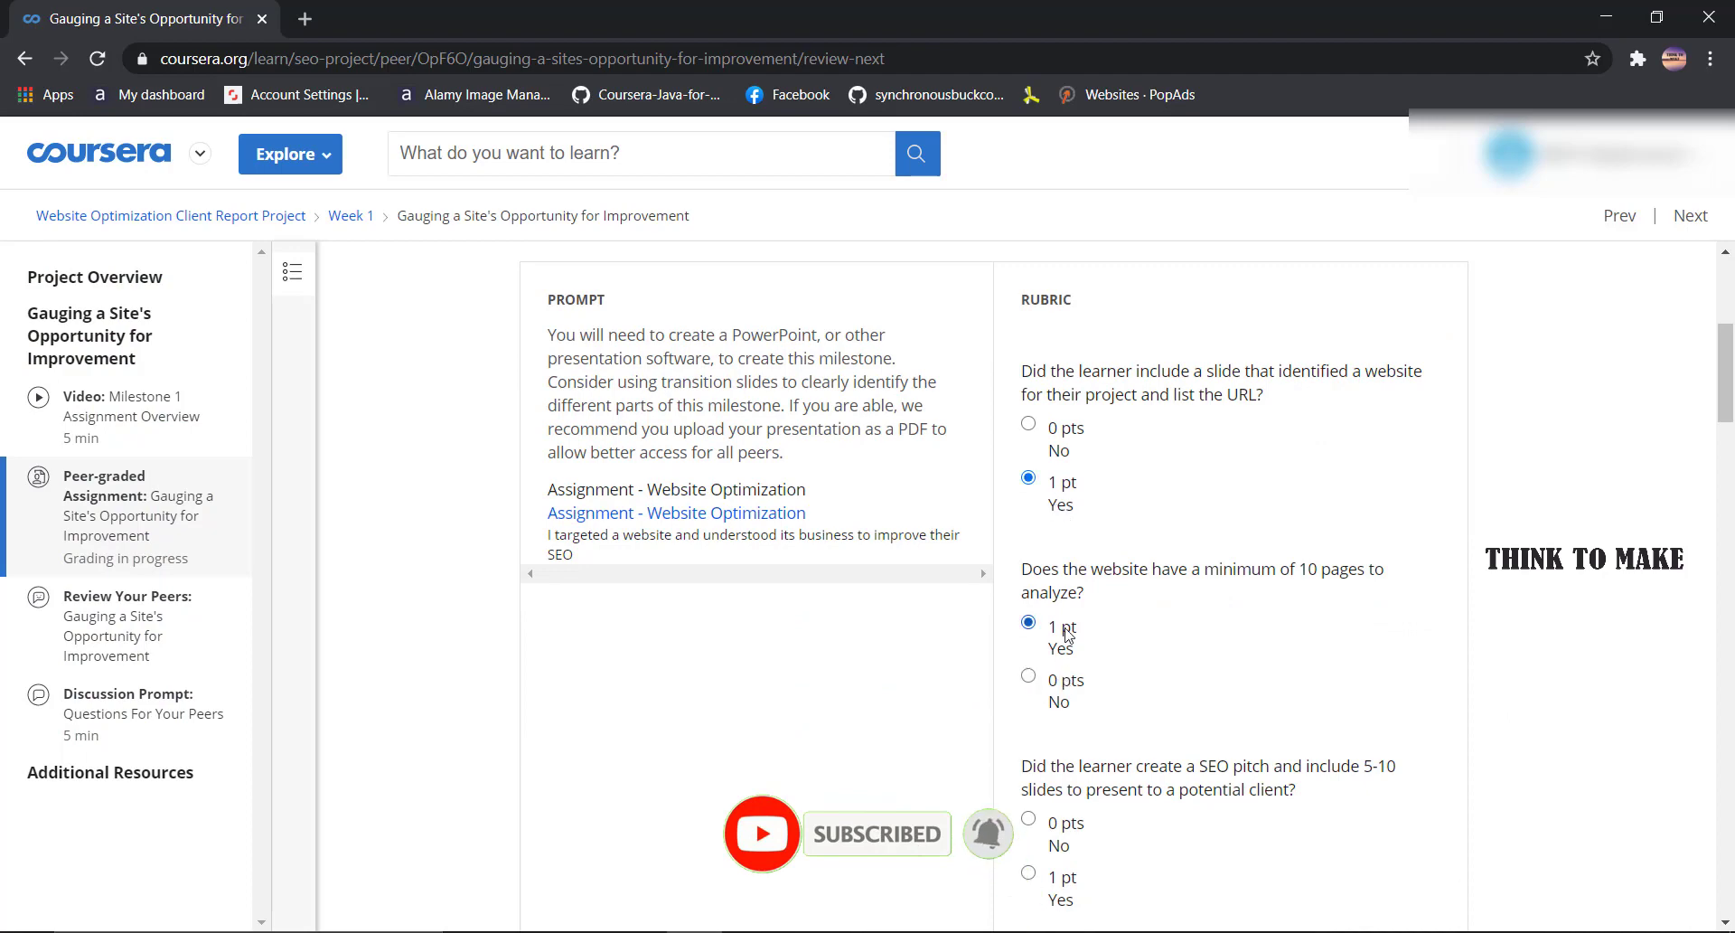
pyautogui.scroll(-3, 1062, 596)
pyautogui.click(1059, 562)
# - Give the second submission 2 pts each for website strengths, weaknesses, main points per slide and improvement reasons
pyautogui.scroll(-3, 1061, 558)
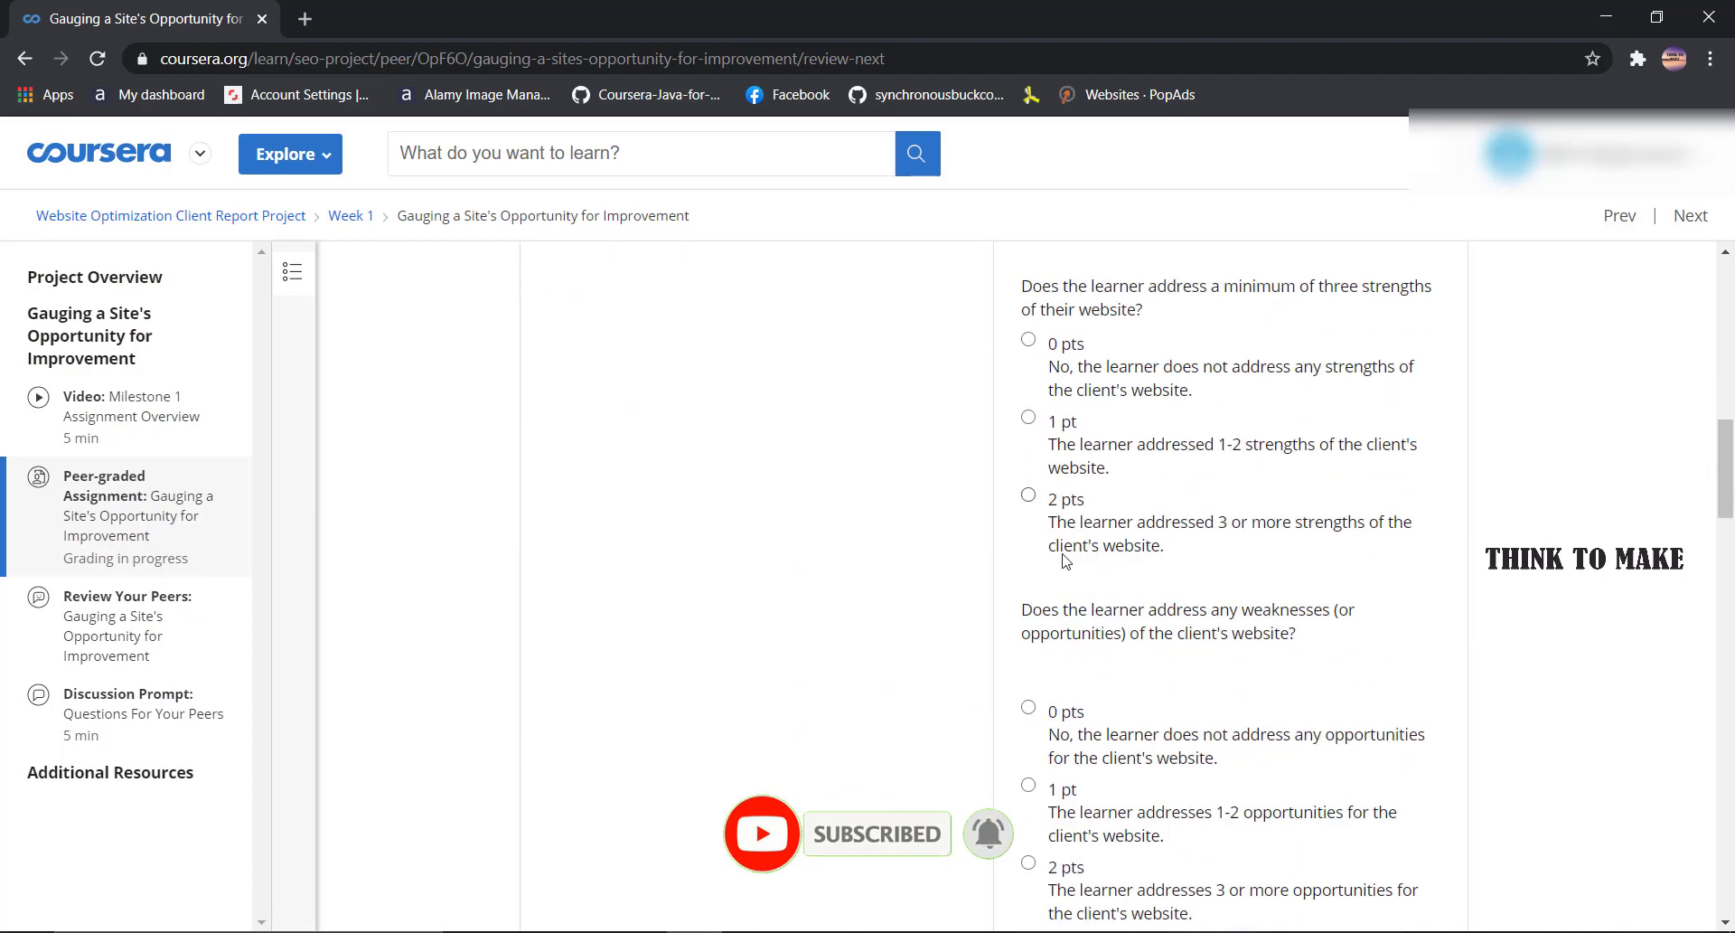
pyautogui.click(1064, 556)
pyautogui.scroll(-2, 1064, 615)
pyautogui.click(1064, 687)
pyautogui.scroll(-3, 1065, 666)
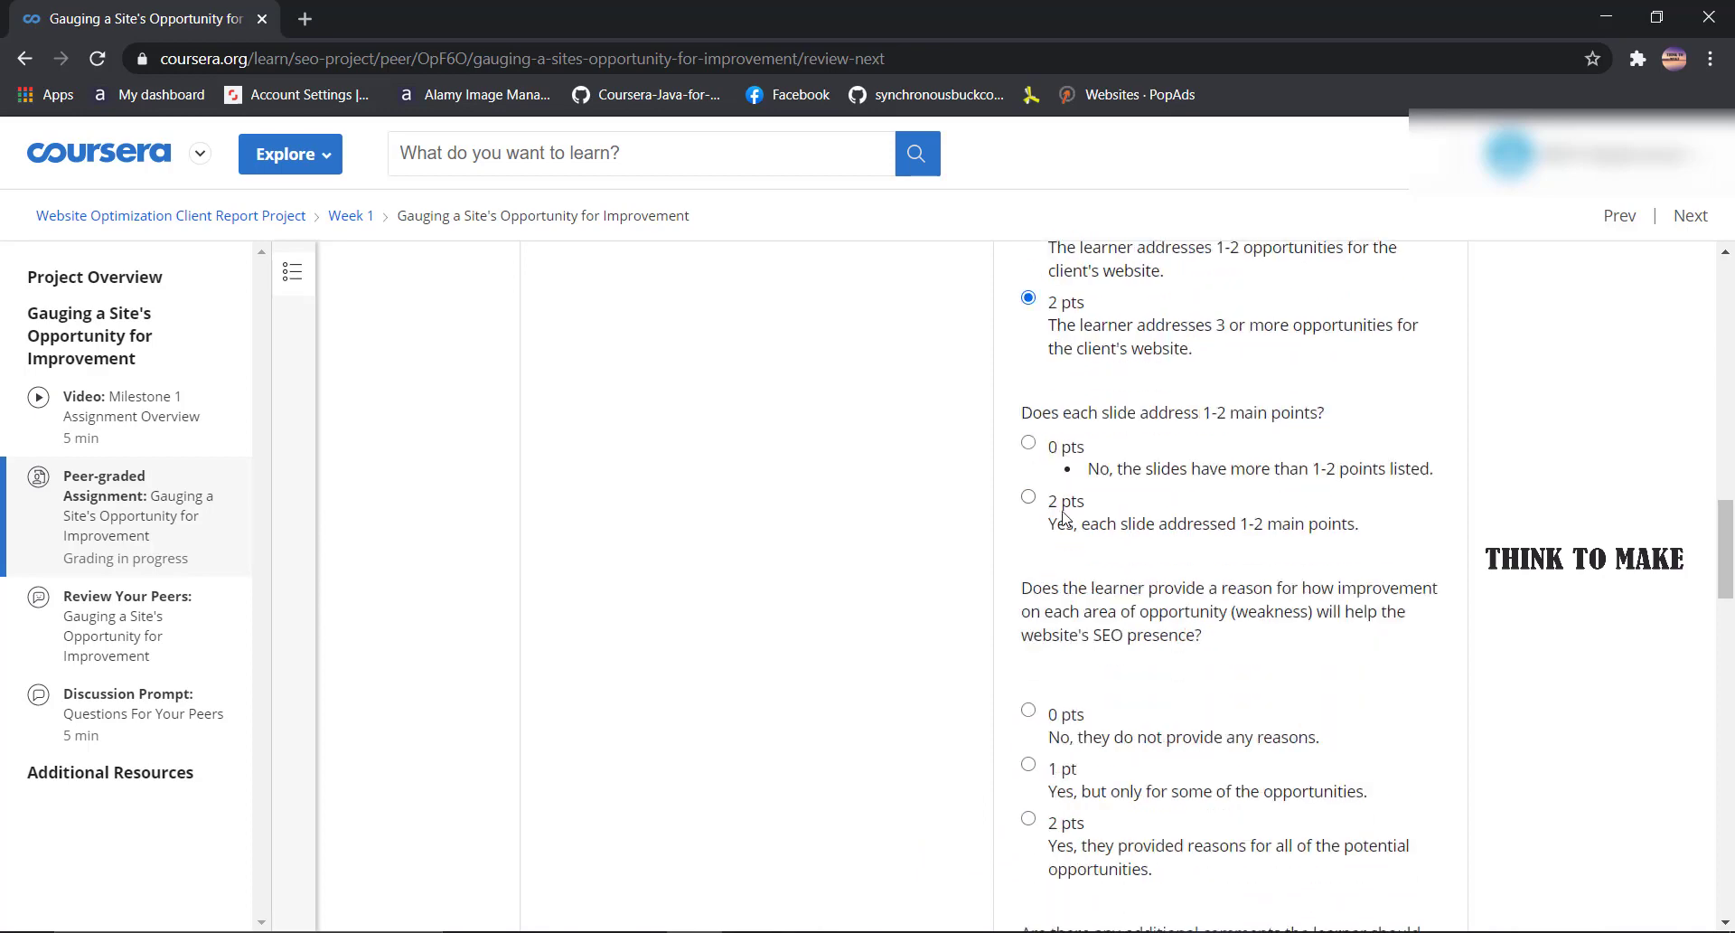
pyautogui.click(1067, 522)
pyautogui.click(1059, 831)
pyautogui.scroll(-5, 1062, 723)
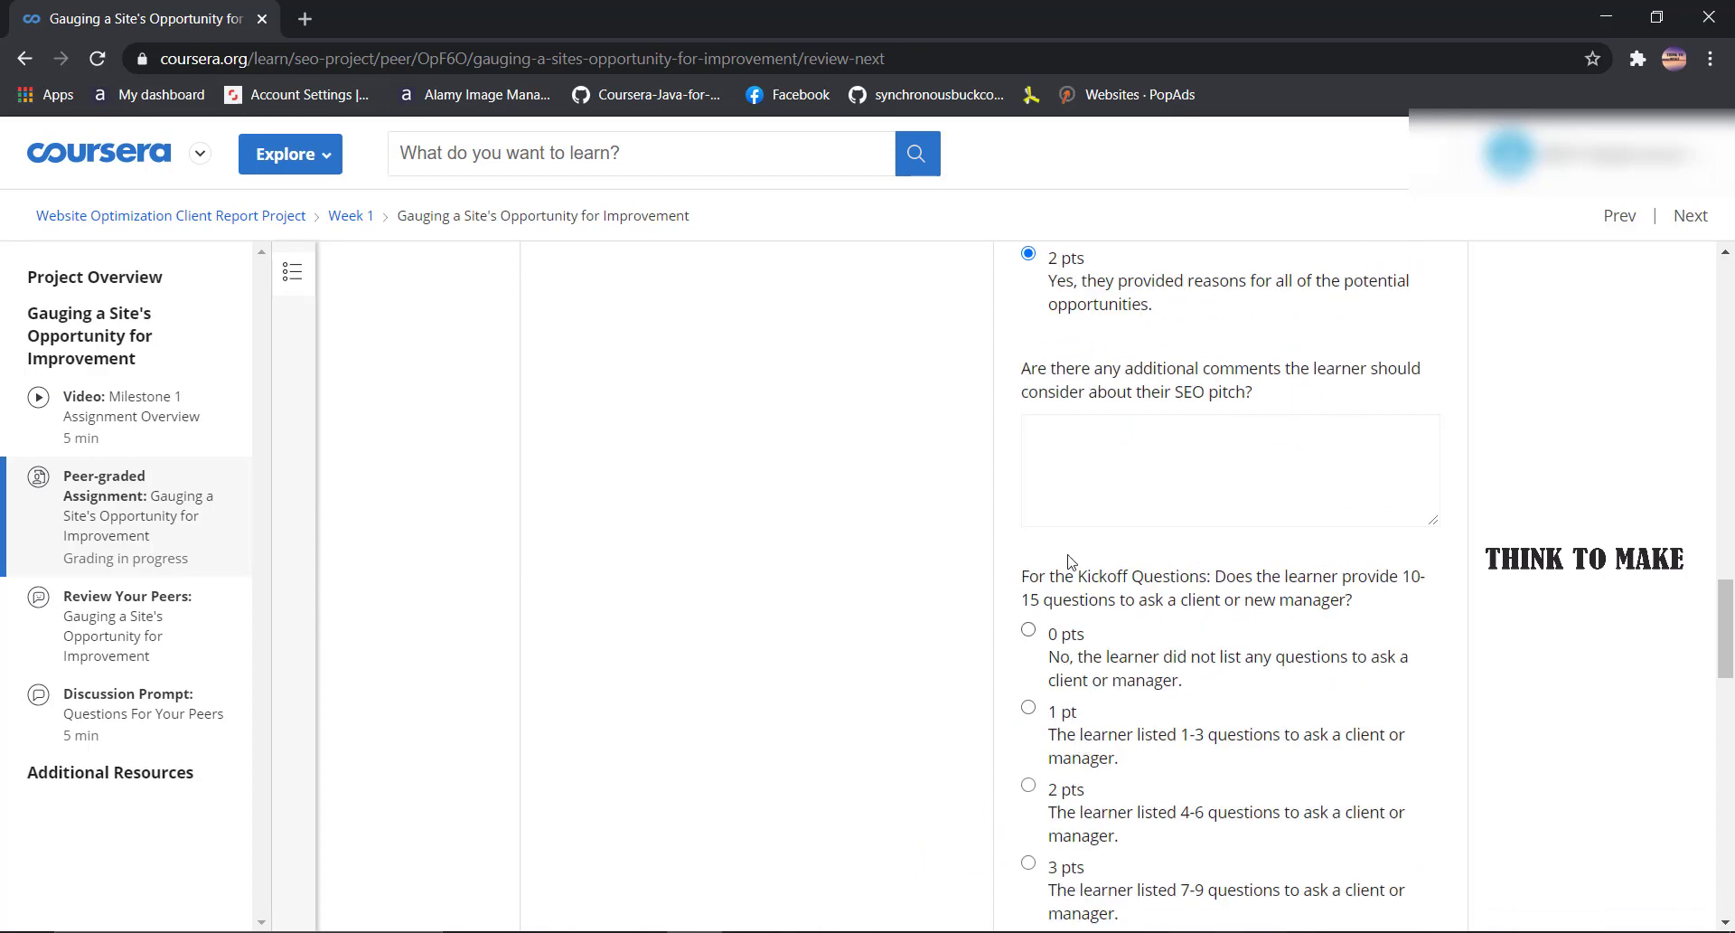
# - Enter "good" as the comment on the second submission's SEO pitch and give 5 pts for the number of kickoff questions
pyautogui.click(1081, 450)
pyautogui.write('good')
pyautogui.scroll(-2, 1085, 456)
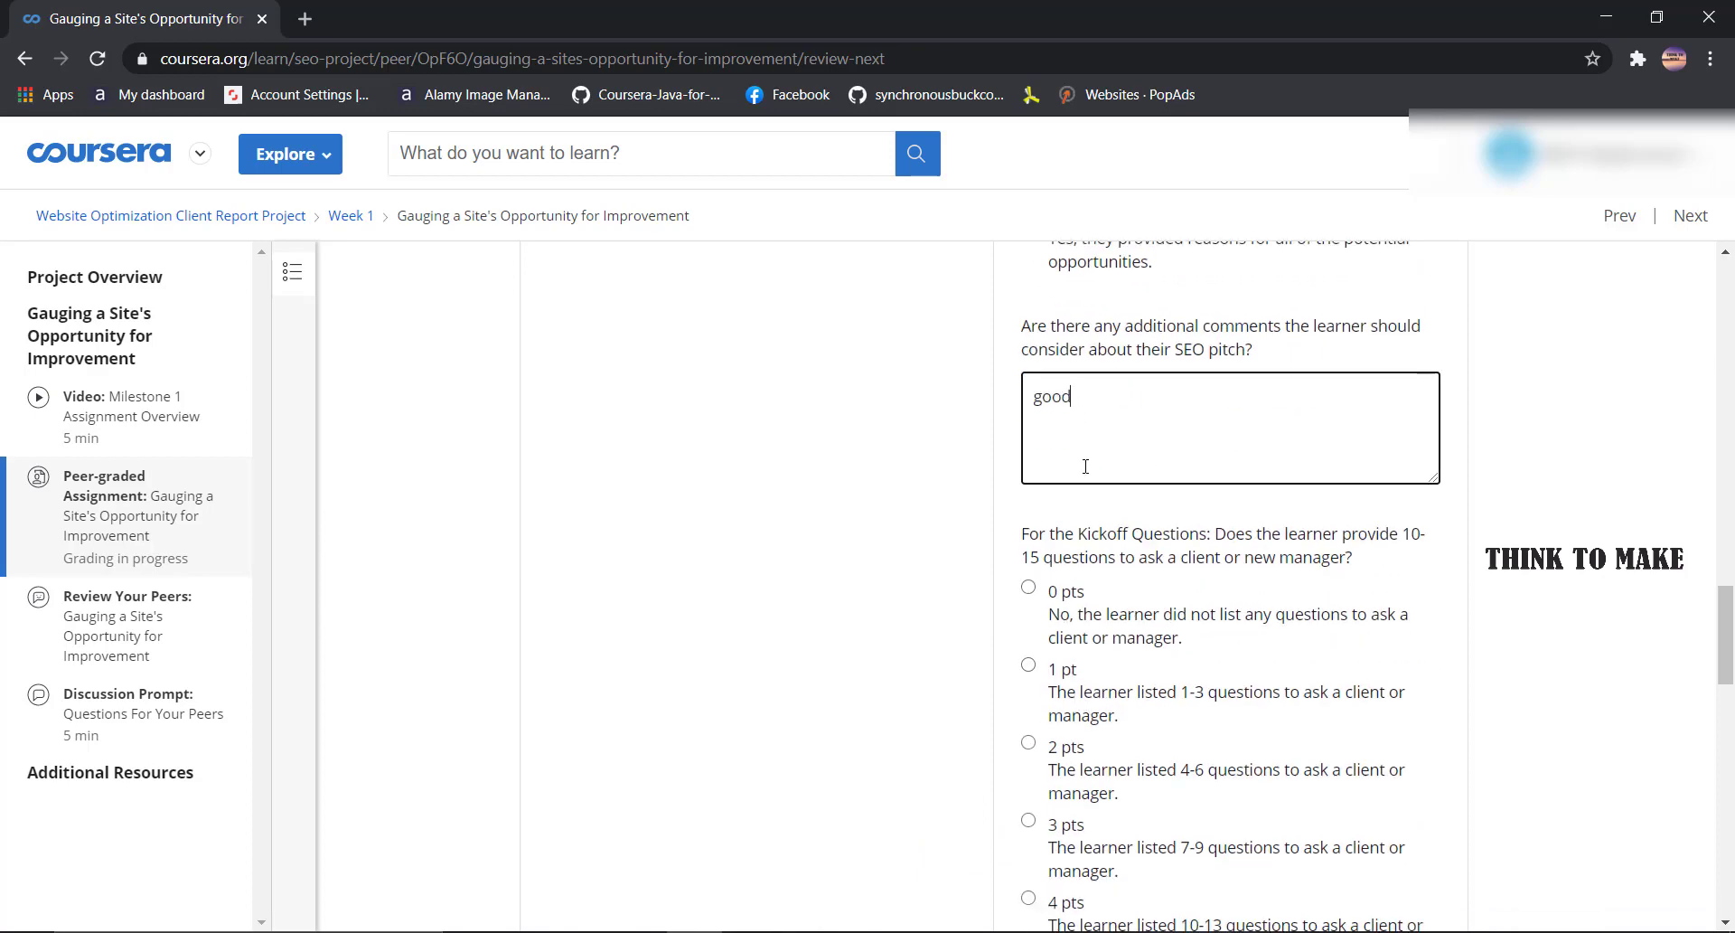
pyautogui.click(1076, 783)
pyautogui.scroll(-5, 1078, 768)
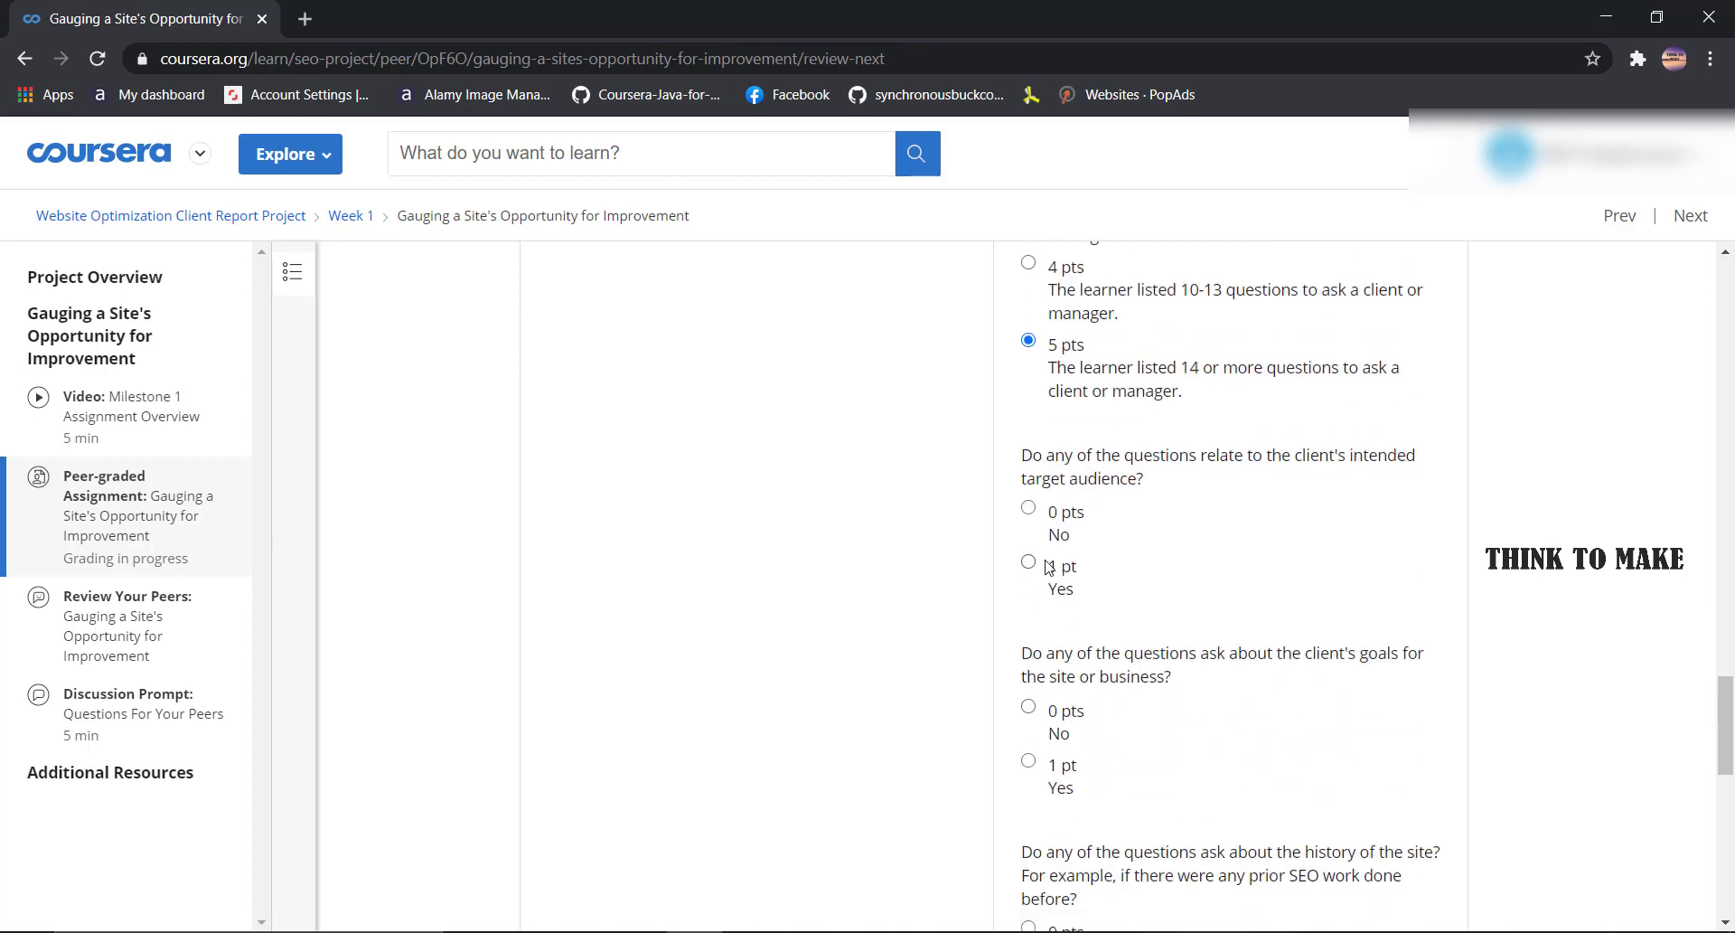
# - Give 1 pt each for client goals, site history and available resources, enter "good" as the other-questions feedback, and submit the second review
pyautogui.click(1054, 767)
pyautogui.scroll(-4, 1052, 633)
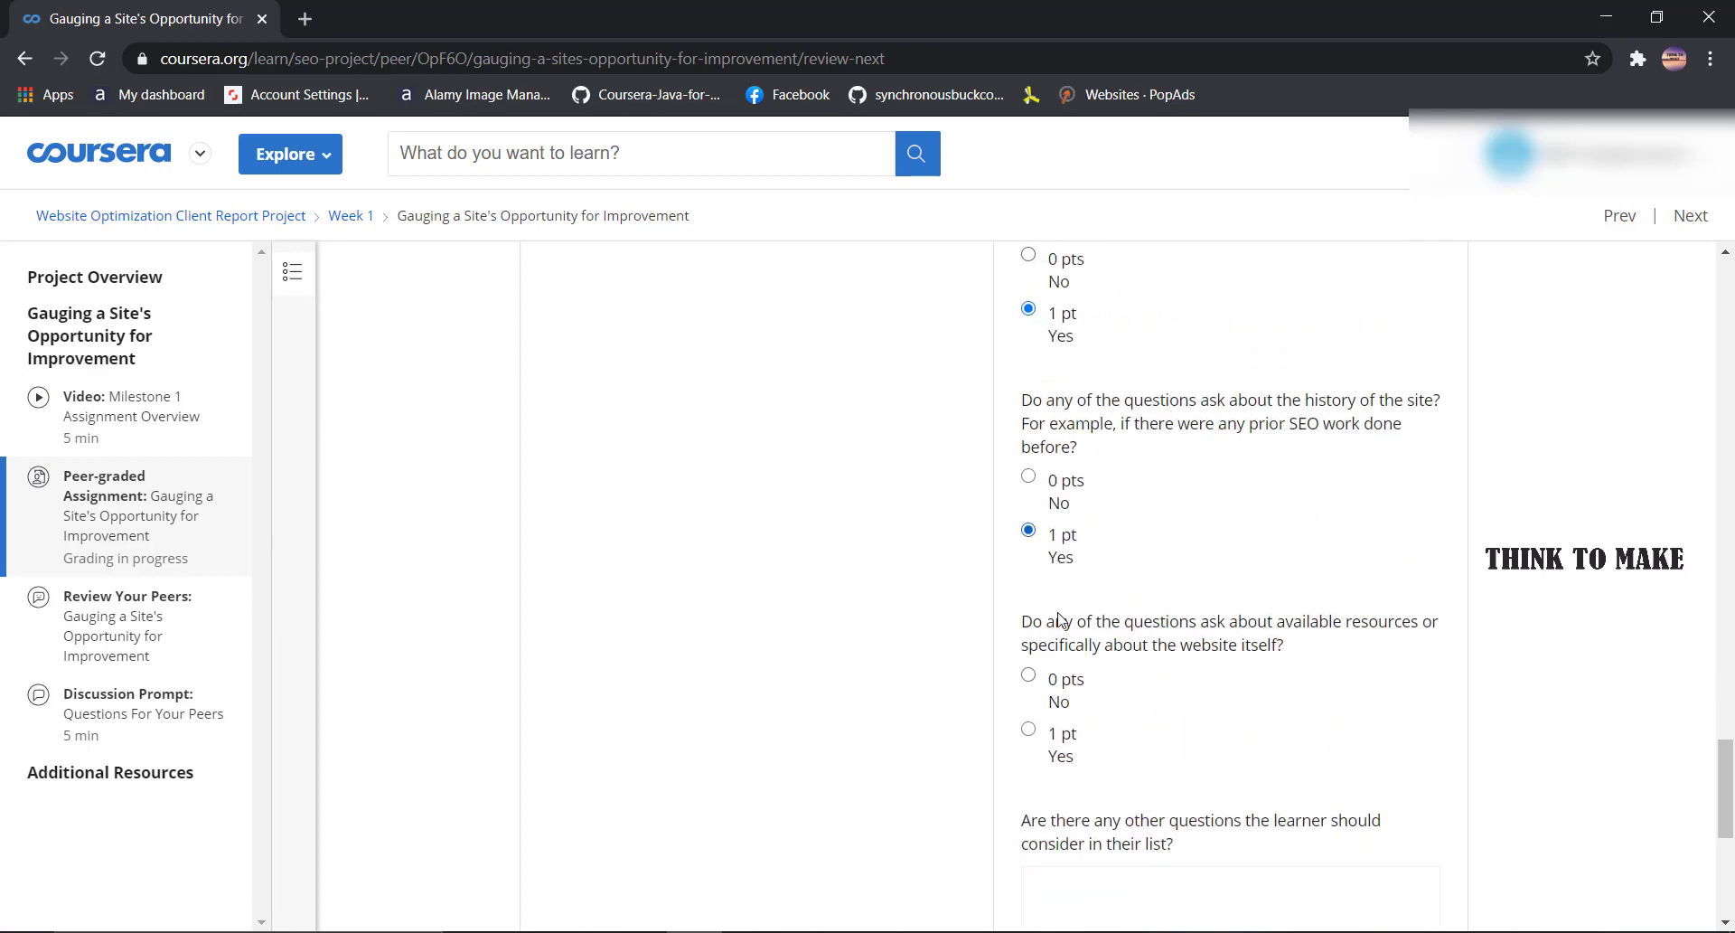
pyautogui.scroll(-4, 1066, 641)
pyautogui.click(1100, 435)
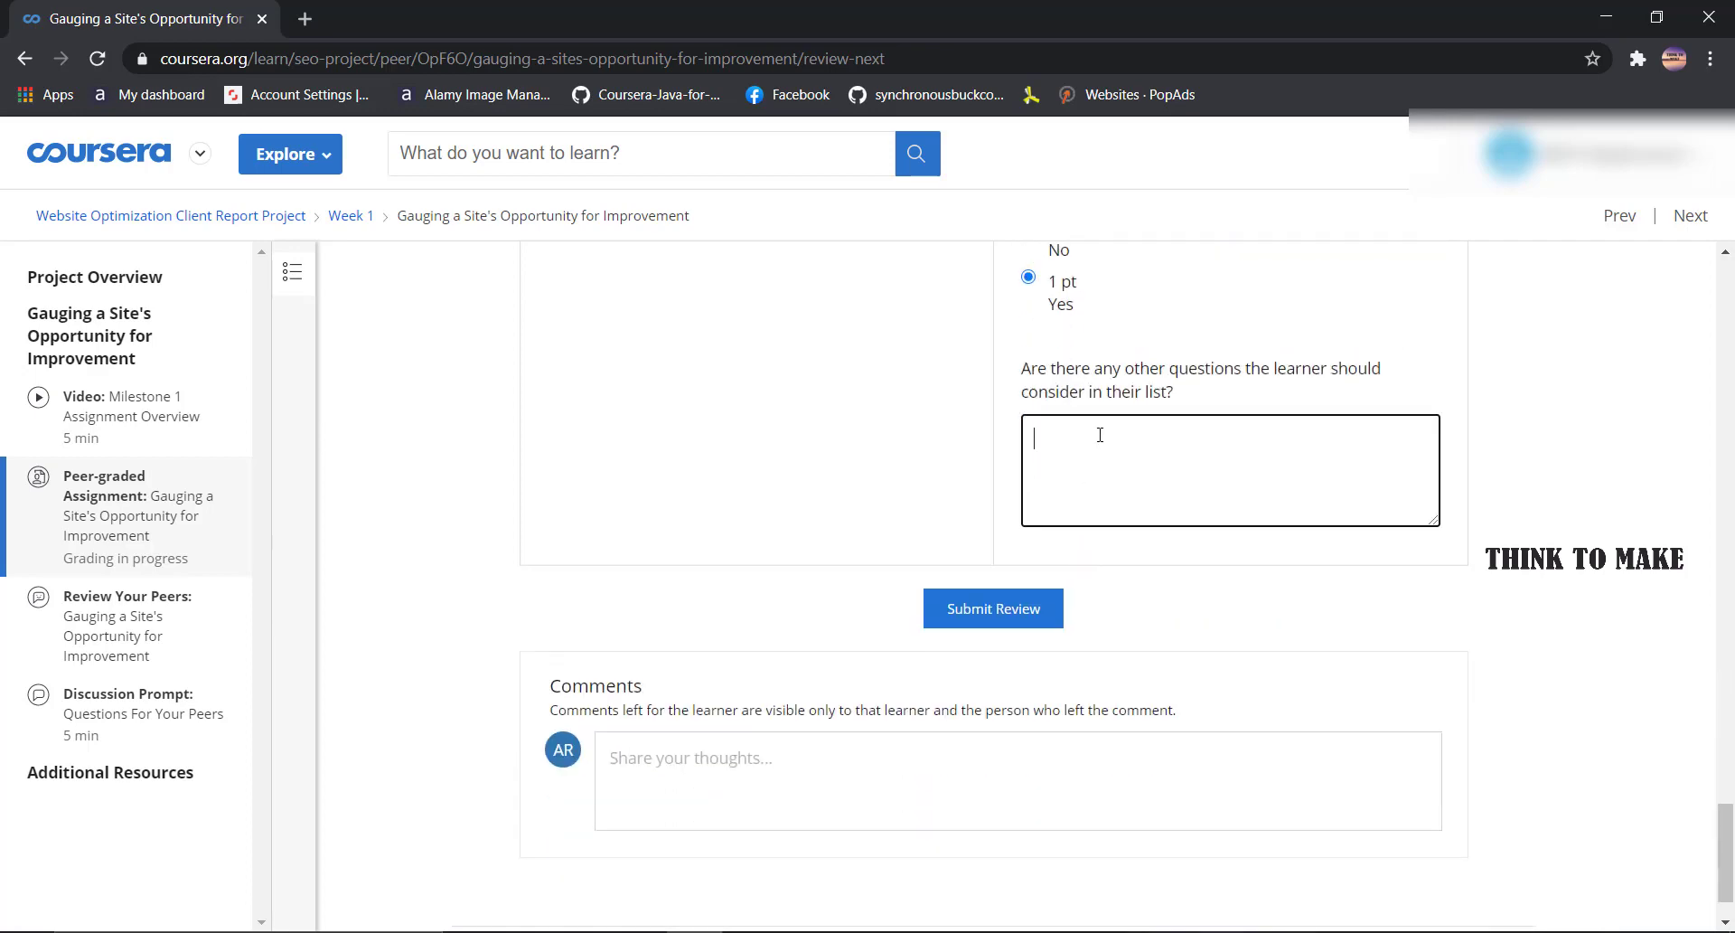
pyautogui.write('good')
pyautogui.click(1000, 611)
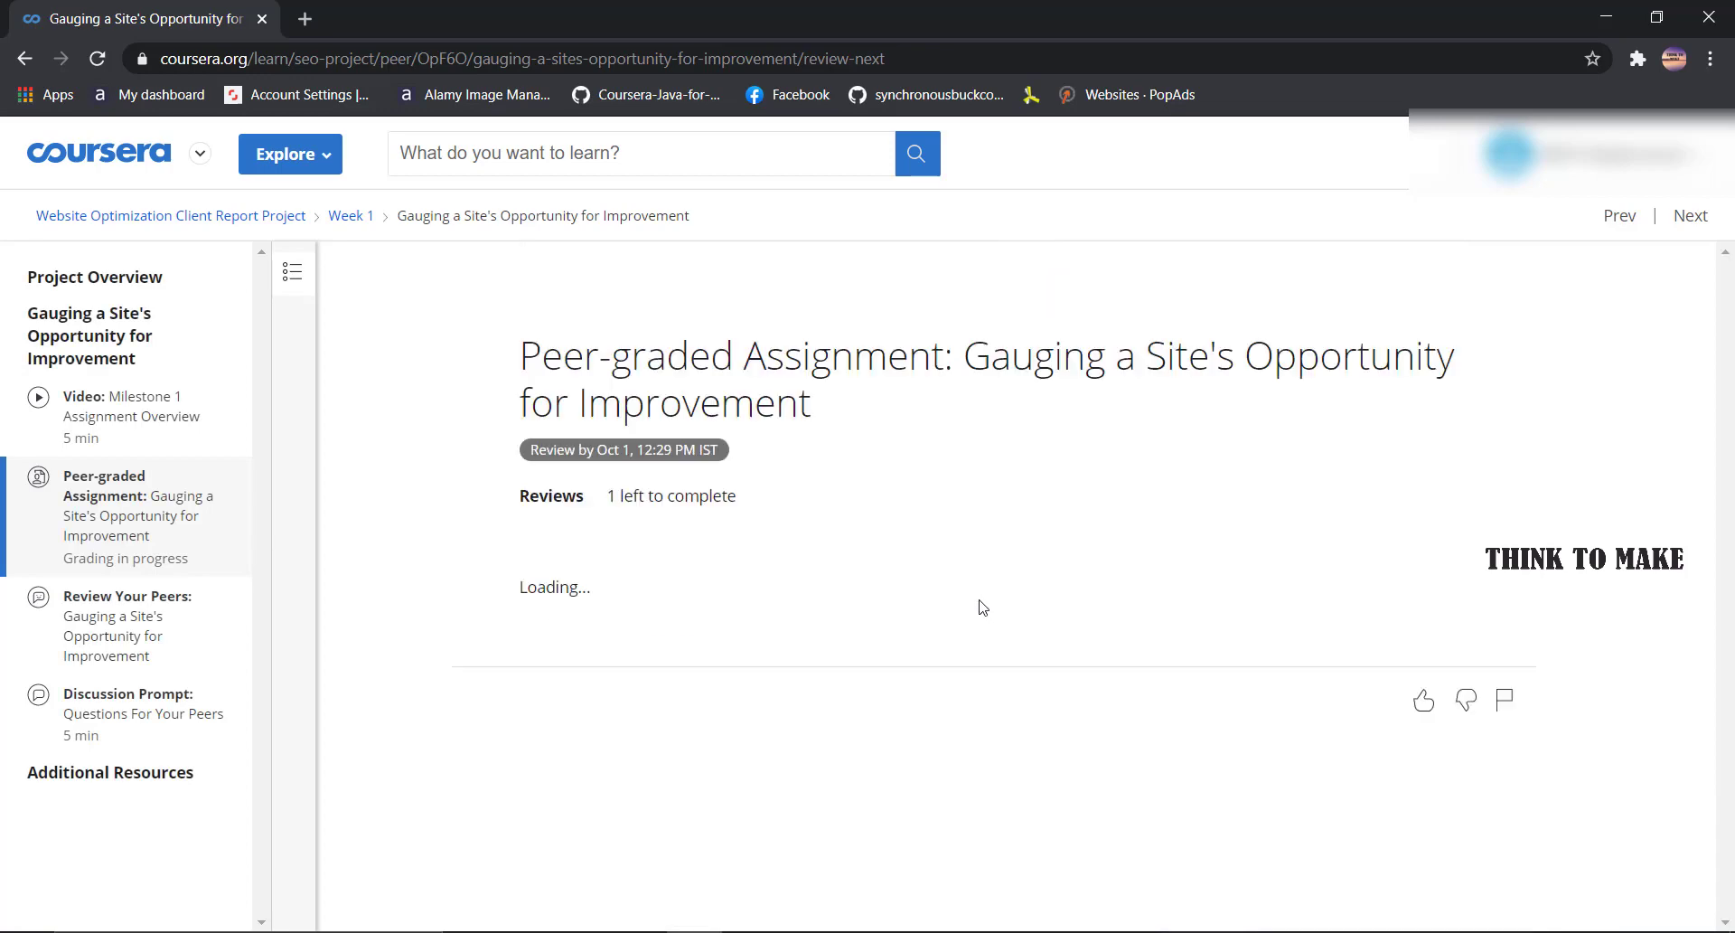
# - Give the third submission 1 pt for the SEO pitch slides and 2 pts for addressing three or more website strengths
pyautogui.scroll(-4, 1076, 491)
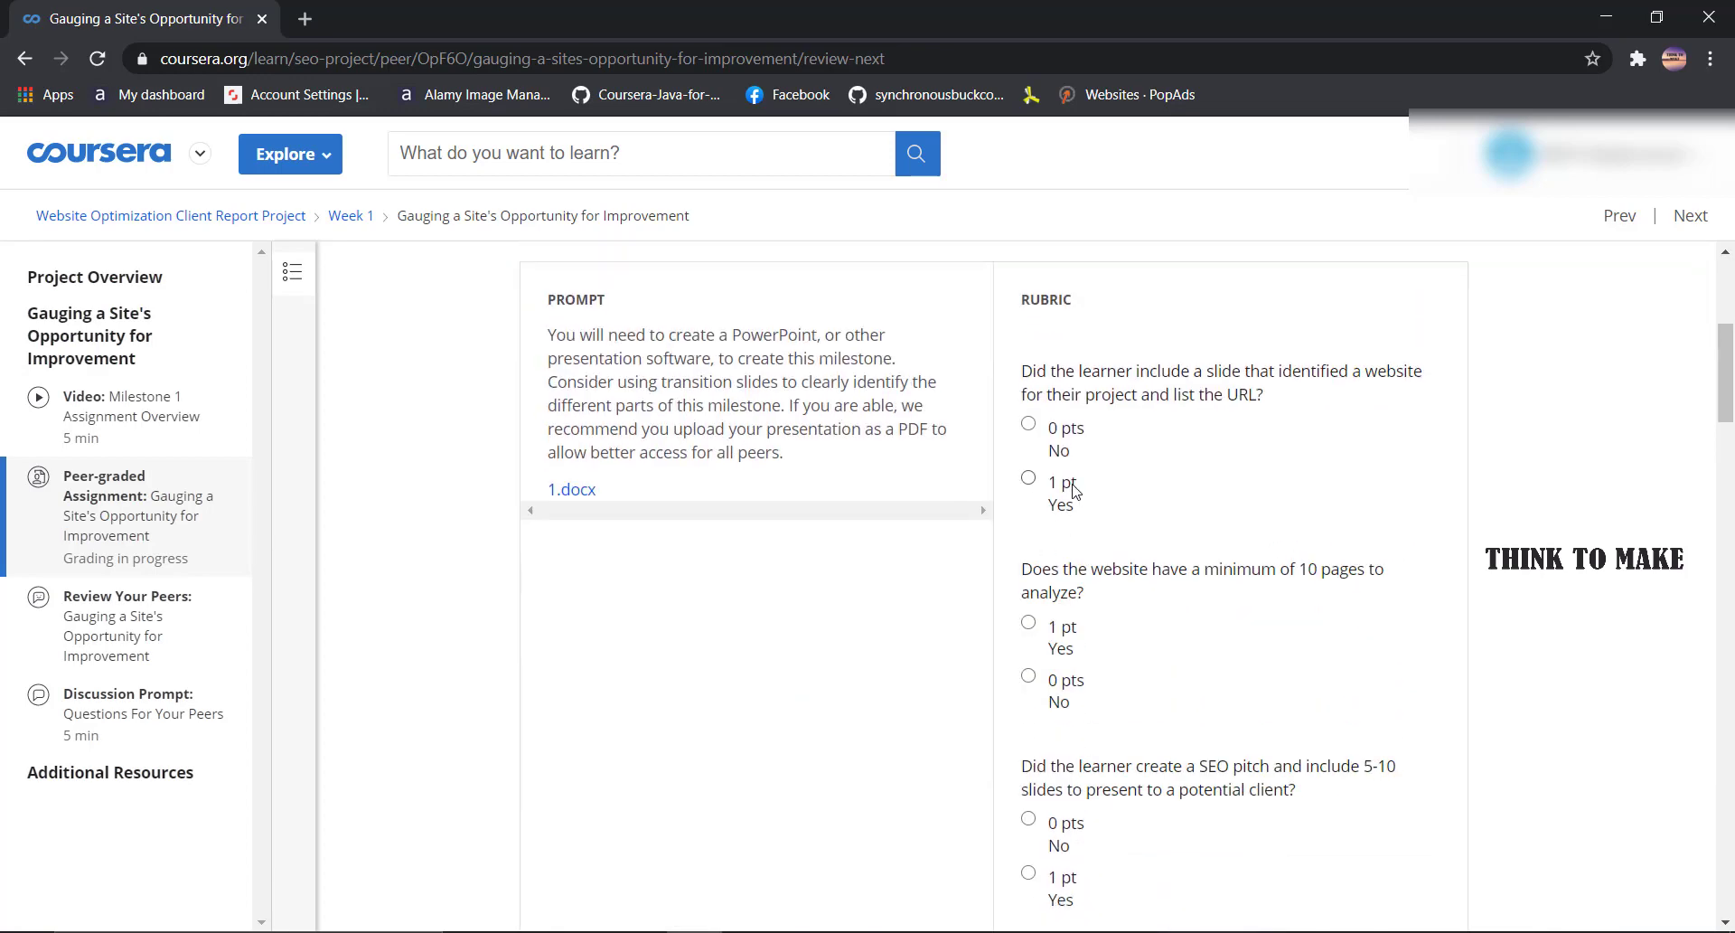
pyautogui.click(1059, 684)
pyautogui.scroll(-5, 1058, 542)
pyautogui.click(1059, 724)
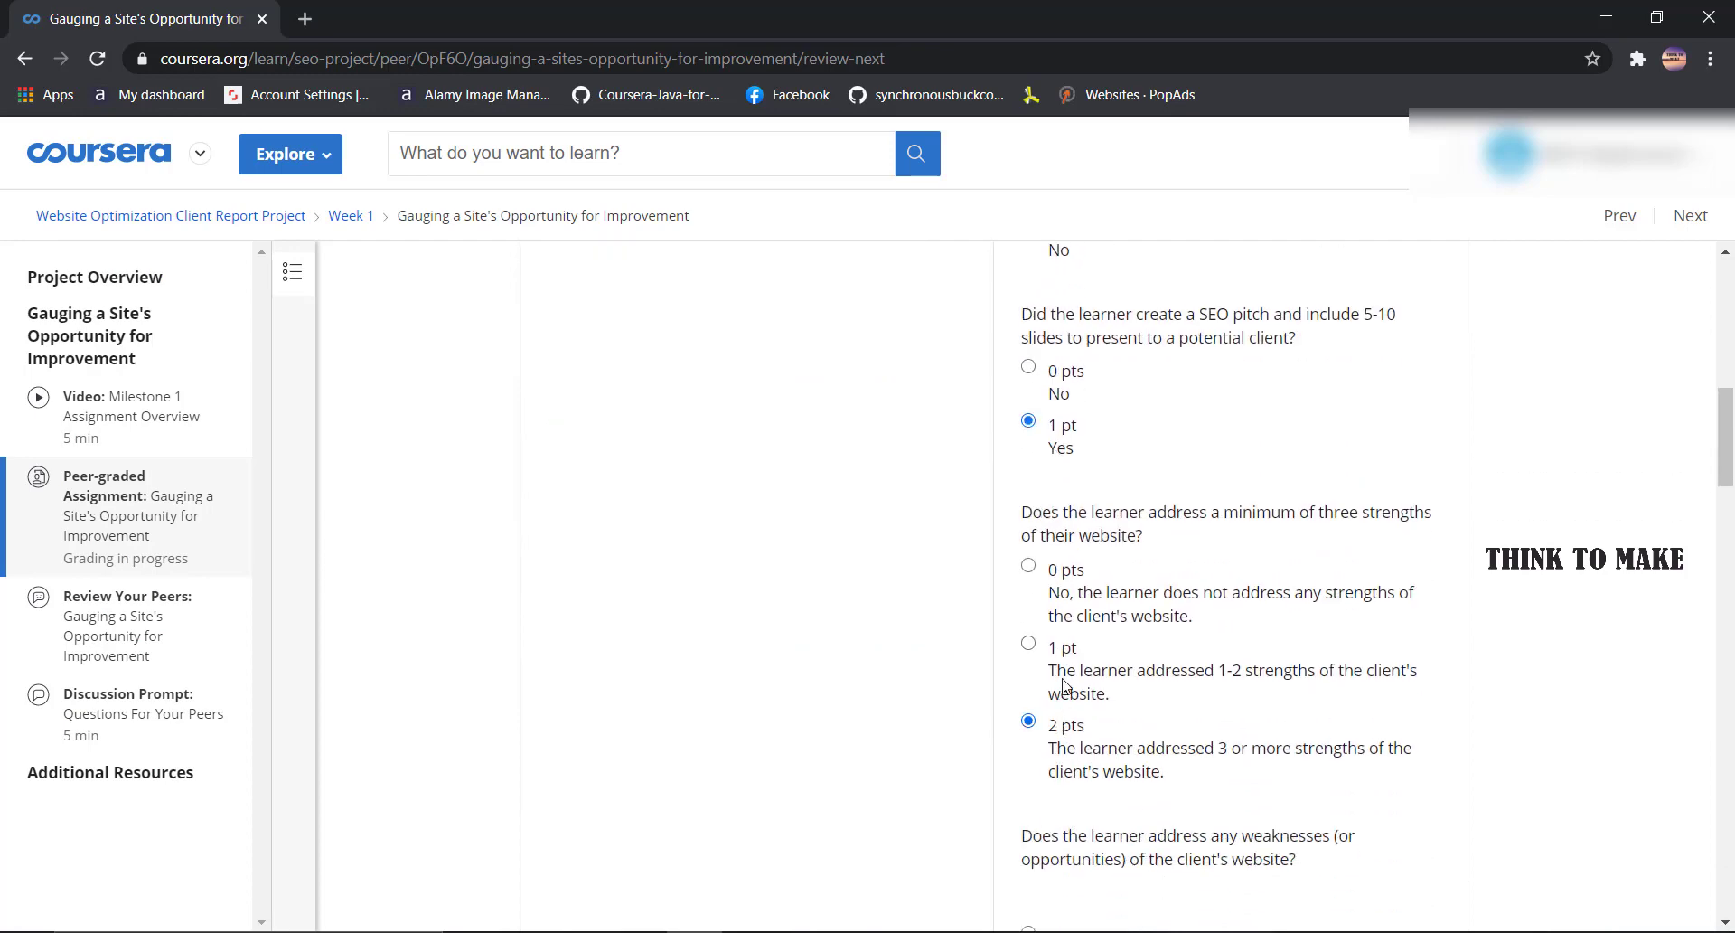
# - Rate the third submission's website weaknesses and give 2 pts for providing reasons for all potential opportunities
pyautogui.scroll(-5, 1069, 687)
pyautogui.click(1069, 674)
pyautogui.scroll(-5, 1069, 673)
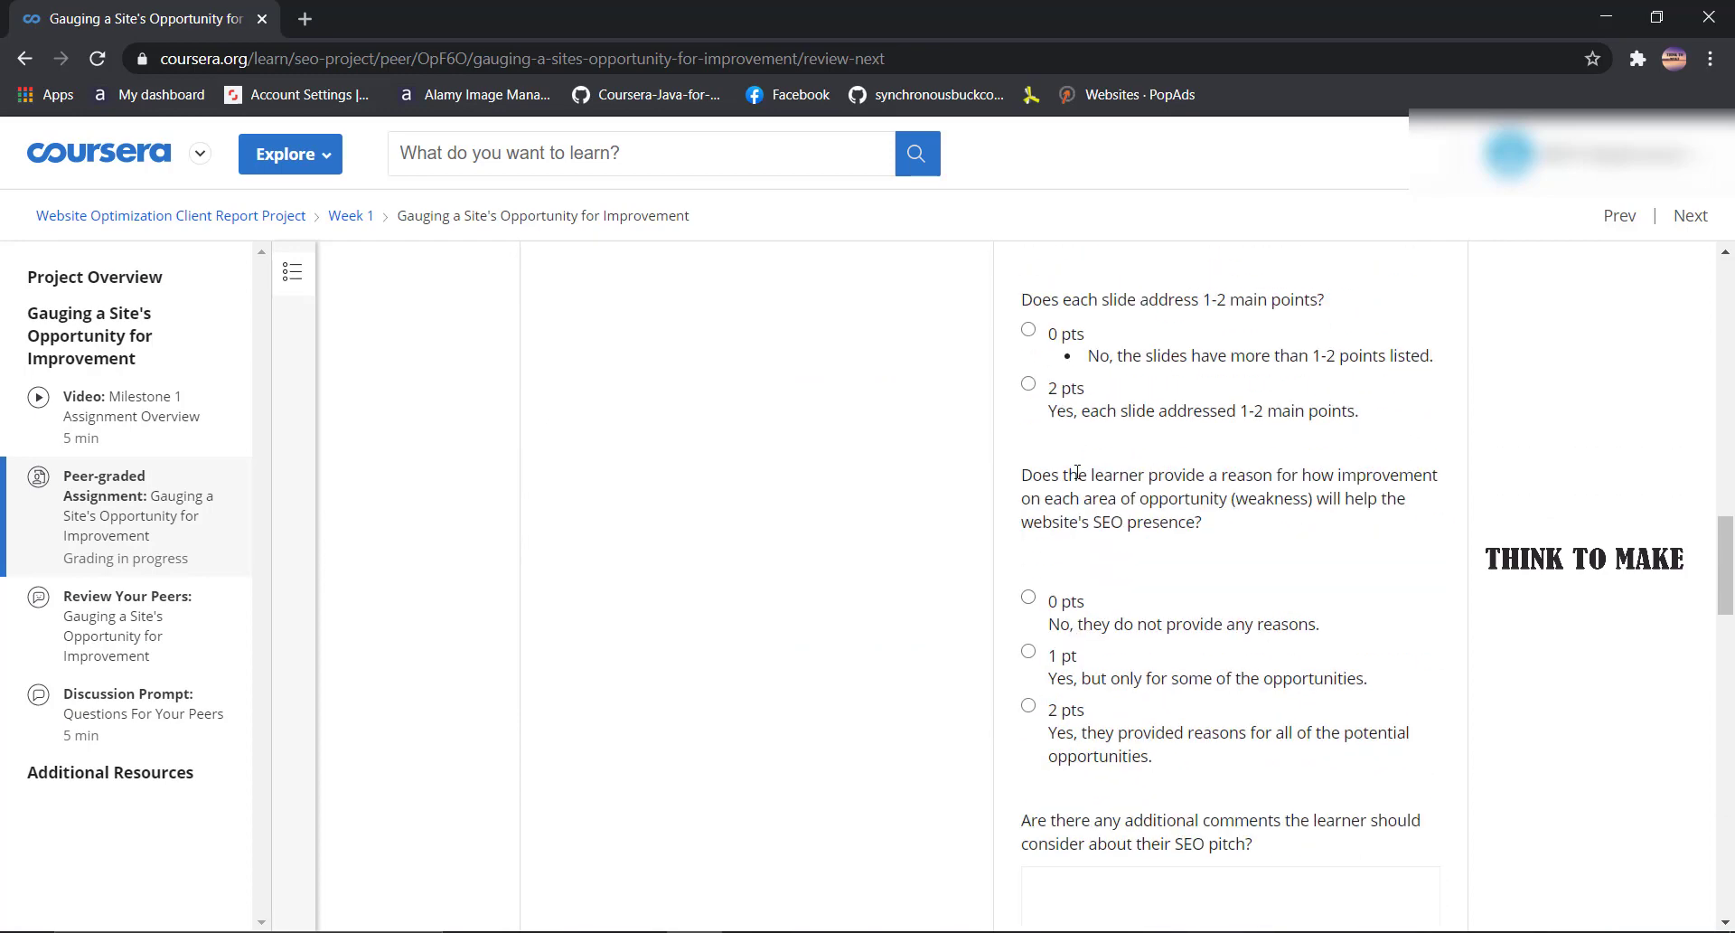
pyautogui.click(1067, 714)
pyautogui.scroll(-5, 1067, 714)
# - Enter "good" as the comment on the third submission's SEO pitch and give 5 pts for listing 14 or more kickoff questions
pyautogui.click(1079, 482)
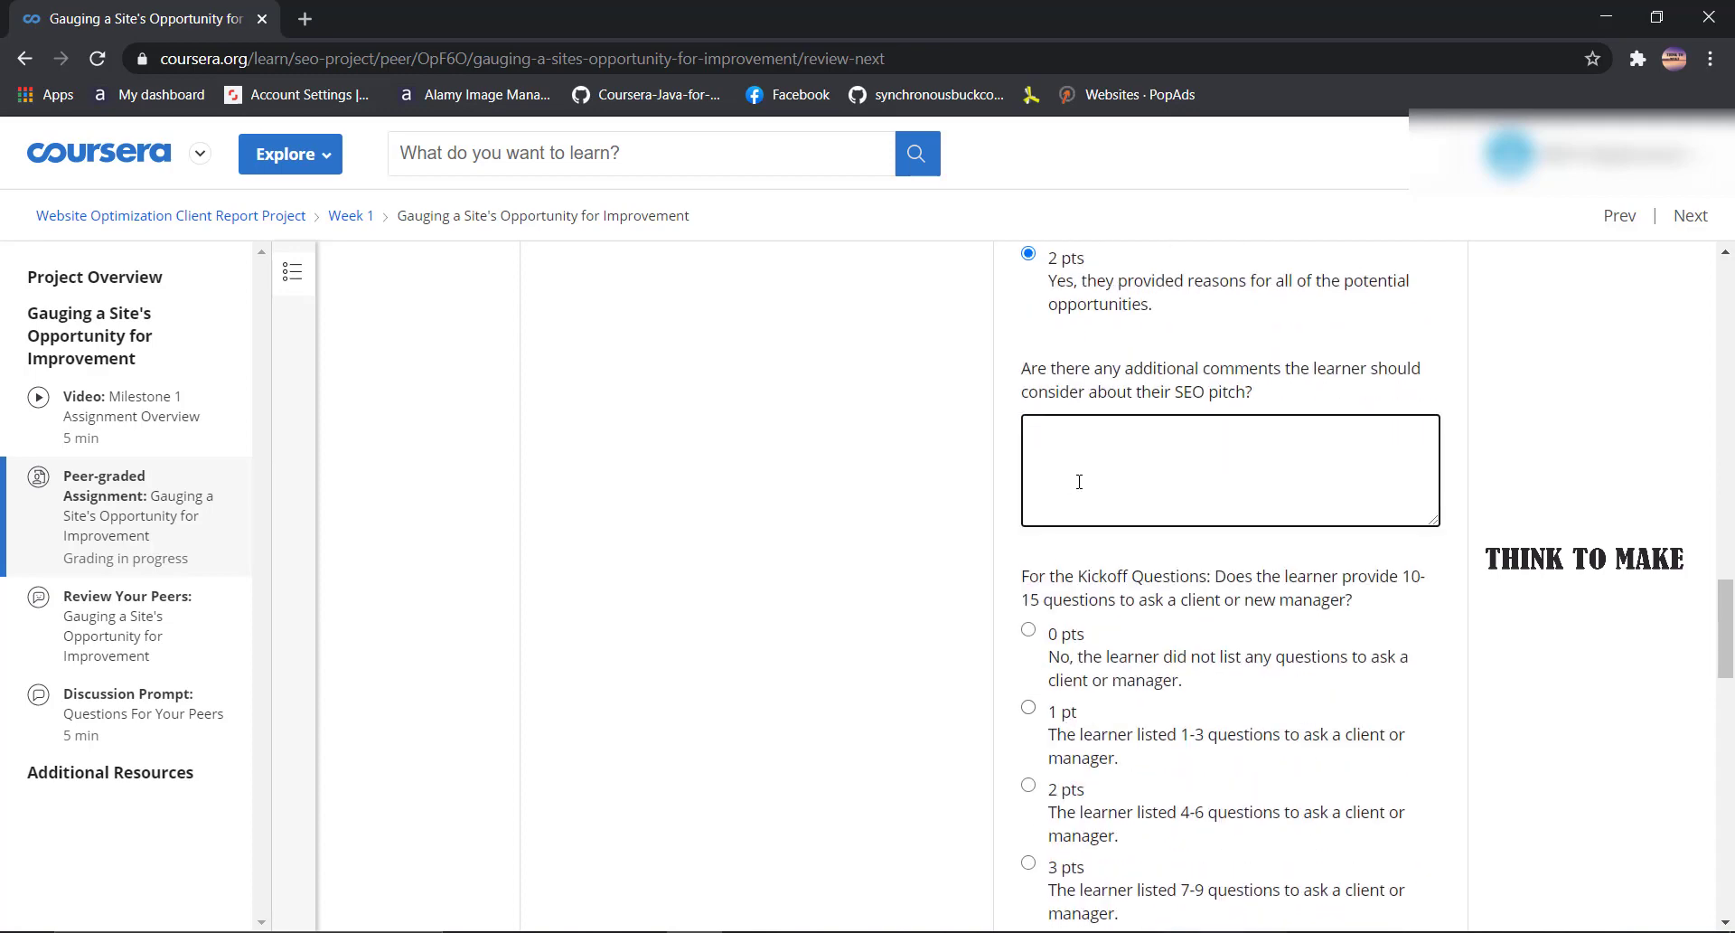
pyautogui.scroll(-3, 1079, 481)
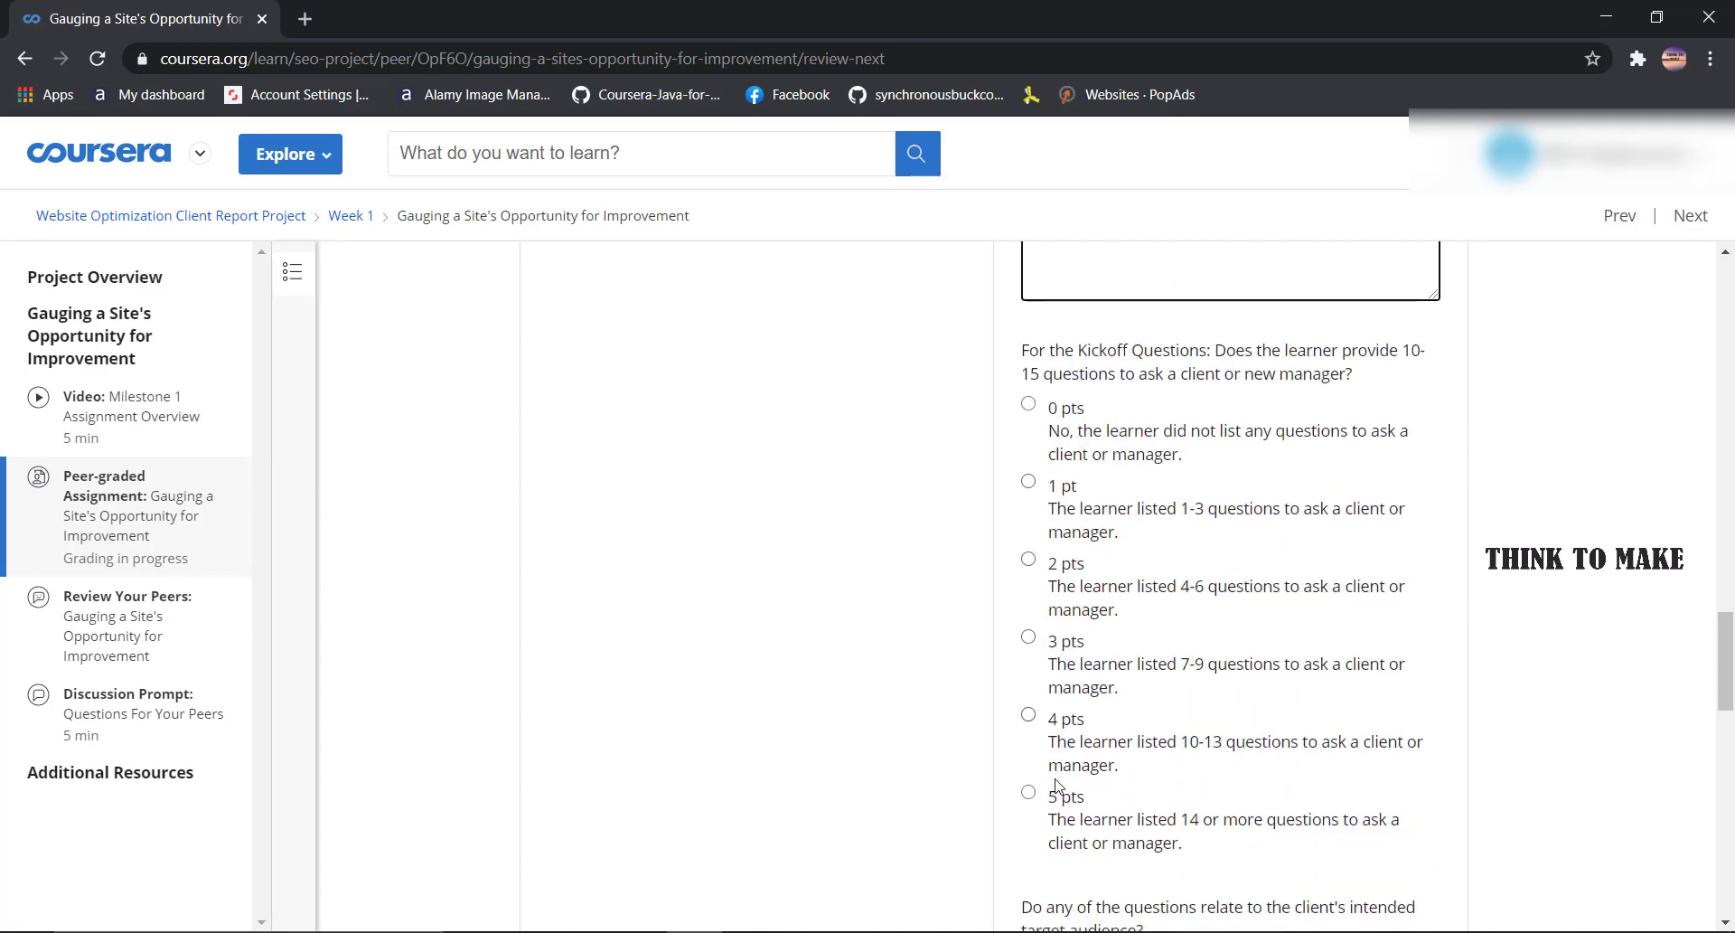
pyautogui.click(1029, 793)
pyautogui.scroll(1, 1053, 759)
pyautogui.scroll(-5, 1053, 759)
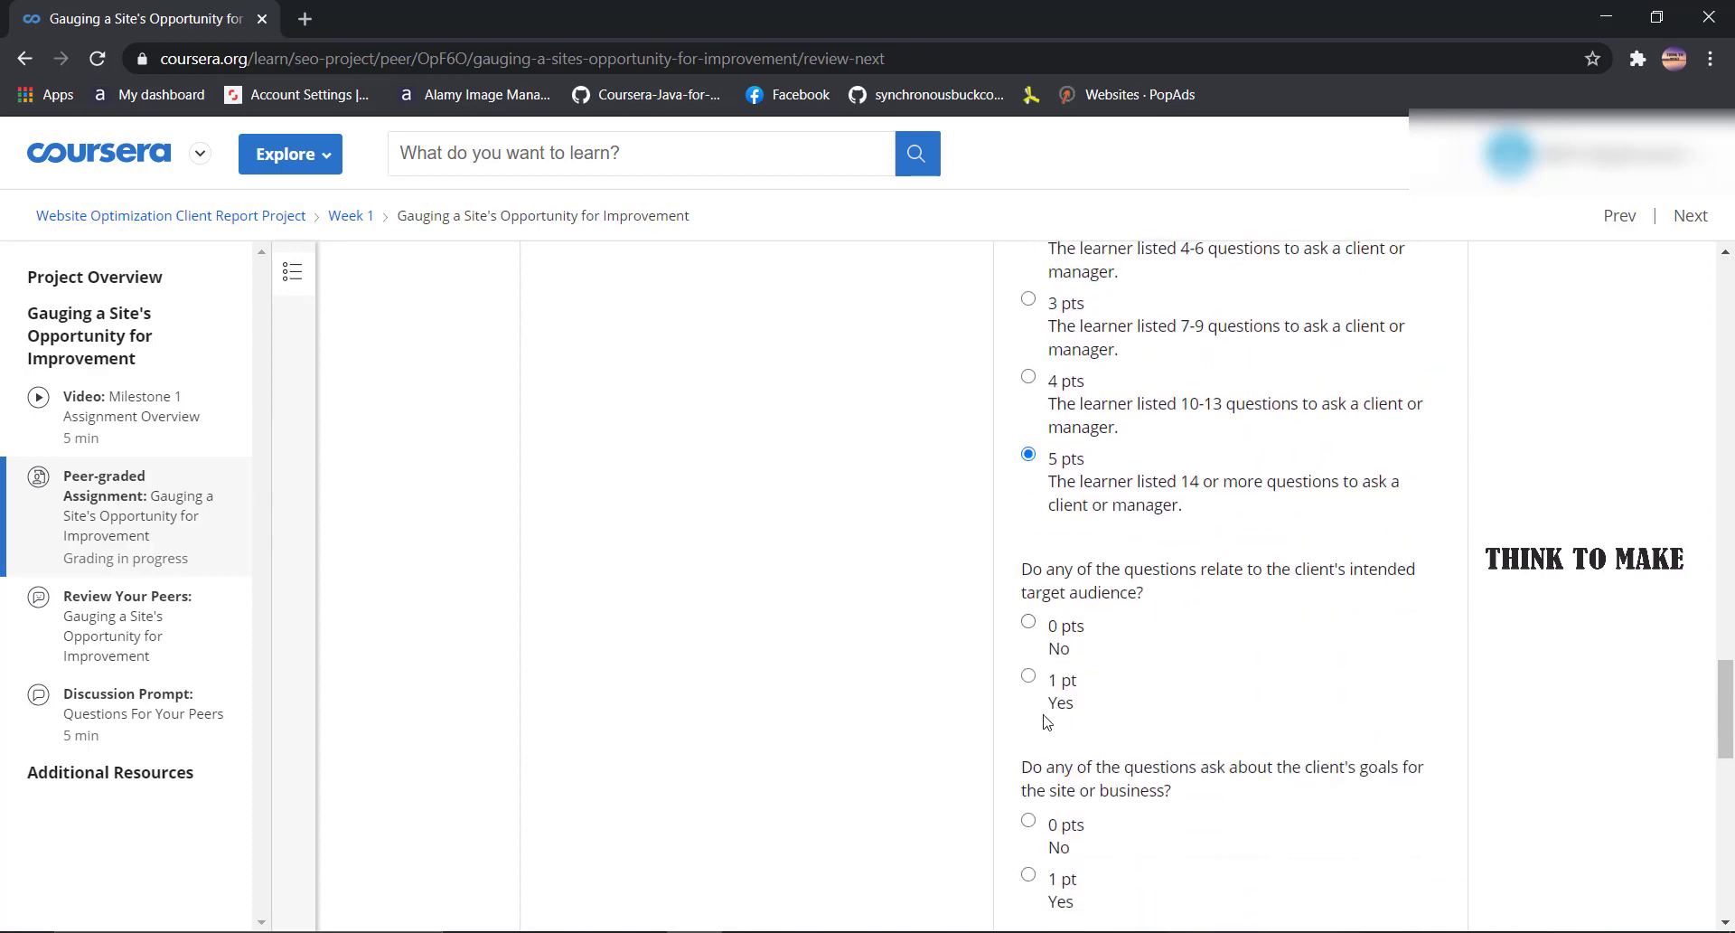
# - Give the third submission's kickoff questions 1 pt each for target audience, client goals, site history and available resources
pyautogui.scroll(-6, 1049, 694)
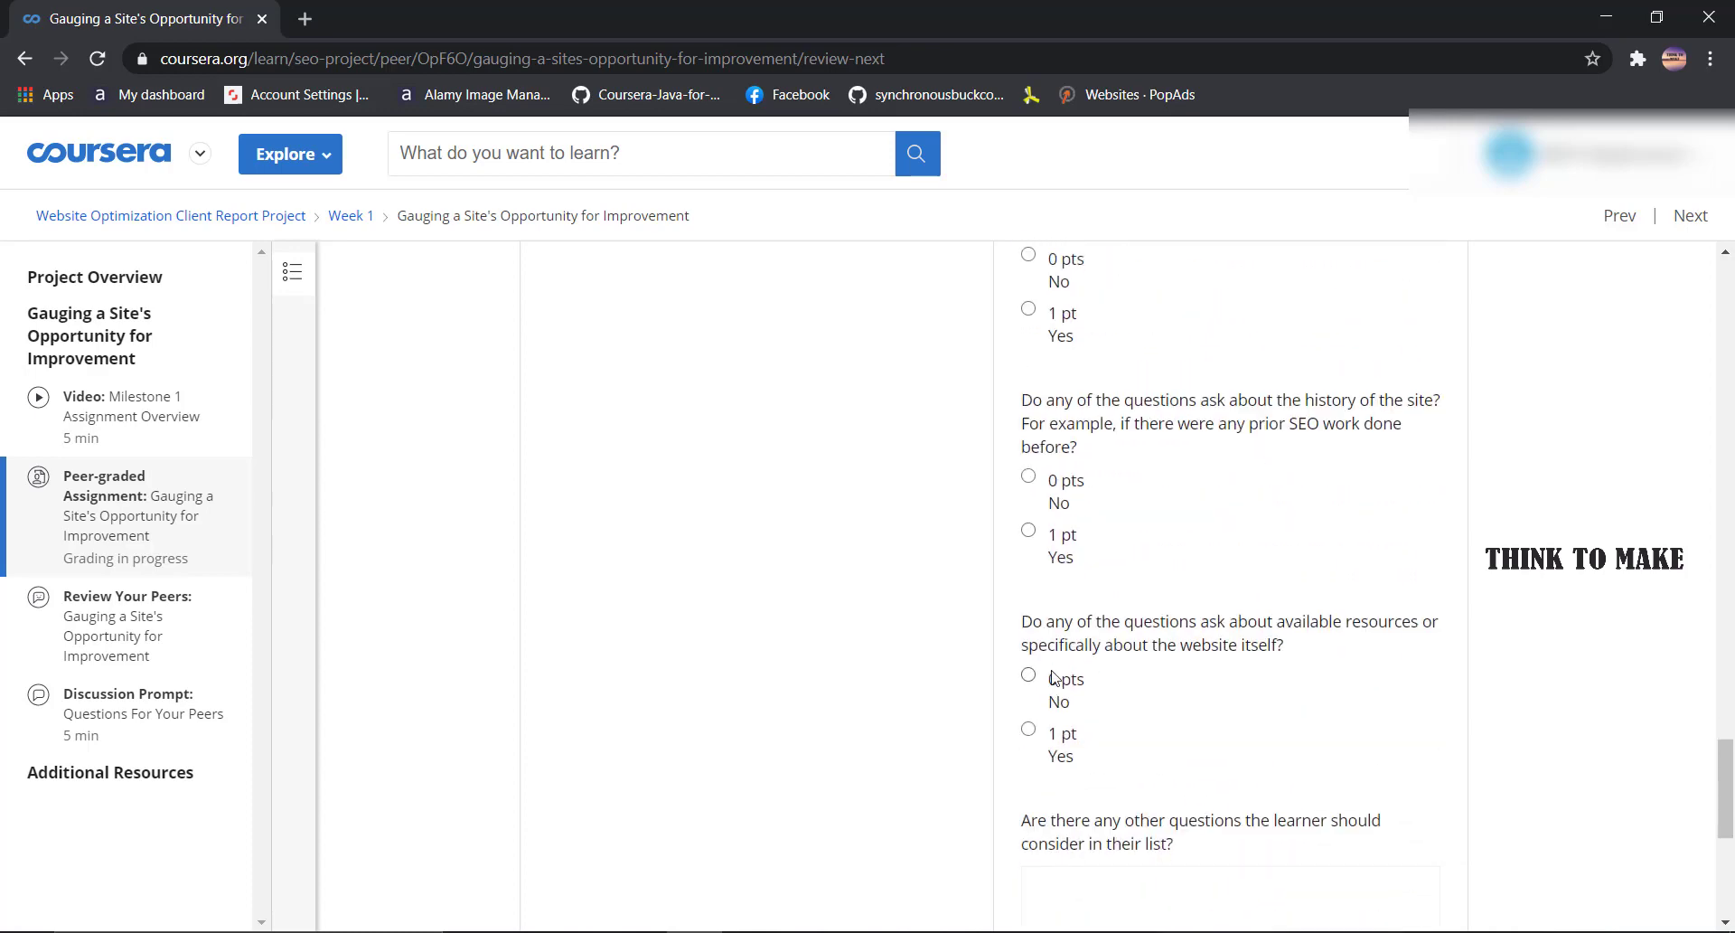
pyautogui.click(1059, 336)
pyautogui.click(1056, 744)
pyautogui.scroll(-4, 1056, 744)
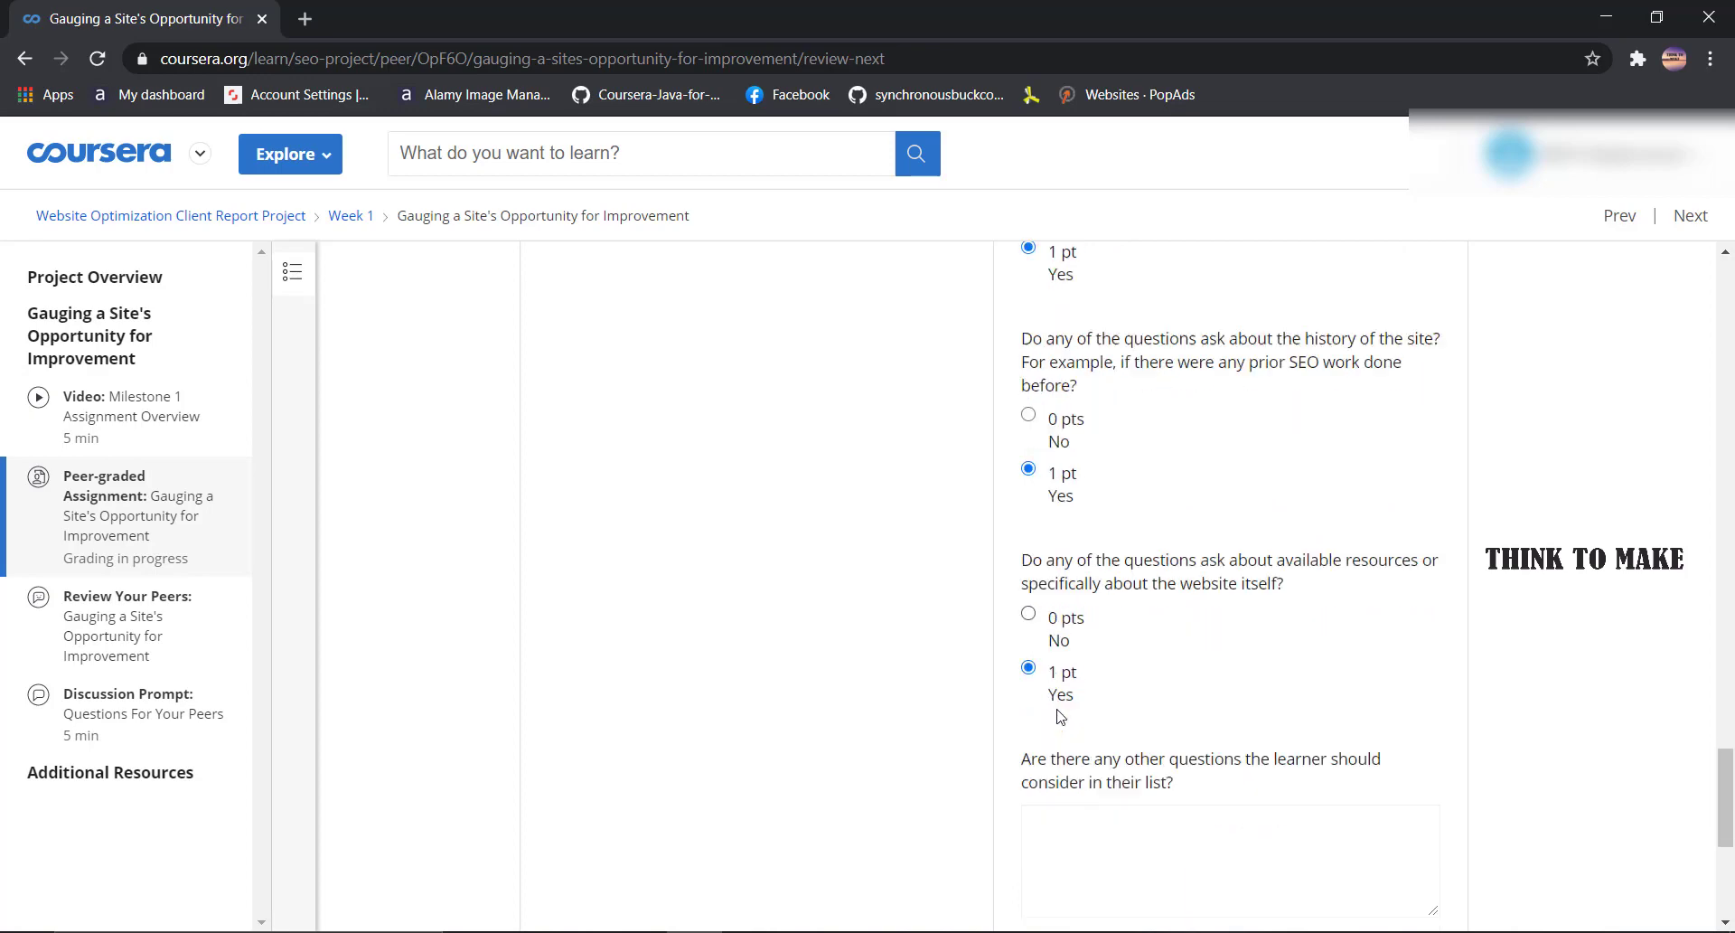
# - Enter "good" as the feedback on other questions and try to submit the third review
pyautogui.click(1057, 604)
pyautogui.write('good')
pyautogui.click(1054, 729)
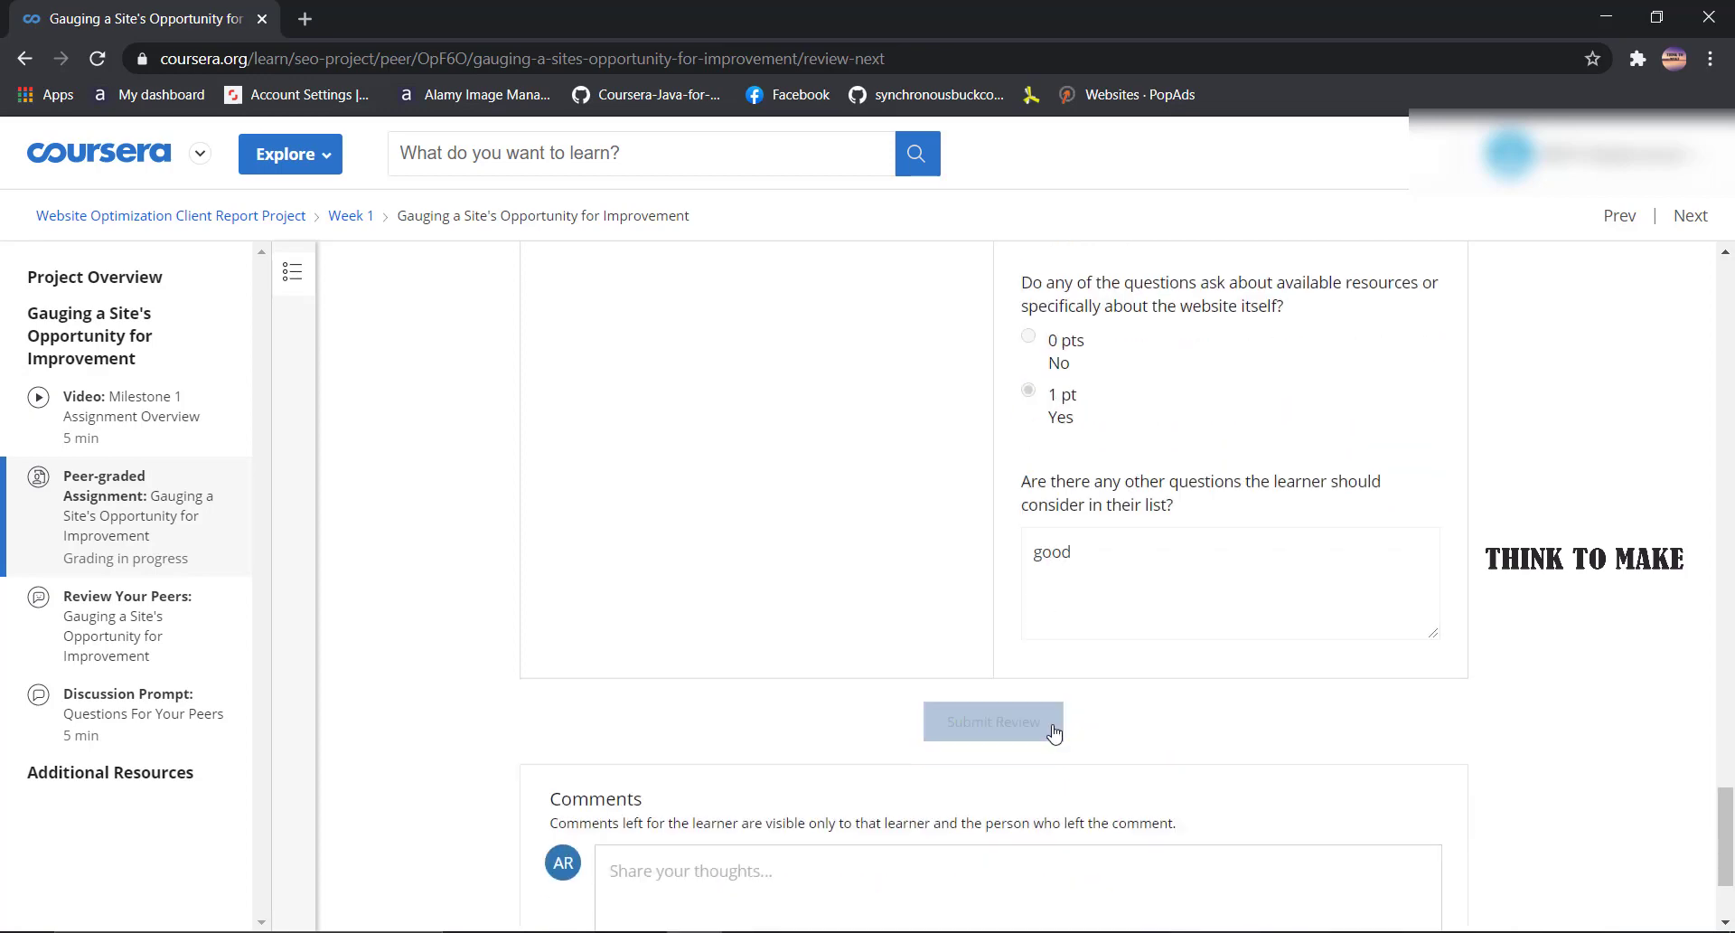
# - Complete the missing rating for one to two main points per slide and submit the third review
pyautogui.scroll(20, 1052, 736)
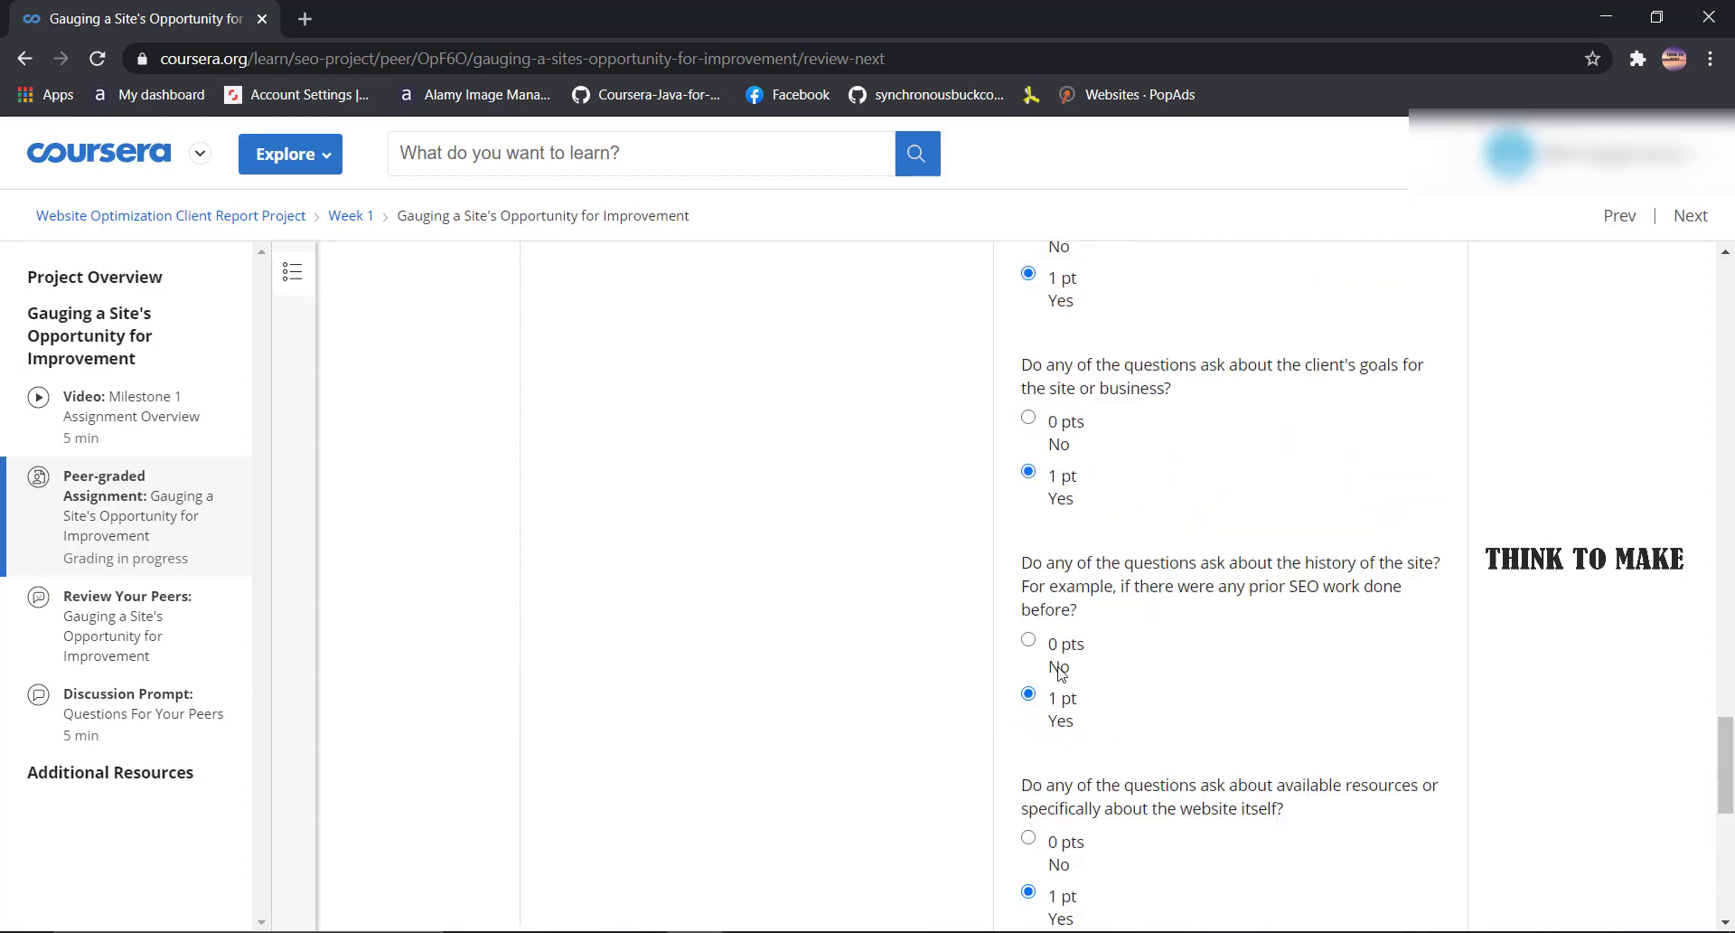
pyautogui.scroll(4, 1064, 671)
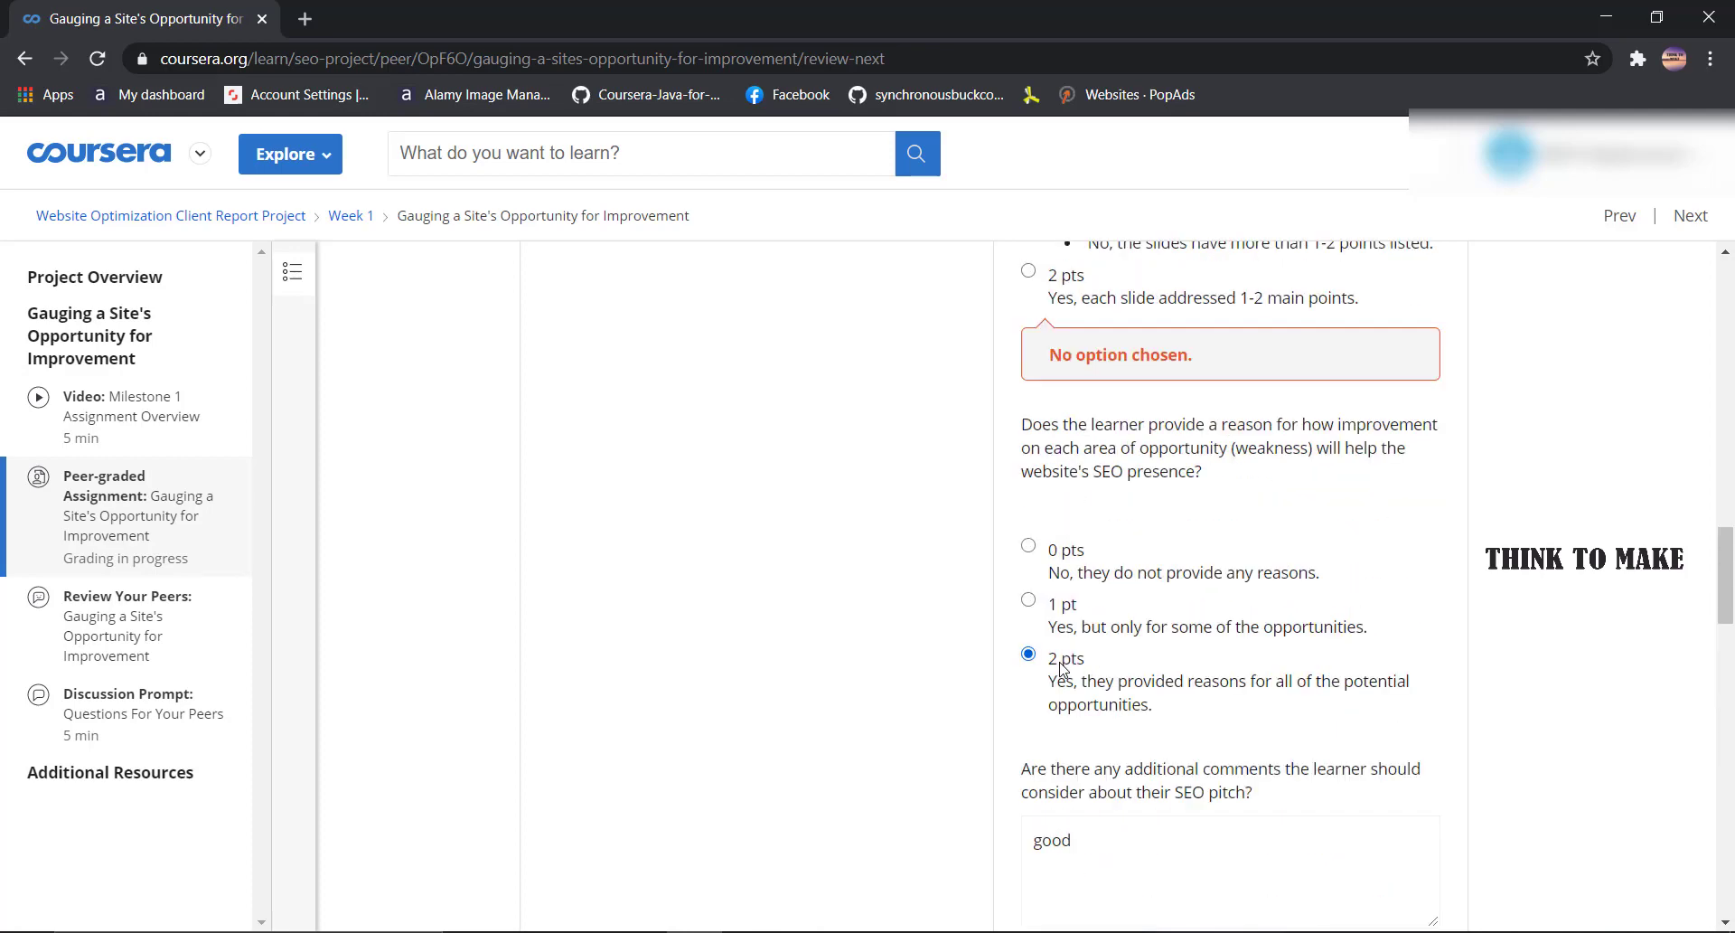
pyautogui.click(1074, 527)
pyautogui.scroll(-20, 1075, 587)
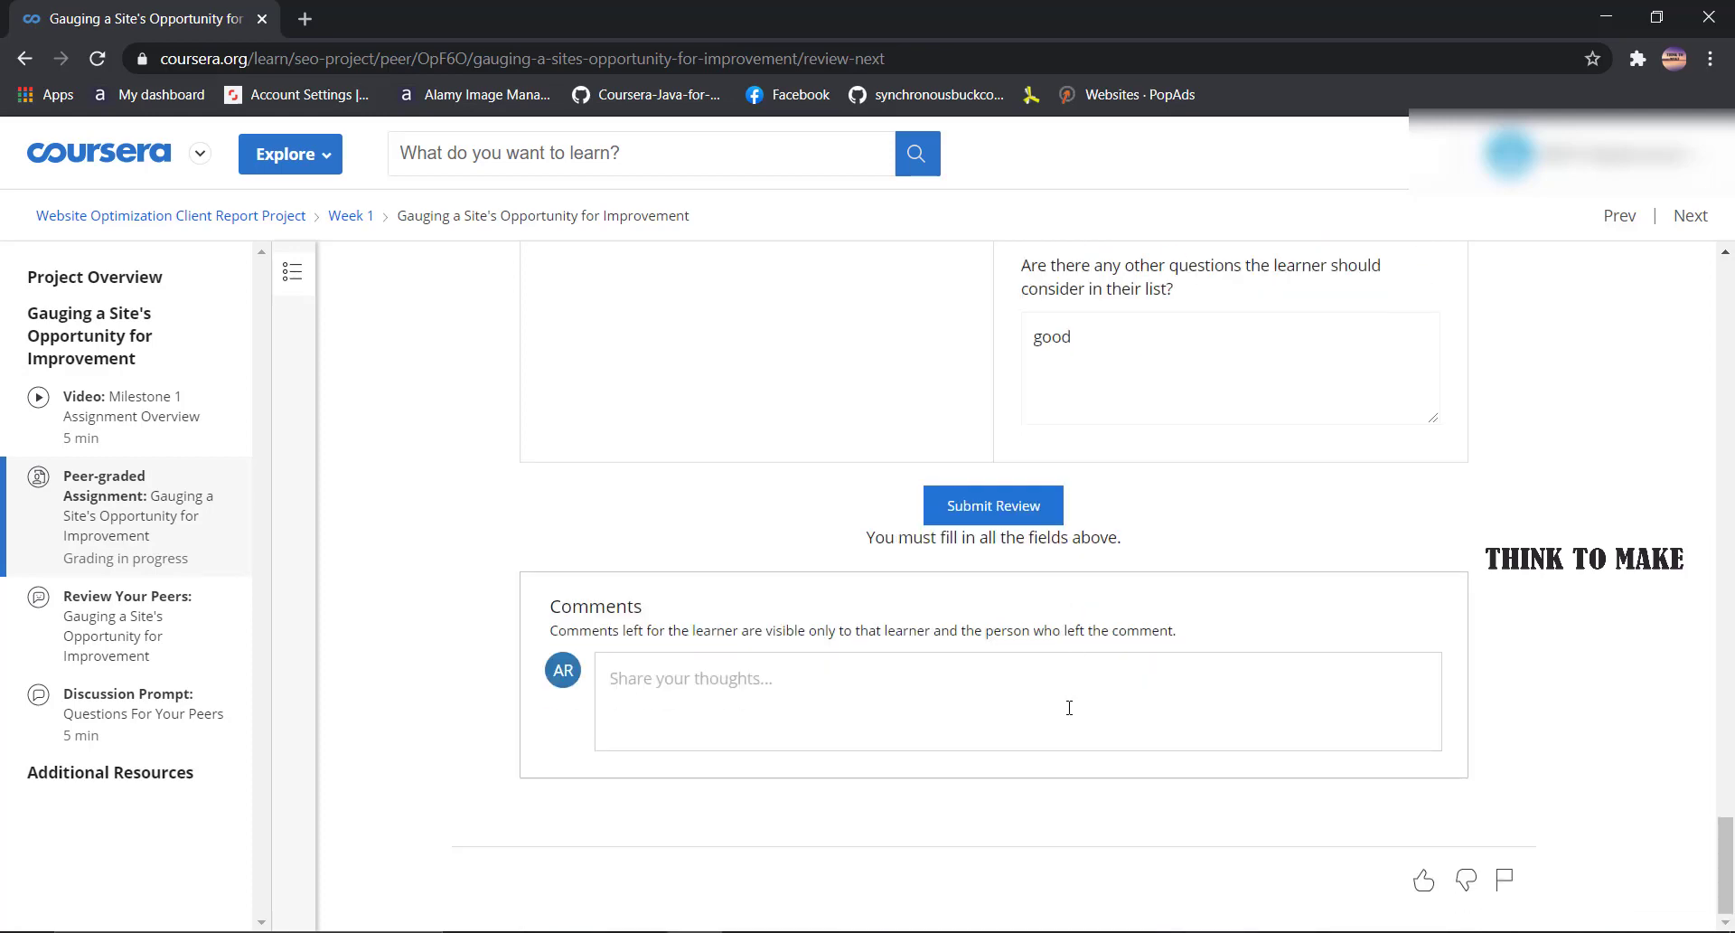
pyautogui.click(1005, 507)
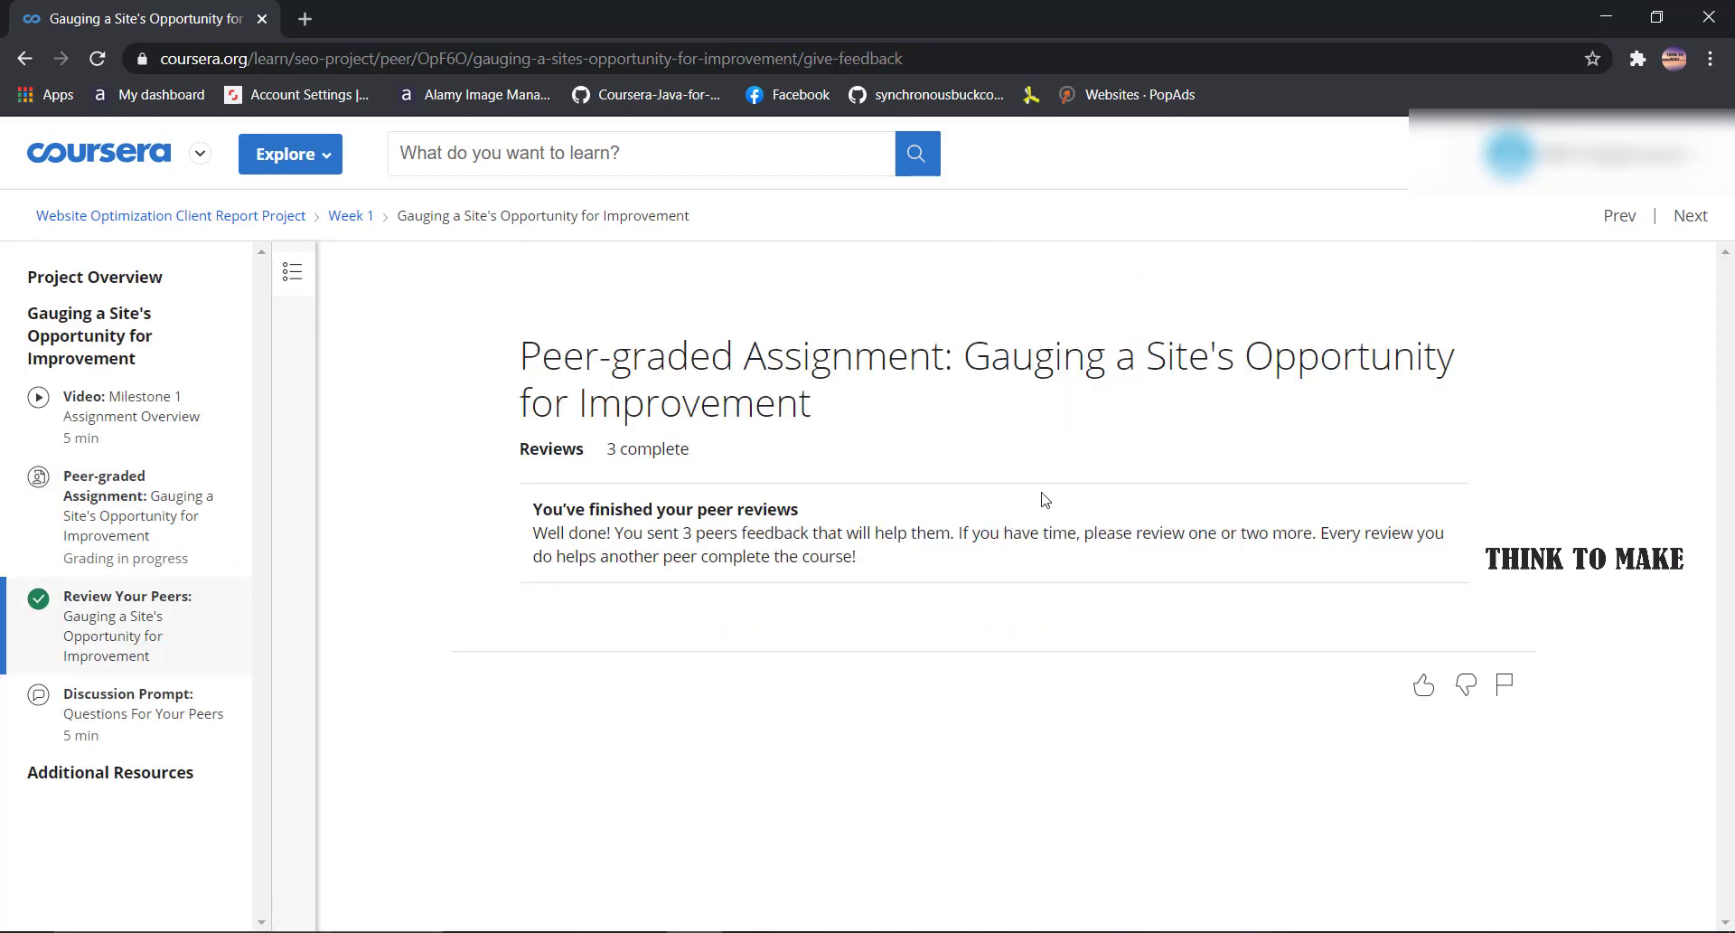
# - Return to the course overview and open the submission form of the Week 2 Initial Research Phase peer-graded assignment
pyautogui.click(243, 217)
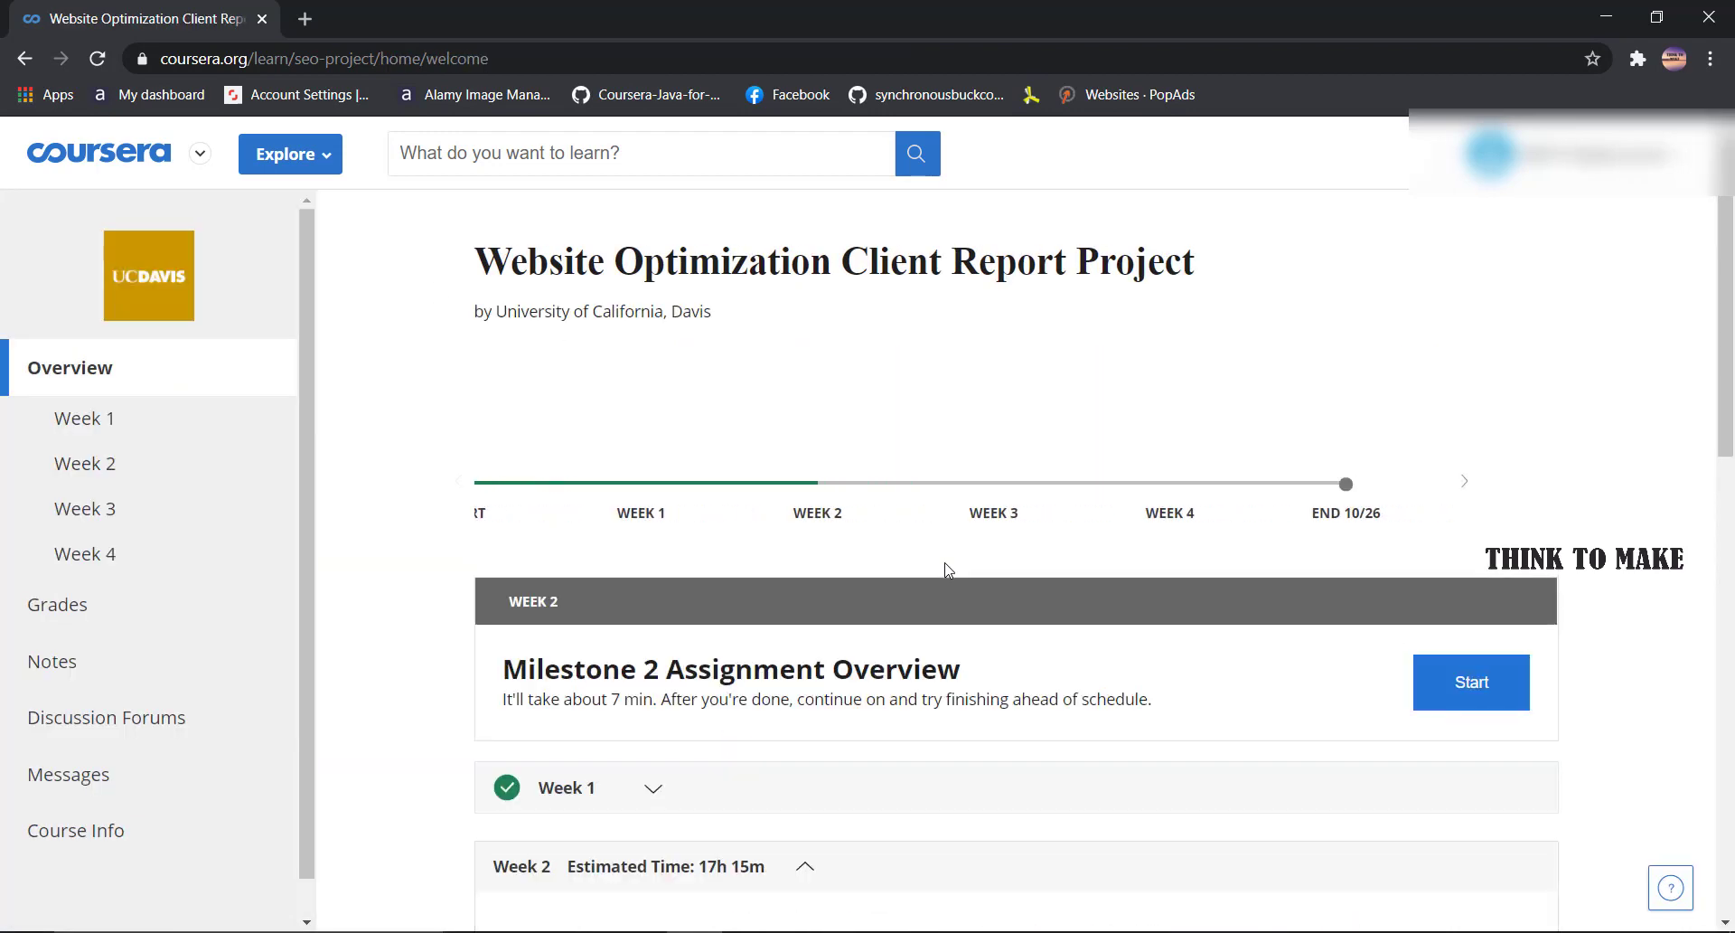
pyautogui.scroll(-10, 946, 569)
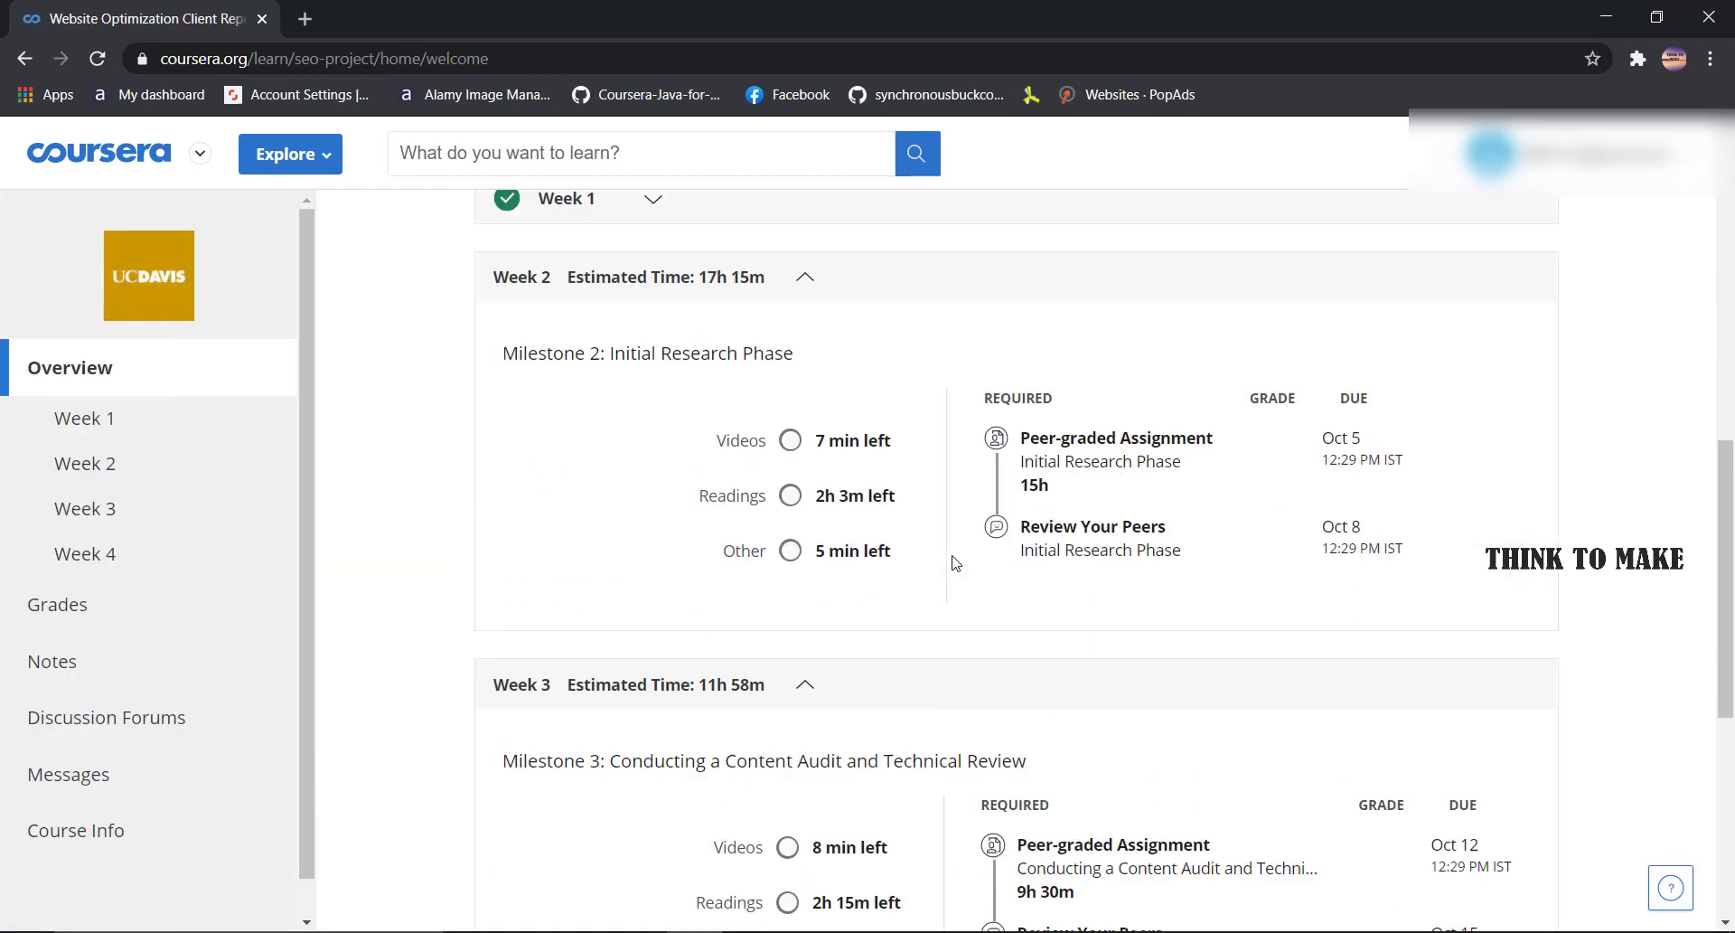
pyautogui.click(1051, 474)
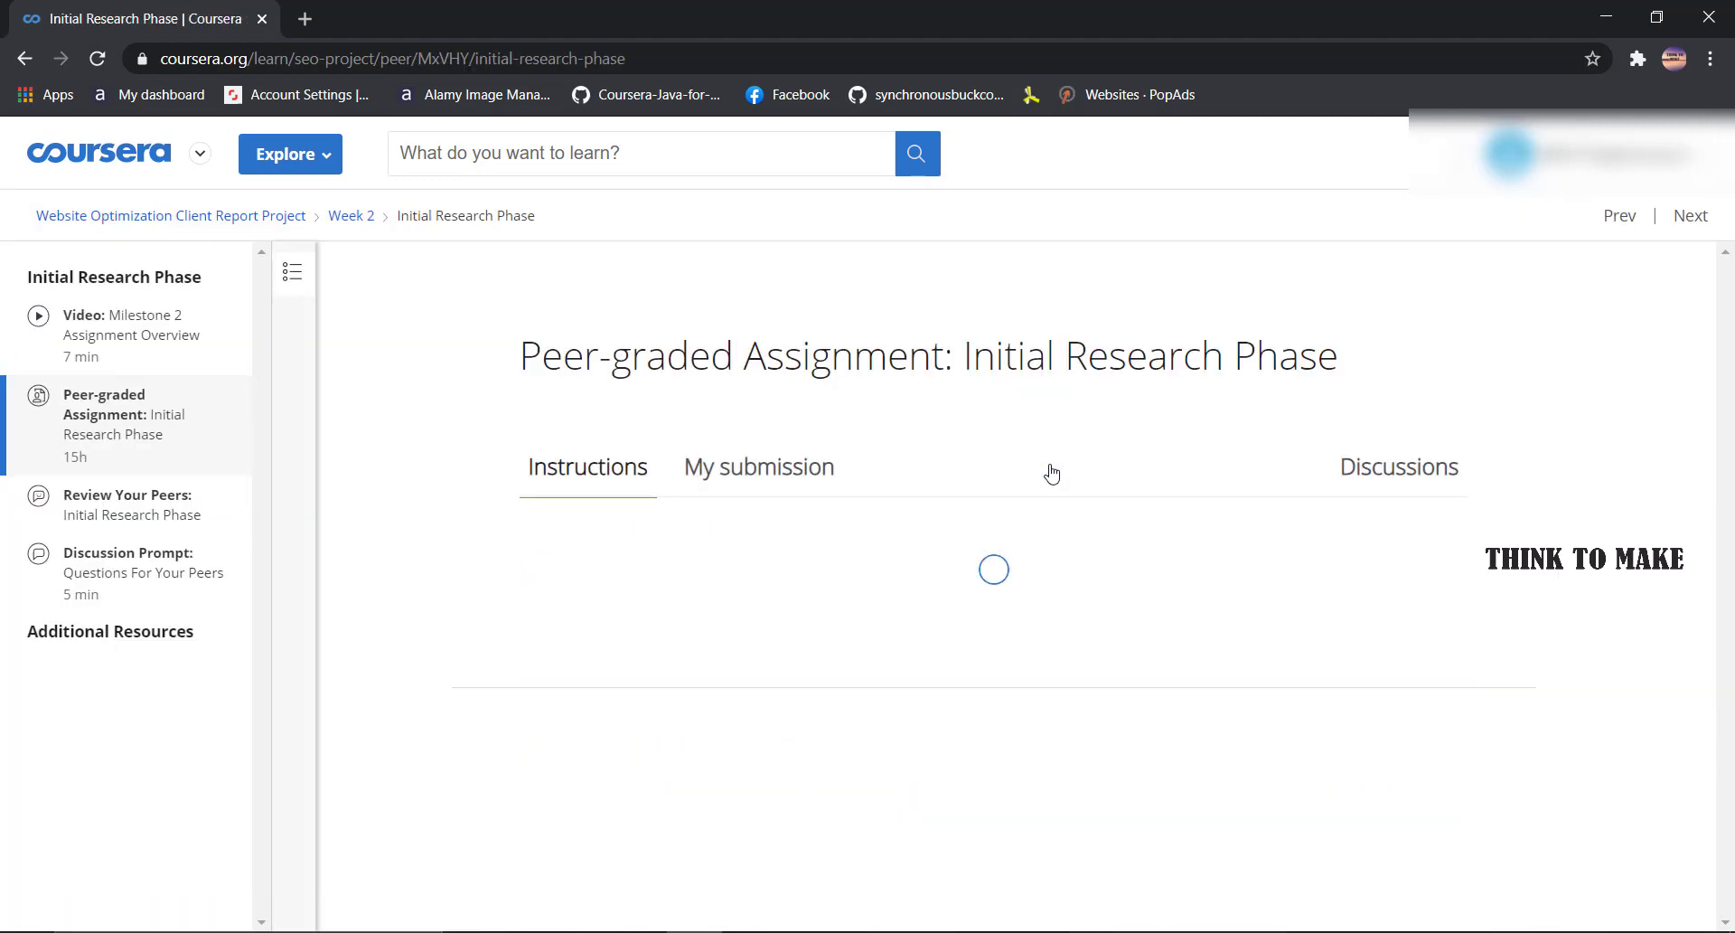
pyautogui.click(773, 608)
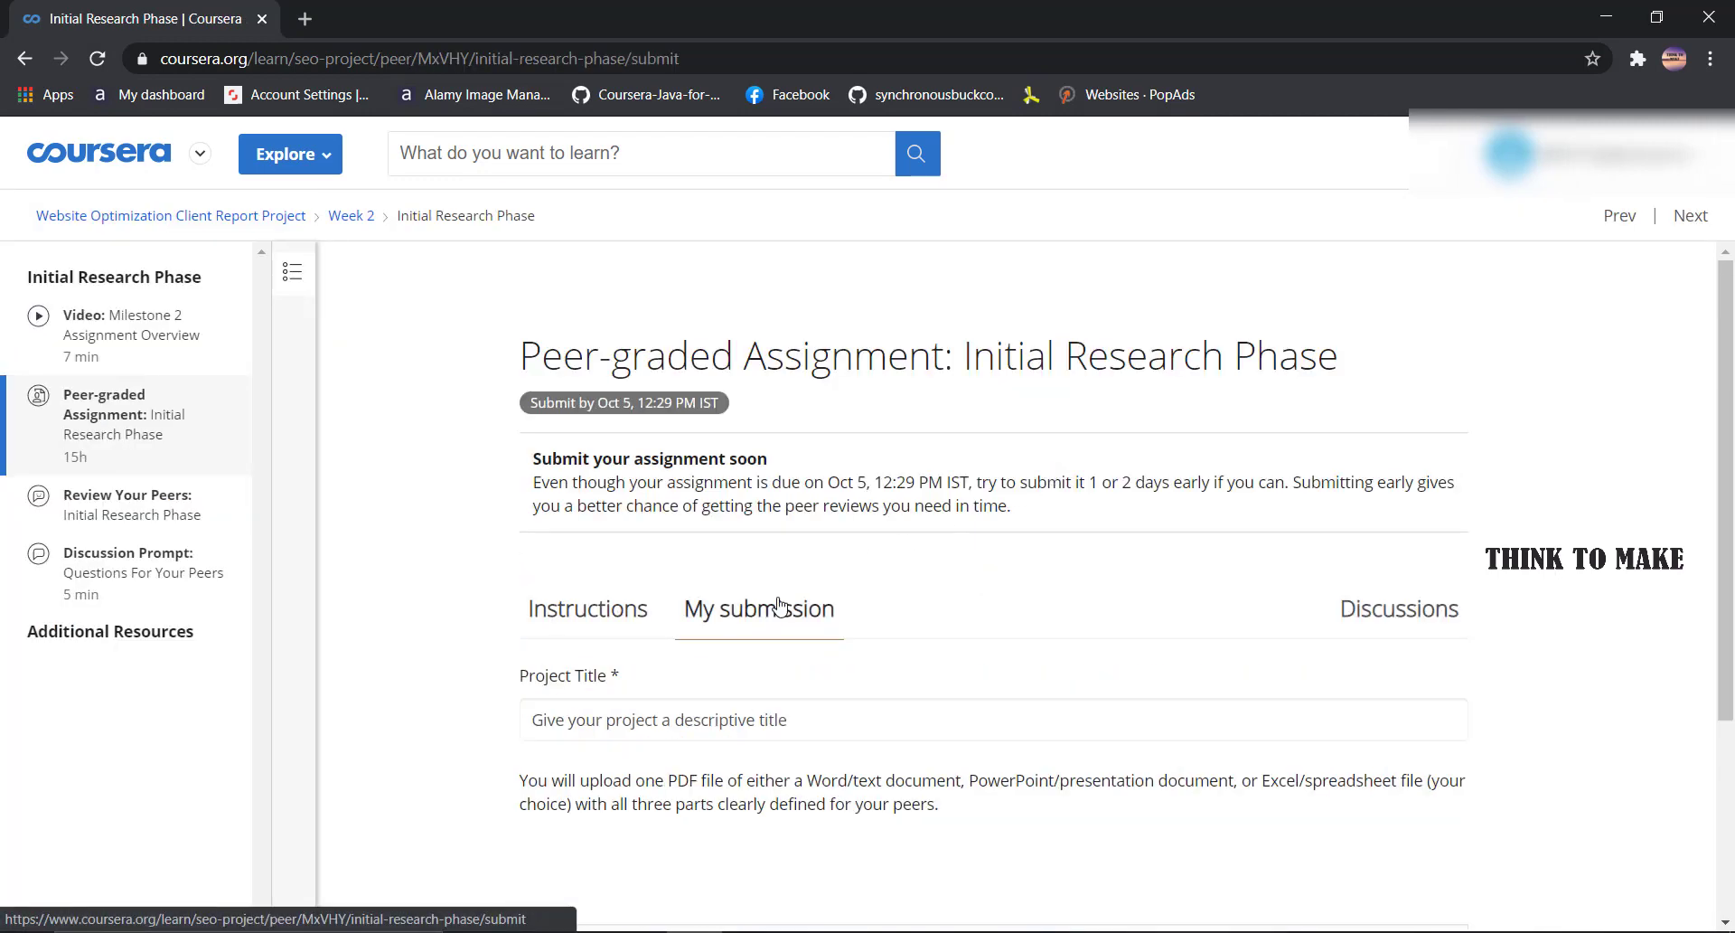
# - Copy "Initial Research Phase" from the assignment heading into the project title
pyautogui.moveTo(965, 352); pyautogui.dragTo(1339, 349)
pyautogui.hotkey('ctrl', 'c')
pyautogui.rightClick(1239, 364)
pyautogui.click(1261, 378)
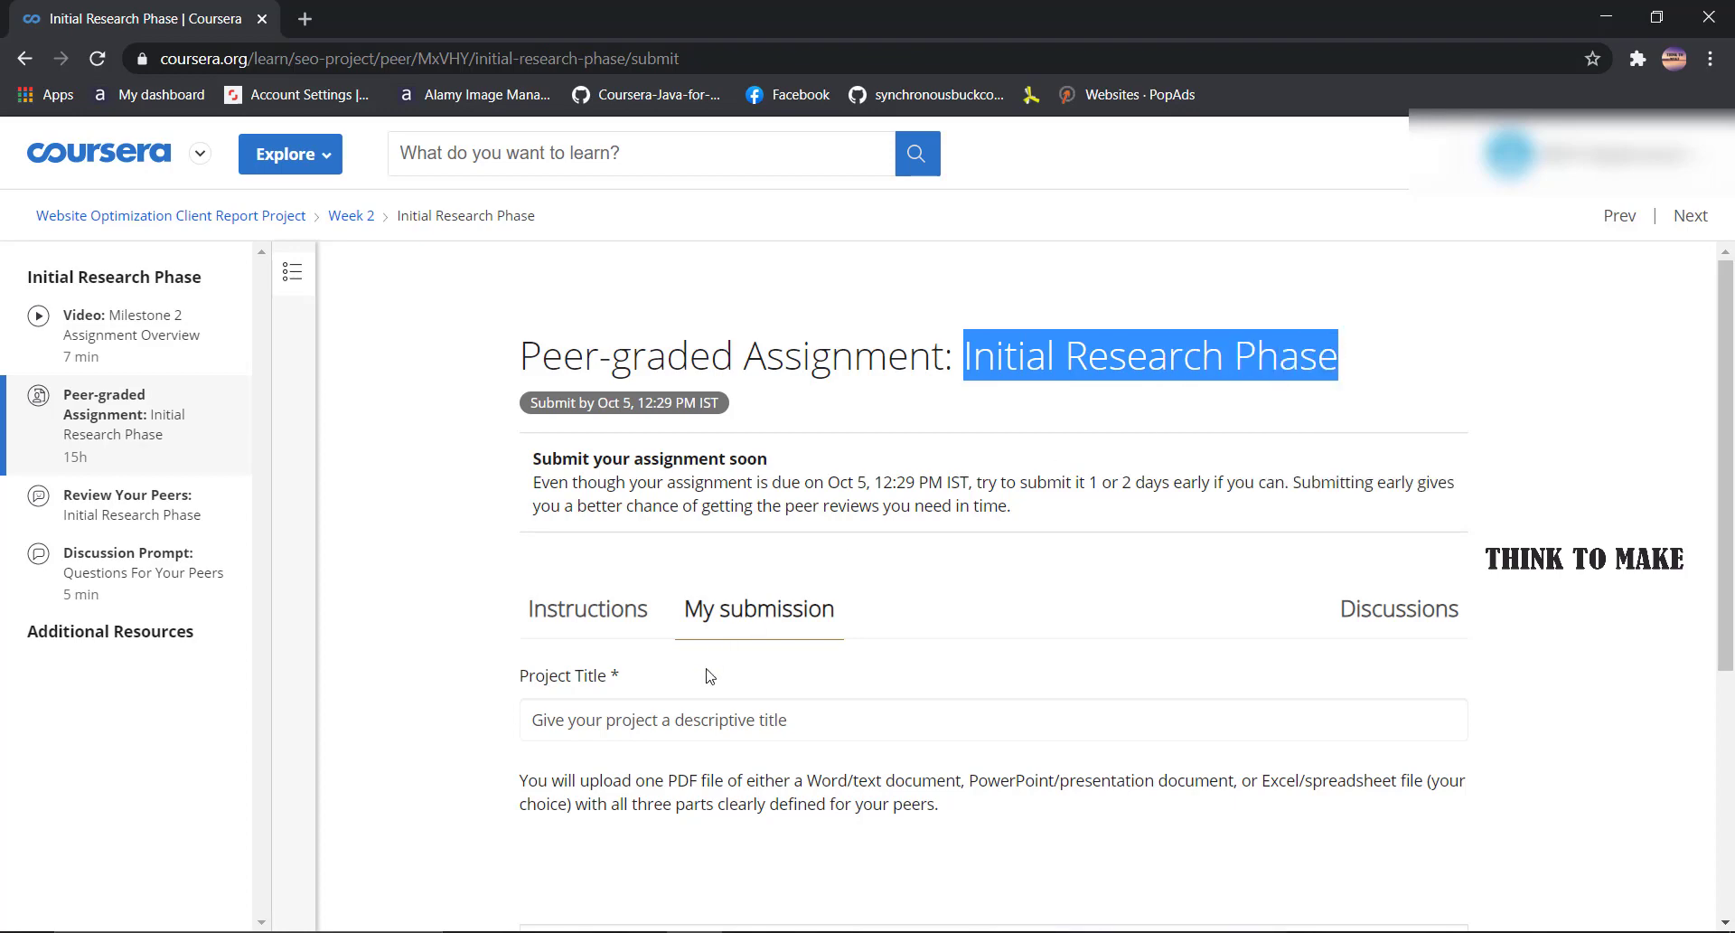
pyautogui.click(658, 719)
pyautogui.rightClick(658, 720)
pyautogui.click(710, 551)
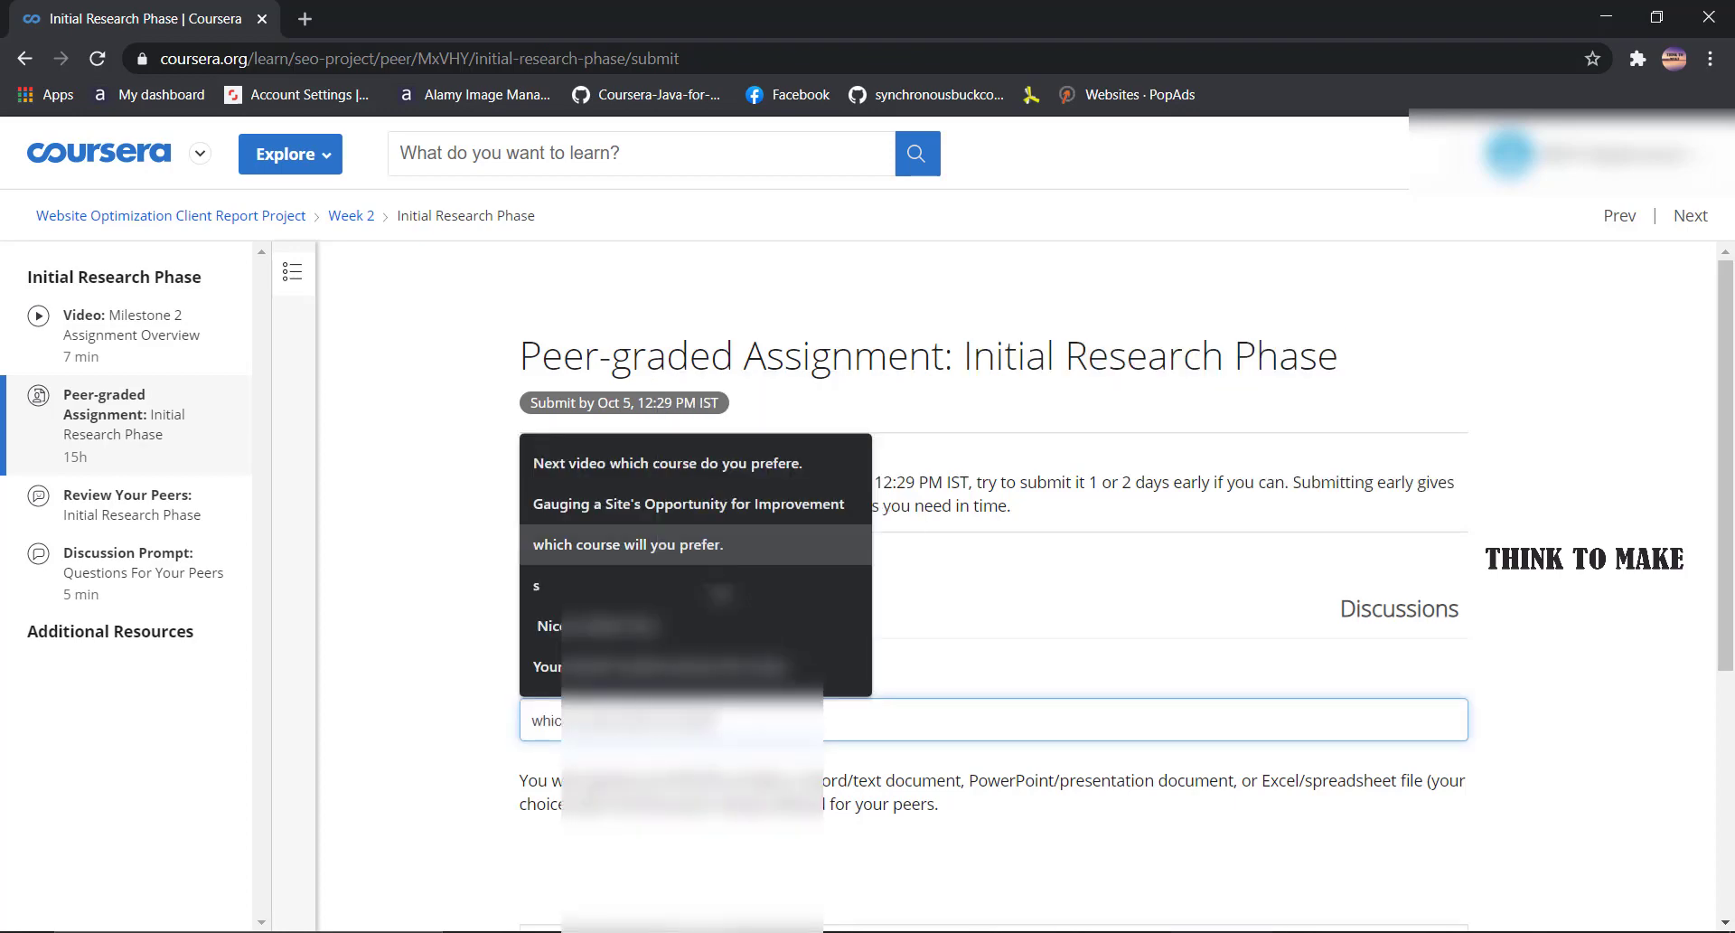
# - Upload the Week 2 Assignment Website Optimization .docx file to the submission
pyautogui.scroll(-5, 601, 535)
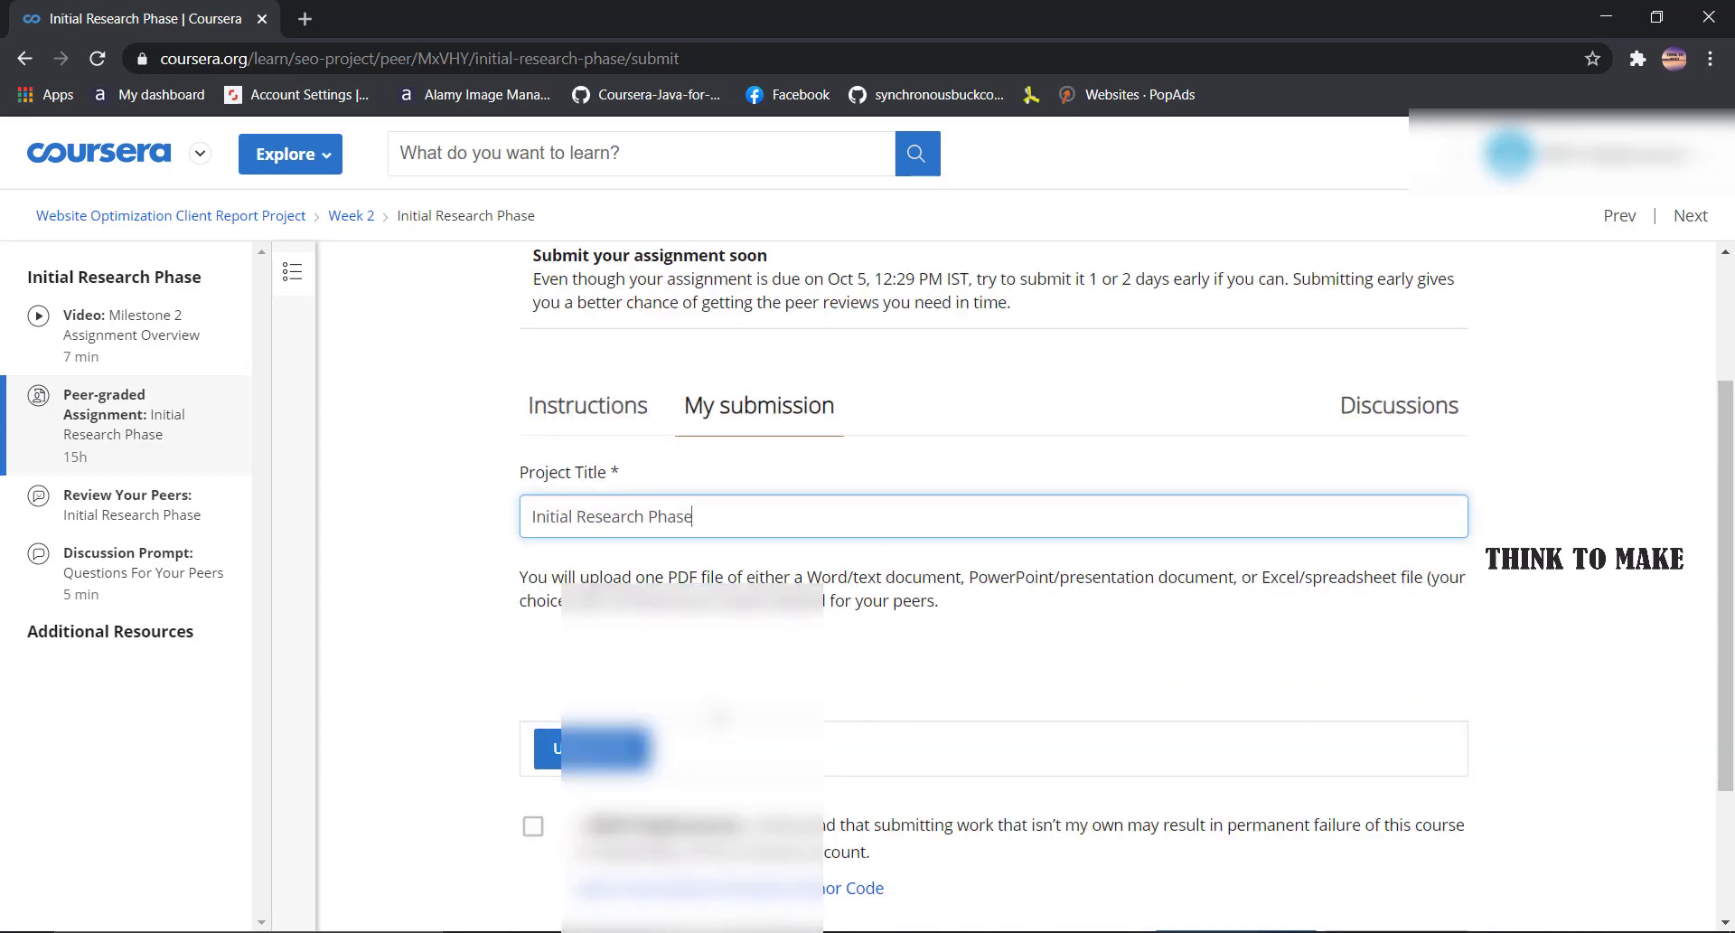
pyautogui.click(592, 542)
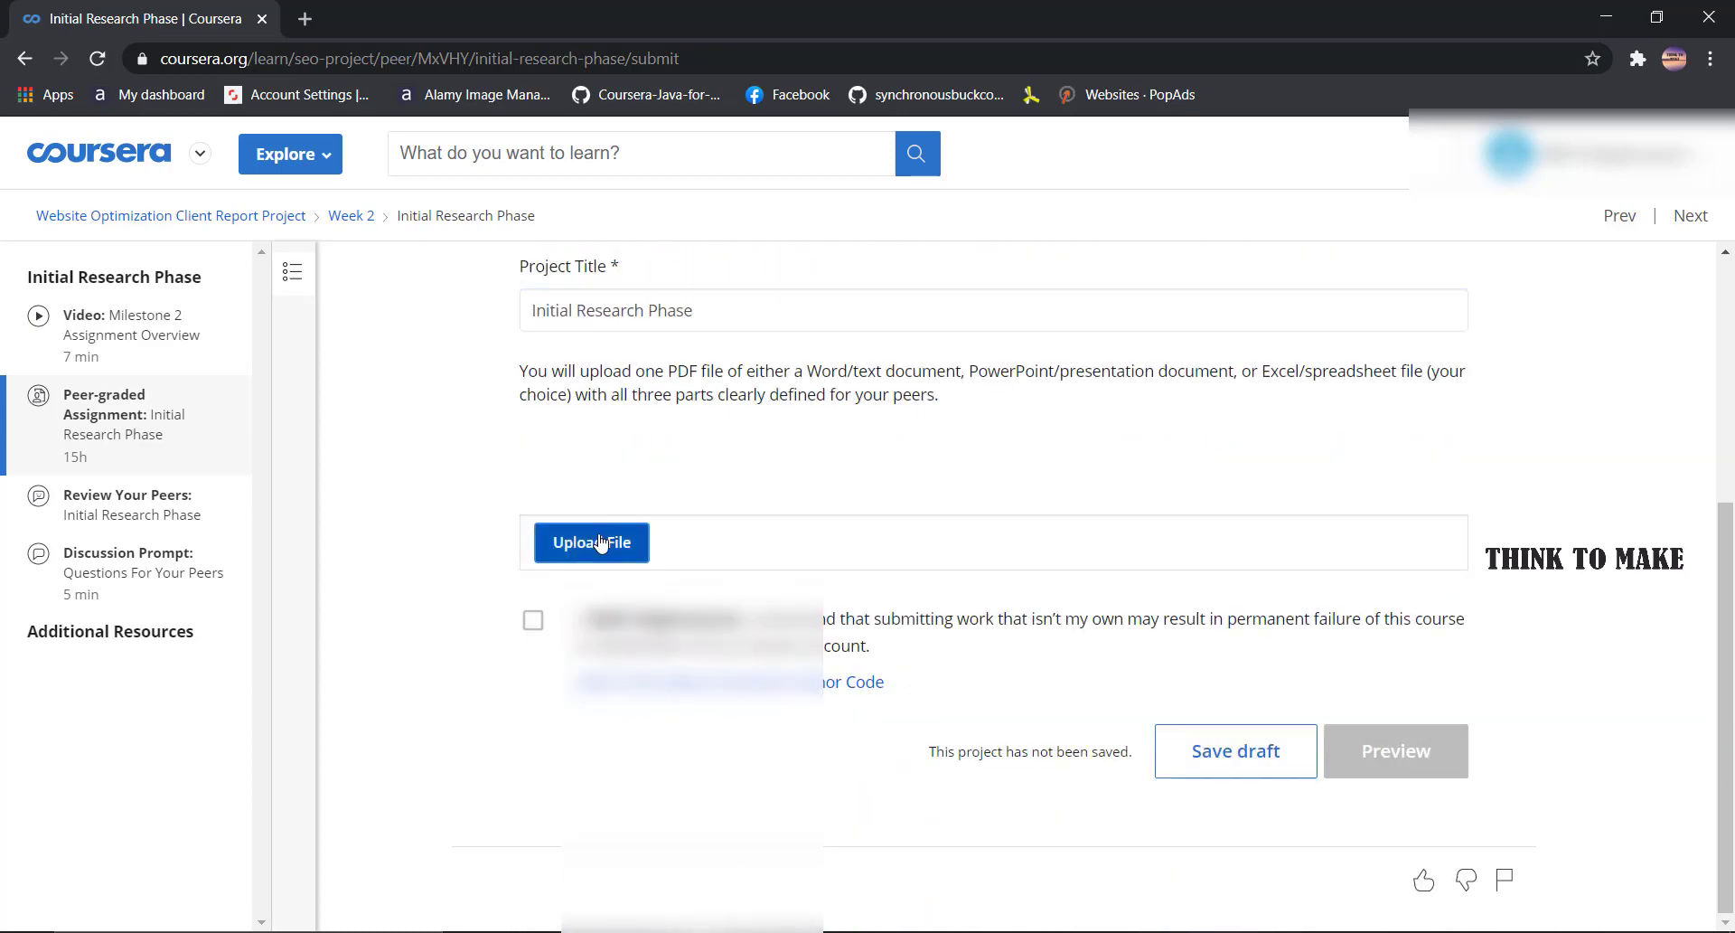
pyautogui.click(1028, 529)
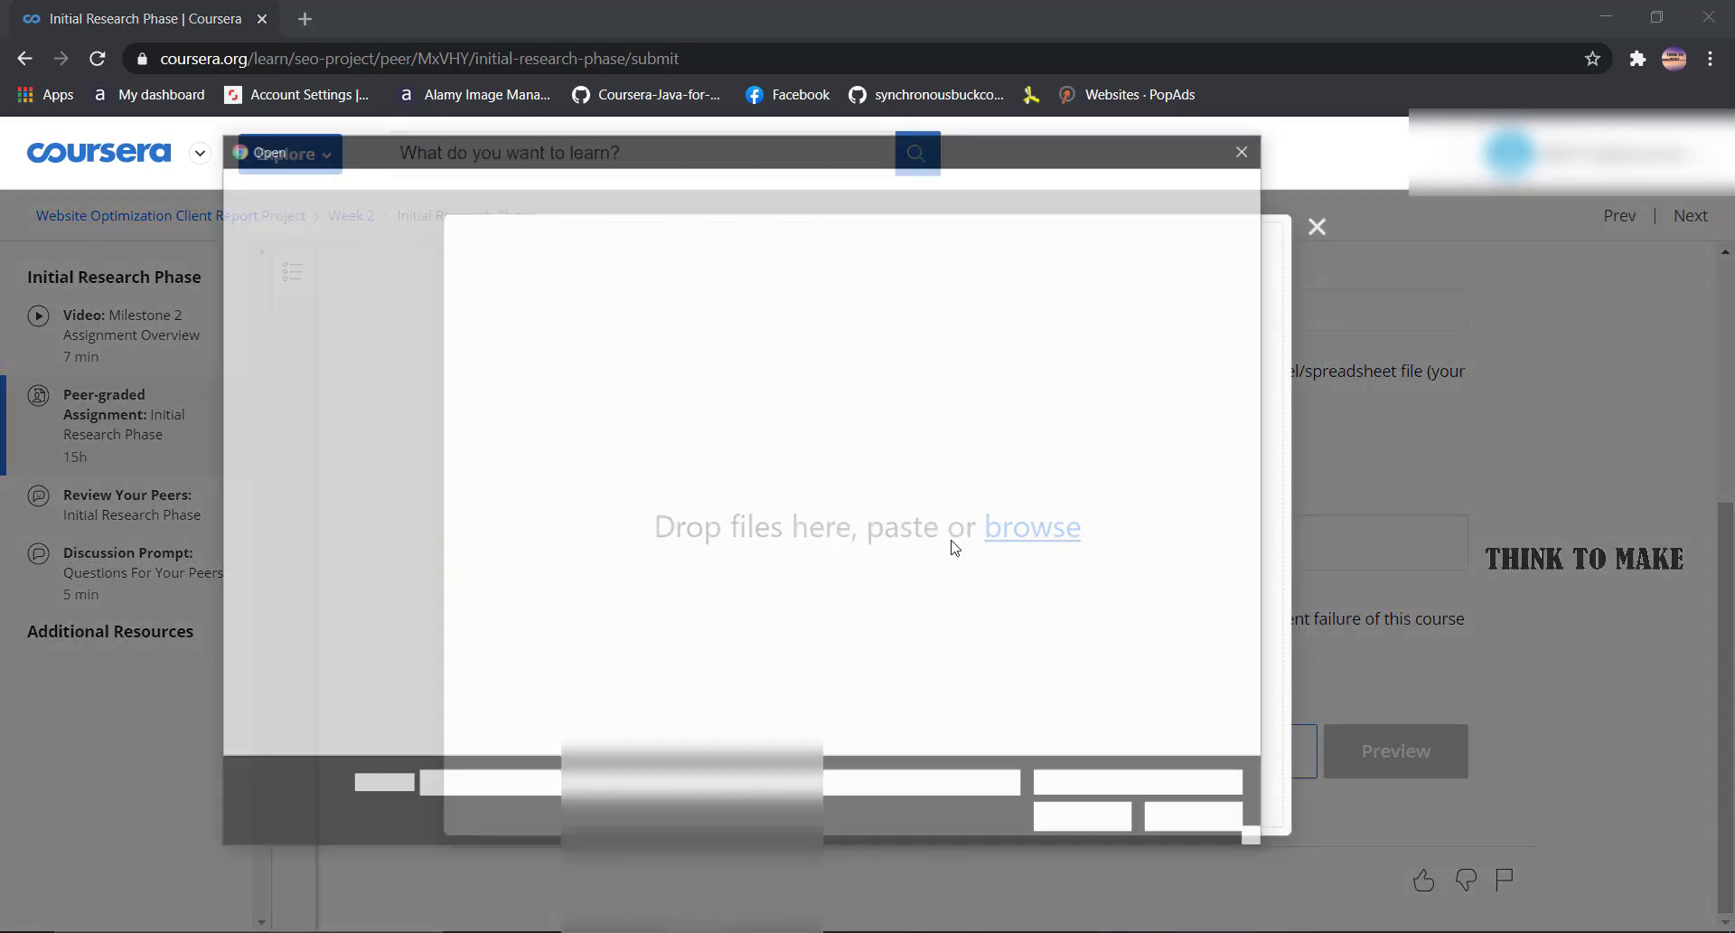
pyautogui.doubleClick(502, 417)
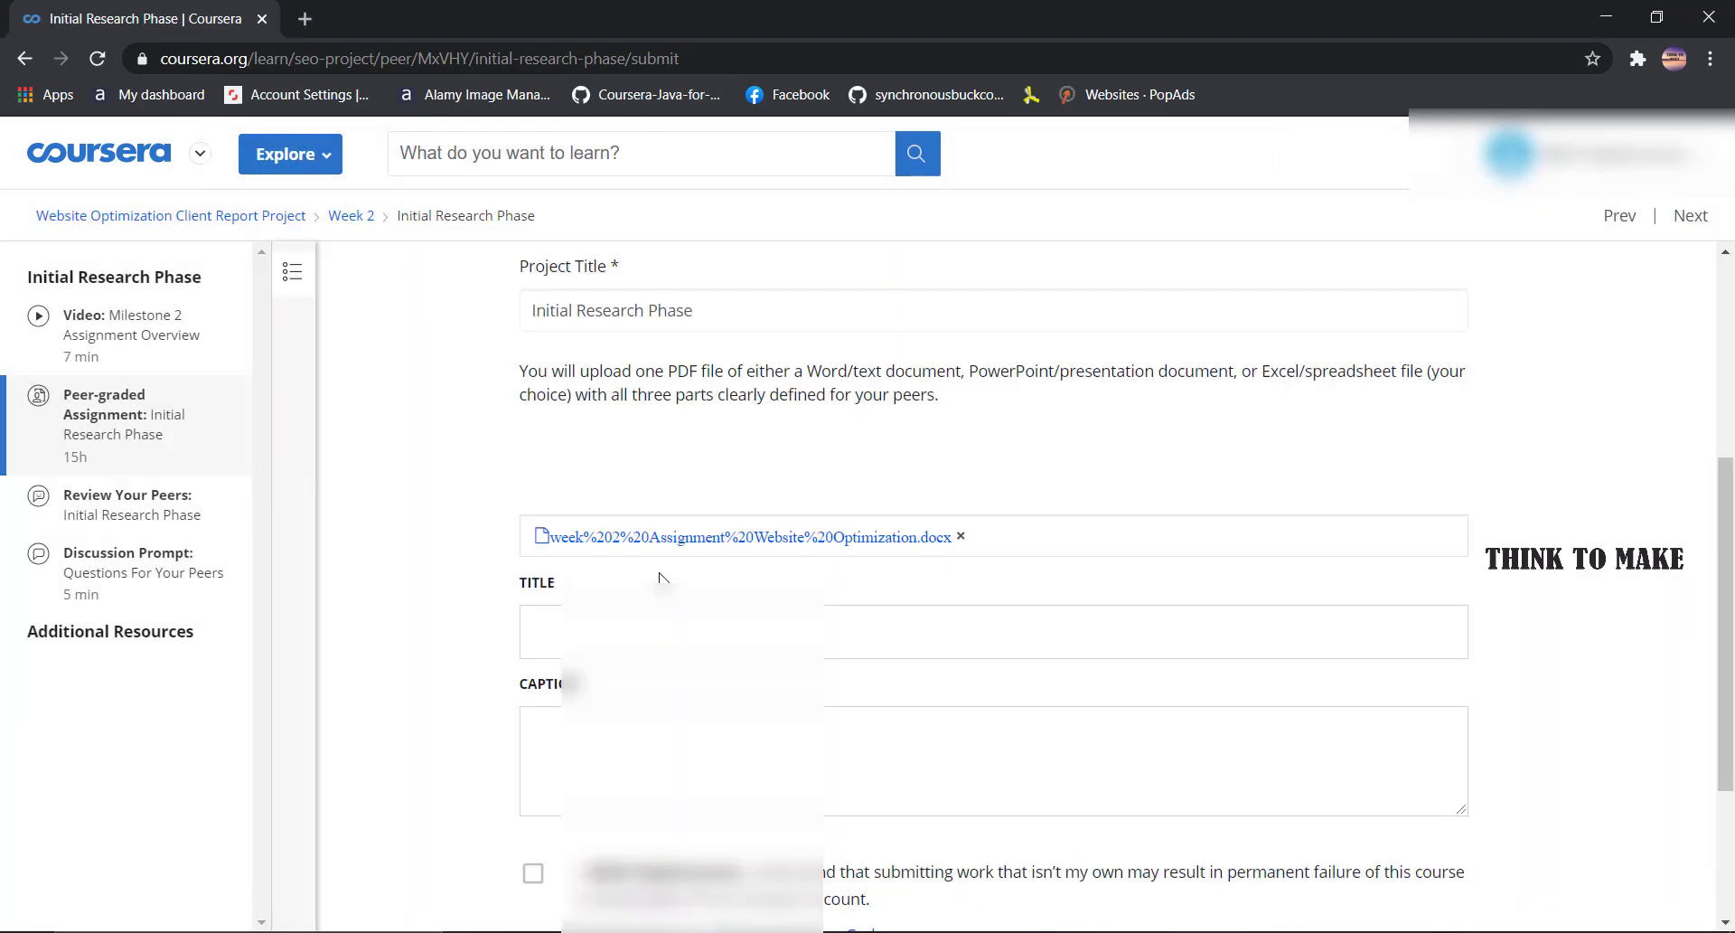
# - Accept the Honor Code statement, preview the Initial Research Phase assignment and submit it
pyautogui.scroll(-3, 615, 588)
pyautogui.click(533, 646)
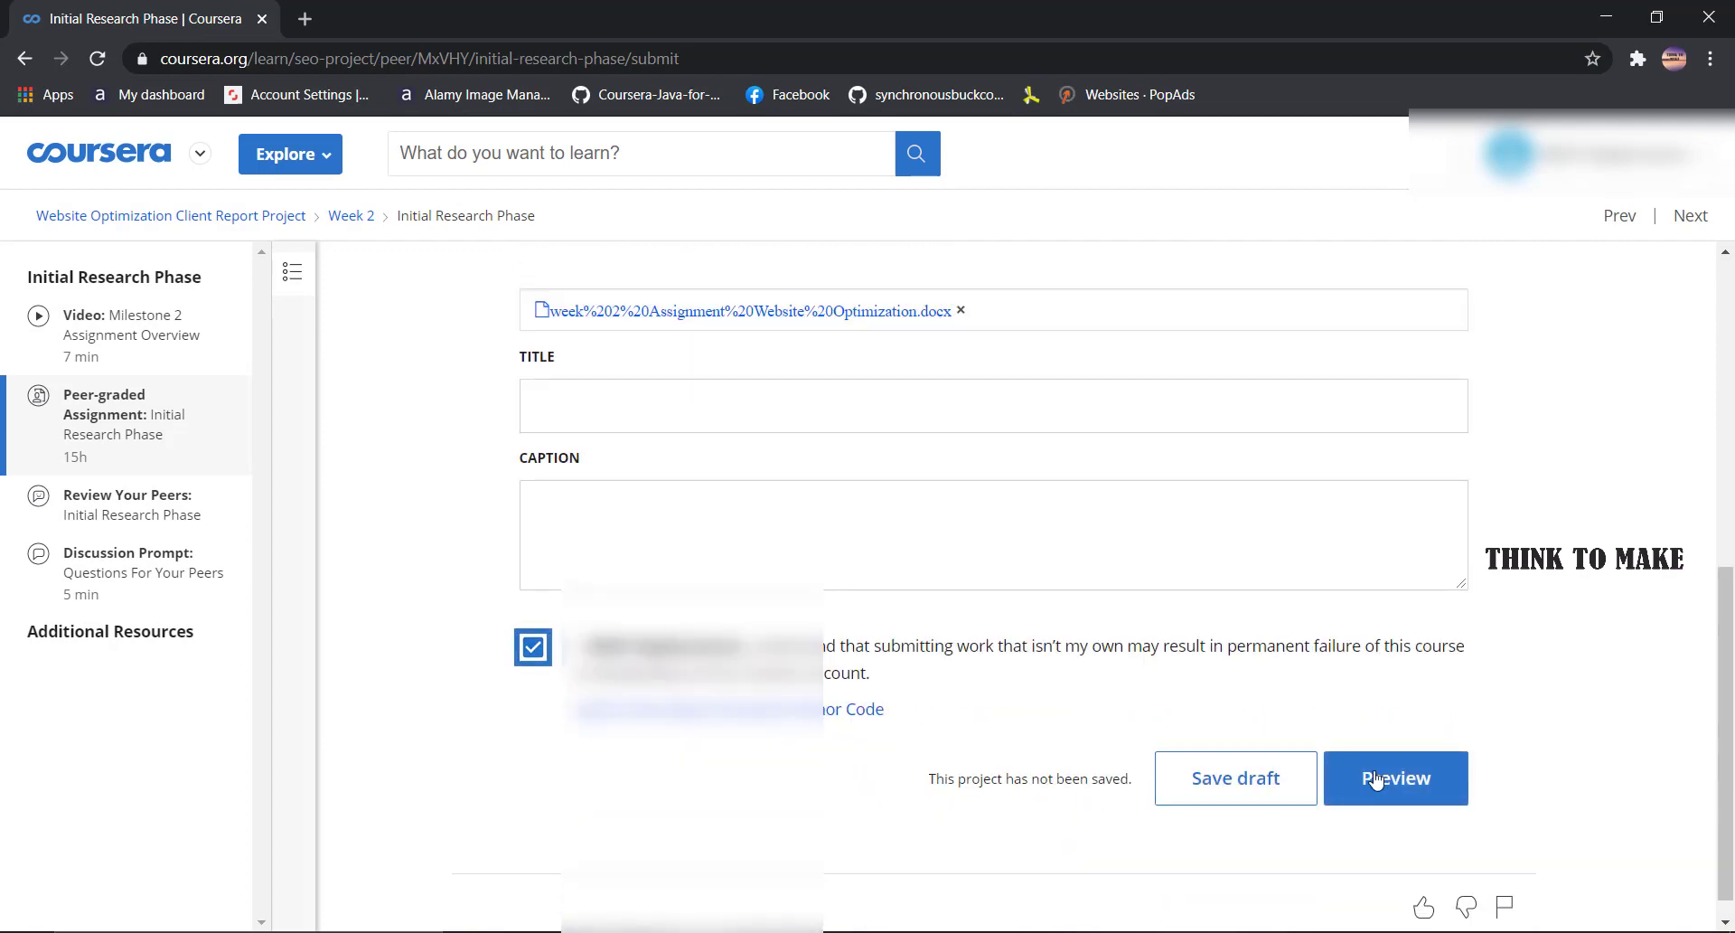
pyautogui.click(1376, 779)
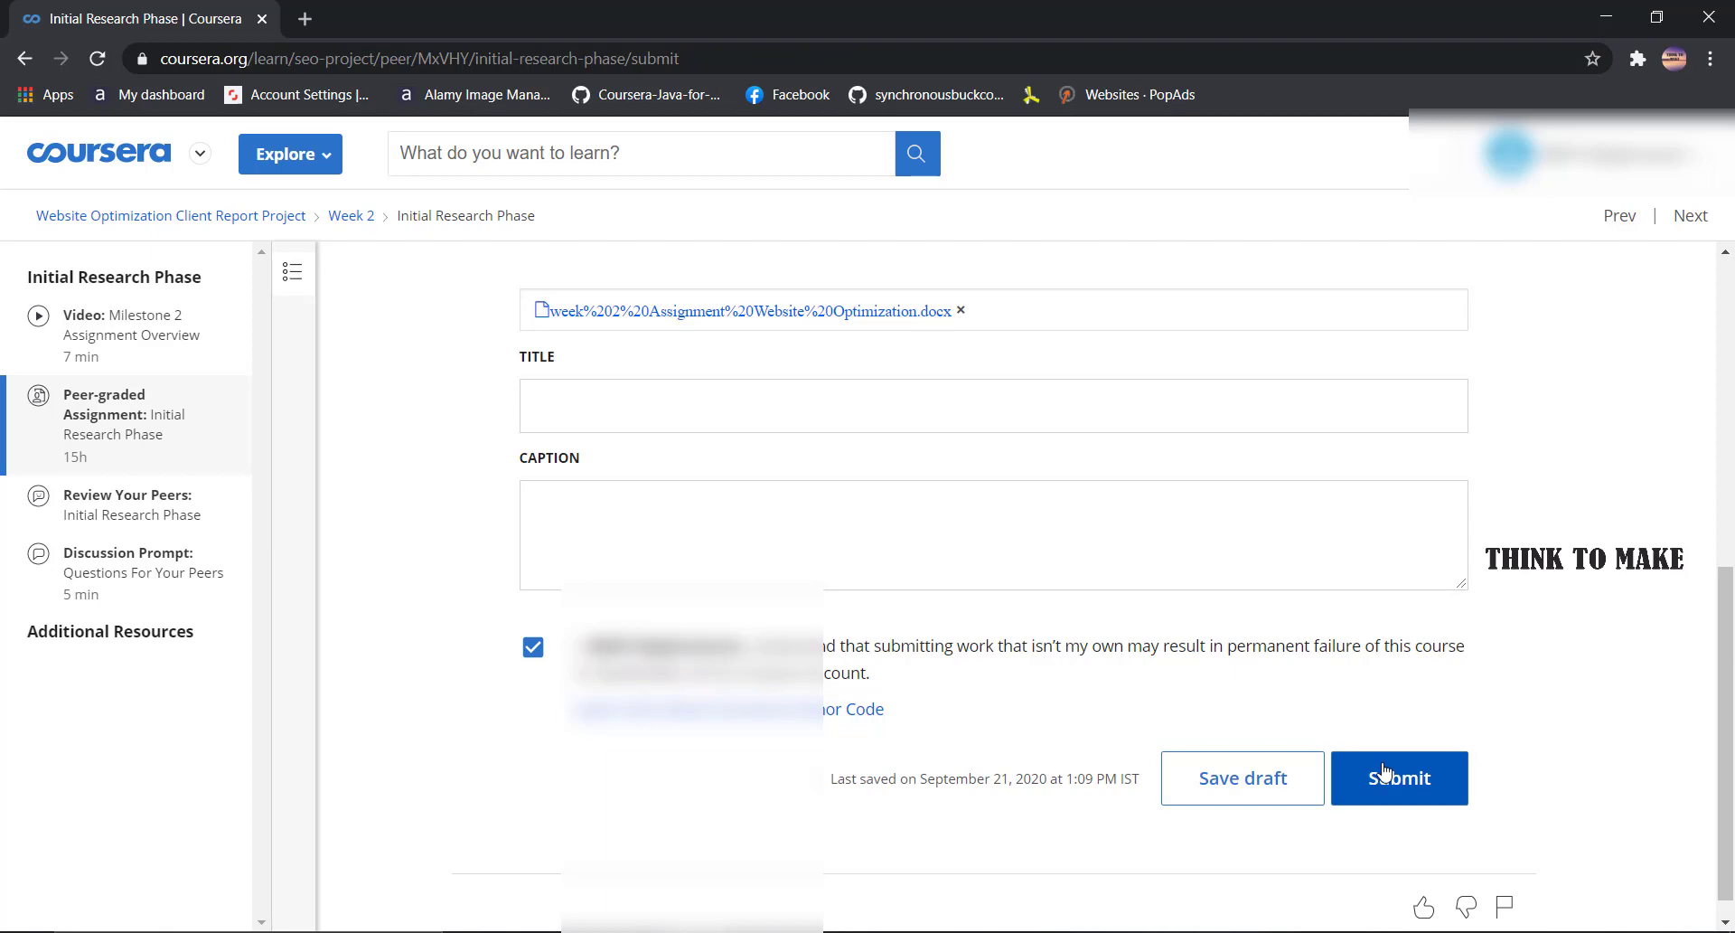
pyautogui.click(1383, 771)
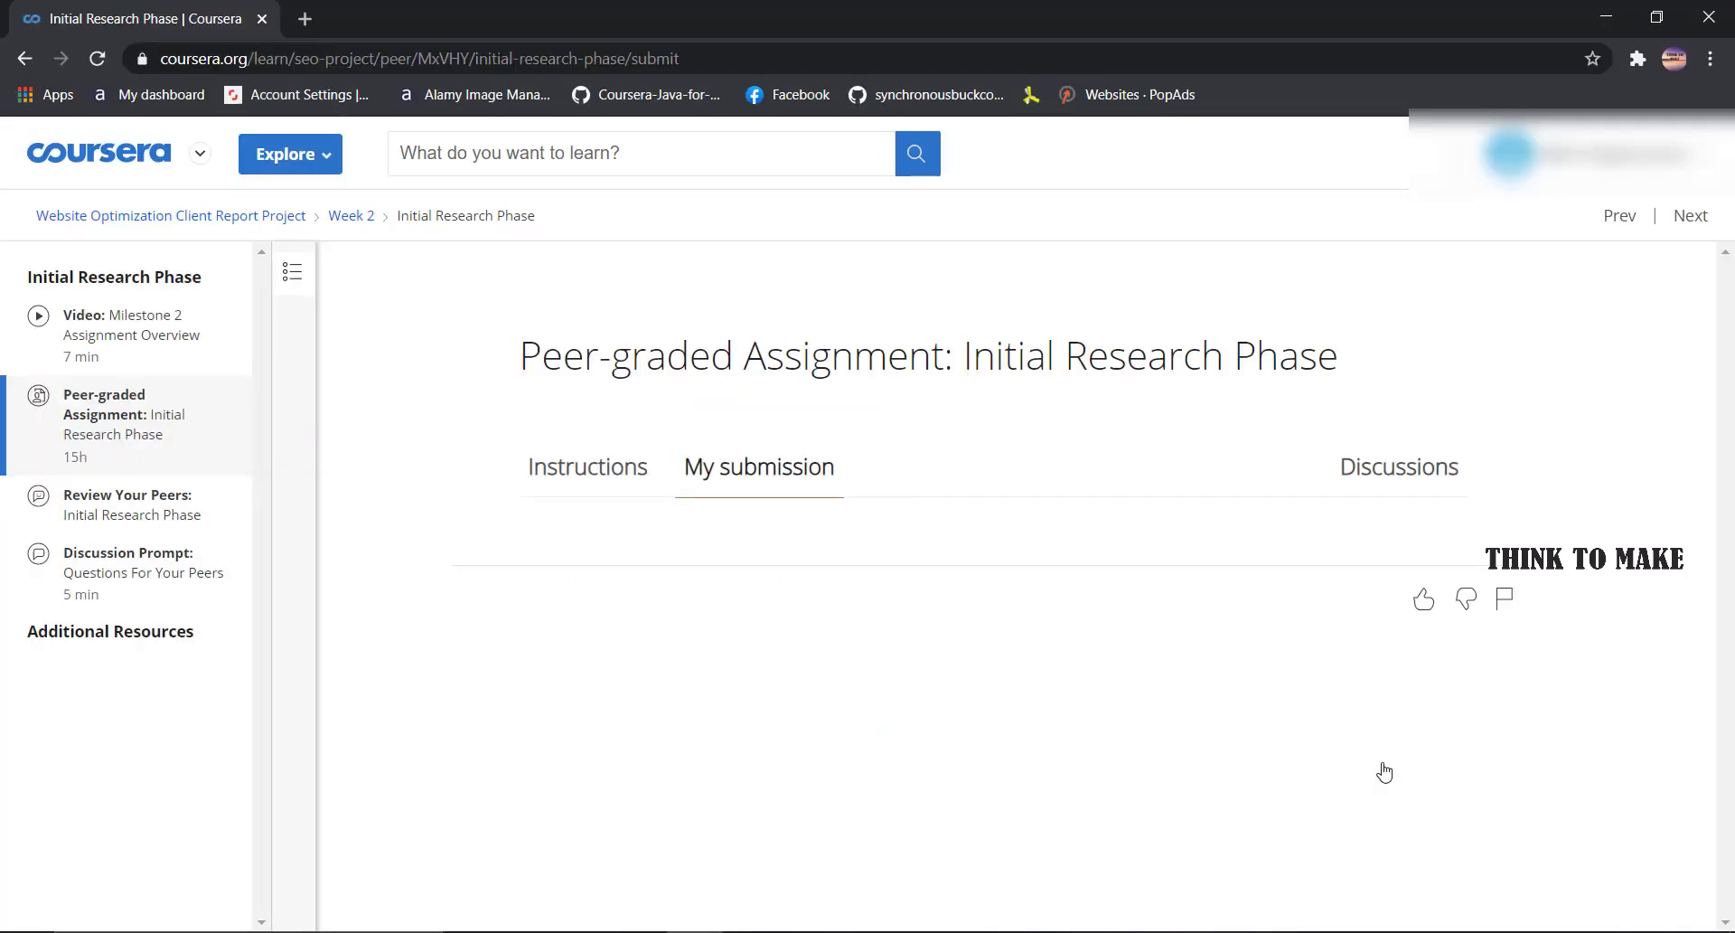
# - Start the peer reviews and grade the first submission's buyer persona questions with full points, commenting "good" on the persona
pyautogui.click(1361, 463)
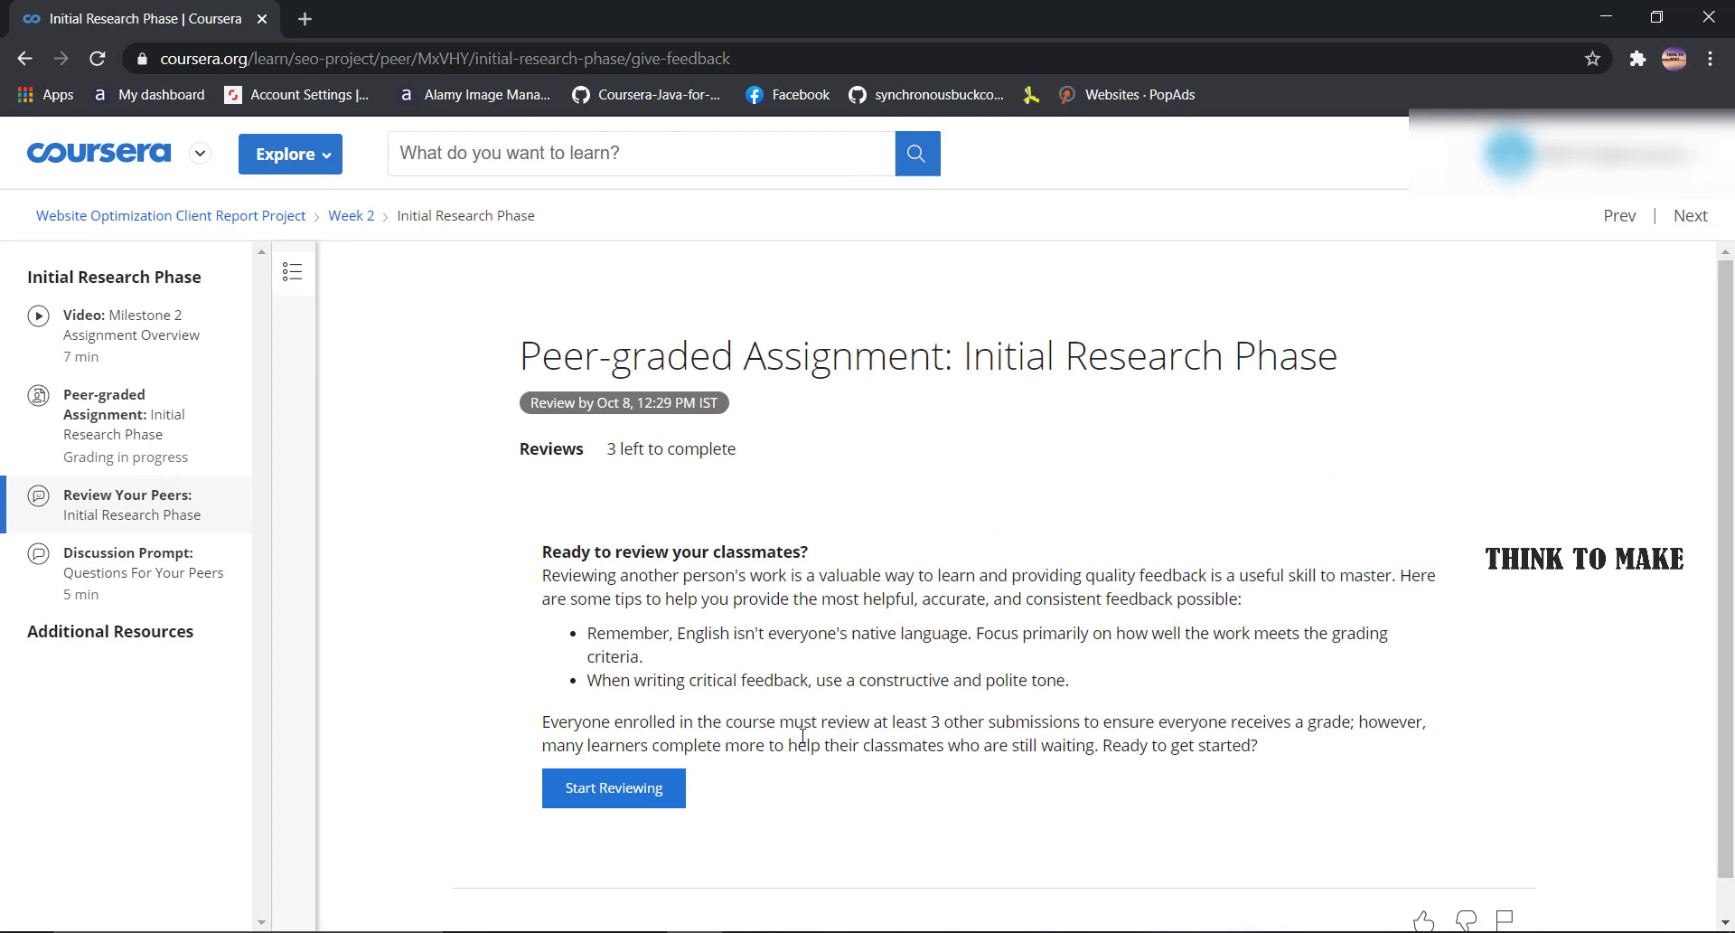
pyautogui.click(669, 789)
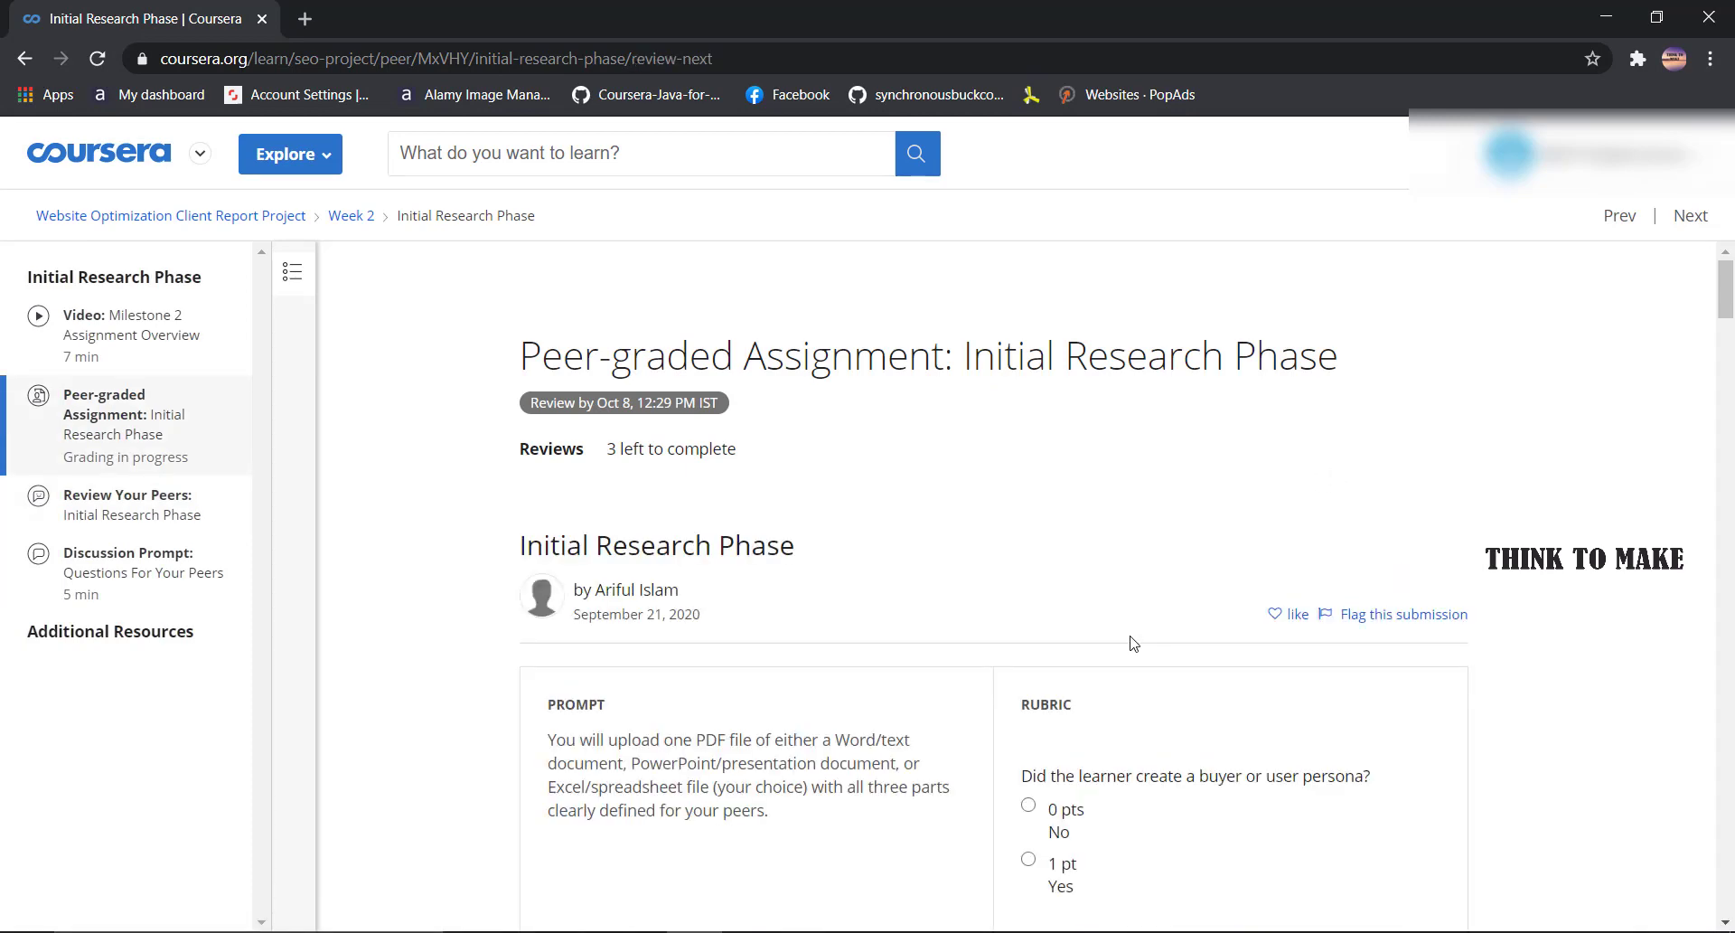
pyautogui.scroll(-1, 1087, 642)
pyautogui.click(1048, 645)
pyautogui.scroll(-8, 1053, 633)
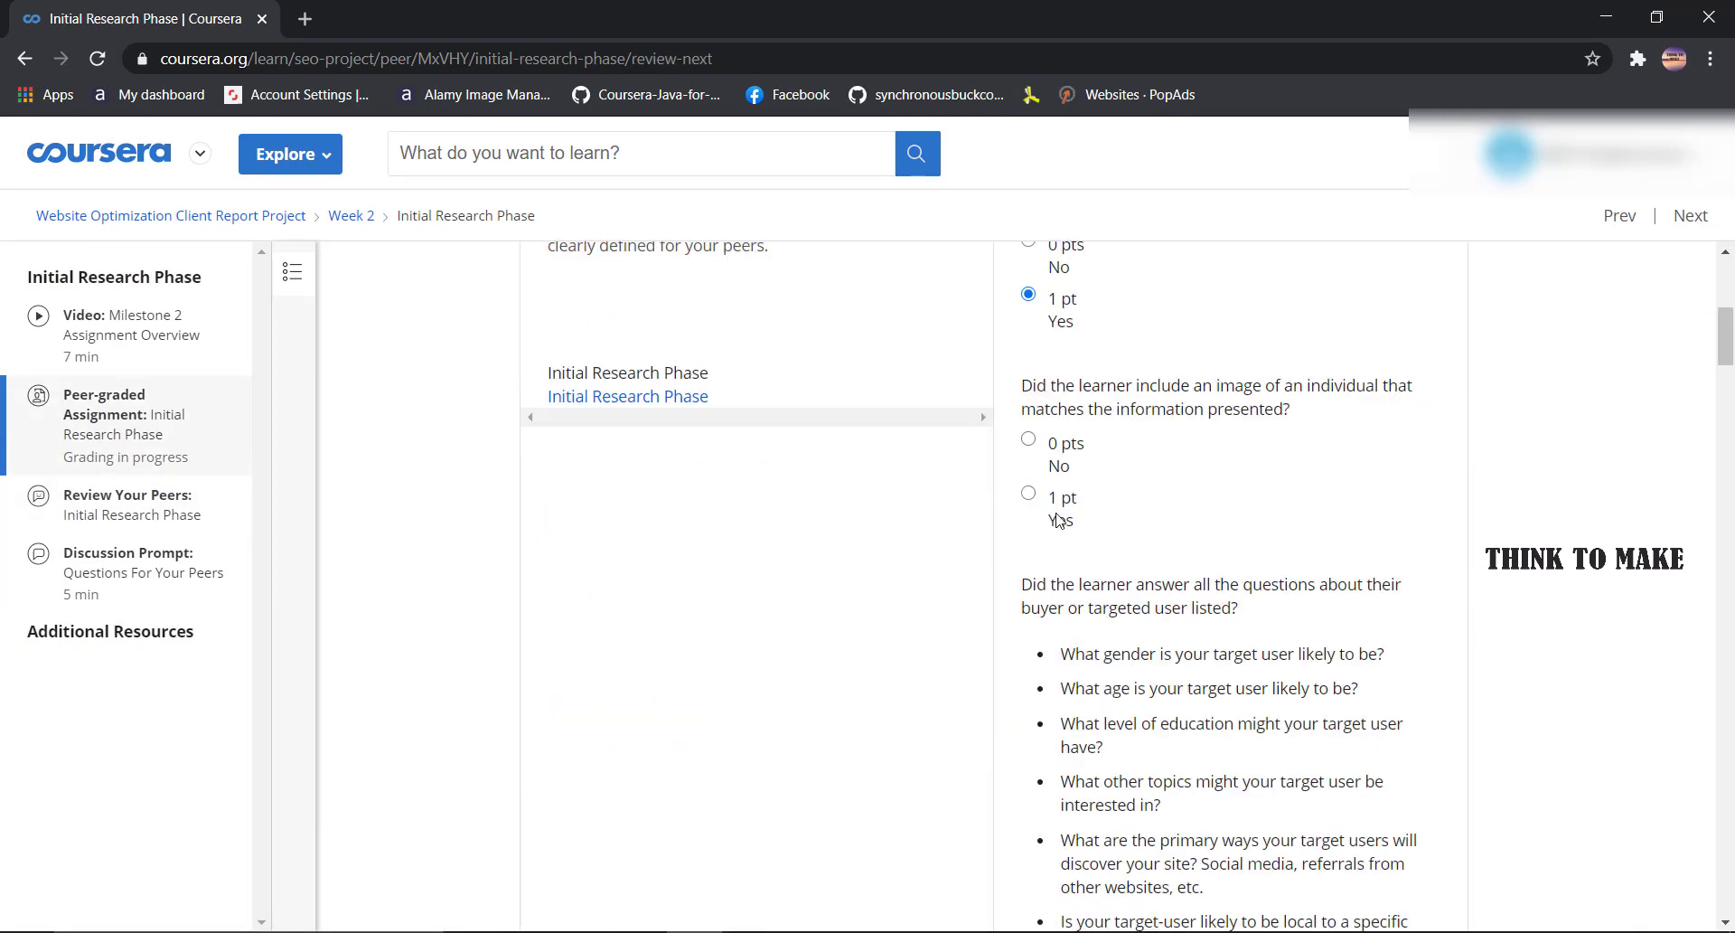
pyautogui.scroll(-7, 1067, 548)
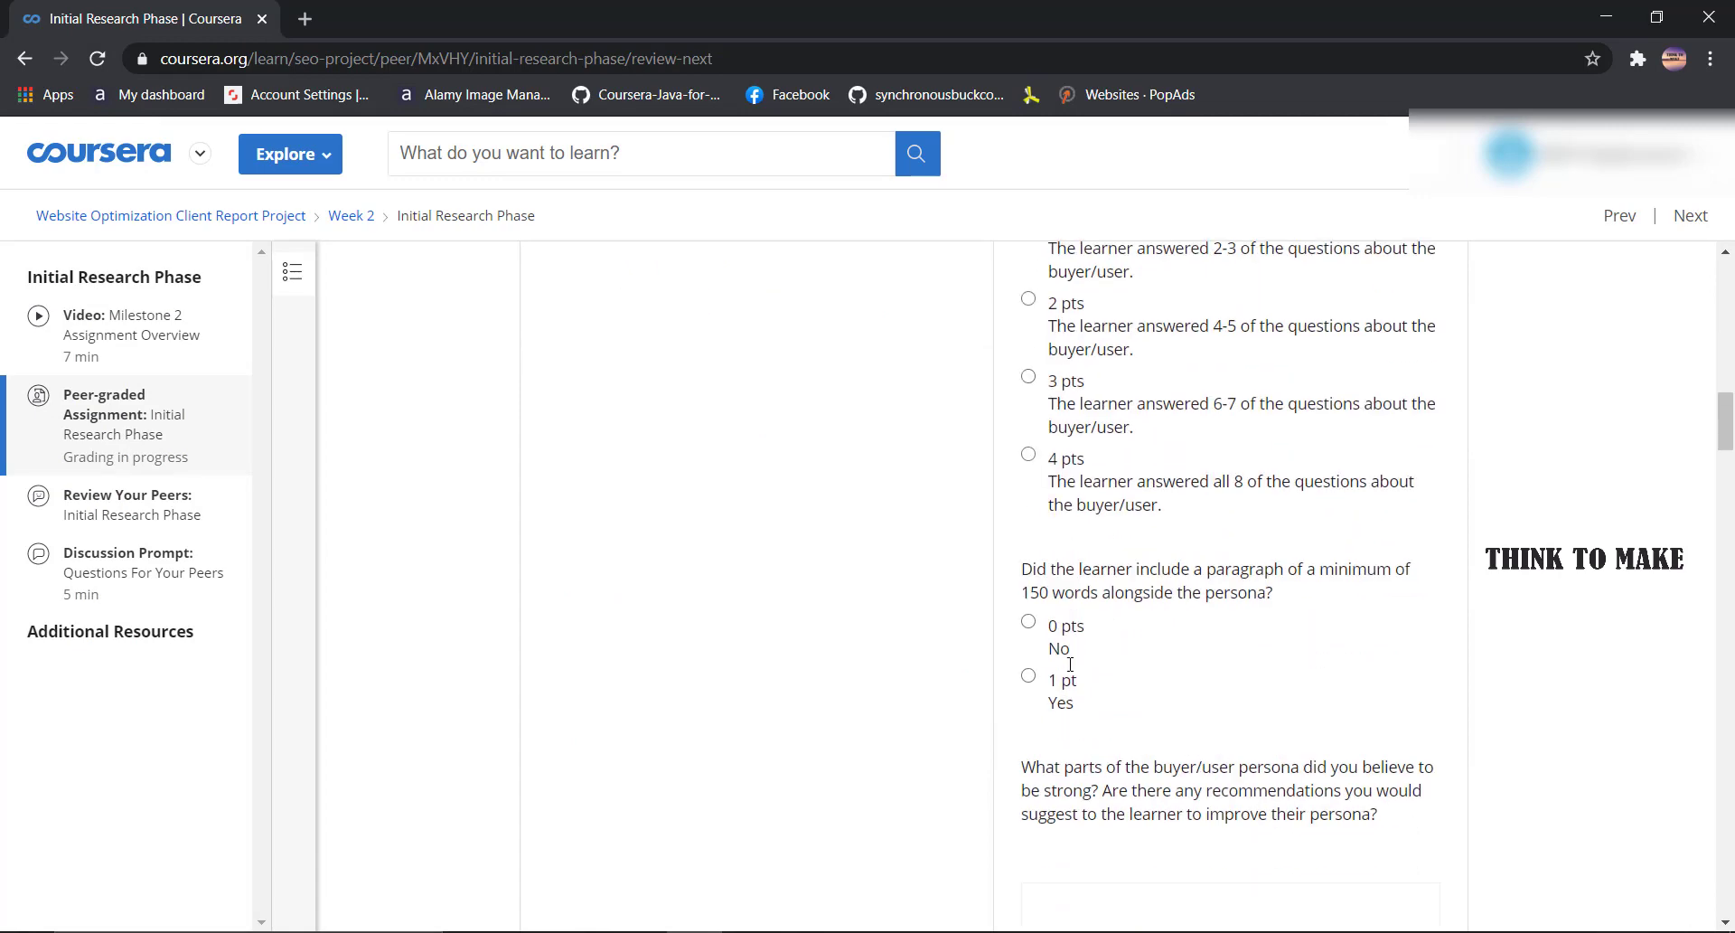
pyautogui.click(1049, 691)
pyautogui.scroll(-4, 1062, 642)
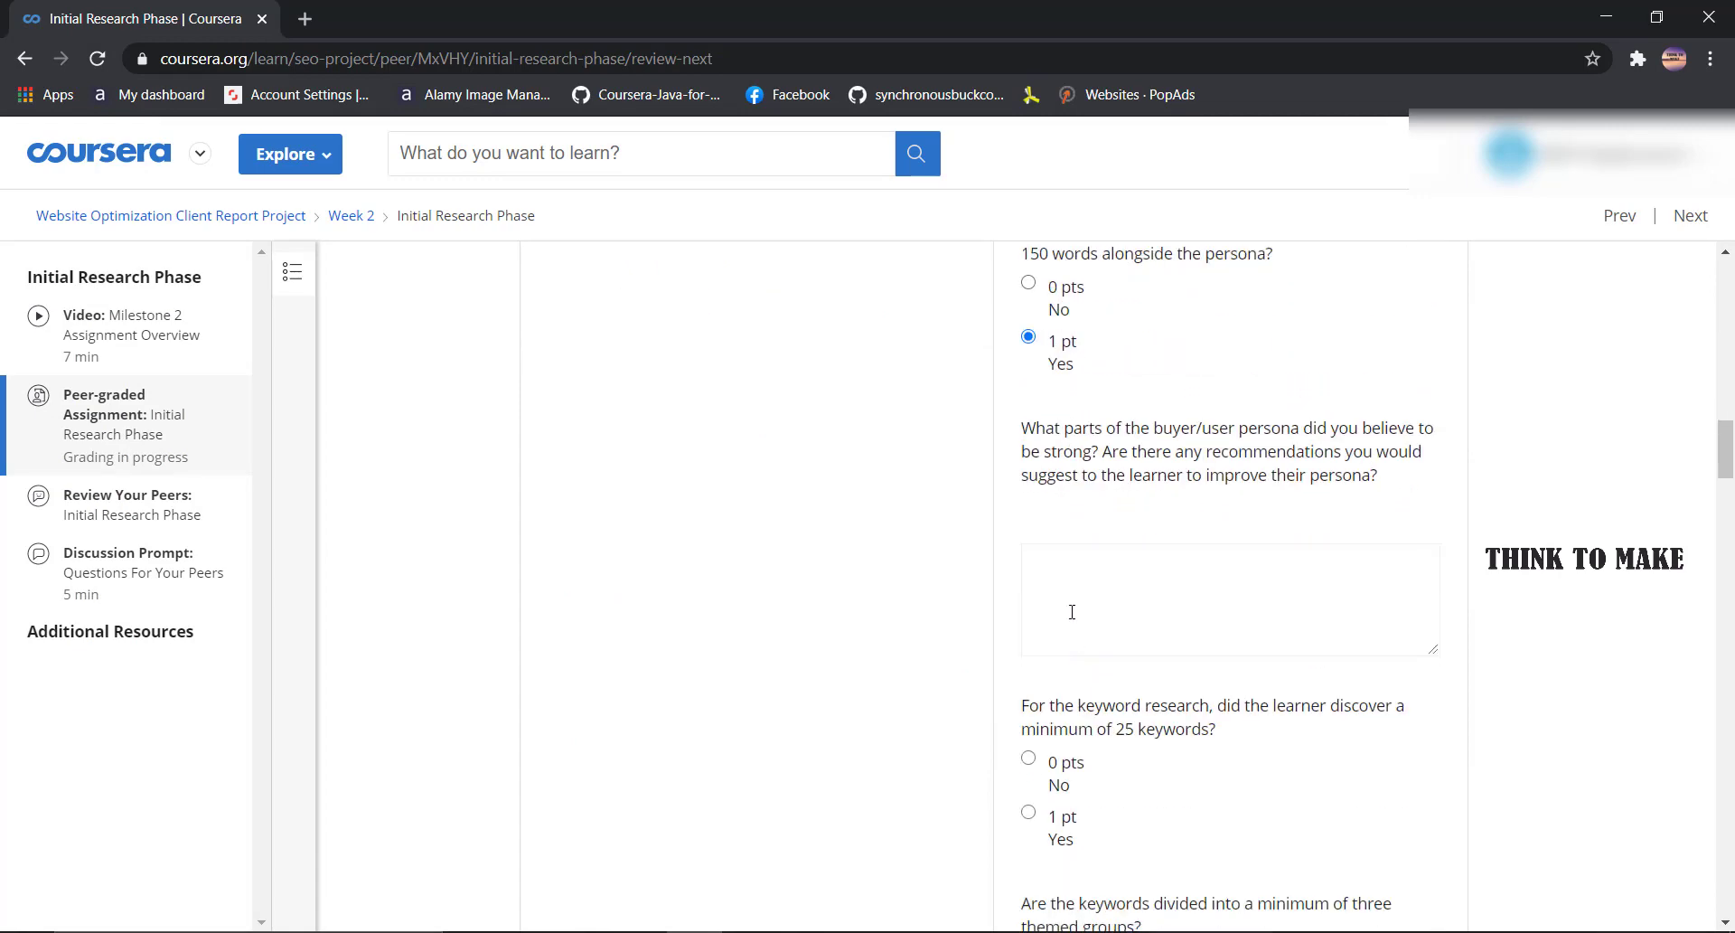
pyautogui.click(1077, 590)
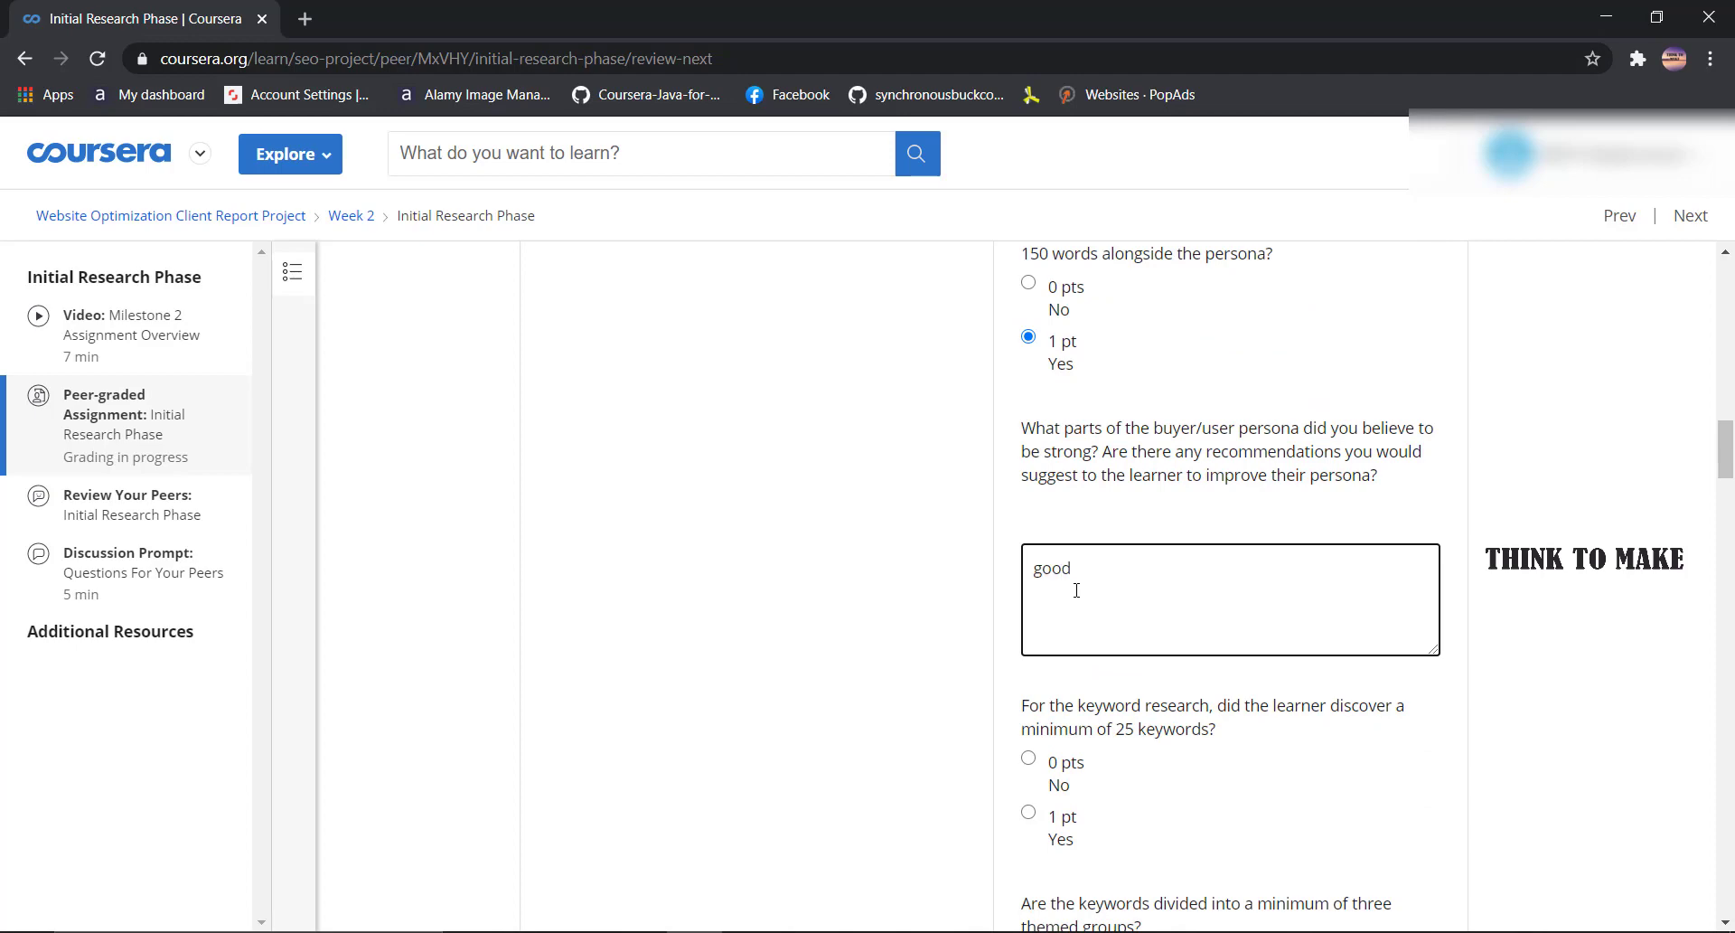
pyautogui.hotkey('ctrl', 'a')
# - Grade the keyword research questions with full points, including 2 pts for both transactional and informational keywords, and comment "good"
pyautogui.scroll(-3, 1076, 590)
pyautogui.click(1053, 608)
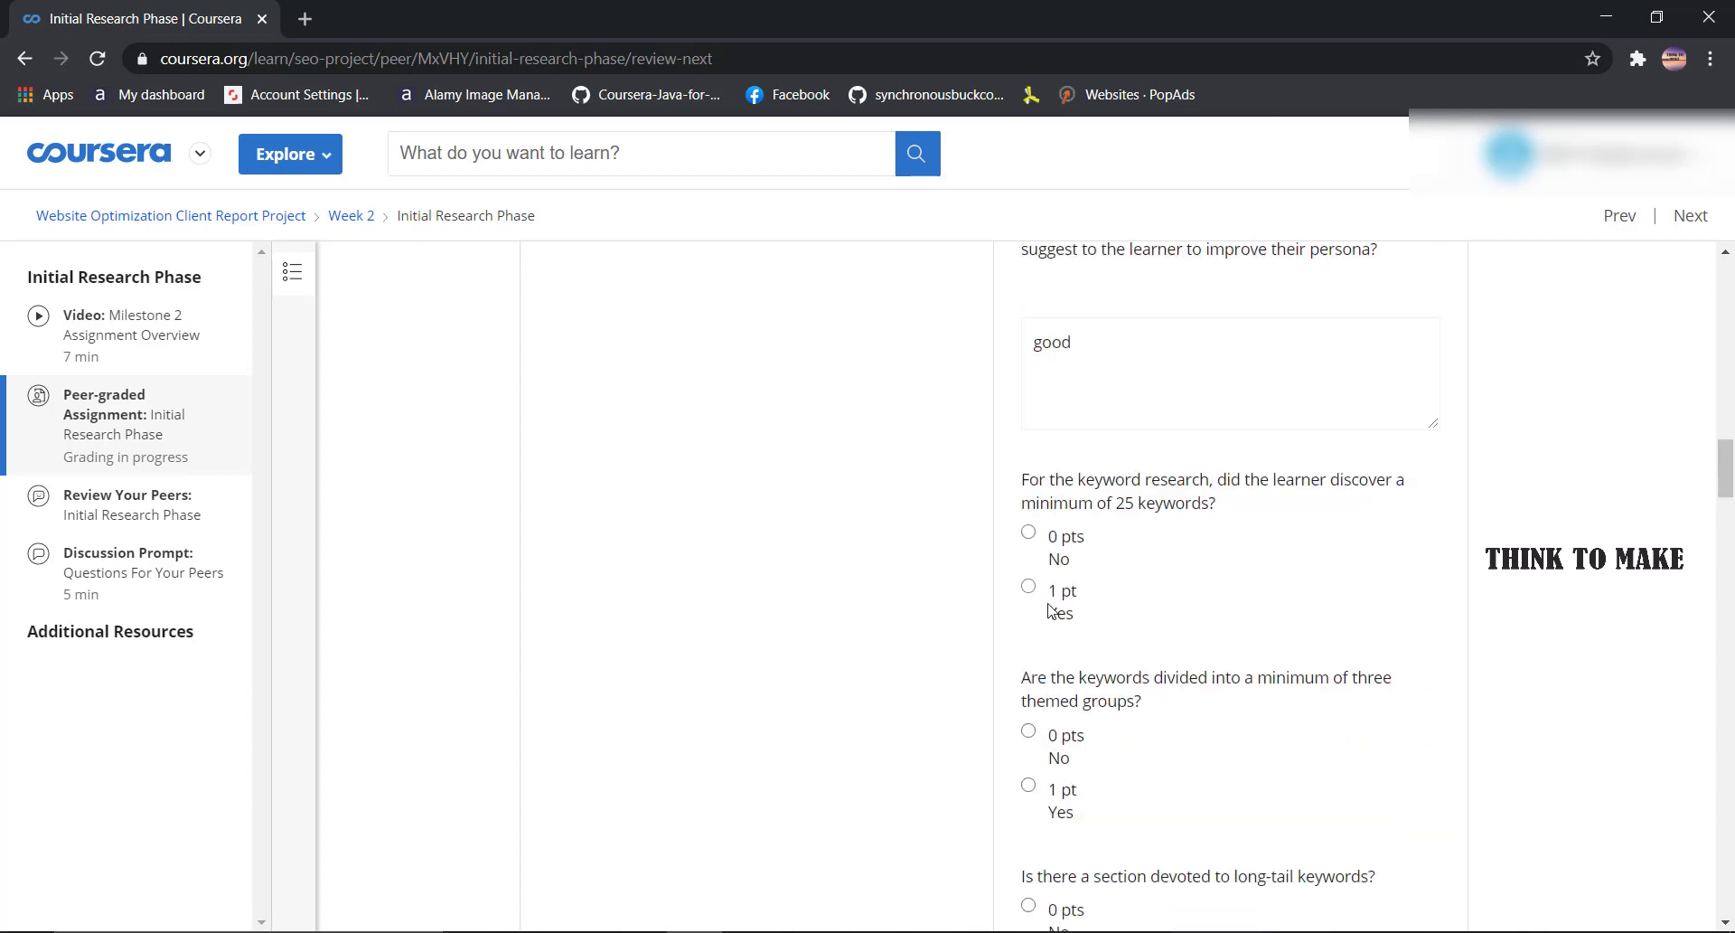
pyautogui.scroll(-2, 1052, 608)
pyautogui.click(1053, 602)
pyautogui.scroll(-2, 1056, 587)
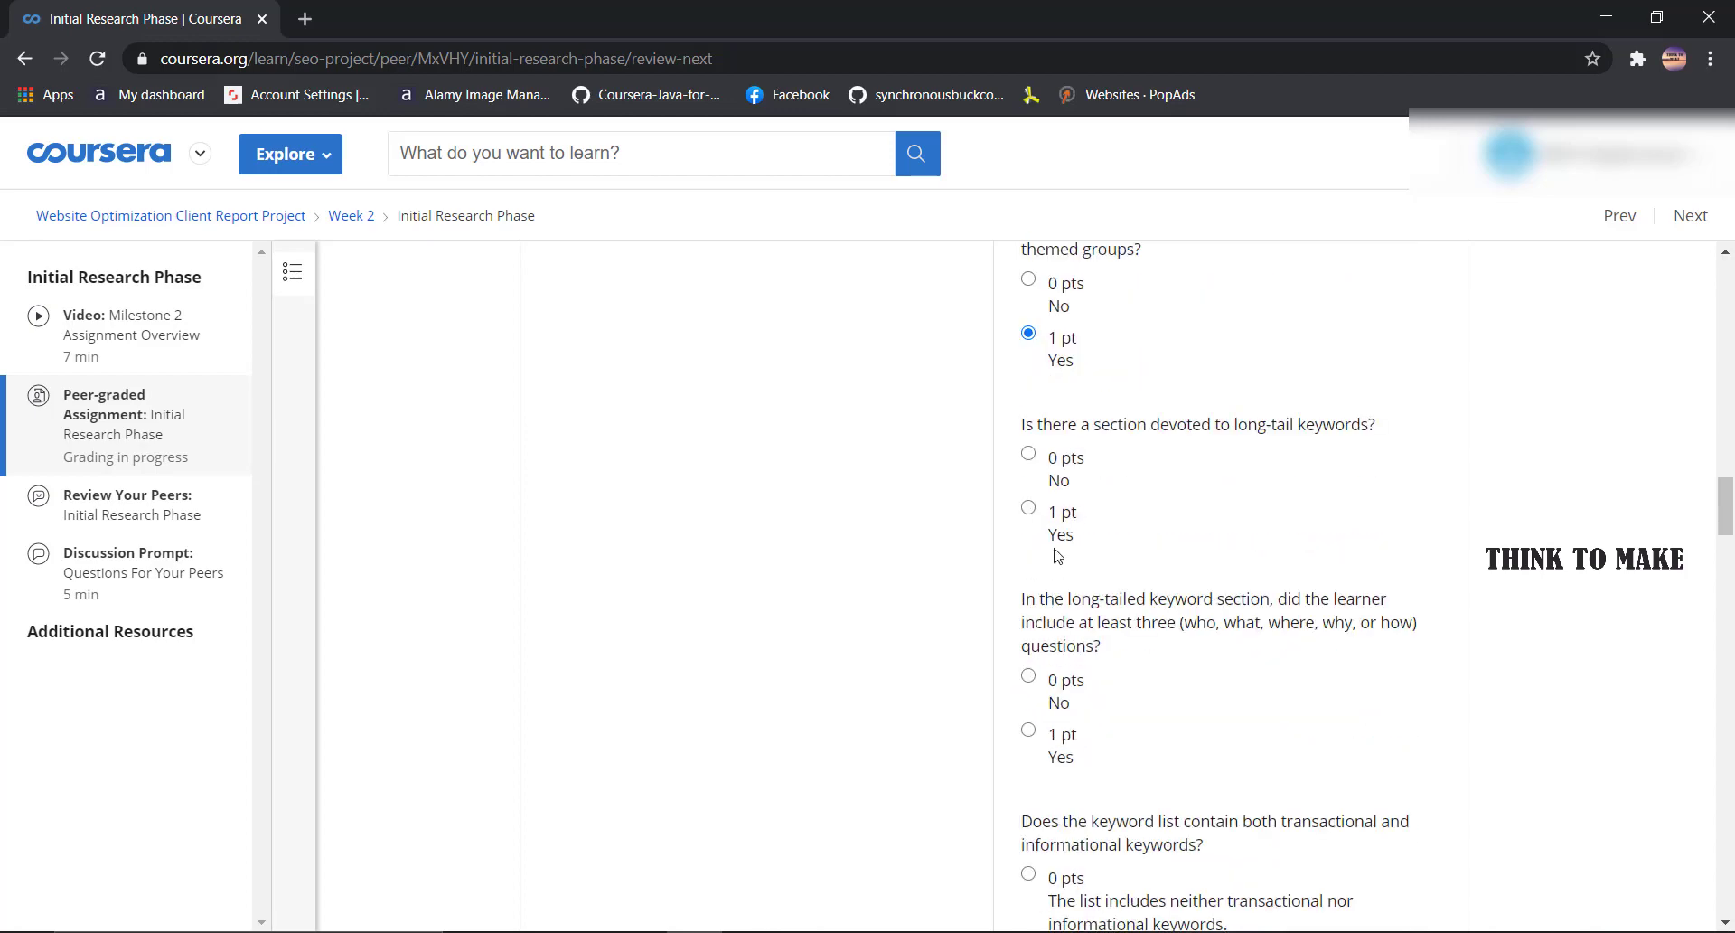
pyautogui.scroll(-3, 1055, 529)
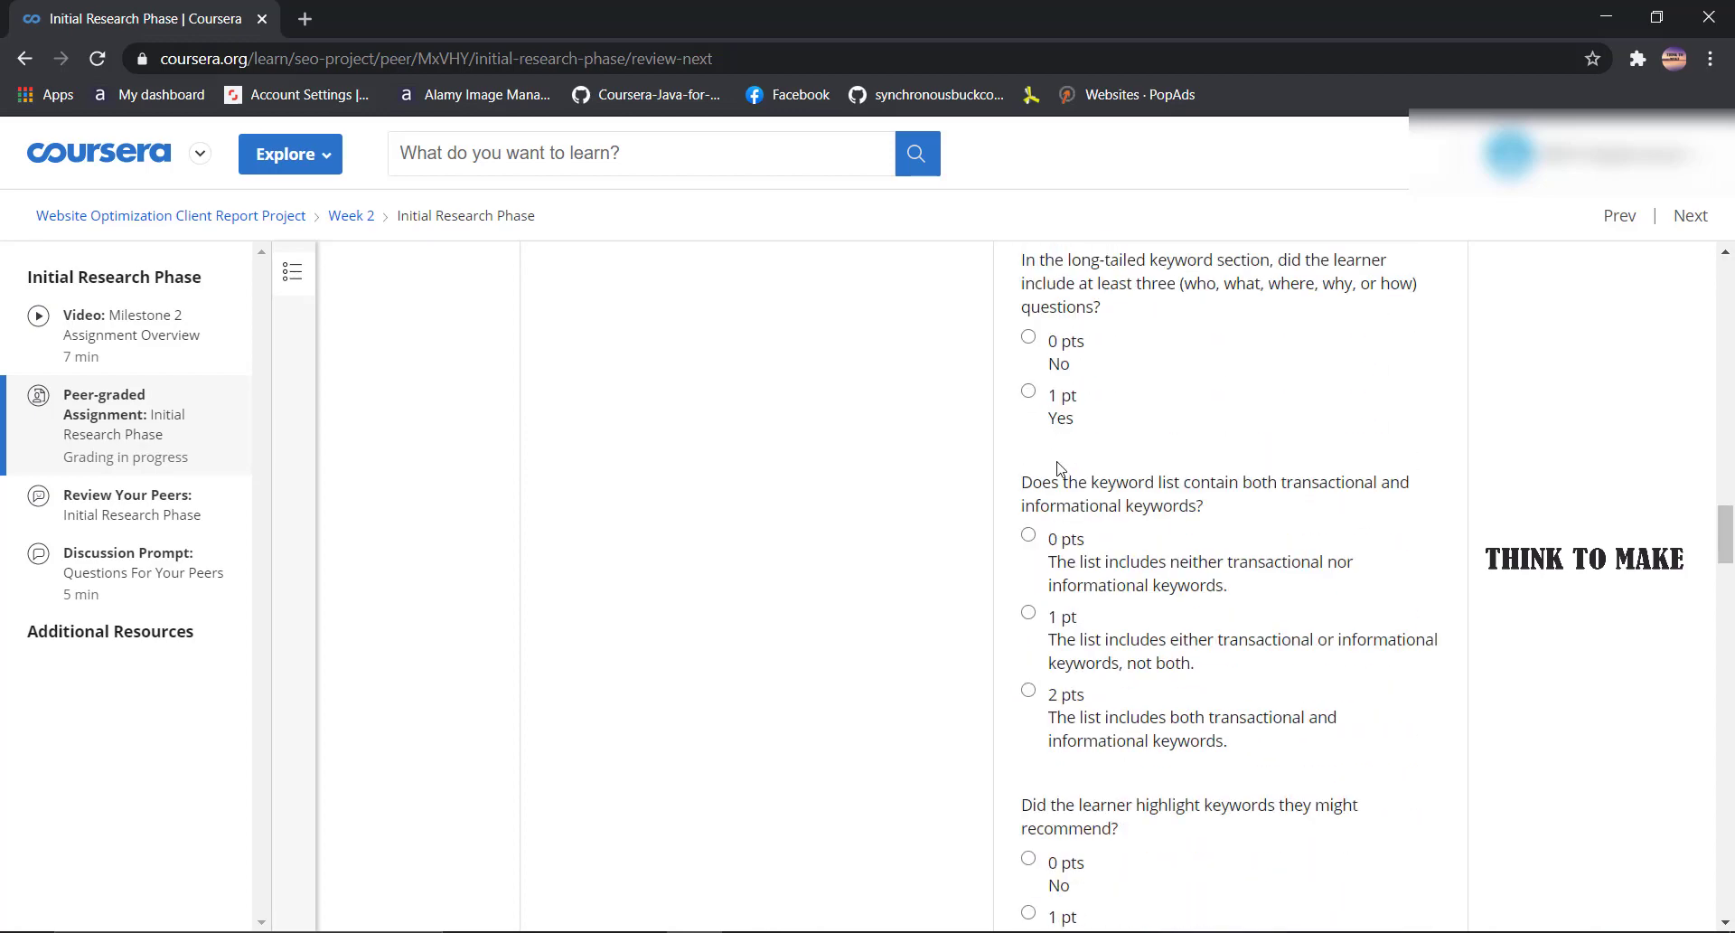
pyautogui.scroll(-1, 1062, 379)
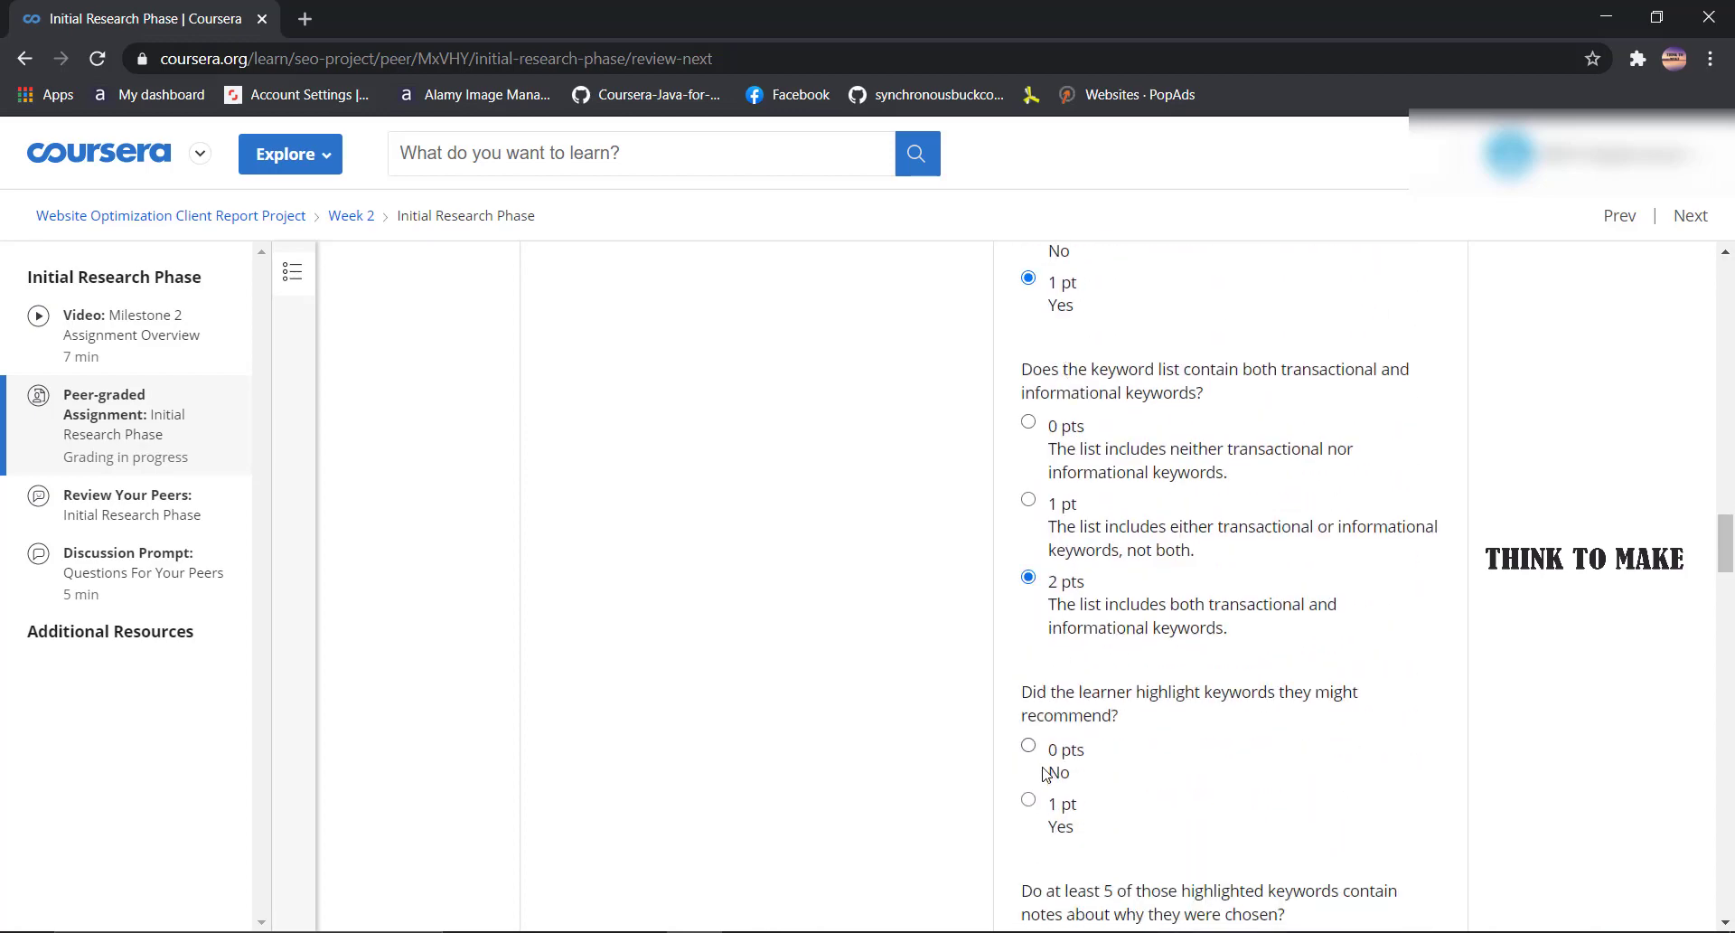
pyautogui.click(1060, 803)
pyautogui.scroll(-5, 1064, 466)
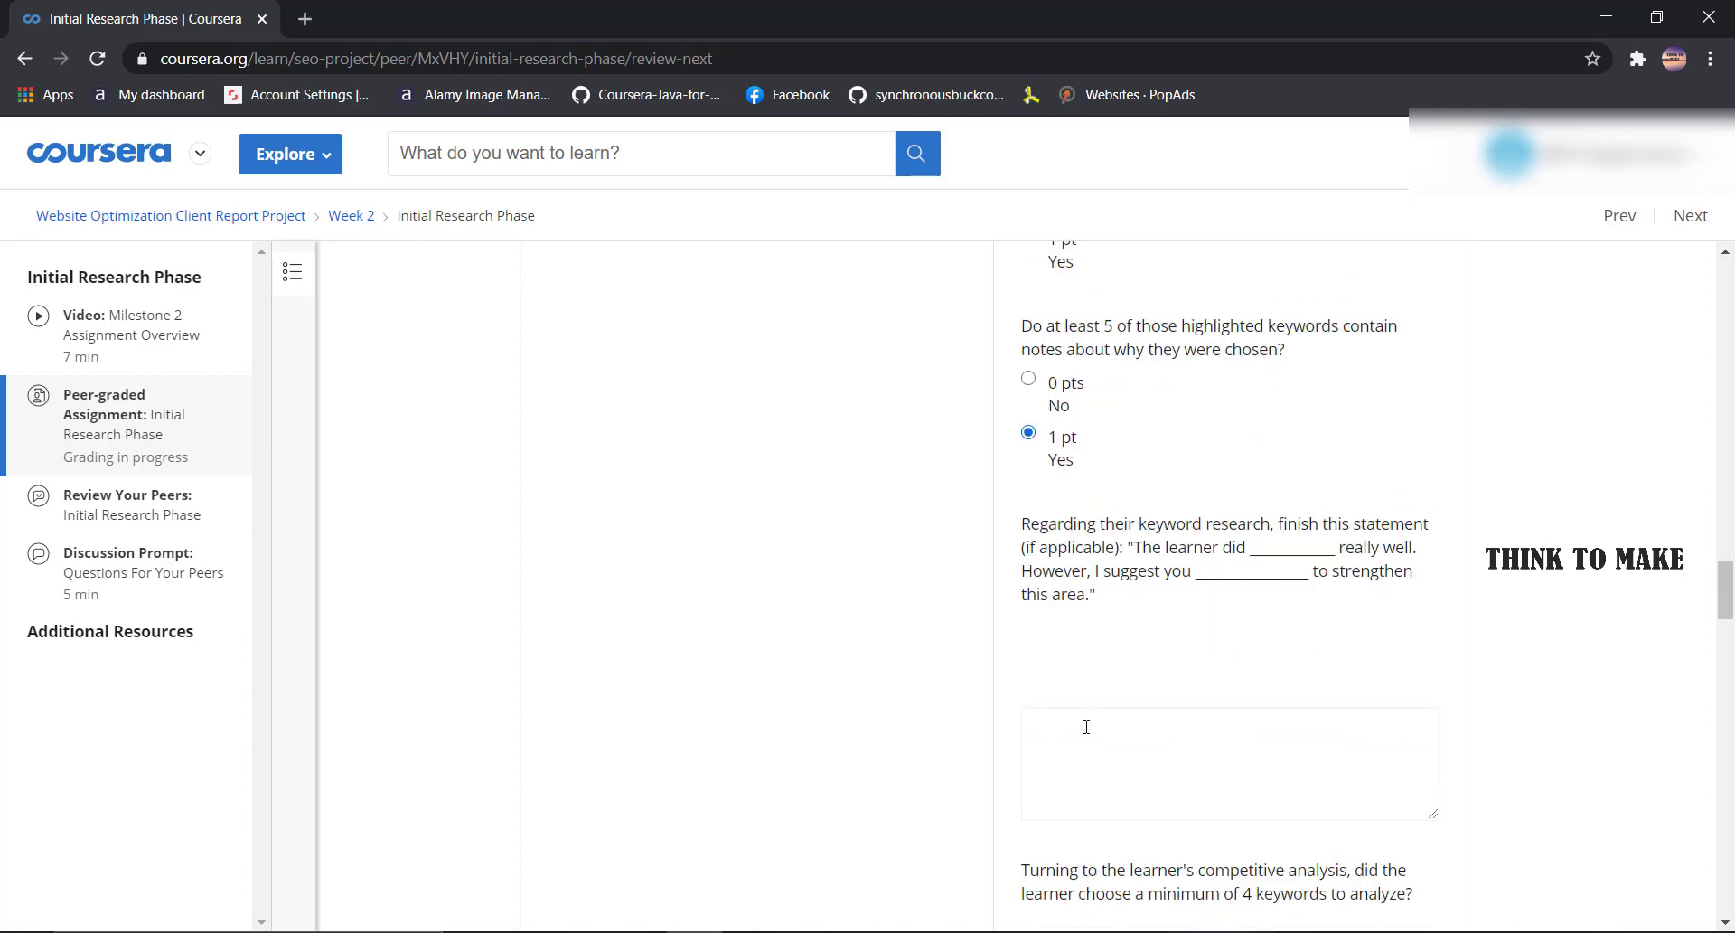
pyautogui.click(1087, 729)
pyautogui.write('good')
# - Answer Yes to the minimum of 4 analyzed keywords and give 4 pts for each keyword's number of competitors
pyautogui.scroll(-3, 1085, 723)
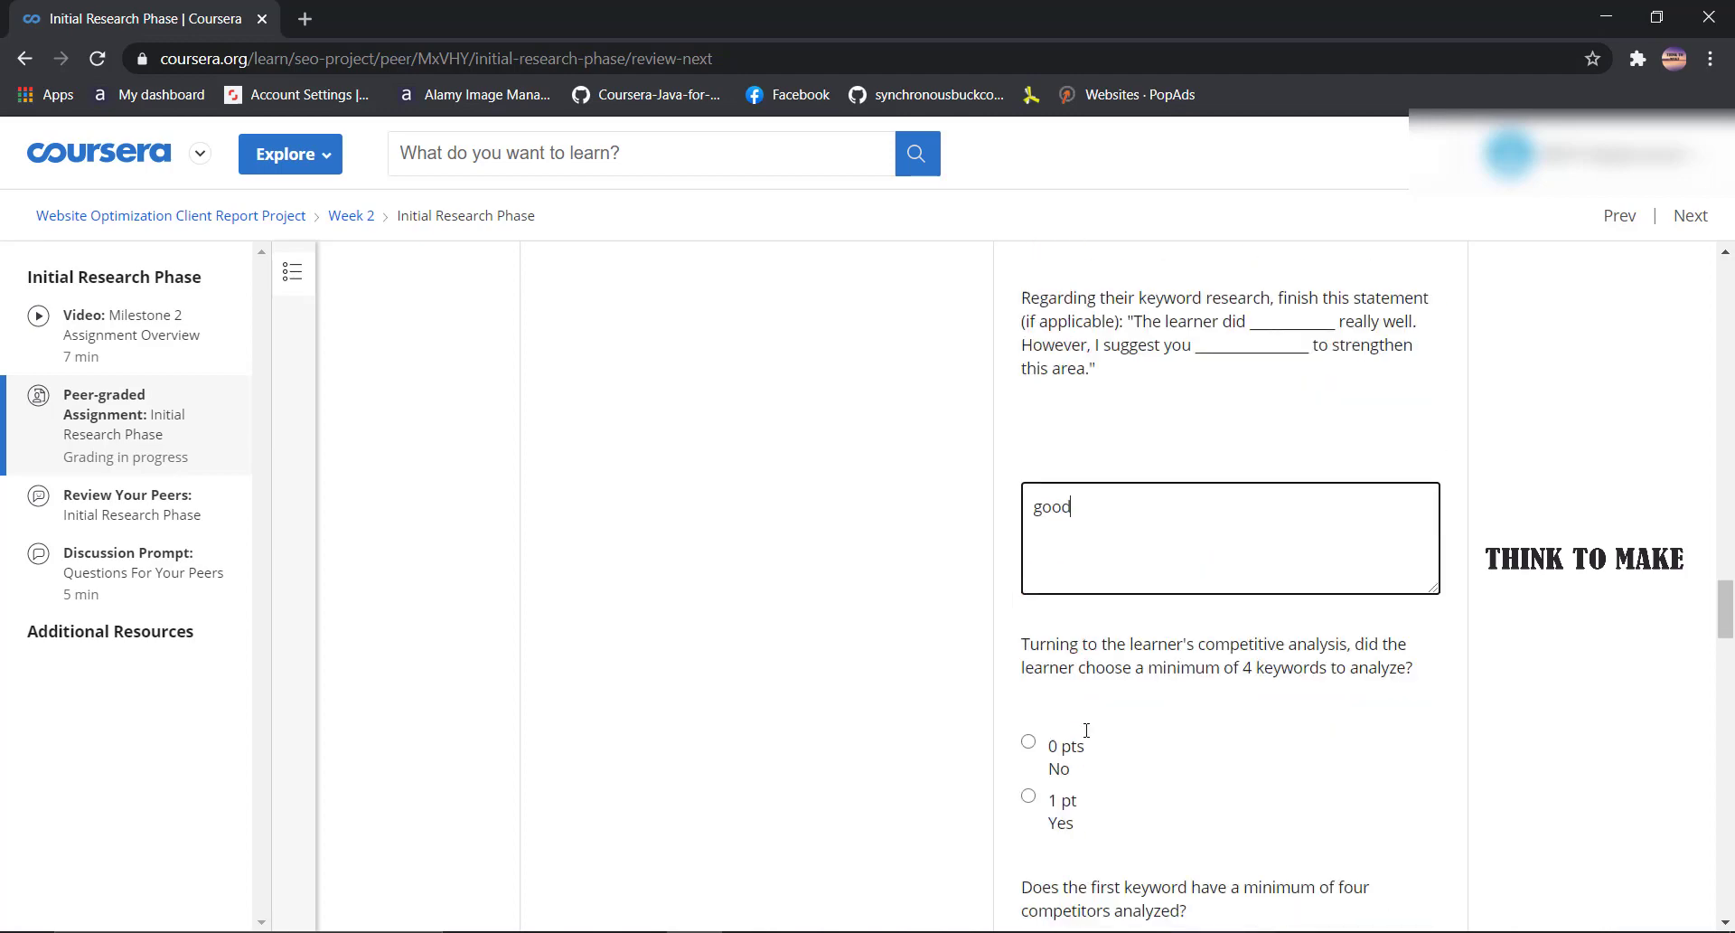
pyautogui.click(1065, 708)
pyautogui.scroll(-4, 1069, 687)
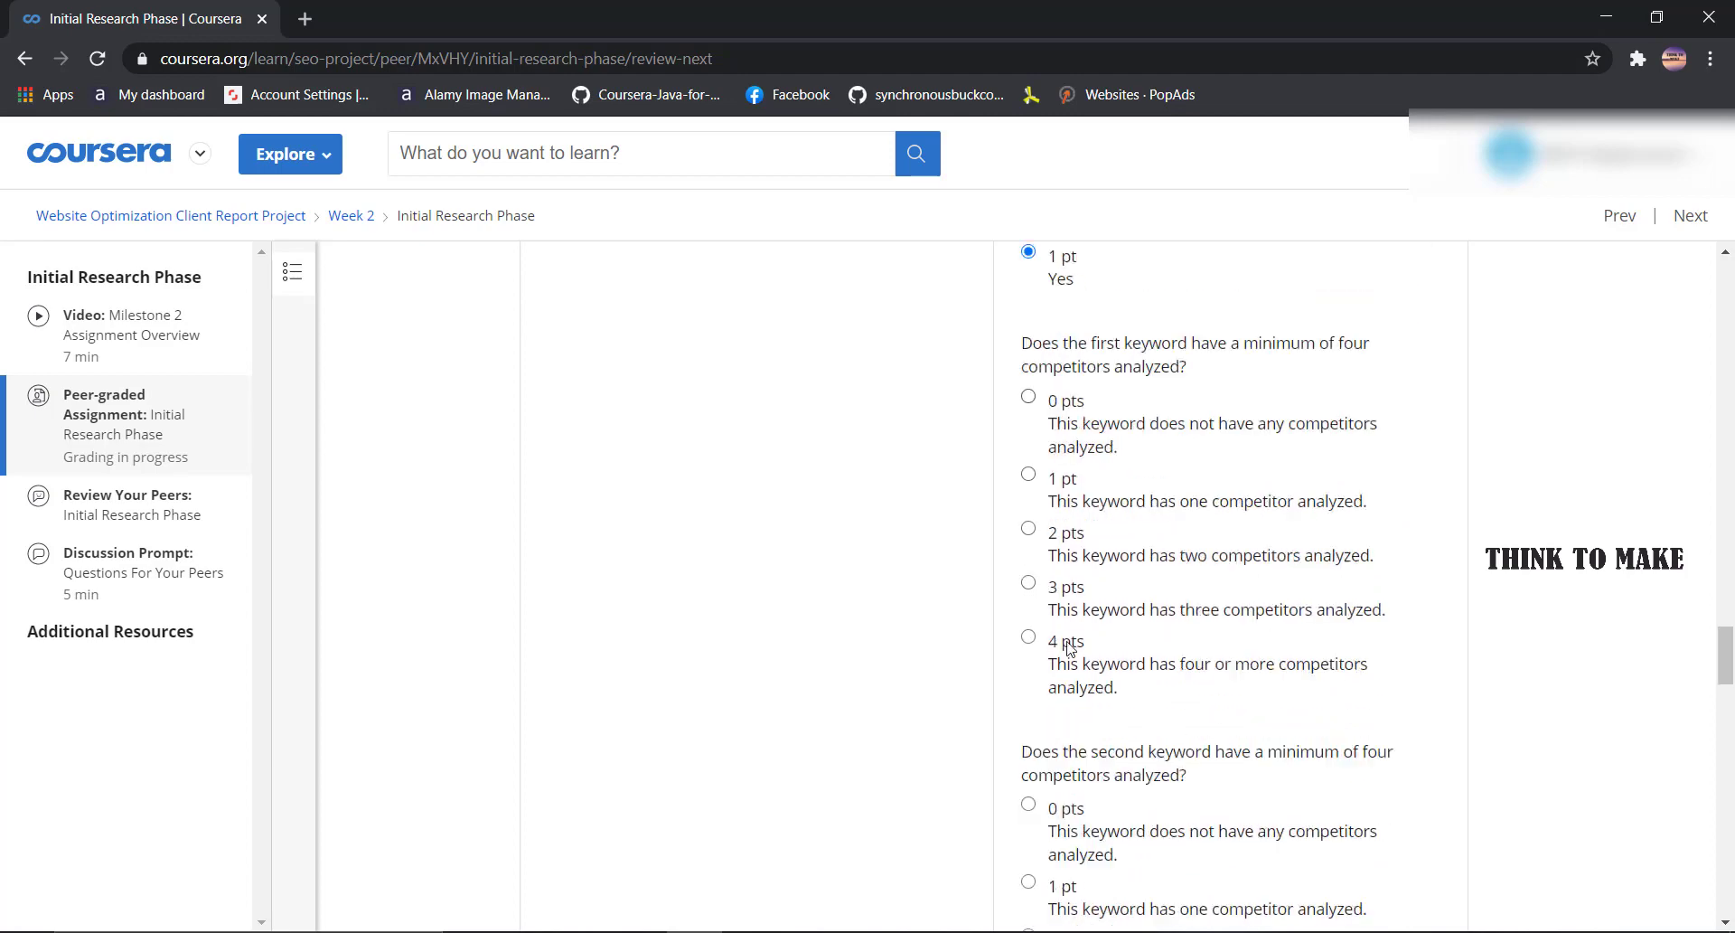
pyautogui.click(1068, 649)
pyautogui.scroll(-2, 1069, 660)
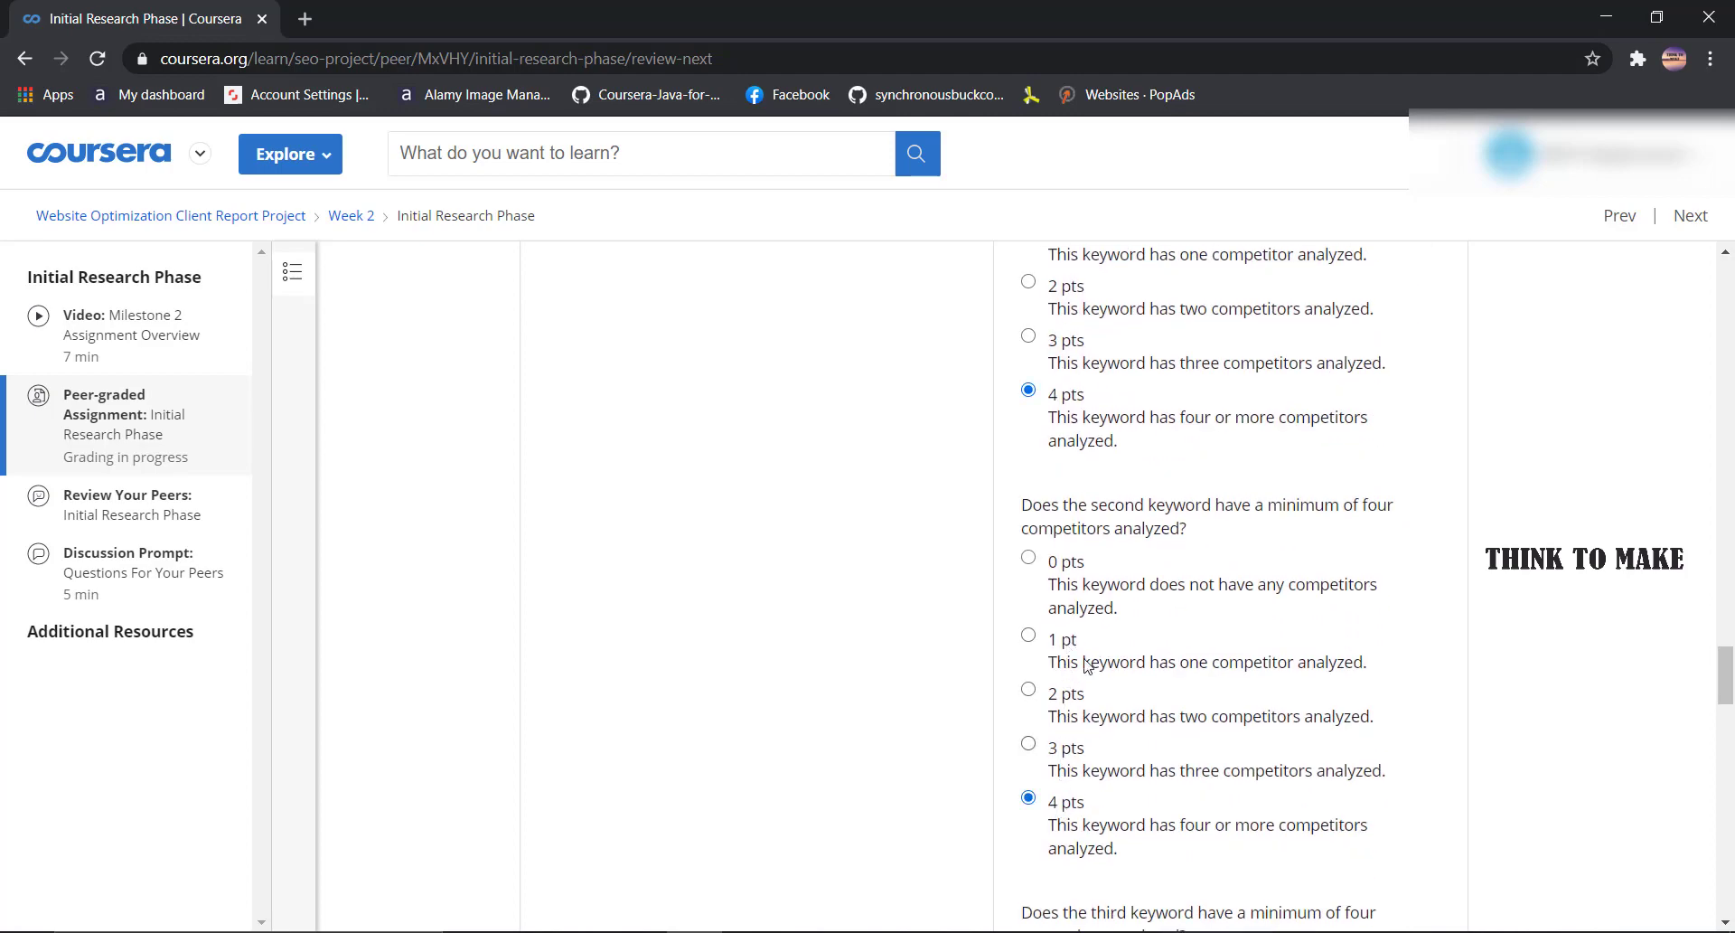
pyautogui.scroll(-5, 1085, 665)
pyautogui.scroll(-4, 1076, 669)
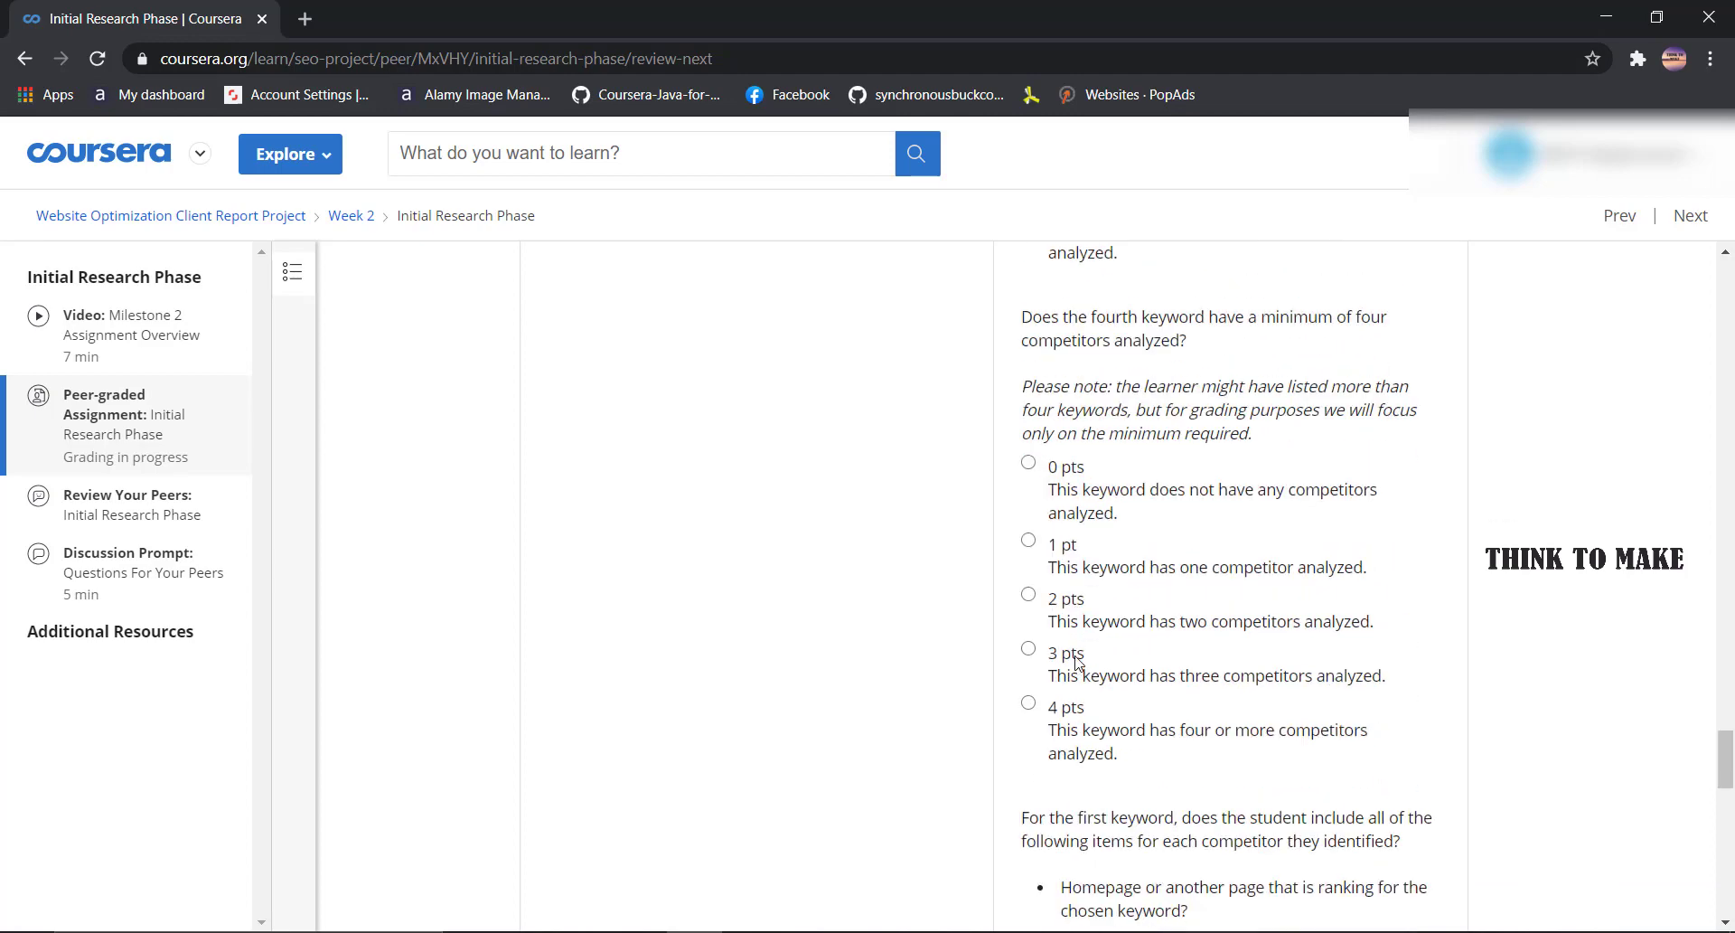
pyautogui.click(1064, 687)
# - Give 6 pts for the items included per competitor and submit the review with "good" as the competitive analysis comment
pyautogui.scroll(-4, 1064, 692)
pyautogui.scroll(-4, 1062, 714)
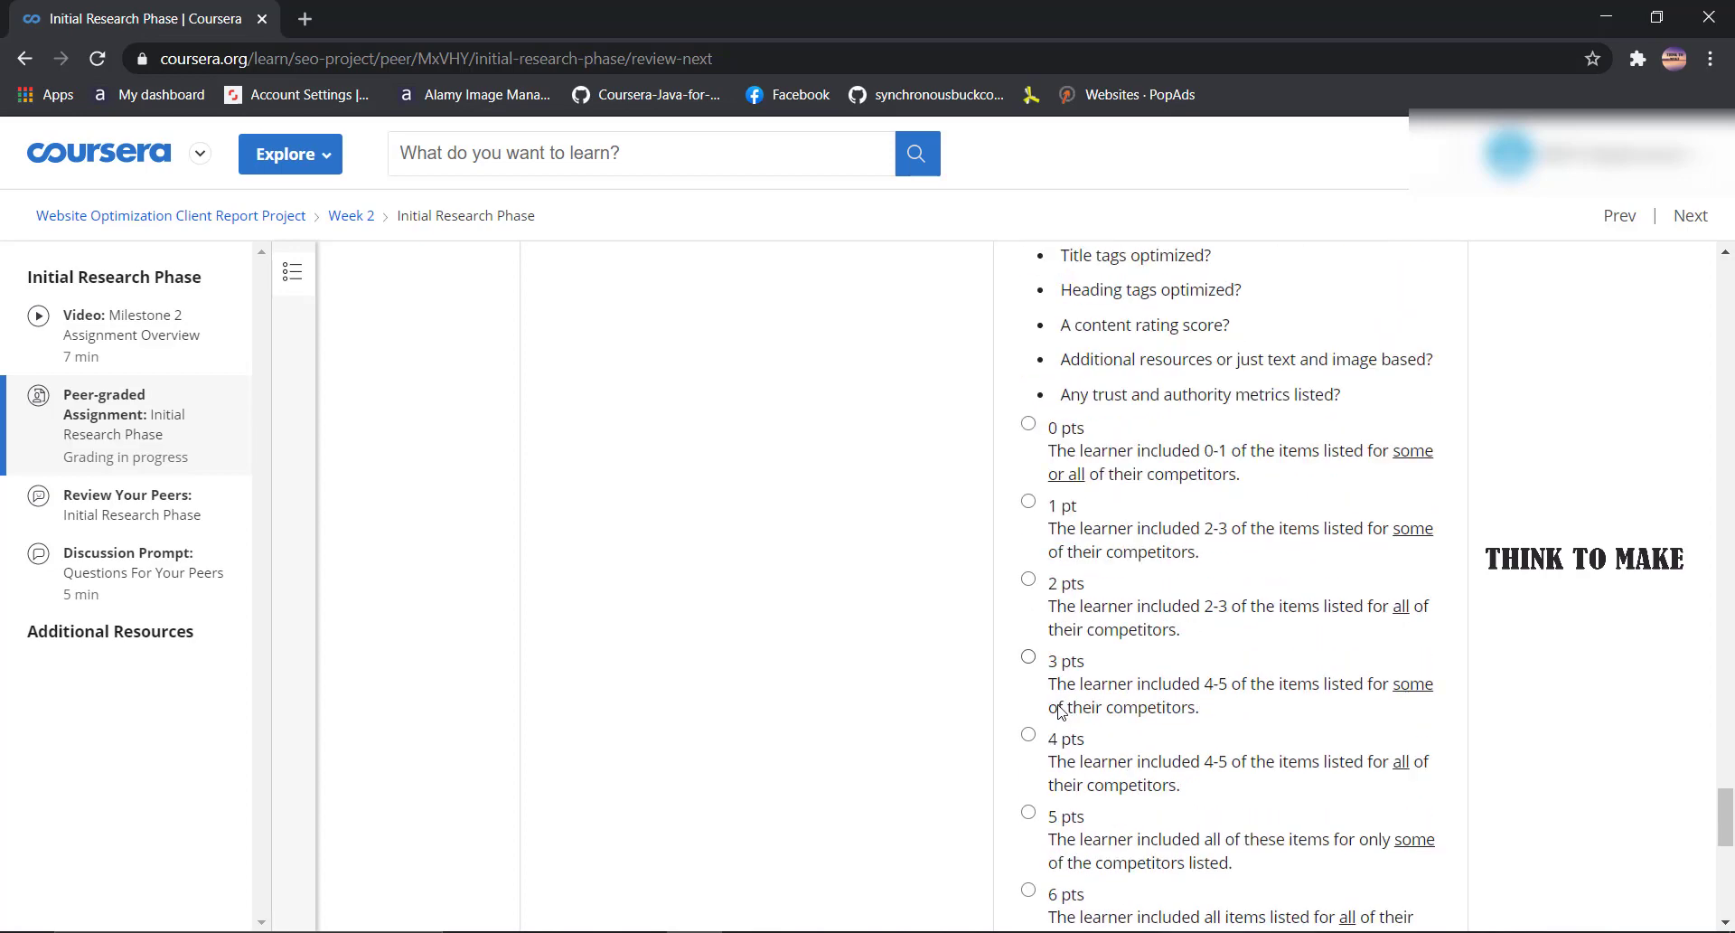
pyautogui.click(1061, 709)
pyautogui.scroll(-2, 1061, 708)
pyautogui.scroll(-1, 1061, 709)
pyautogui.click(1040, 622)
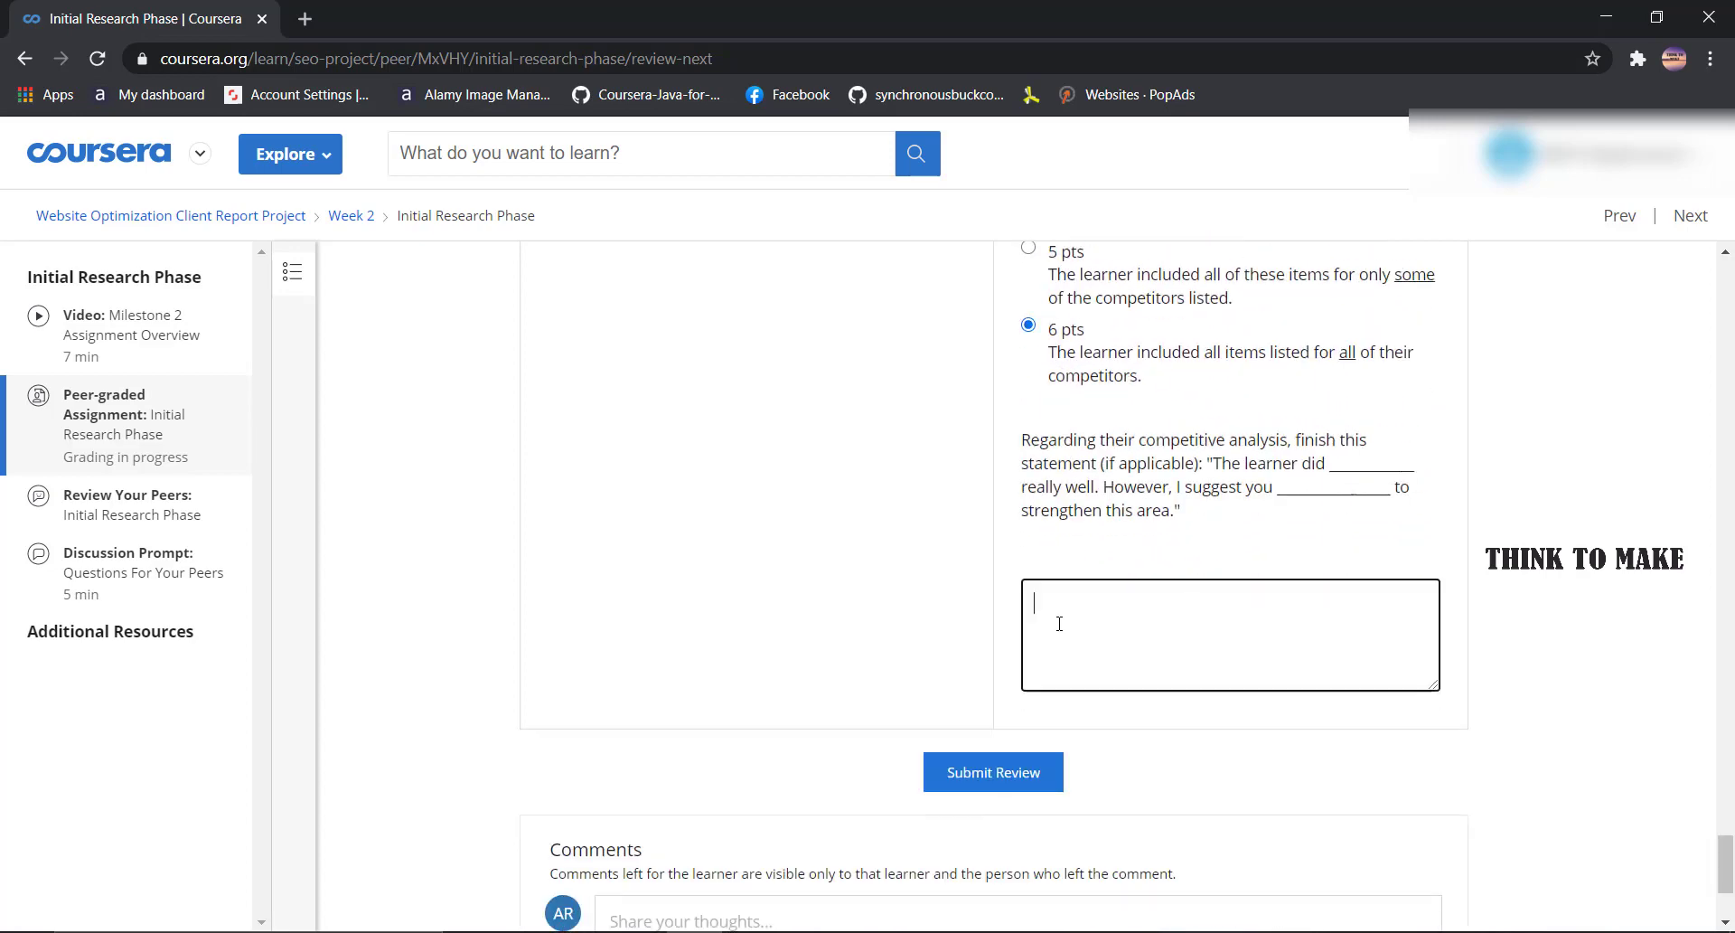
pyautogui.write('good')
pyautogui.click(1024, 770)
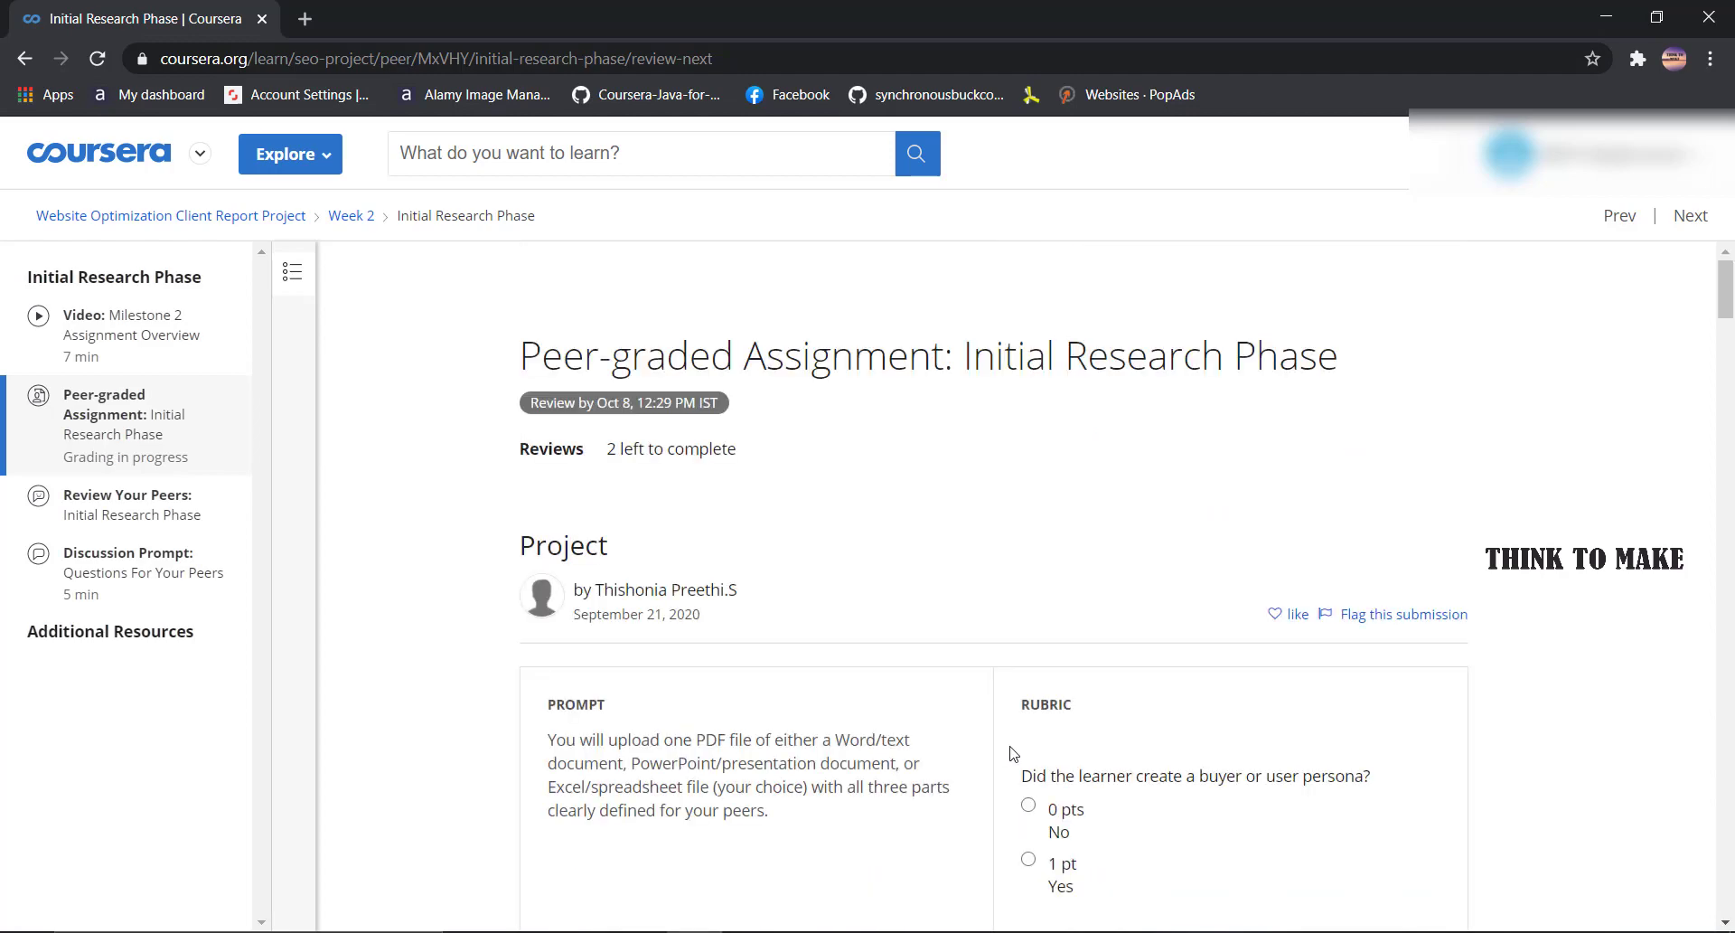
# - Grade the second submission's persona section with 1 pt for each Yes/No question, 4 pts for the answered questions, and the comment "good"
pyautogui.scroll(-3, 1127, 649)
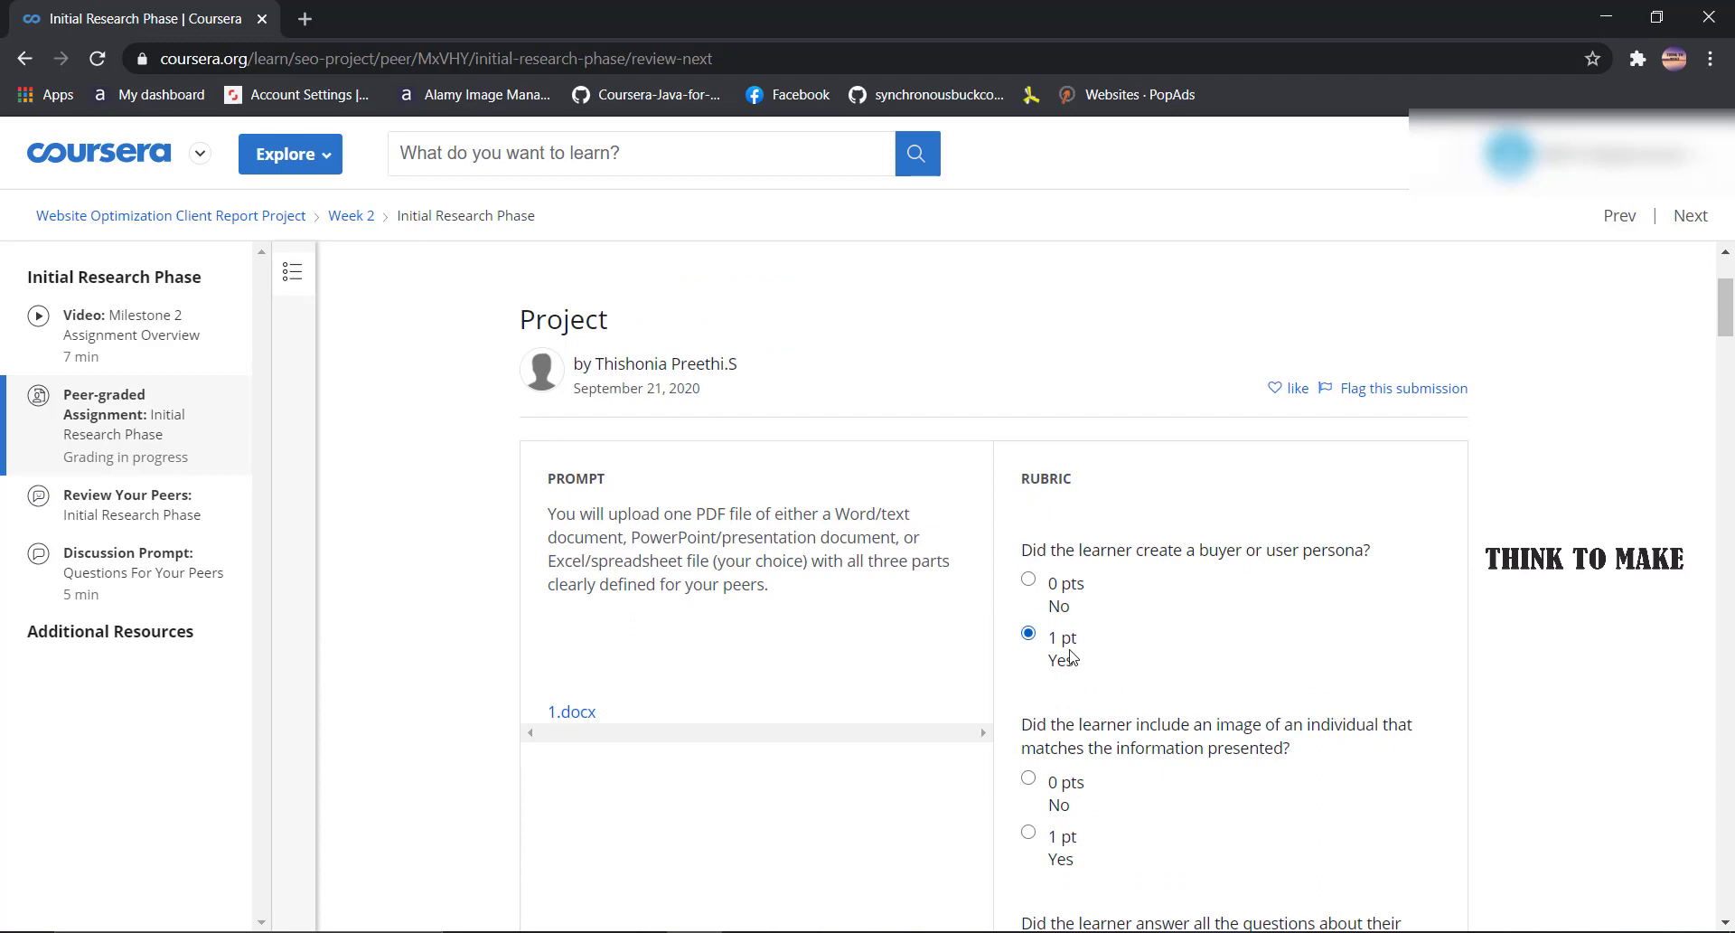
pyautogui.scroll(-3, 1071, 657)
pyautogui.click(1059, 519)
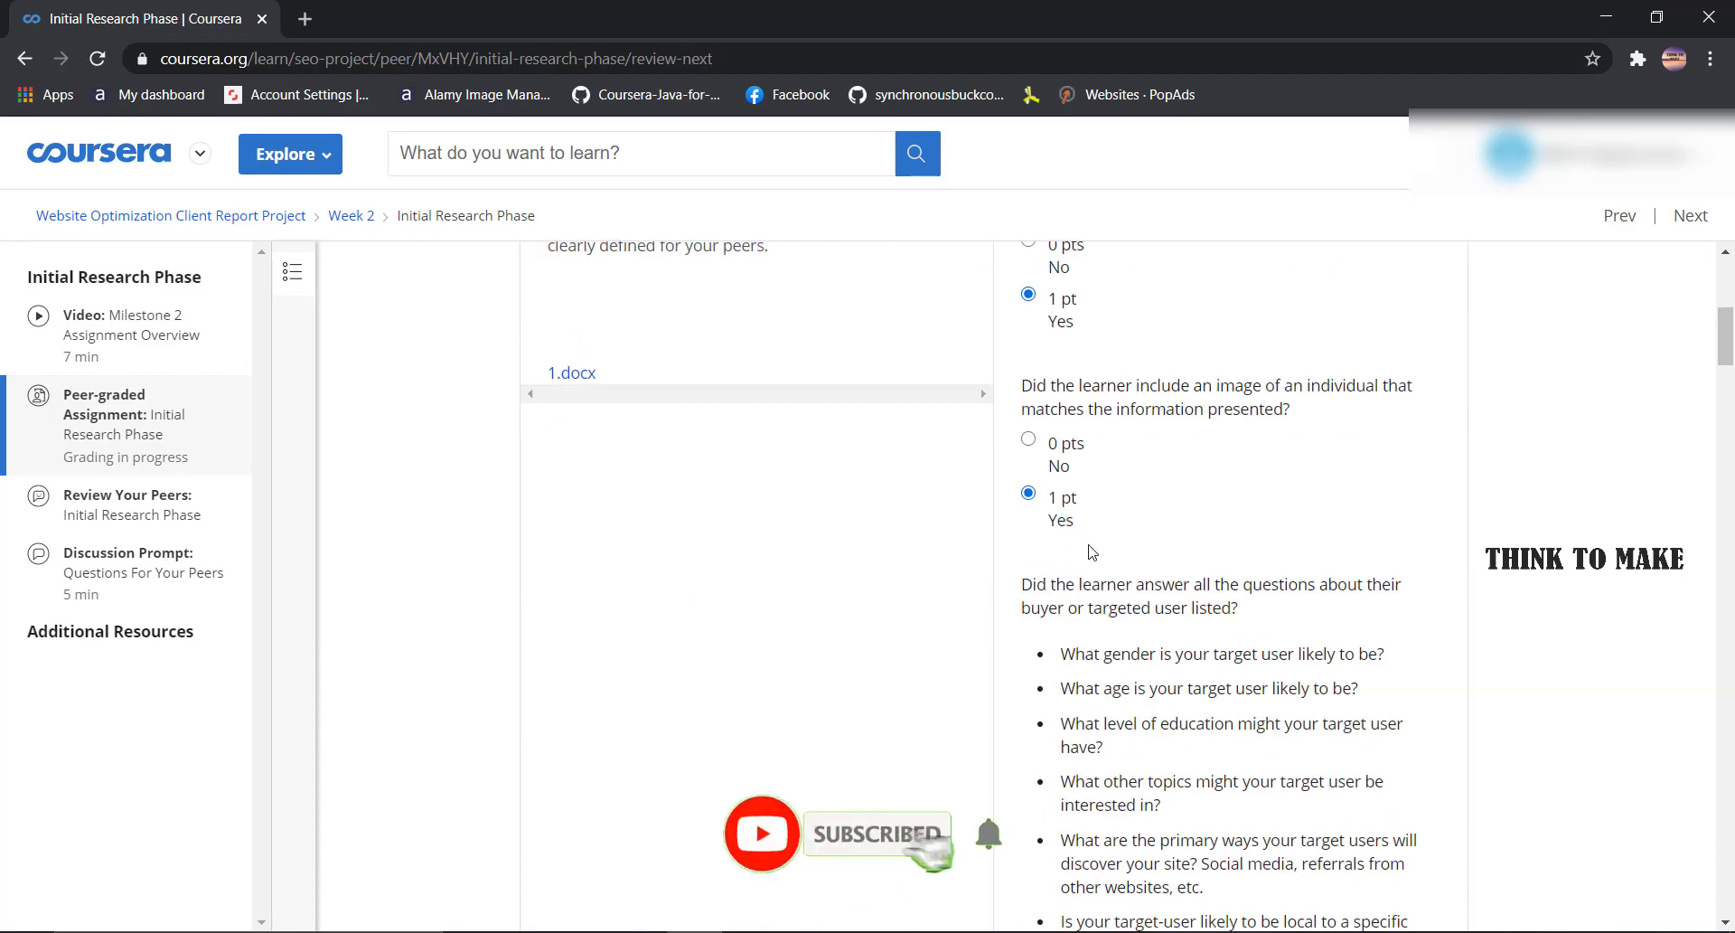
pyautogui.scroll(-6, 1092, 552)
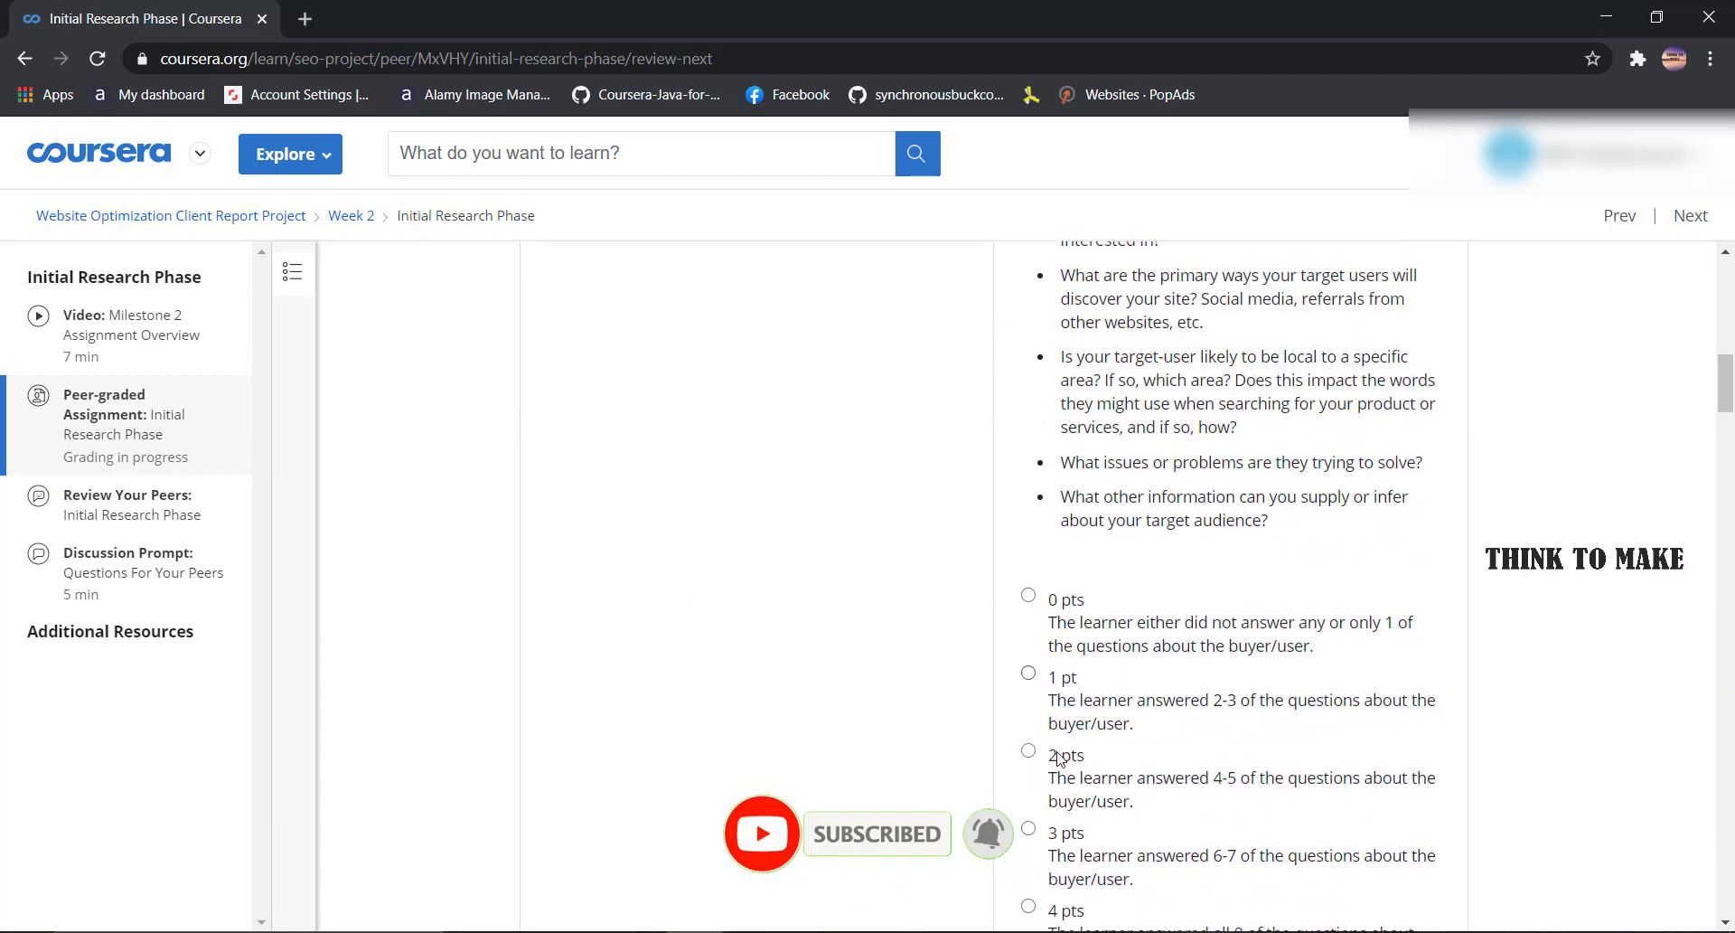
pyautogui.scroll(-4, 1060, 757)
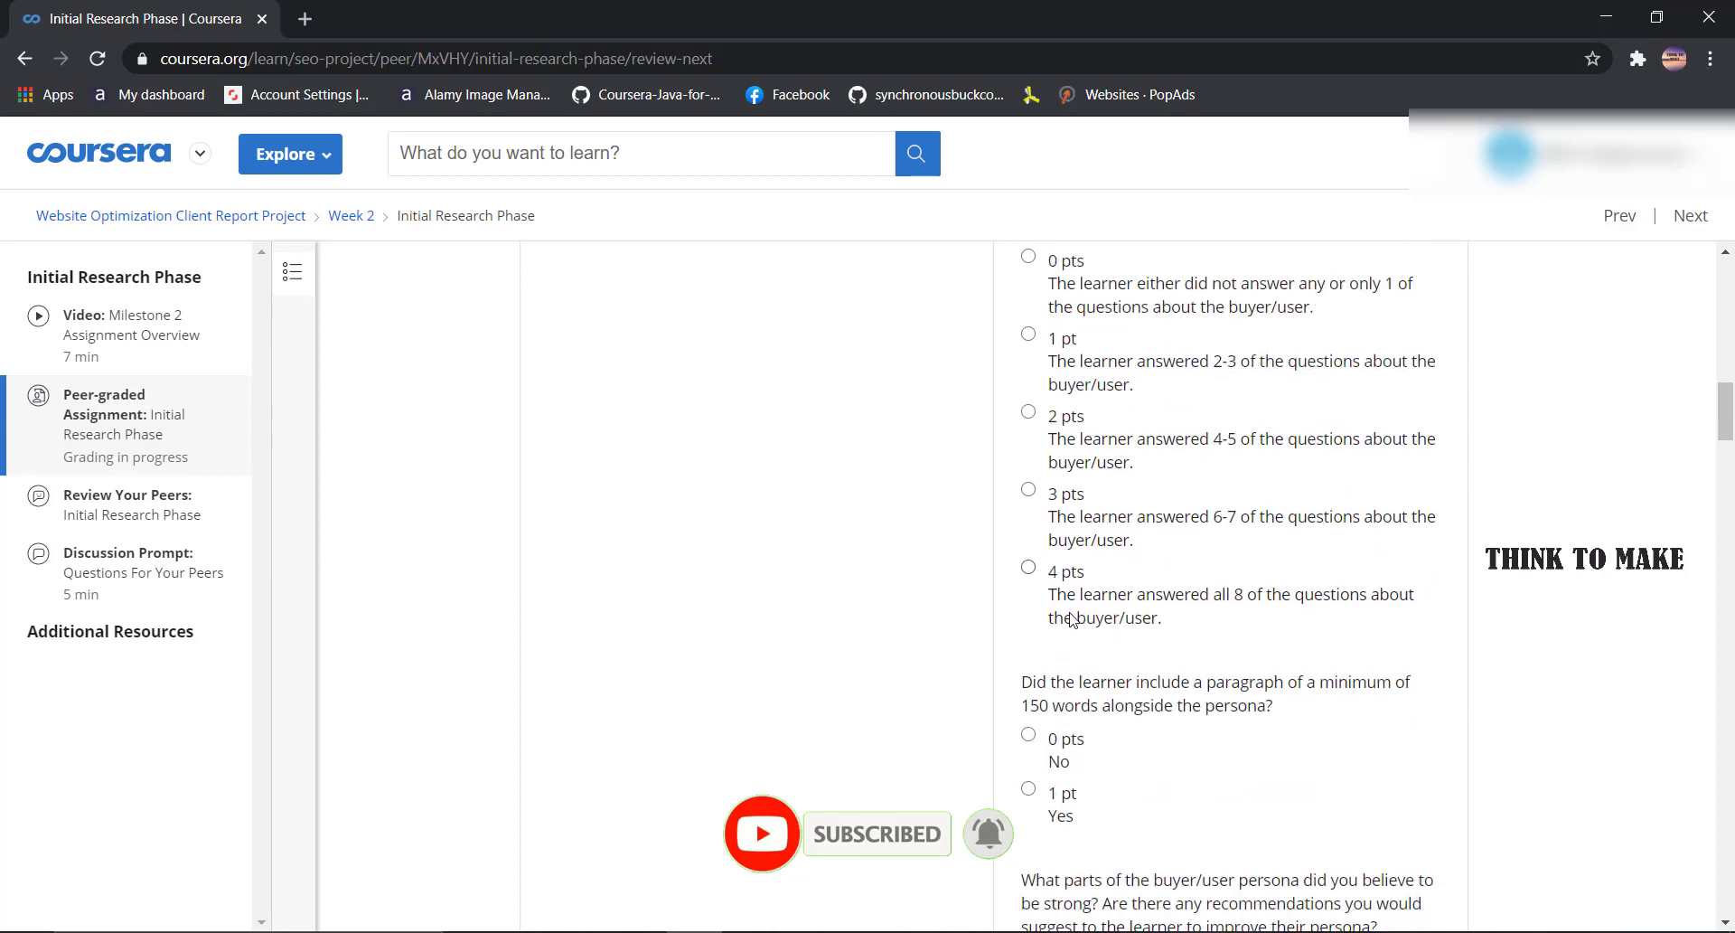
pyautogui.click(1071, 618)
pyautogui.click(1063, 788)
pyautogui.scroll(-2, 1085, 632)
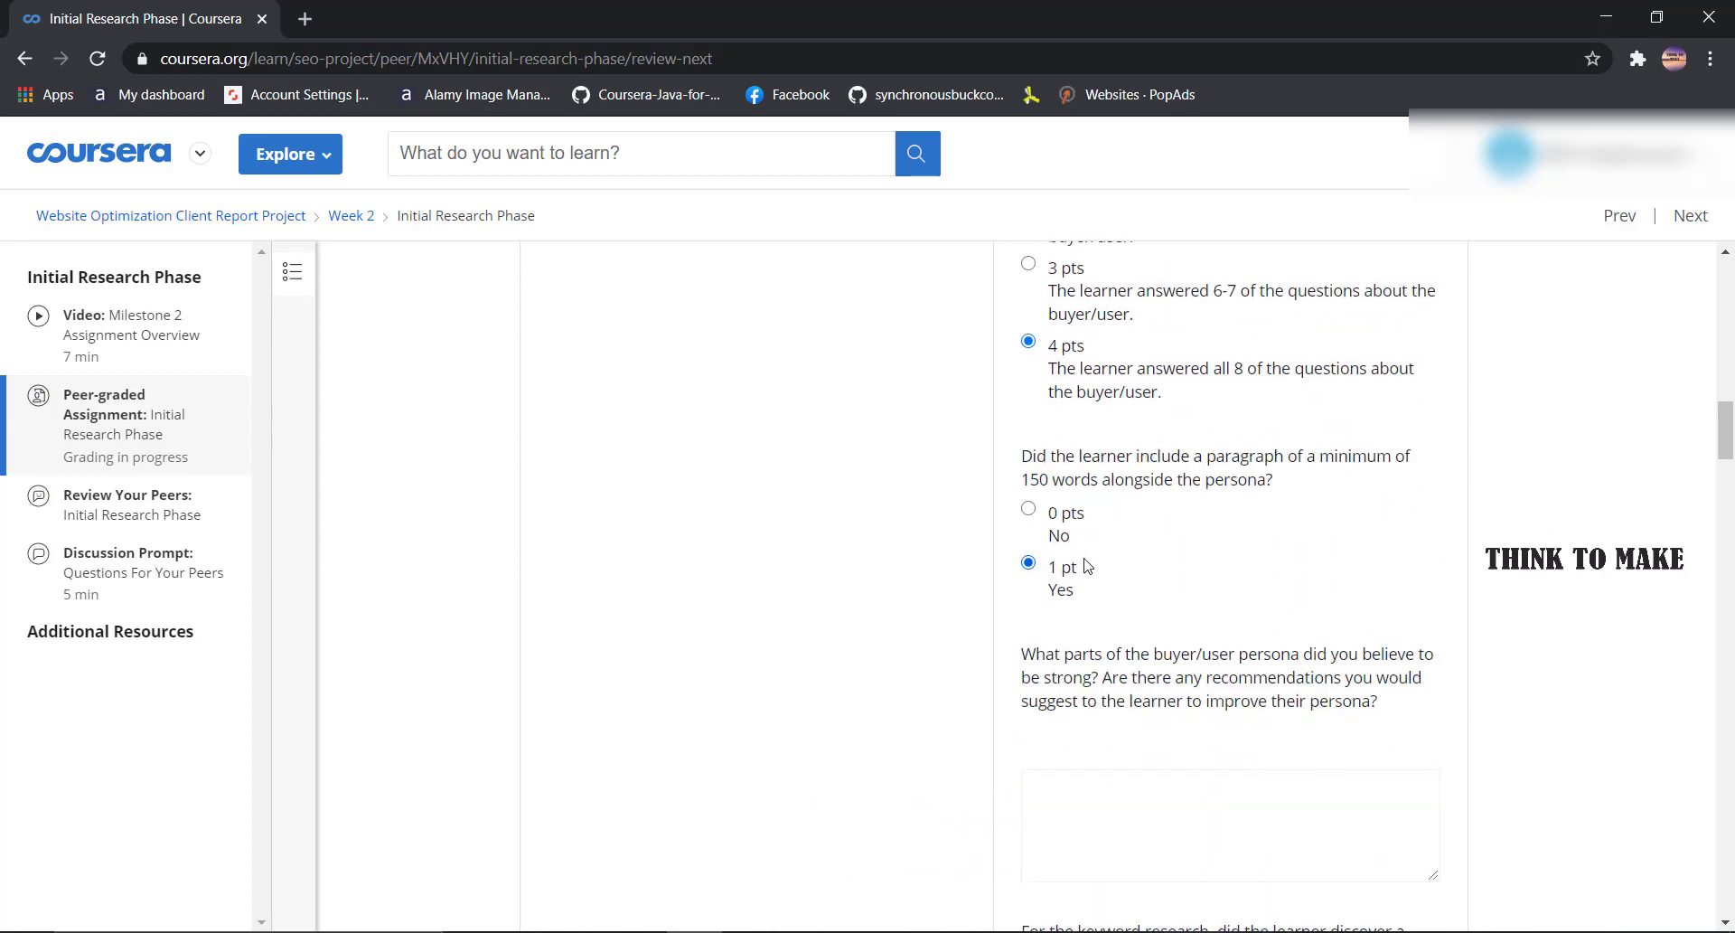
pyautogui.scroll(-2, 1085, 570)
pyautogui.click(1075, 589)
pyautogui.write('good')
# - Answer Yes to the 25 keywords, three themed groups, long-tail section and long-tail questions criteria of the second submission
pyautogui.scroll(-2, 1073, 589)
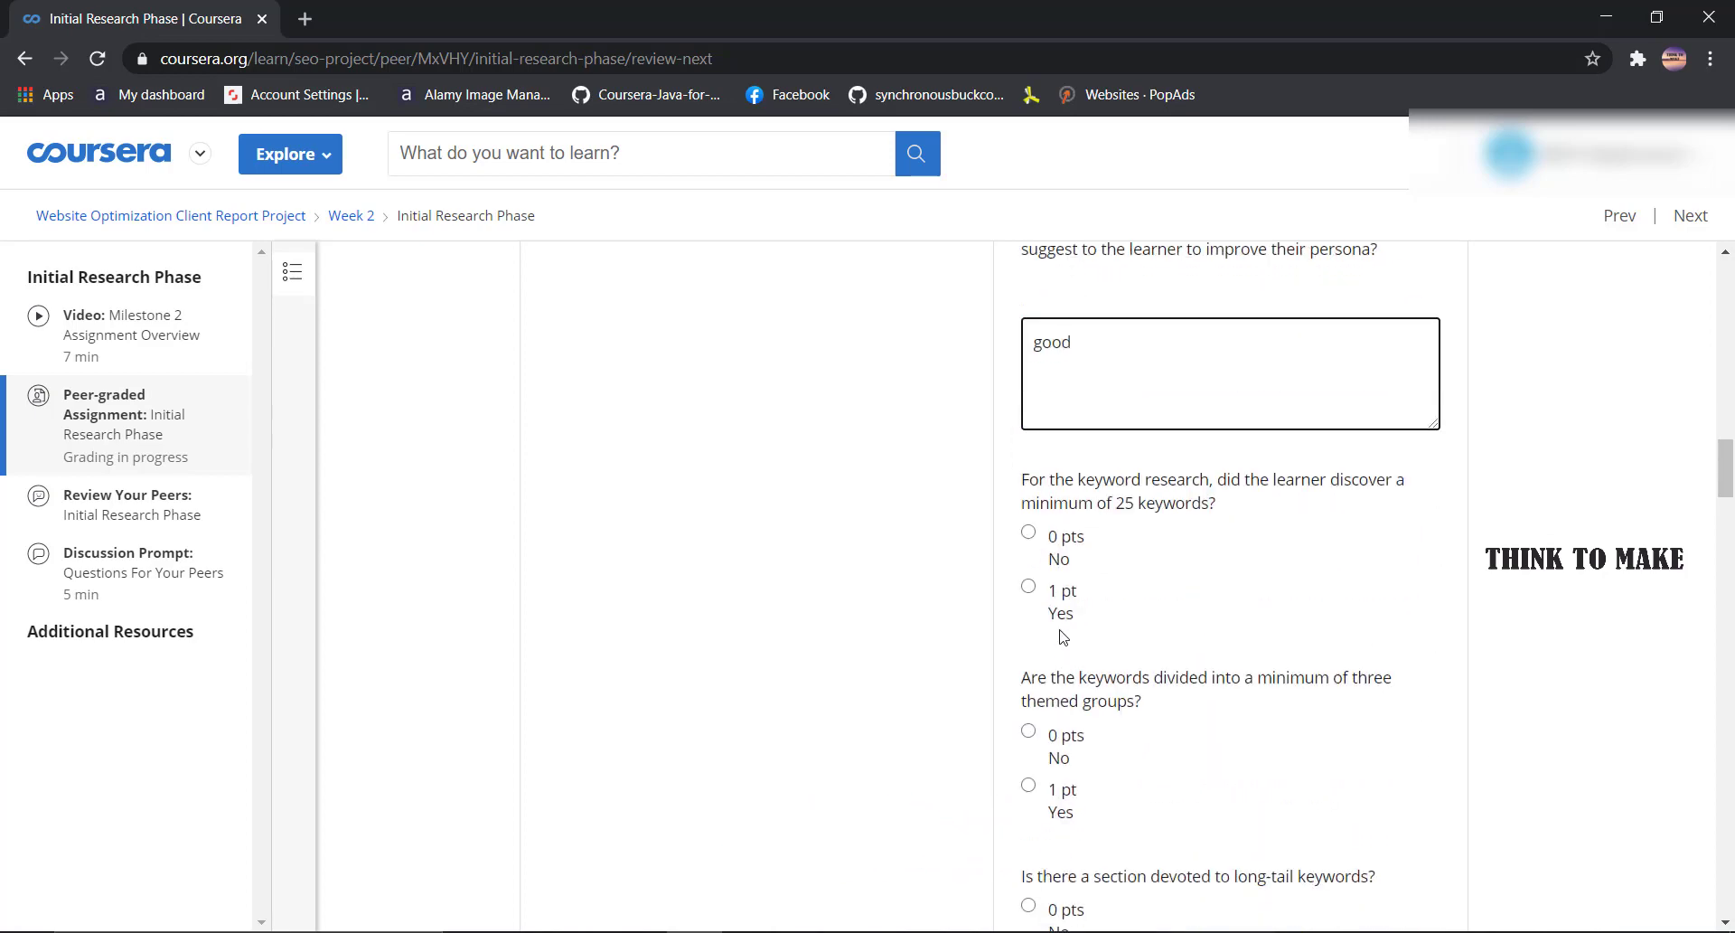
pyautogui.click(1065, 610)
pyautogui.scroll(-2, 1066, 553)
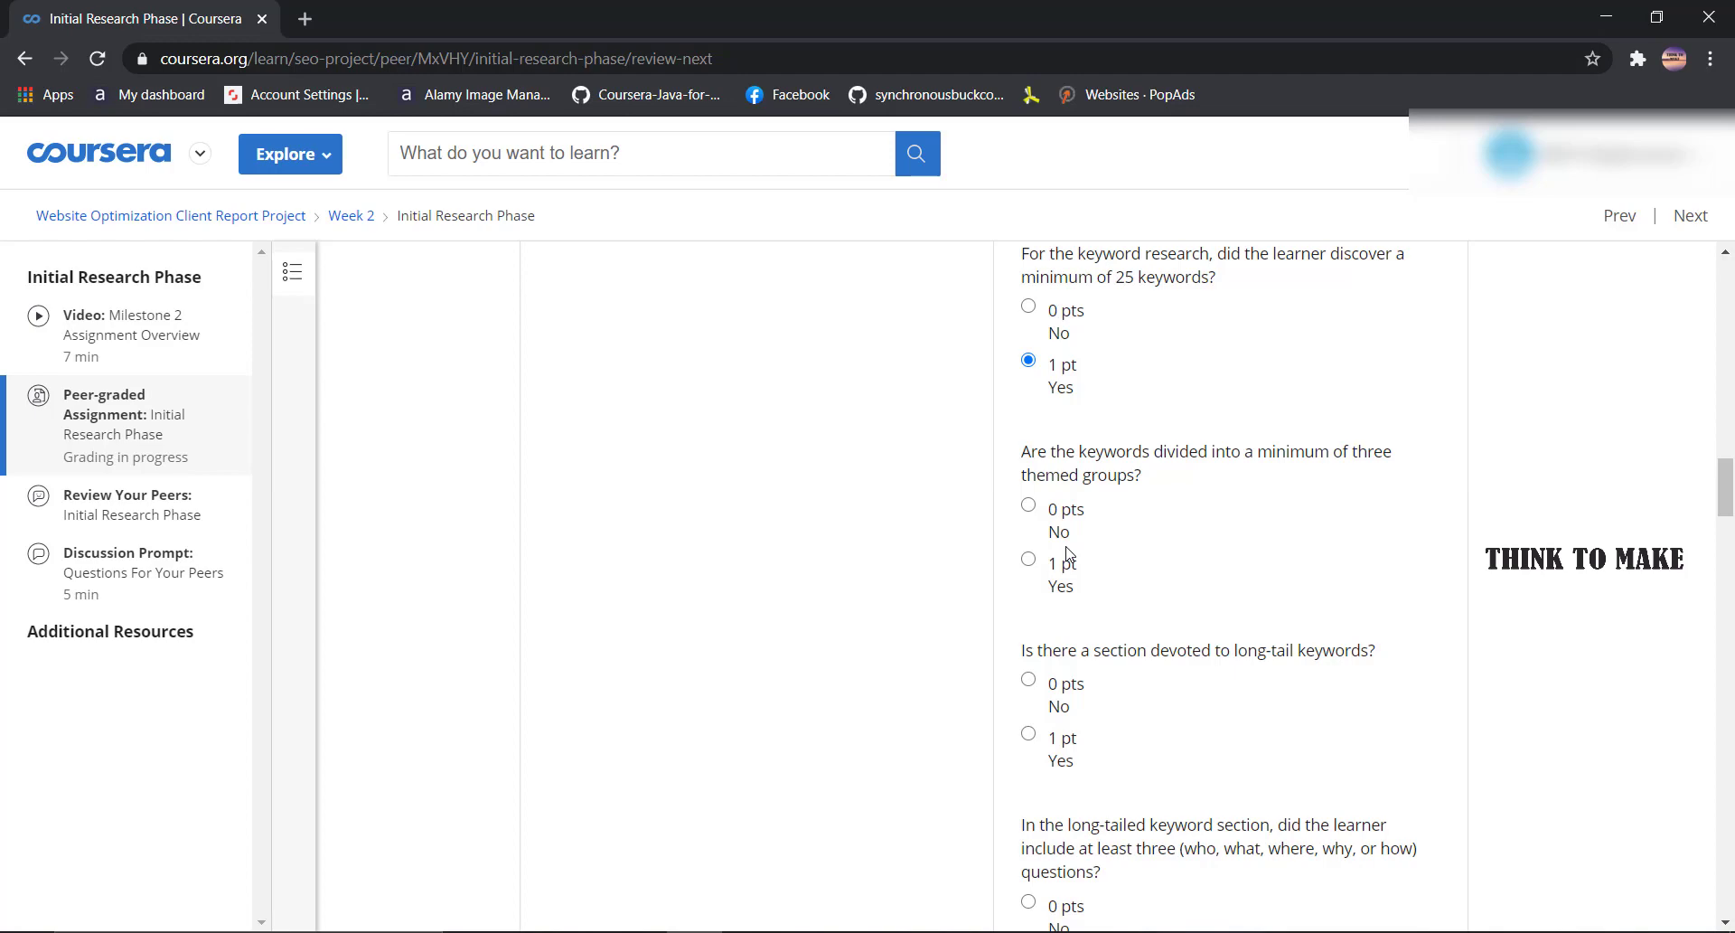
pyautogui.scroll(-2, 1070, 553)
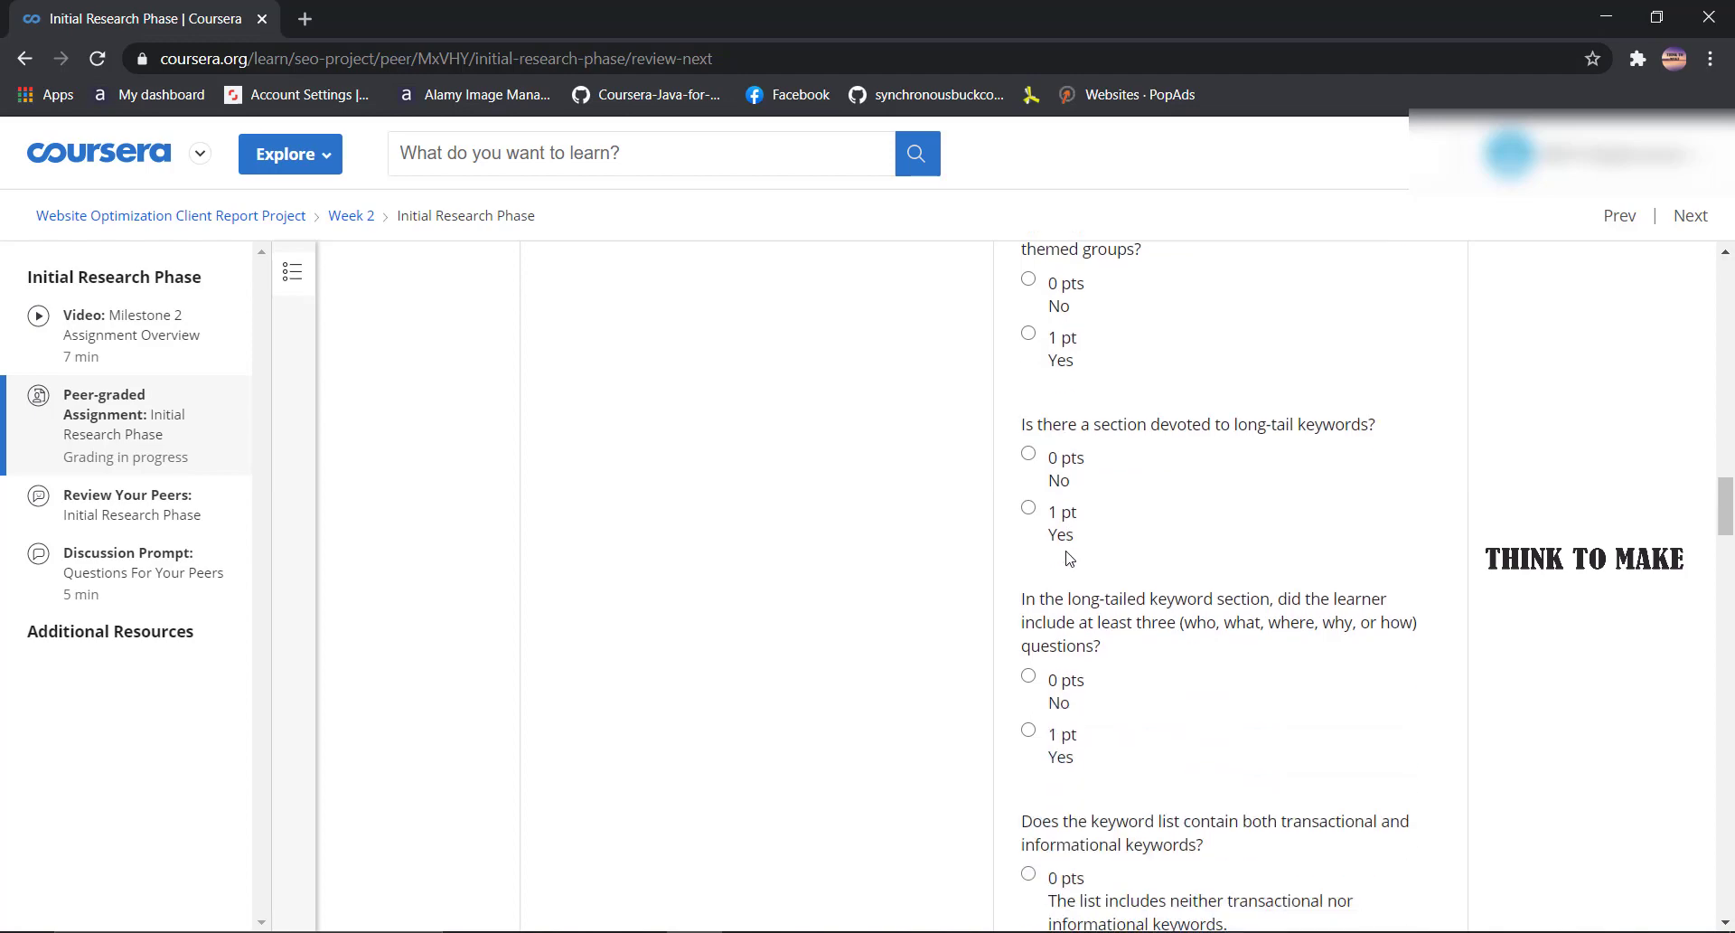
pyautogui.click(1051, 362)
pyautogui.scroll(3, 1039, 560)
pyautogui.scroll(-2, 1036, 588)
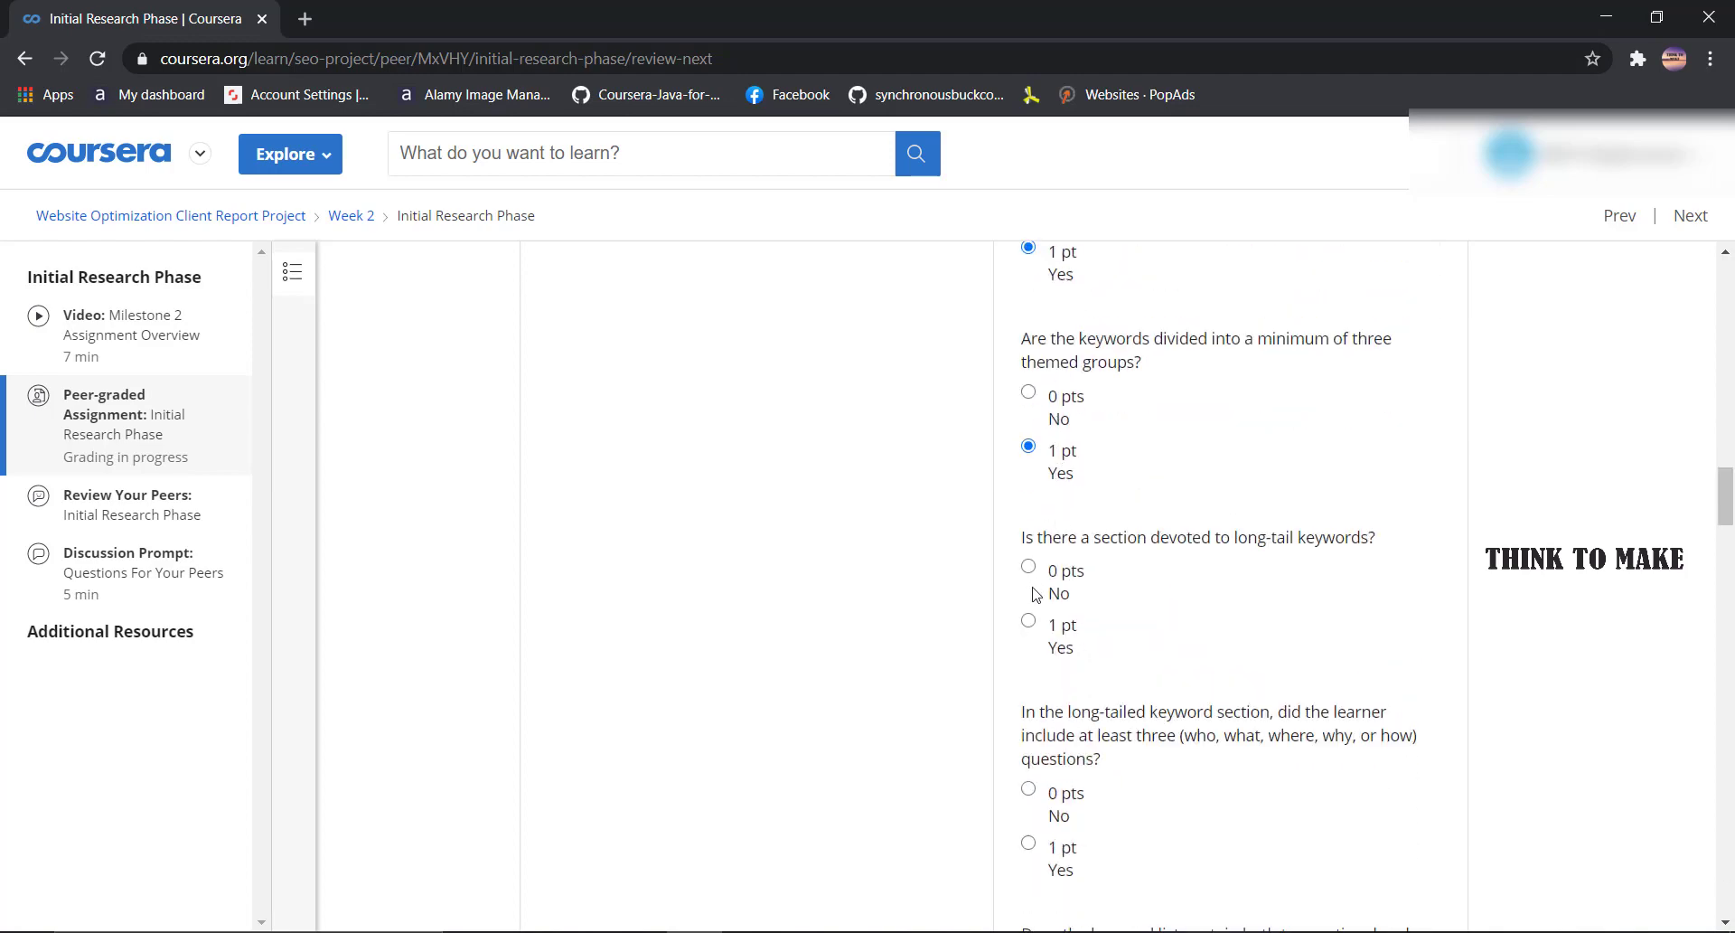
pyautogui.click(1047, 634)
pyautogui.scroll(-3, 1053, 599)
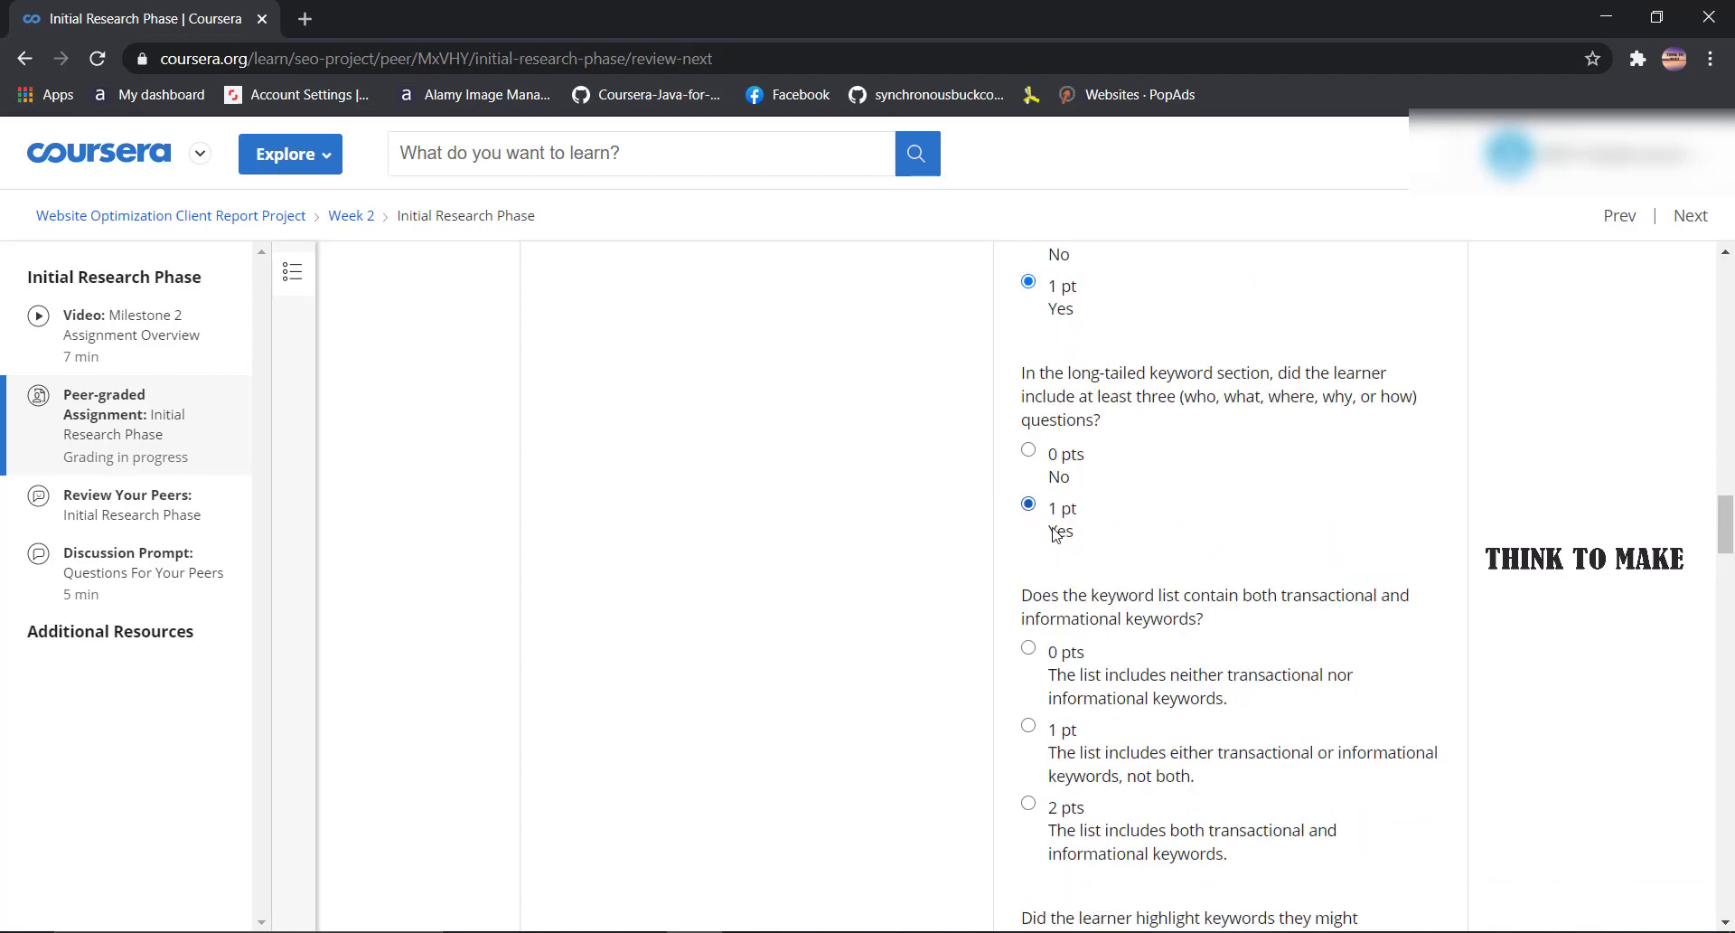
# - Give 2 pts for both keyword types, answer Yes on highlighted keywords and their notes, and comment "good" on the keyword research
pyautogui.scroll(-1, 1056, 534)
pyautogui.scroll(-2, 1069, 679)
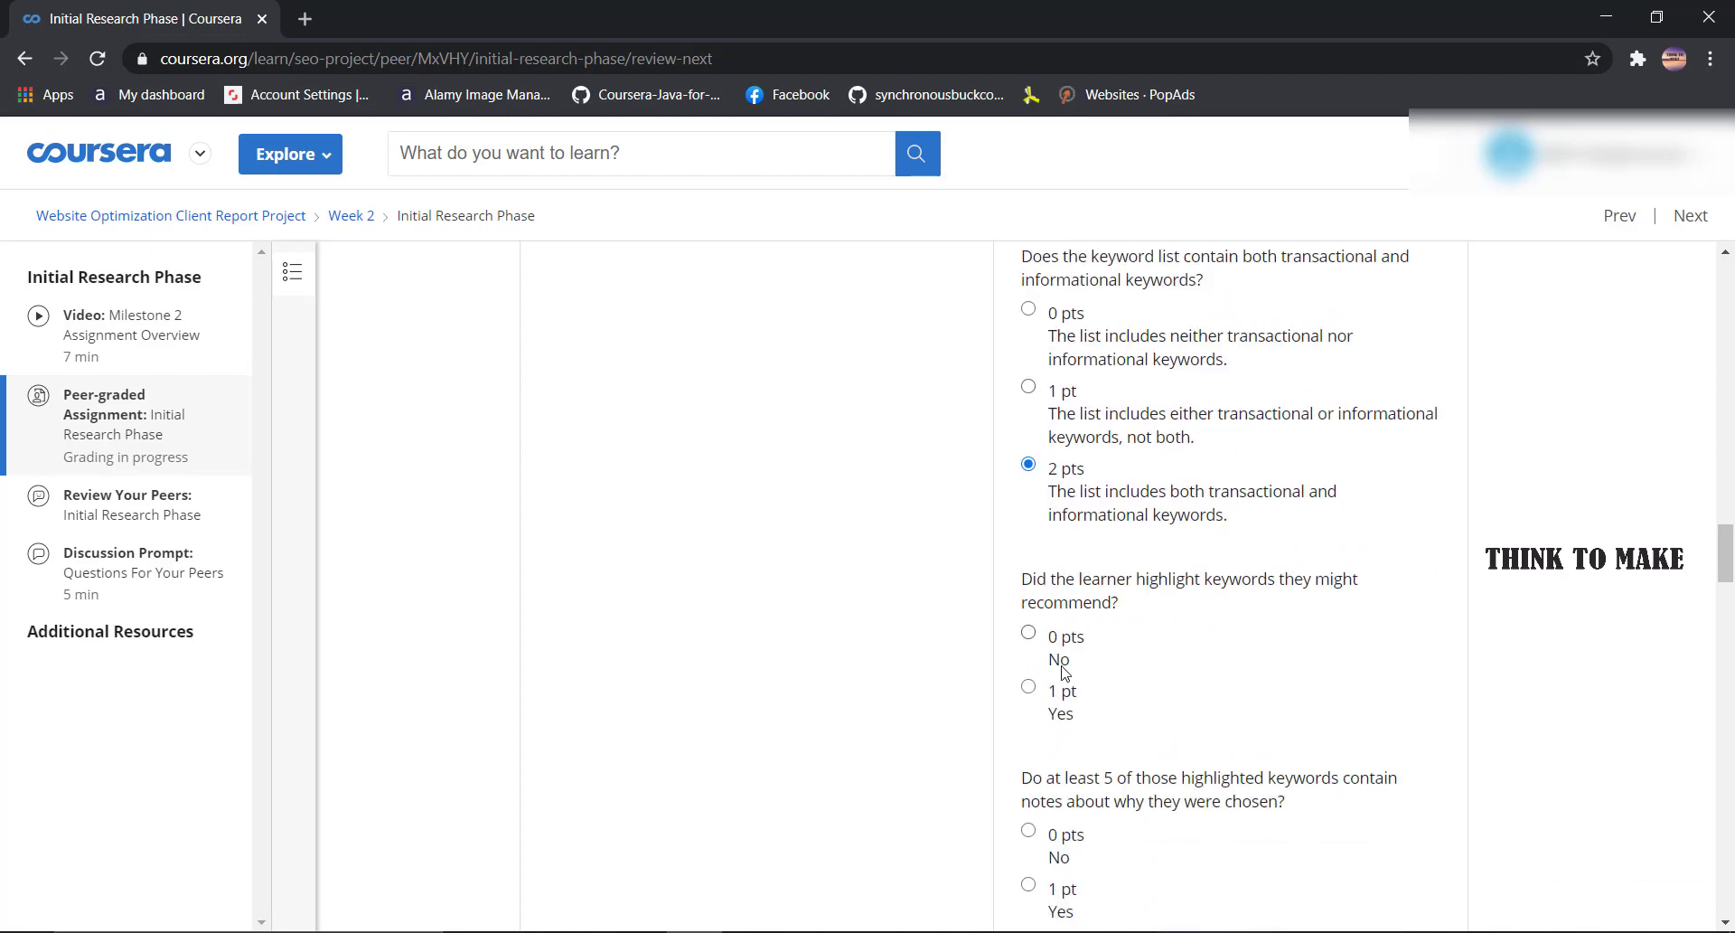
pyautogui.scroll(-2, 1064, 586)
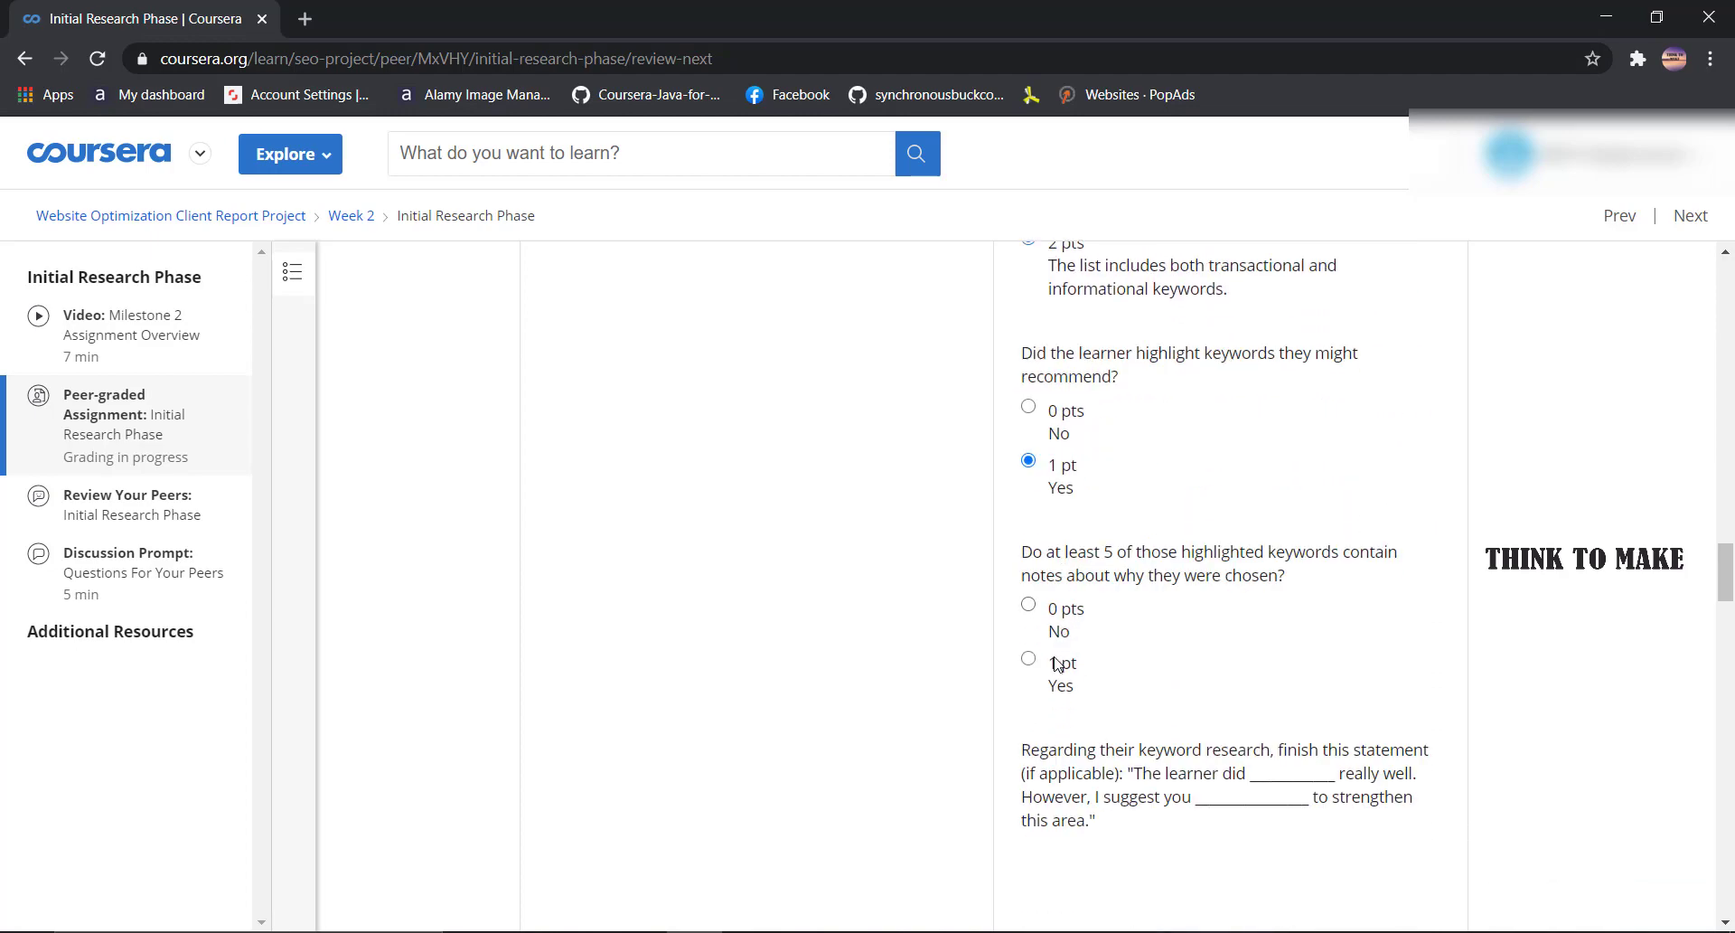
pyautogui.scroll(-3, 1064, 576)
pyautogui.click(1062, 604)
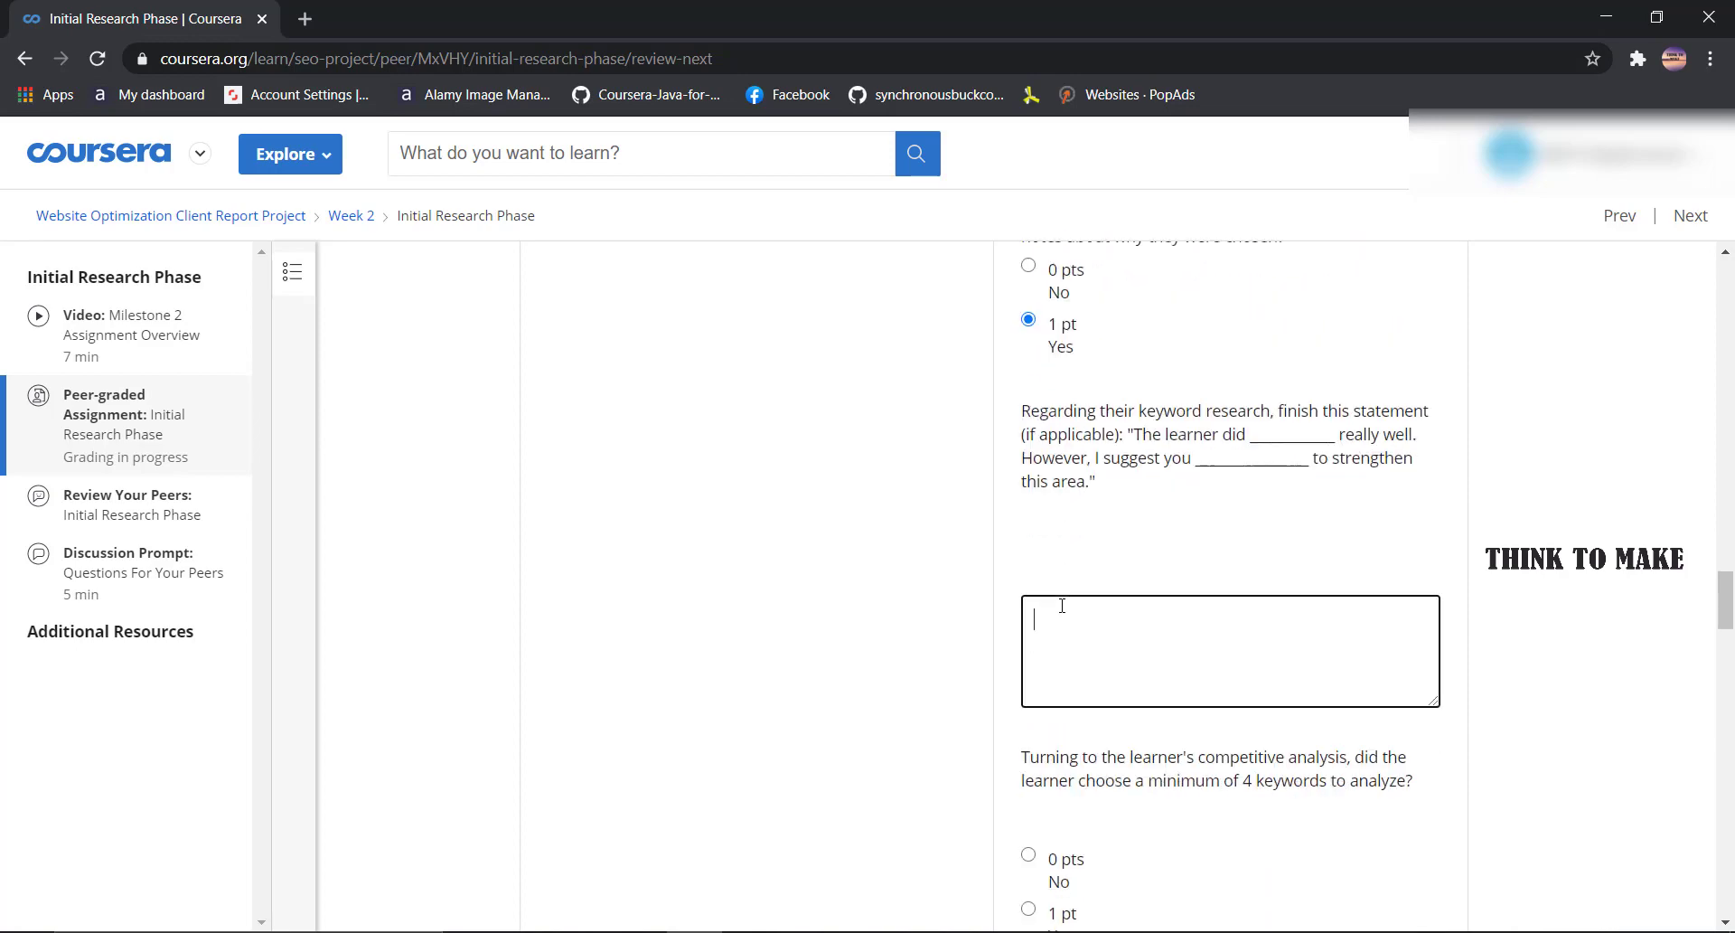
pyautogui.write('good')
# - Answer Yes on the second submission's minimum of 4 analyzed keywords and give 4 pts for the competitors of each of the four keywords
pyautogui.scroll(-1, 1063, 687)
pyautogui.click(1056, 795)
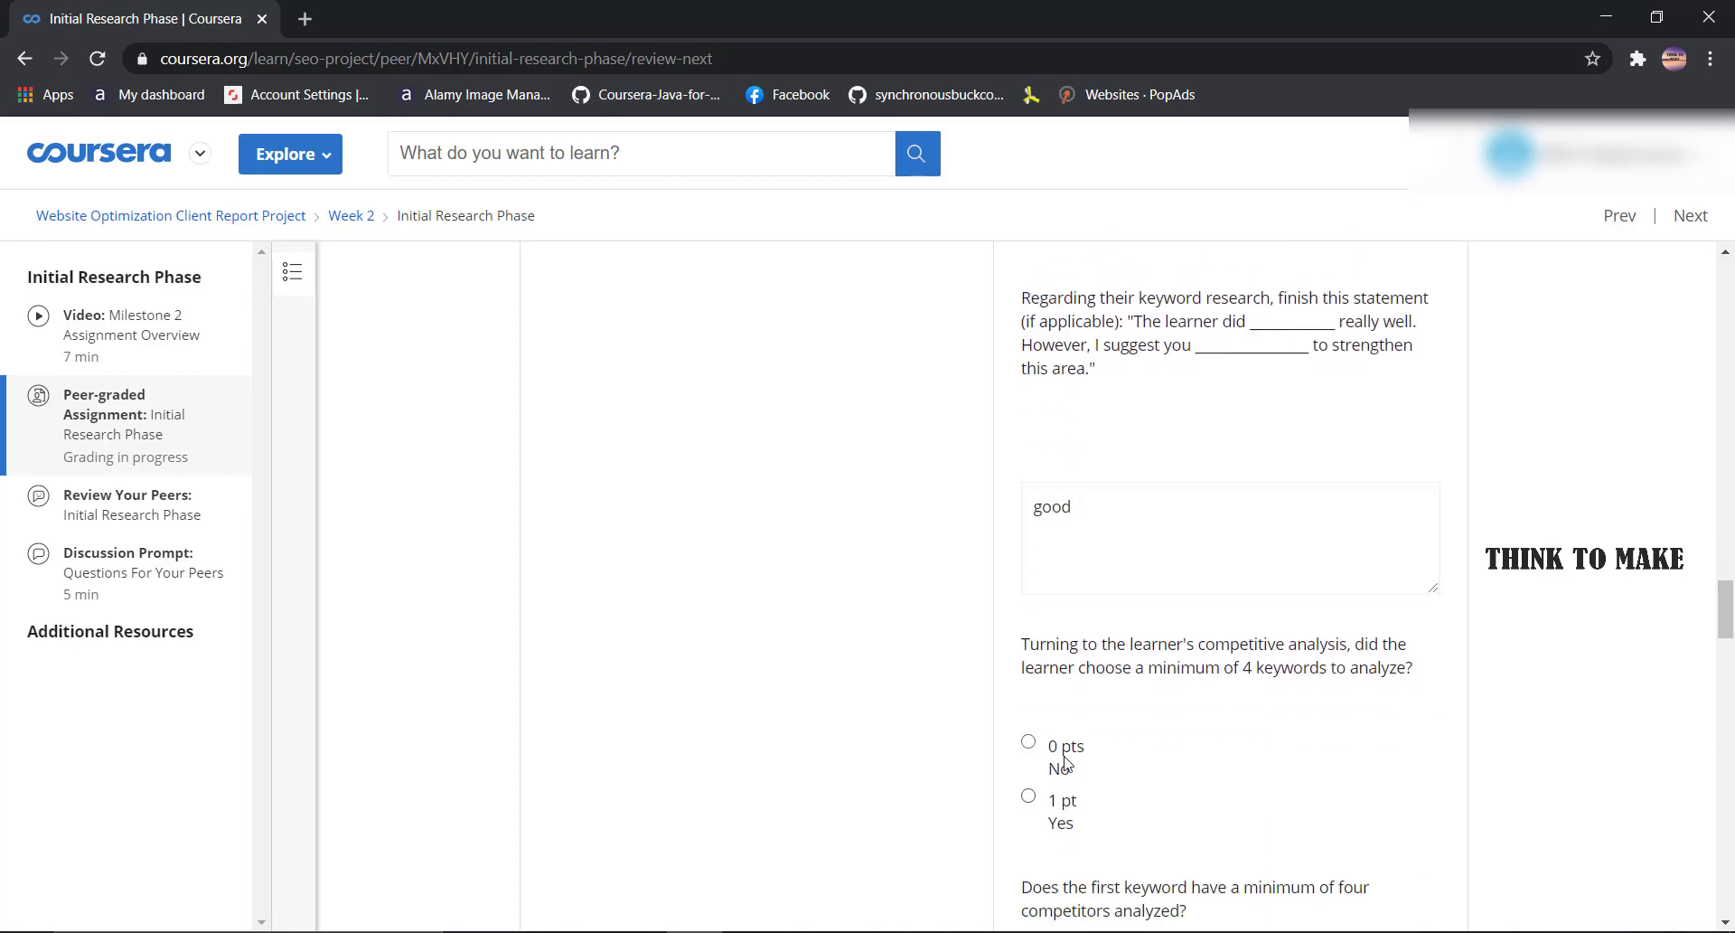
pyautogui.scroll(-1, 1075, 763)
pyautogui.scroll(-2, 1056, 758)
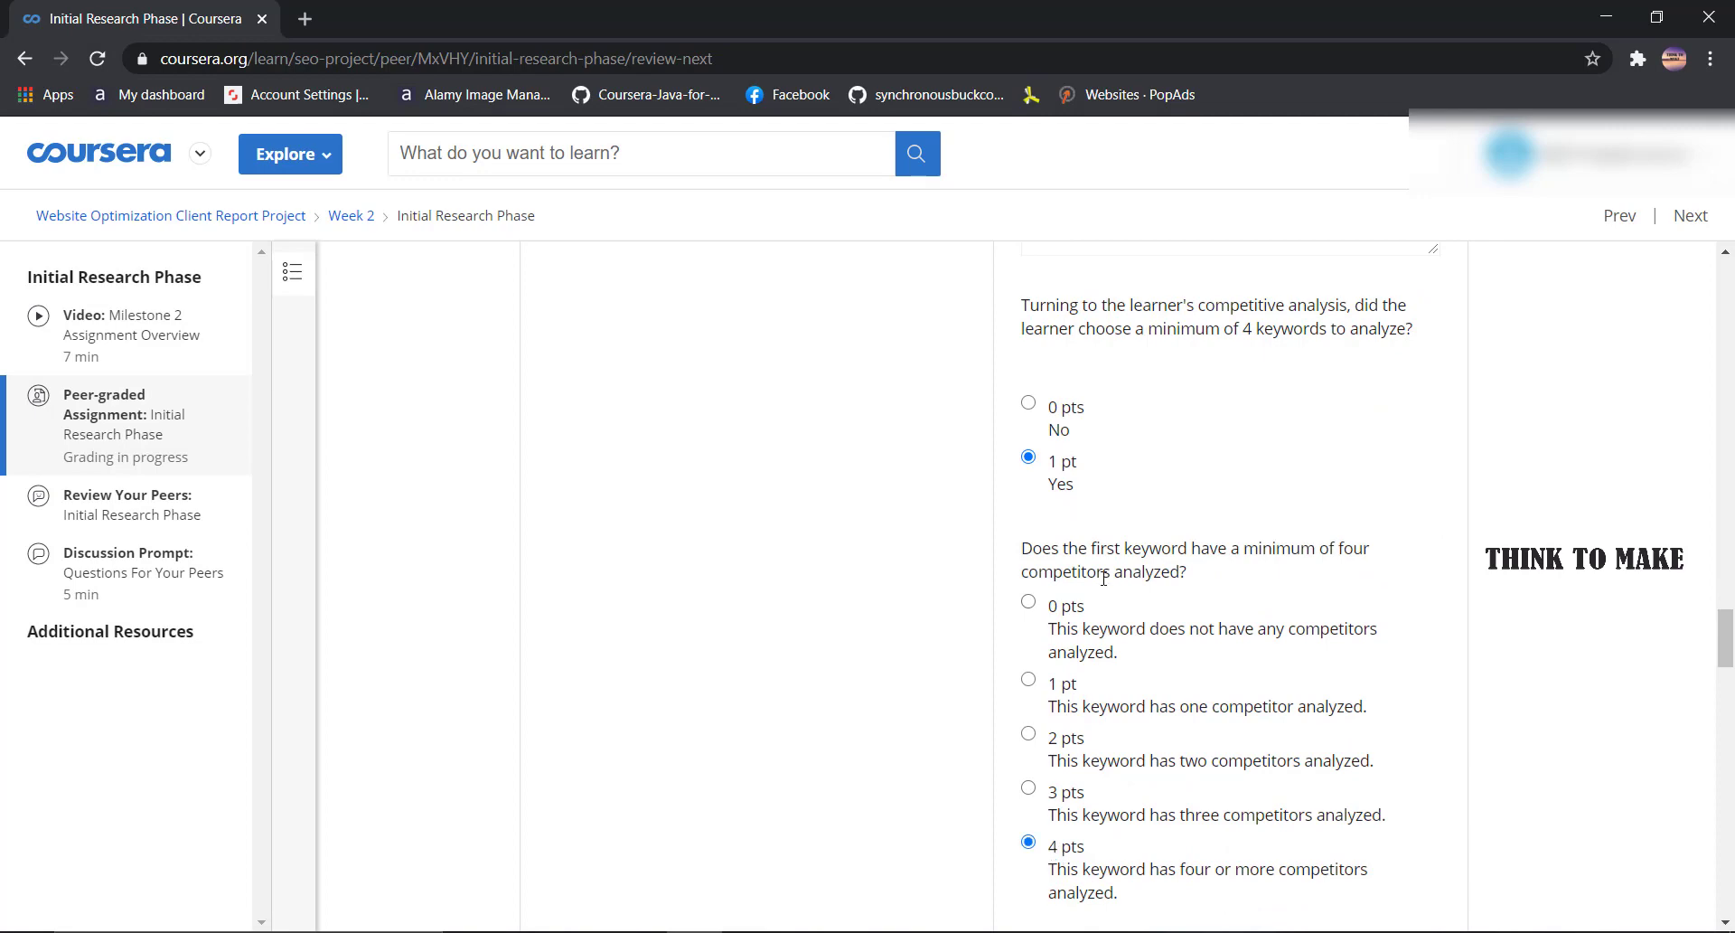
pyautogui.scroll(-4, 1104, 578)
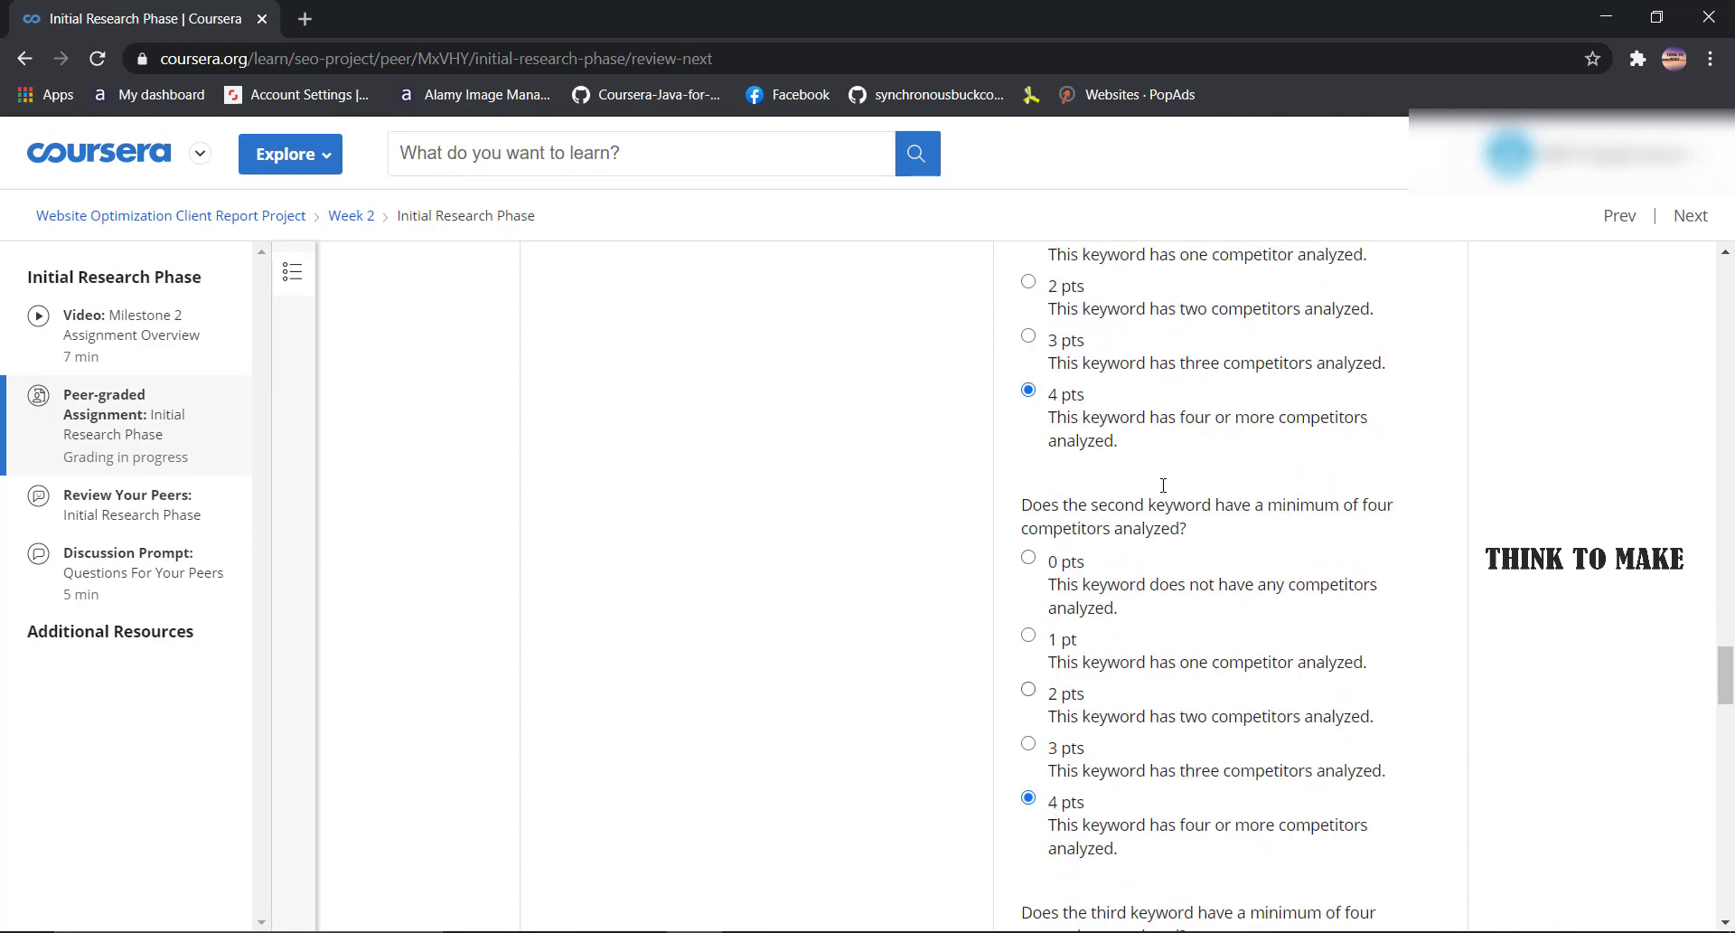
pyautogui.scroll(-6, 1164, 485)
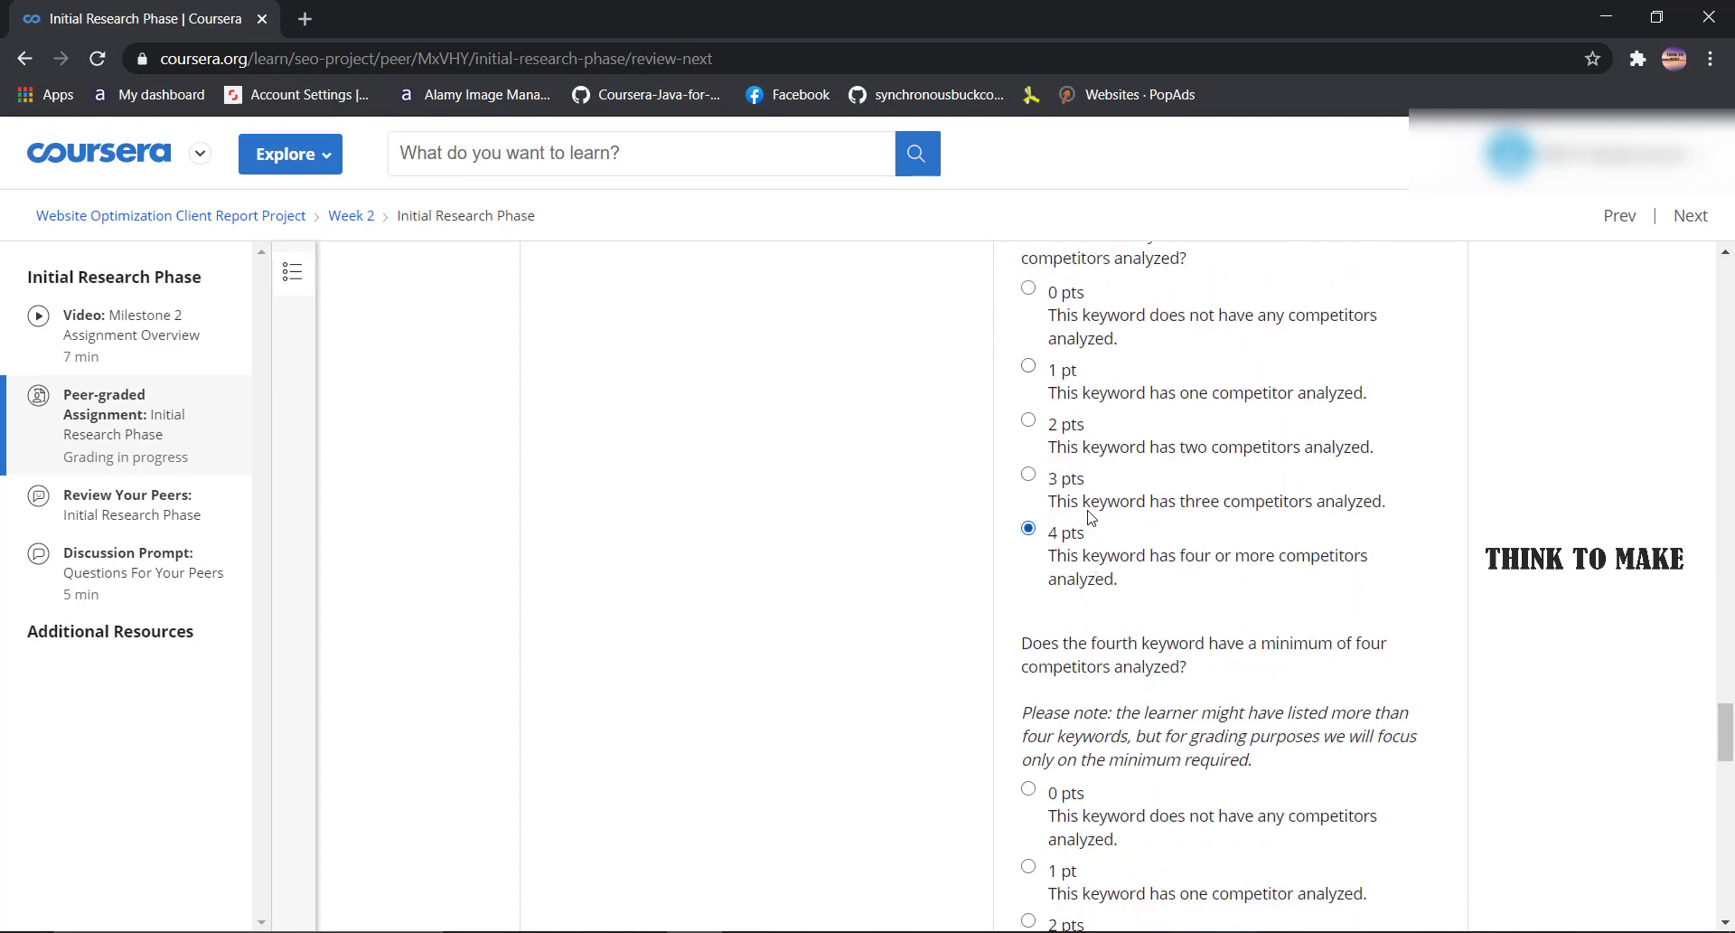
pyautogui.scroll(-4, 1089, 515)
pyautogui.scroll(-6, 1098, 498)
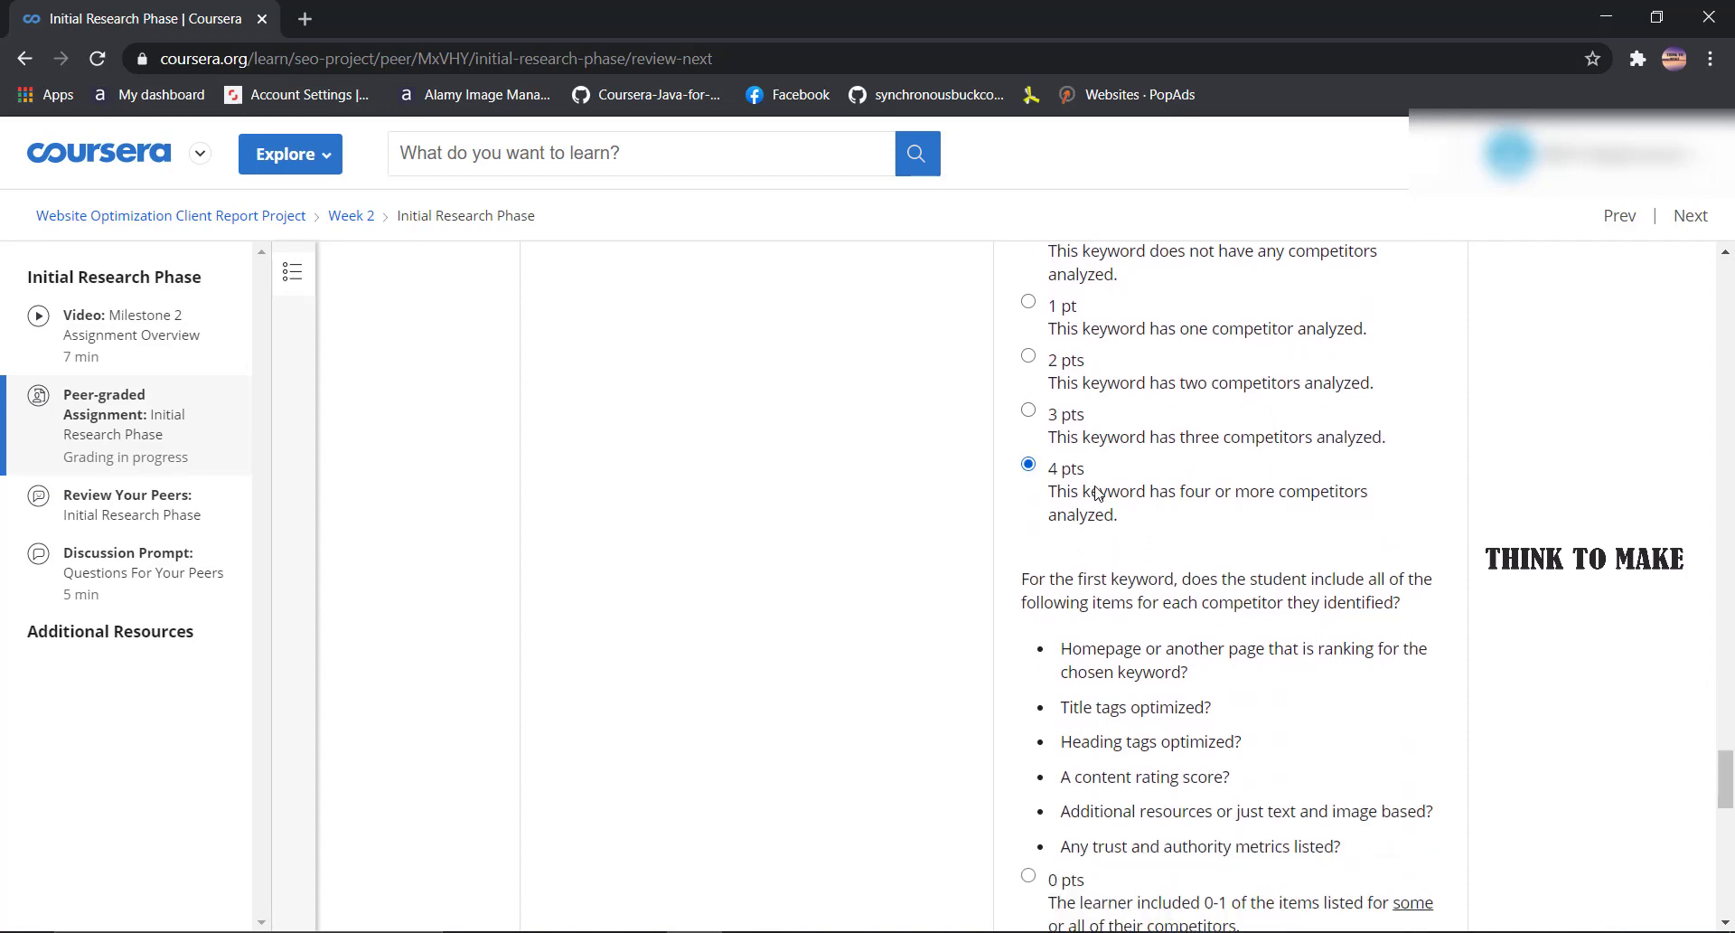
# - Give the second submission 6 pts for the items included per competitor, fill in the competitive analysis comment, and submit the review
pyautogui.scroll(-2, 1081, 511)
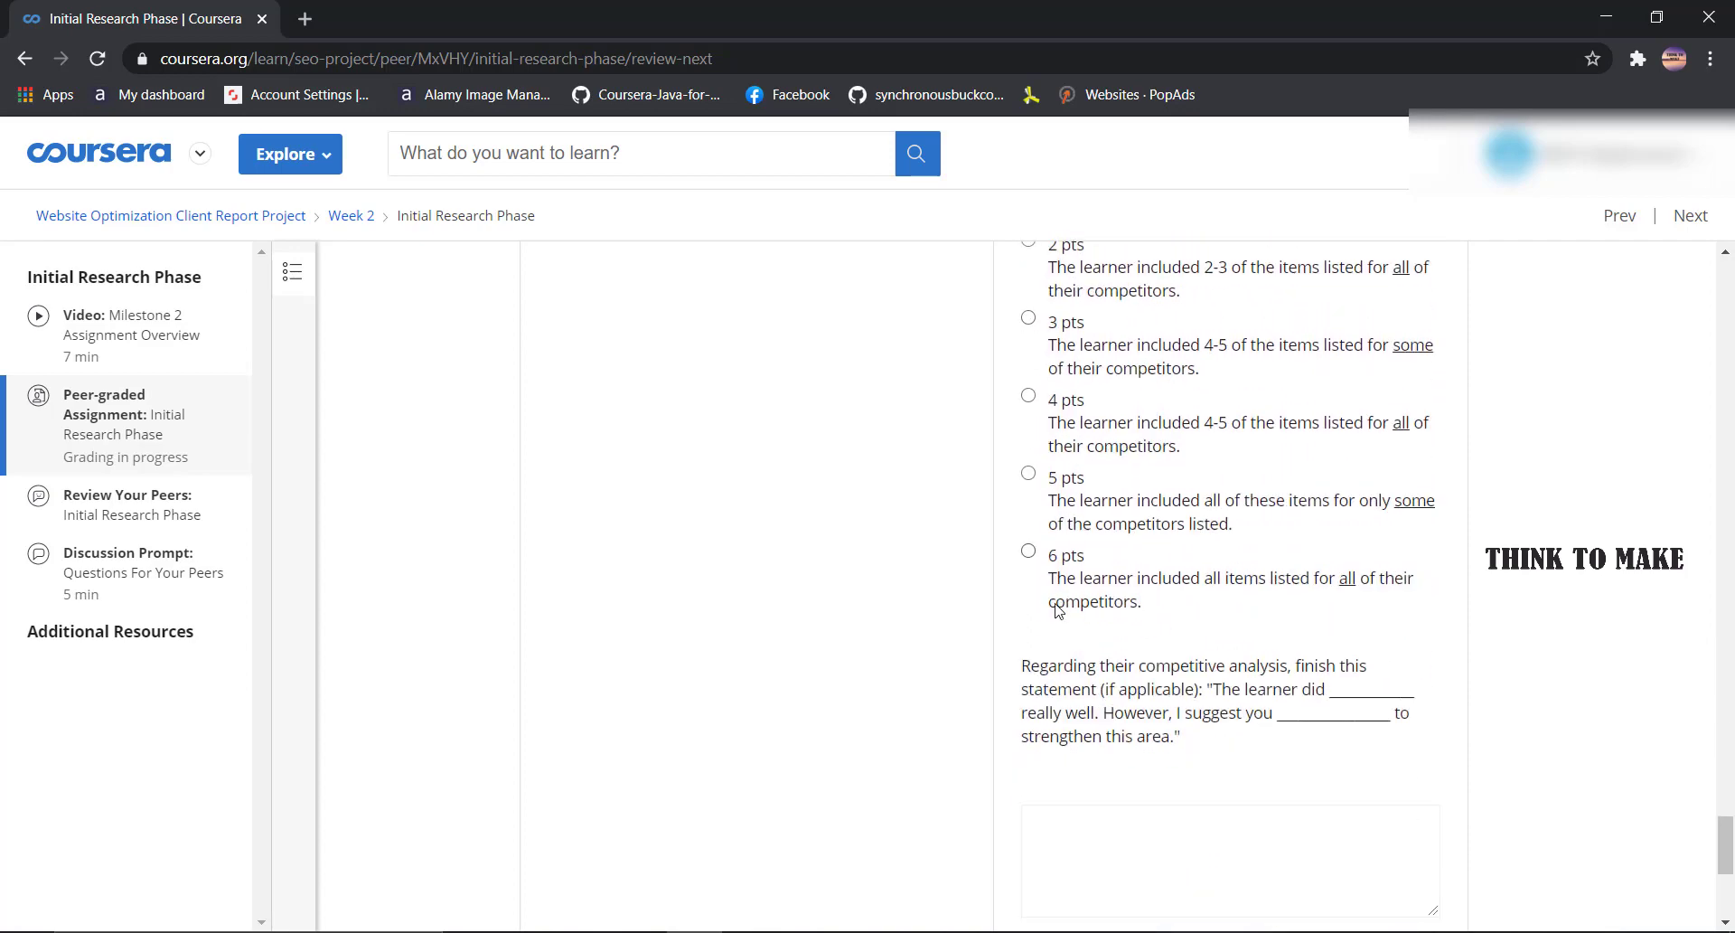
pyautogui.scroll(-5, 1075, 556)
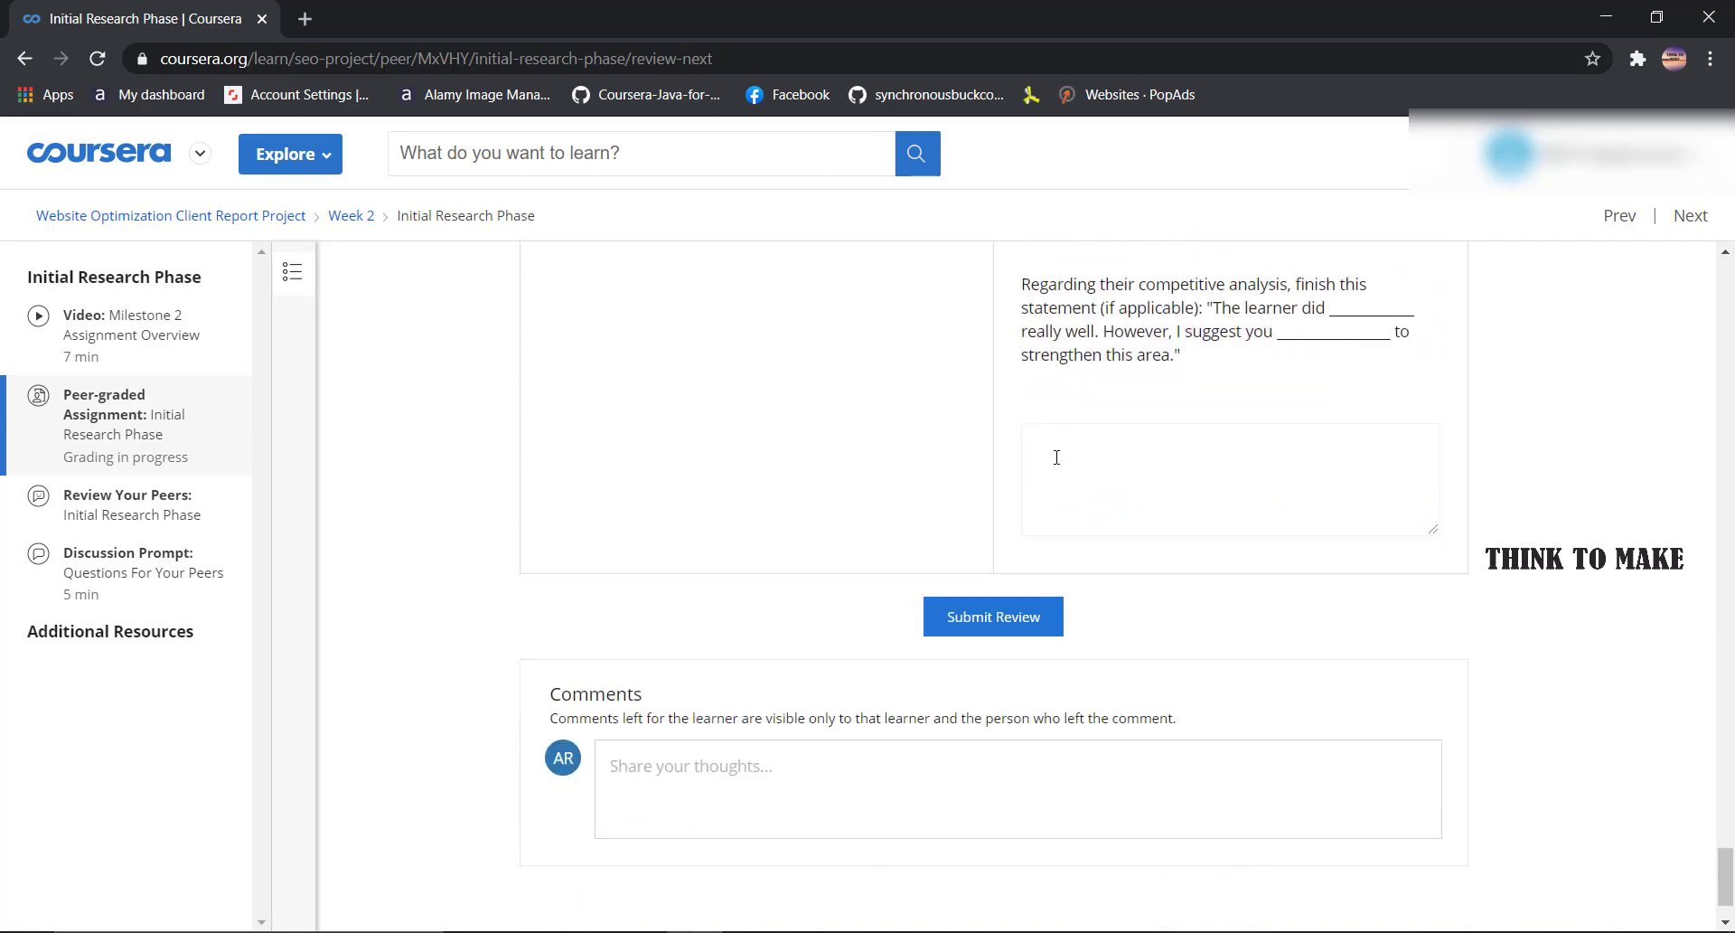
pyautogui.click(1074, 380)
pyautogui.click(1051, 546)
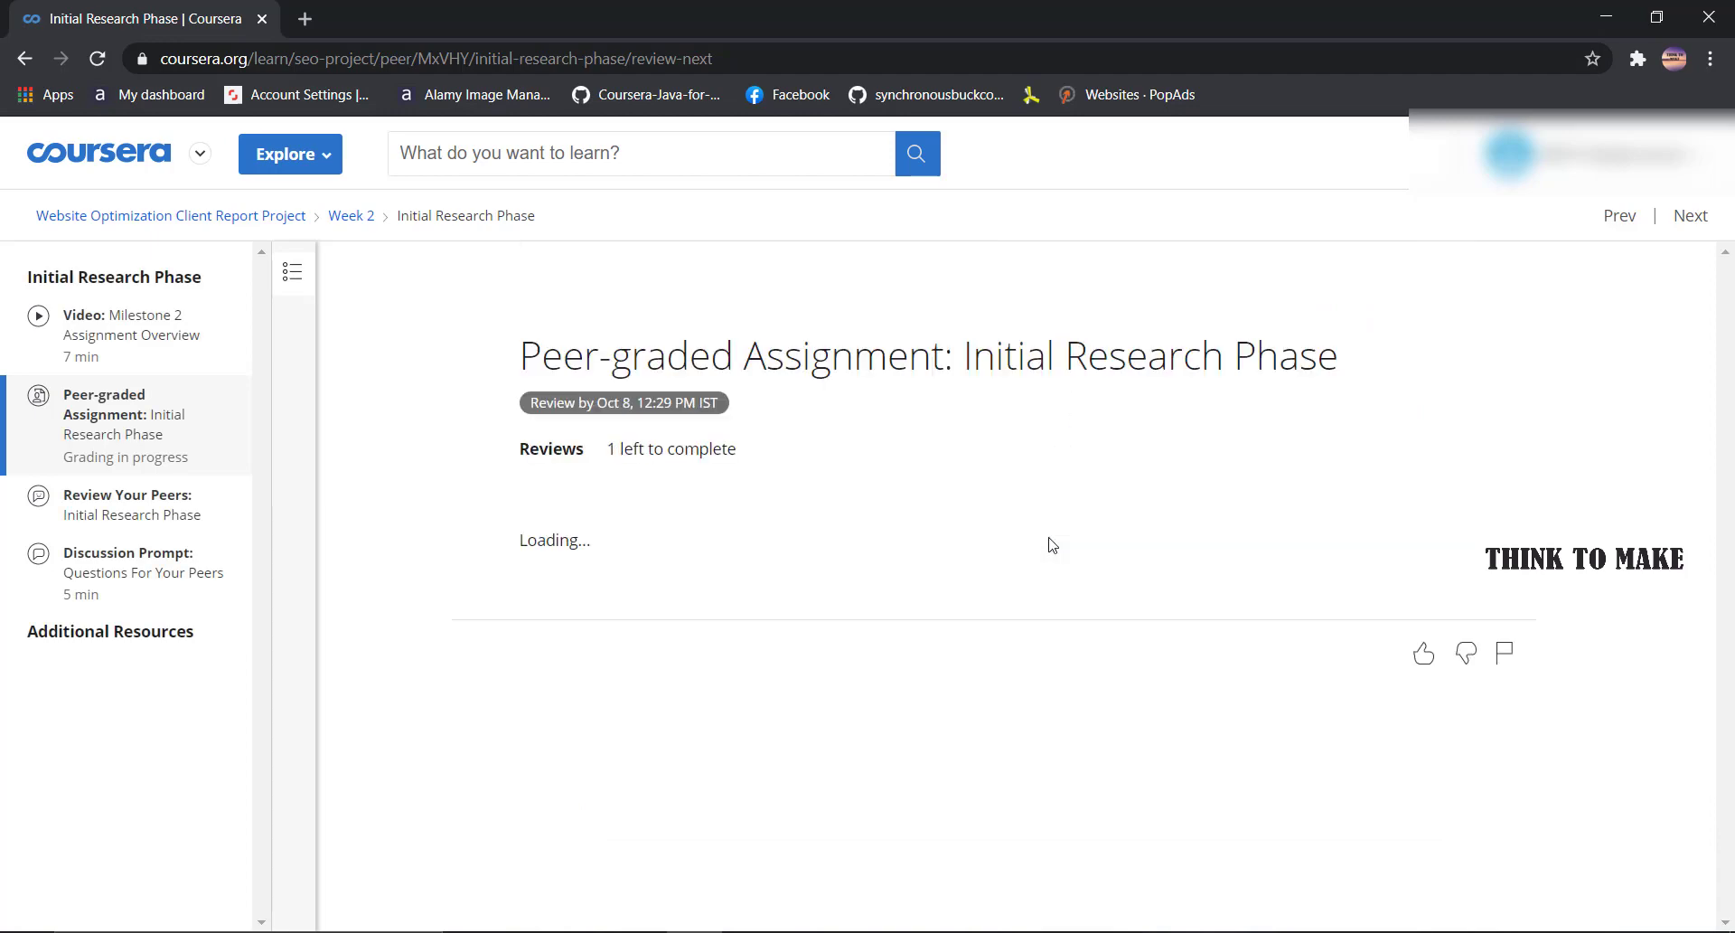
# - Grade the third submission's persona section with 1 pt for each Yes/No question and 4 pts for the answered questions, and comment on the persona
pyautogui.scroll(-3, 1066, 542)
pyautogui.click(1059, 549)
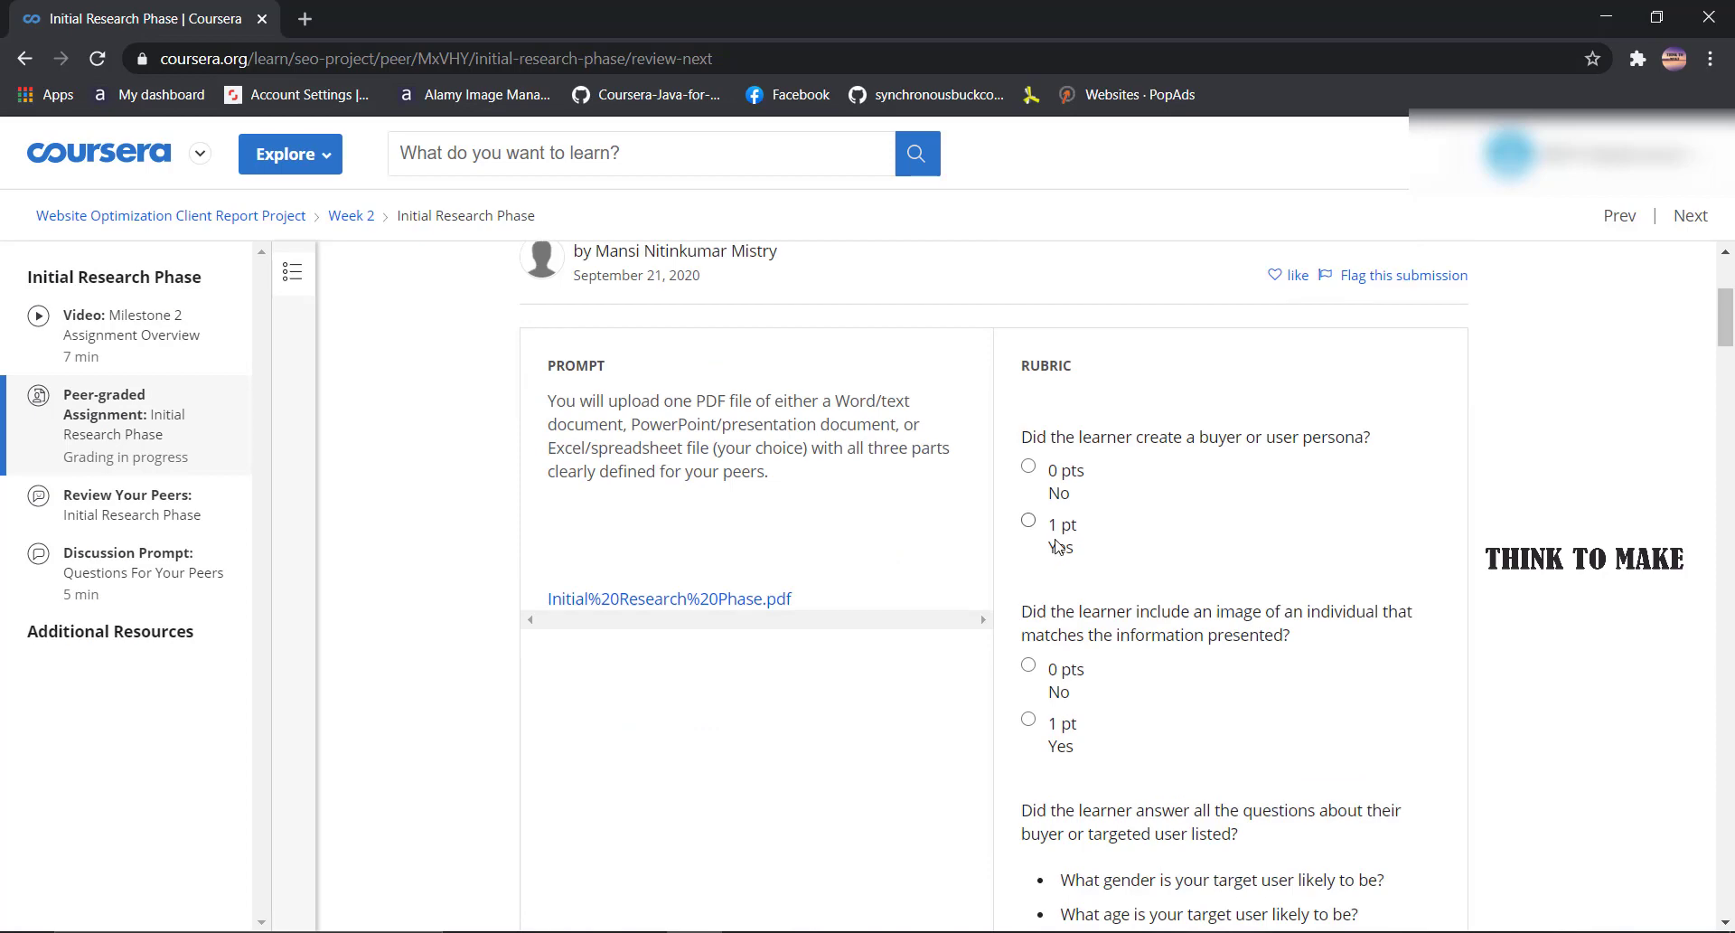
pyautogui.scroll(-1, 1059, 544)
pyautogui.scroll(-1, 1059, 542)
pyautogui.scroll(-10, 1067, 544)
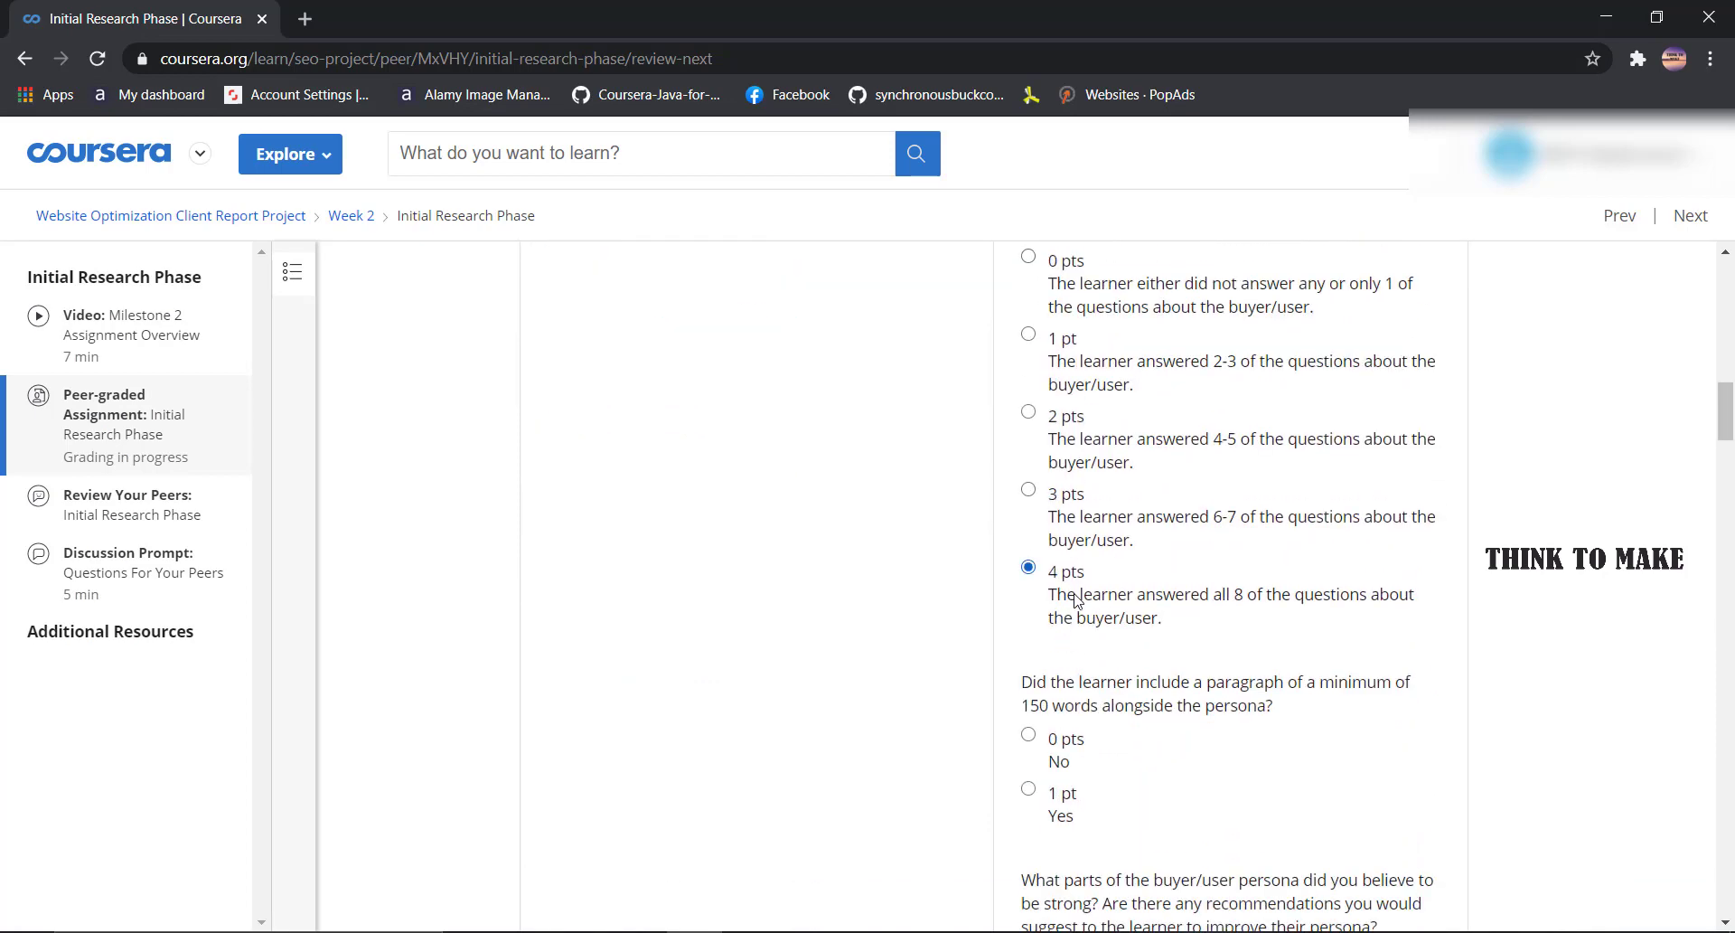
pyautogui.scroll(-3, 1076, 596)
pyautogui.scroll(-3, 1062, 583)
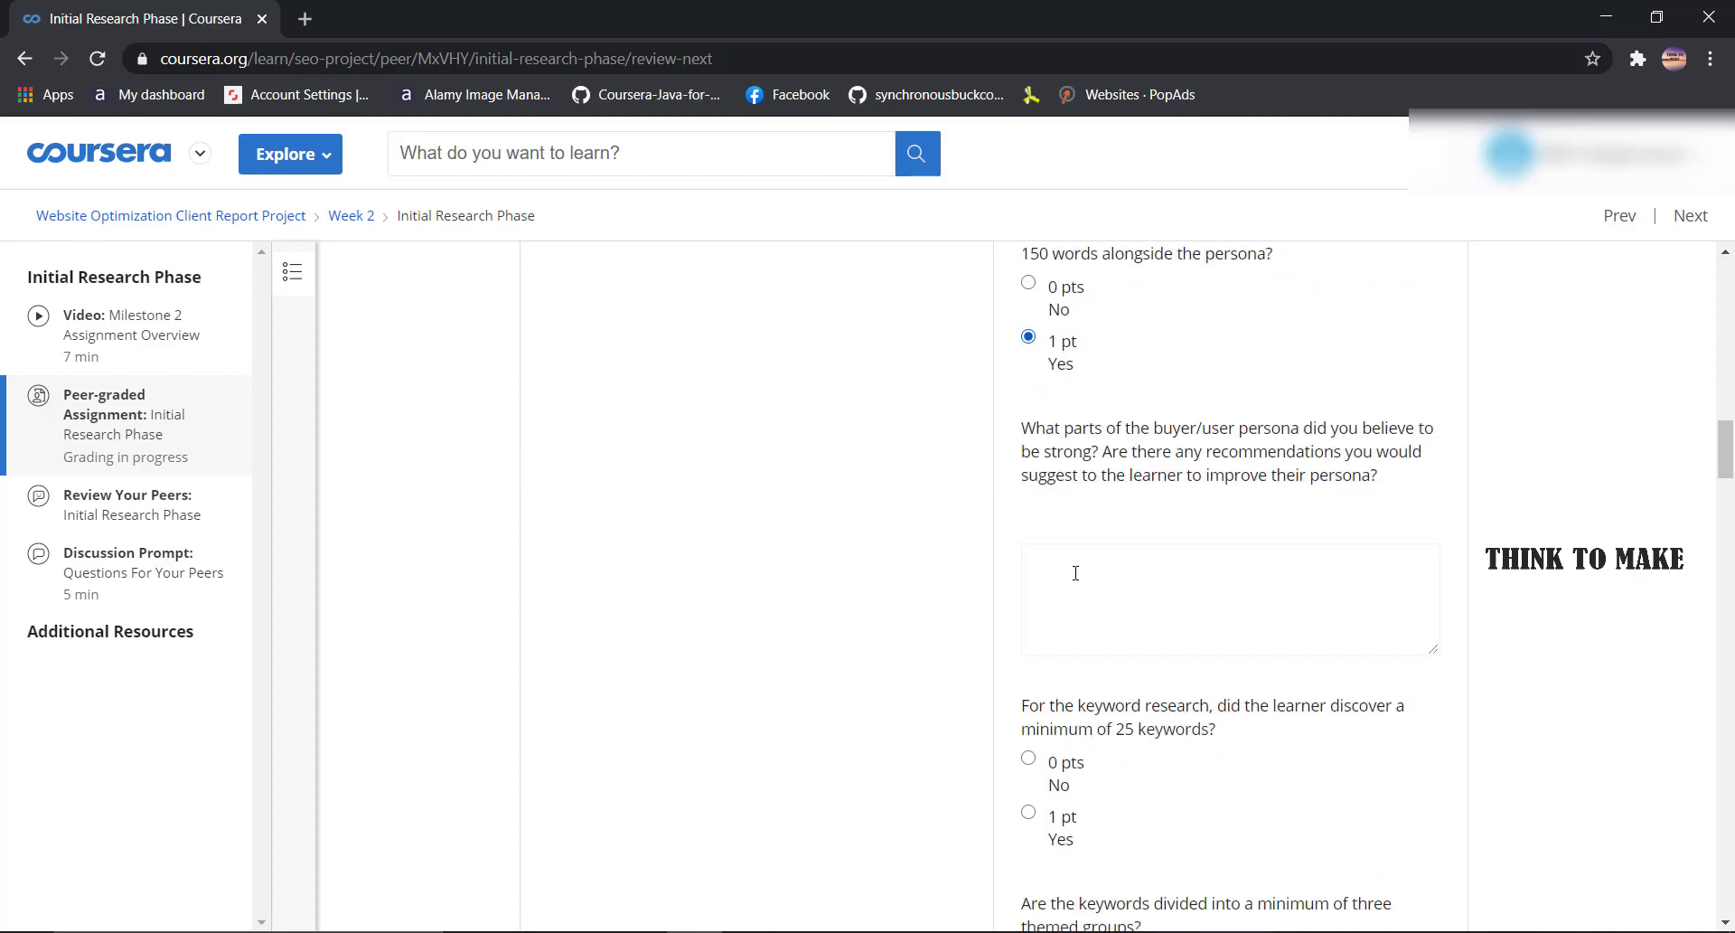
pyautogui.click(1085, 569)
# - Answer Yes to the third submission's 25 keywords, three themed groups, long-tail section and long-tail questions criteria
pyautogui.scroll(-5, 1085, 569)
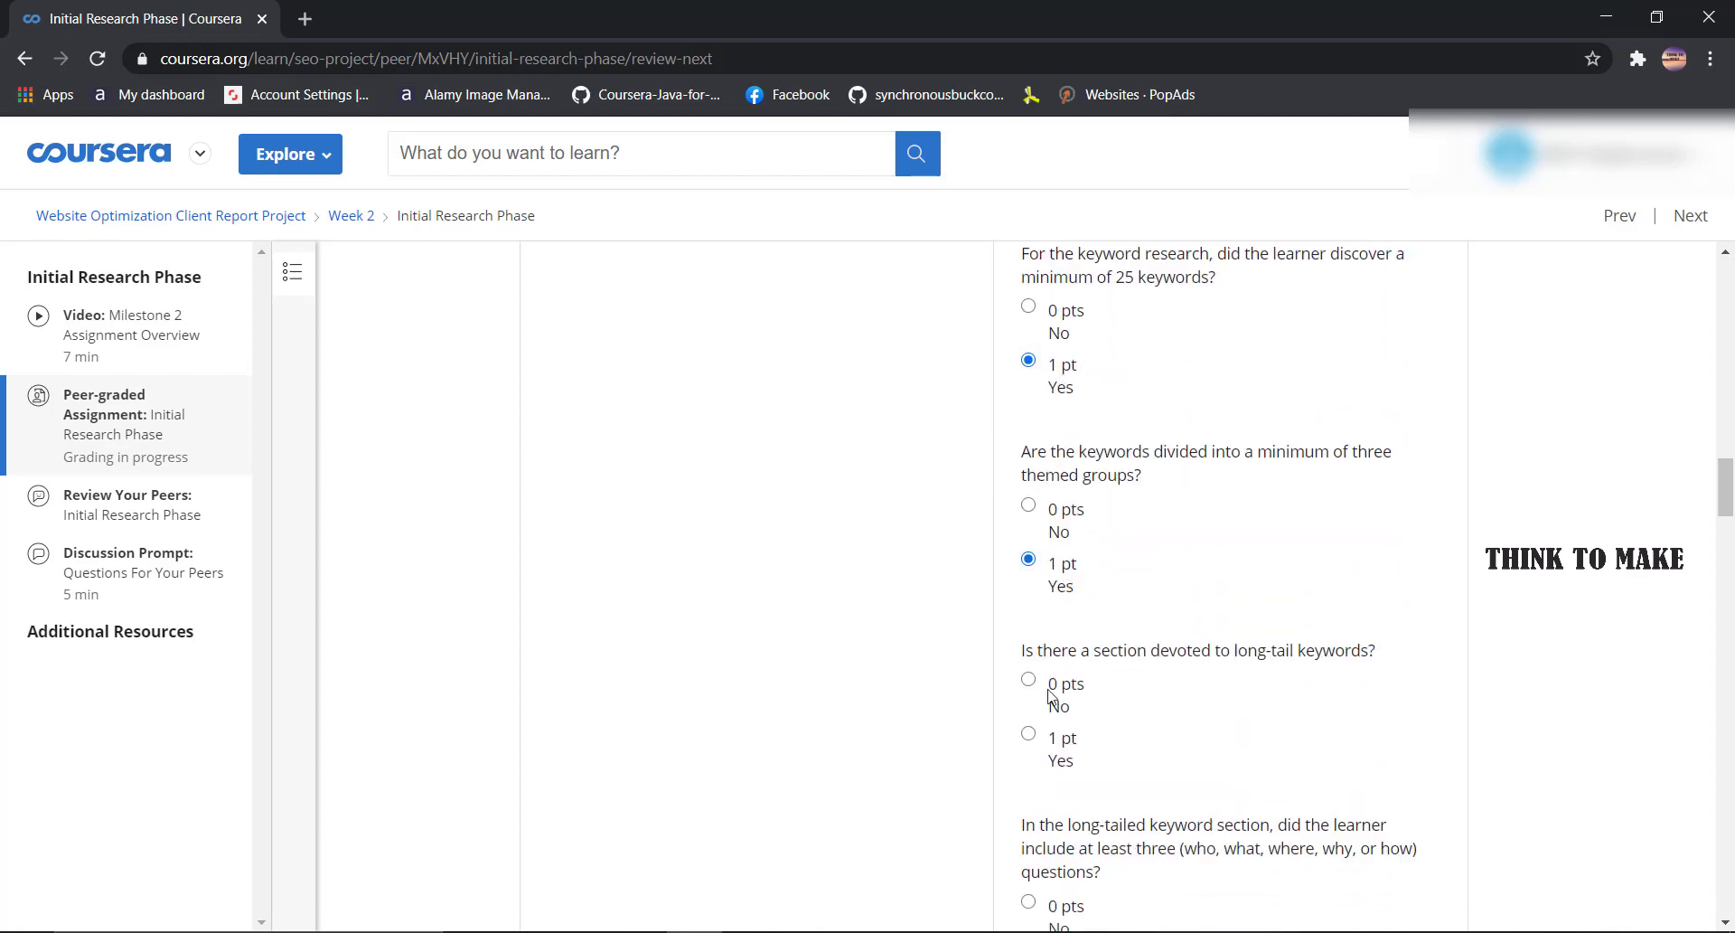
pyautogui.click(1044, 739)
pyautogui.scroll(-3, 1119, 499)
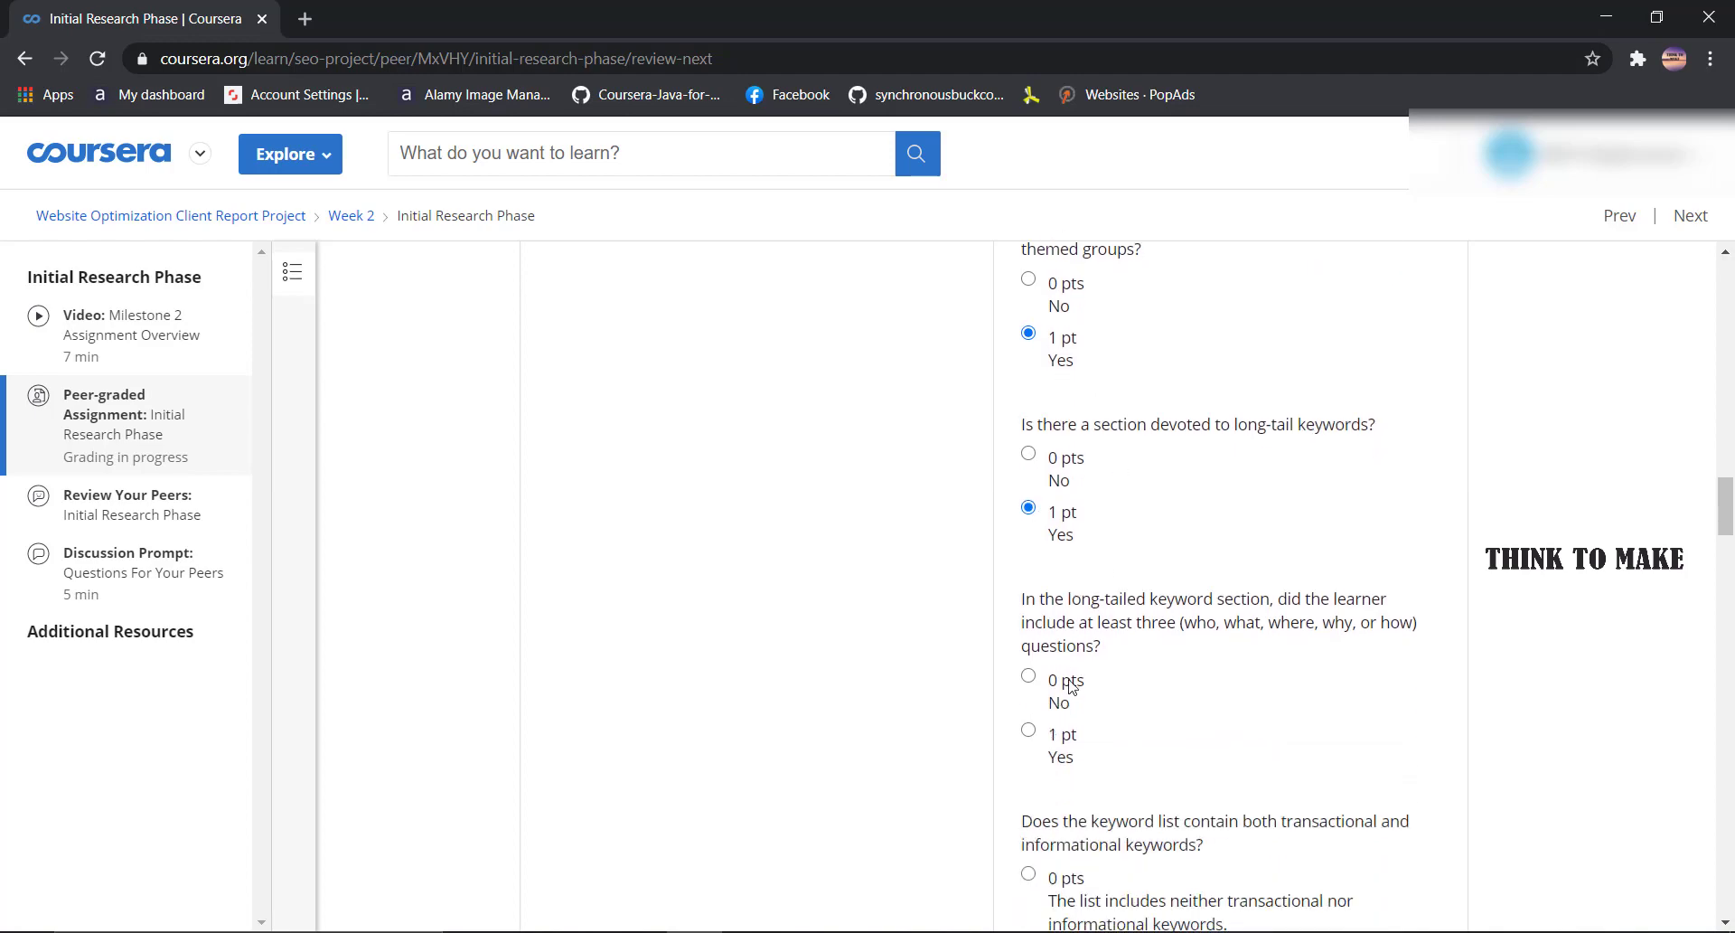
pyautogui.scroll(-5, 1062, 669)
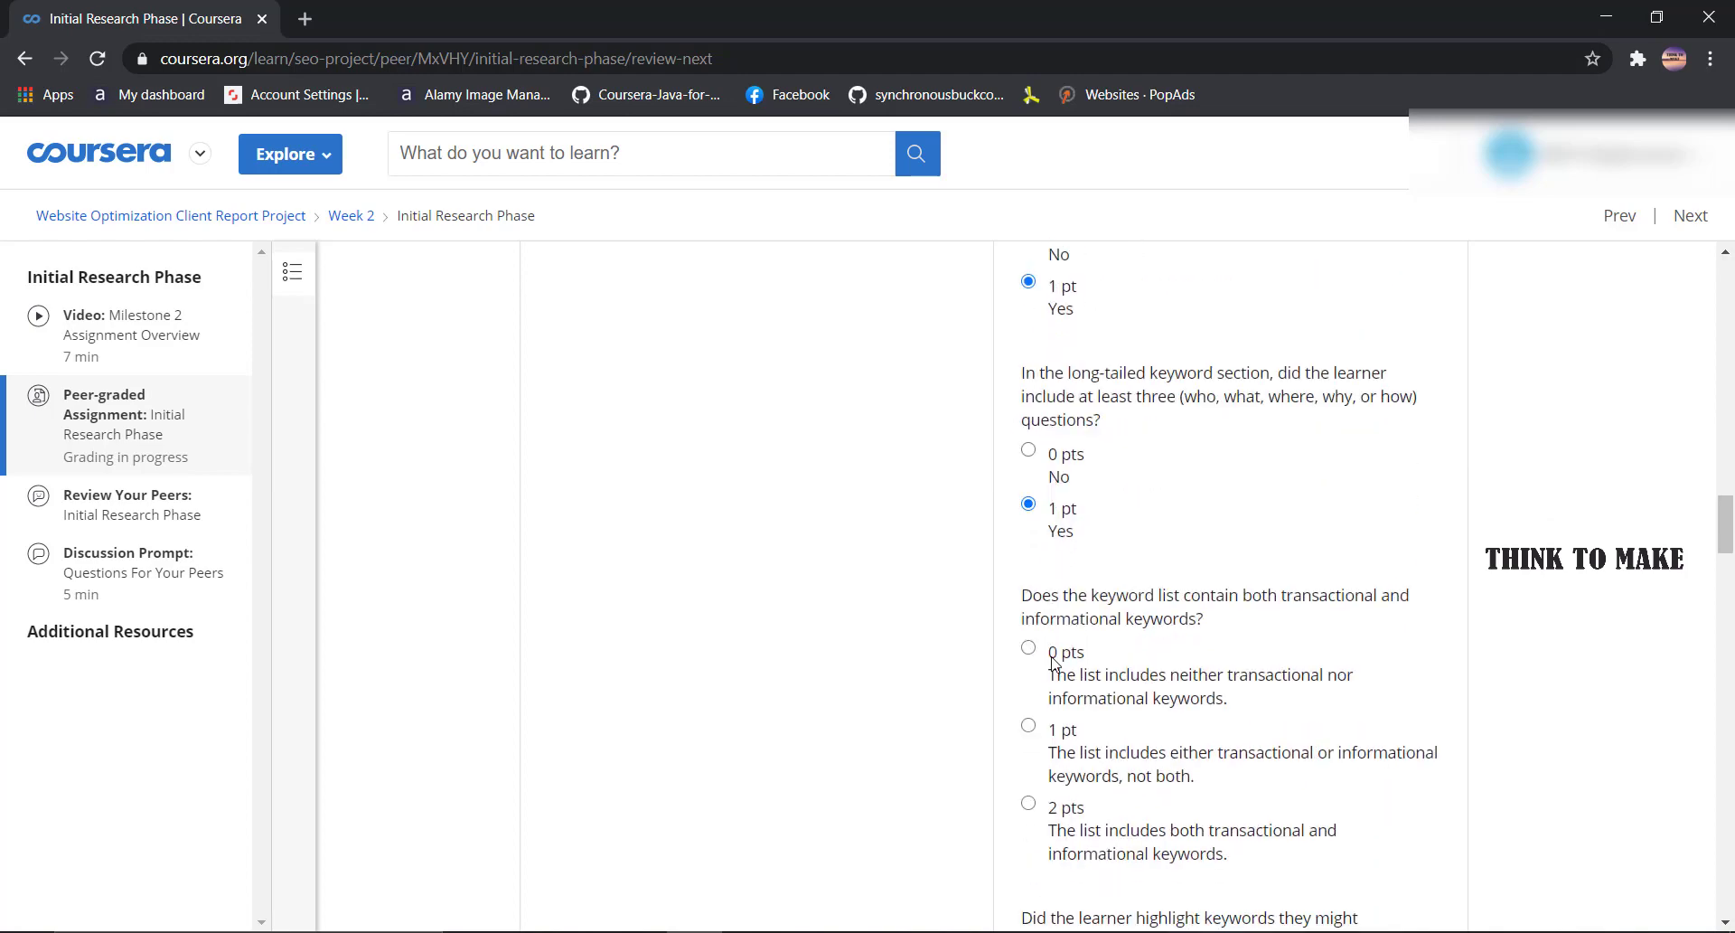
# - Give the third submission 2 pts for both keyword types, answer Yes on highlighted keywords and their notes, and comment "good" on the keyword research
pyautogui.scroll(-3, 1059, 633)
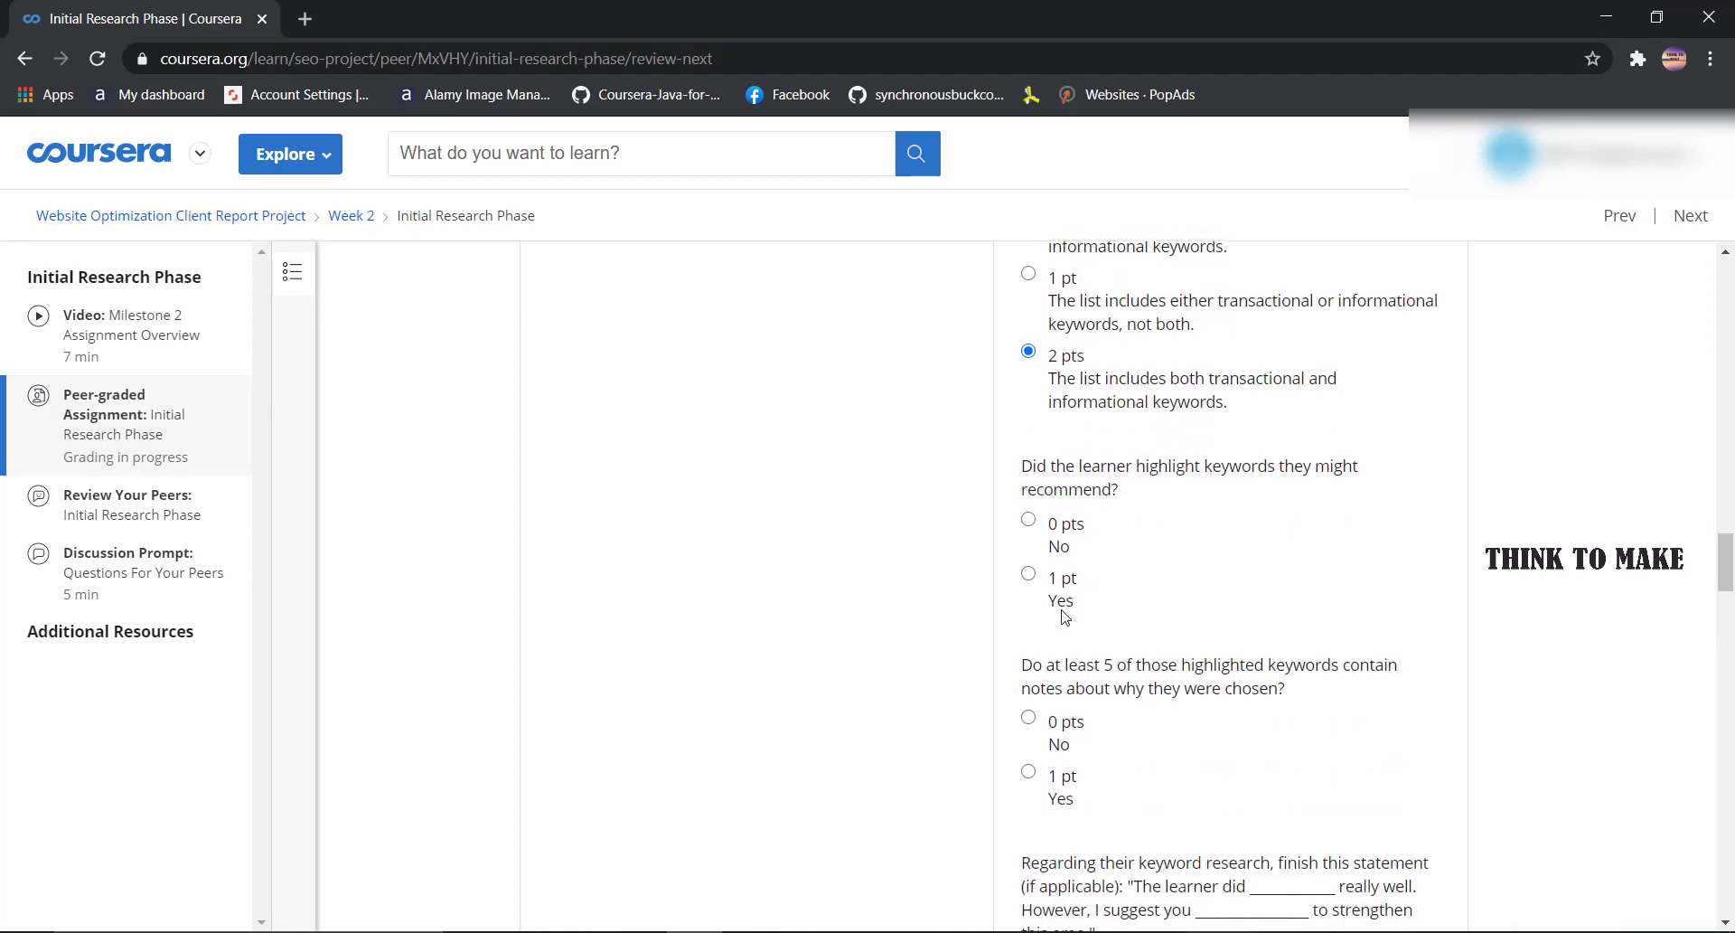
pyautogui.click(1058, 587)
pyautogui.scroll(-1, 1060, 632)
pyautogui.click(1059, 678)
pyautogui.scroll(-3, 1062, 669)
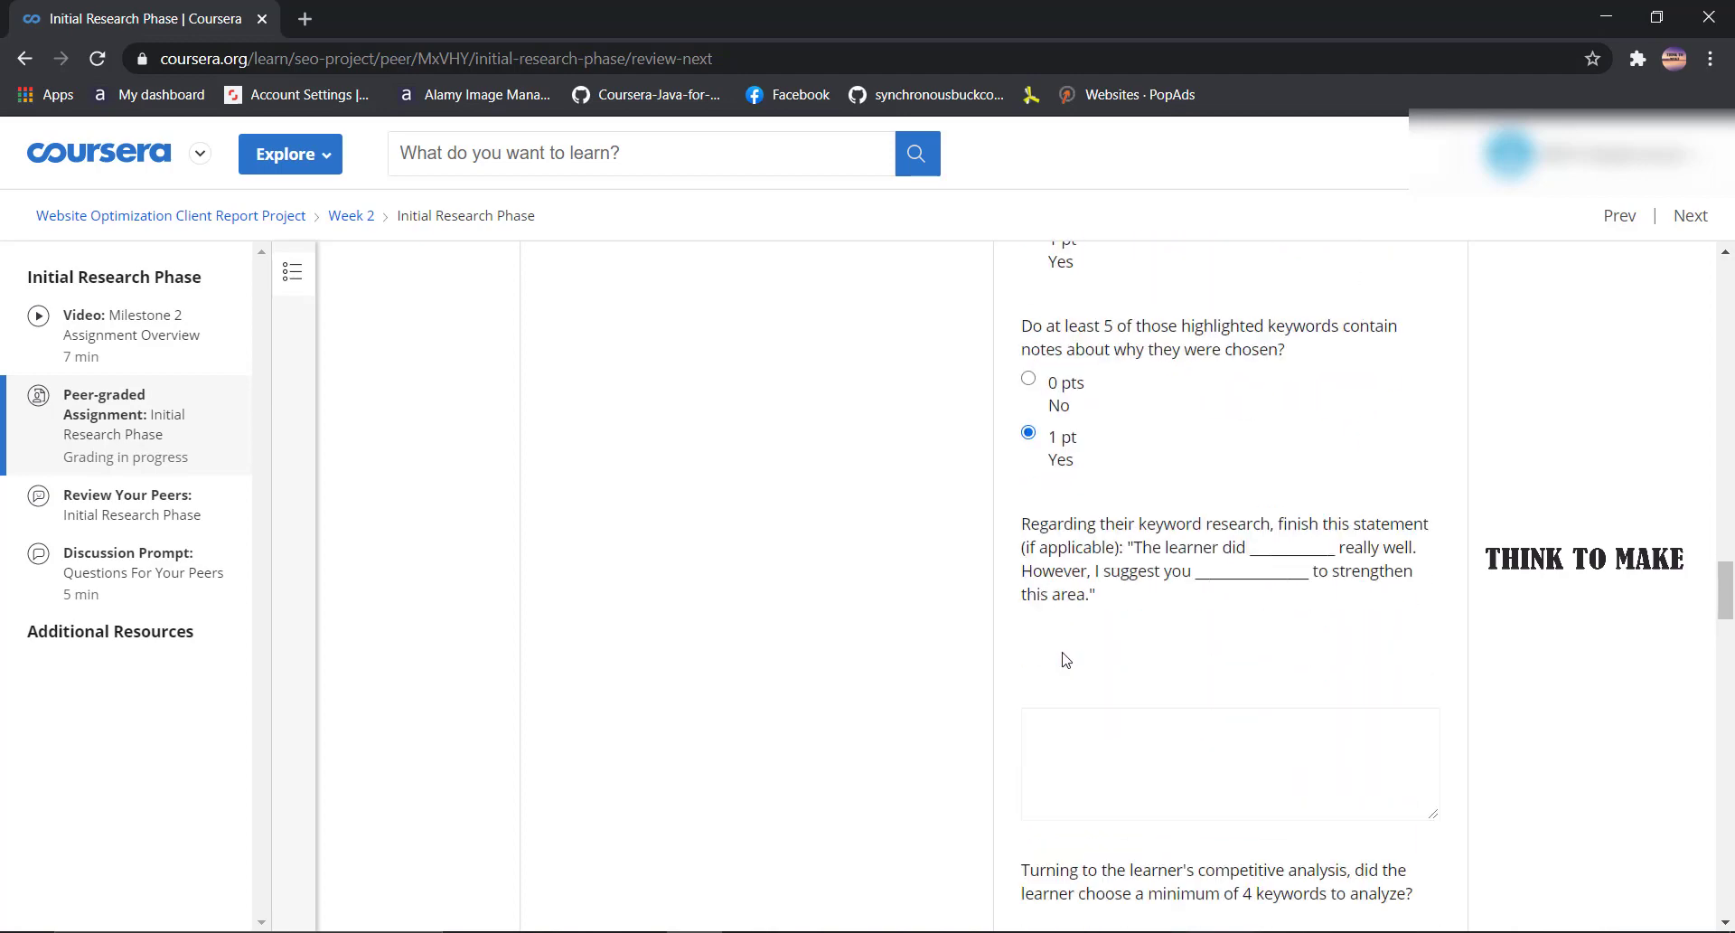
pyautogui.click(1065, 737)
pyautogui.write('good')
# - Answer Yes on the third submission's minimum of 4 analyzed keywords and give 4 pts for the competitors of each of the four keywords
pyautogui.scroll(-5, 1062, 632)
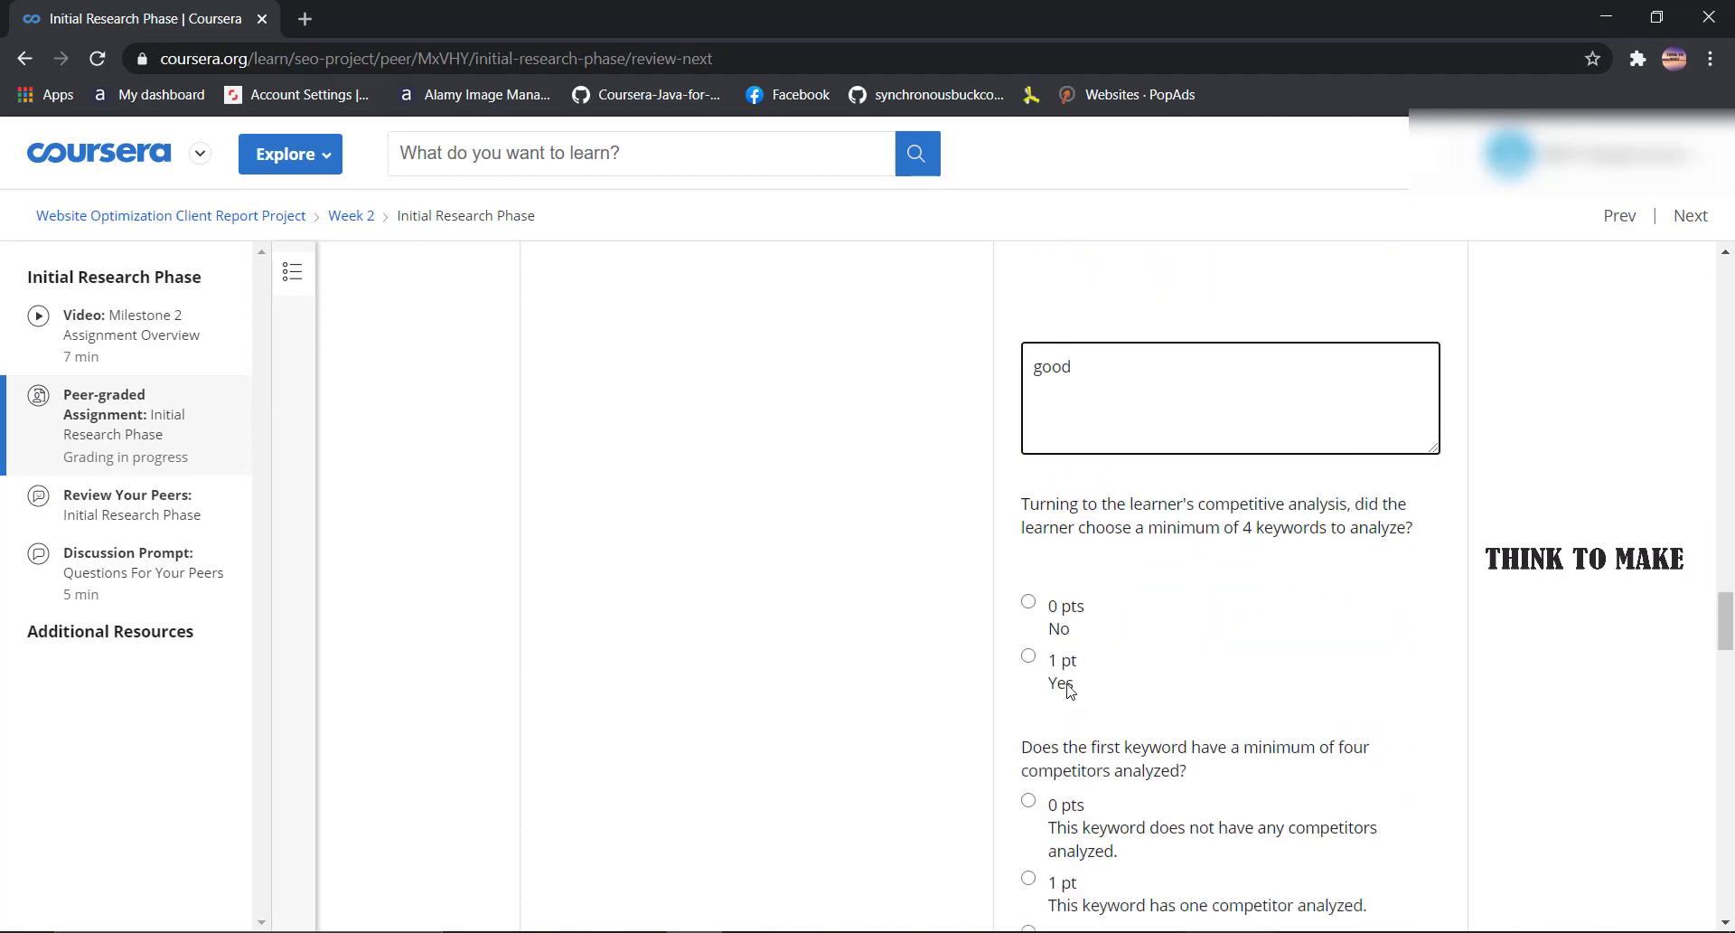
pyautogui.click(1061, 601)
pyautogui.scroll(-4, 1063, 633)
pyautogui.click(1066, 669)
pyautogui.scroll(-3, 1065, 687)
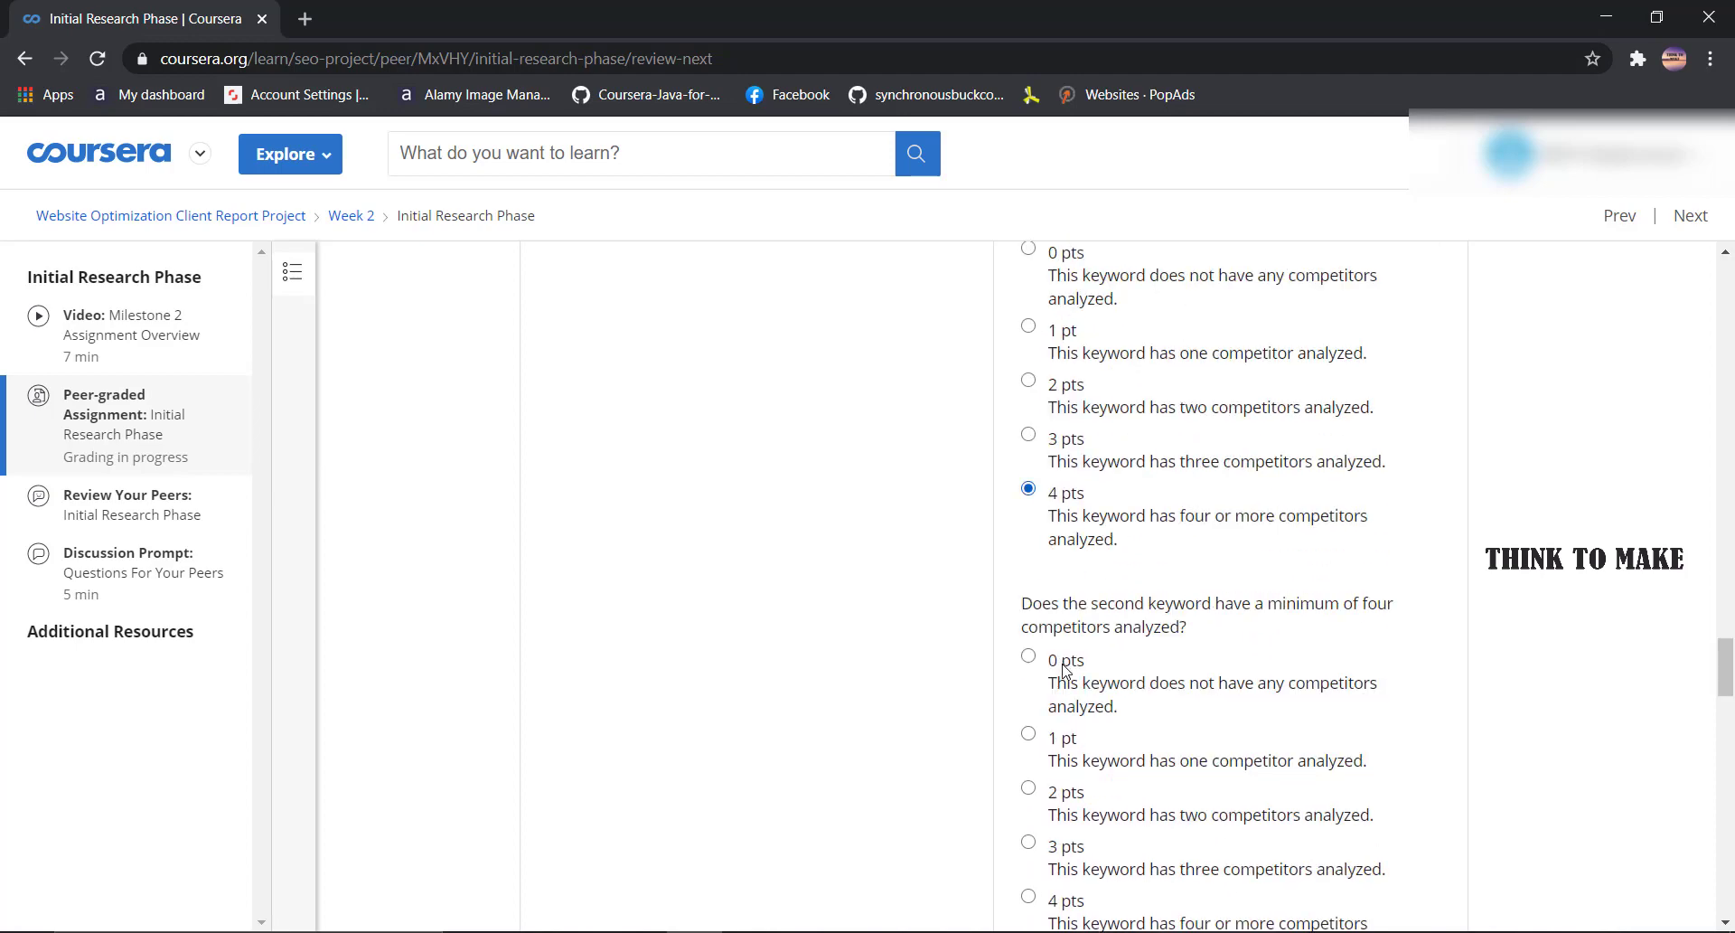
pyautogui.click(1061, 810)
pyautogui.scroll(-6, 1062, 723)
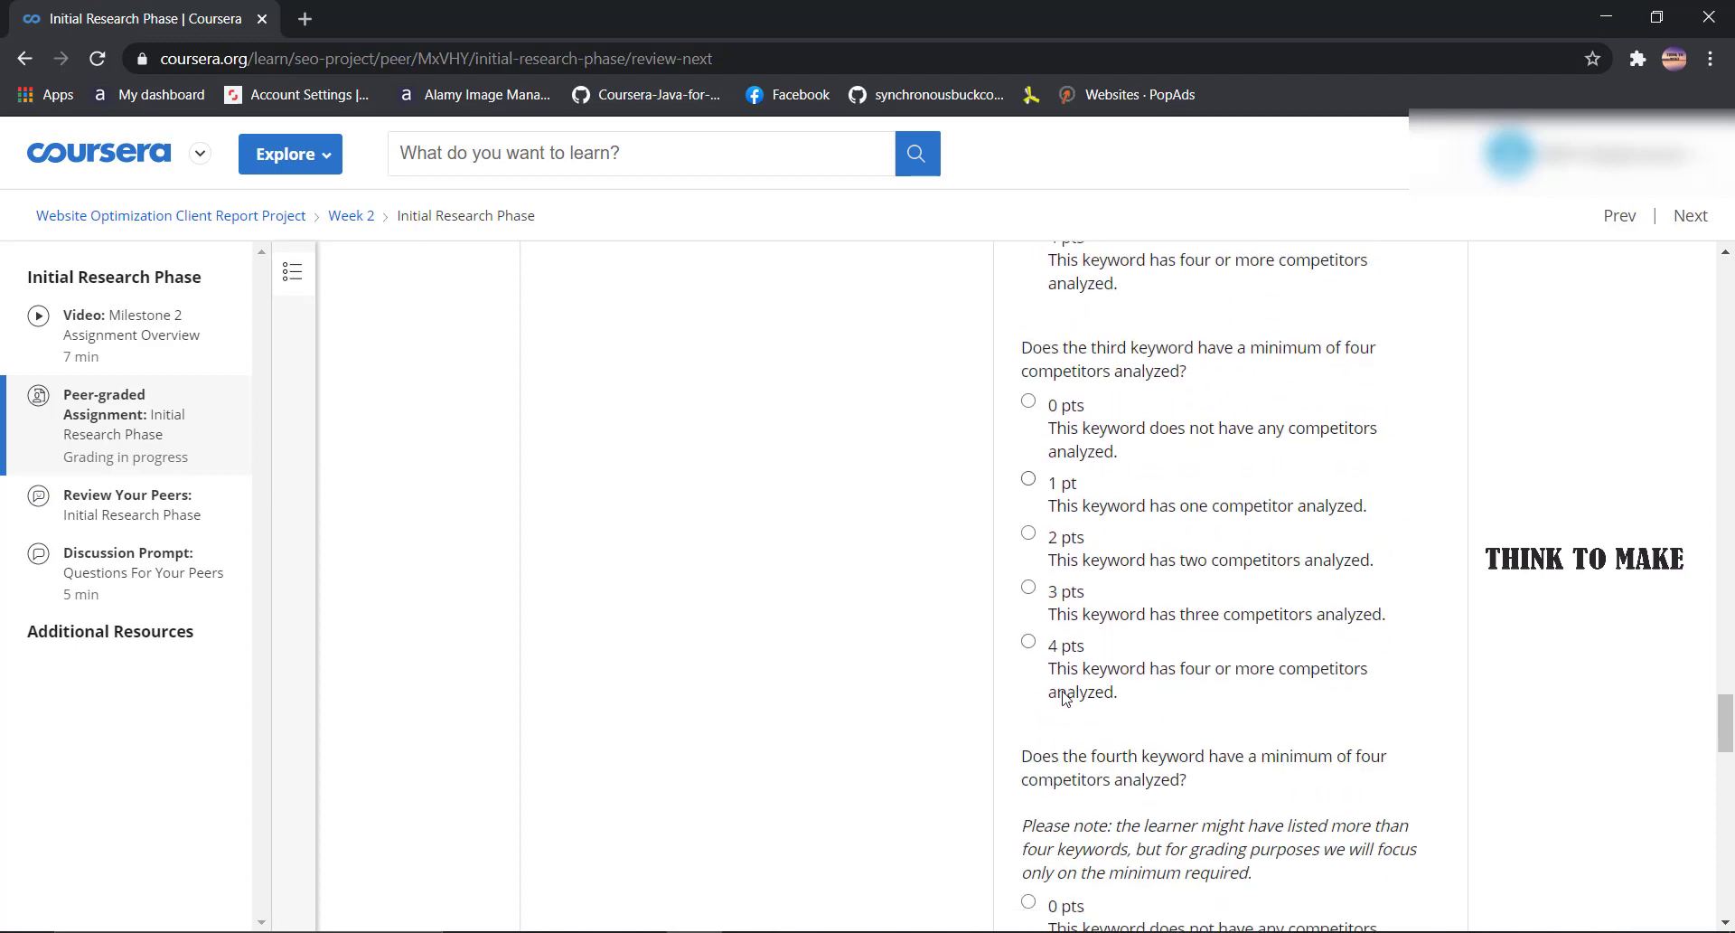
pyautogui.scroll(-5, 1070, 672)
pyautogui.click(1065, 703)
pyautogui.scroll(-7, 1065, 714)
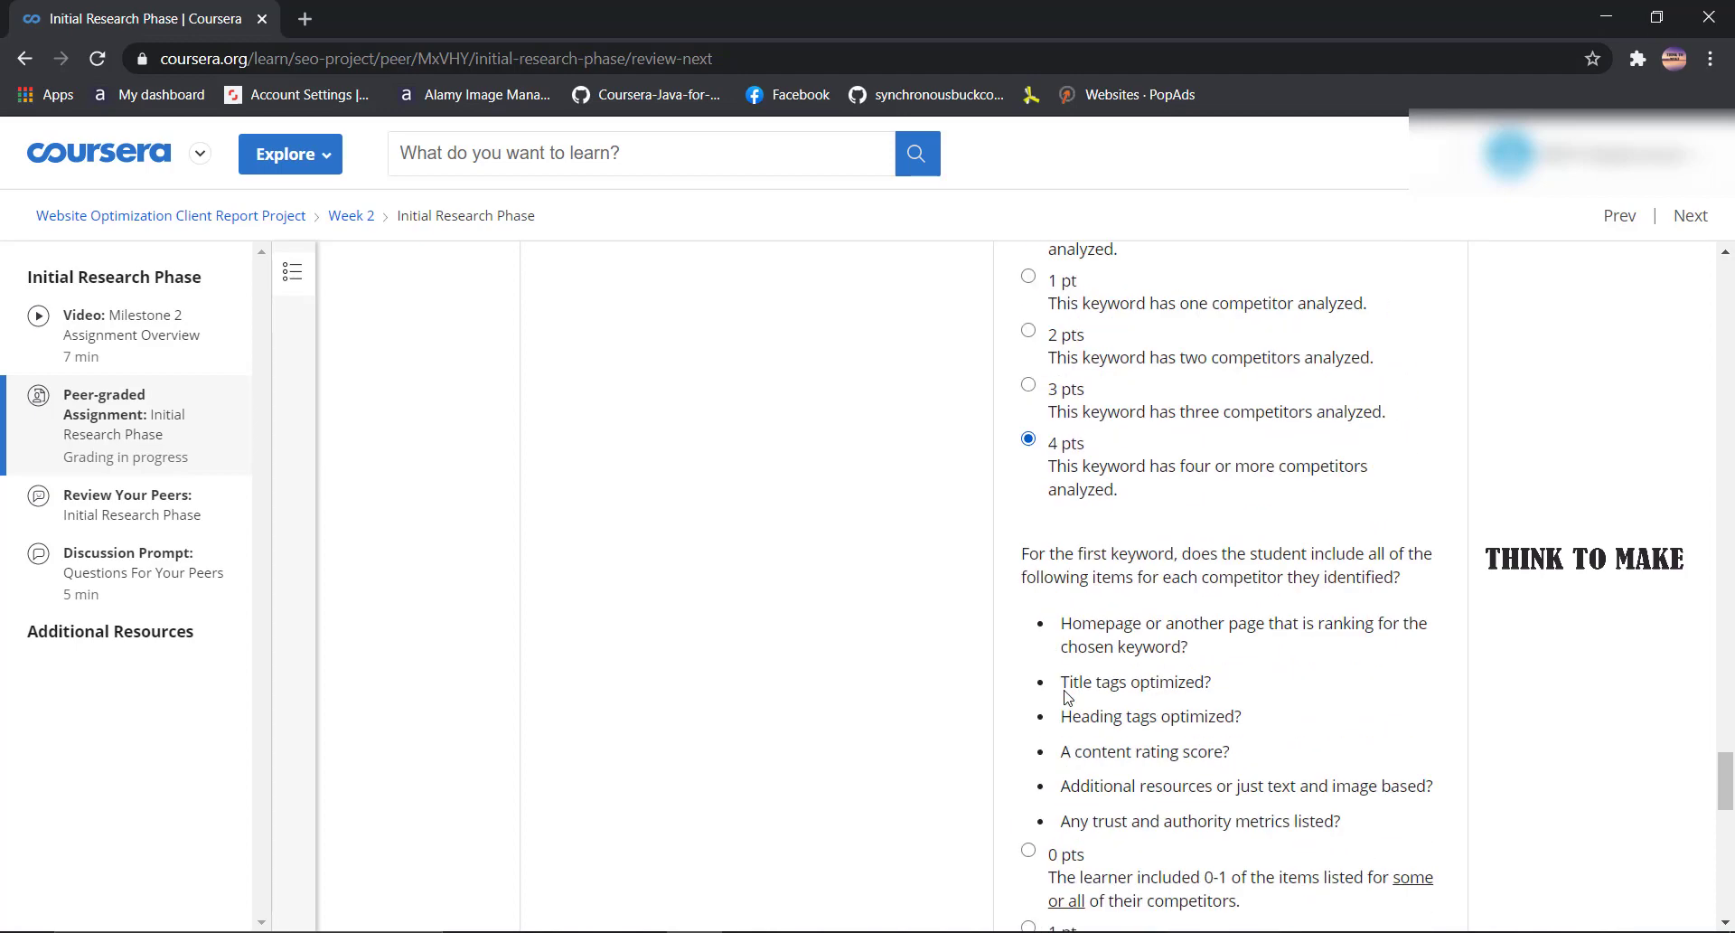
# - Give the third submission 6 pts for the items included per competitor, comment "good" on the competitive analysis, and submit the review
pyautogui.scroll(-4, 1065, 739)
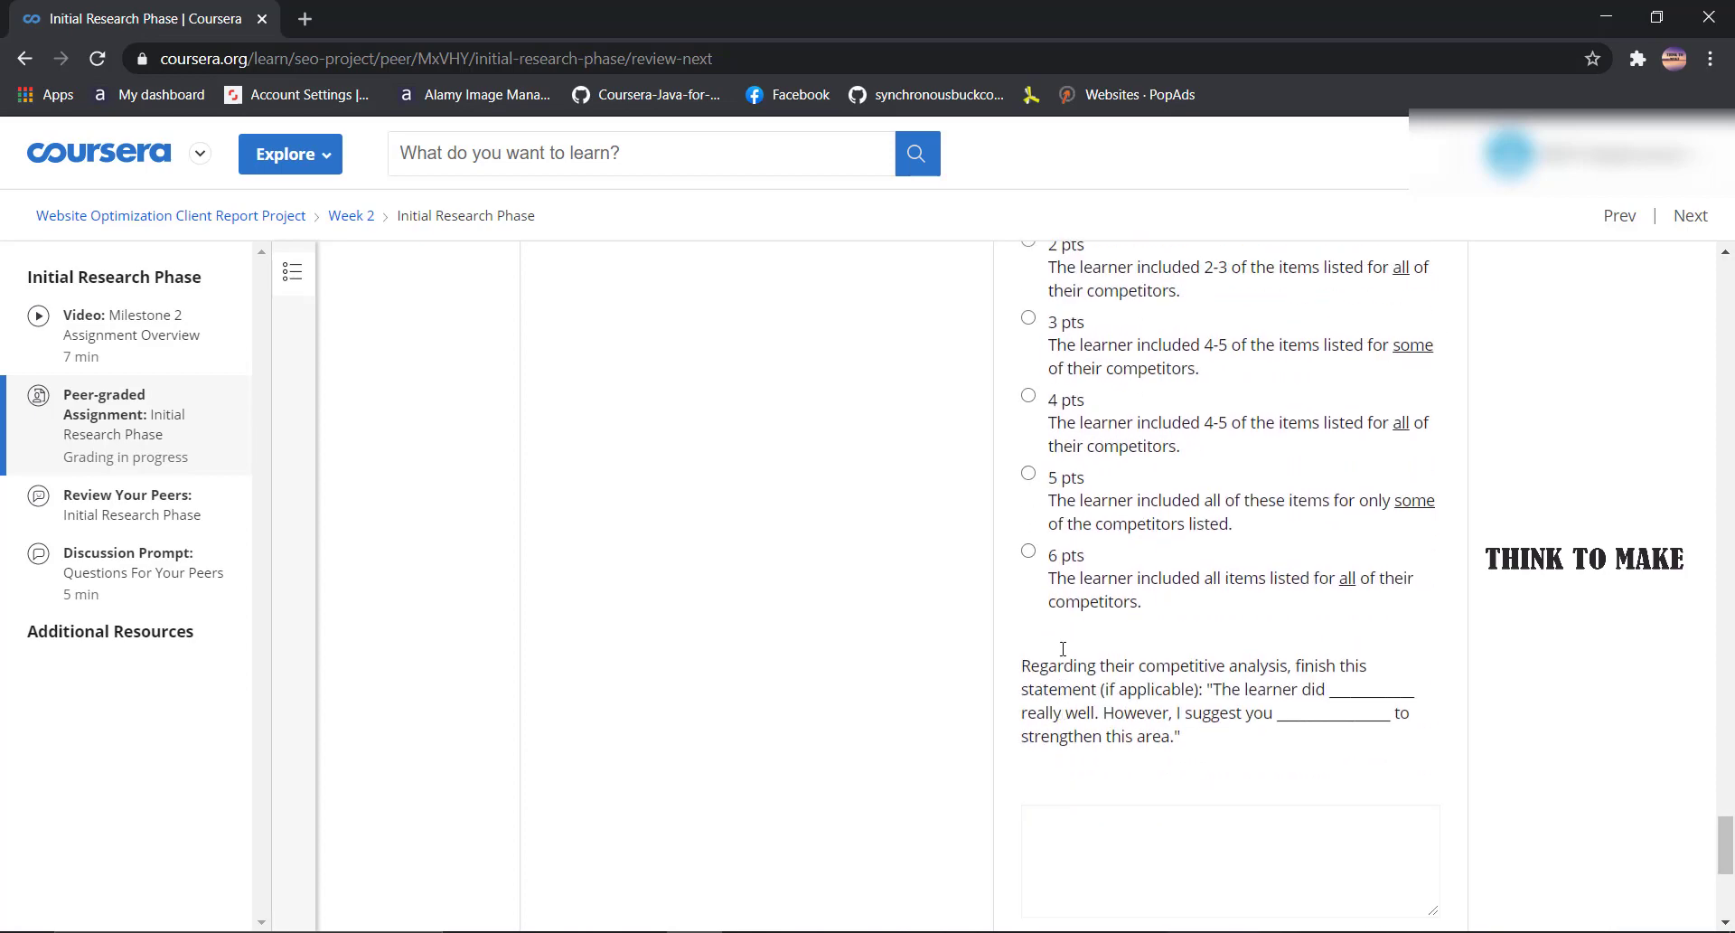
pyautogui.scroll(-3, 1069, 594)
pyautogui.click(1039, 599)
pyautogui.write('good')
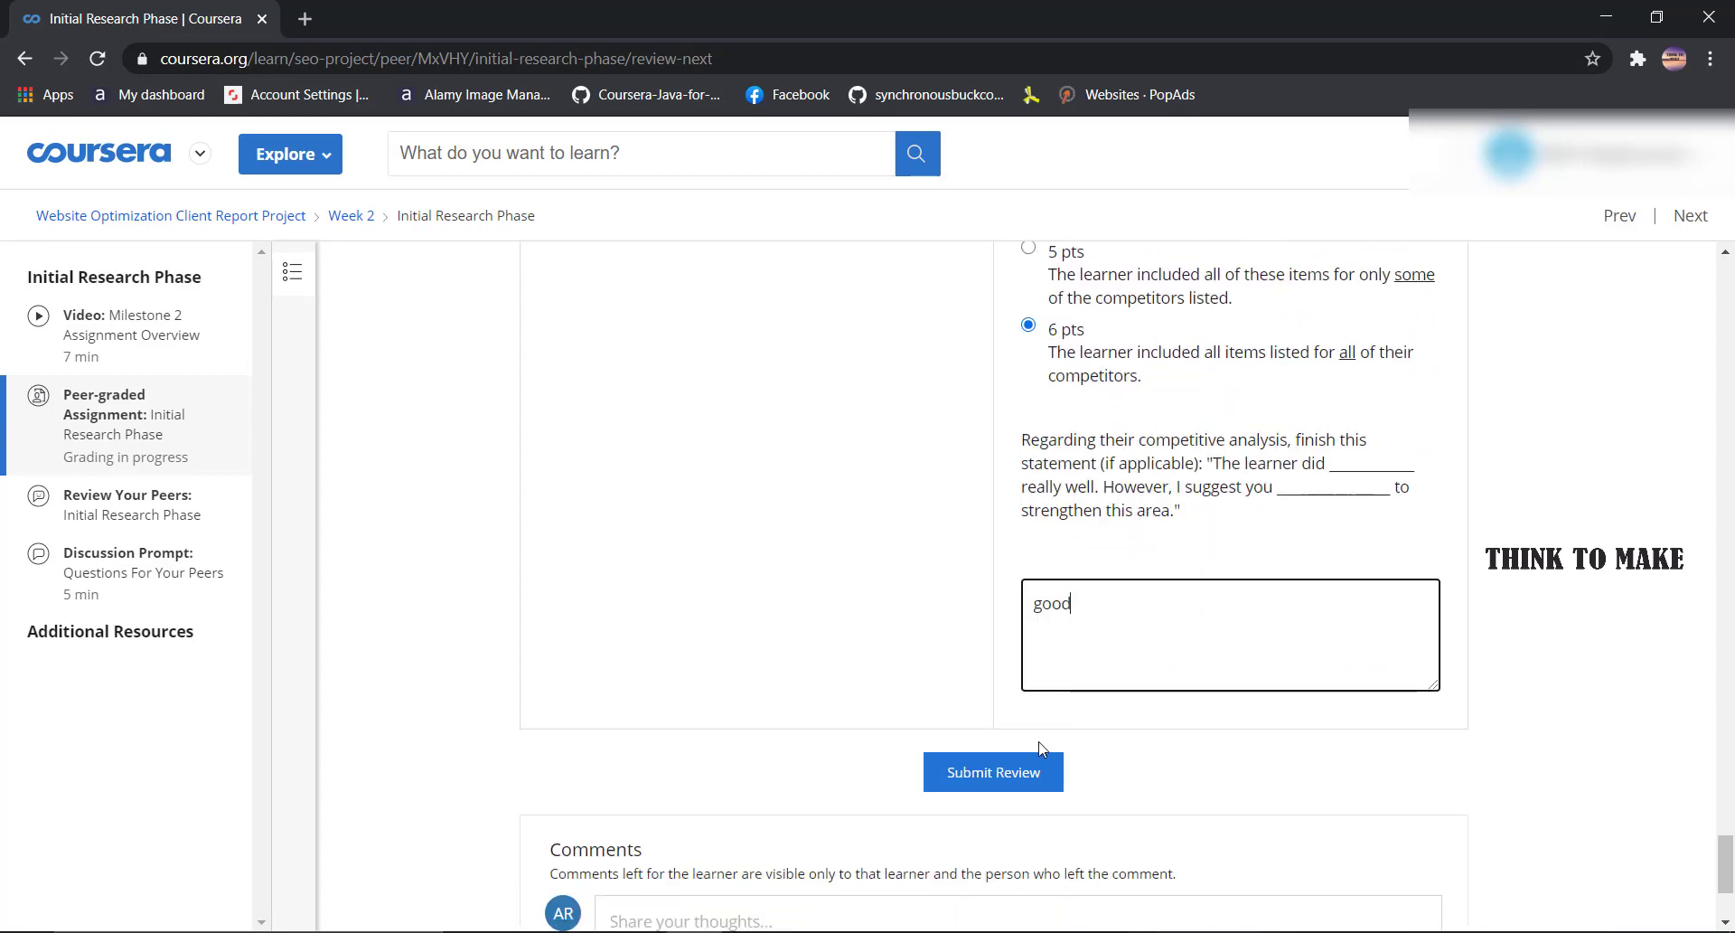
pyautogui.click(1027, 768)
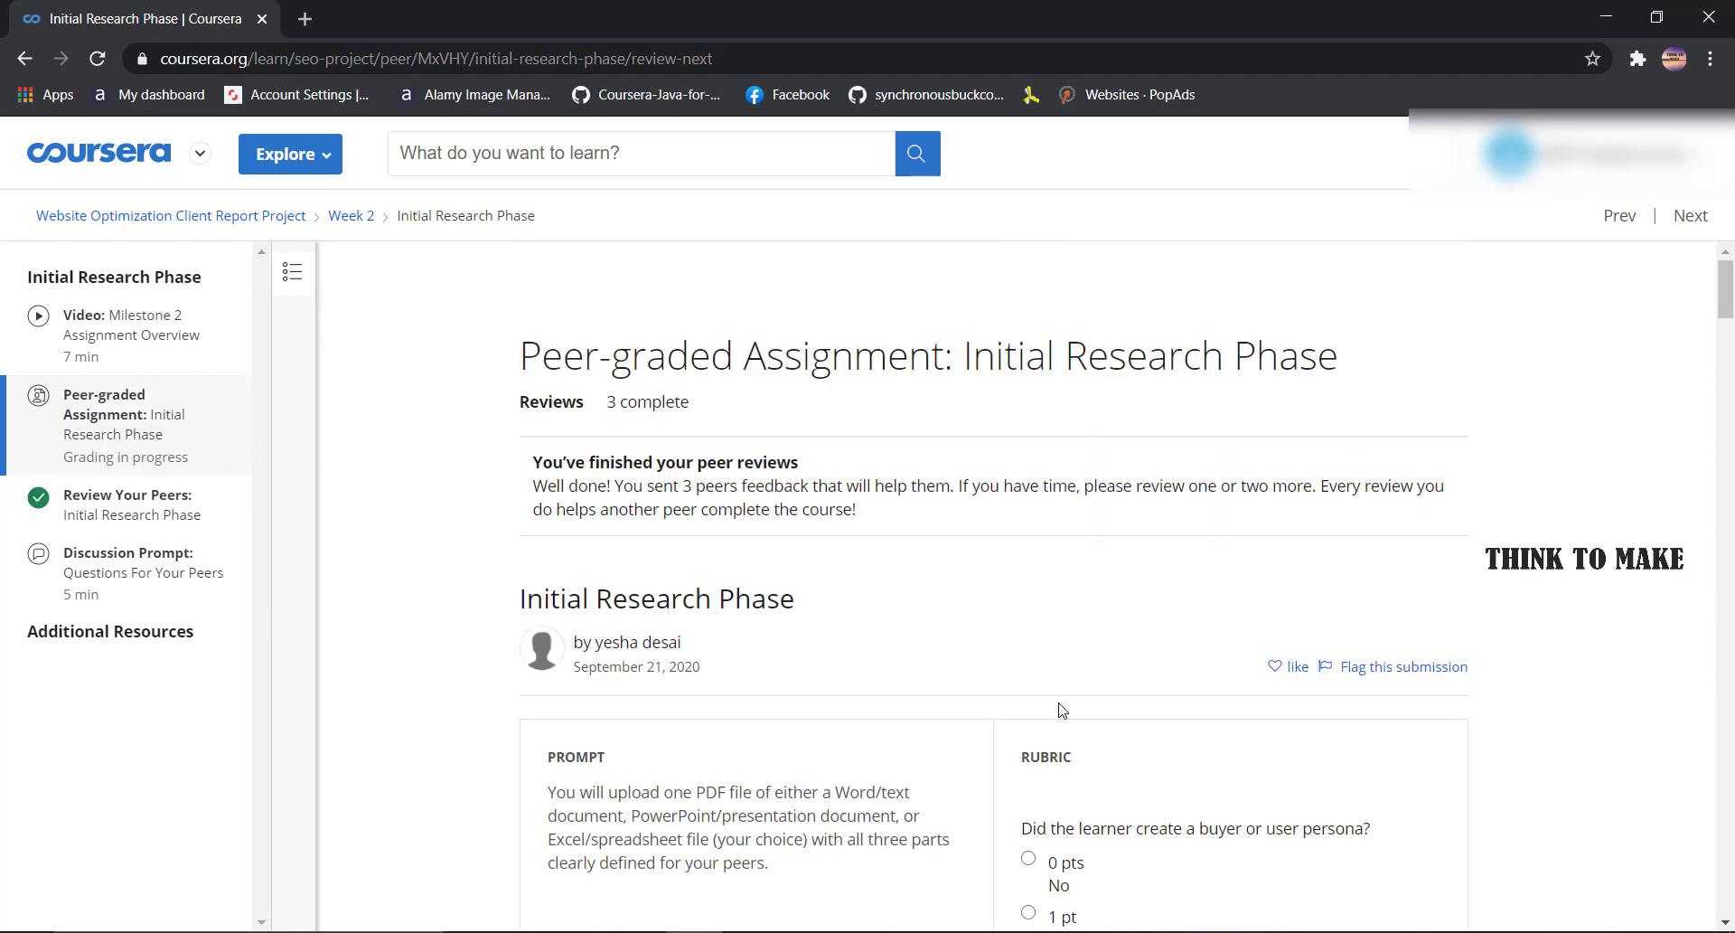
# - Open the submission form of Week 3's peer-graded assignment, Conducting a Content Audit and Technical Review, from the course overview
pyautogui.click(214, 217)
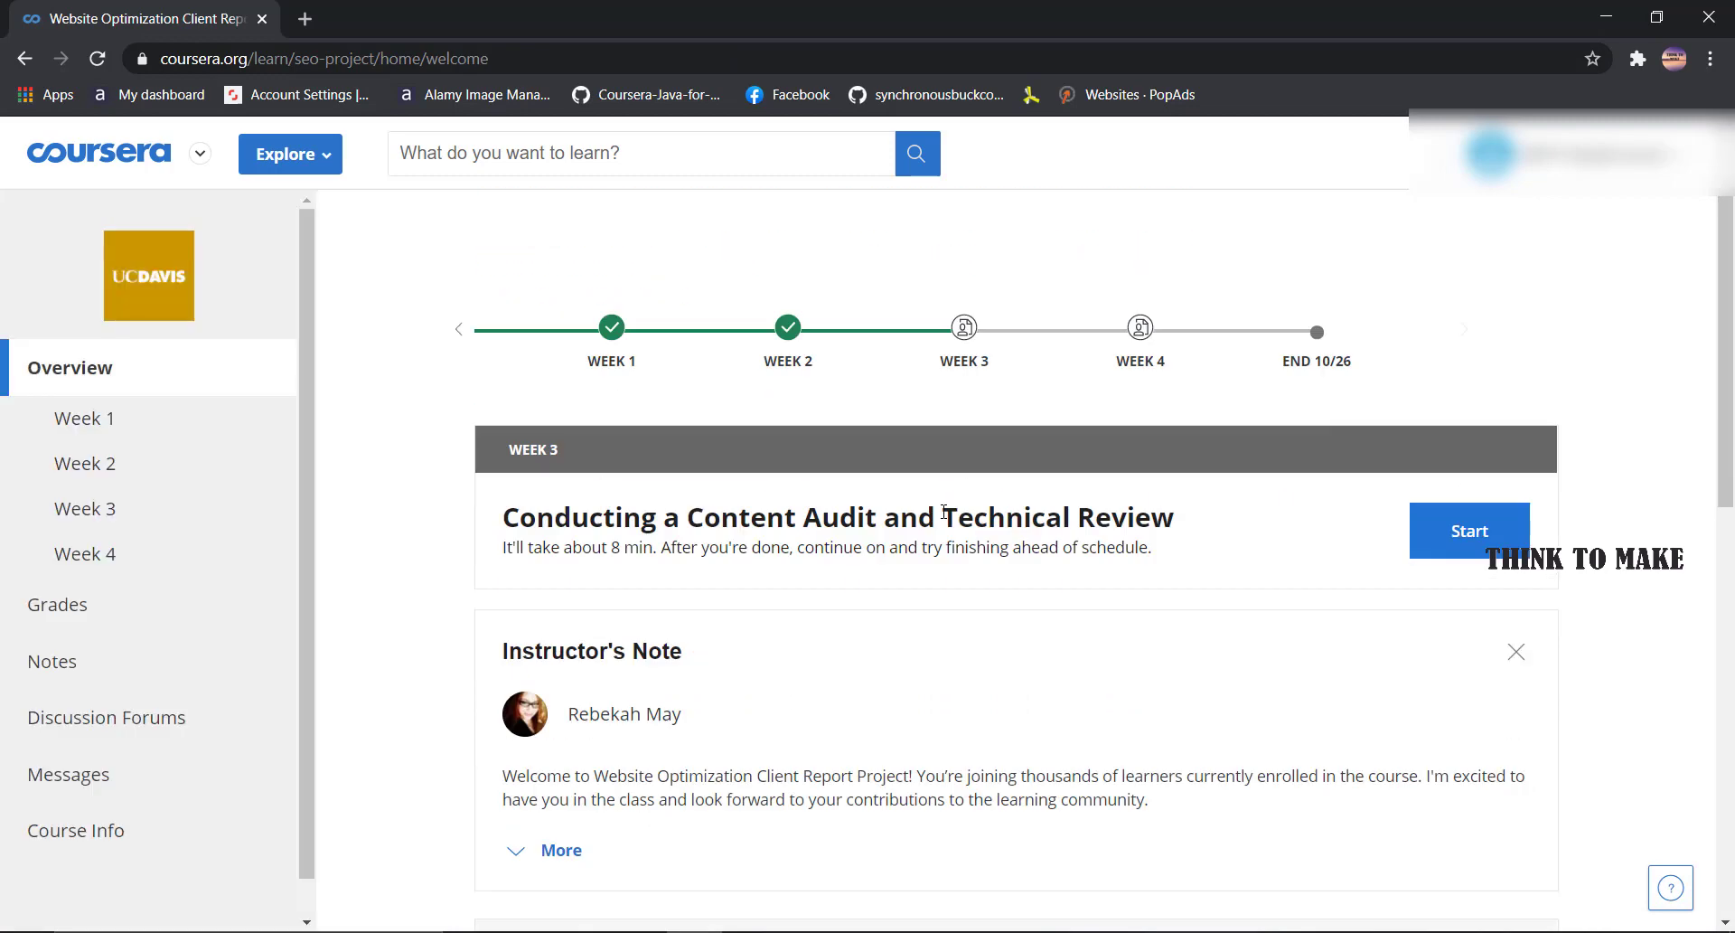
pyautogui.scroll(-5, 944, 511)
pyautogui.scroll(-3, 943, 512)
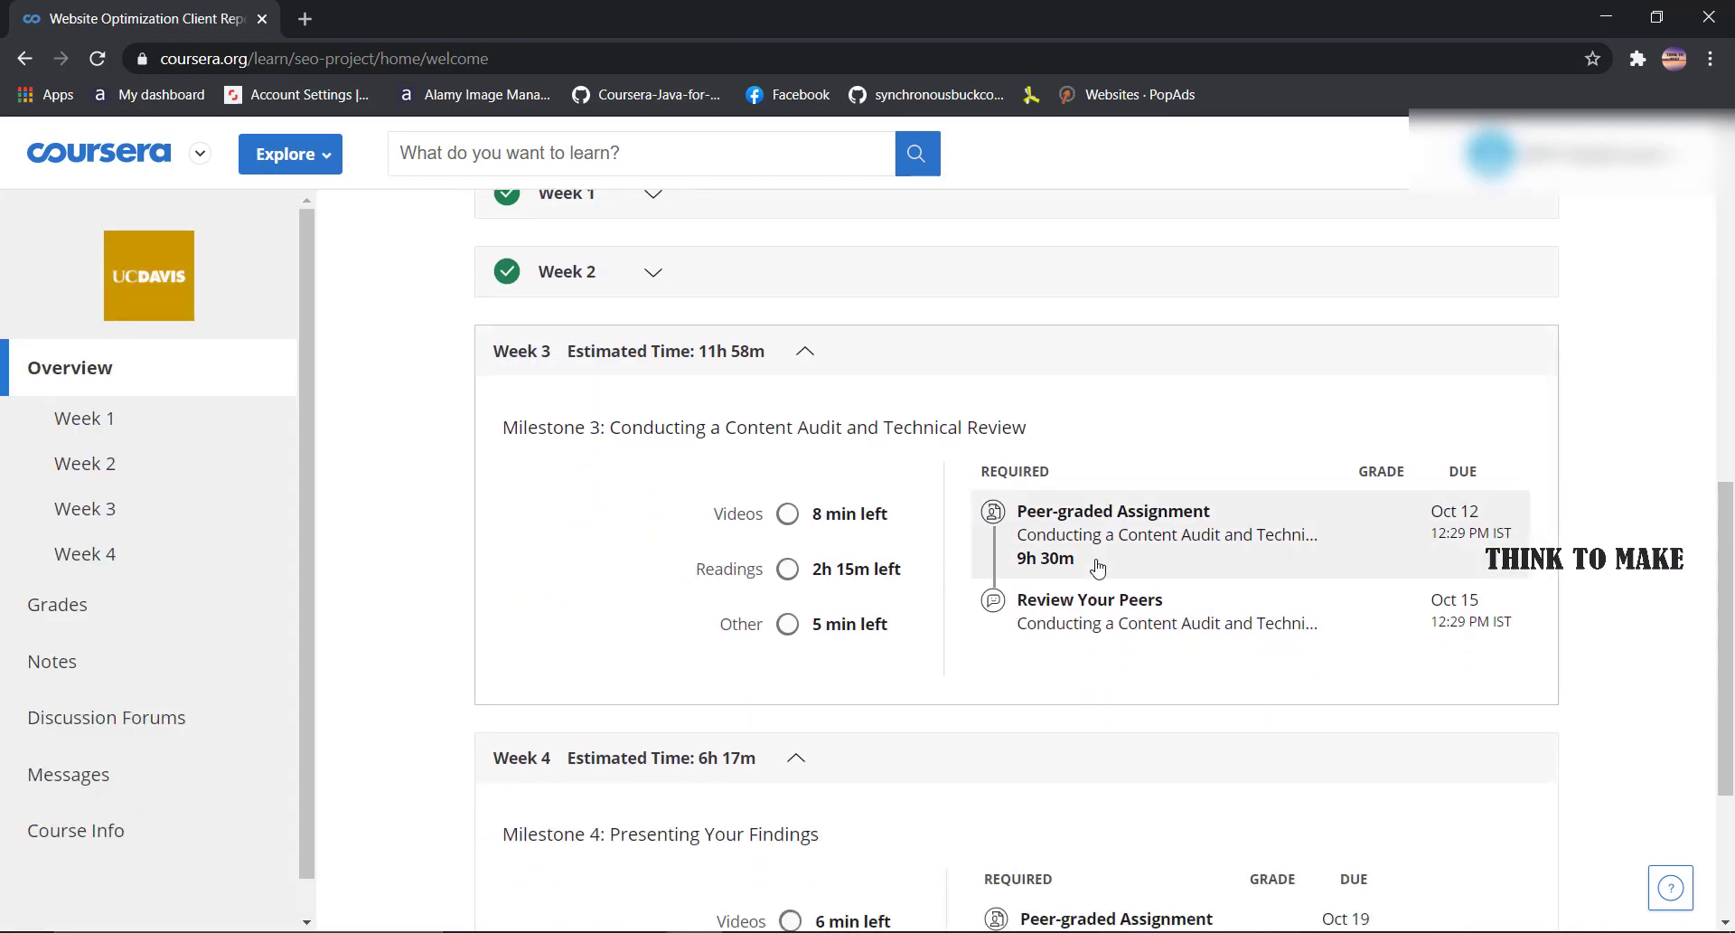
pyautogui.click(1097, 568)
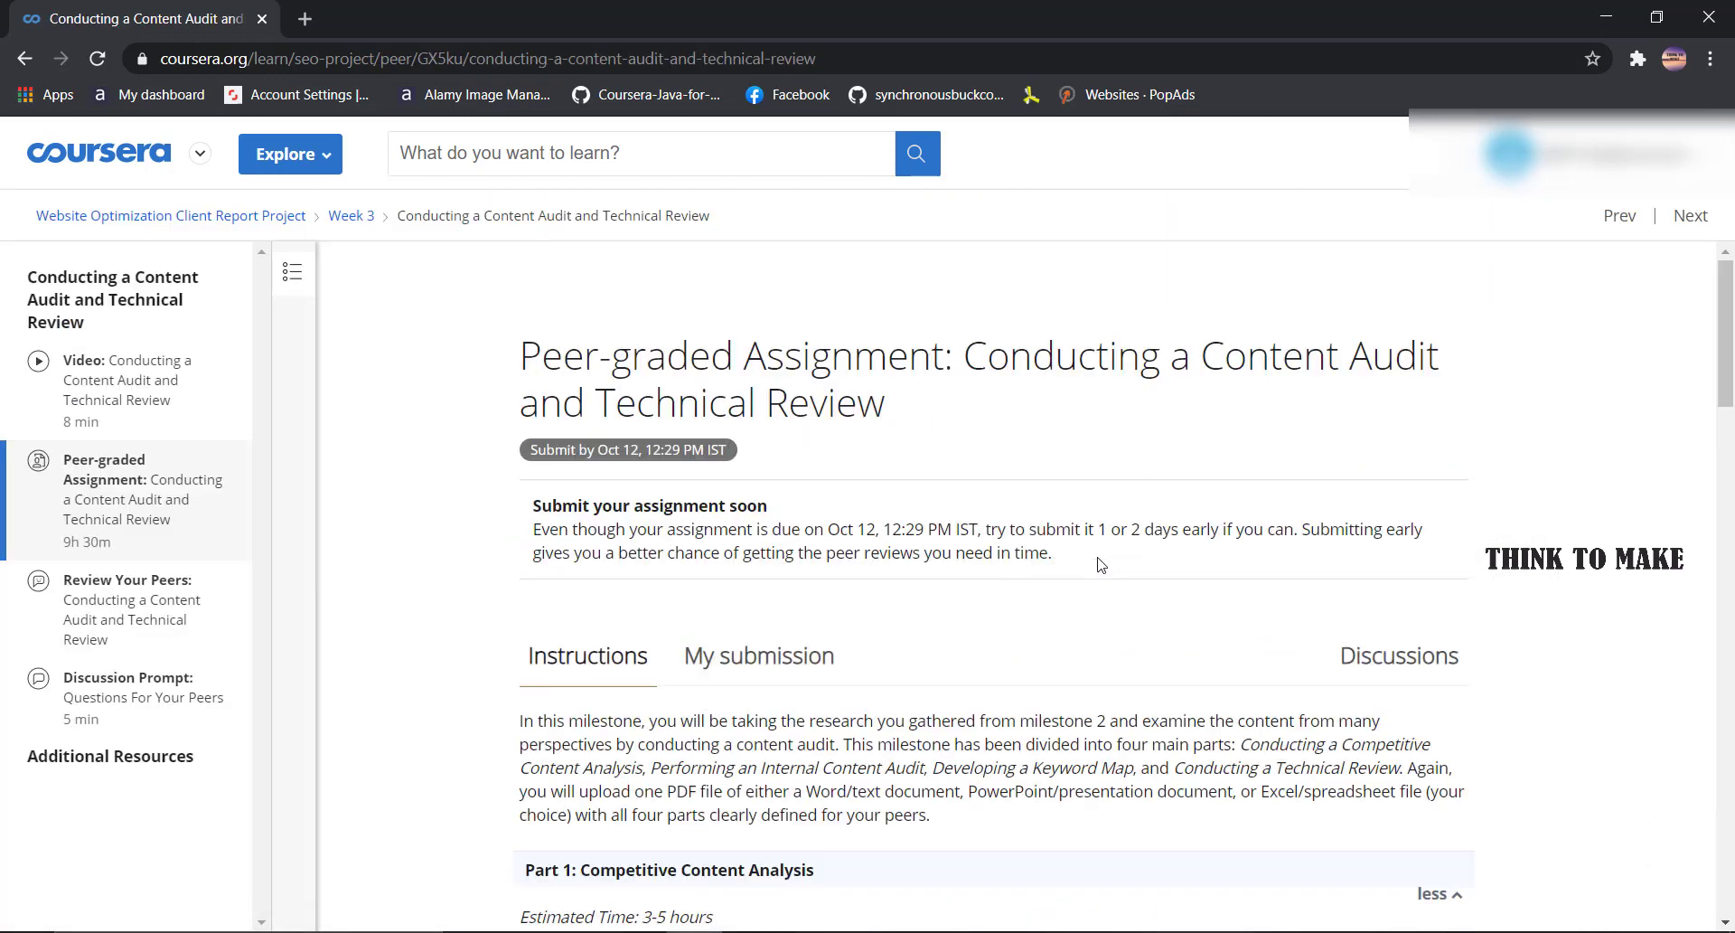
pyautogui.moveTo(685, 655); pyautogui.dragTo(743, 655)
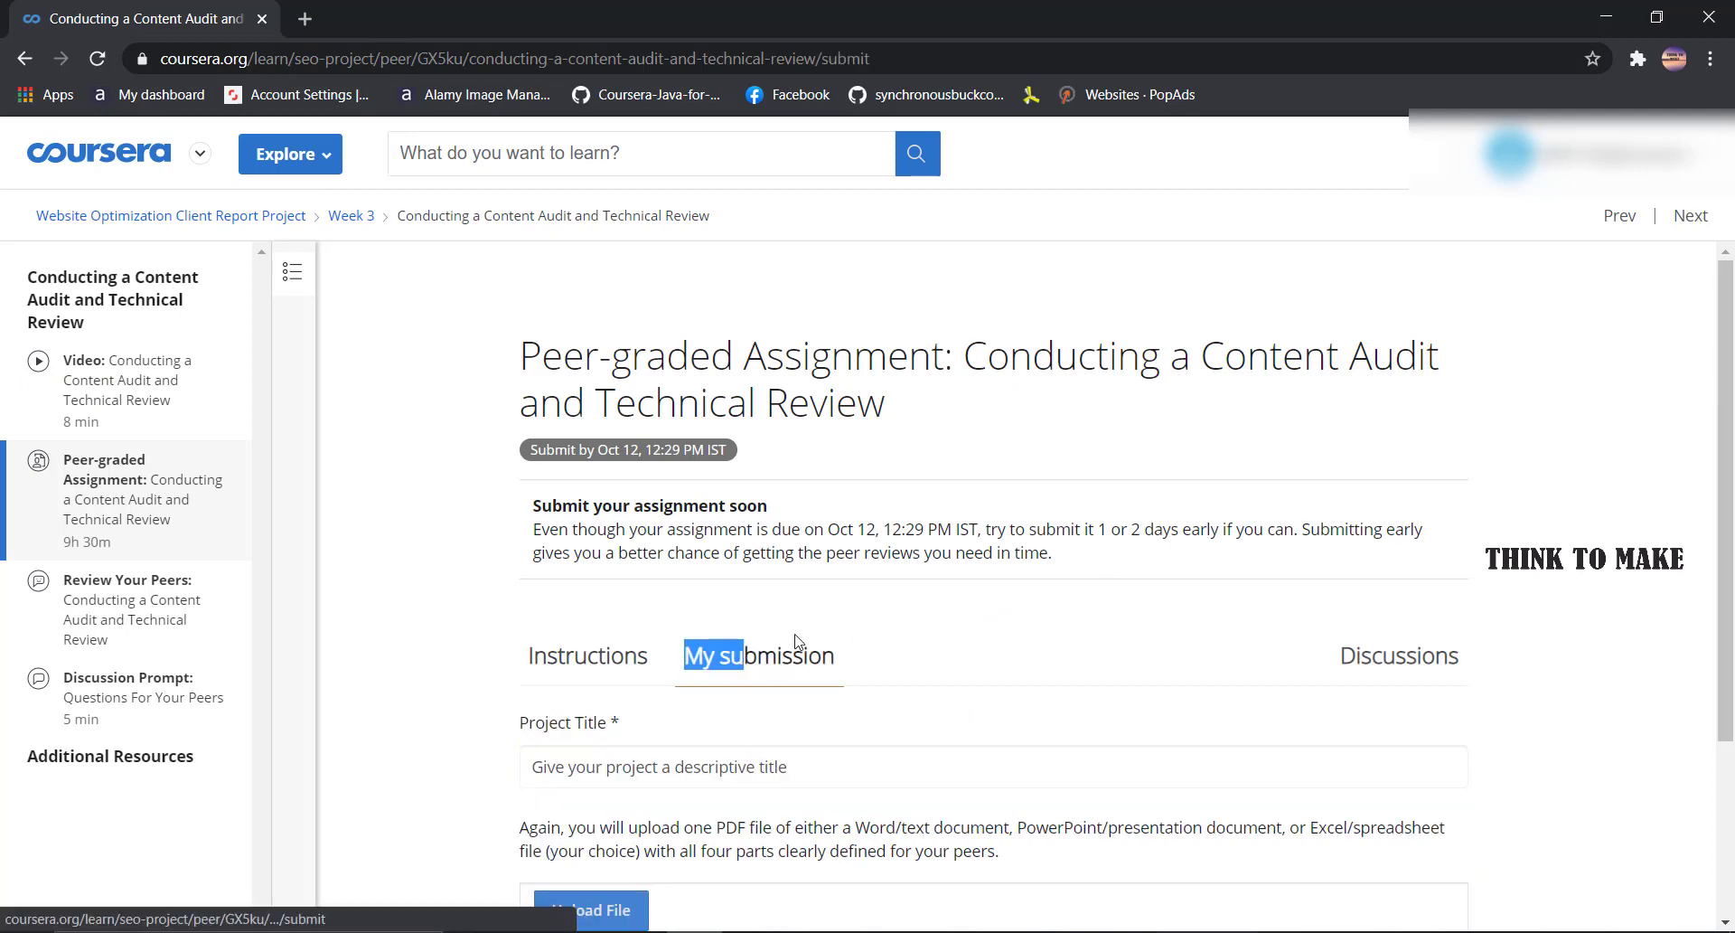
# - Copy "Conducting a Content Audit and Technical Review" from the assignment heading into the submission's project title
pyautogui.click(940, 391)
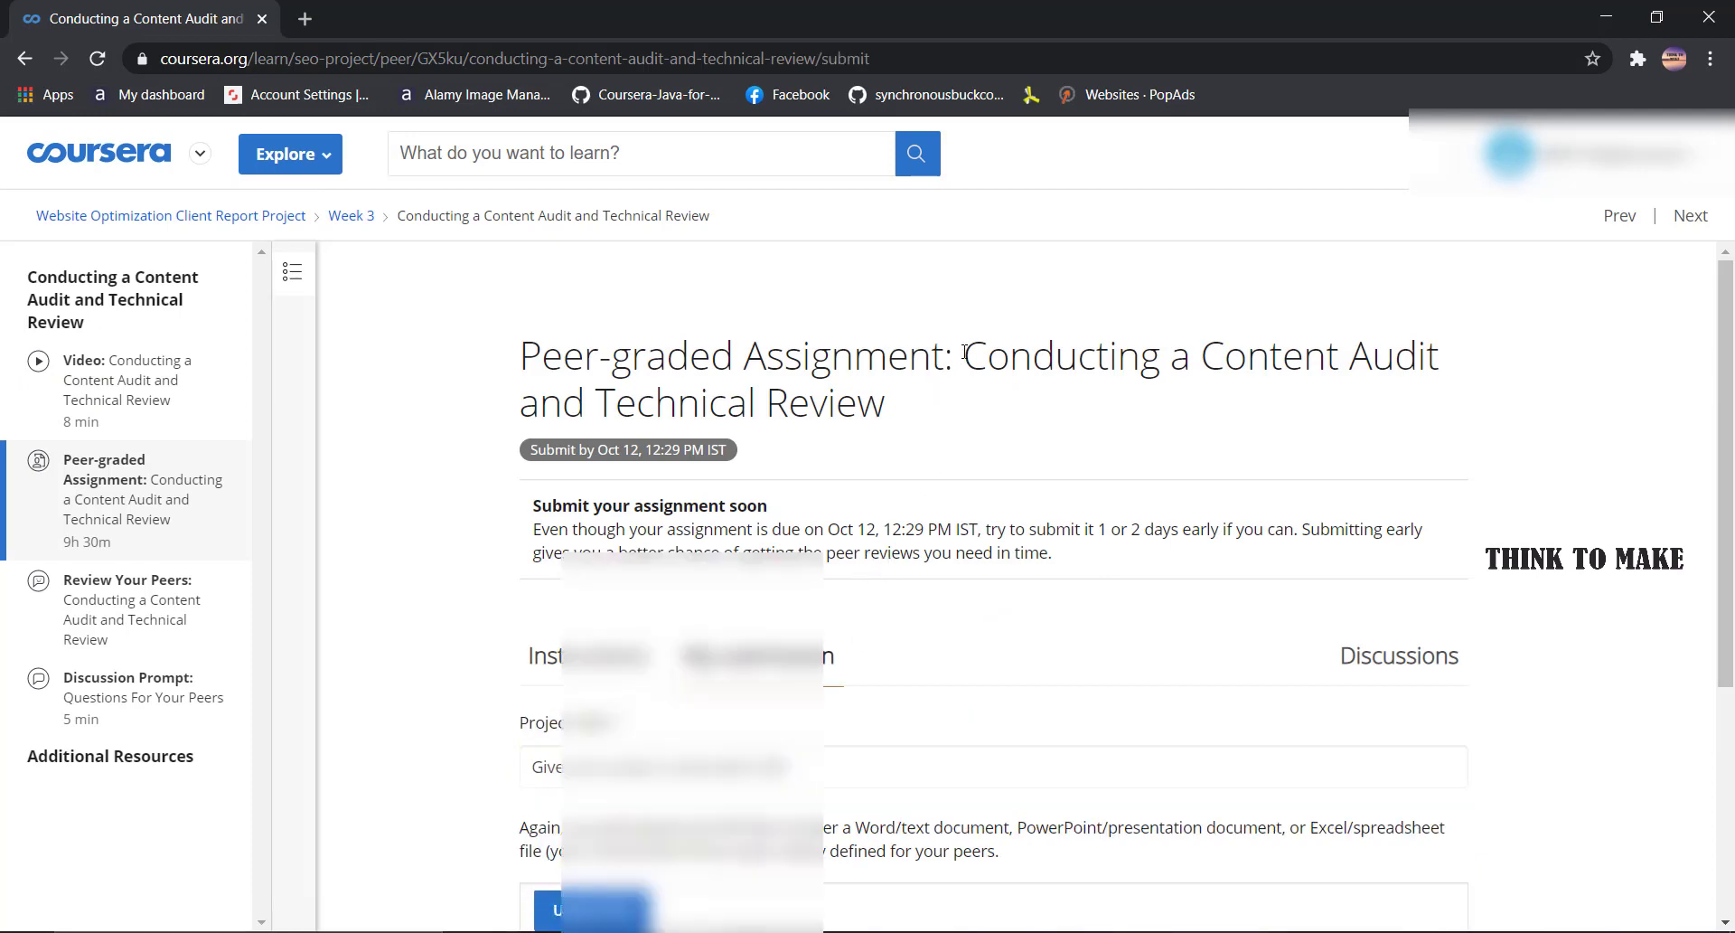
pyautogui.moveTo(965, 351); pyautogui.dragTo(890, 407)
pyautogui.rightClick(974, 345)
pyautogui.click(1012, 358)
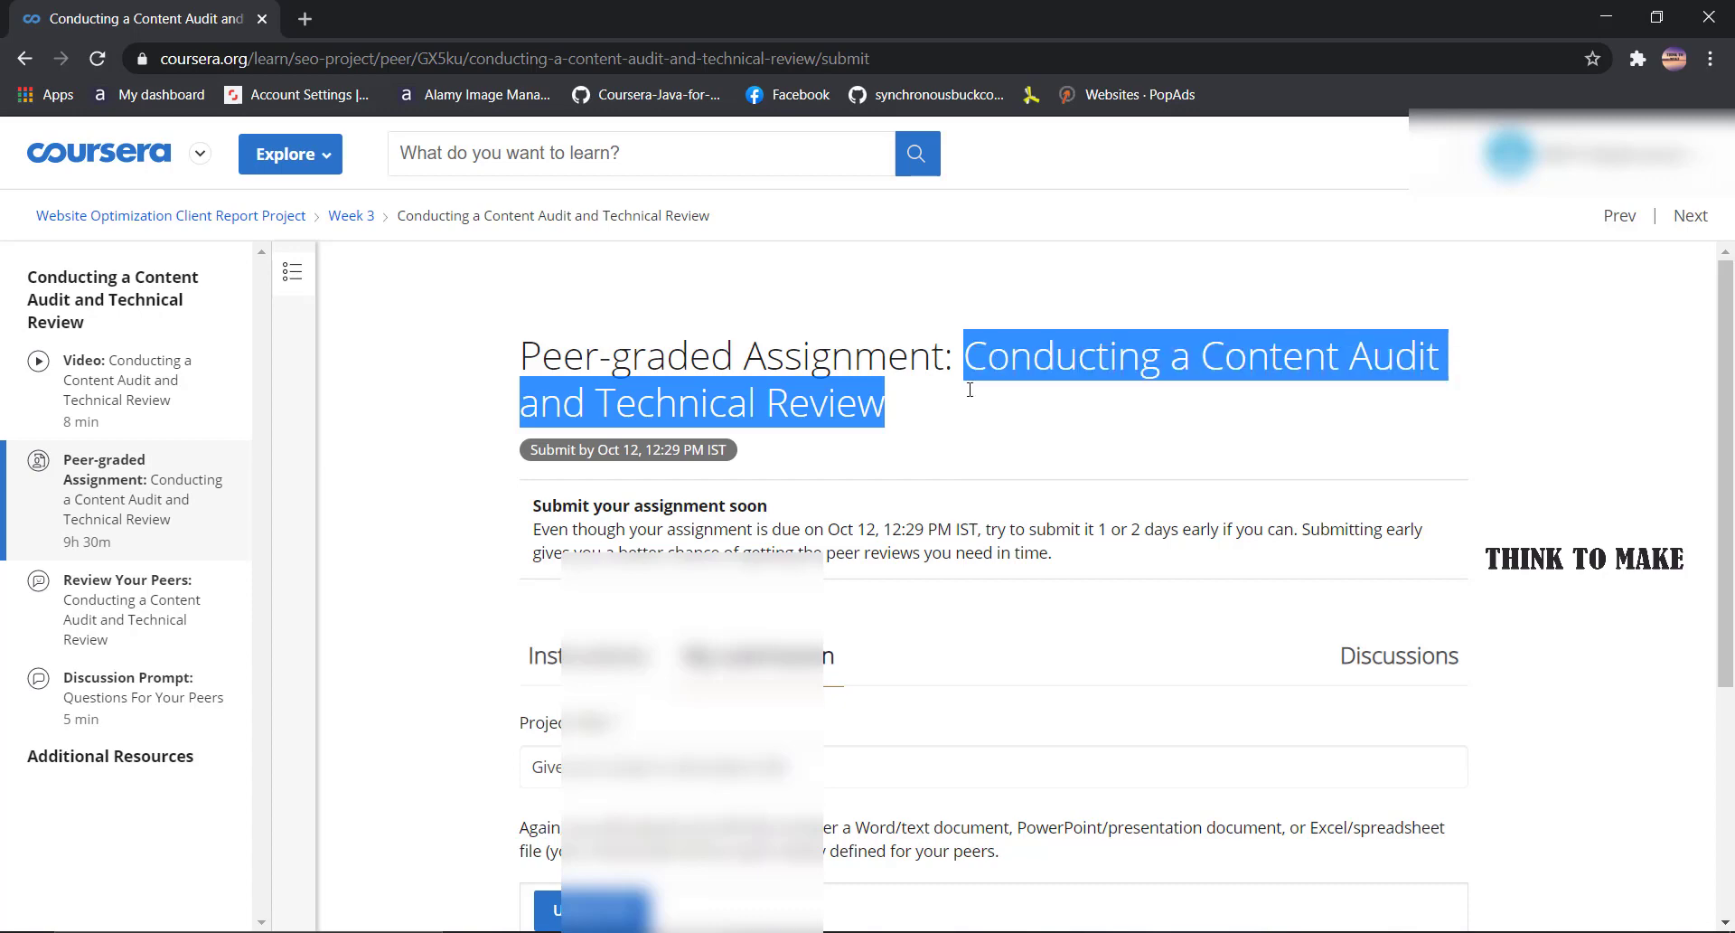
pyautogui.click(680, 766)
pyautogui.rightClick(679, 769)
pyautogui.click(723, 573)
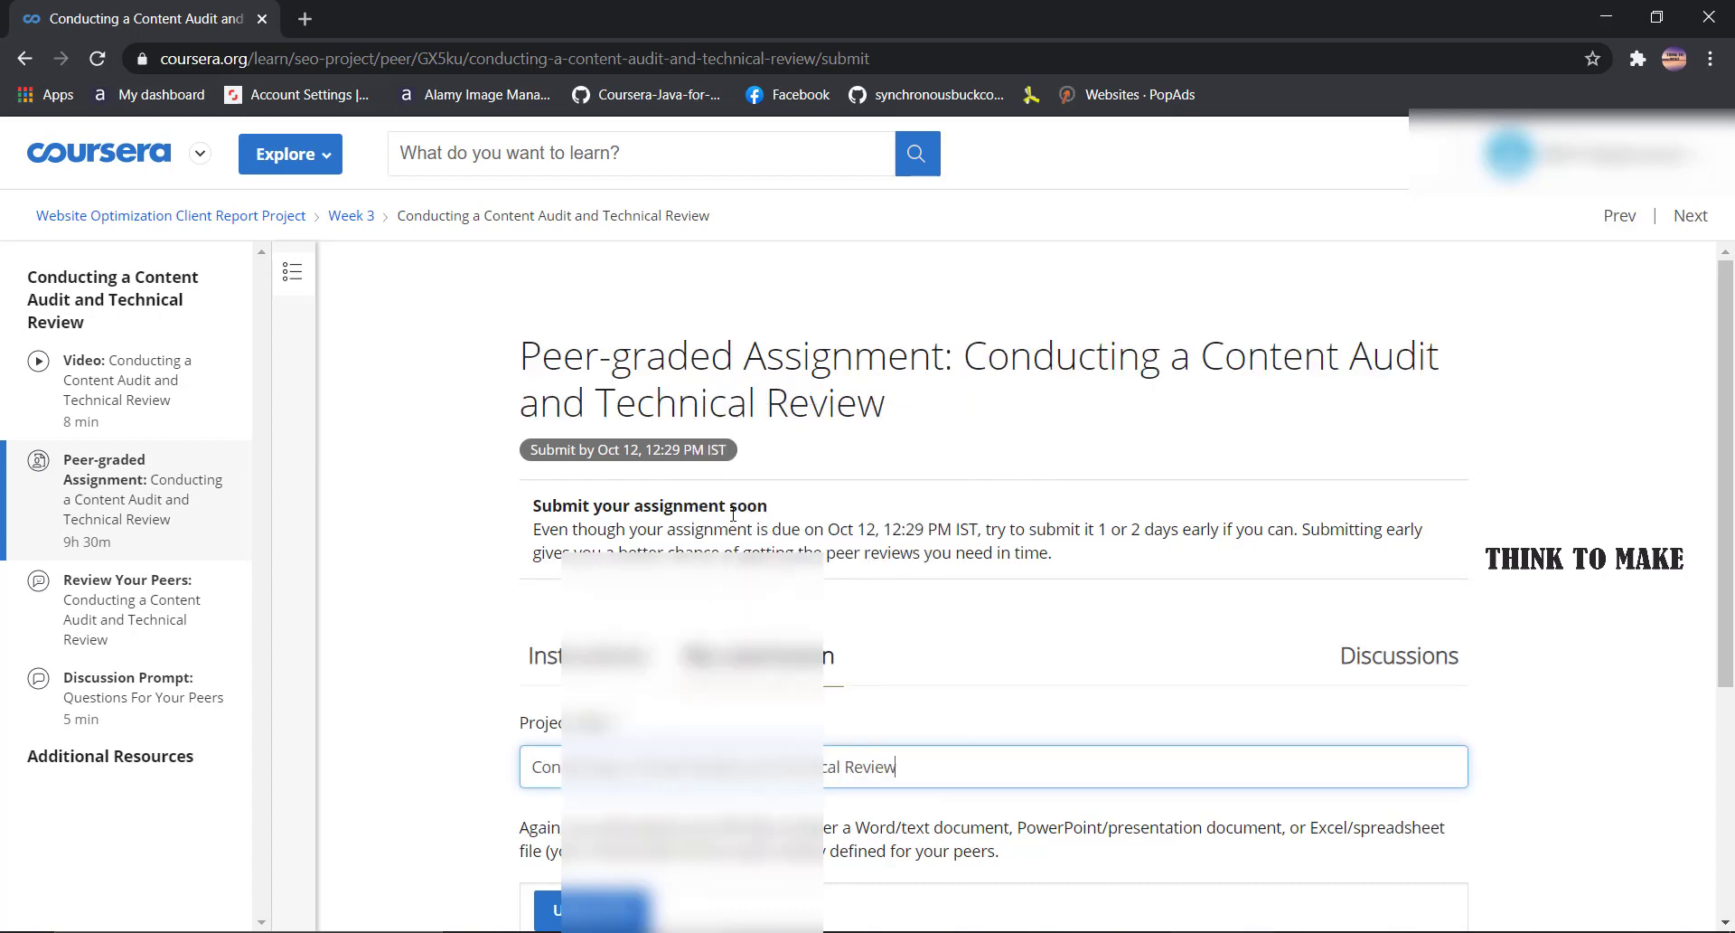
# - Upload the "week 3 Assignment Website Optimization" PDF from the Desktop as the assignment file
pyautogui.scroll(-2, 703, 453)
pyautogui.scroll(-3, 703, 453)
pyautogui.click(586, 546)
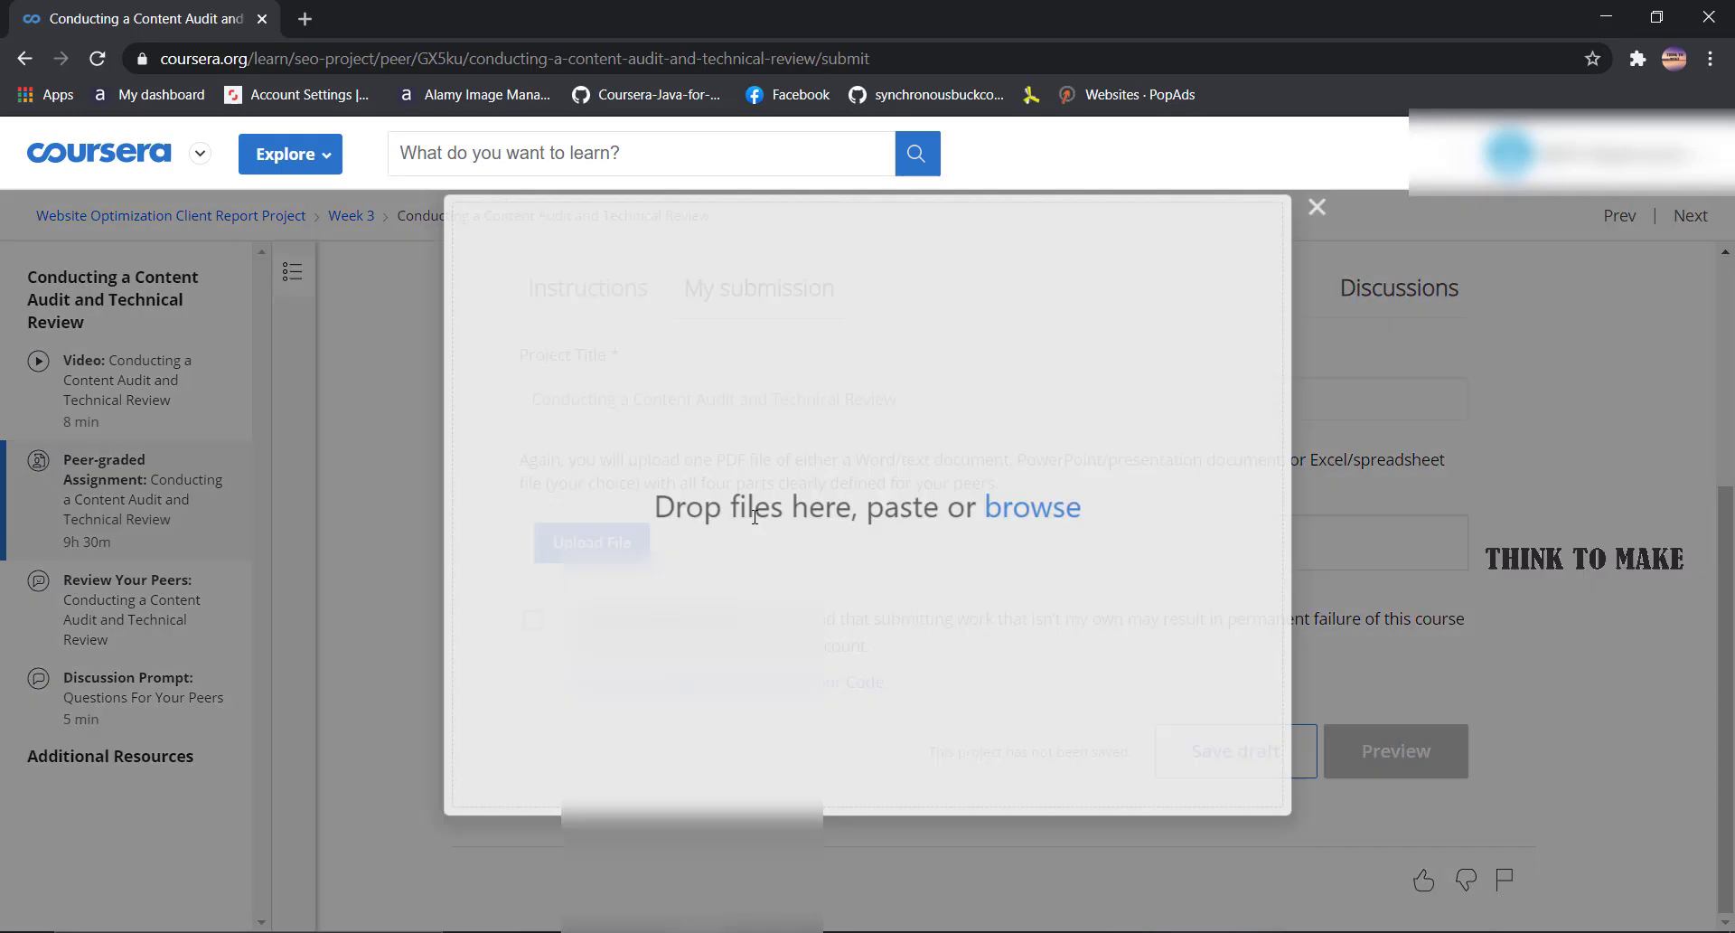
pyautogui.click(997, 533)
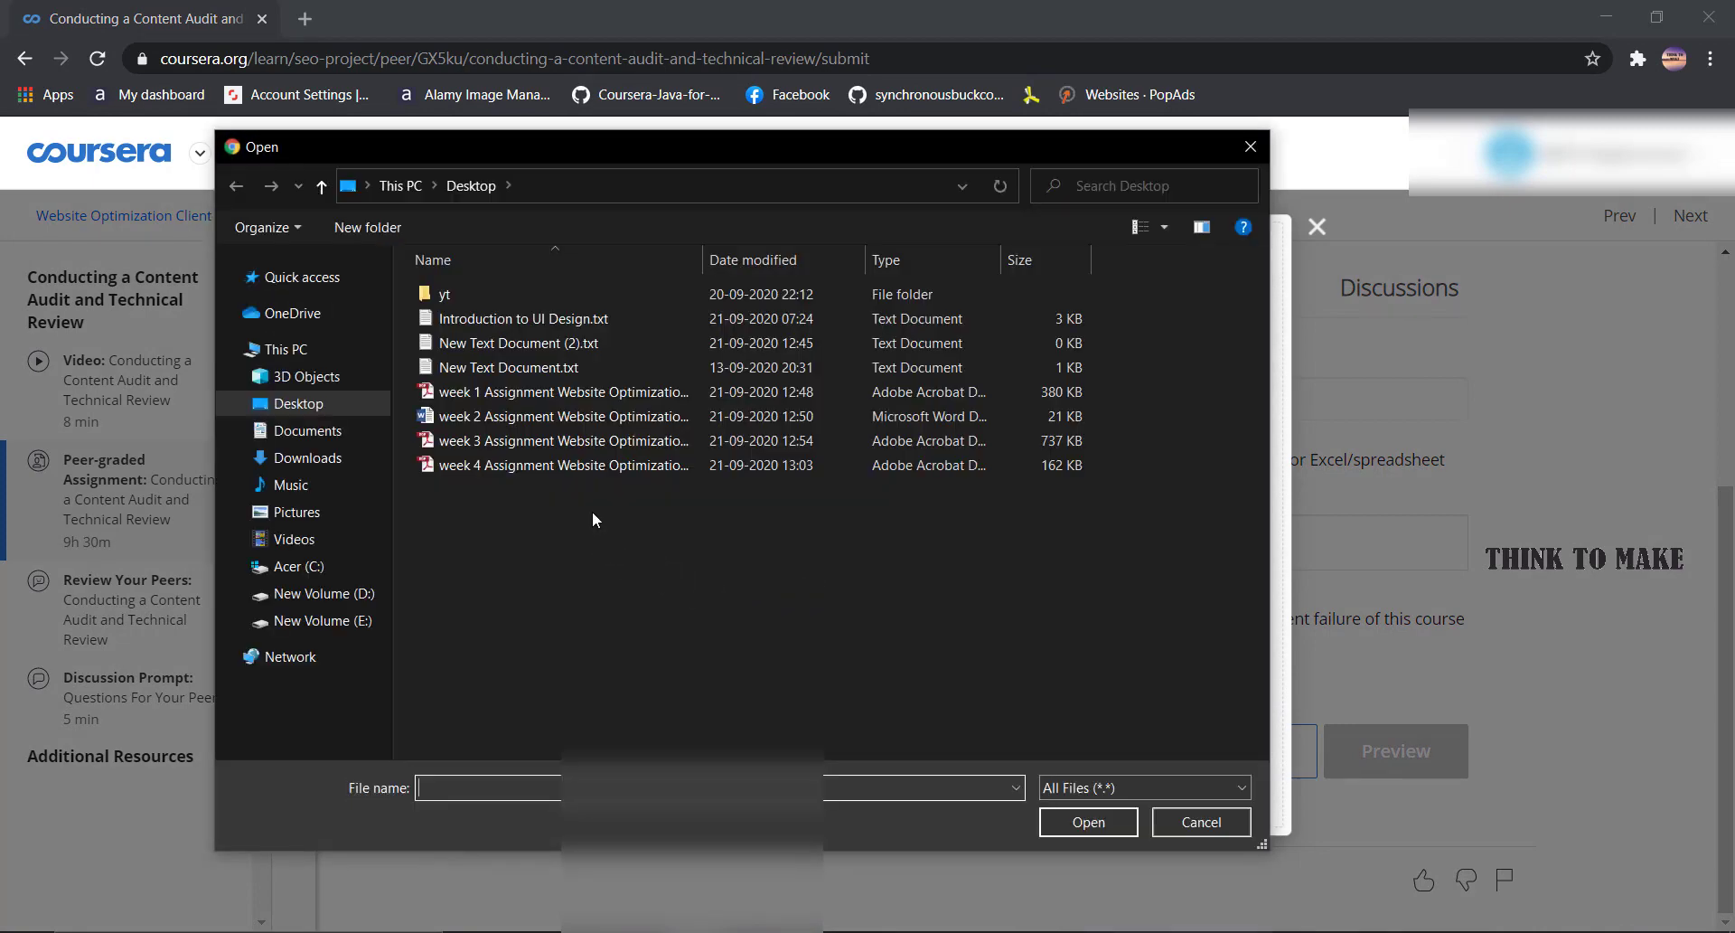
pyautogui.doubleClick(540, 447)
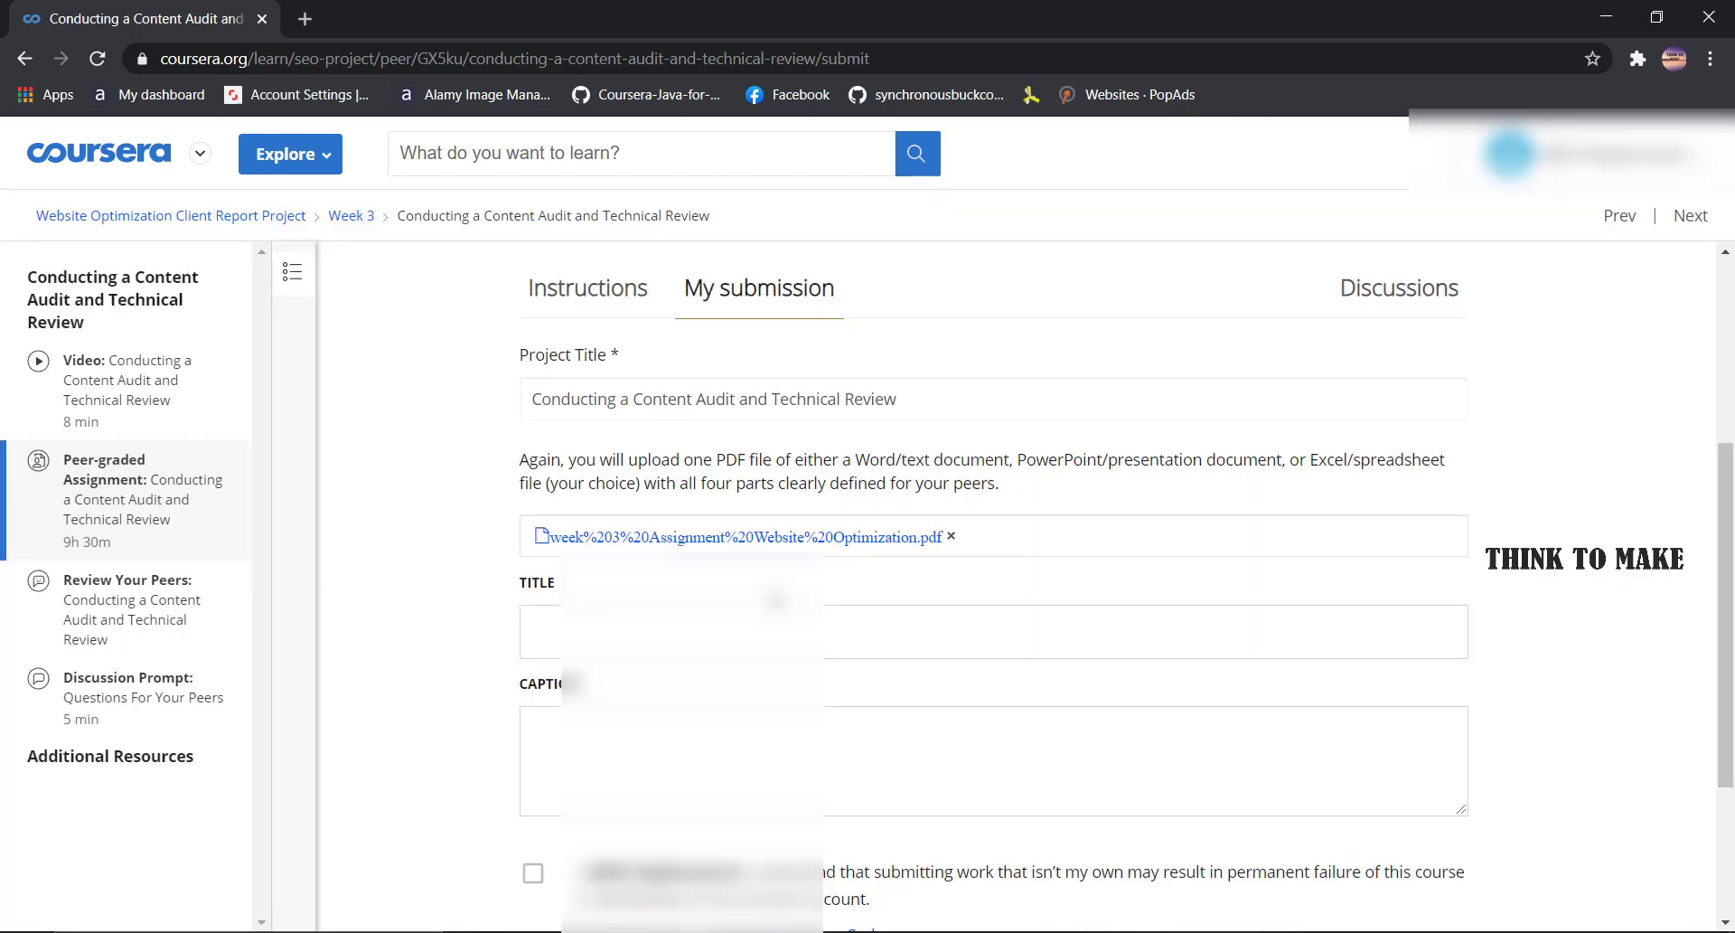
# - Accept the own-work honor statement, preview the Week 3 assignment, and submit it
pyautogui.scroll(-3, 775, 601)
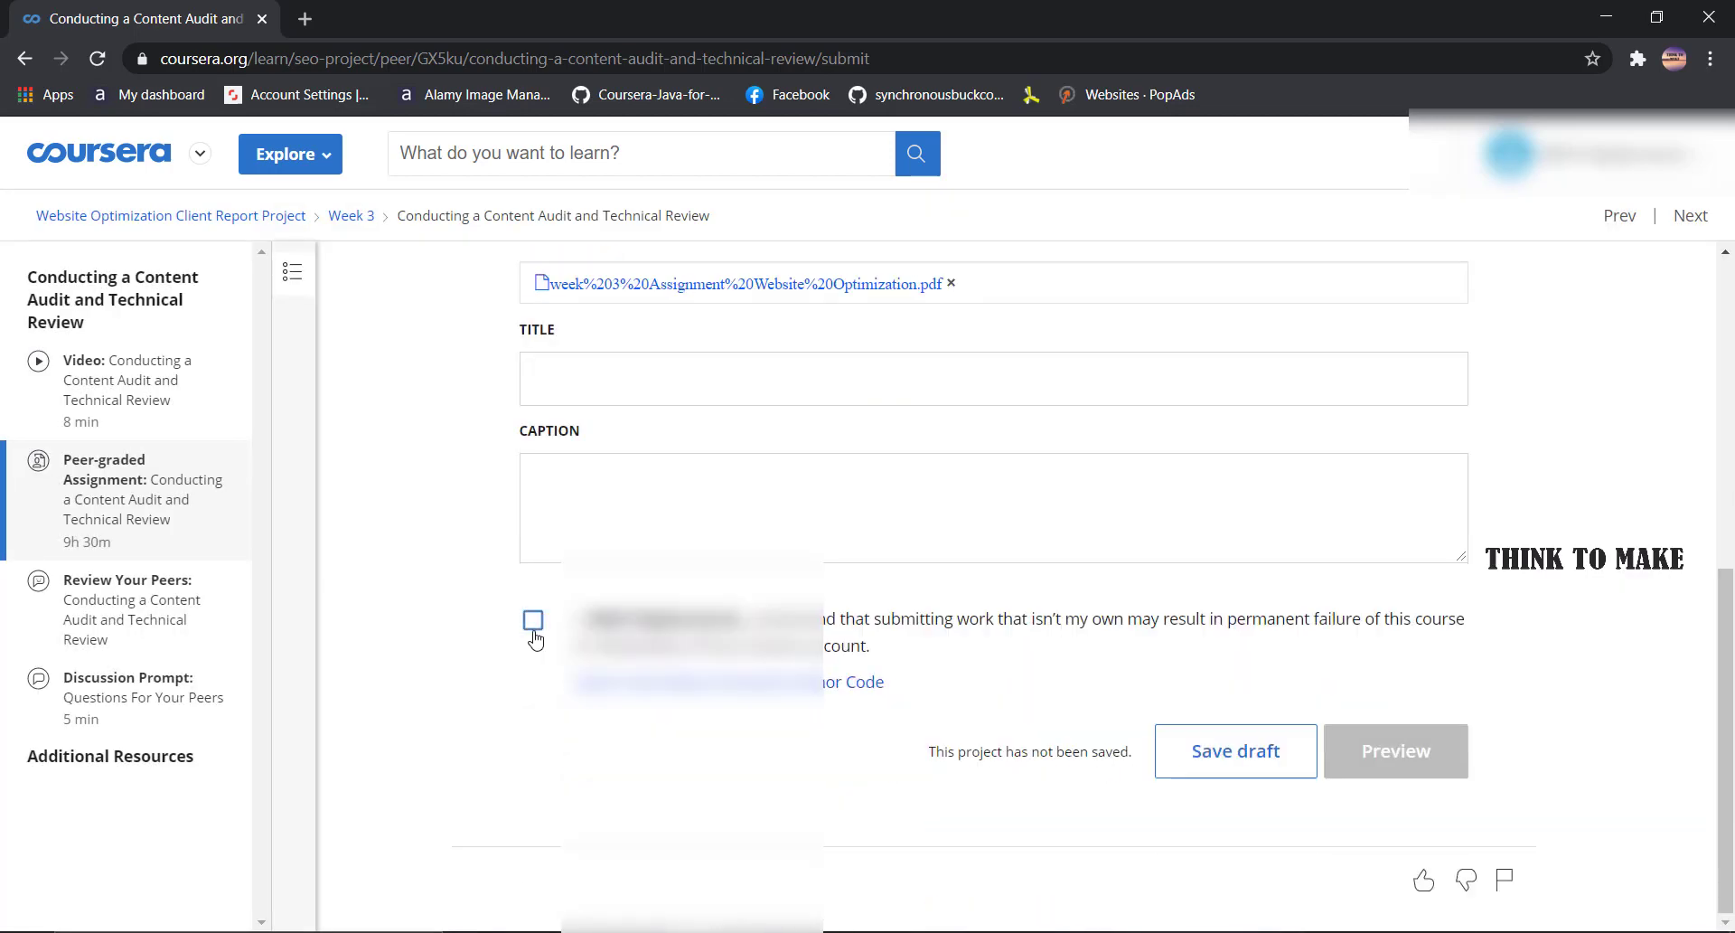
pyautogui.click(533, 620)
pyautogui.click(1359, 751)
pyautogui.click(1189, 573)
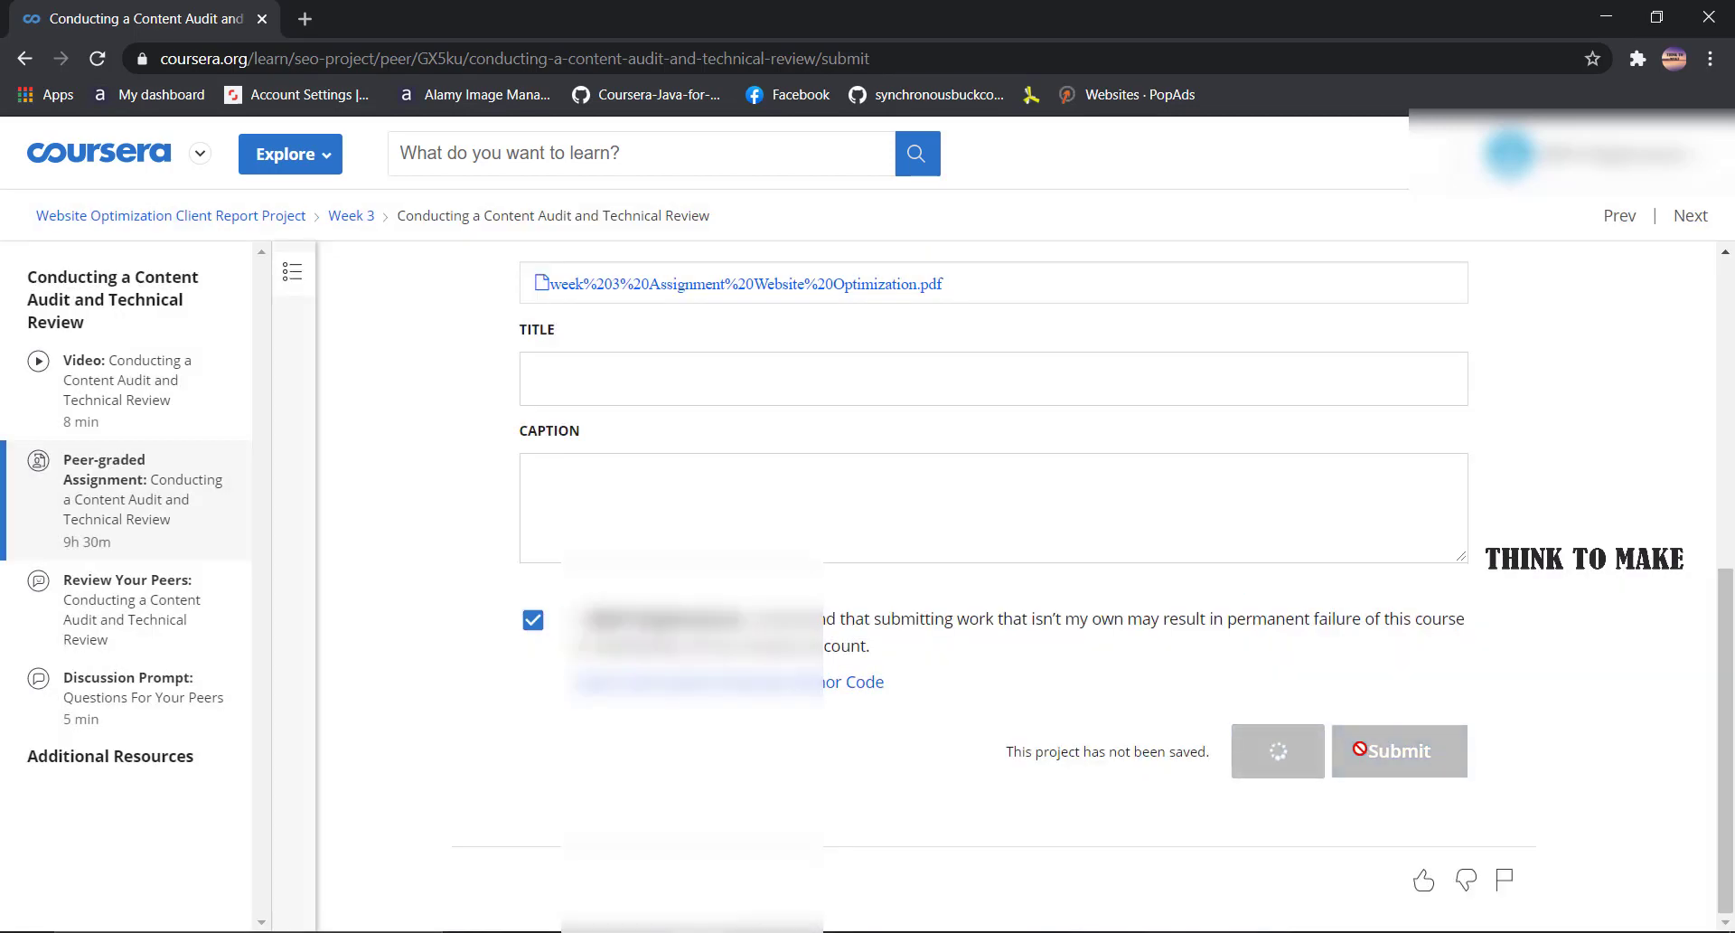
# - Finish submitting the Week 3 assignment and start reviewing a classmate's submission
pyautogui.click(1363, 757)
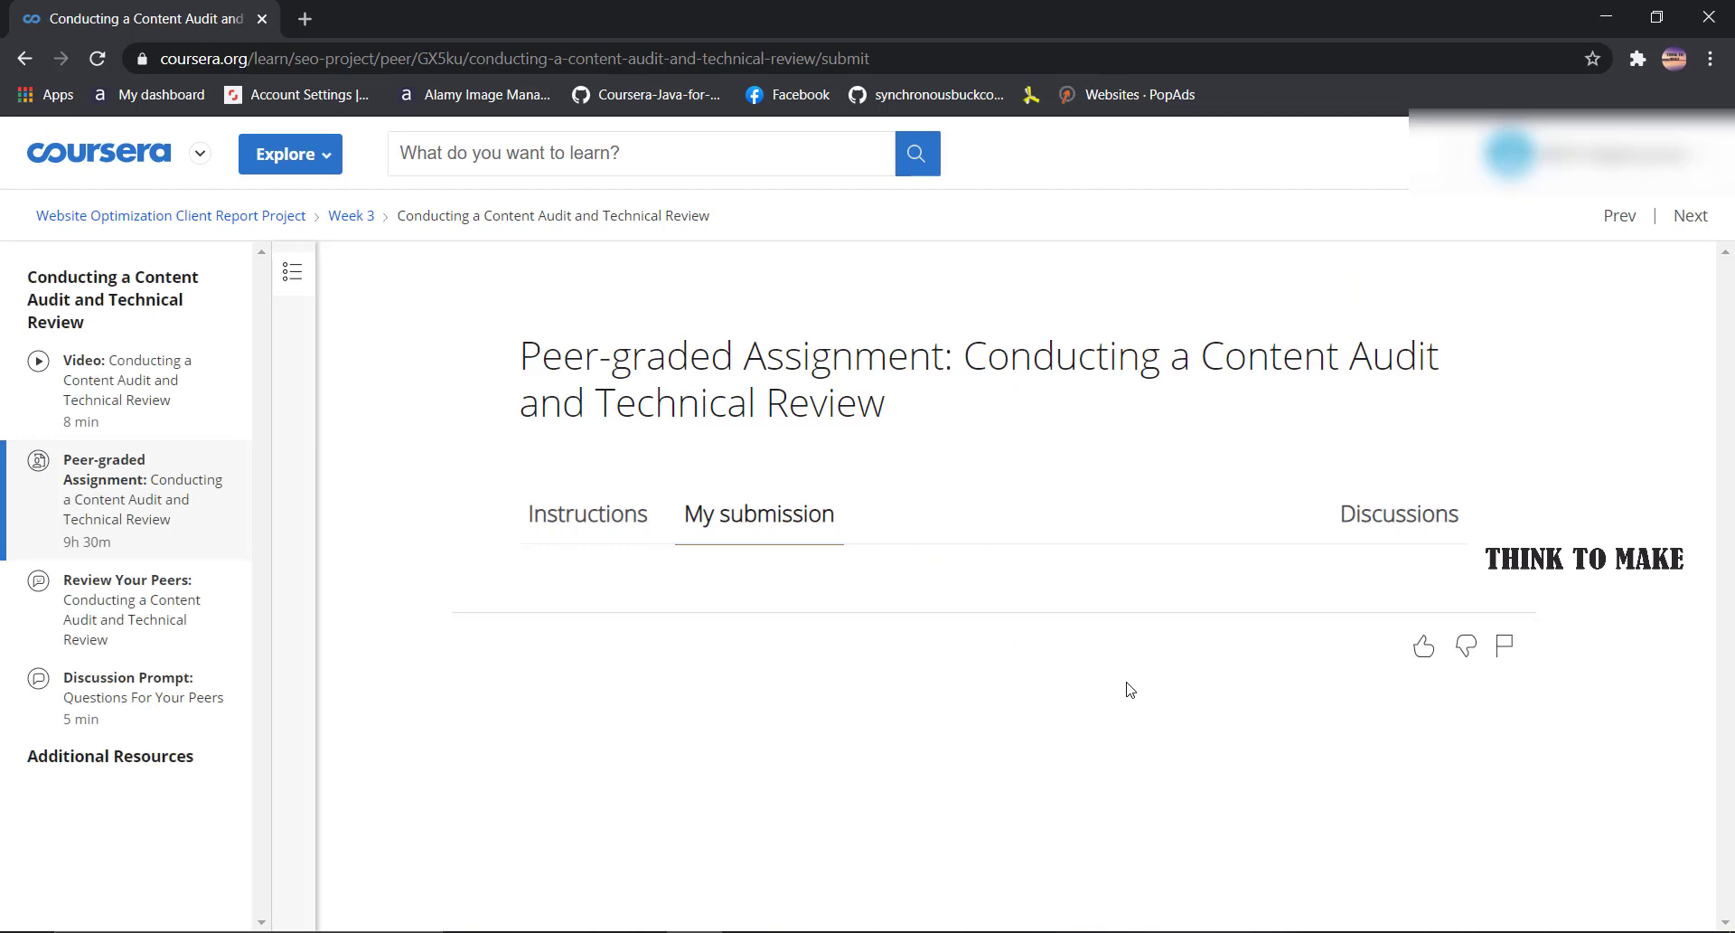
pyautogui.click(1347, 512)
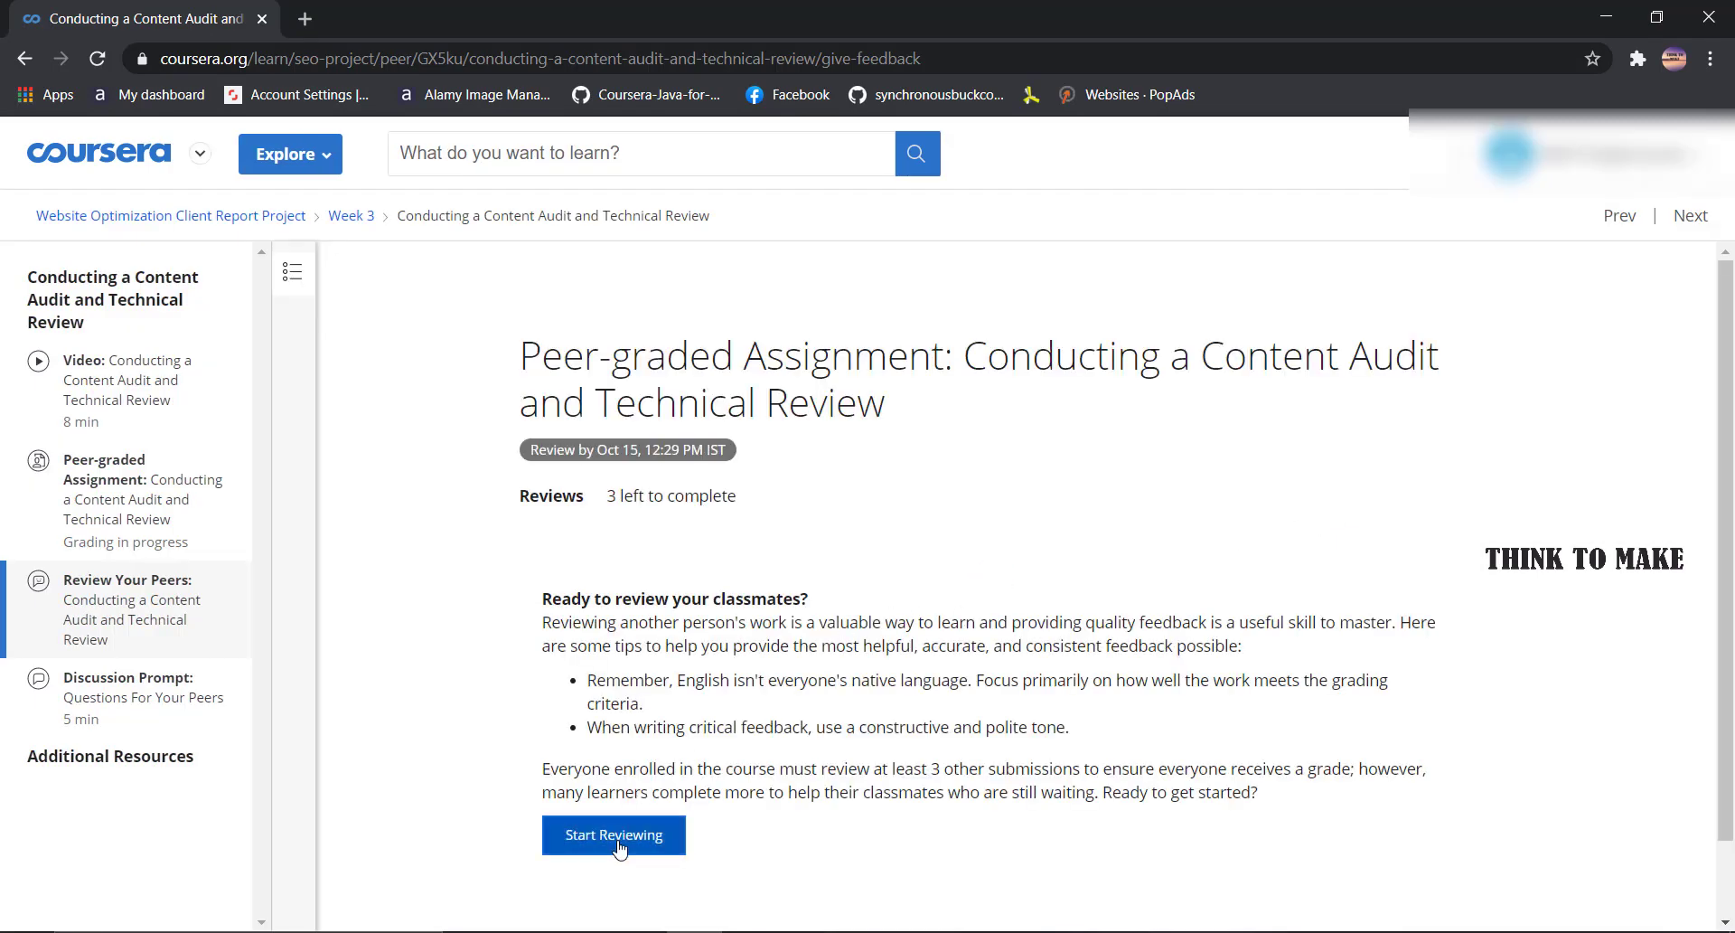
pyautogui.click(628, 825)
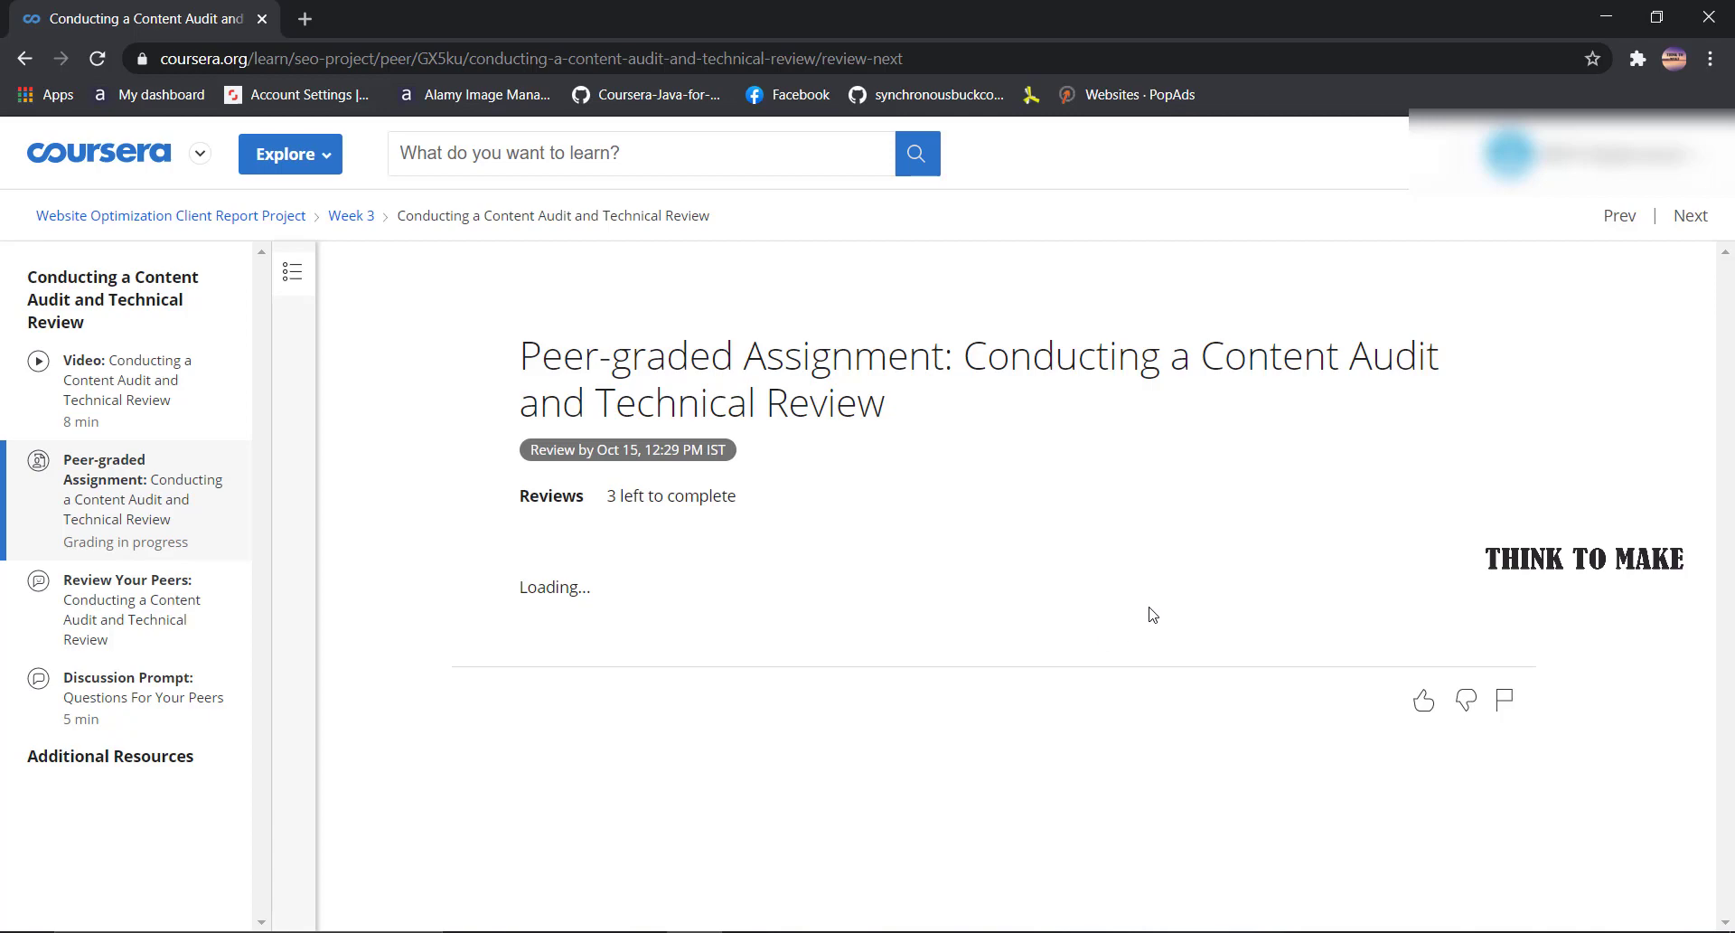
# - Award top scores for the competitor site criteria, including 3 pts for the second competitor and 1 pt for the 200-word write-up
pyautogui.scroll(-3, 1152, 614)
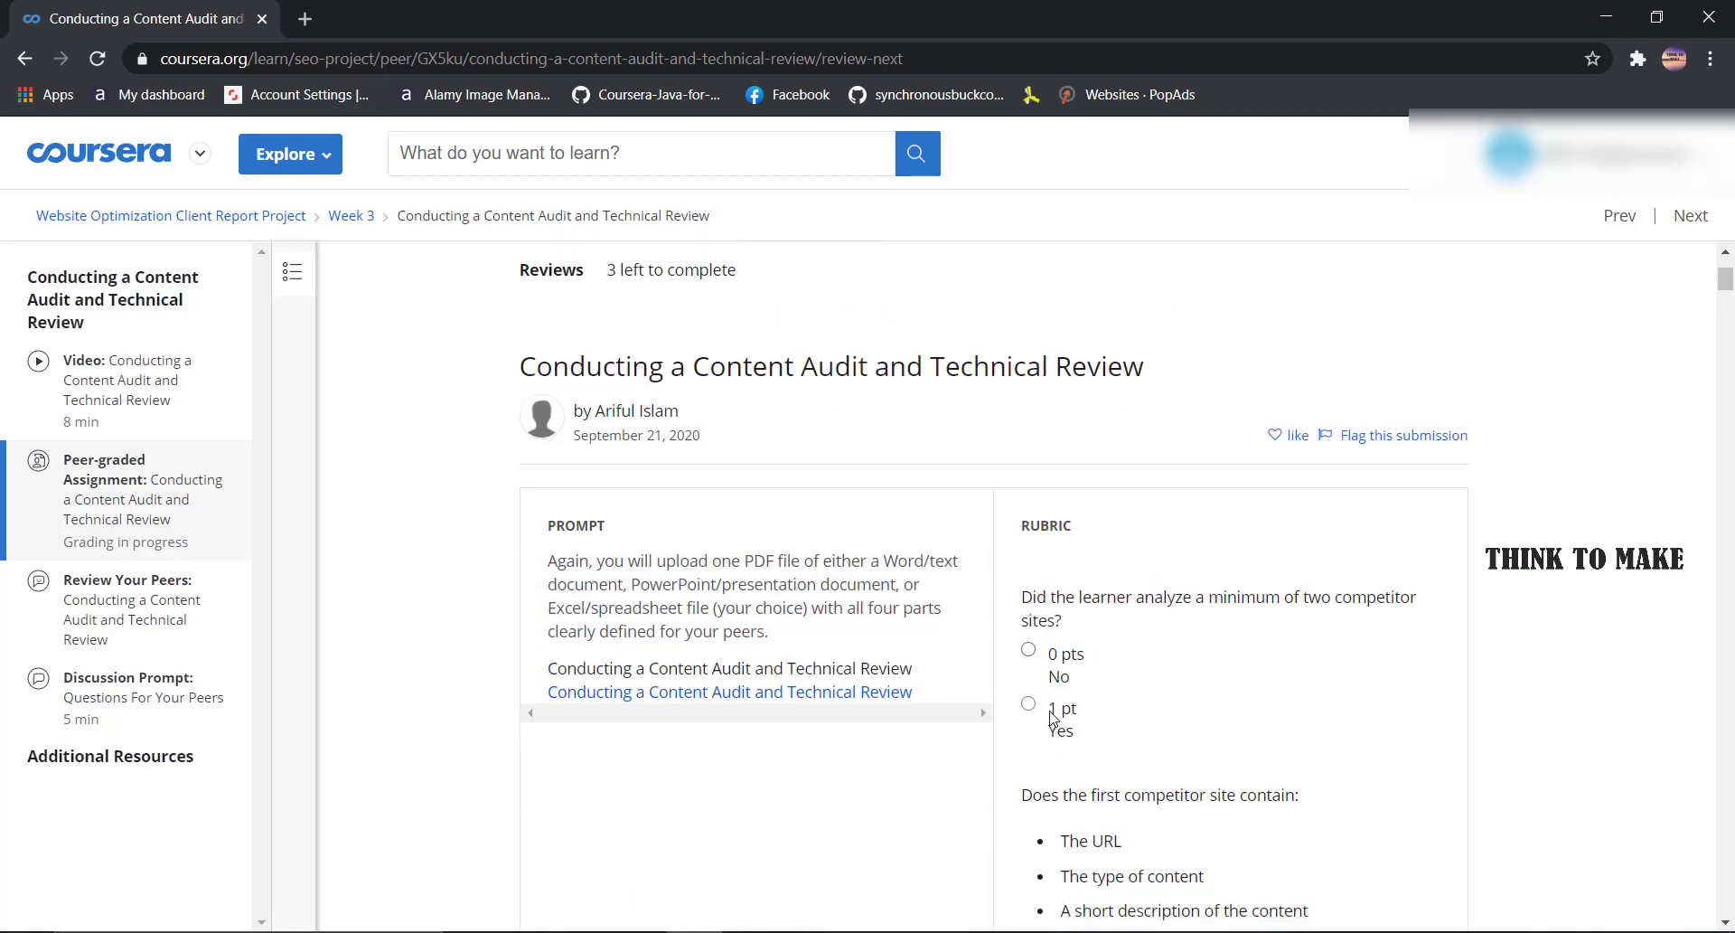
pyautogui.scroll(-10, 1058, 714)
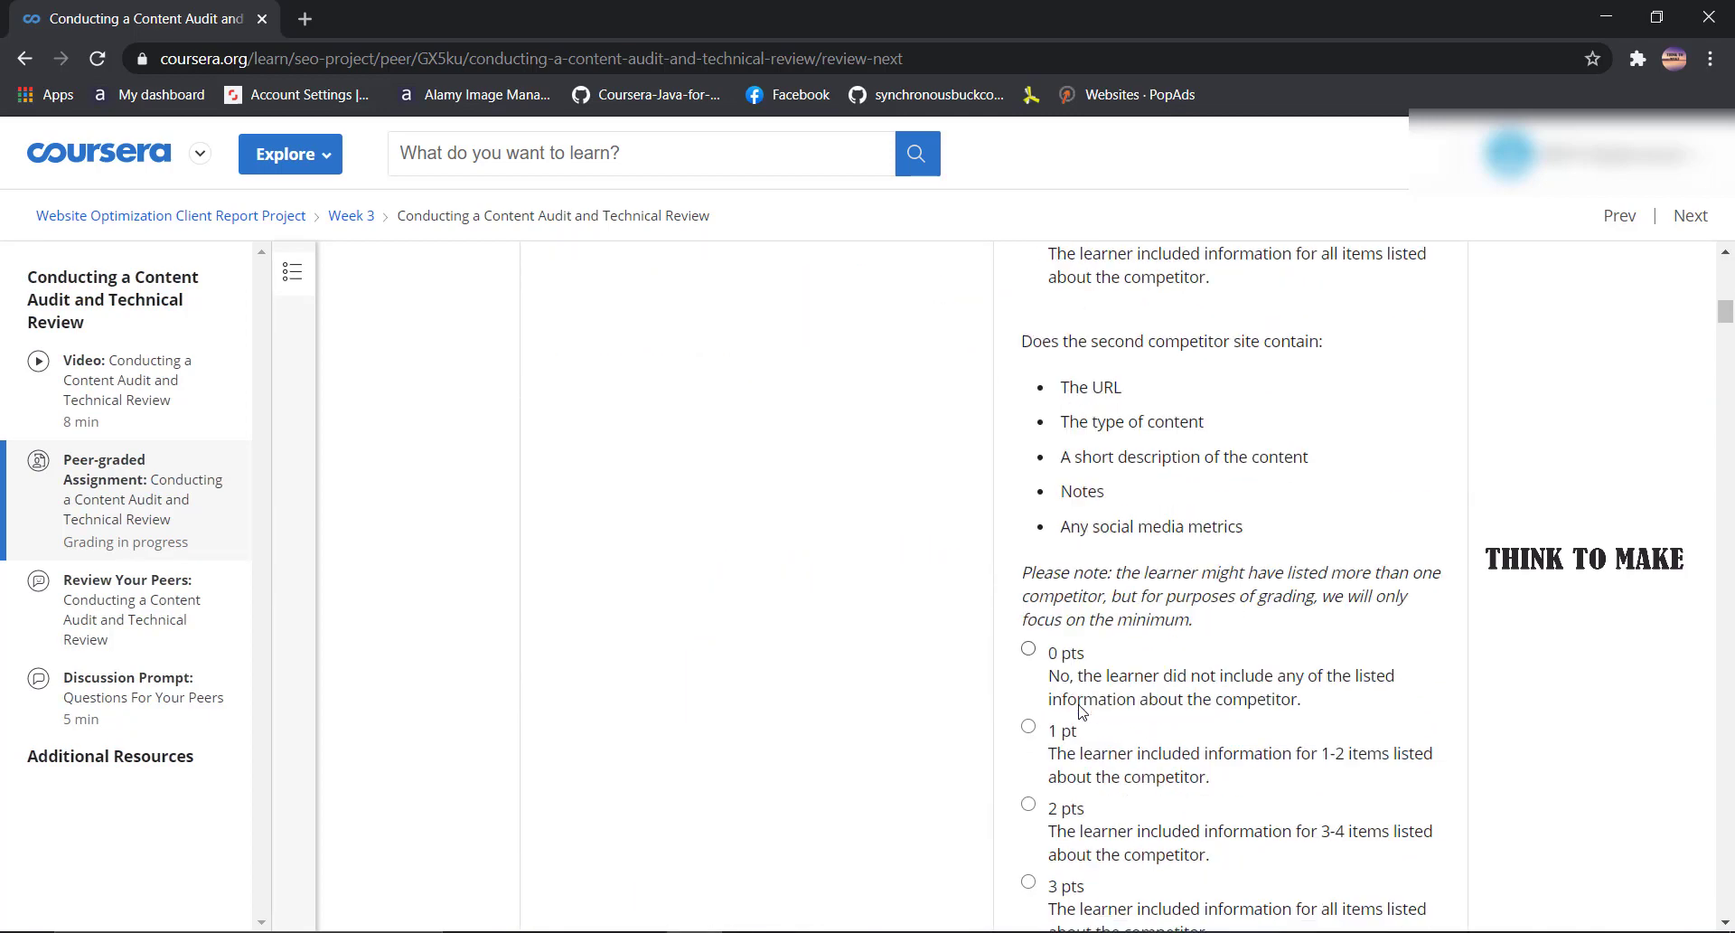
pyautogui.scroll(-1, 1082, 711)
pyautogui.click(1069, 771)
pyautogui.scroll(-4, 1104, 707)
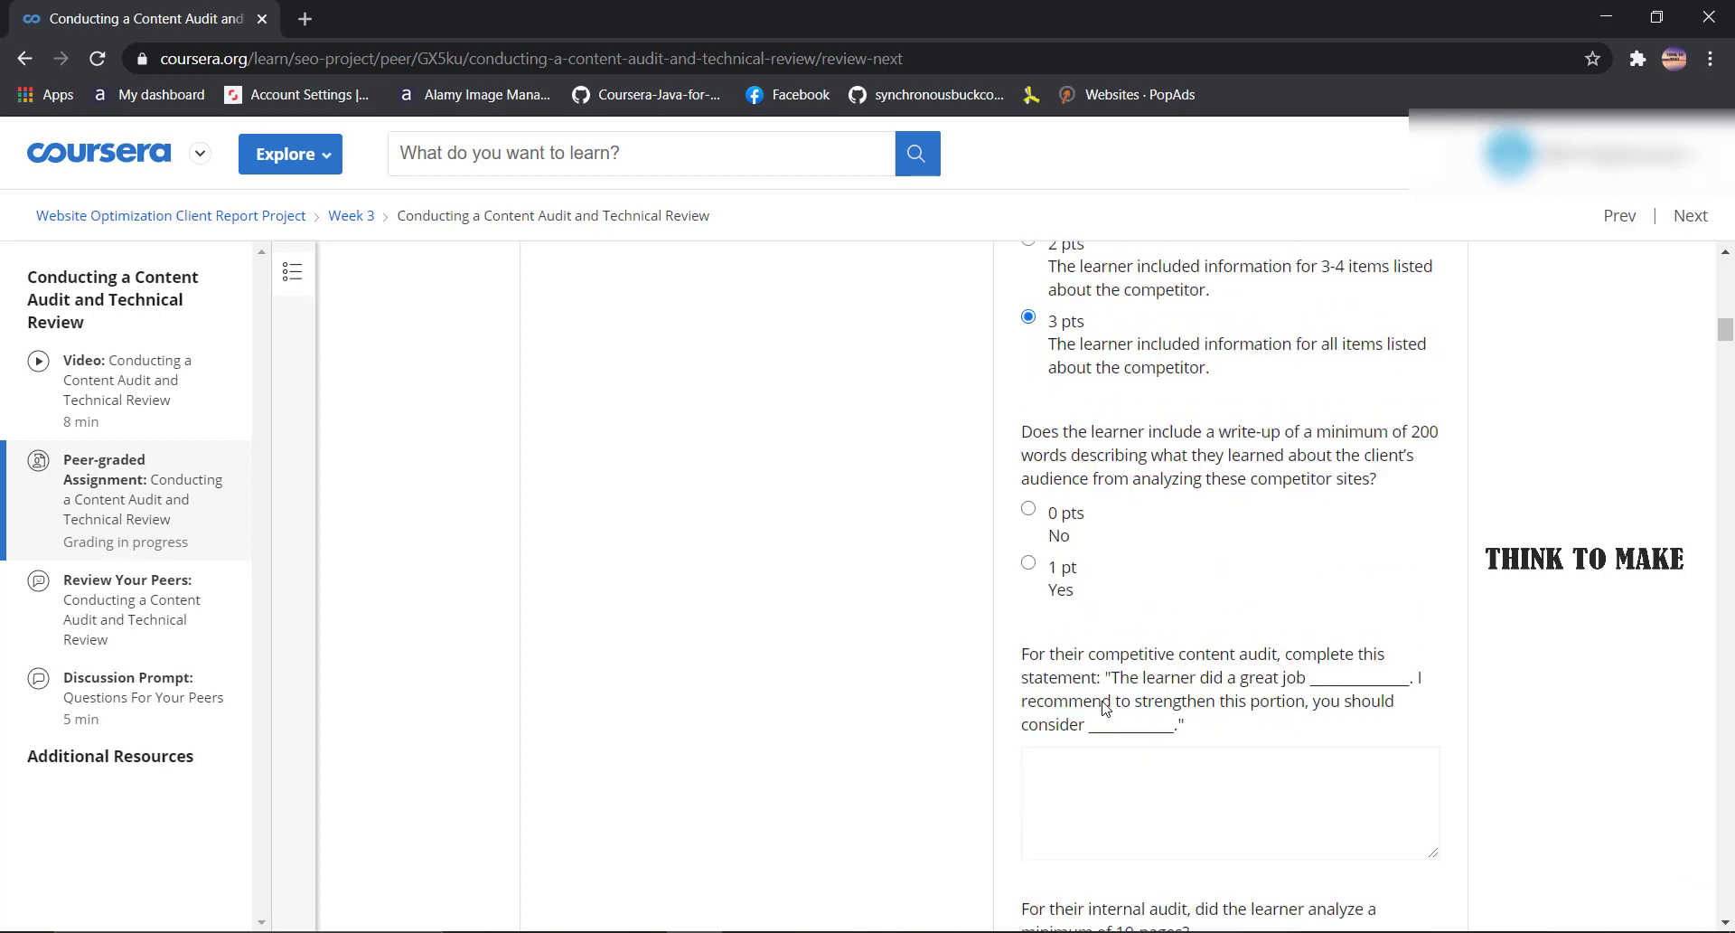
pyautogui.click(1065, 585)
pyautogui.scroll(-2, 1066, 586)
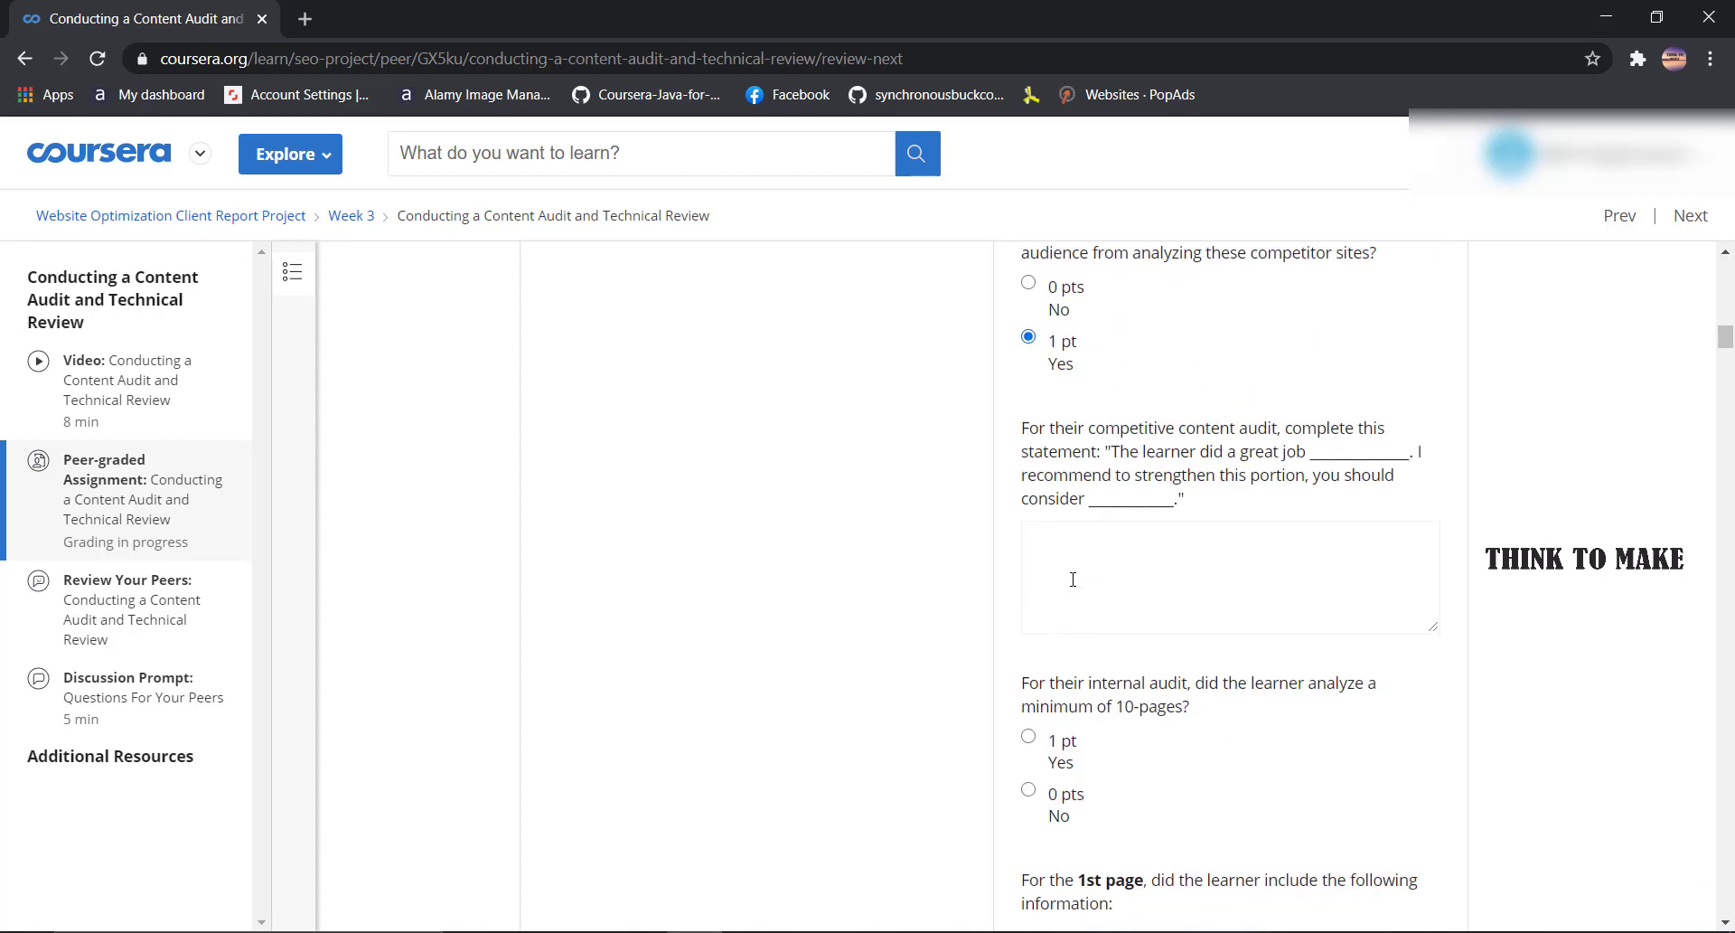
# - Enter "good" as the competitive content audit feedback and award 1 pt for analyzing at least 10 pages in the internal audit
pyautogui.click(1073, 579)
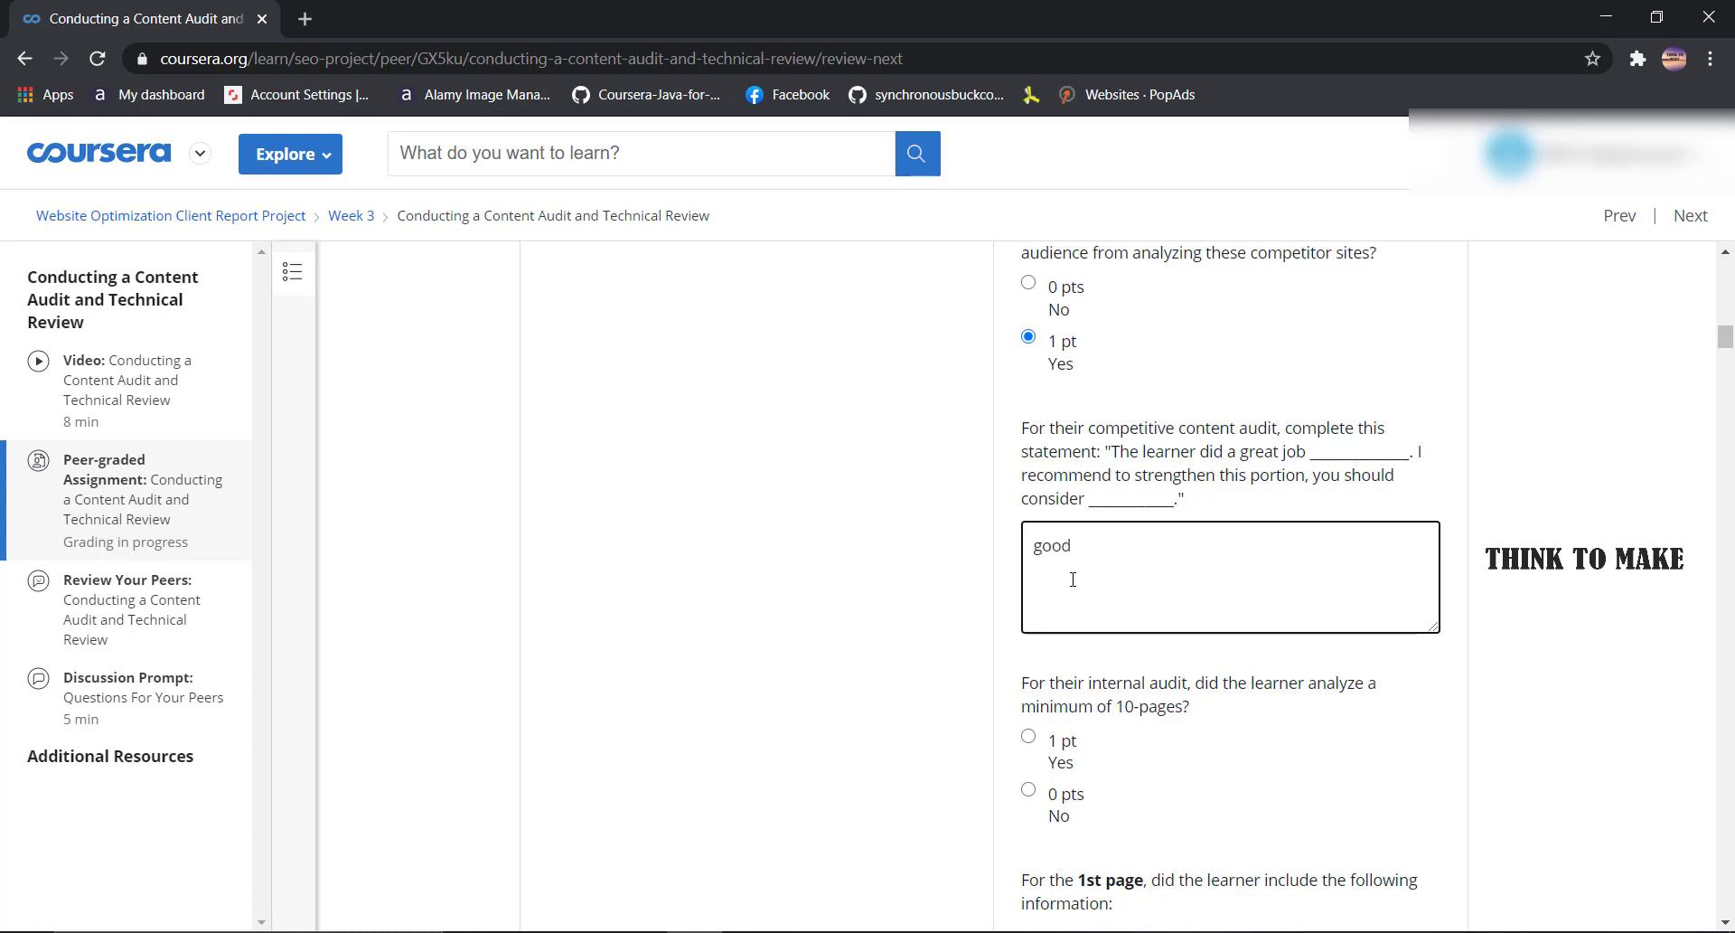
pyautogui.hotkey('ctrl', 'a')
pyautogui.scroll(-2, 1073, 579)
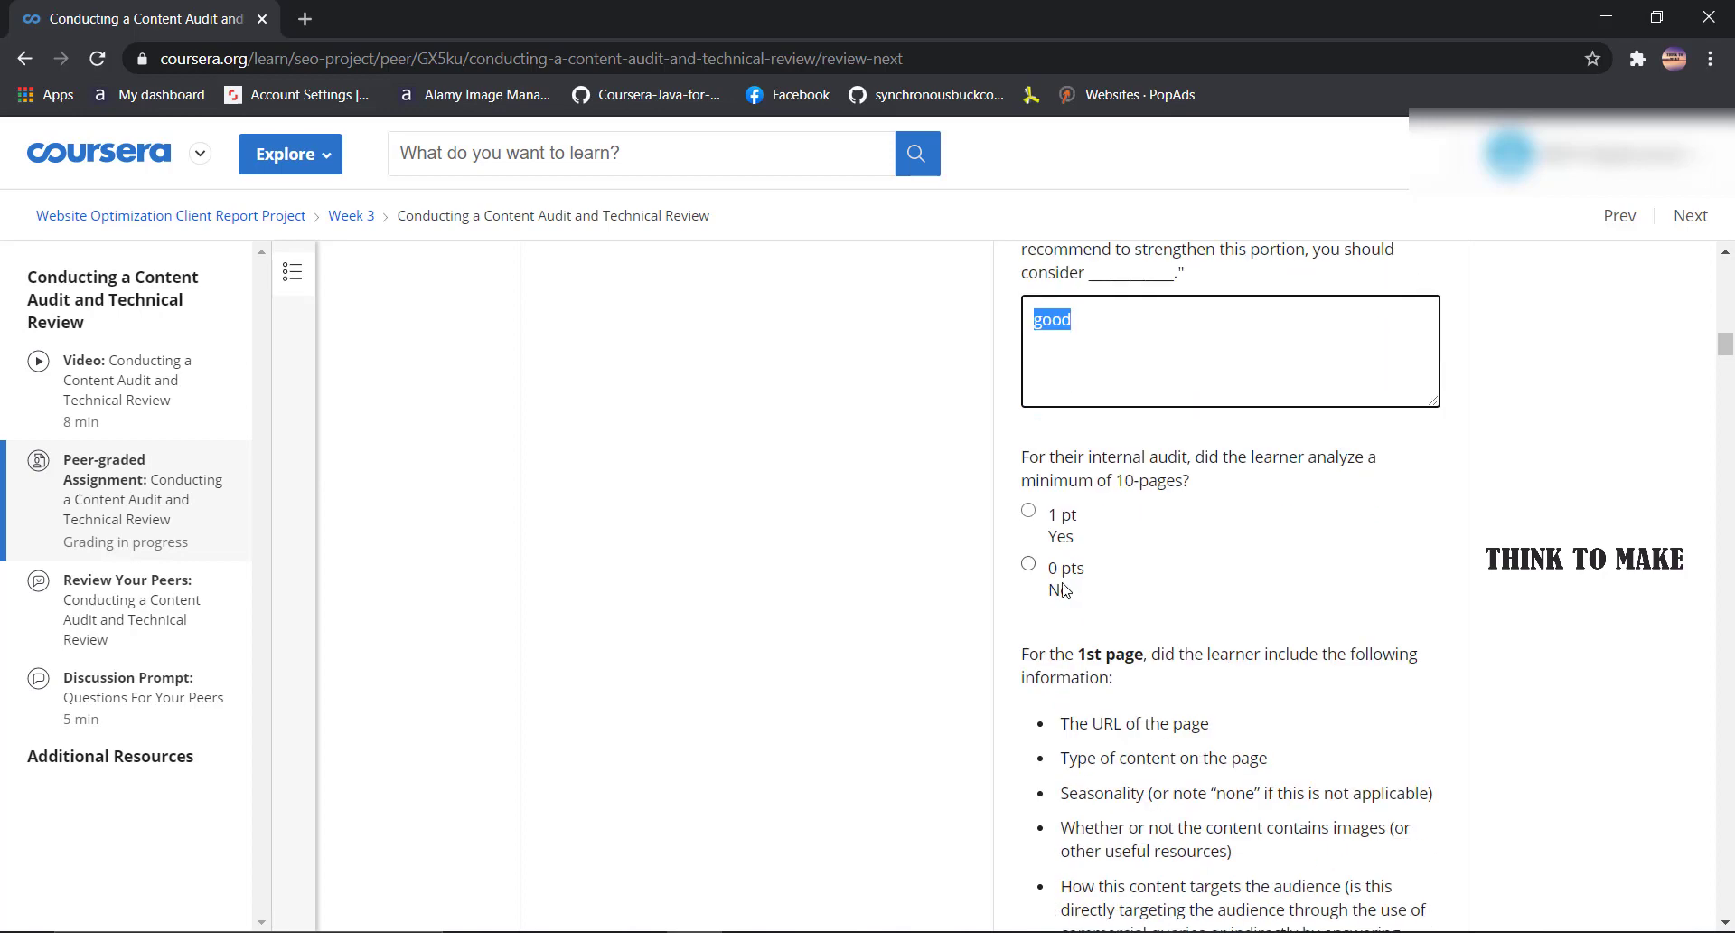
pyautogui.click(1057, 546)
# - Award 4 pts each for the content audit information on the 1st through 5th pages
pyautogui.scroll(-6, 1056, 547)
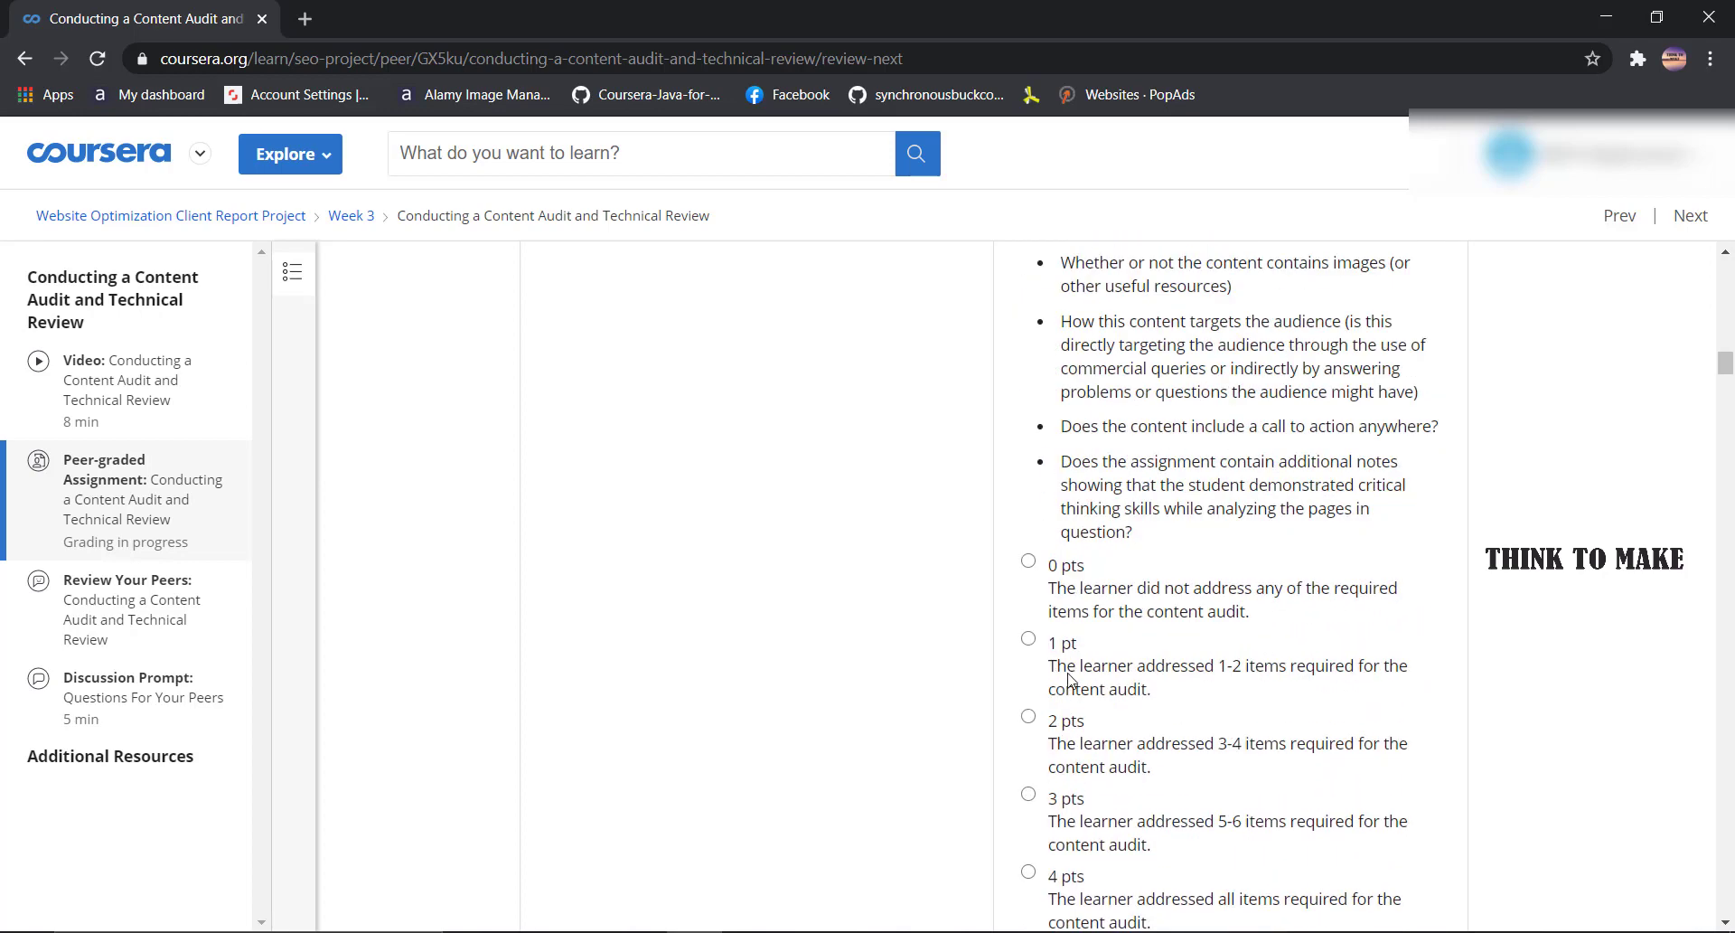
pyautogui.scroll(-4, 1057, 736)
pyautogui.scroll(-9, 1061, 586)
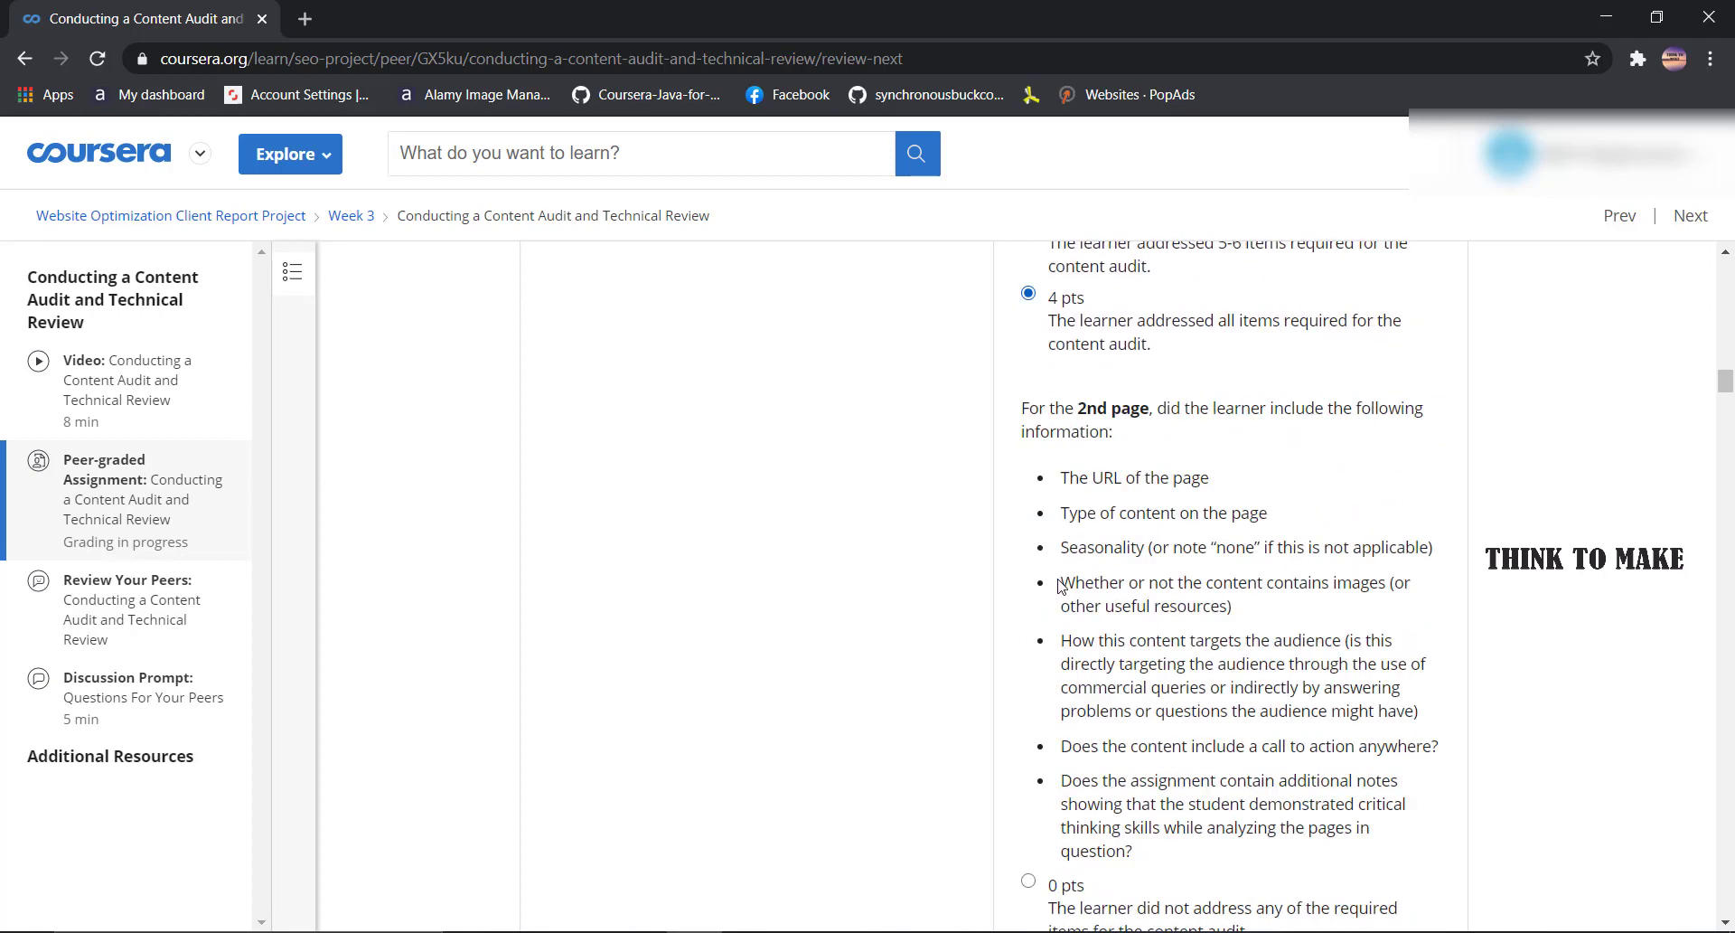
pyautogui.scroll(-10, 1068, 660)
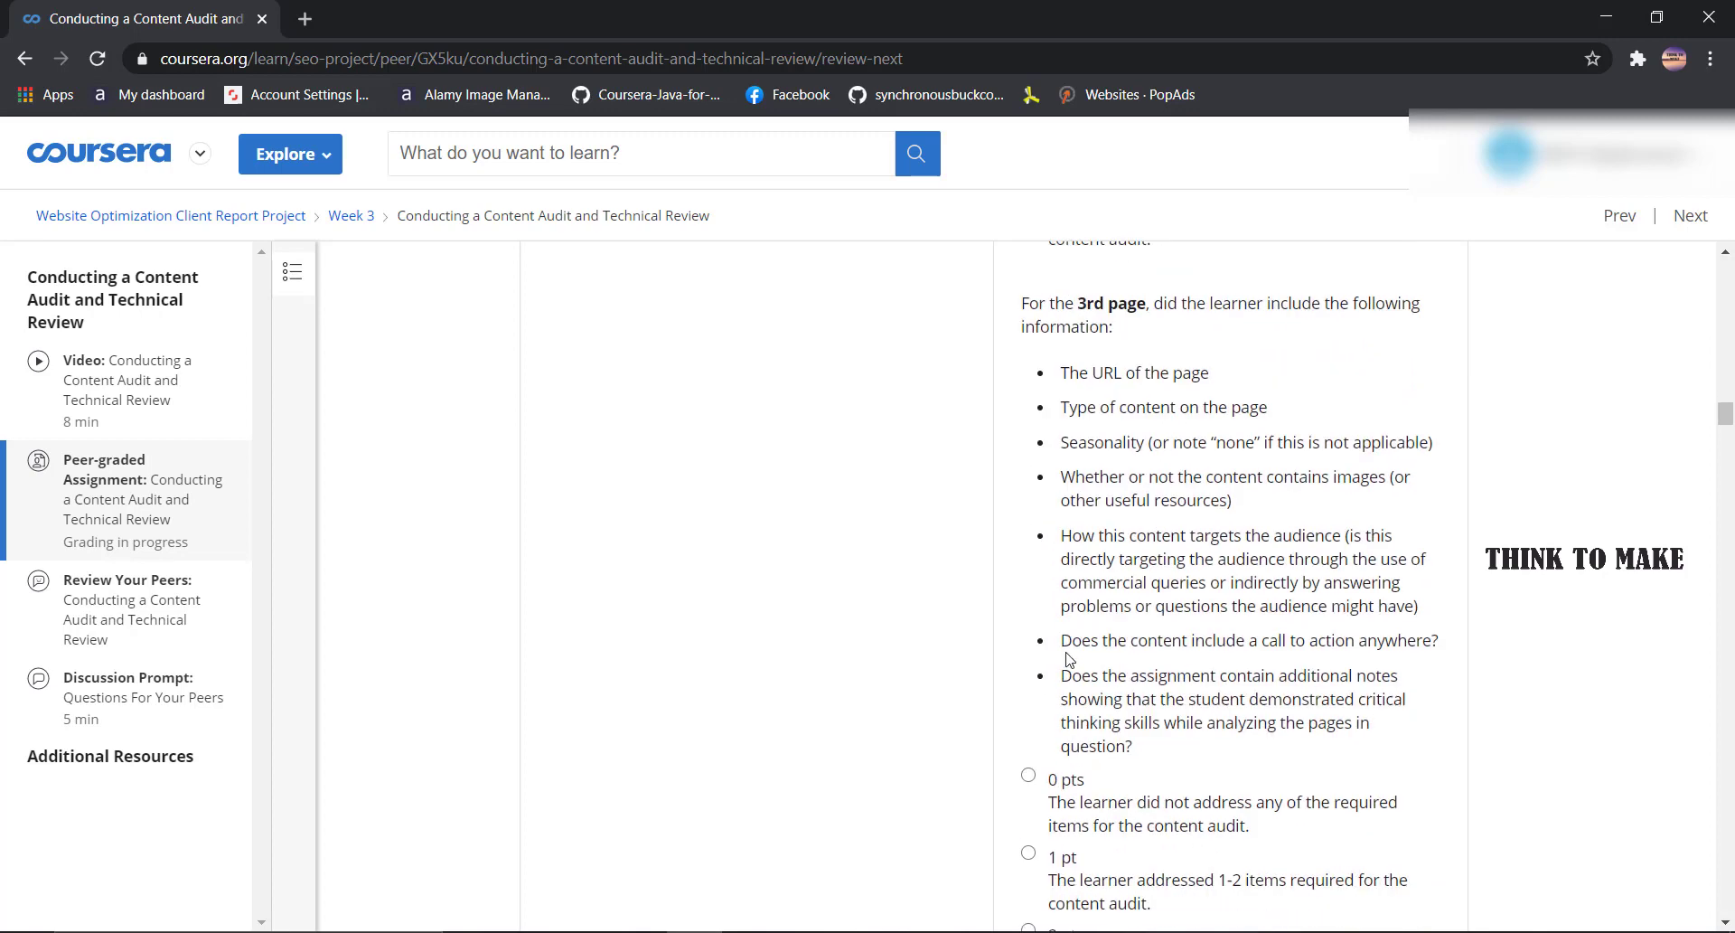
pyautogui.moveTo(1055, 689); pyautogui.dragTo(1064, 690)
pyautogui.scroll(-1, 1064, 690)
pyautogui.click(1060, 637)
pyautogui.scroll(-9, 1060, 645)
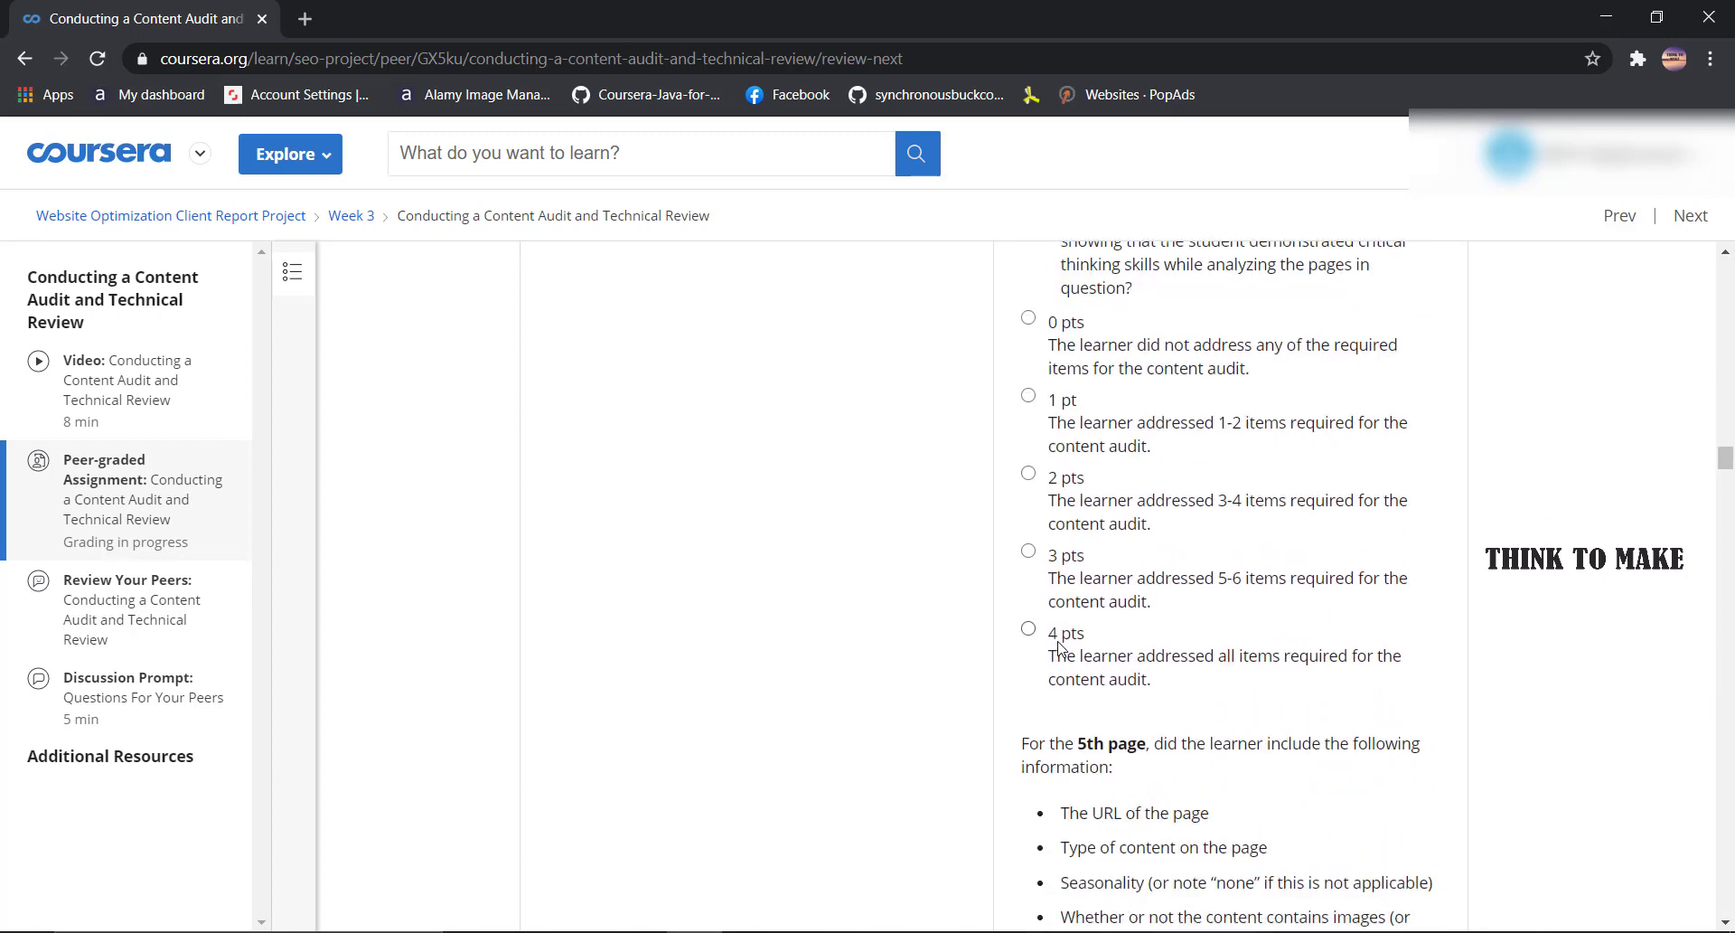
pyautogui.click(1061, 639)
pyautogui.scroll(-9, 1060, 640)
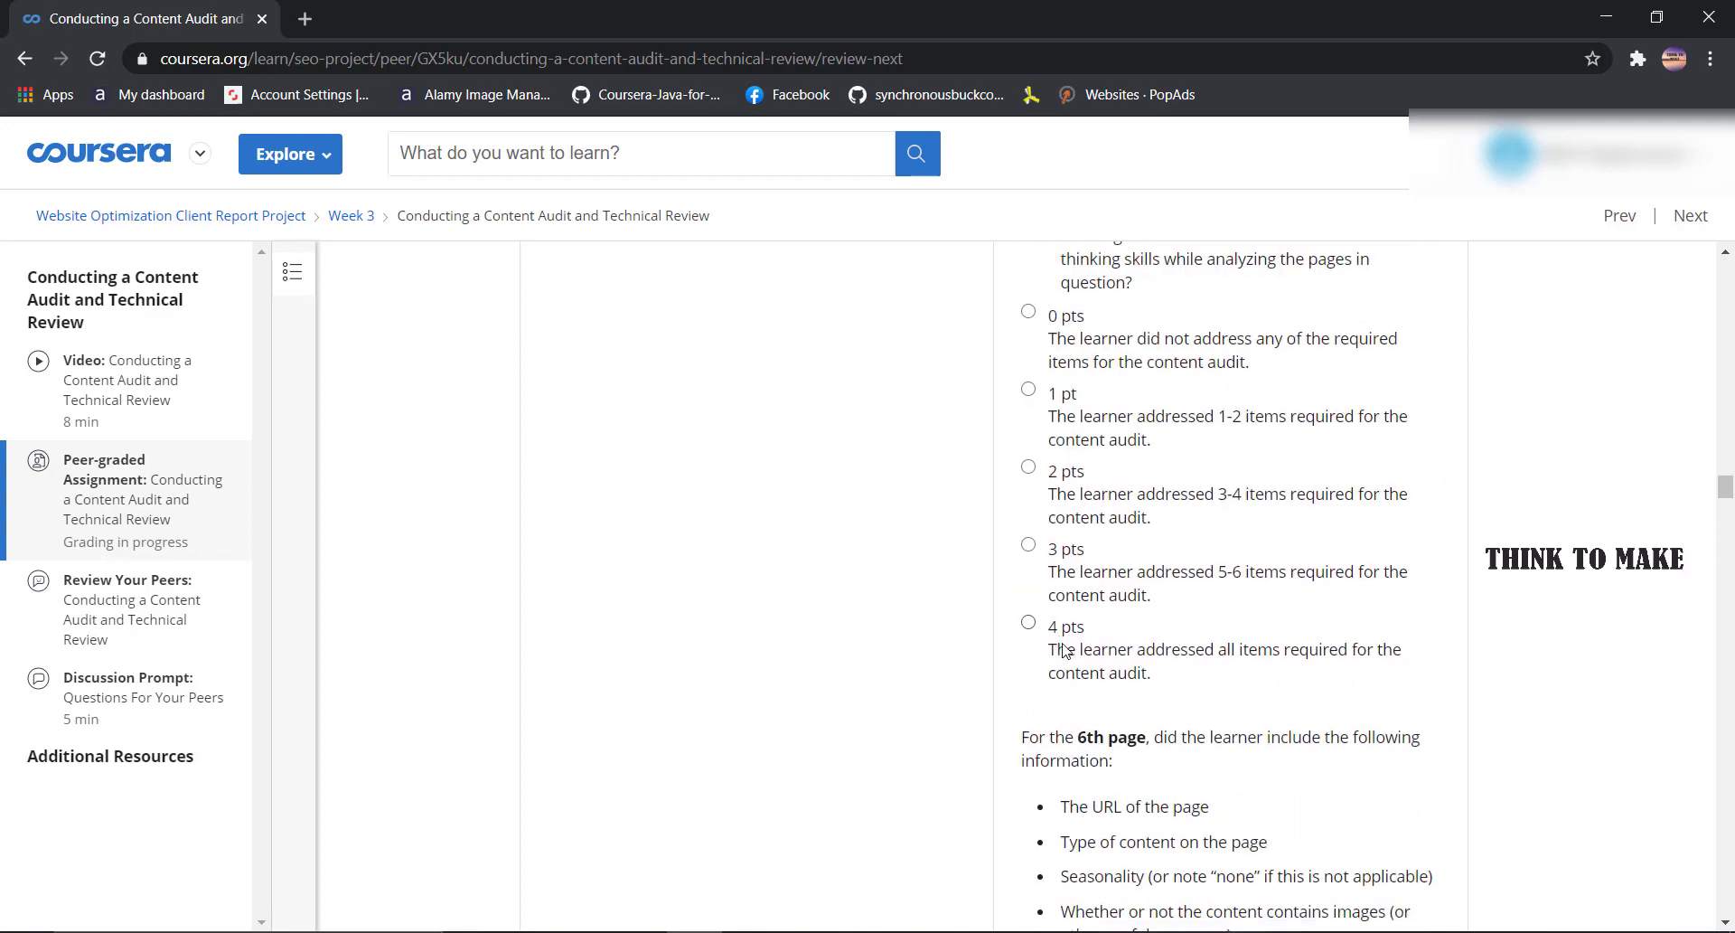
pyautogui.click(1061, 640)
pyautogui.scroll(-9, 1062, 642)
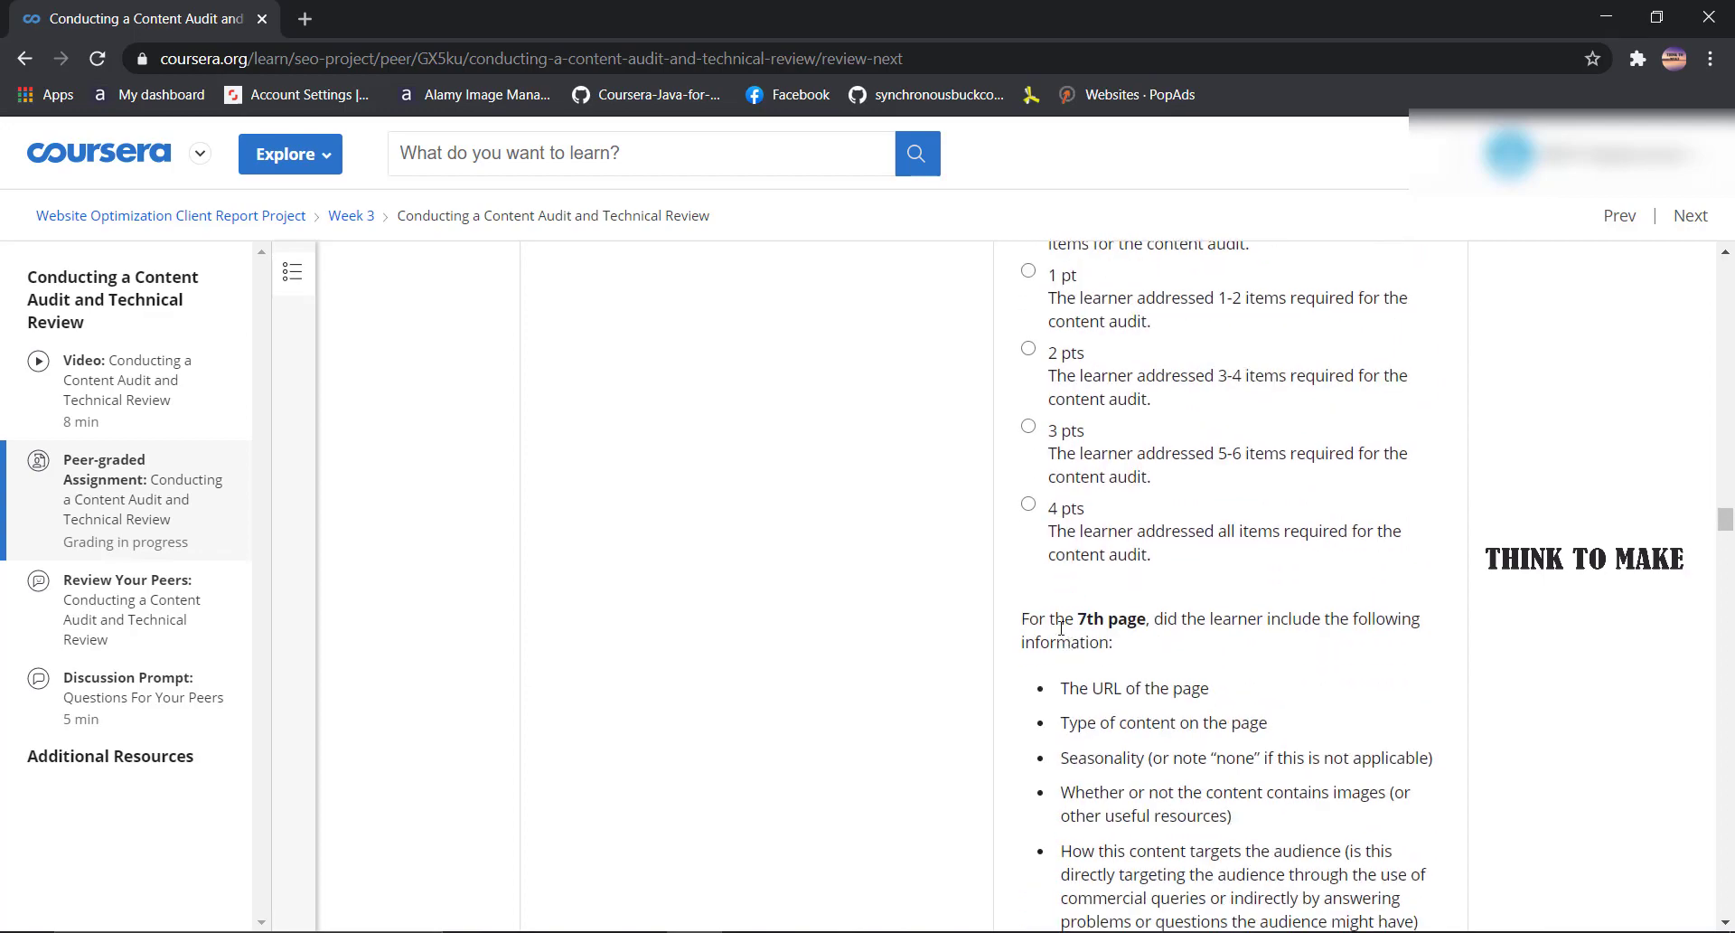
# - Award 4 pts each for the content audit information on the 6th through 10th pages
pyautogui.click(1061, 551)
pyautogui.scroll(-9, 1059, 545)
pyautogui.scroll(-4, 1062, 542)
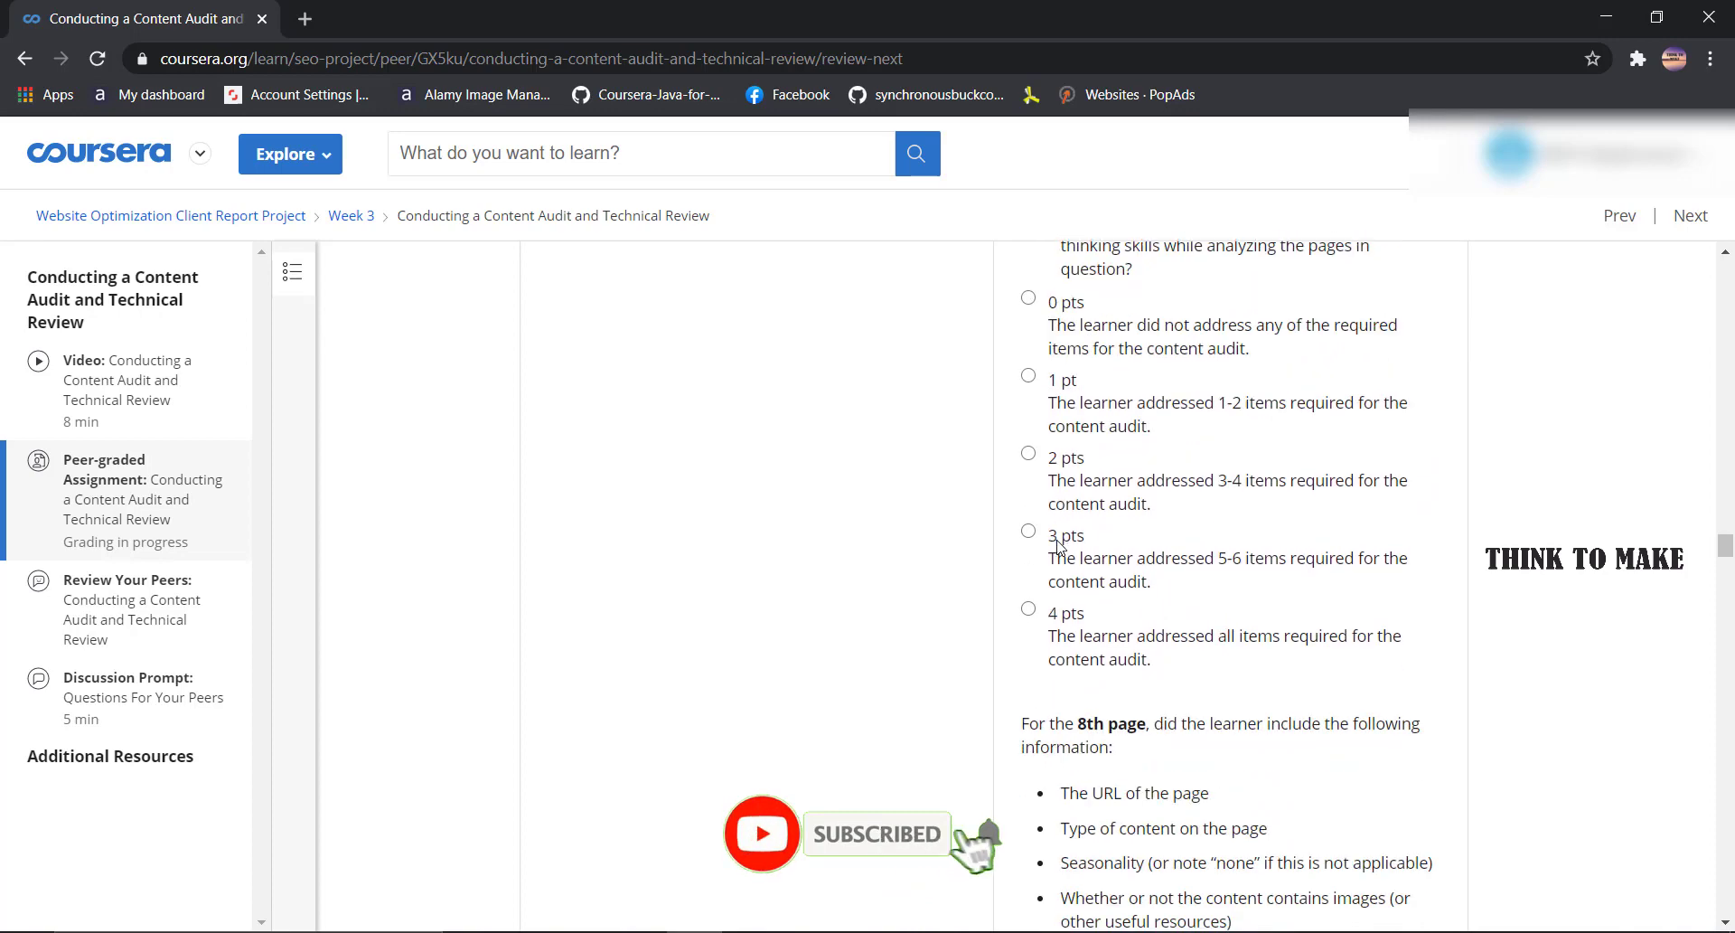
pyautogui.click(1068, 540)
pyautogui.scroll(-9, 1068, 539)
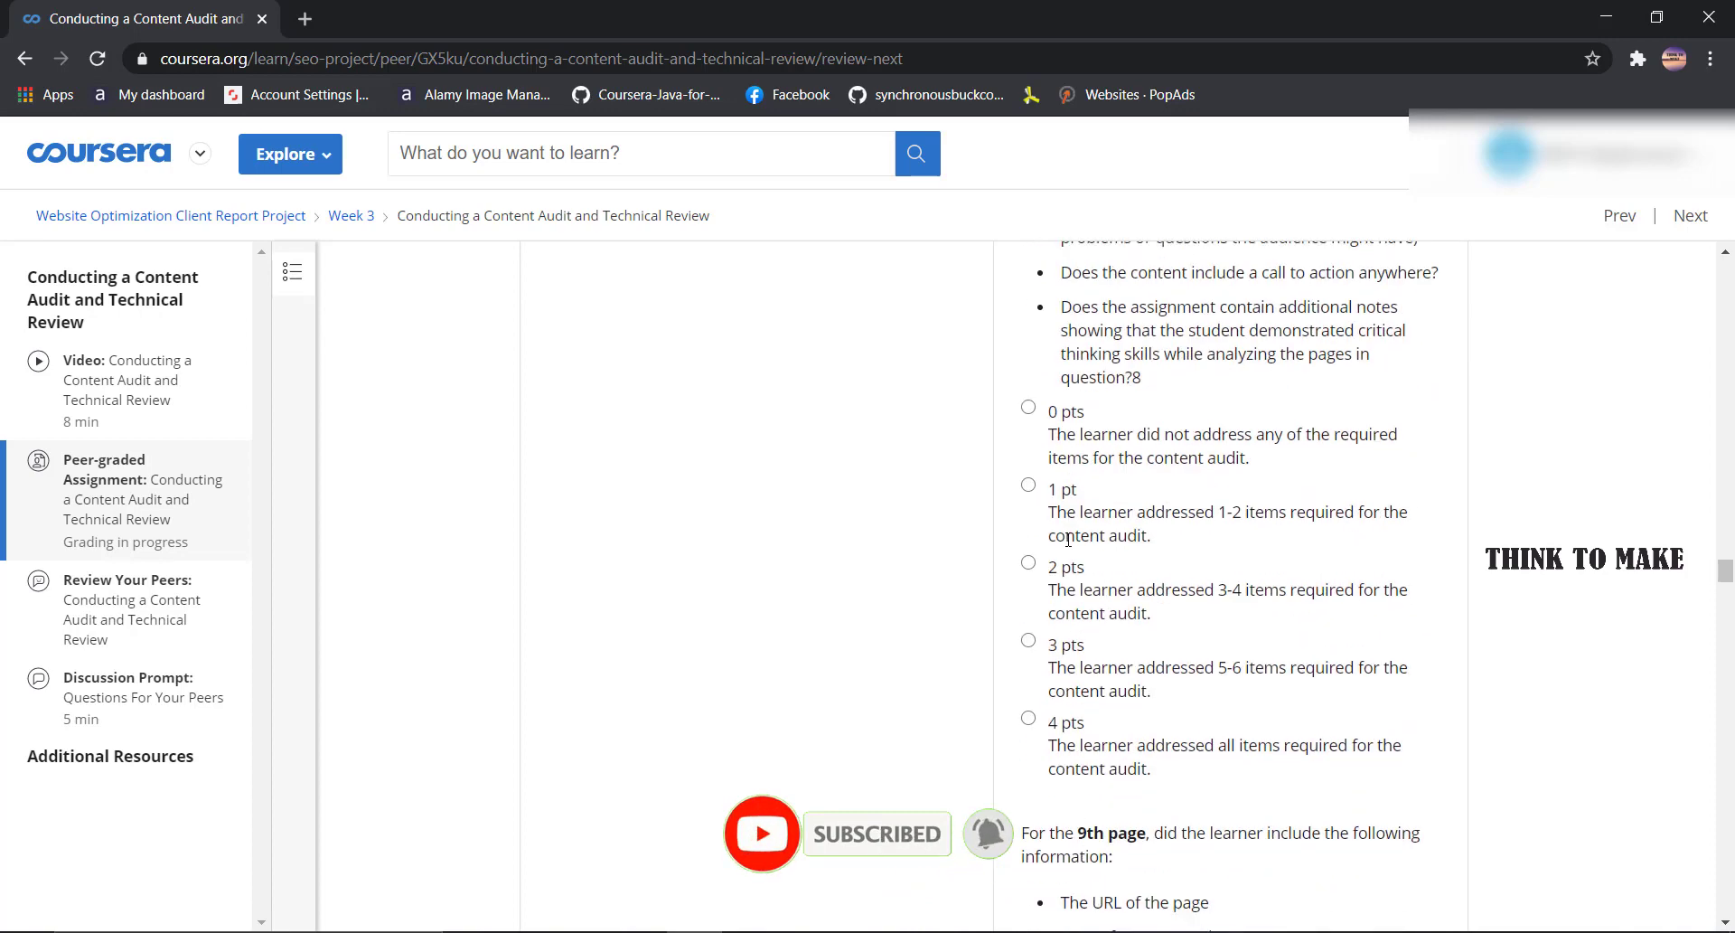
pyautogui.click(1066, 728)
pyautogui.scroll(-9, 1066, 649)
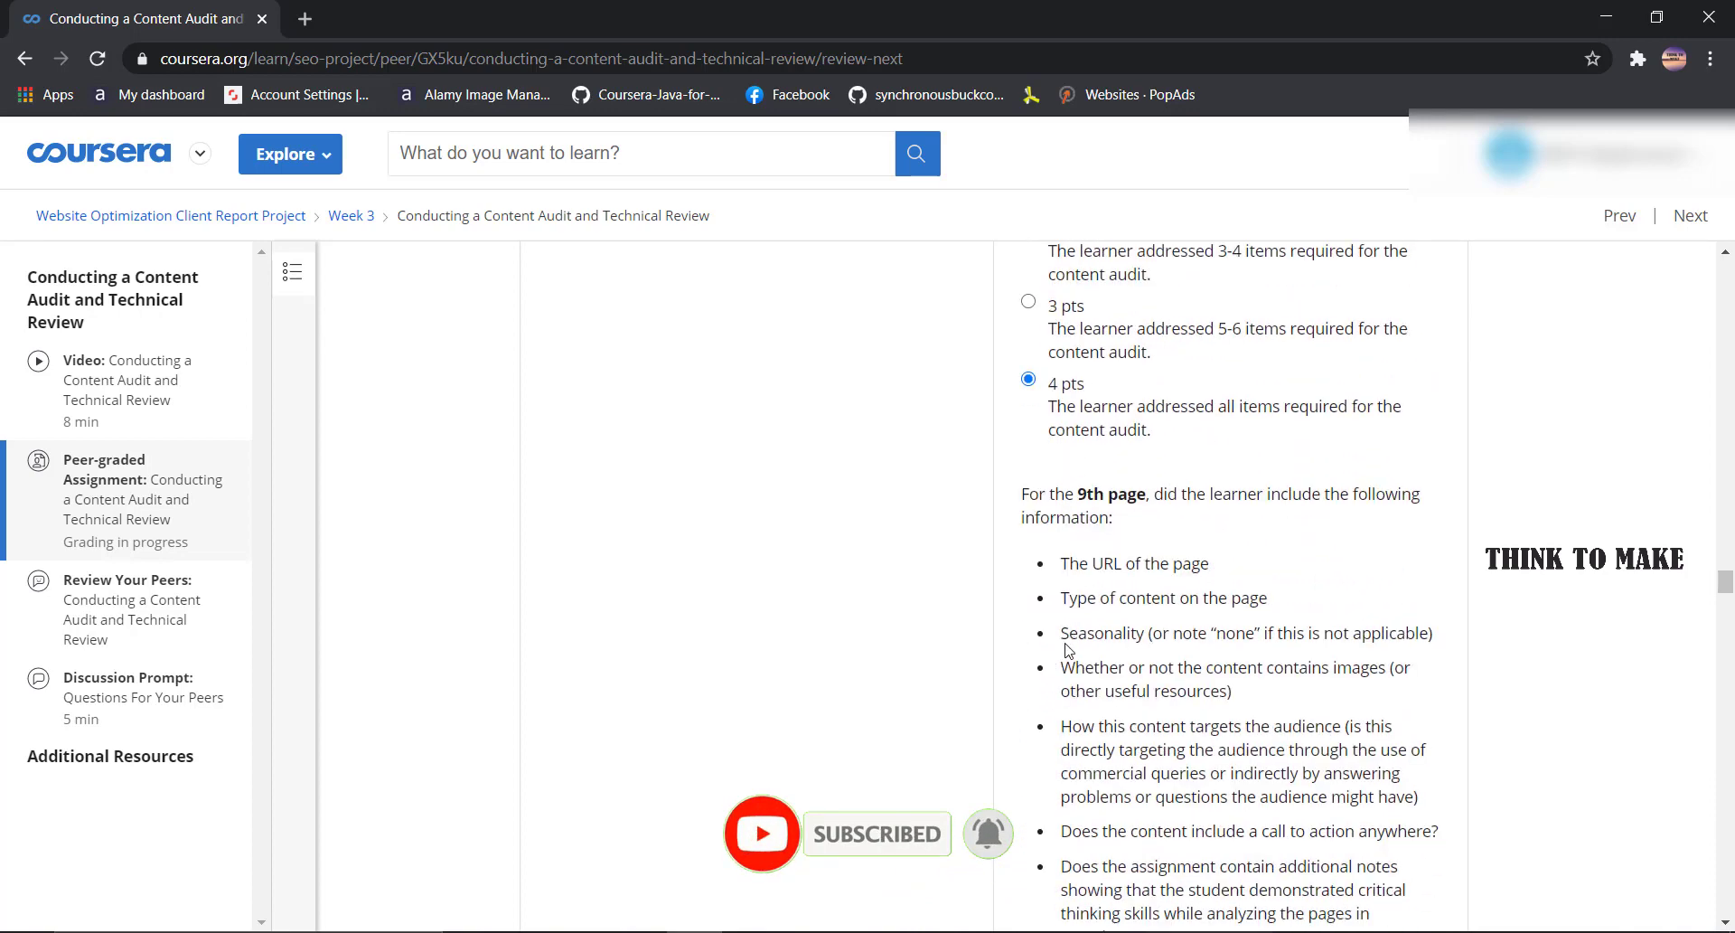
pyautogui.scroll(-2, 1081, 541)
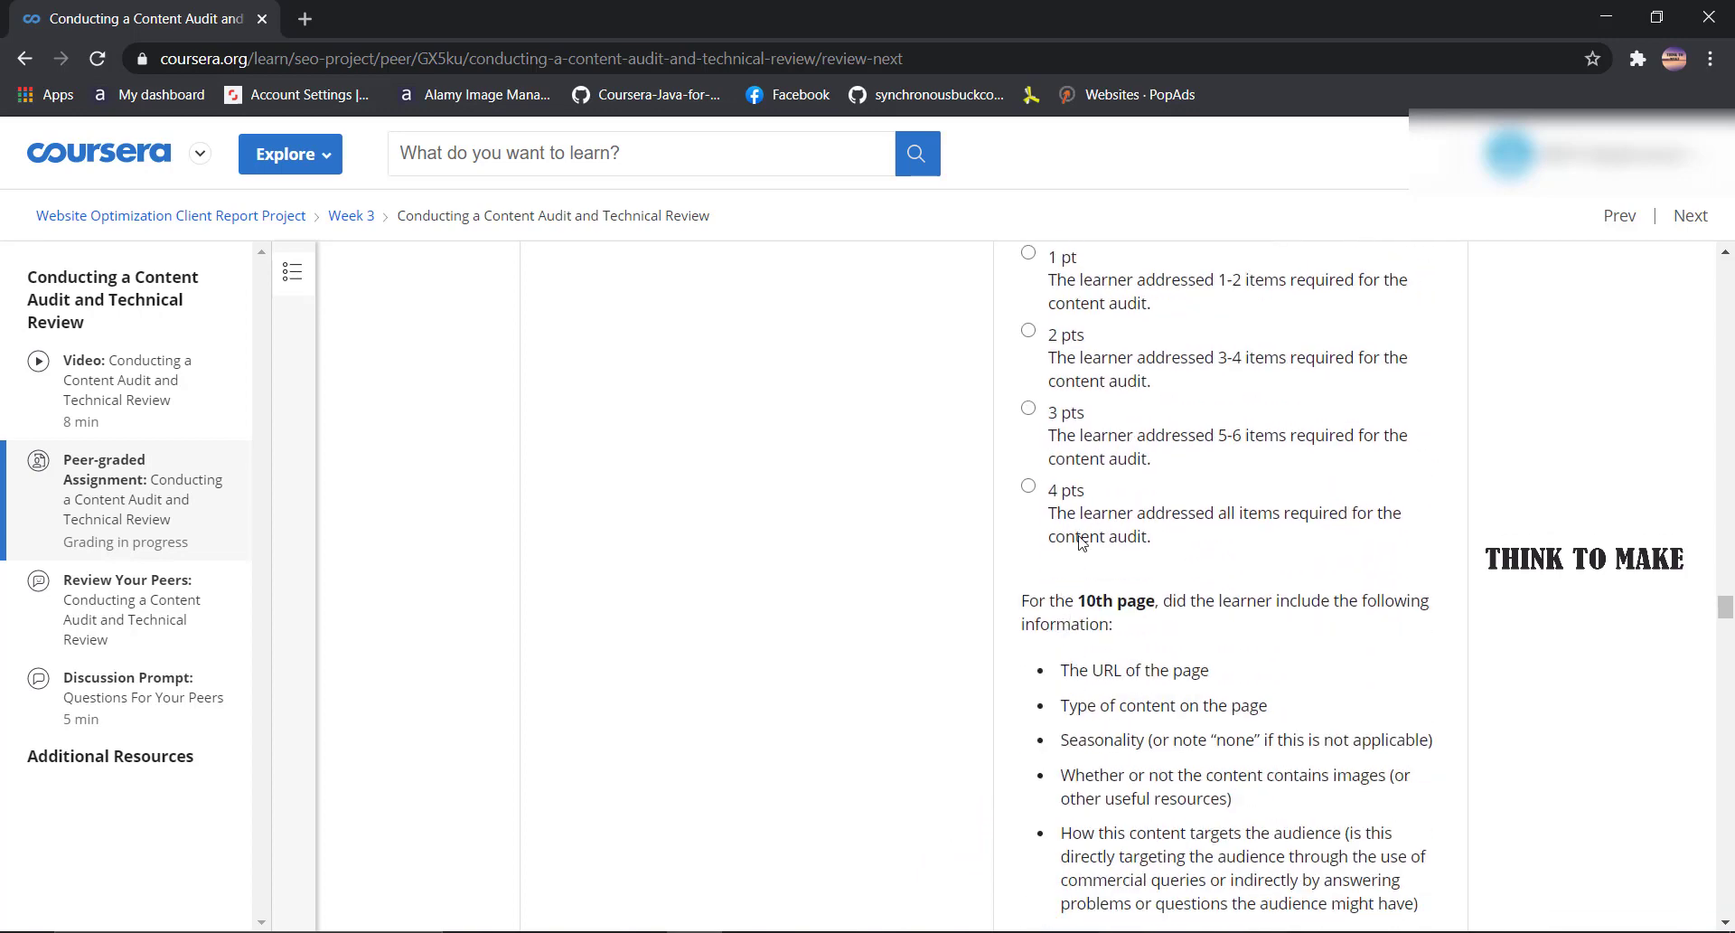
pyautogui.scroll(-8, 1082, 542)
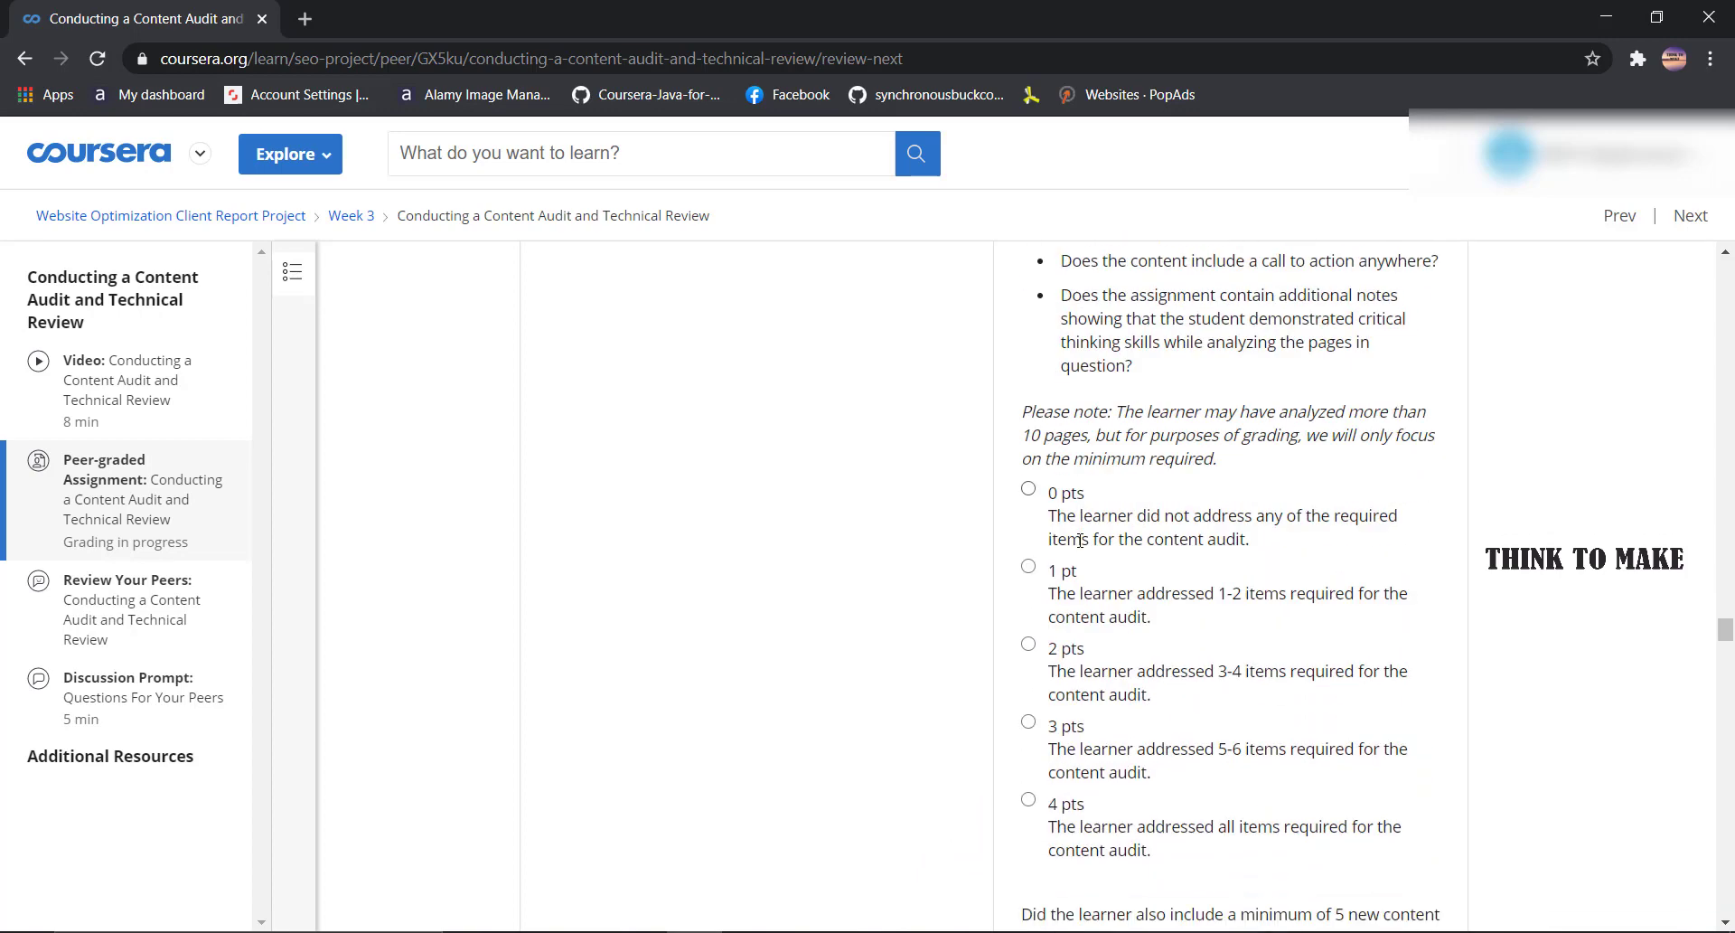
pyautogui.scroll(-3, 1082, 545)
# - Award 3 pts for including five or more new content ideas and enter "good" as the internal audit feedback
pyautogui.scroll(-5, 1085, 493)
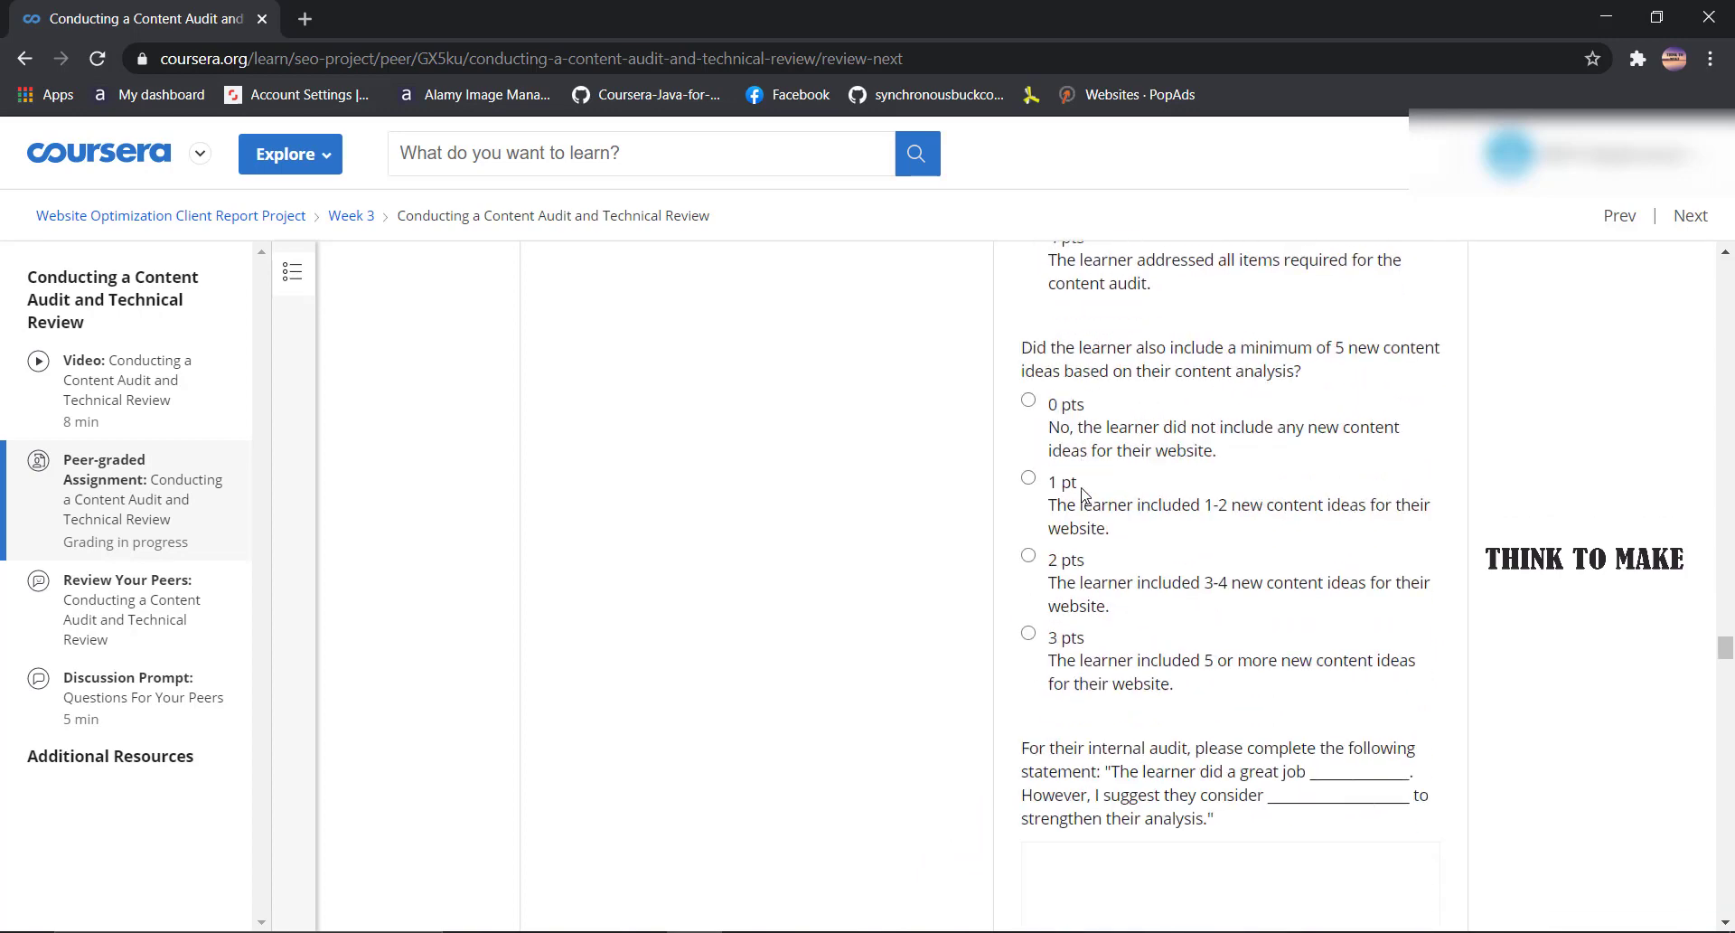
pyautogui.click(1069, 709)
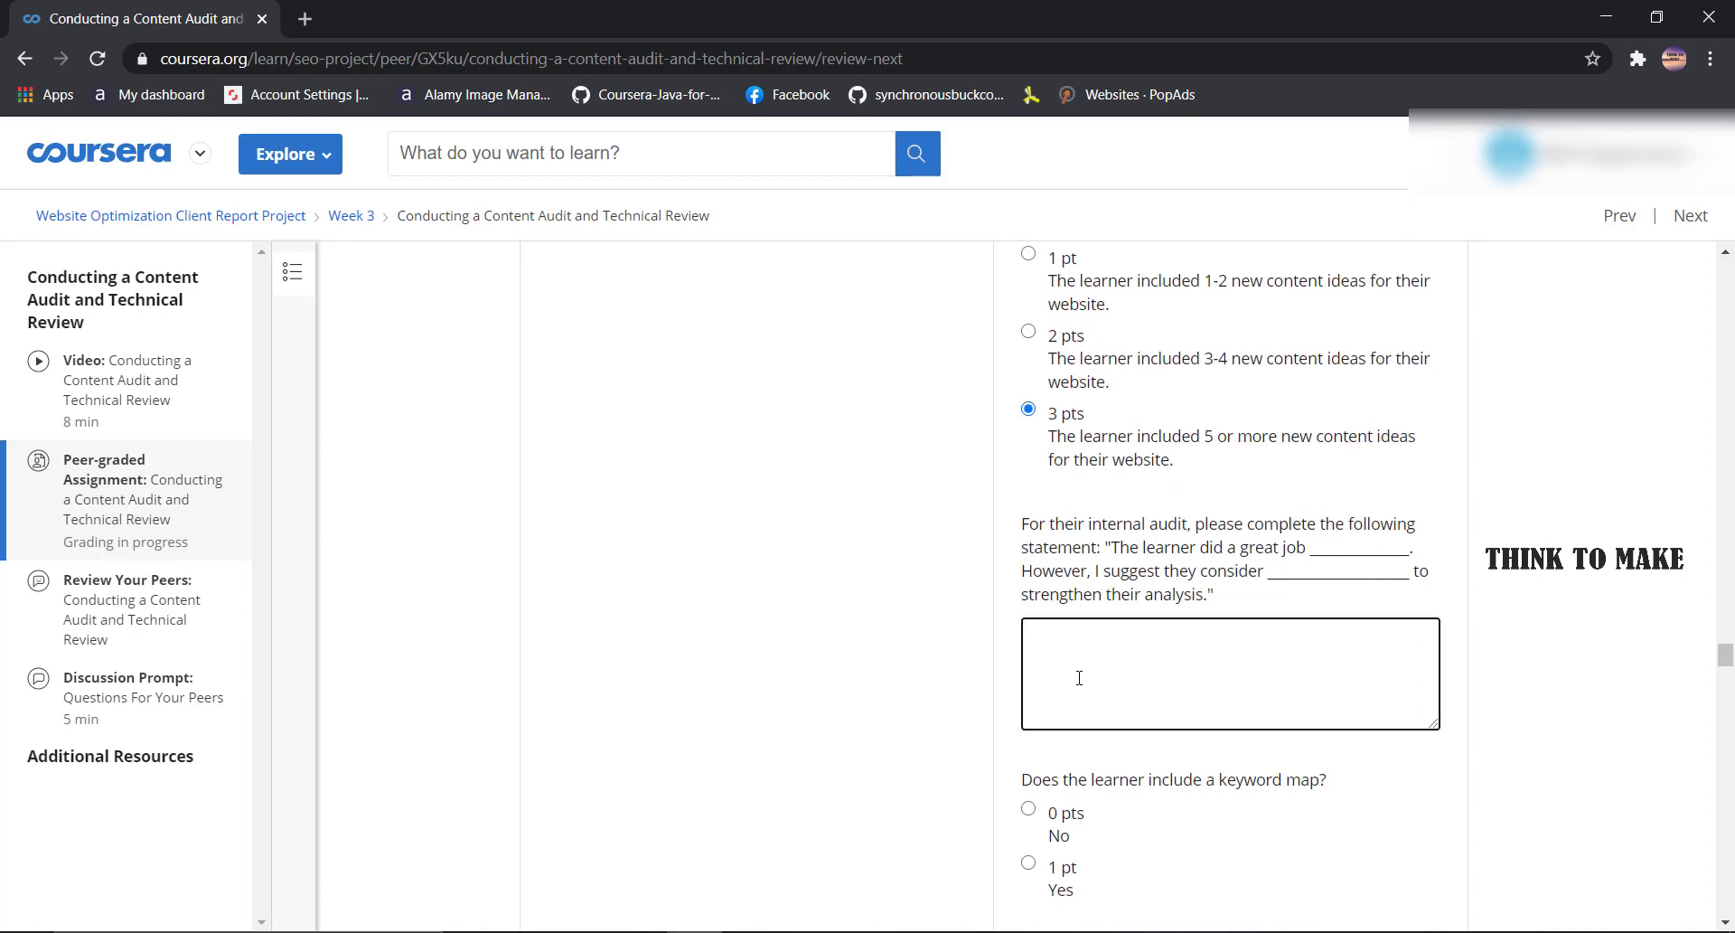
pyautogui.write('good')
# - Award 1 pt for including a keyword map and score its page count and new page recommendations
pyautogui.scroll(-5, 1076, 673)
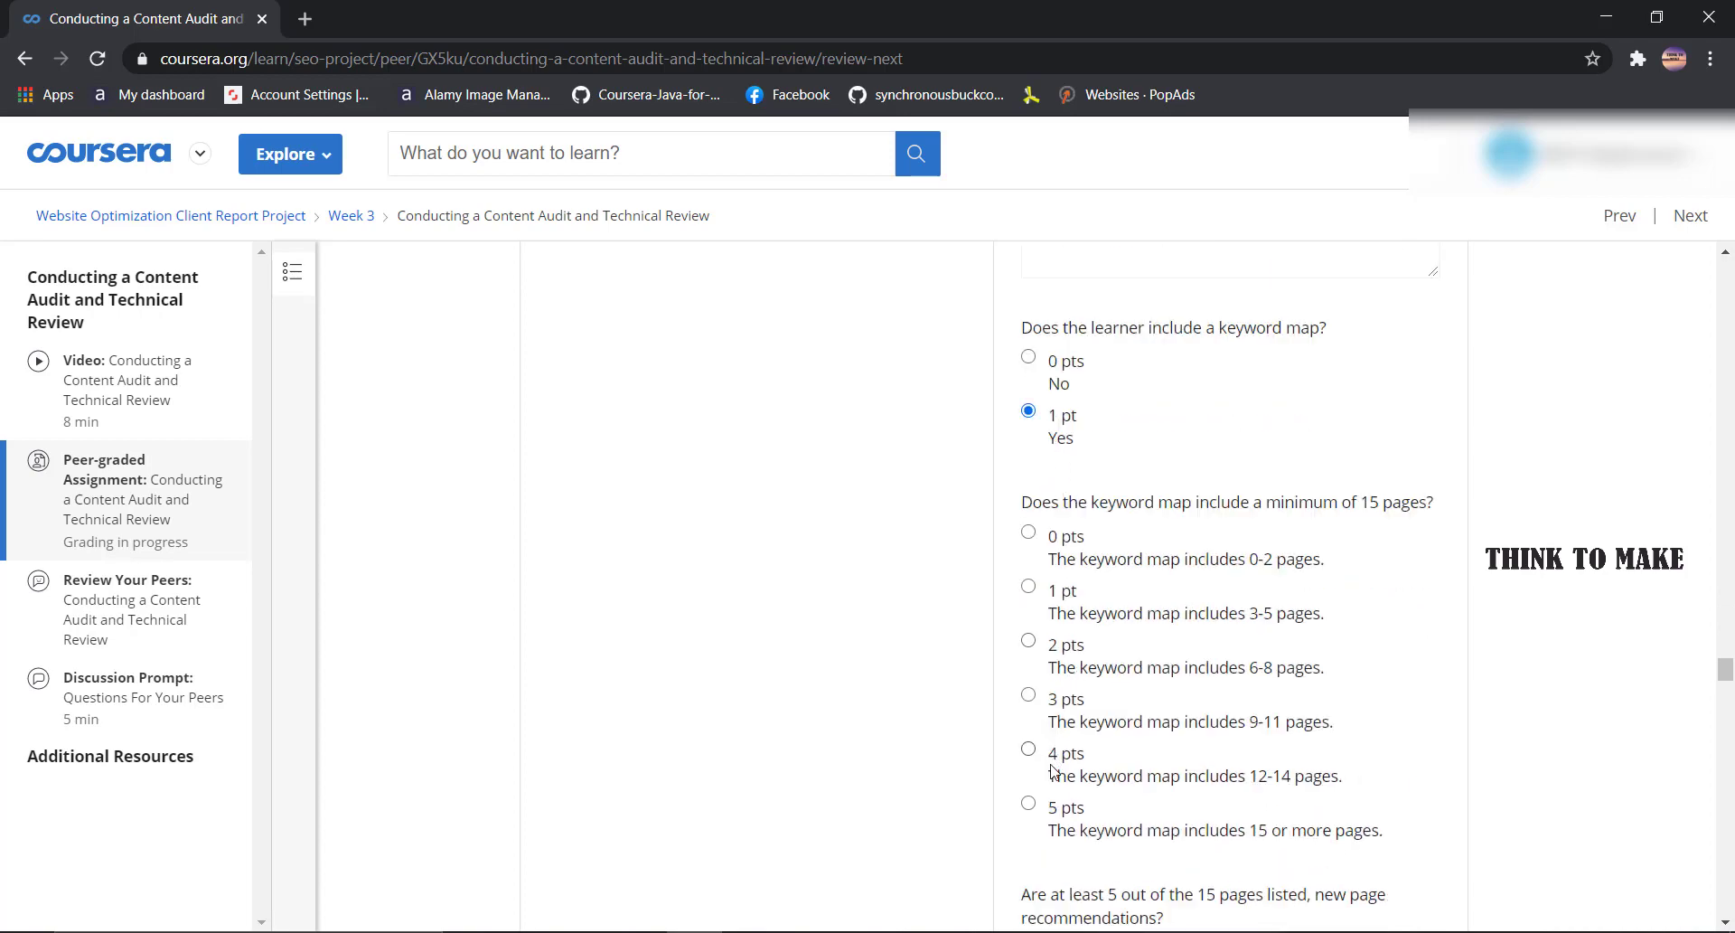
pyautogui.scroll(-7, 1054, 759)
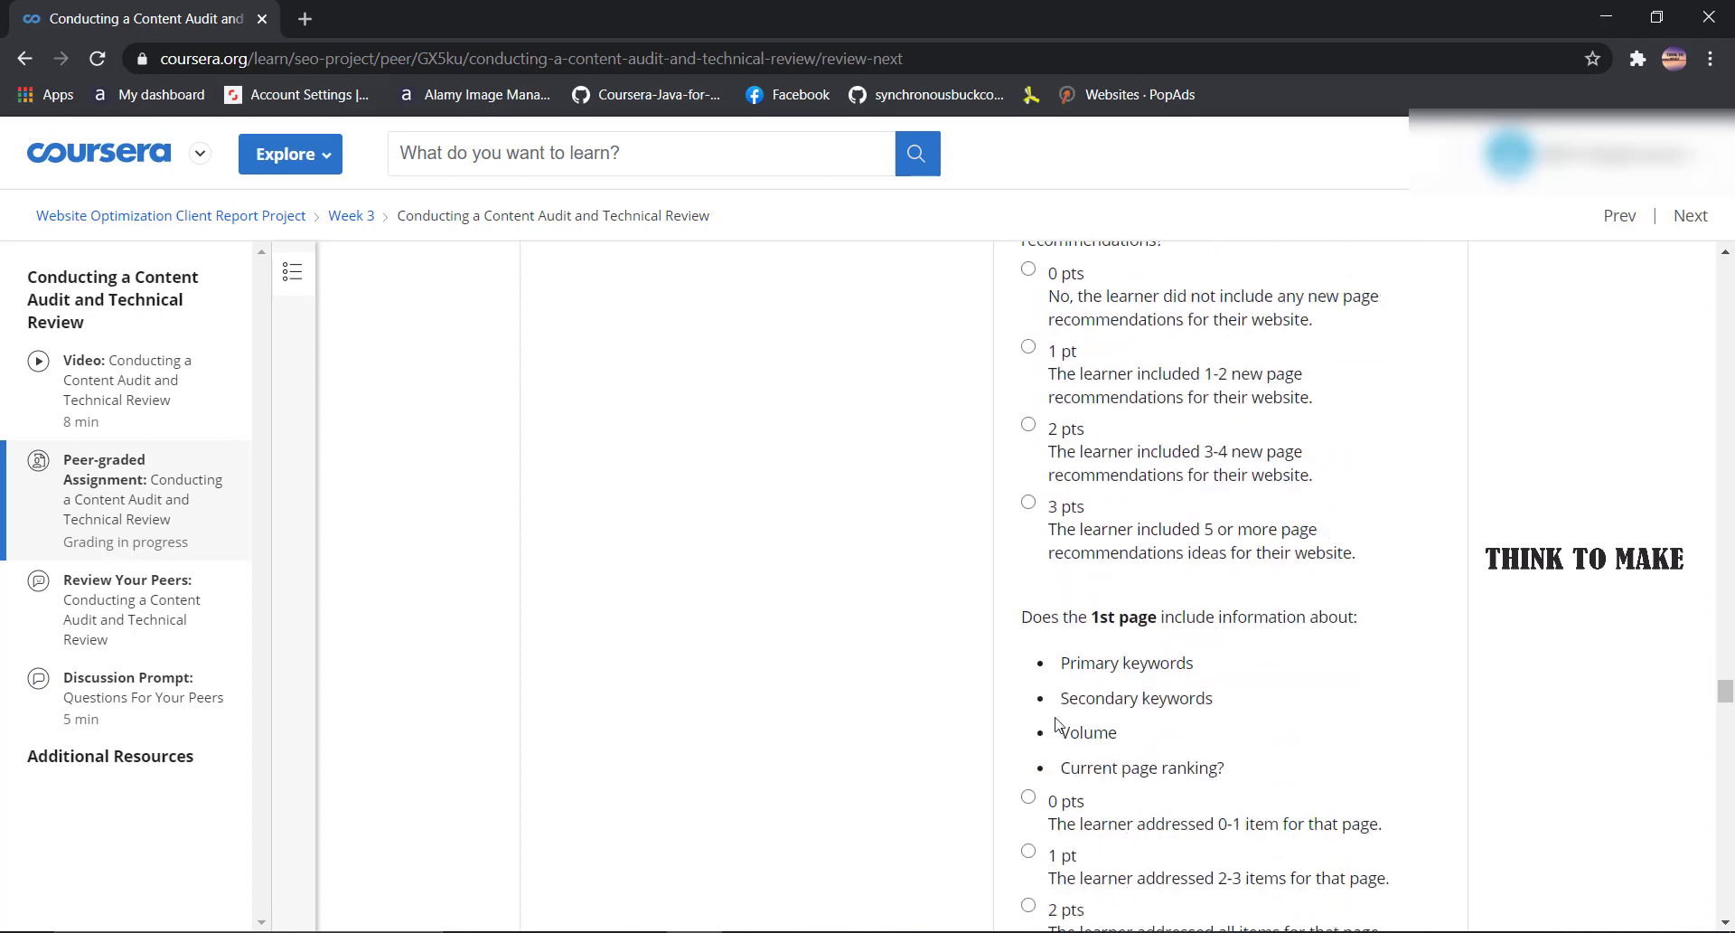
# - Award 2 pts each for the keyword map information on the 1st through 7th pages
pyautogui.scroll(-5, 1082, 538)
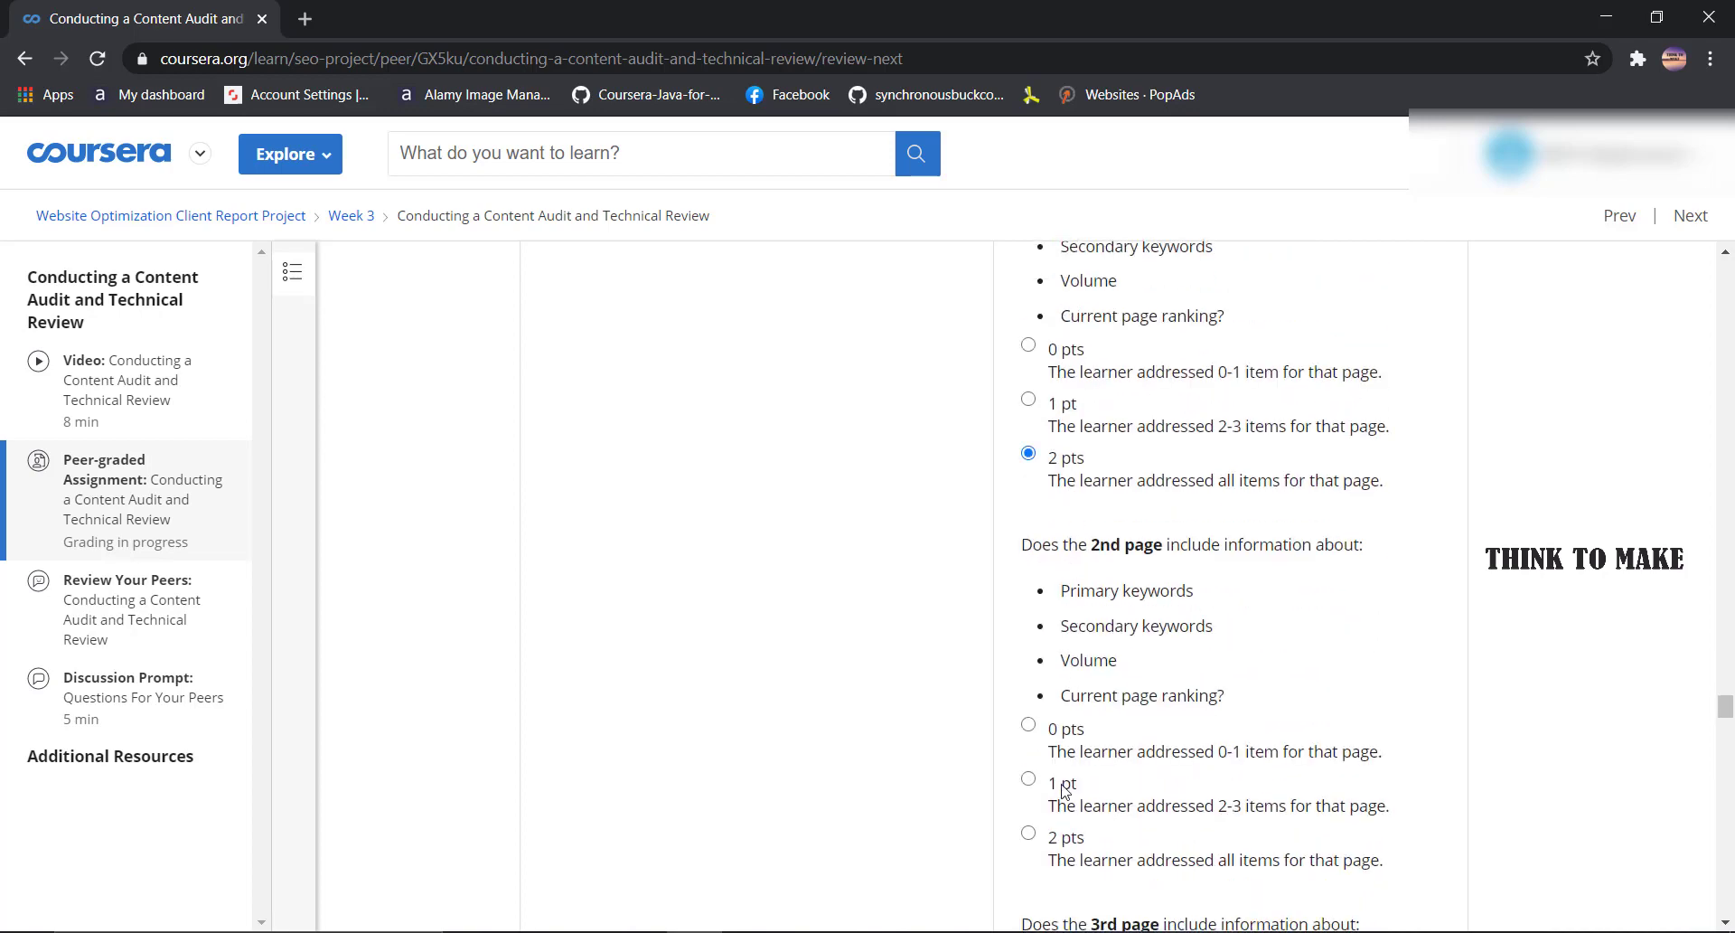
pyautogui.scroll(-6, 1065, 696)
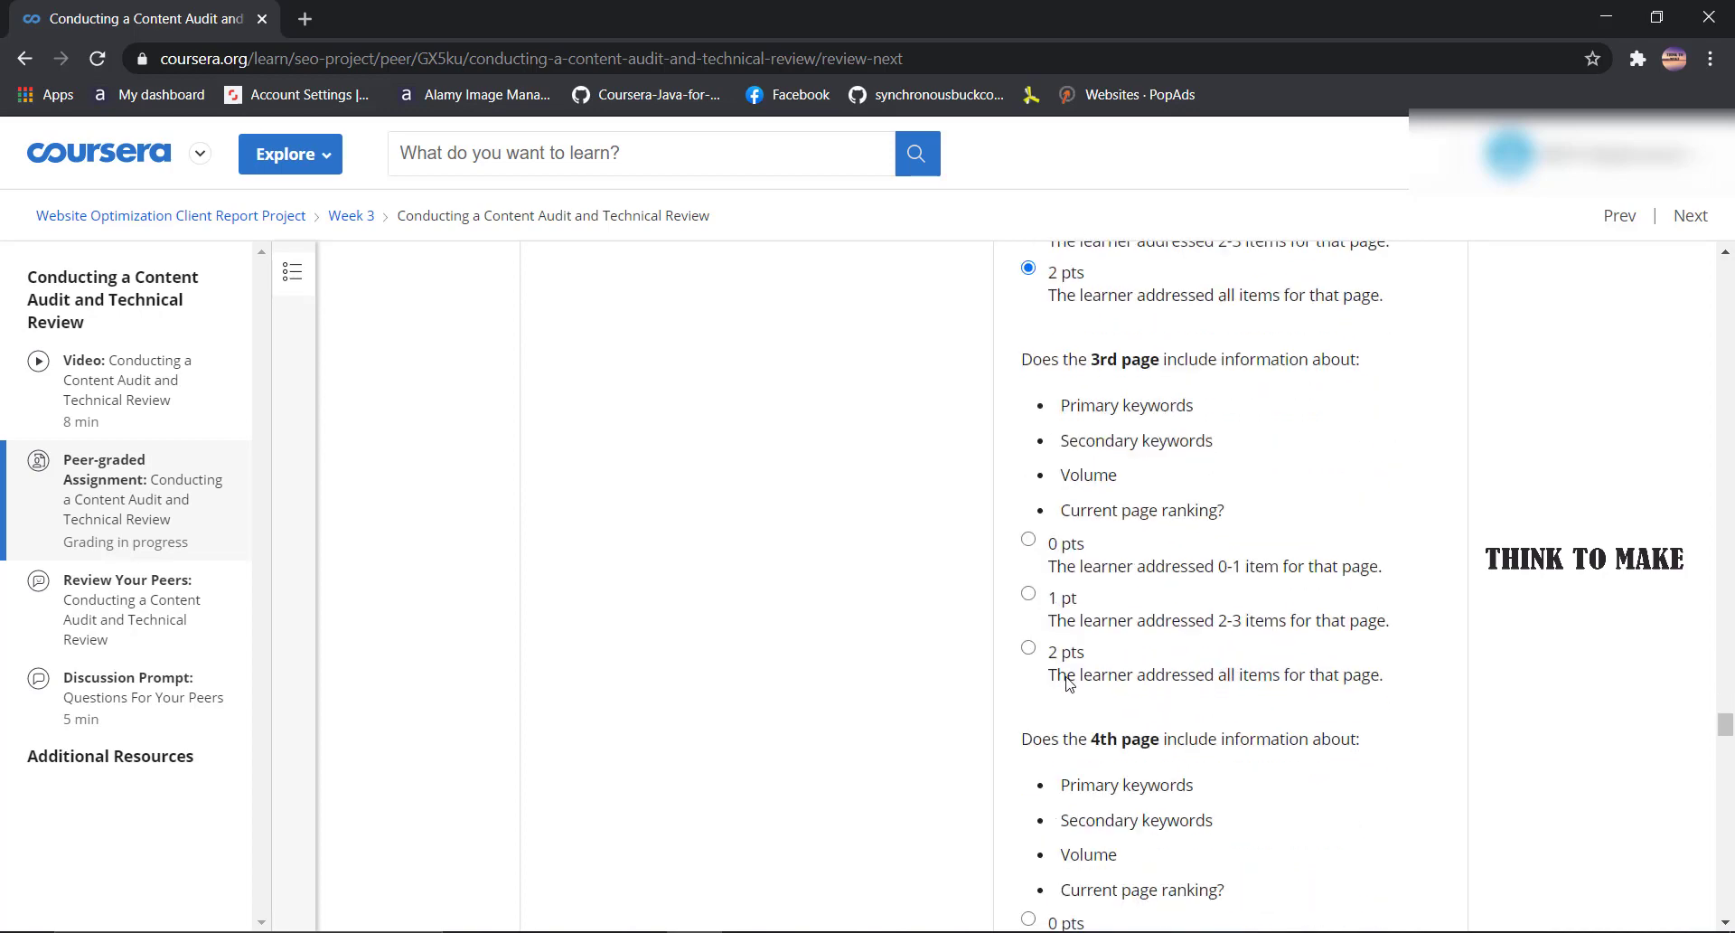
pyautogui.scroll(-5, 1068, 683)
pyautogui.click(1074, 589)
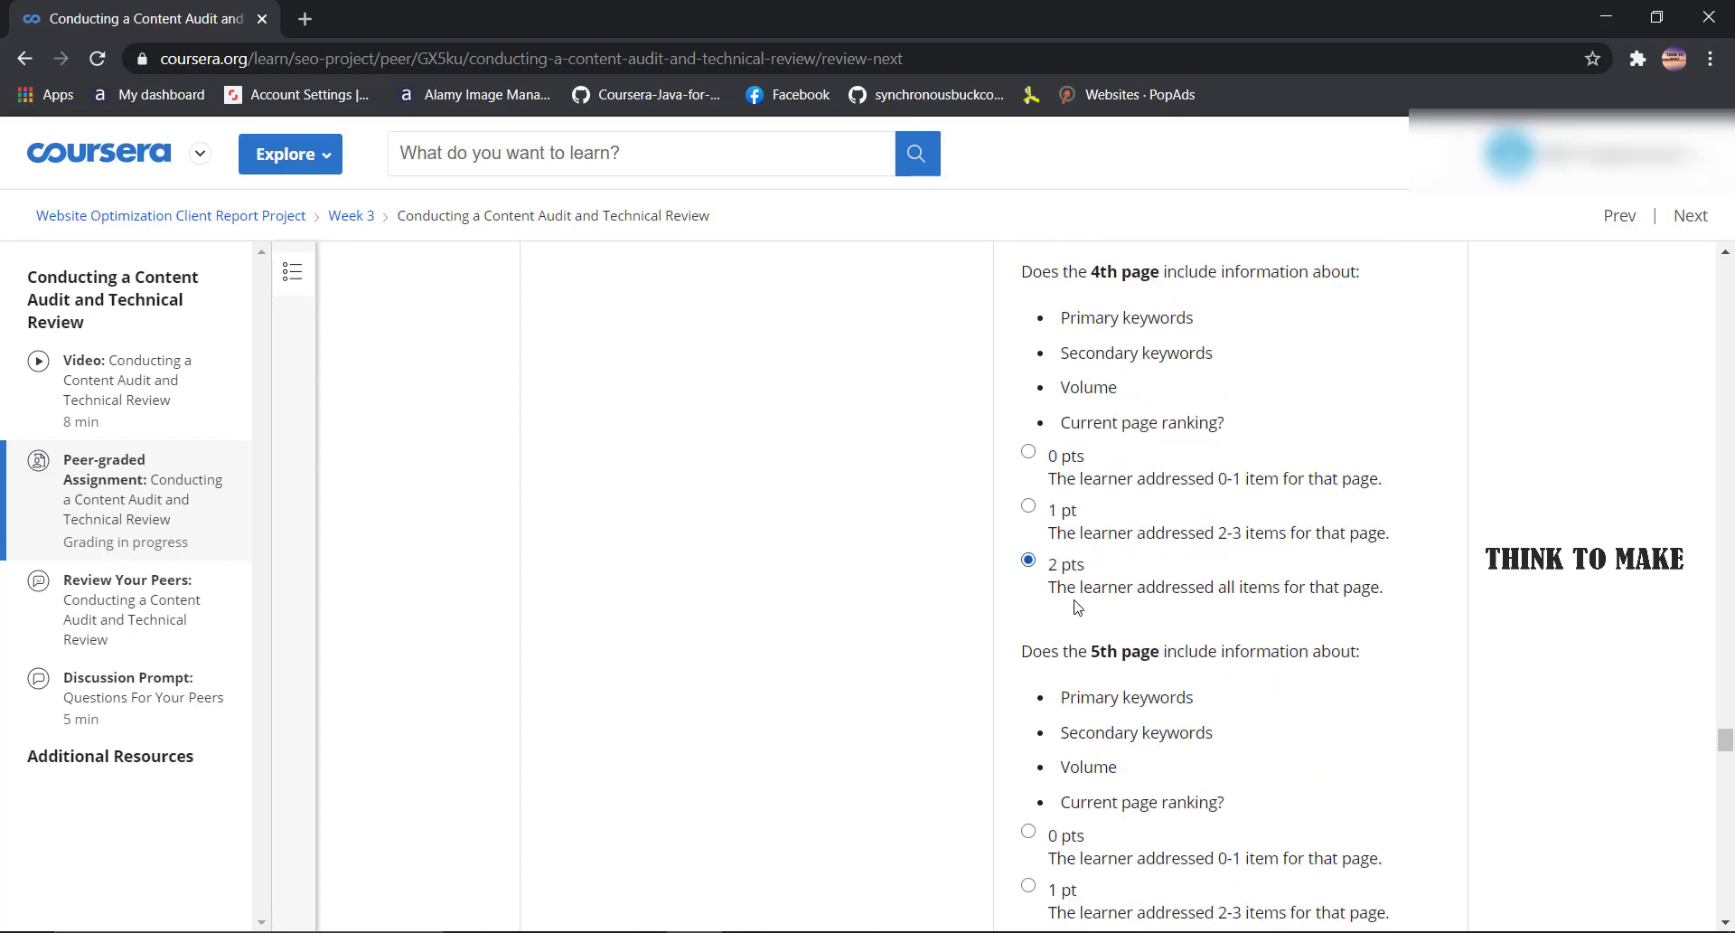
pyautogui.scroll(-7, 1076, 606)
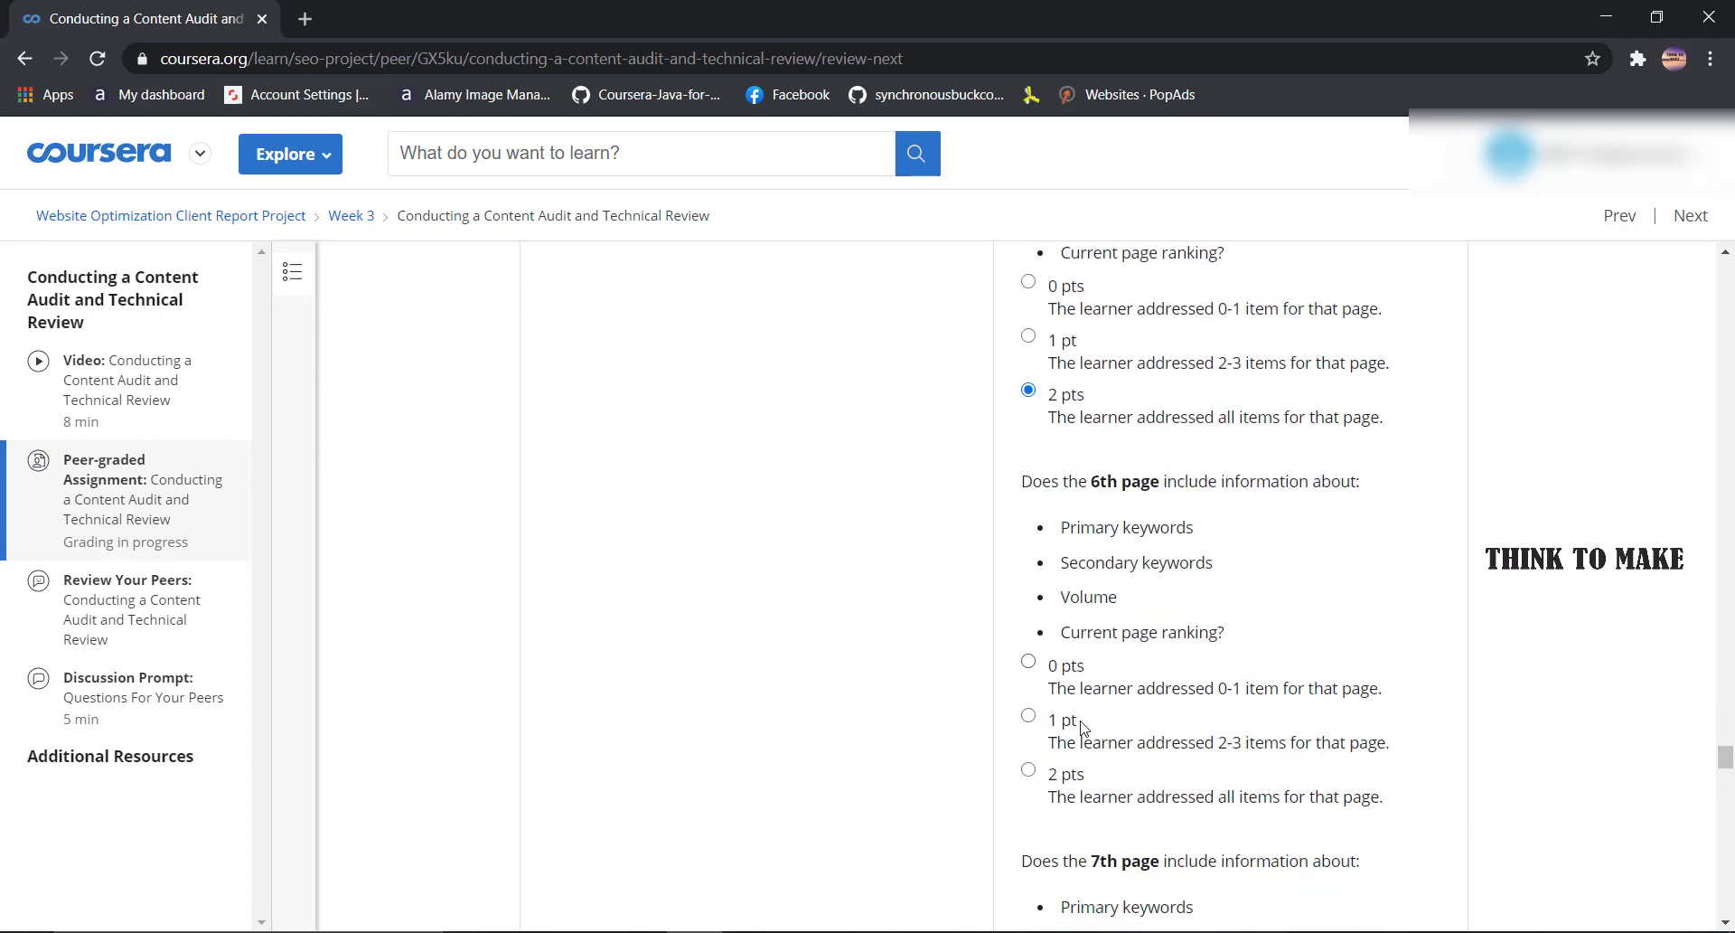
pyautogui.click(1064, 780)
pyautogui.scroll(-6, 1076, 694)
pyautogui.click(1058, 597)
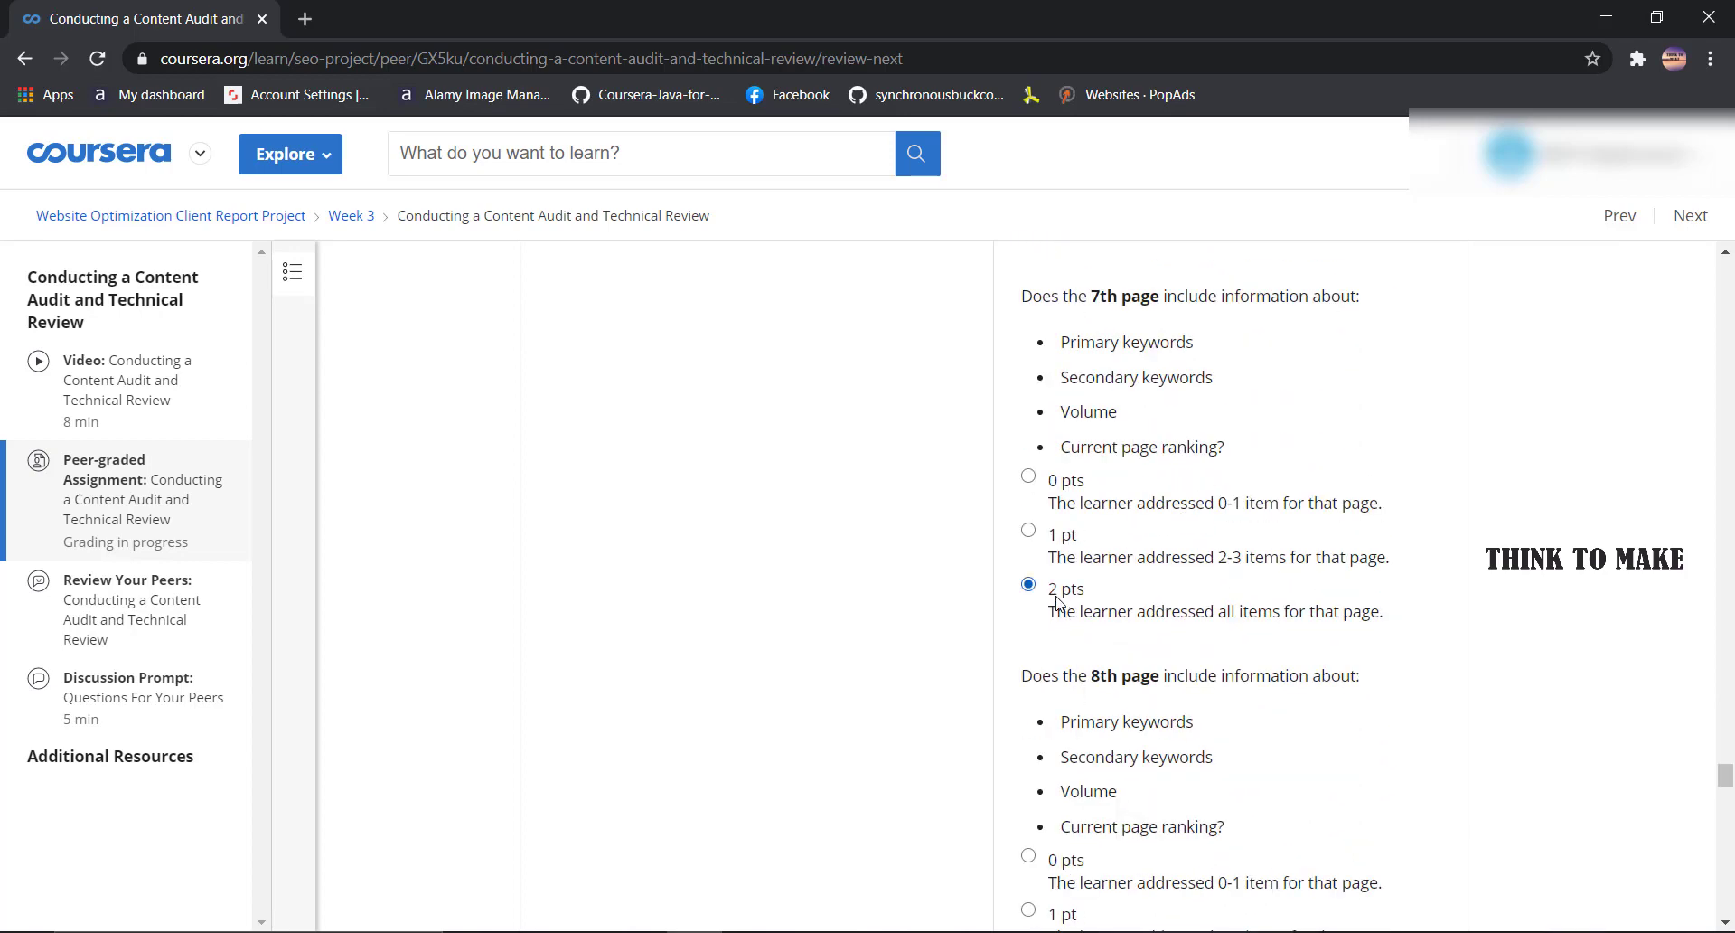
# - Award 2 pts each for the keyword map information on the 8th through 15th pages
pyautogui.scroll(-5, 1058, 603)
pyautogui.click(1067, 517)
pyautogui.scroll(-4, 1070, 534)
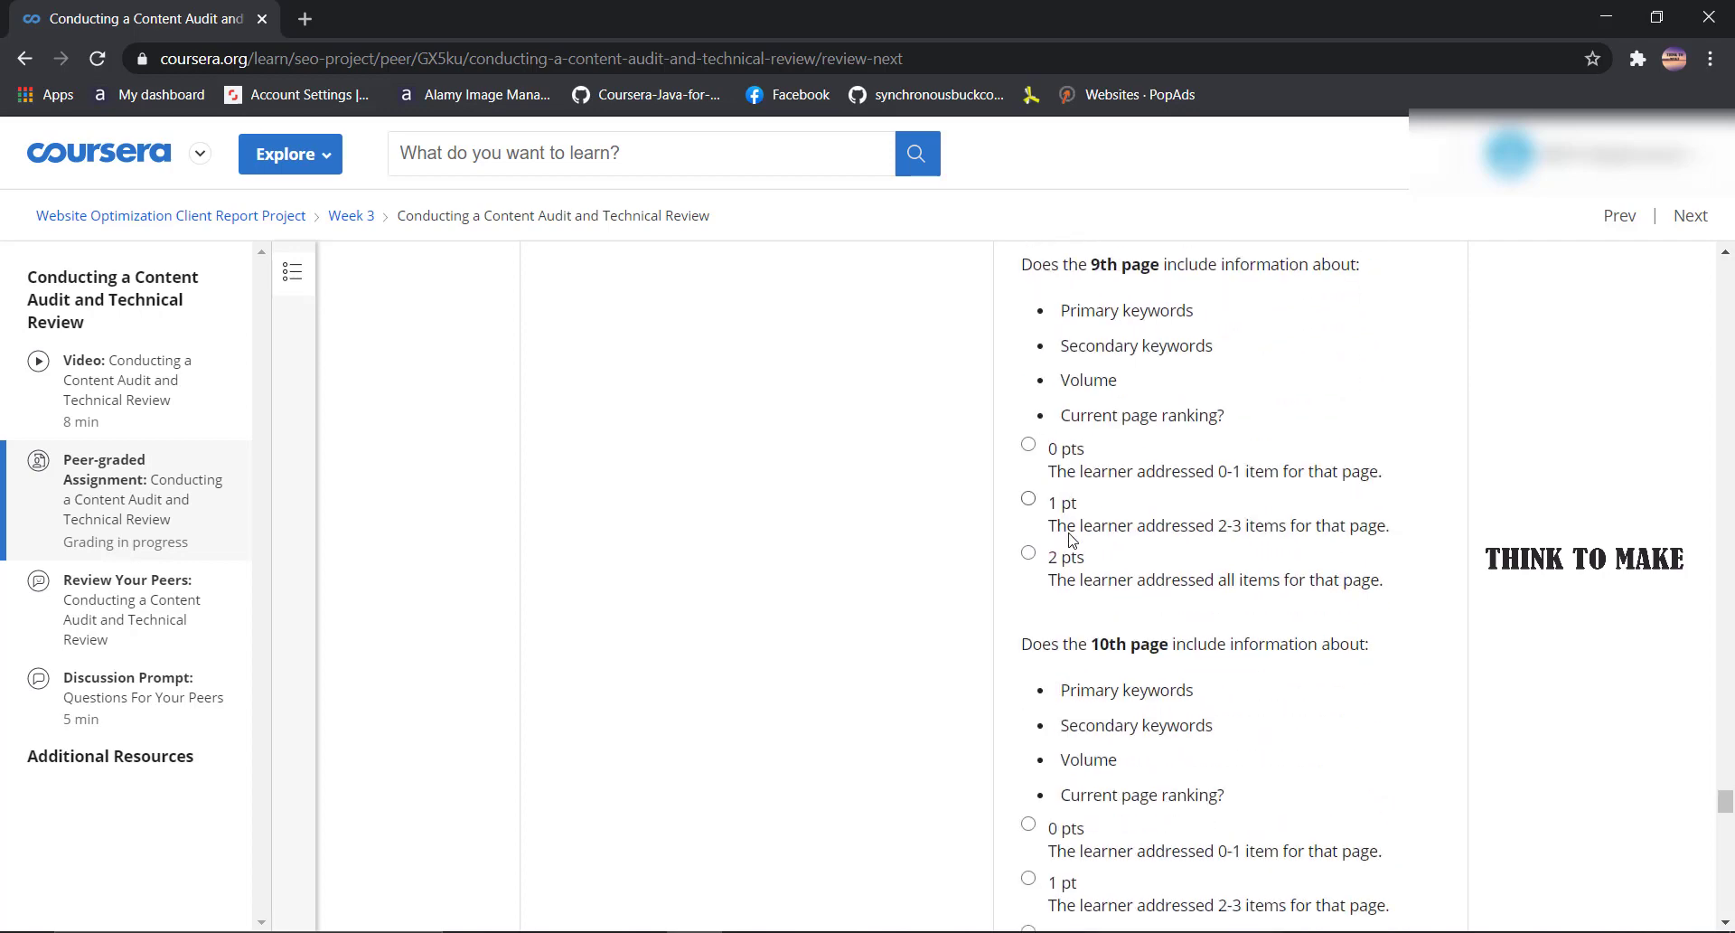
pyautogui.scroll(-4, 1067, 567)
pyautogui.click(1066, 583)
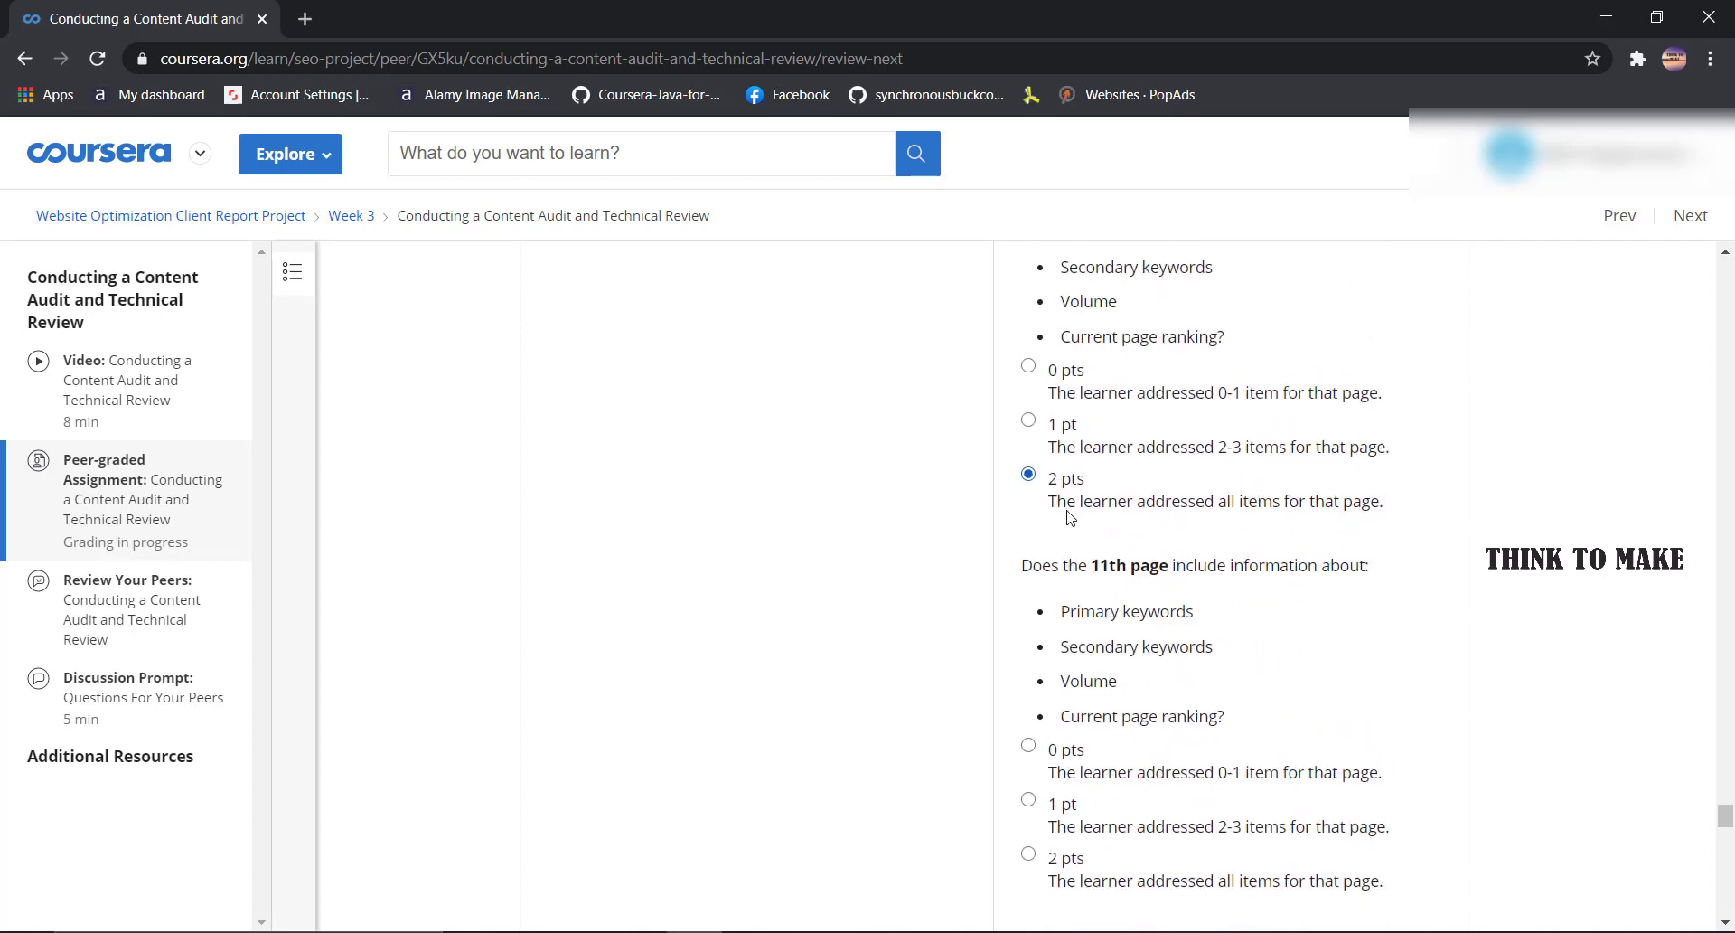
pyautogui.scroll(-5, 1066, 583)
pyautogui.scroll(-5, 1063, 553)
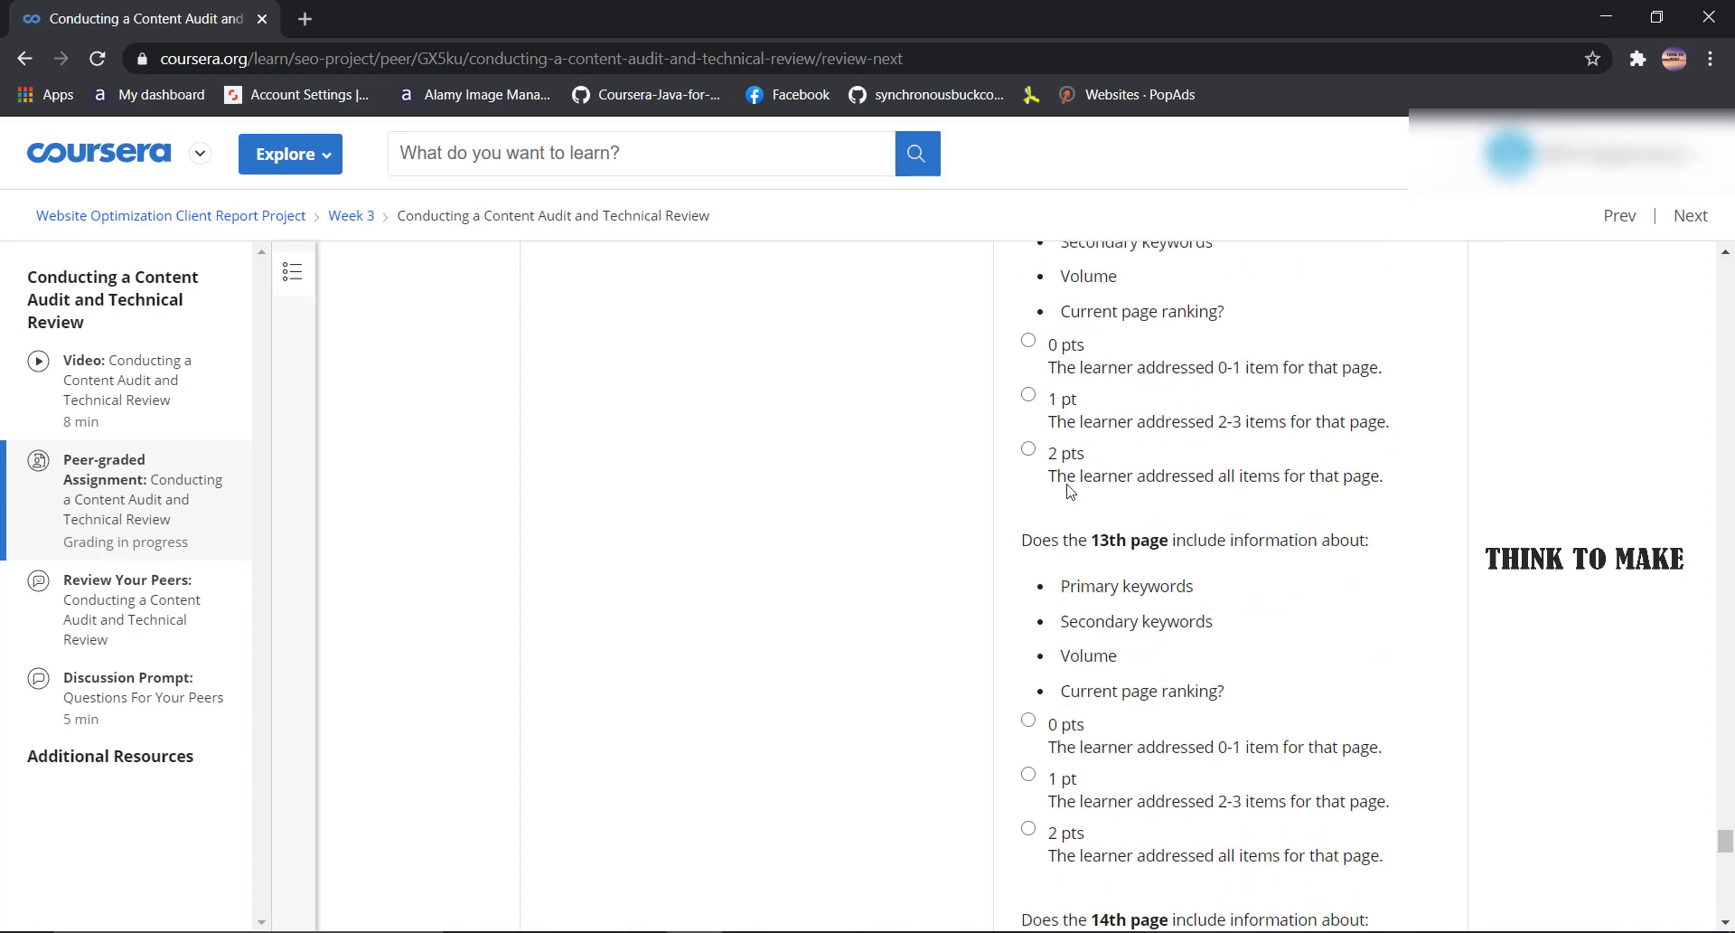
pyautogui.scroll(-4, 1069, 506)
pyautogui.scroll(-4, 1067, 524)
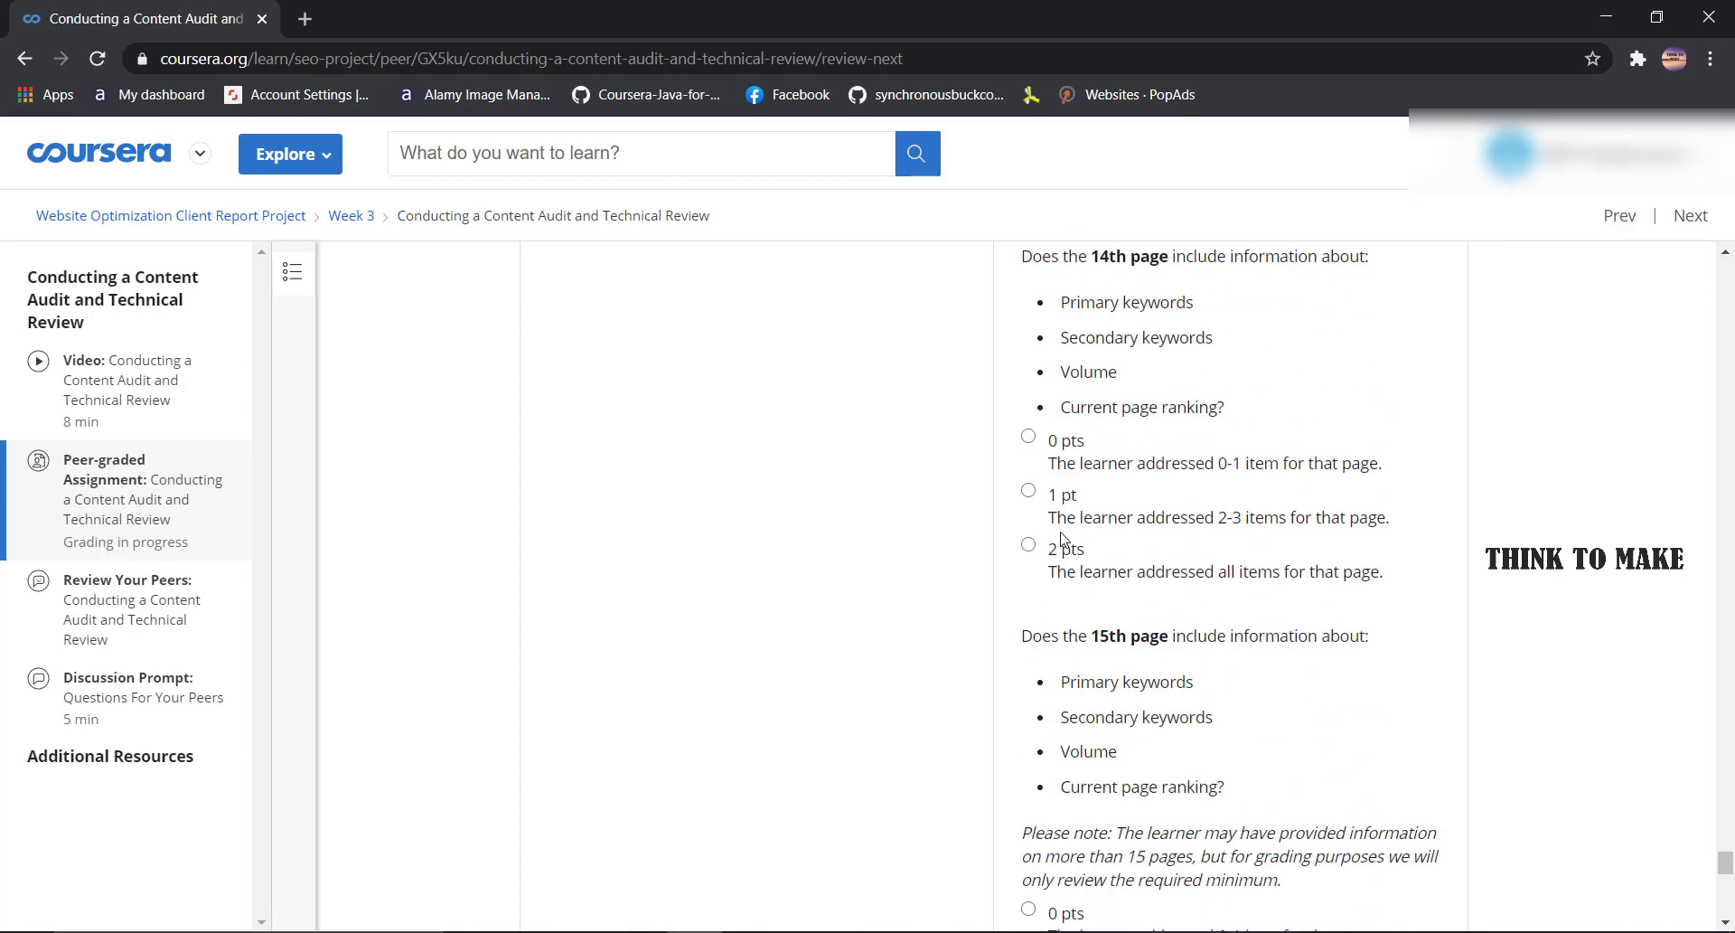
pyautogui.click(1064, 552)
pyautogui.scroll(-6, 1063, 550)
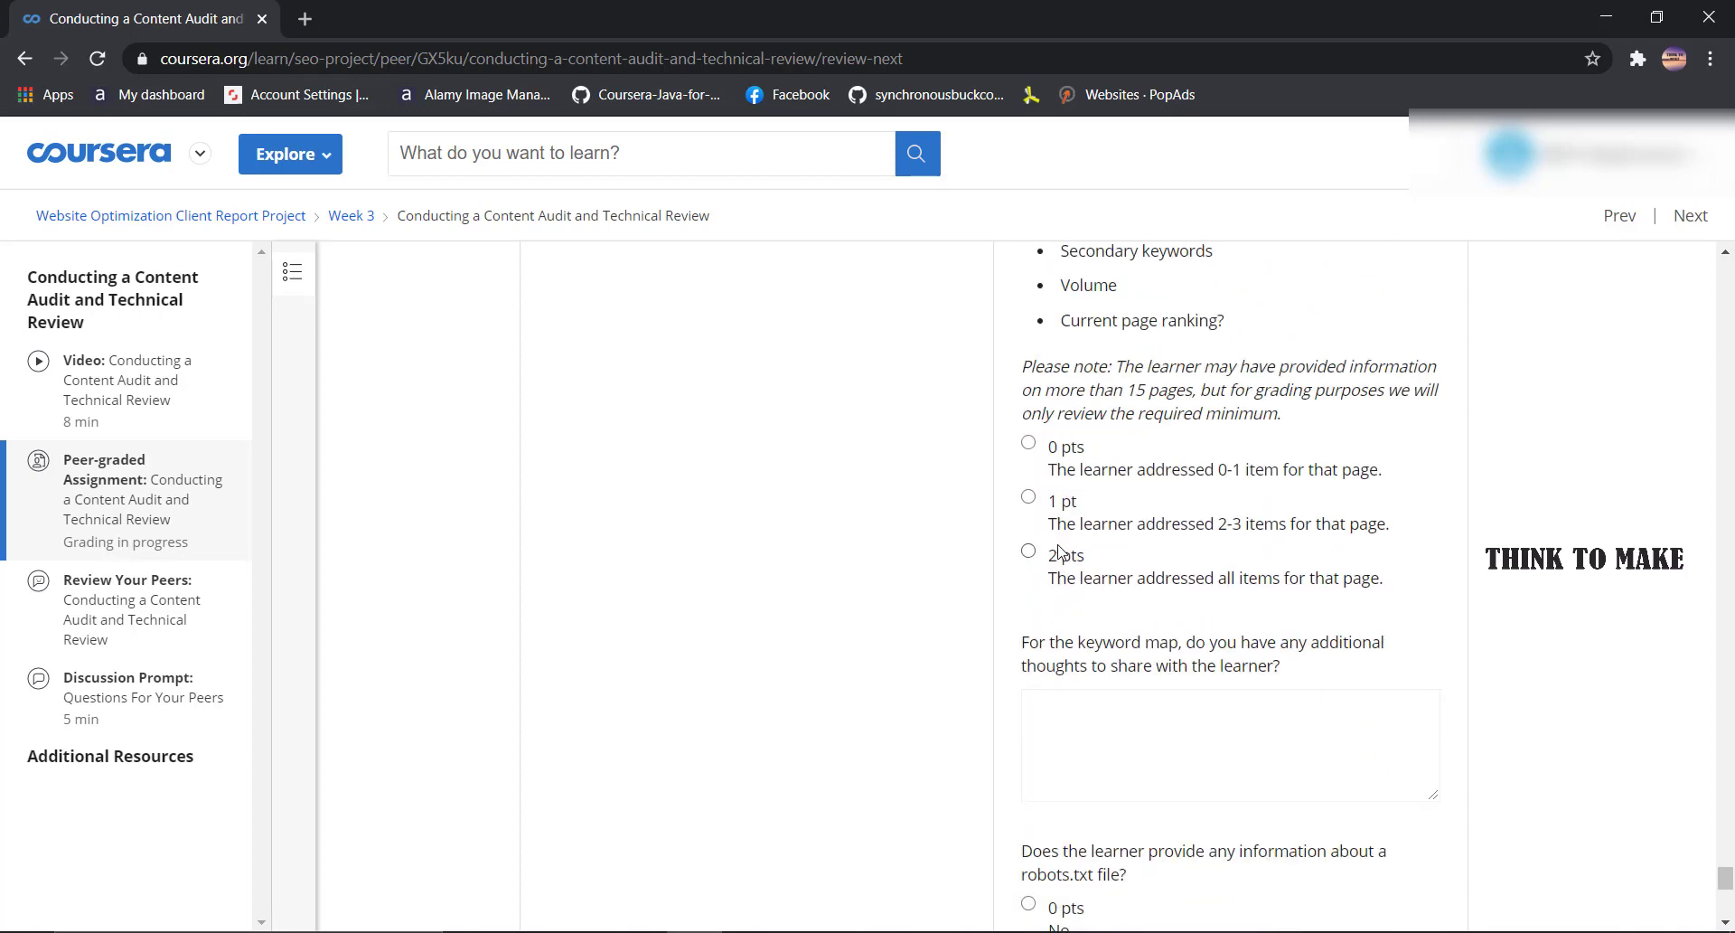
pyautogui.click(1063, 553)
# - Enter "good" as the additional thoughts on the learner's keyword map
pyautogui.scroll(-2, 1063, 553)
pyautogui.click(1057, 553)
pyautogui.write('good')
pyautogui.scroll(-1, 1056, 578)
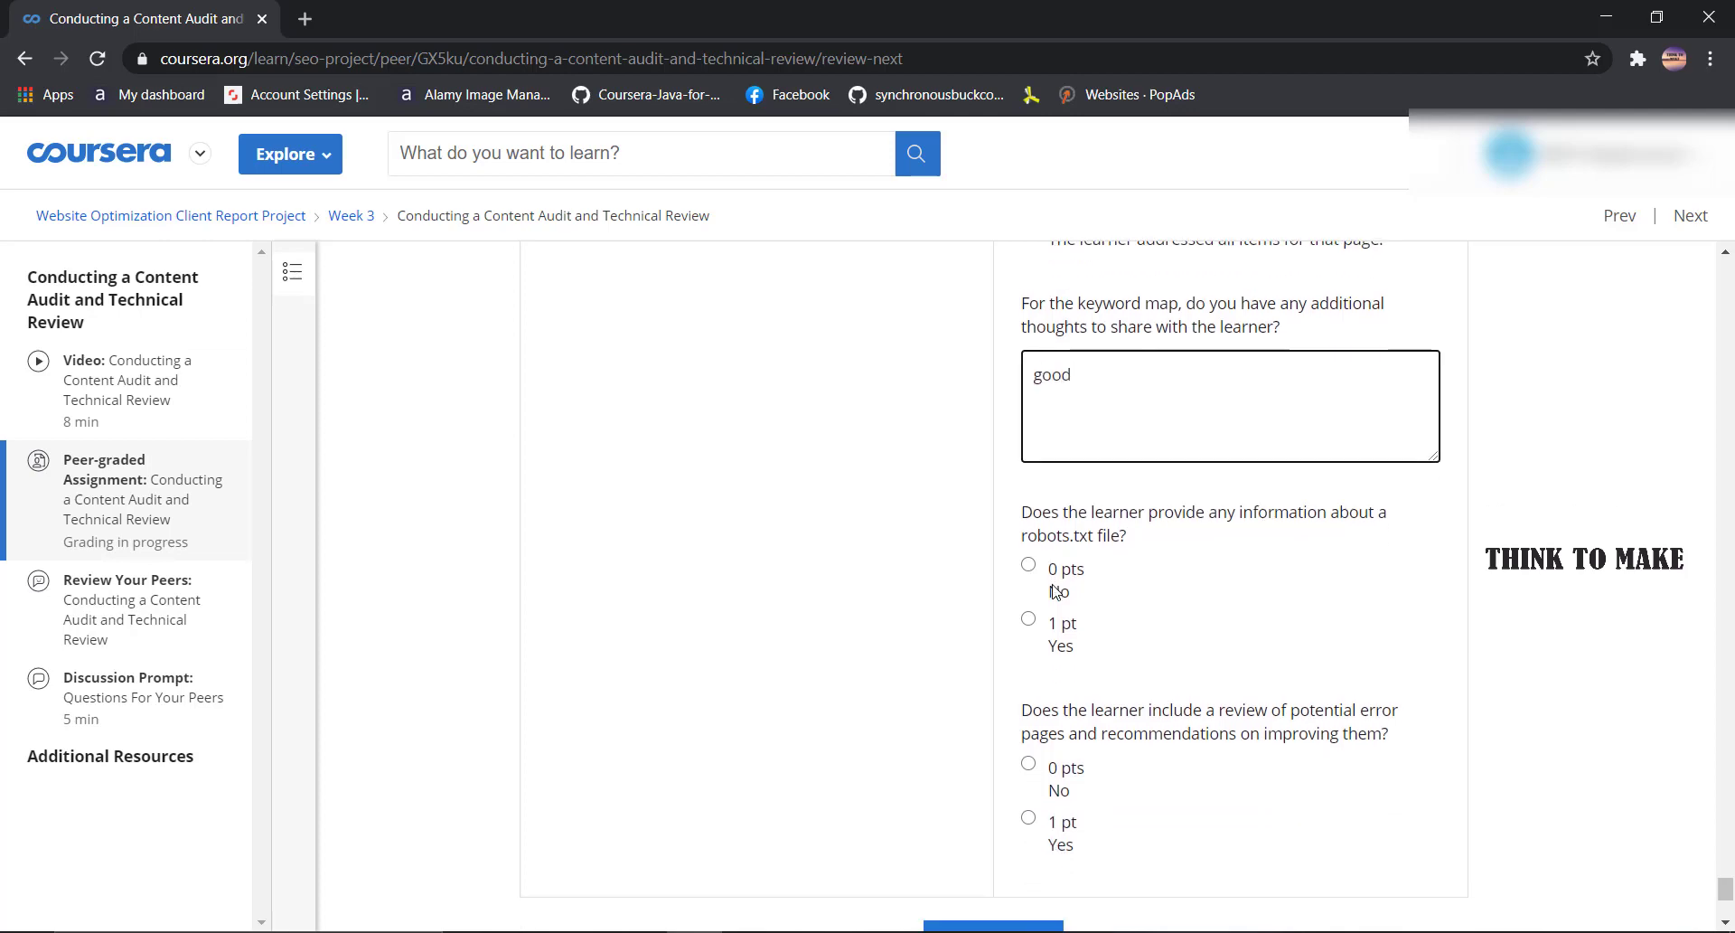
# - Award 1 pt each for the robots.txt information and the error page review, and submit the peer review
pyautogui.click(1053, 623)
pyautogui.scroll(-3, 1053, 624)
pyautogui.click(1056, 596)
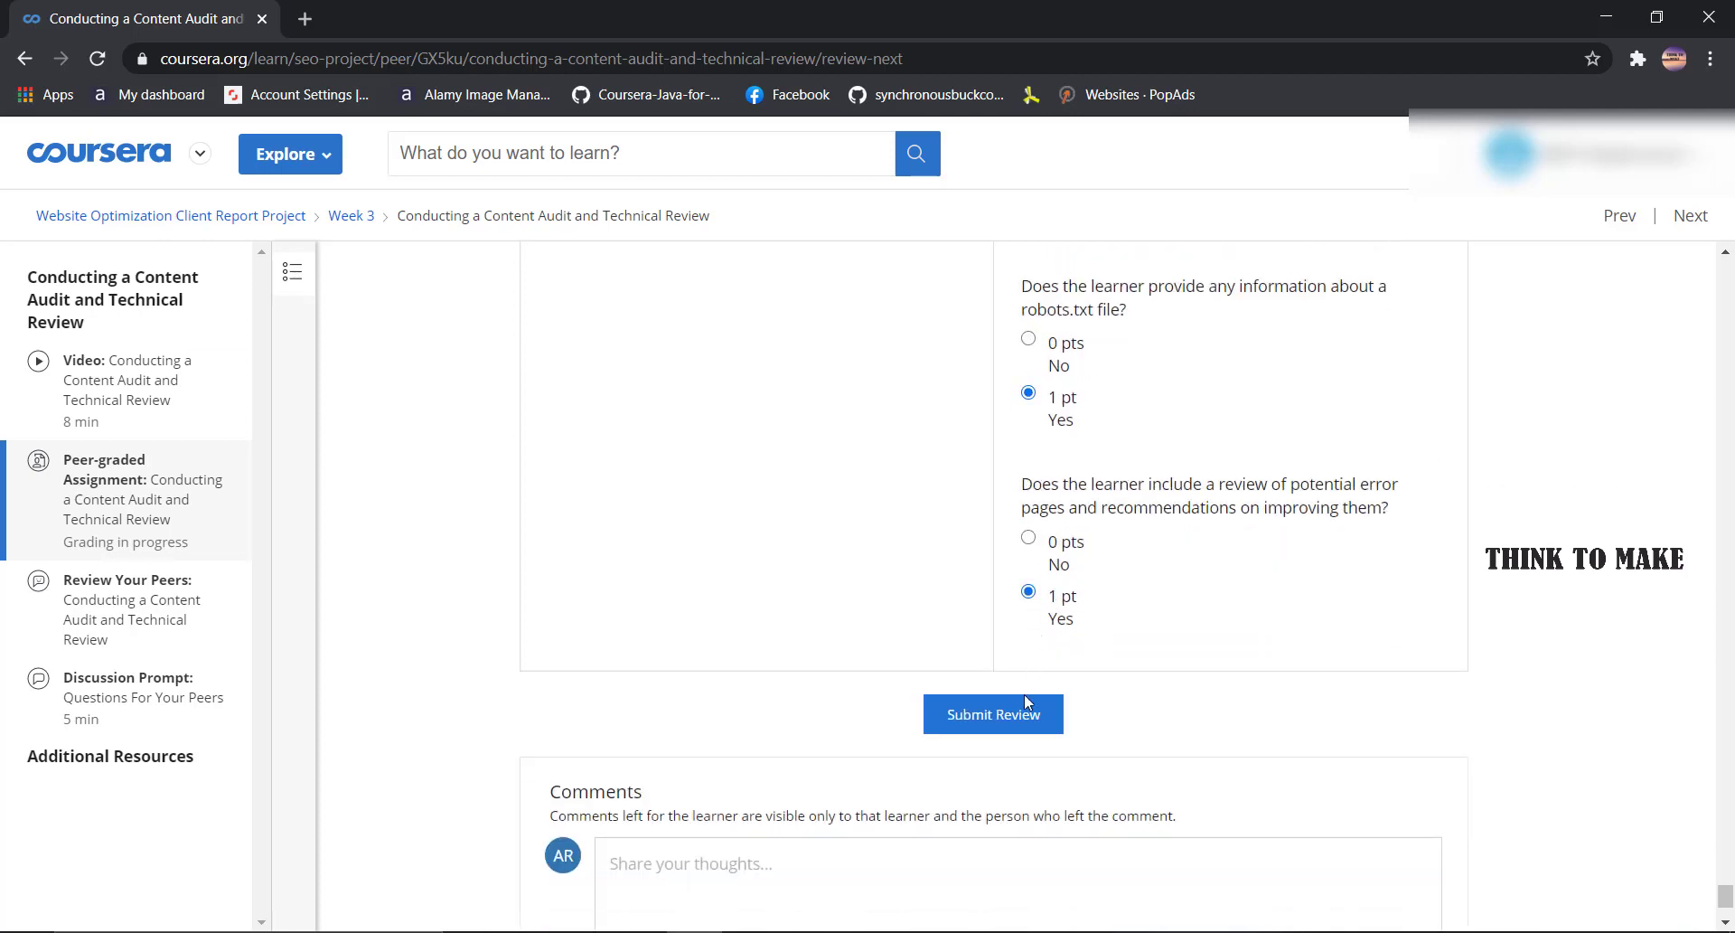
pyautogui.click(1012, 709)
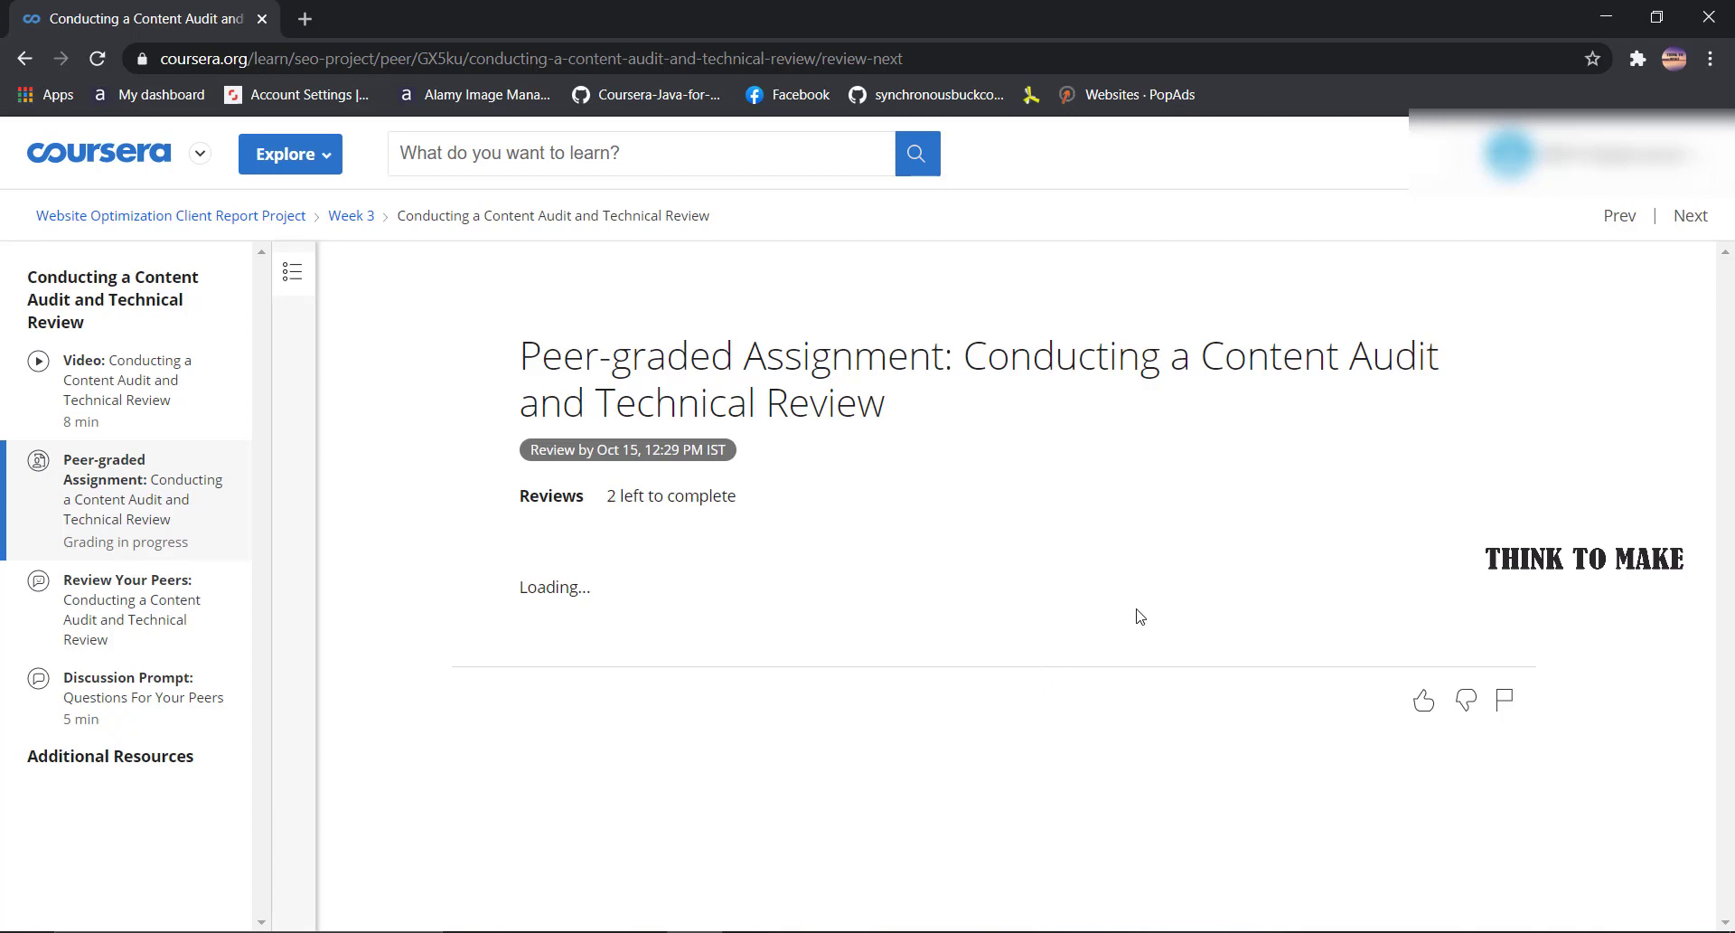
# - In the next submission's review, award 1 pt for analyzing two competitor sites and 3 pts each for the first and second competitor's information
pyautogui.scroll(-4, 1251, 608)
pyautogui.click(1074, 598)
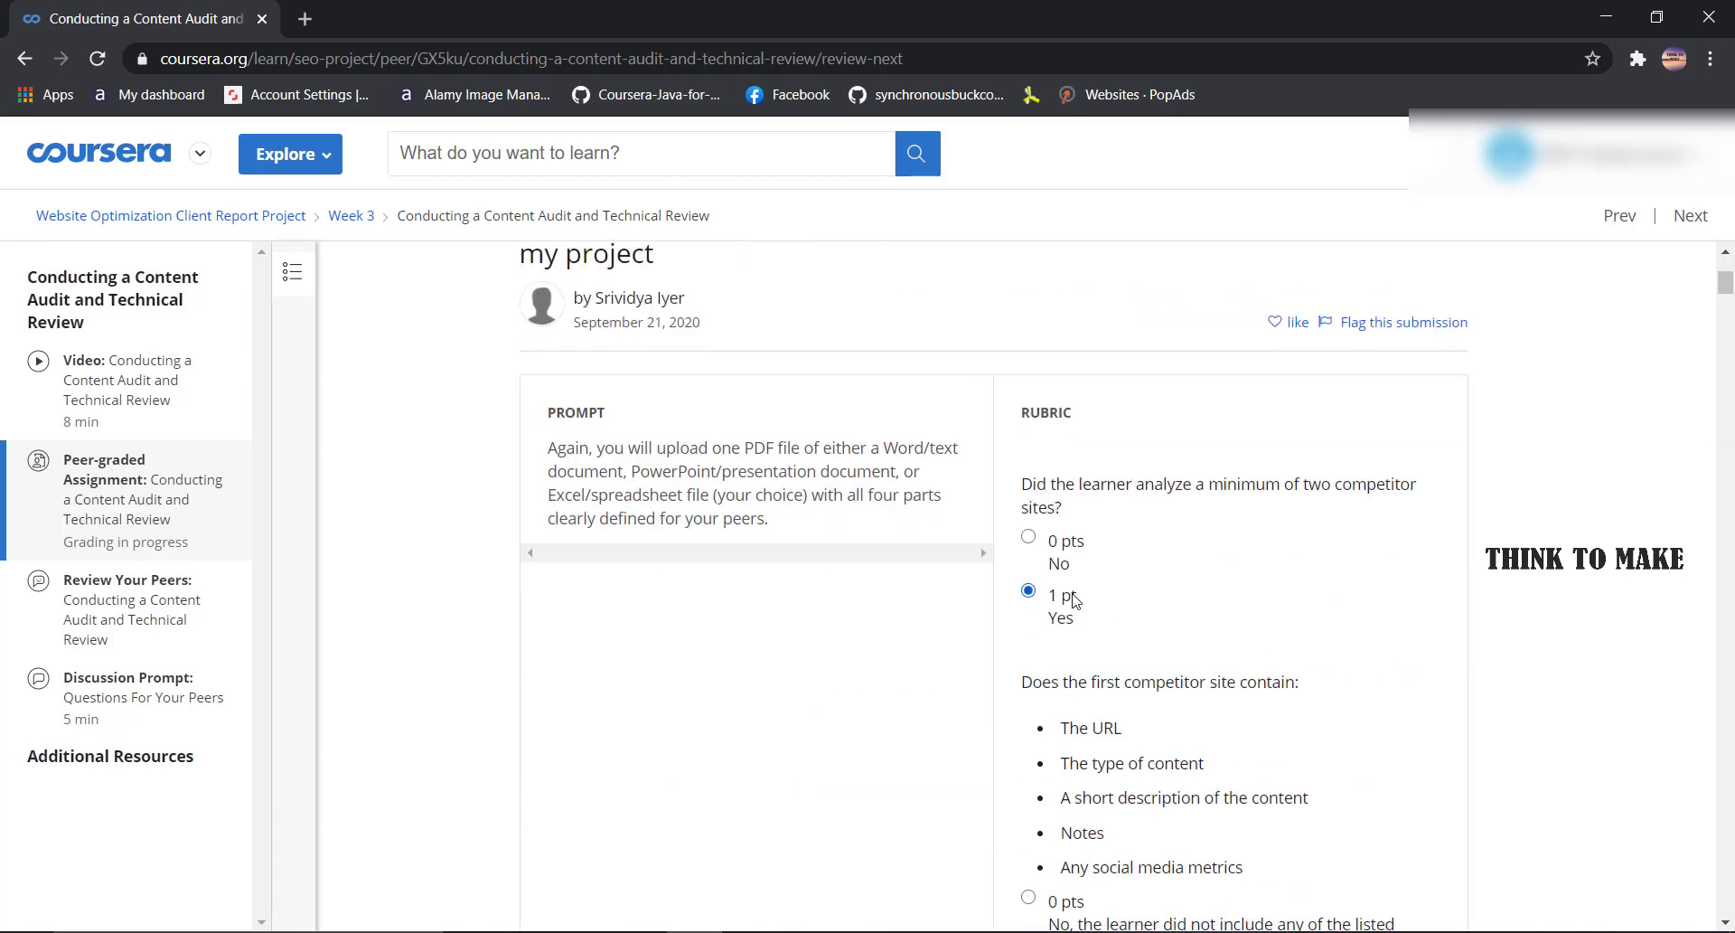
pyautogui.scroll(-6, 1074, 598)
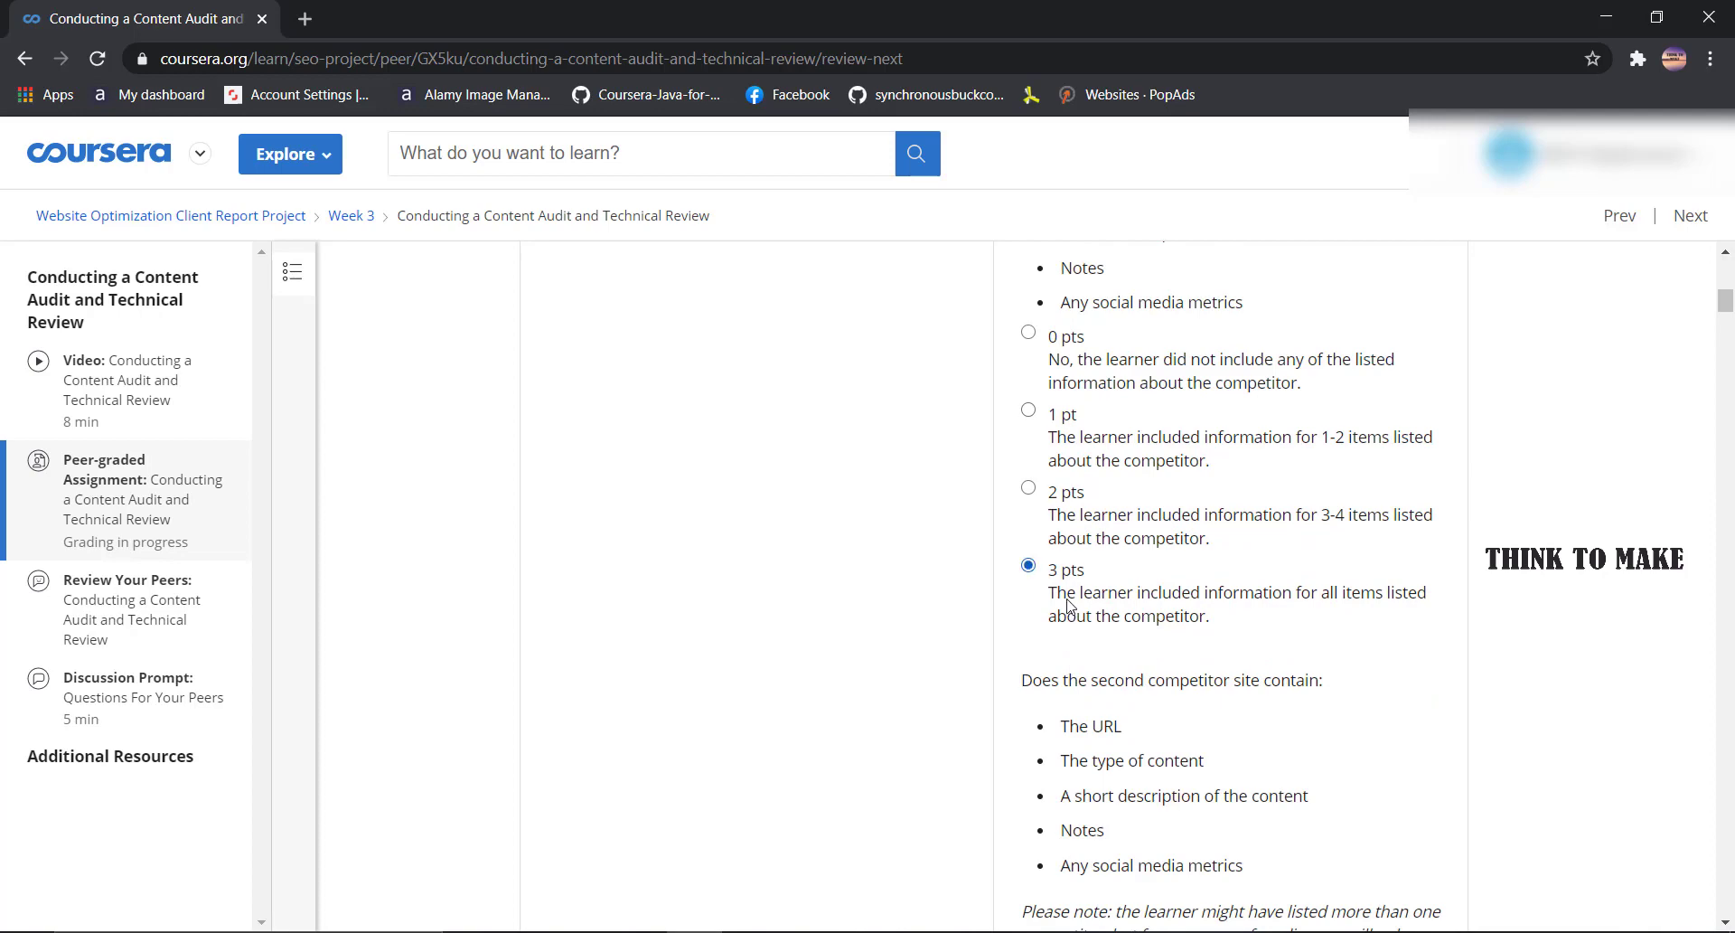
pyautogui.scroll(-6, 1068, 605)
pyautogui.click(1062, 670)
pyautogui.scroll(-2, 1061, 670)
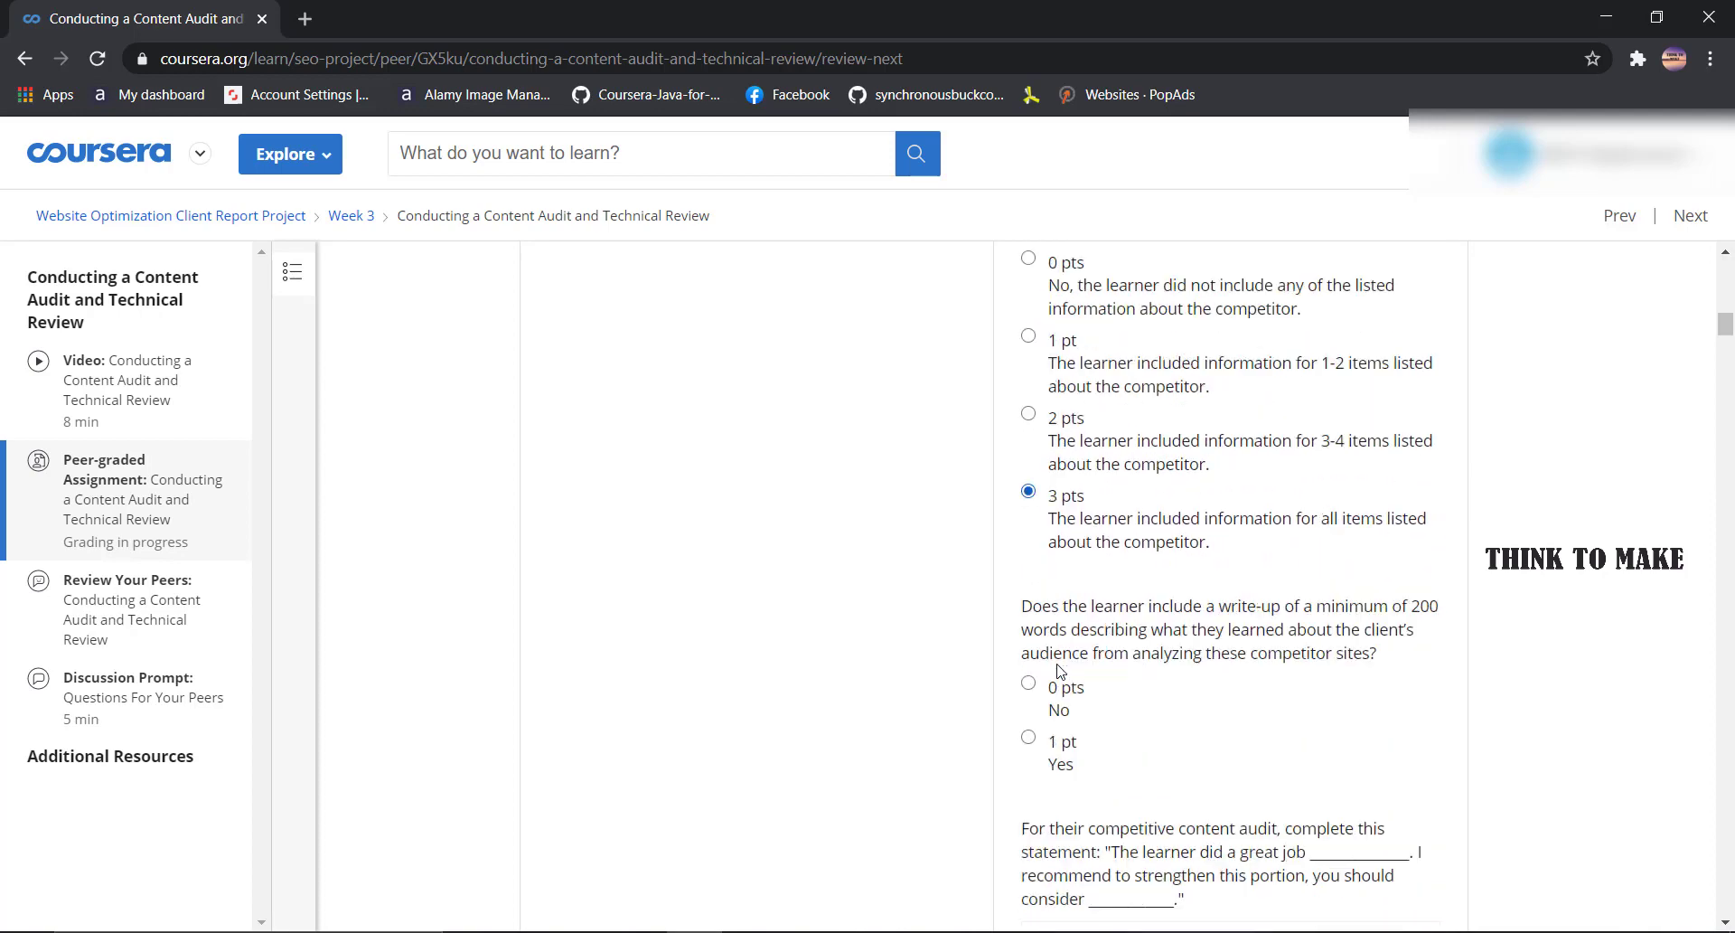
# - Award 1 pt for the 200-word audience write-up and enter "good" as the competitive content audit feedback
pyautogui.scroll(-1, 1061, 671)
pyautogui.click(1057, 679)
pyautogui.scroll(-4, 1062, 651)
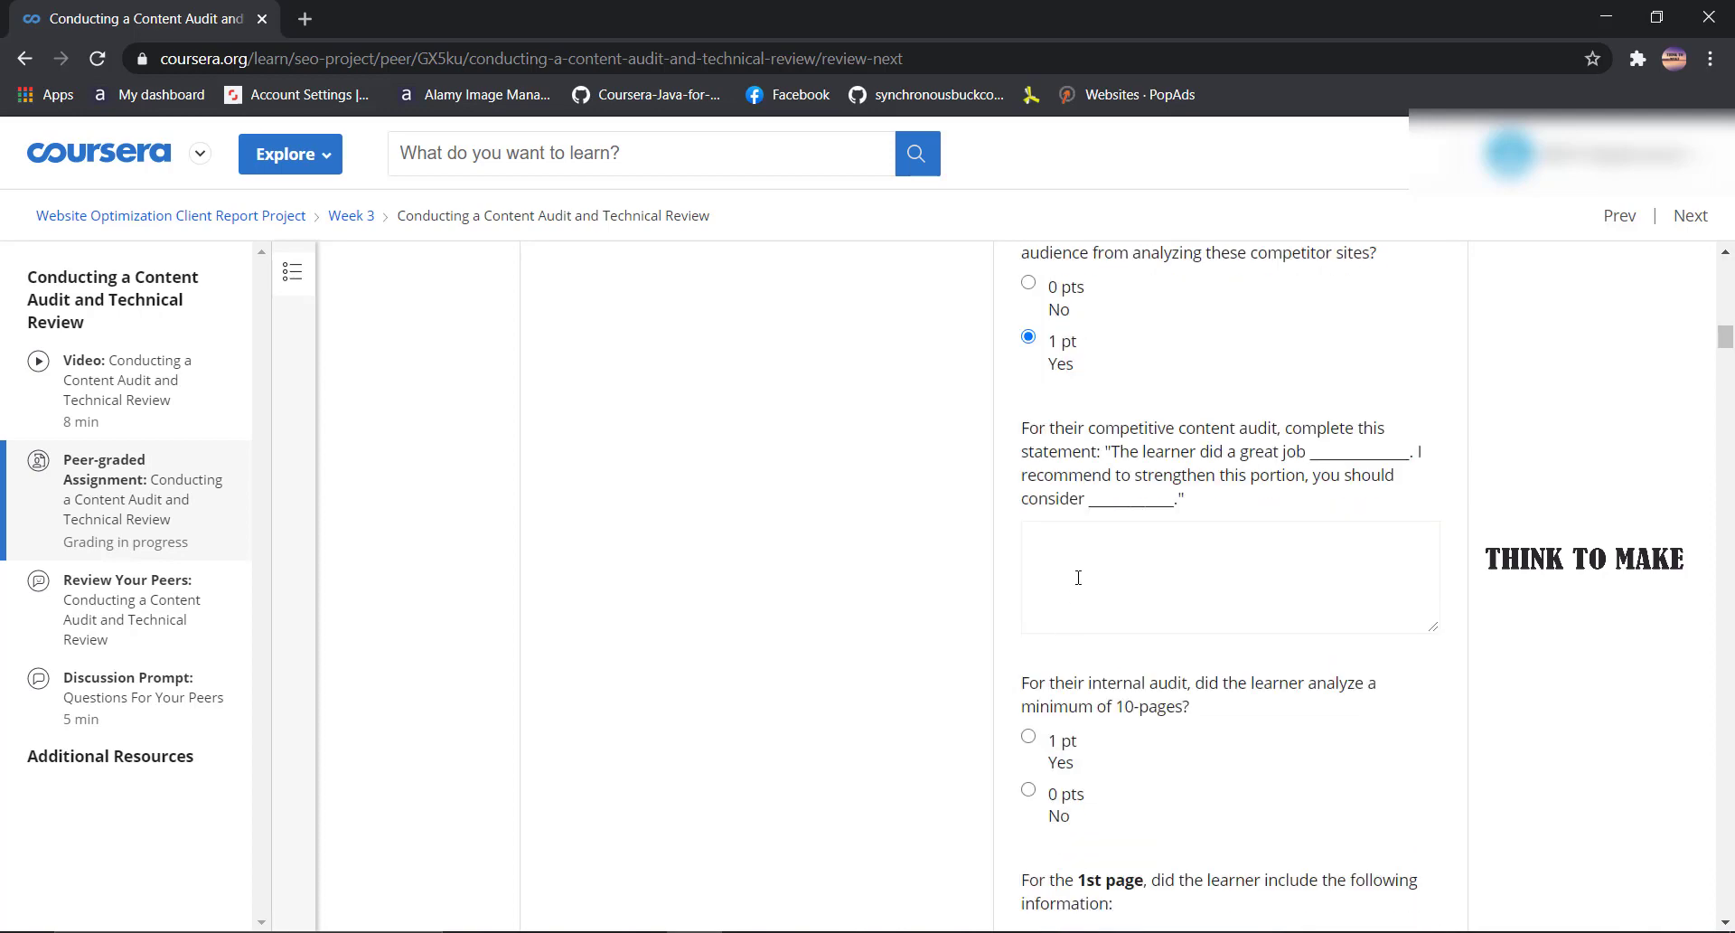
pyautogui.click(1078, 578)
pyautogui.scroll(-3, 1079, 577)
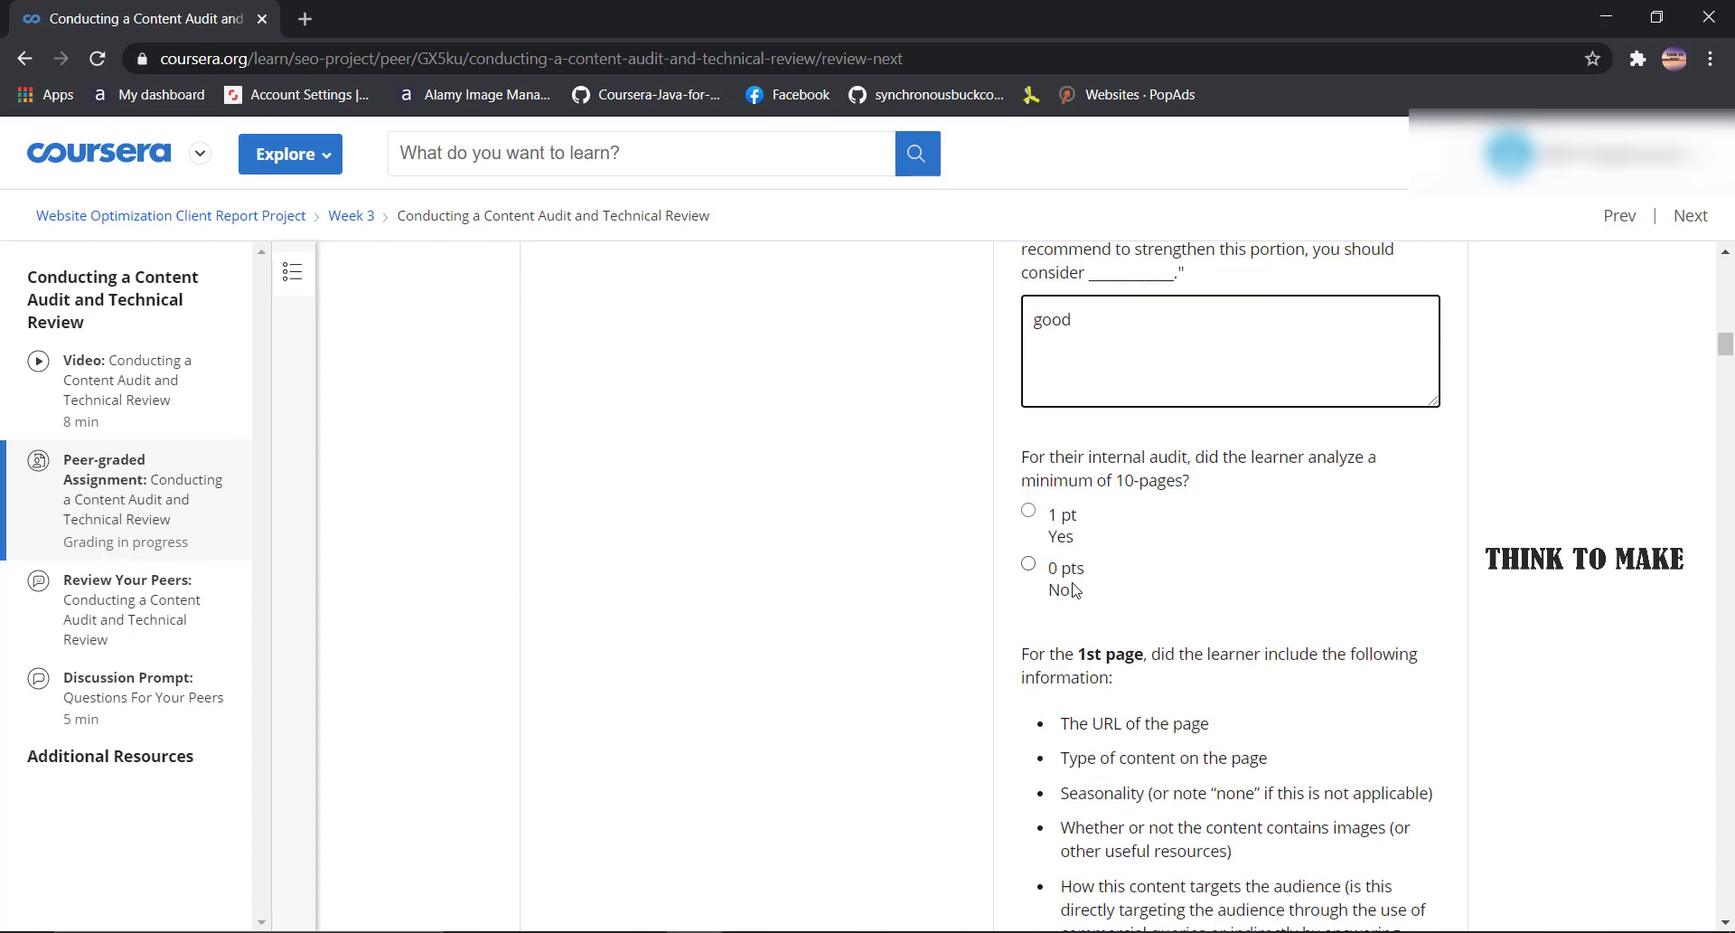
# - Award 1 pt for analyzing at least 10 pages in the internal audit and 4 pts each for the 1st through 3rd pages
pyautogui.click(1062, 517)
pyautogui.scroll(-1, 1065, 518)
pyautogui.scroll(-12, 1065, 519)
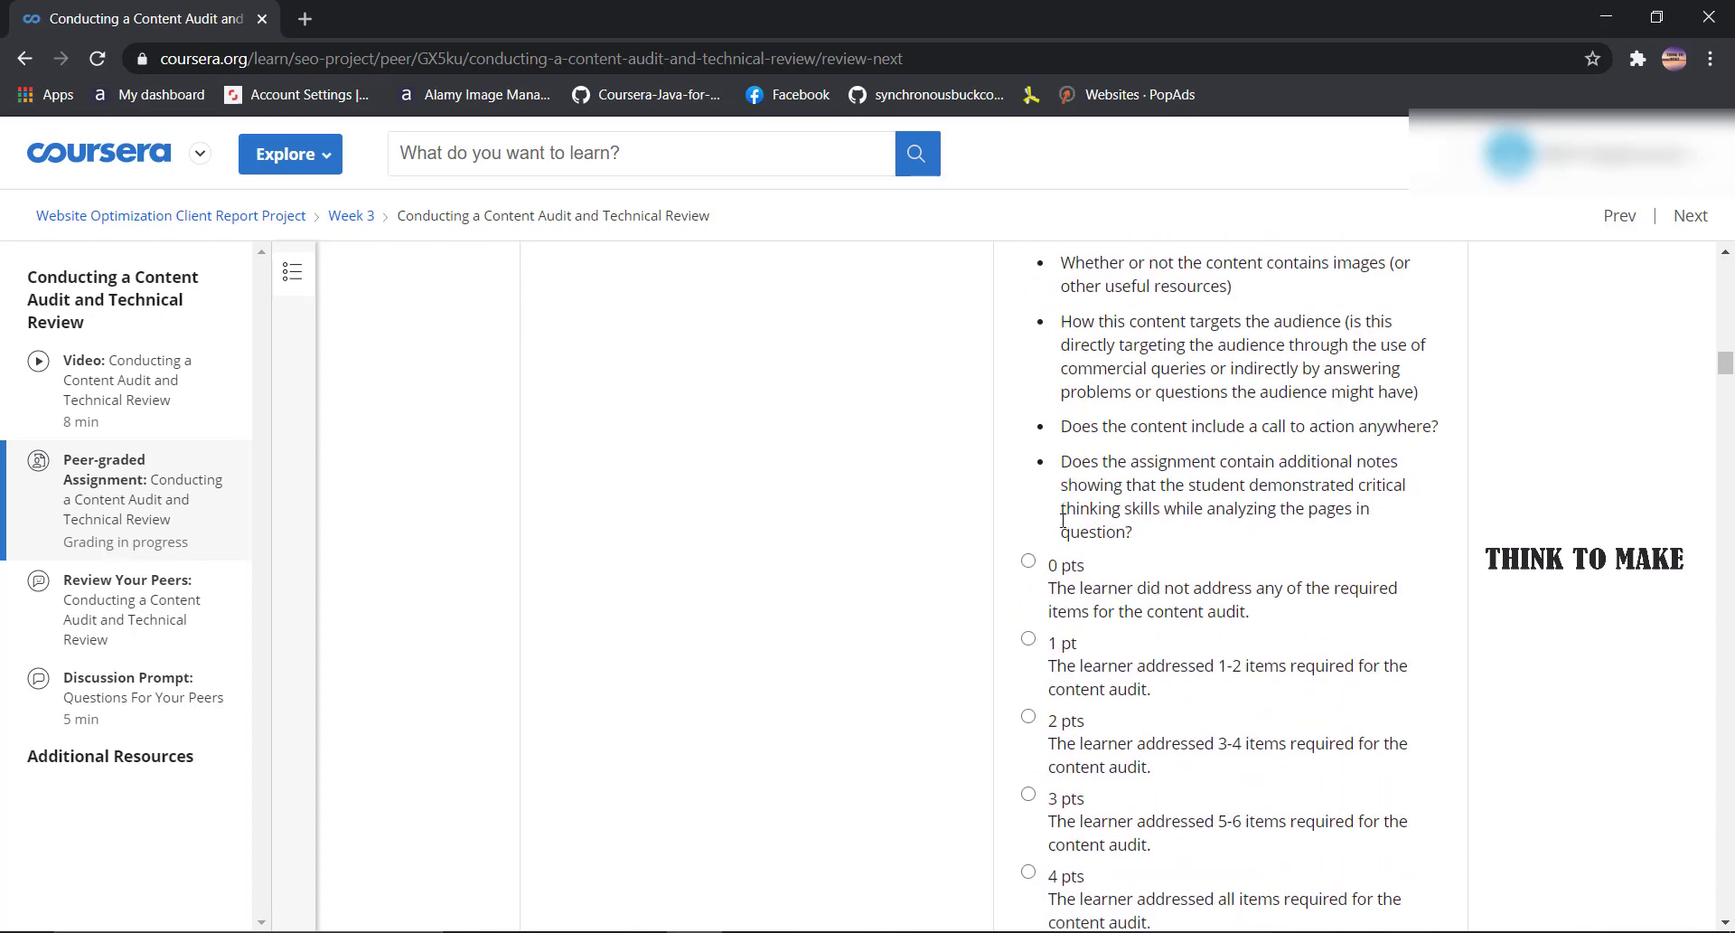
pyautogui.scroll(-12, 1076, 468)
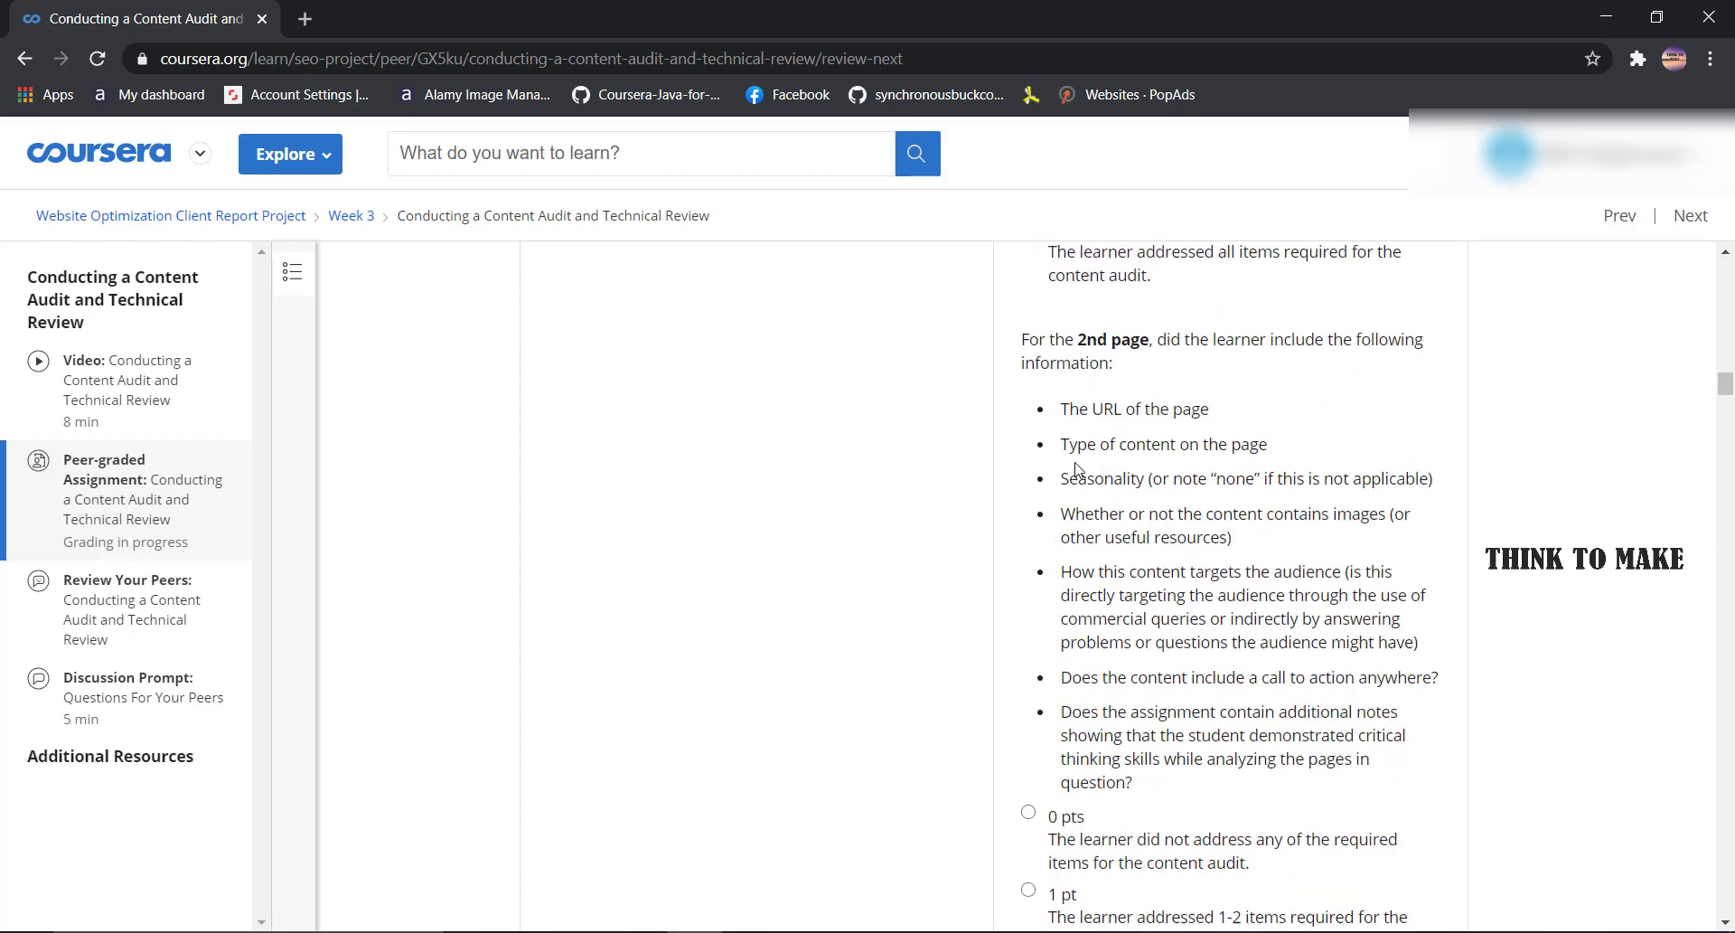
pyautogui.click(1068, 451)
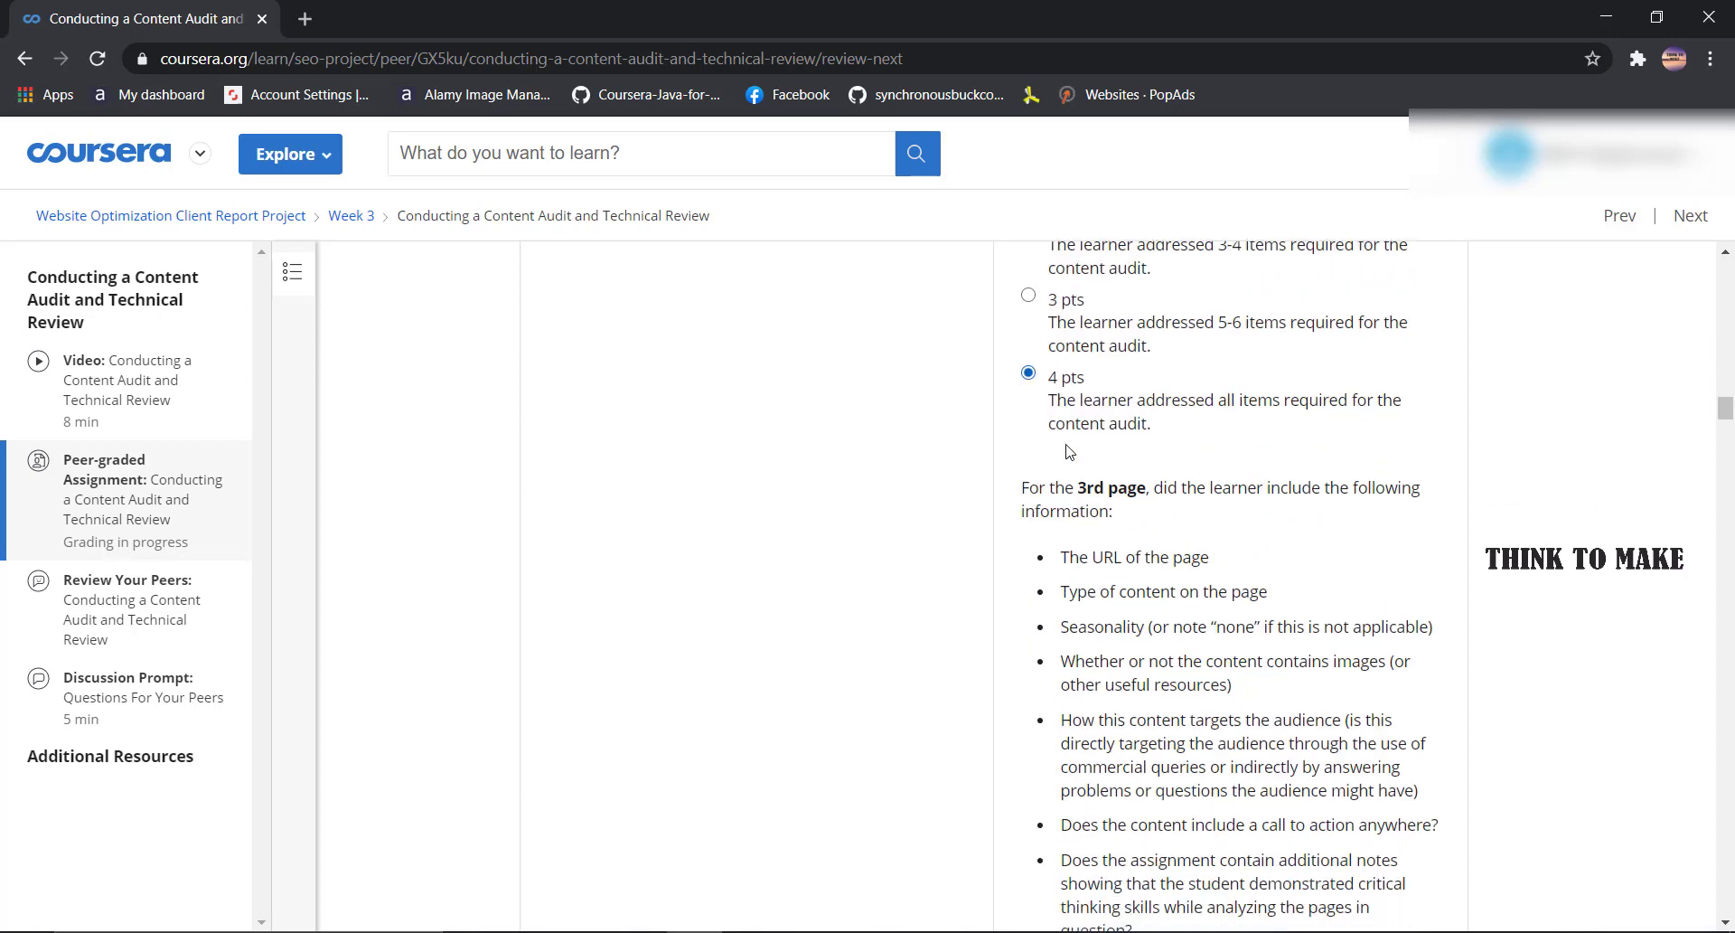
pyautogui.scroll(-7, 1068, 447)
pyautogui.scroll(-3, 1068, 445)
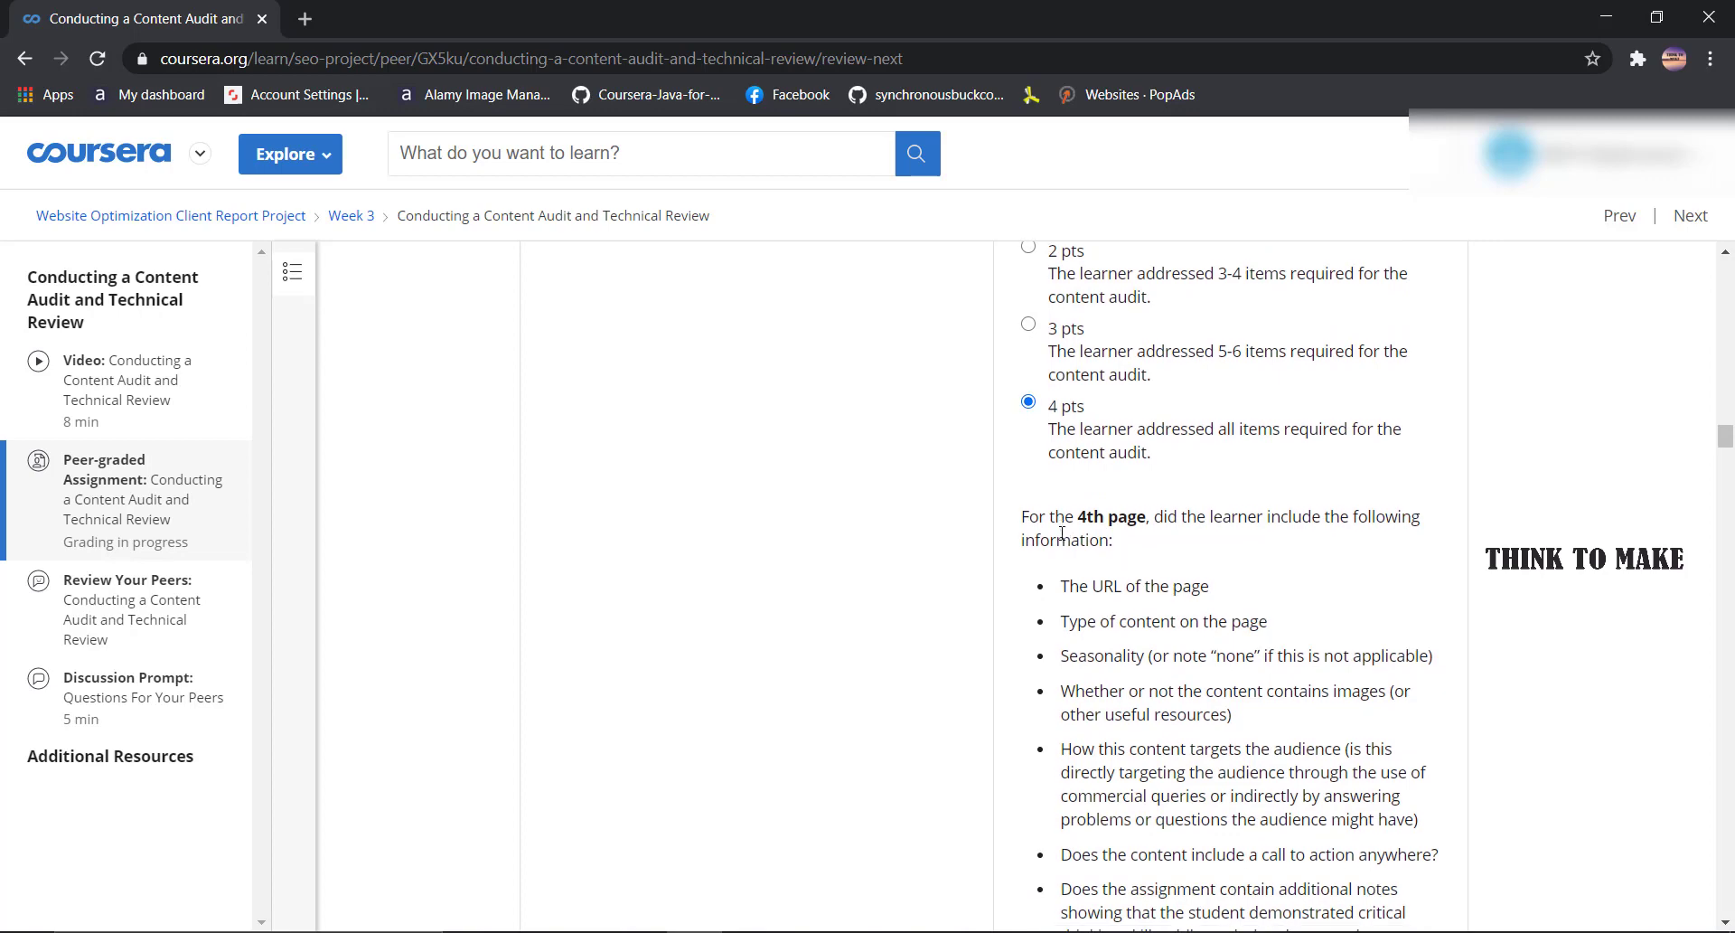
# - Award 4 pts each for the internal audit information on the 4th through 7th pages
pyautogui.scroll(-4, 1063, 538)
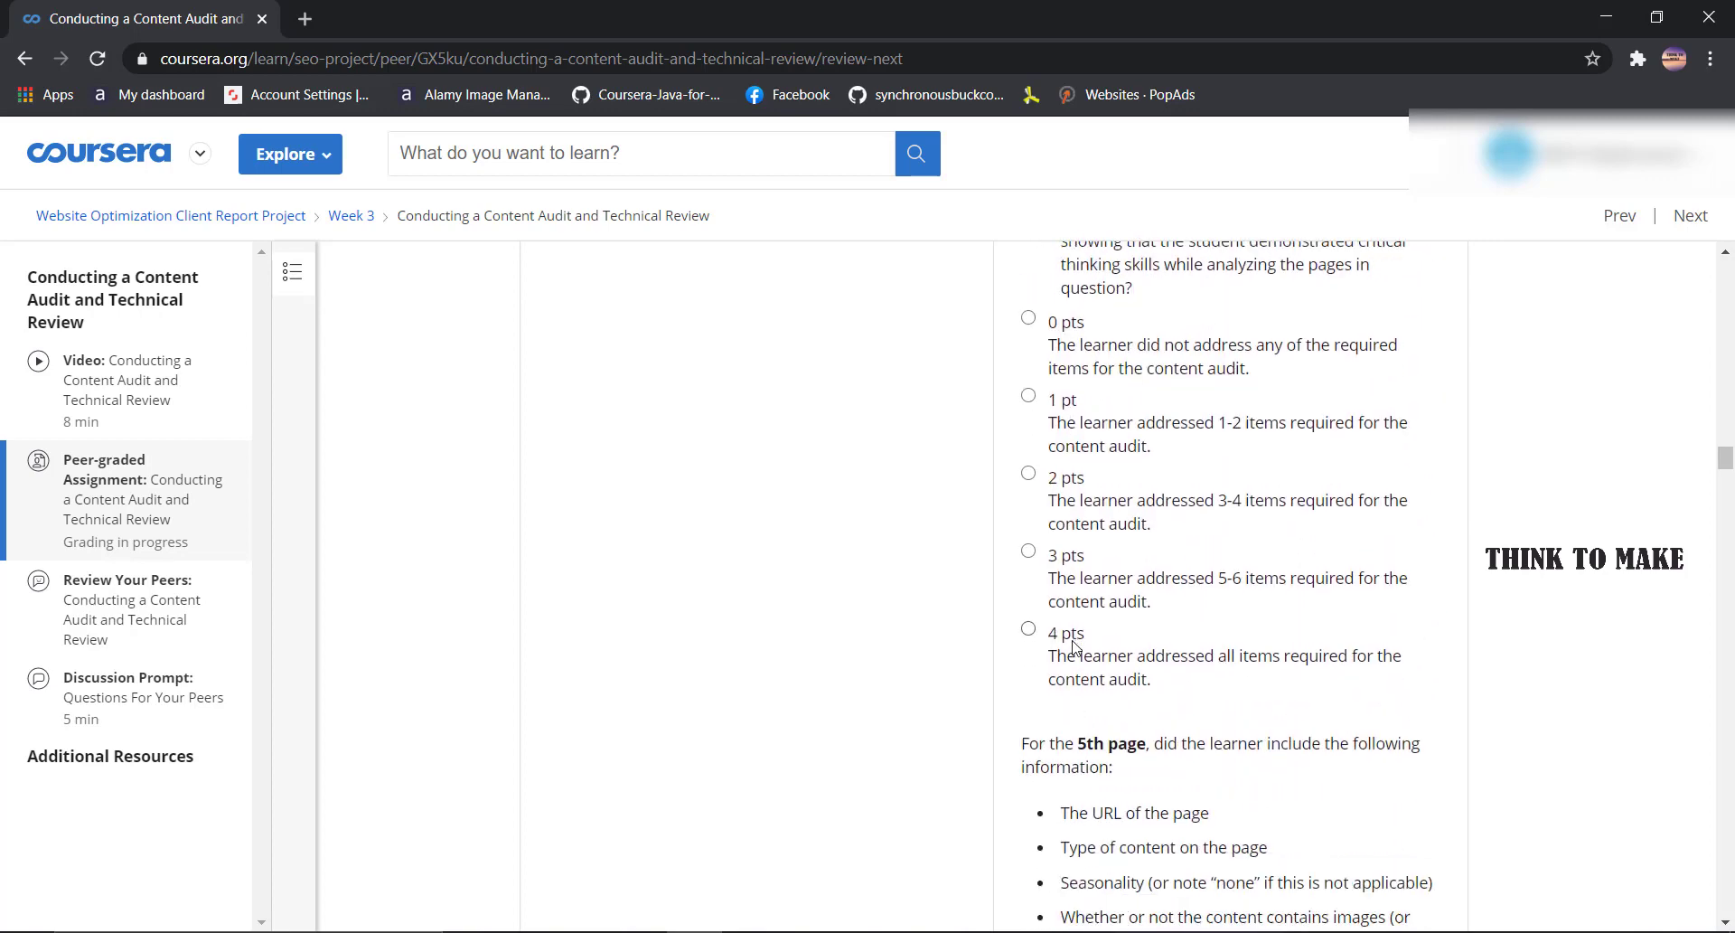
pyautogui.scroll(-5, 1102, 522)
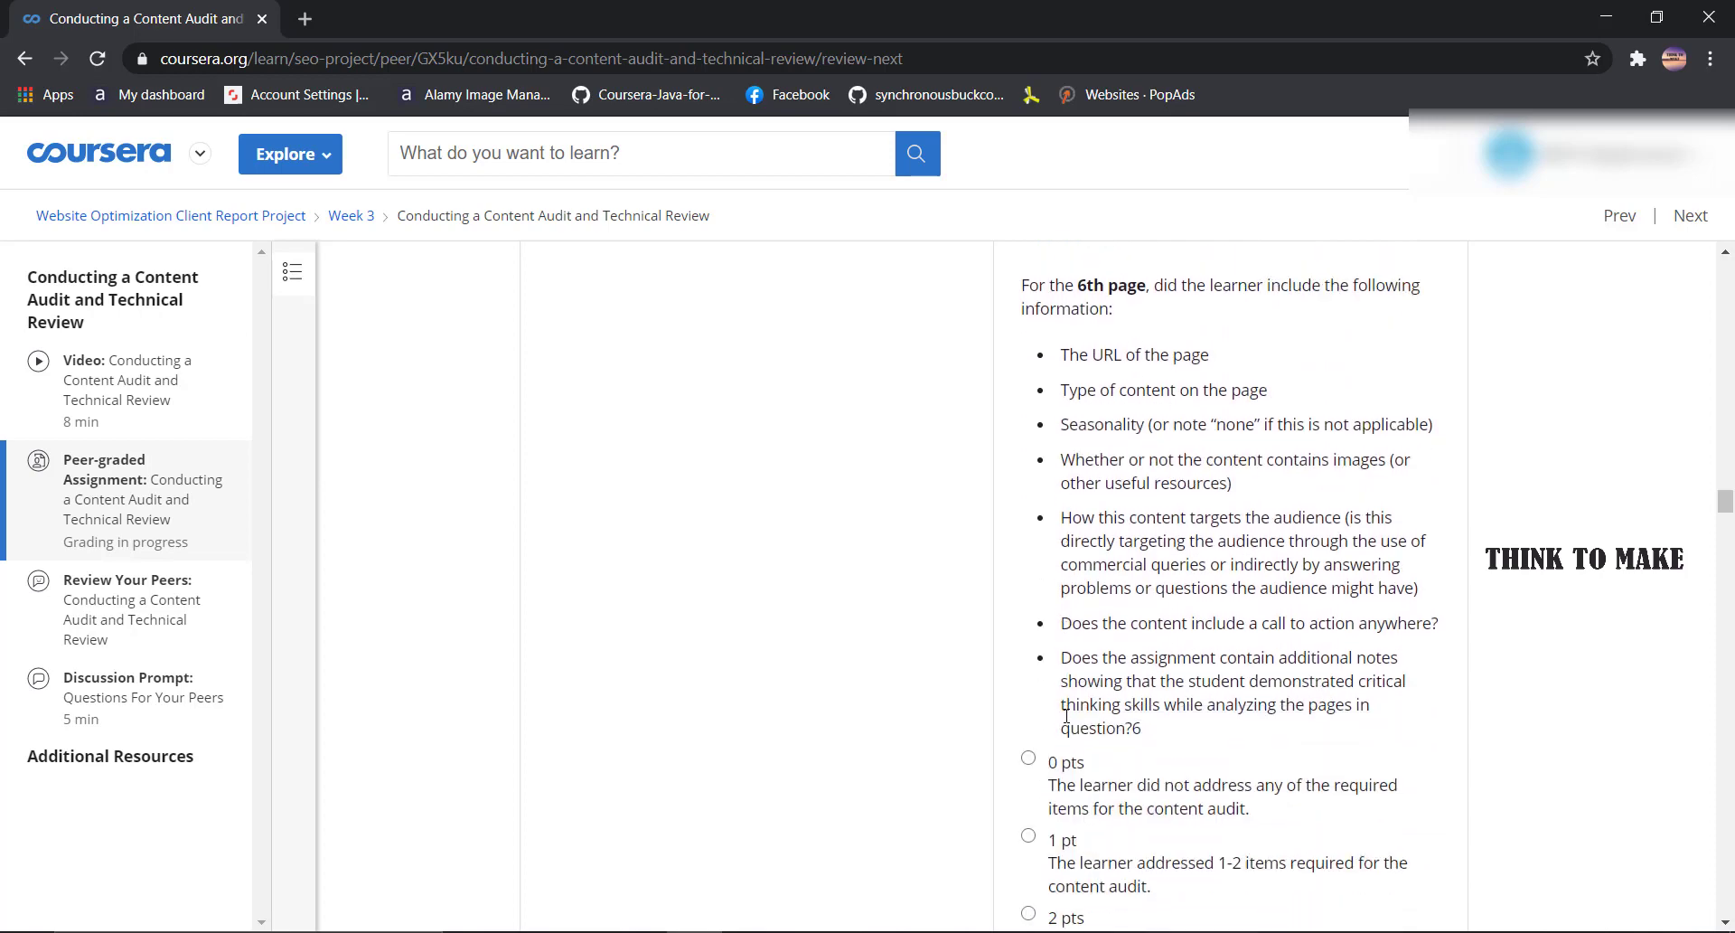
pyautogui.scroll(-2, 1066, 715)
pyautogui.scroll(-2, 1146, 684)
pyautogui.click(1140, 685)
pyautogui.scroll(-10, 1121, 678)
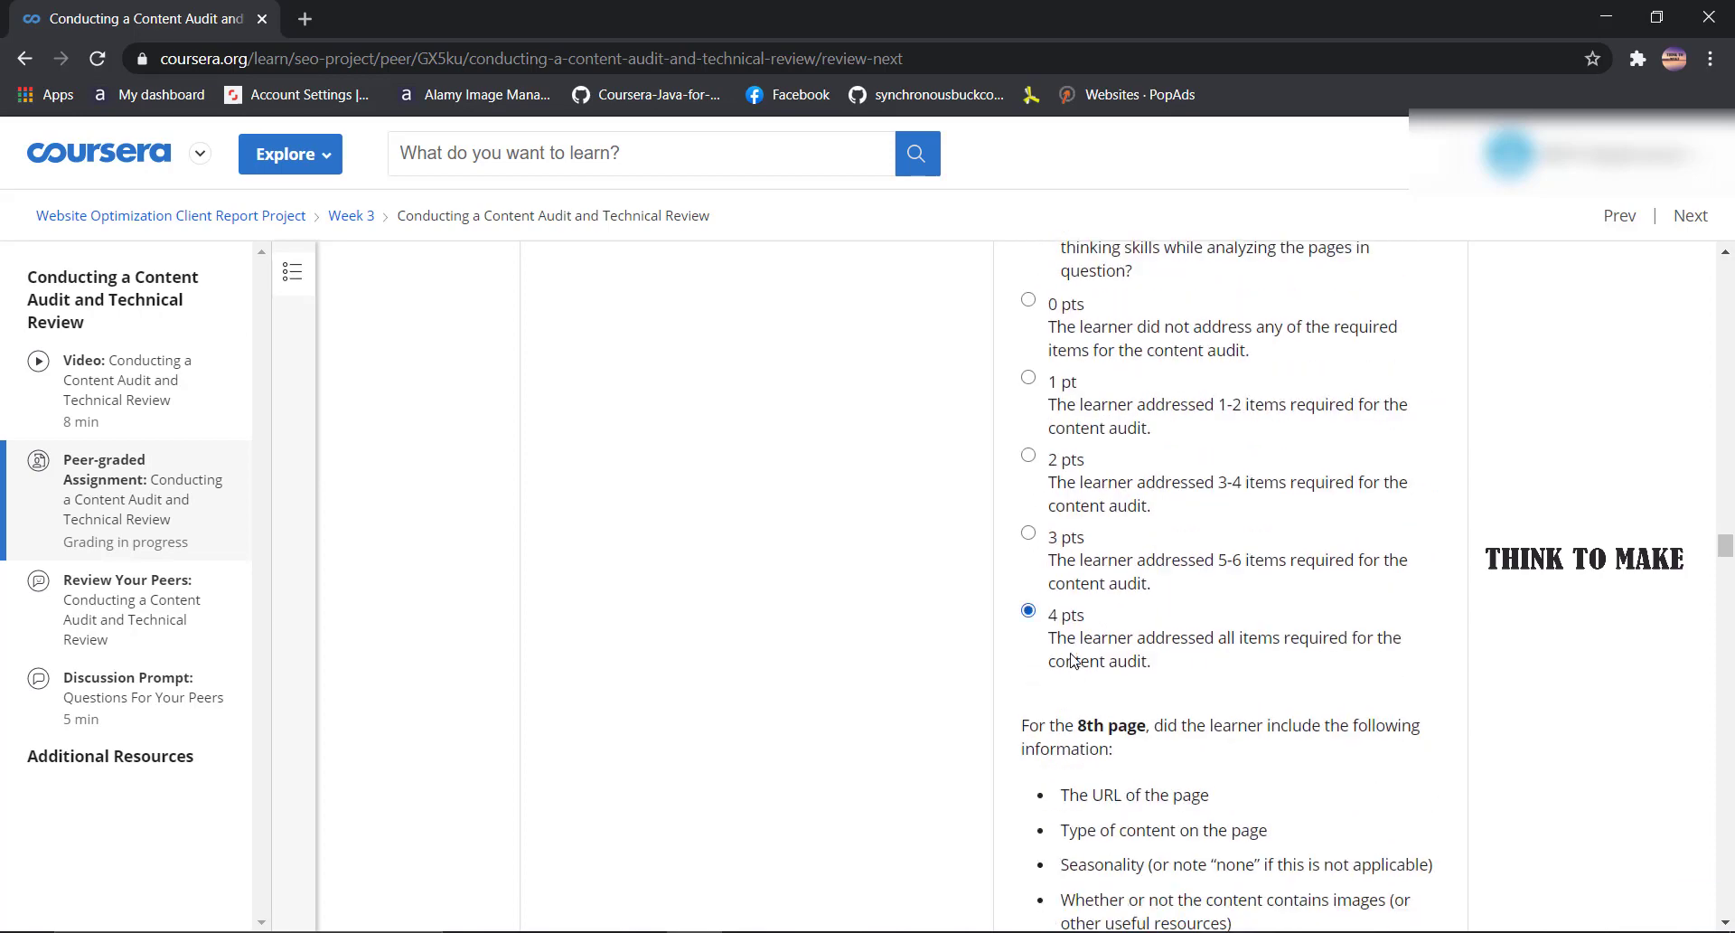
# - Award 4 pts each for the internal audit information on the 8th through 10th pages
pyautogui.scroll(-9, 1072, 659)
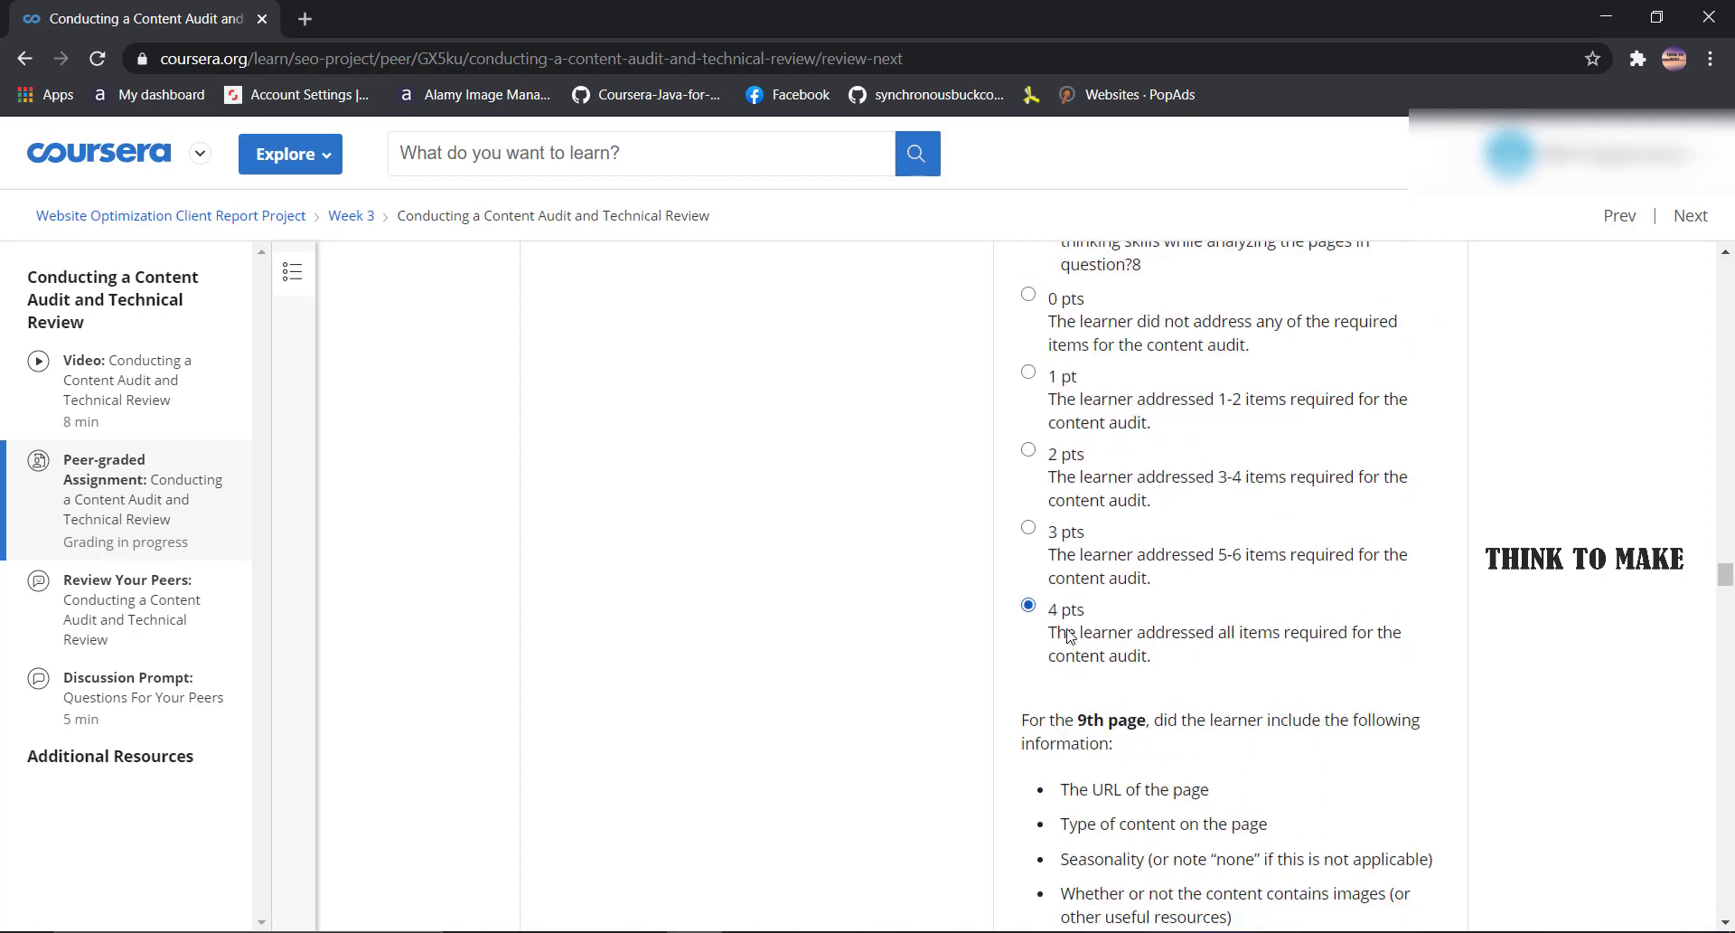
pyautogui.scroll(-9, 1070, 635)
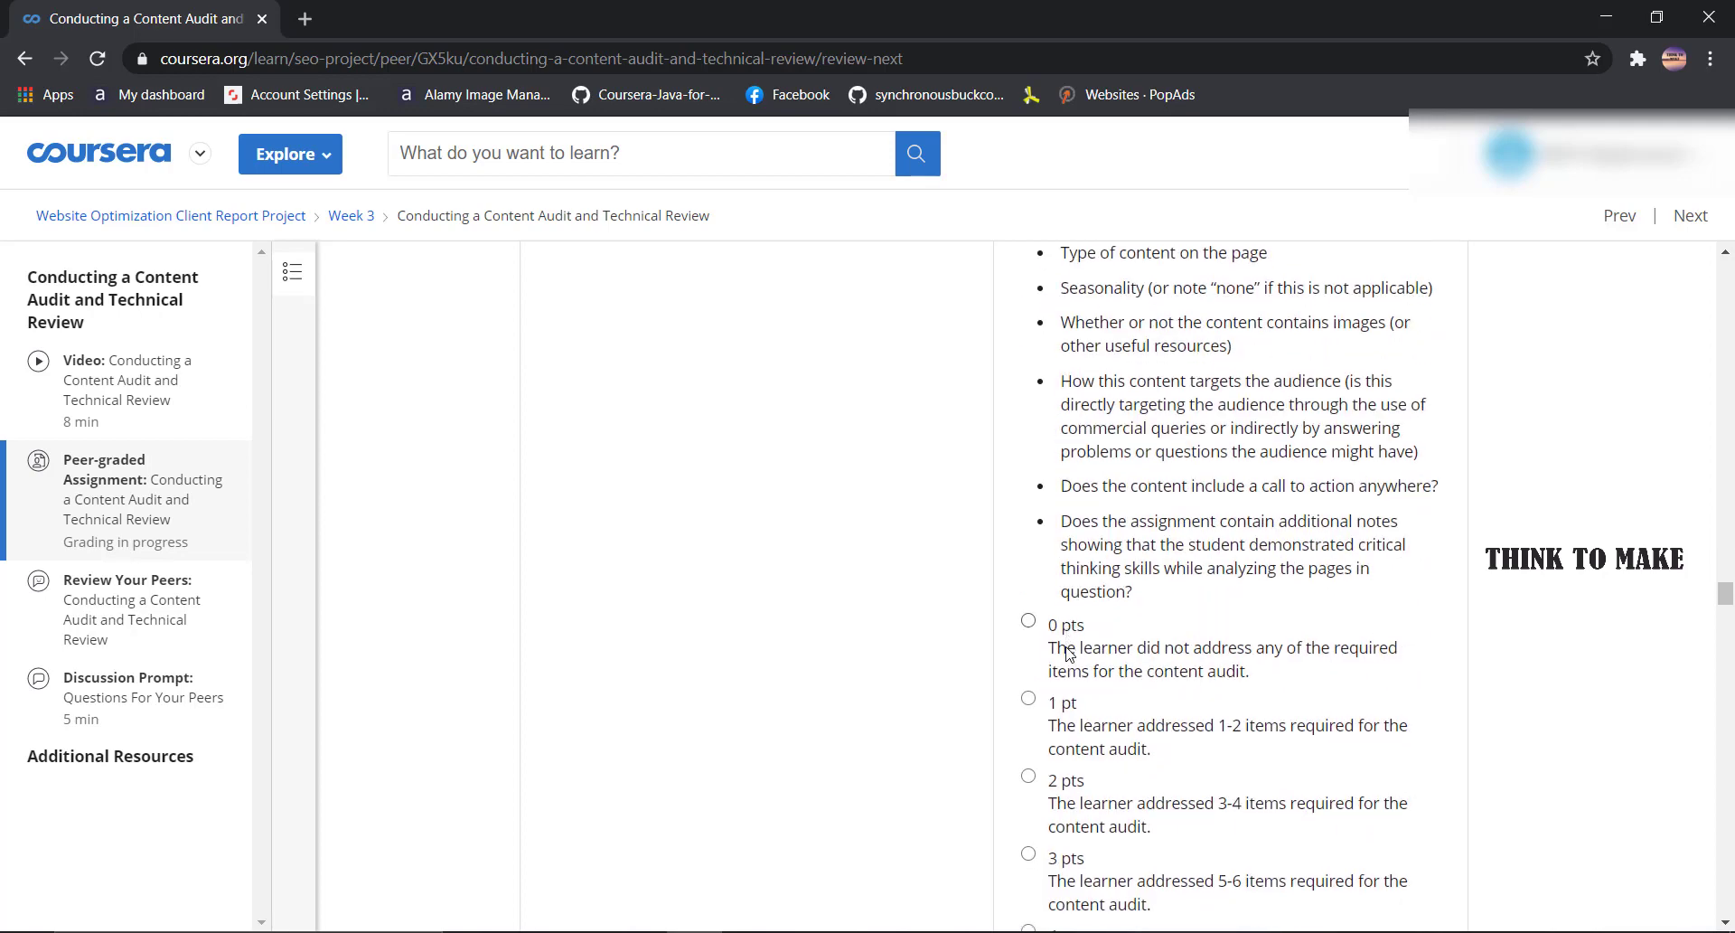
pyautogui.scroll(-9, 1114, 553)
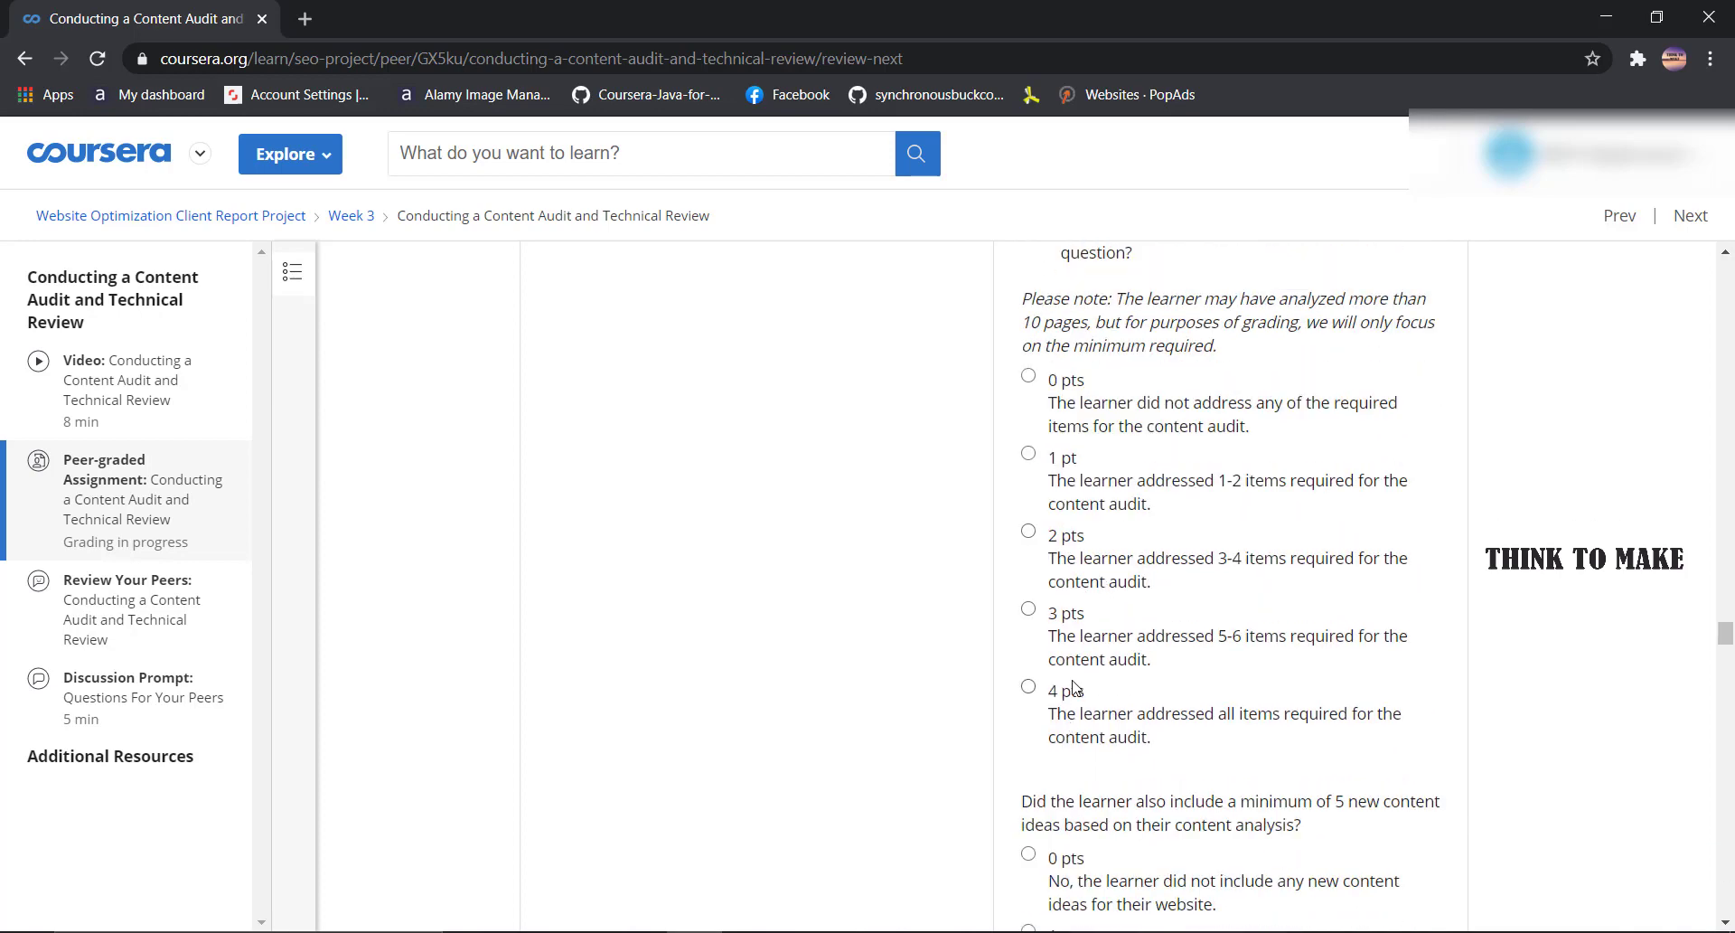
pyautogui.scroll(-9, 1069, 649)
# - Enter "good" as the internal audit feedback and award 1 pt for including a keyword map
pyautogui.click(1078, 545)
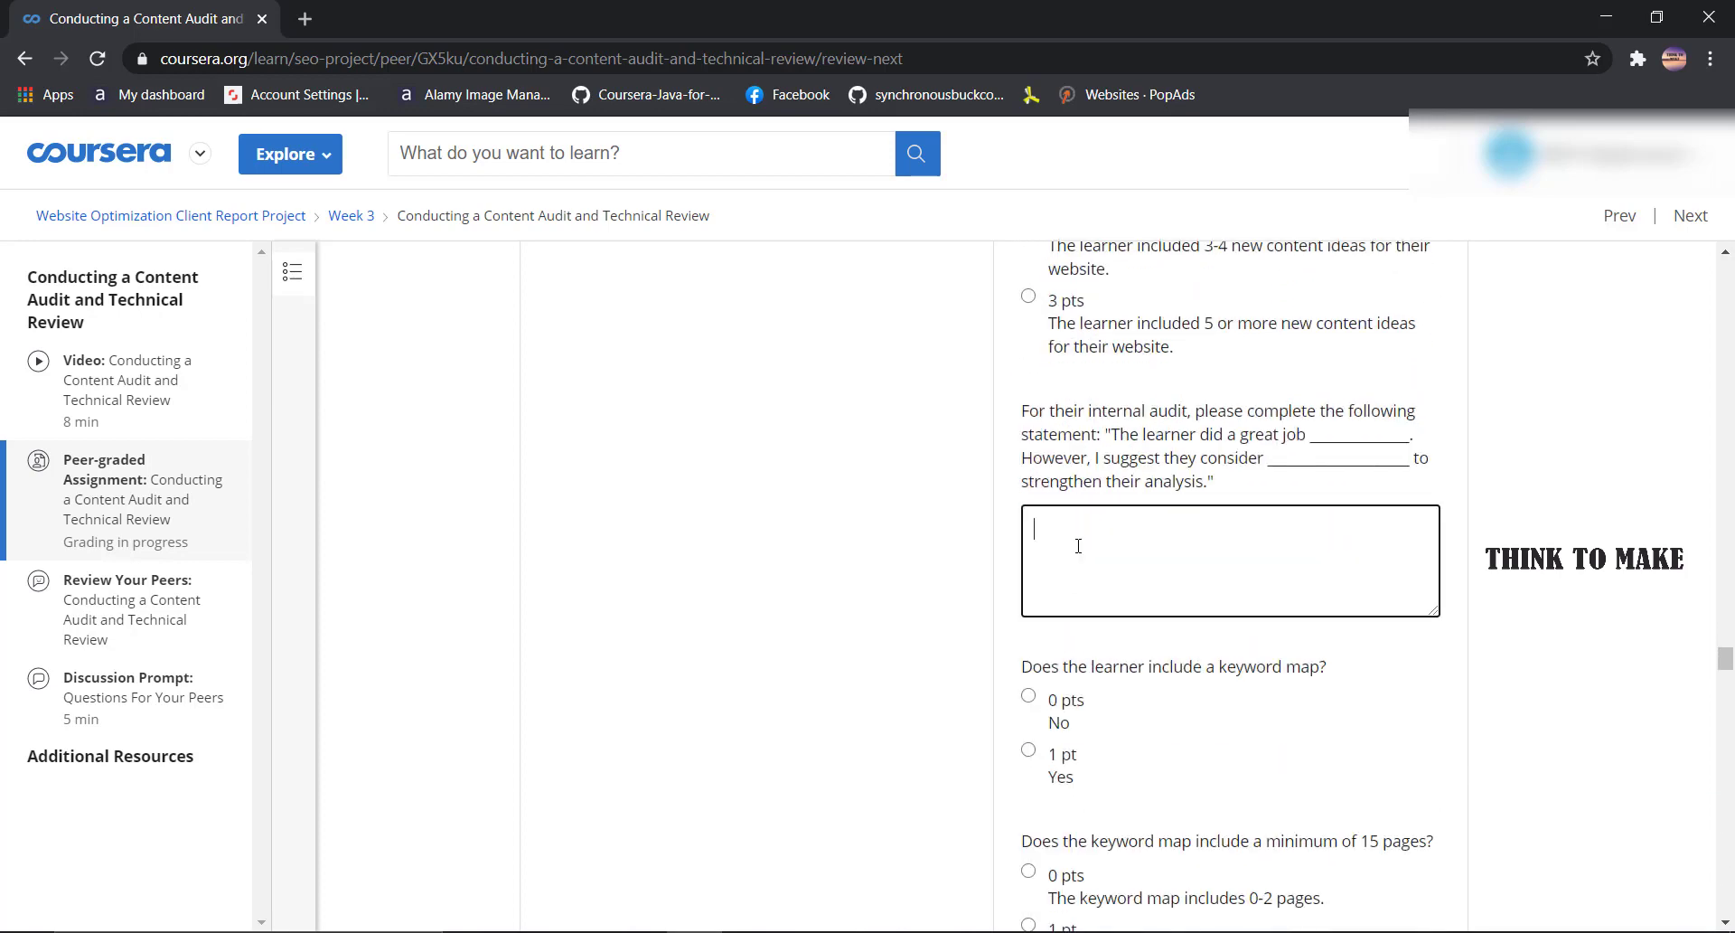
pyautogui.click(1029, 750)
pyautogui.scroll(-3, 1059, 633)
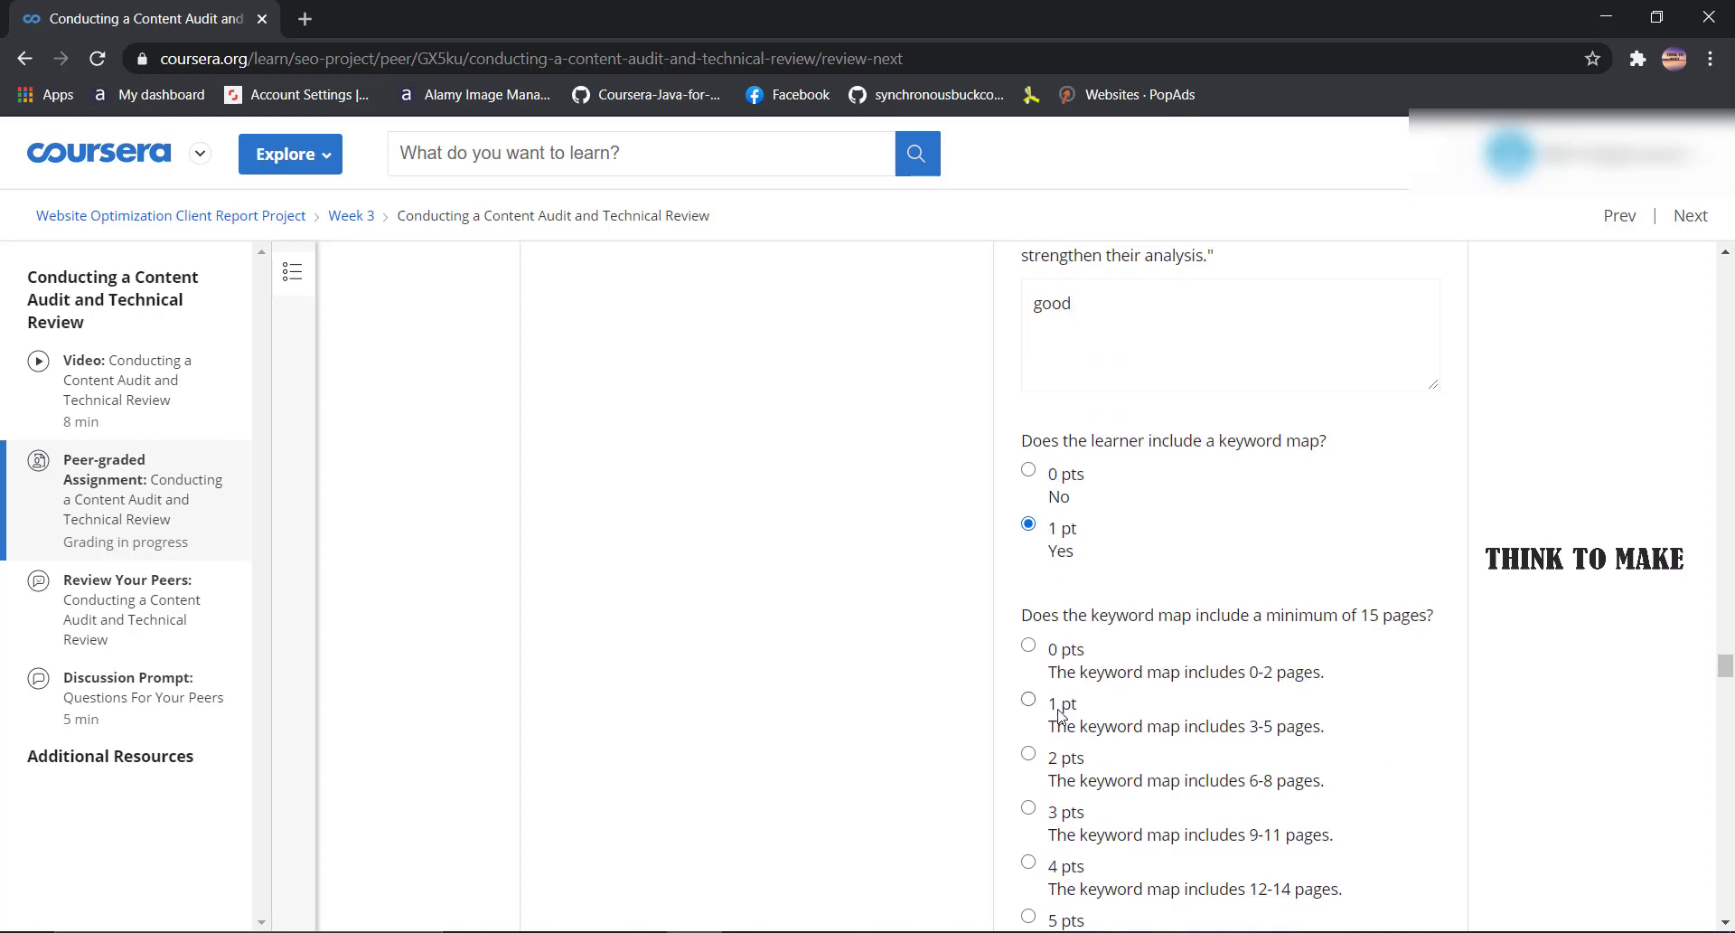
# - Award 5 pts for a keyword map of 15 or more pages and 3 pts for 5 or more new page recommendations
pyautogui.scroll(-3, 1060, 714)
pyautogui.scroll(-3, 1060, 711)
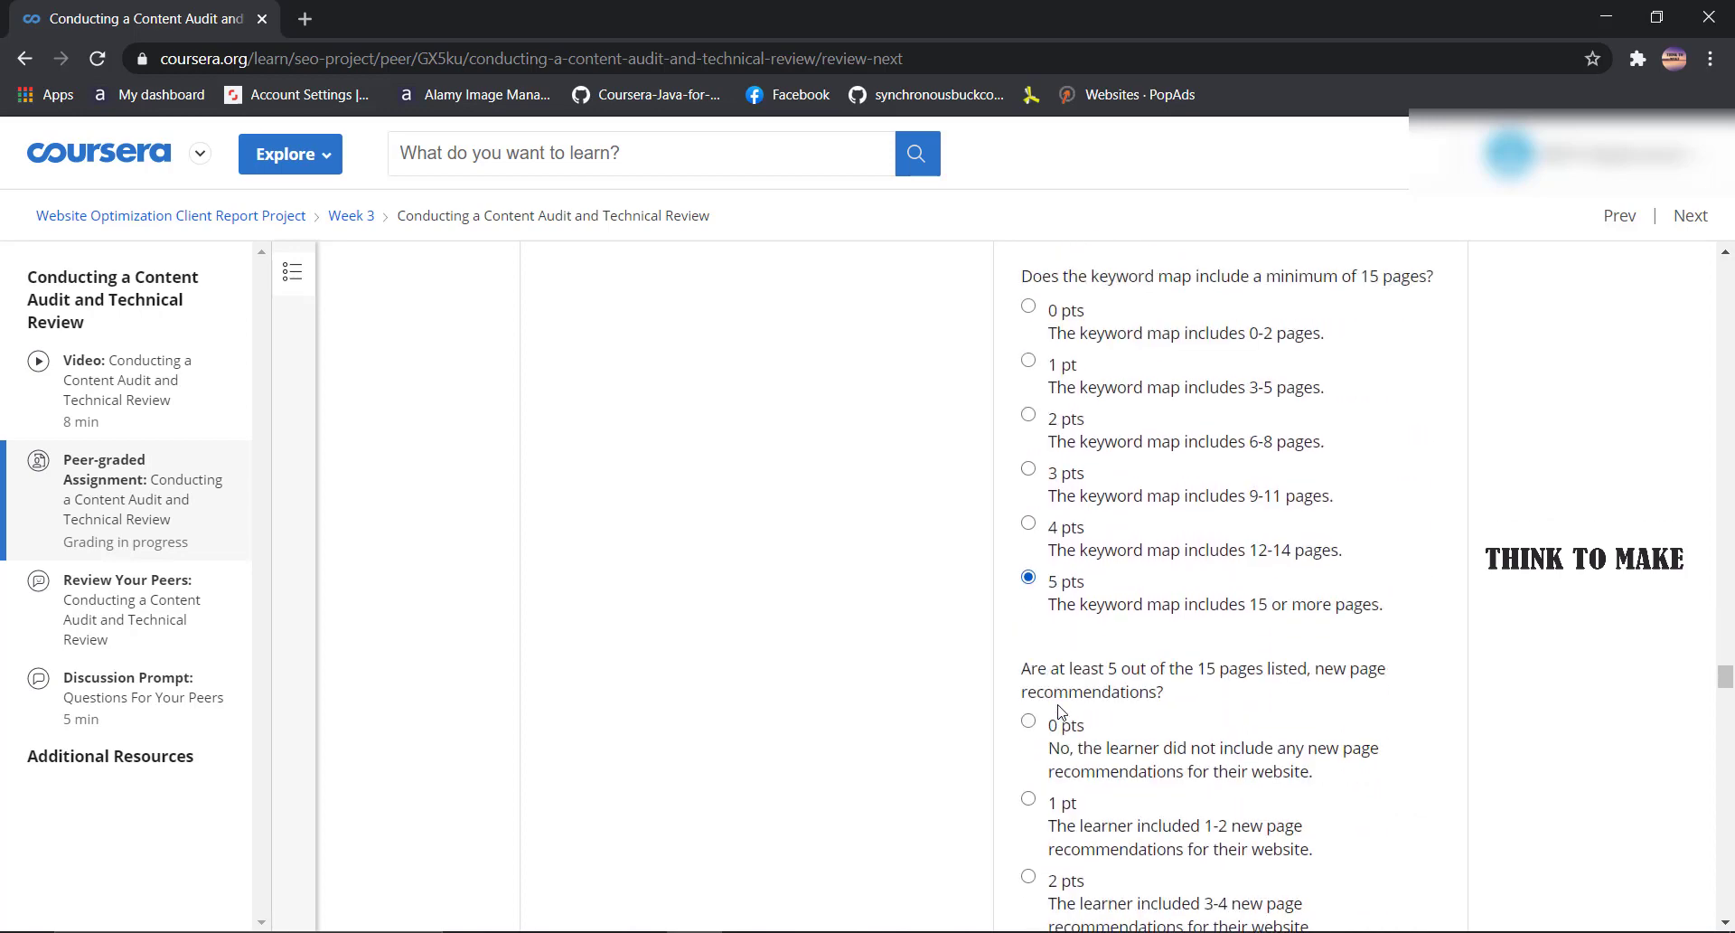
pyautogui.scroll(-3, 1064, 706)
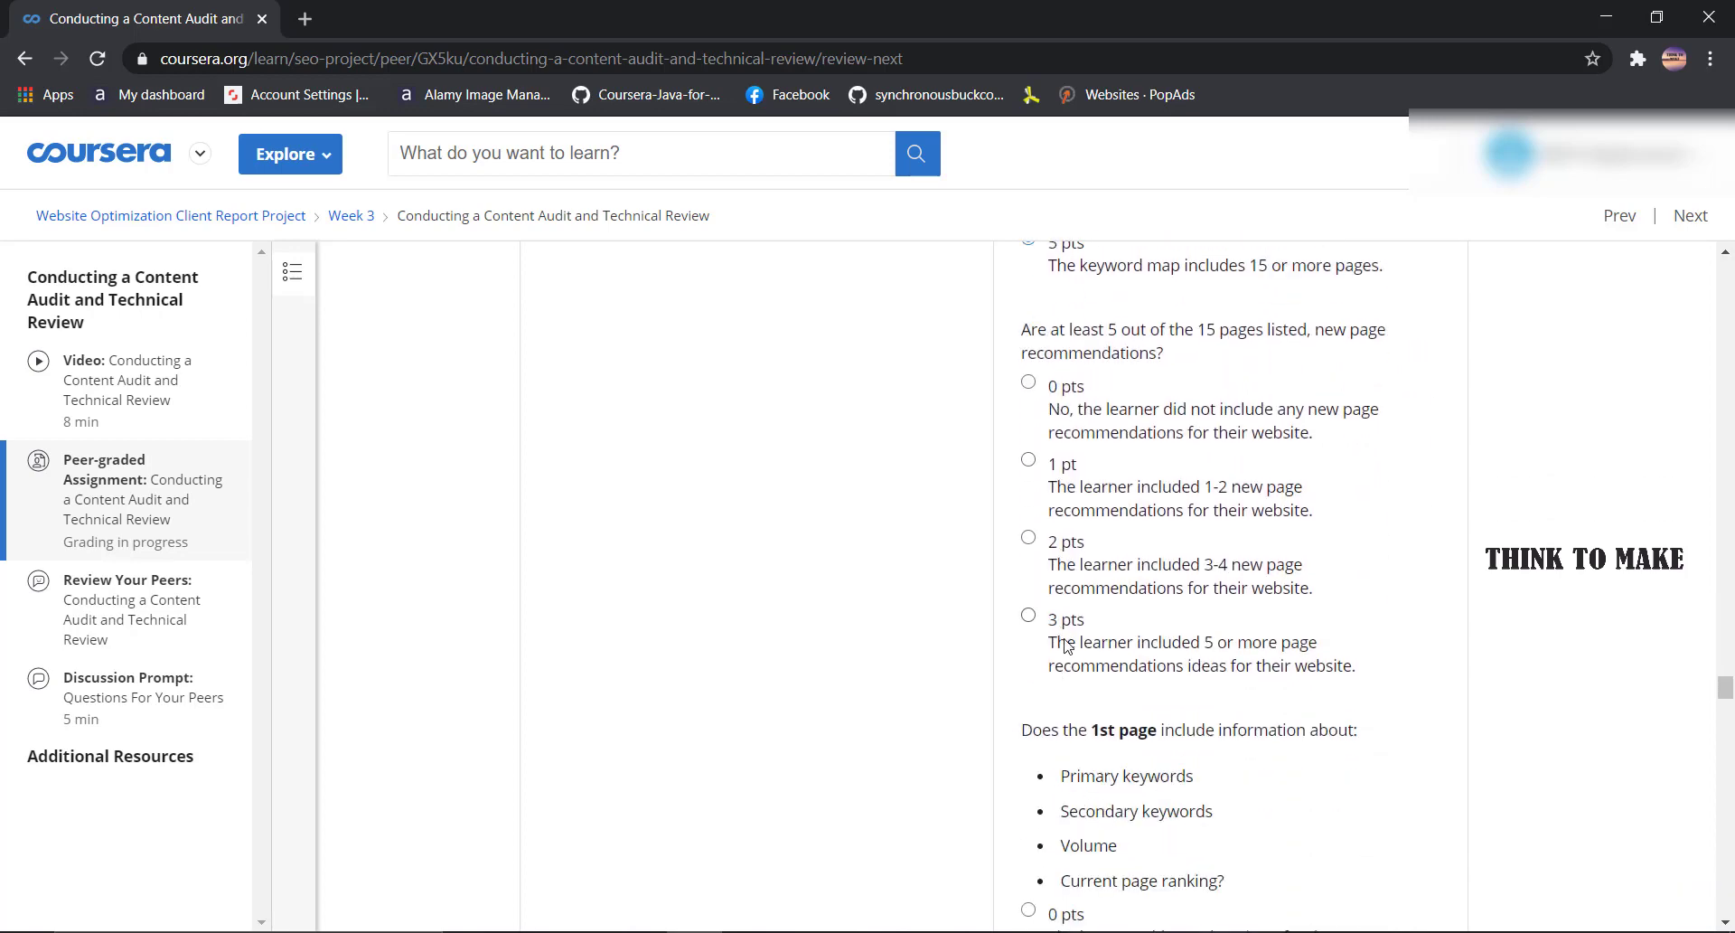
# - Award 2 pts each for the keyword map information on the 1st through 4th pages
pyautogui.scroll(-6, 1071, 638)
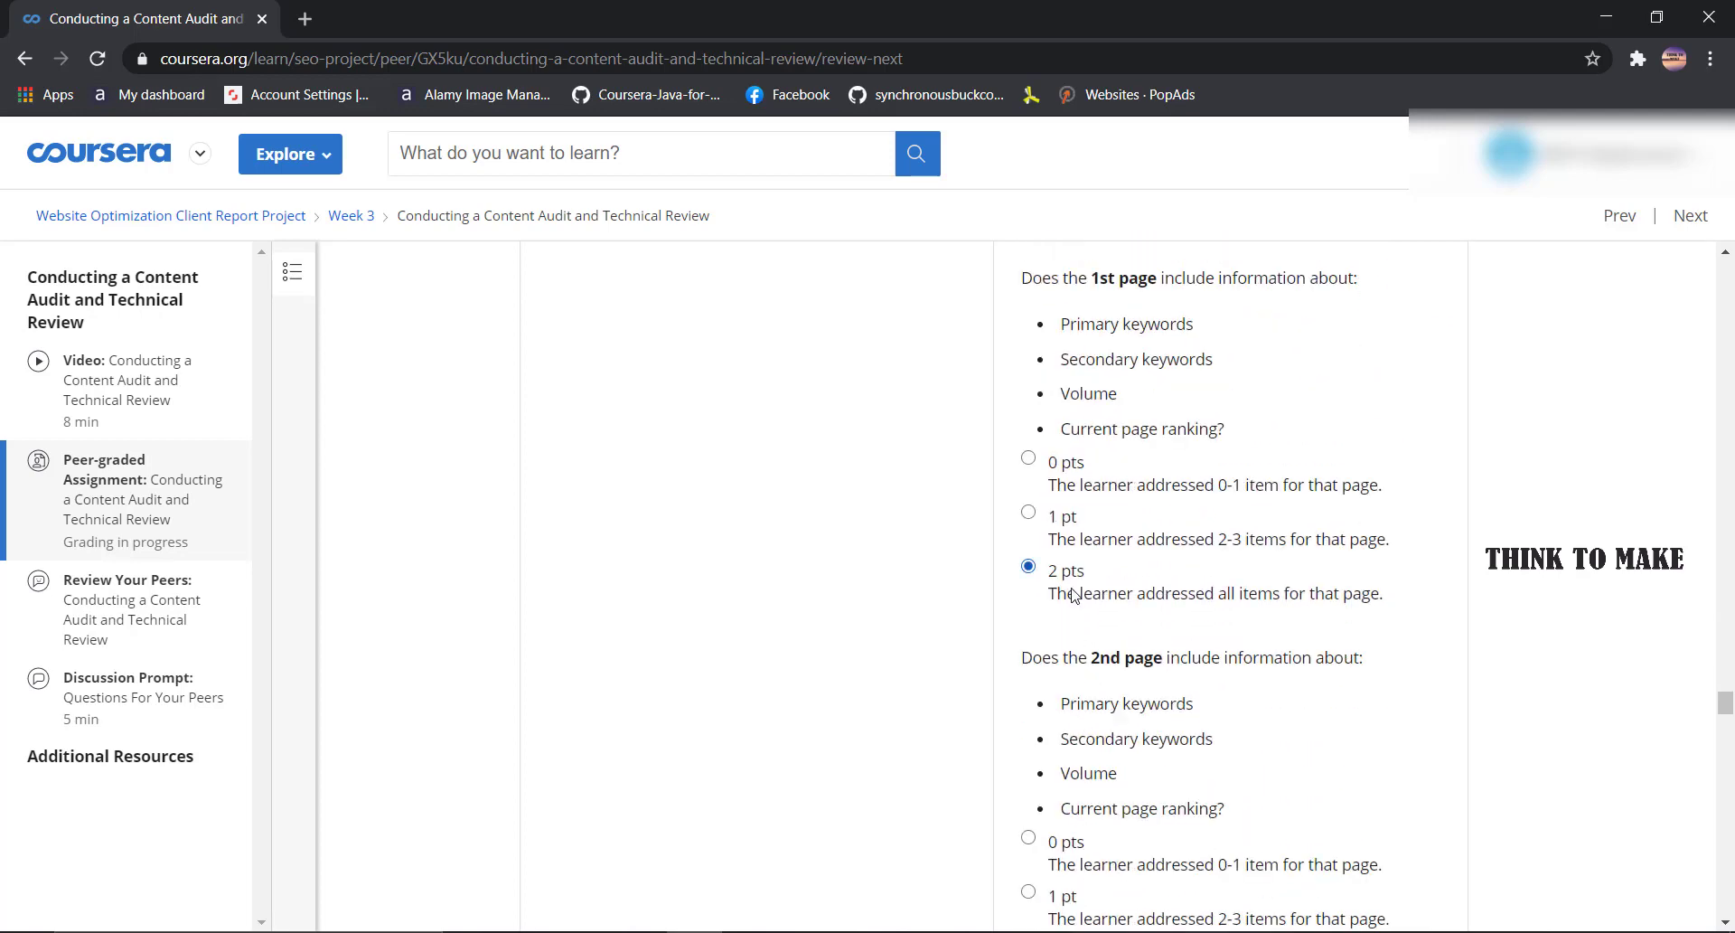
pyautogui.scroll(-3, 1080, 619)
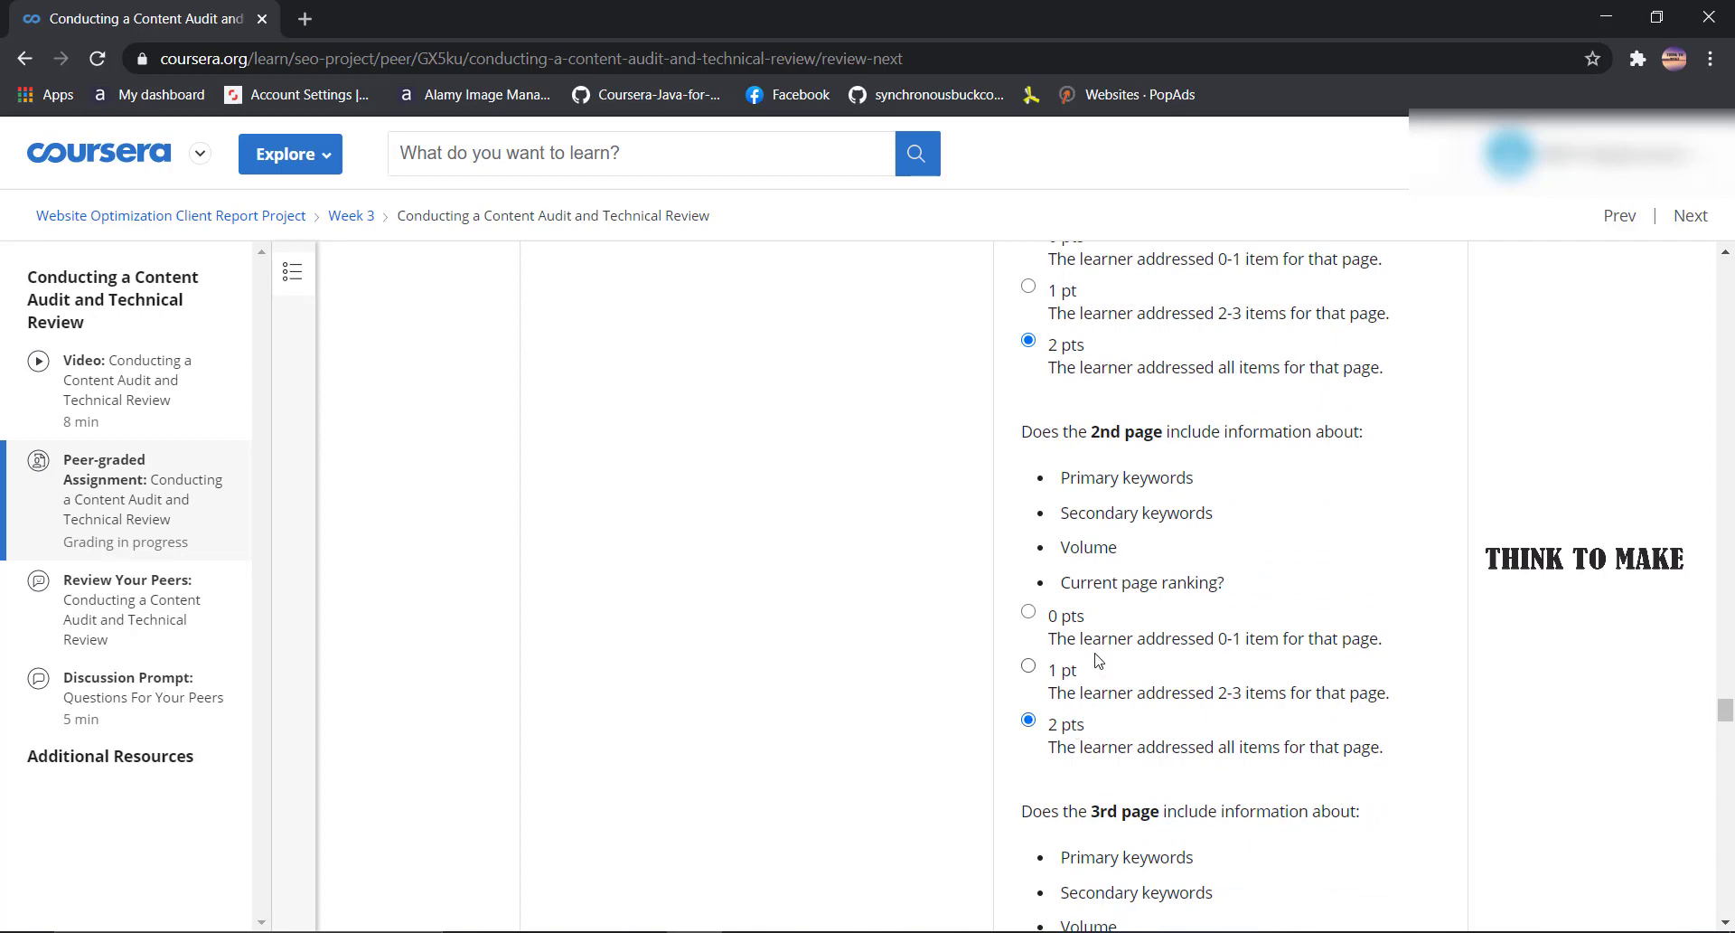
pyautogui.scroll(-6, 1098, 660)
pyautogui.scroll(-5, 1085, 651)
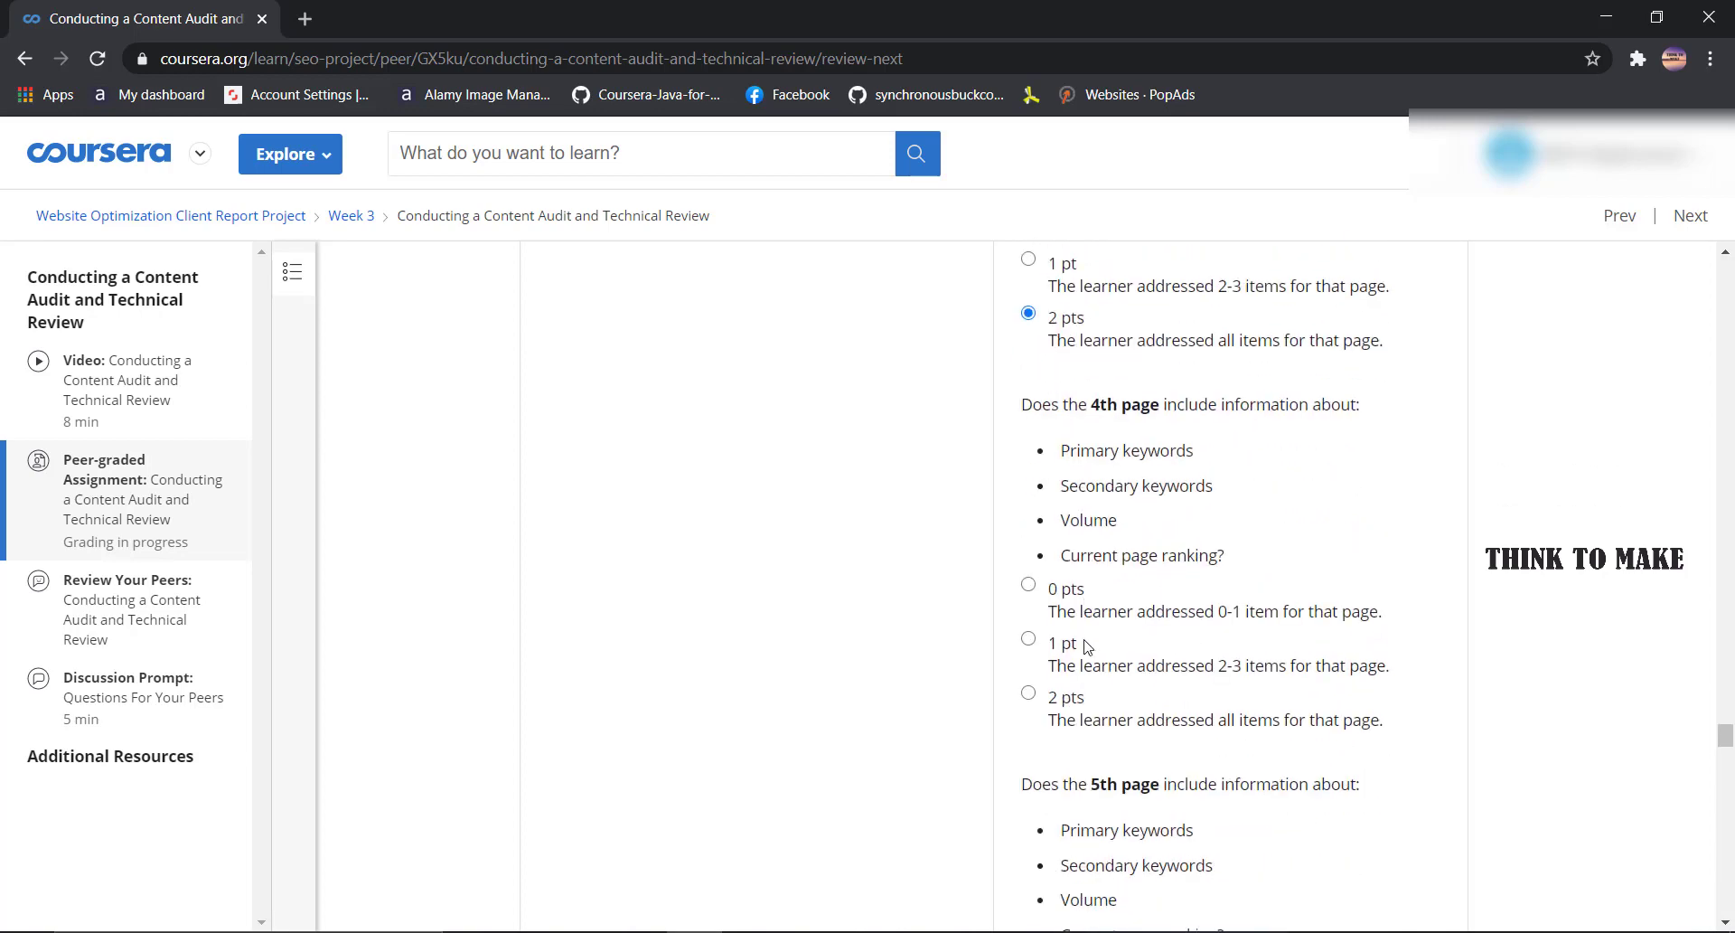
pyautogui.click(1066, 682)
pyautogui.scroll(-5, 1069, 696)
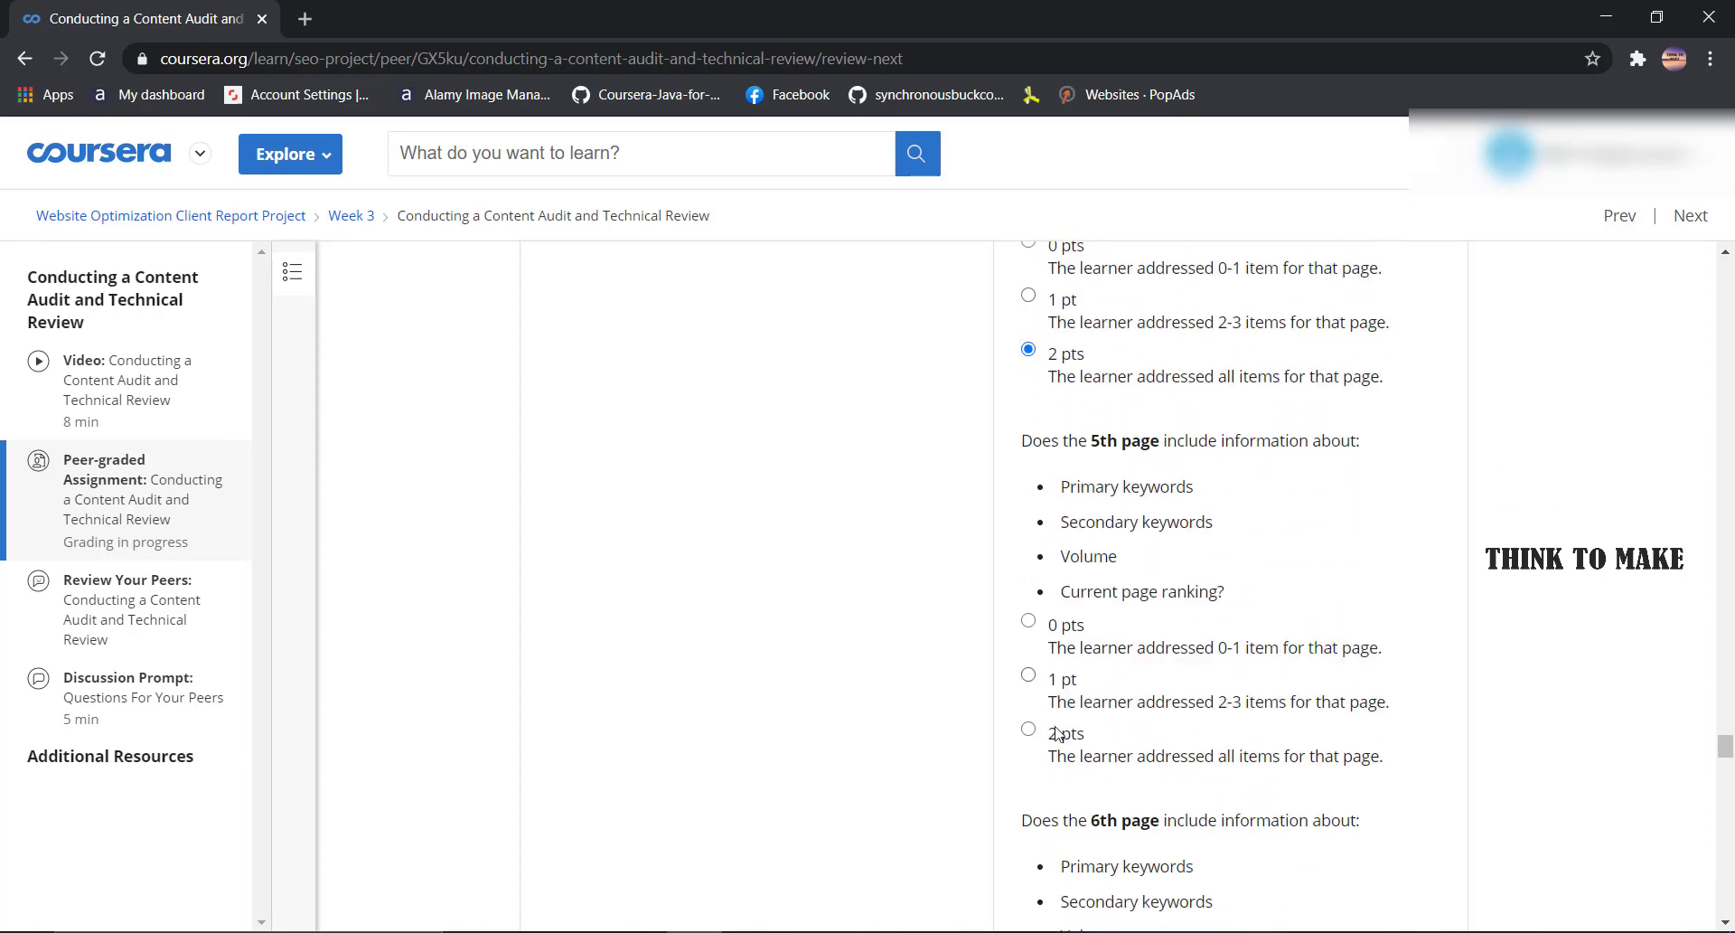
# - Award 2 pts each for the keyword map information on the 5th through 8th pages
pyautogui.scroll(-4, 1077, 662)
pyautogui.scroll(-3, 1075, 662)
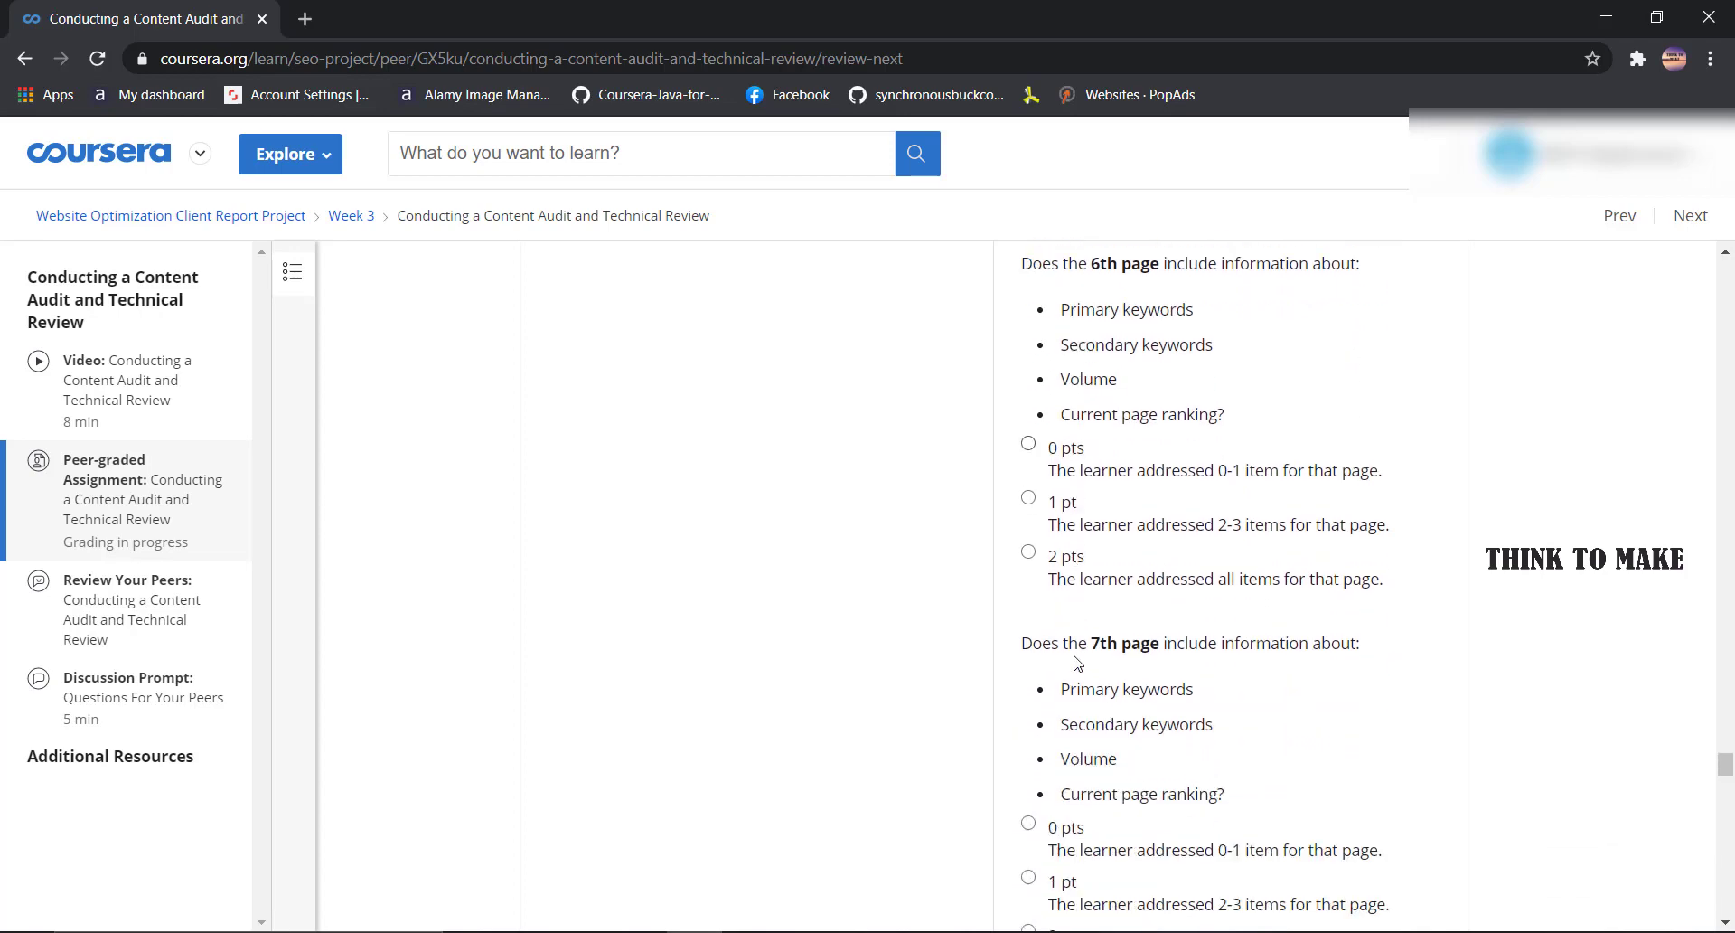
pyautogui.scroll(-4, 1075, 575)
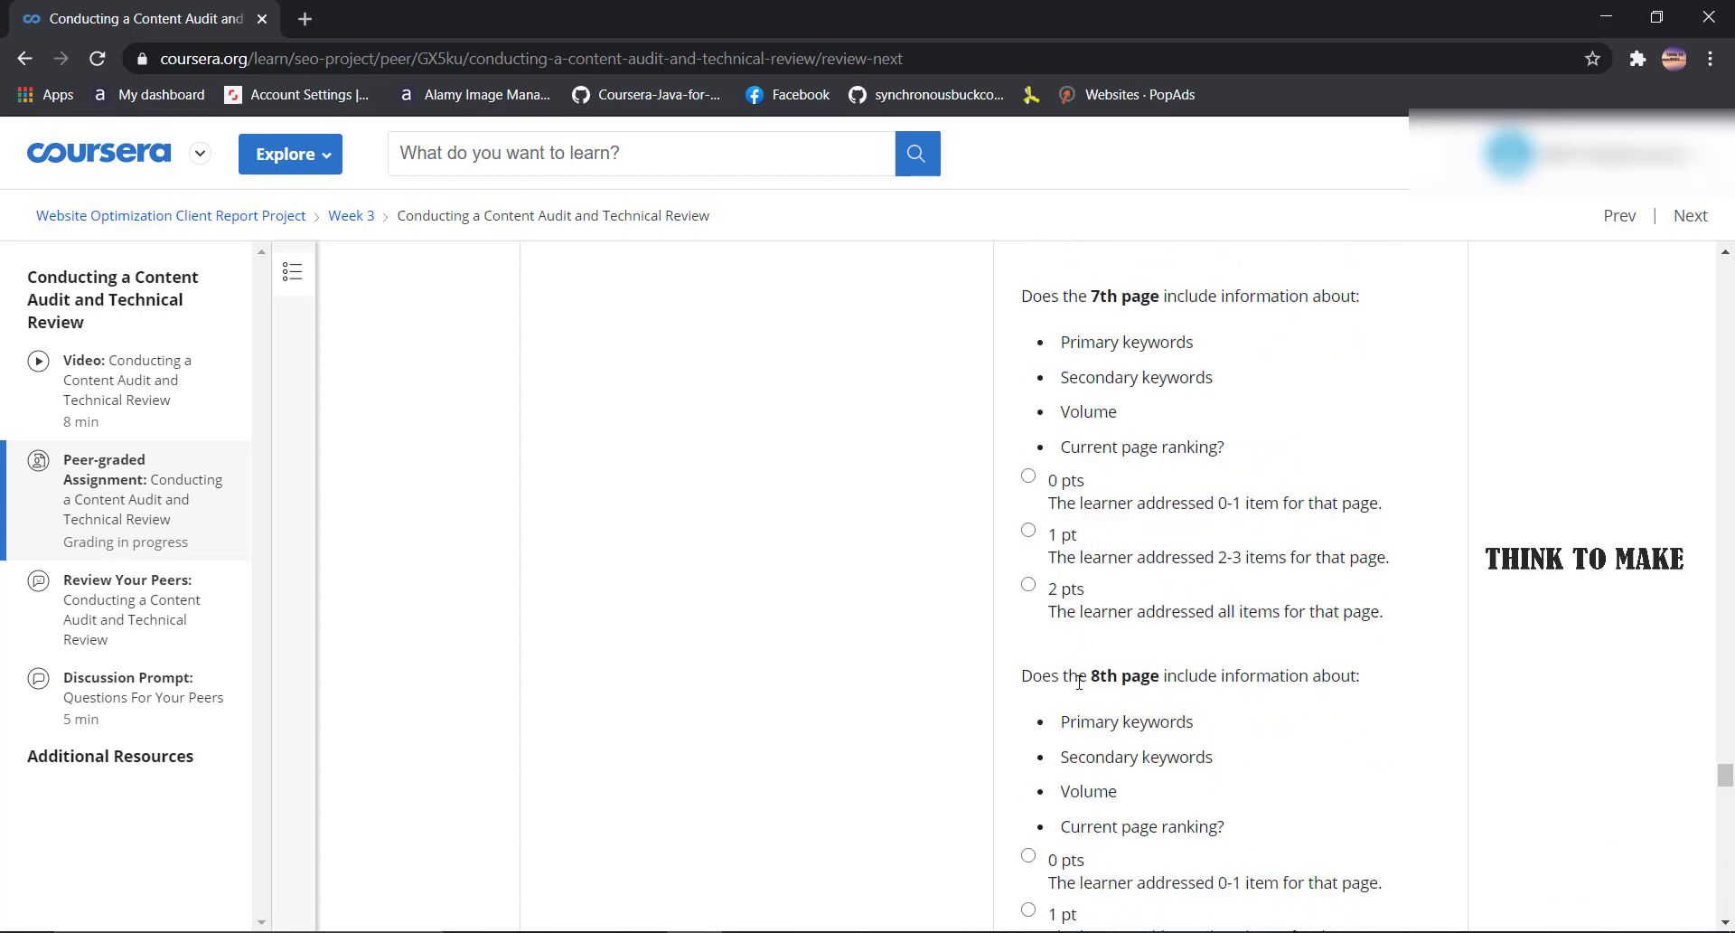
pyautogui.click(1078, 604)
pyautogui.scroll(-4, 1075, 624)
pyautogui.scroll(-5, 1075, 624)
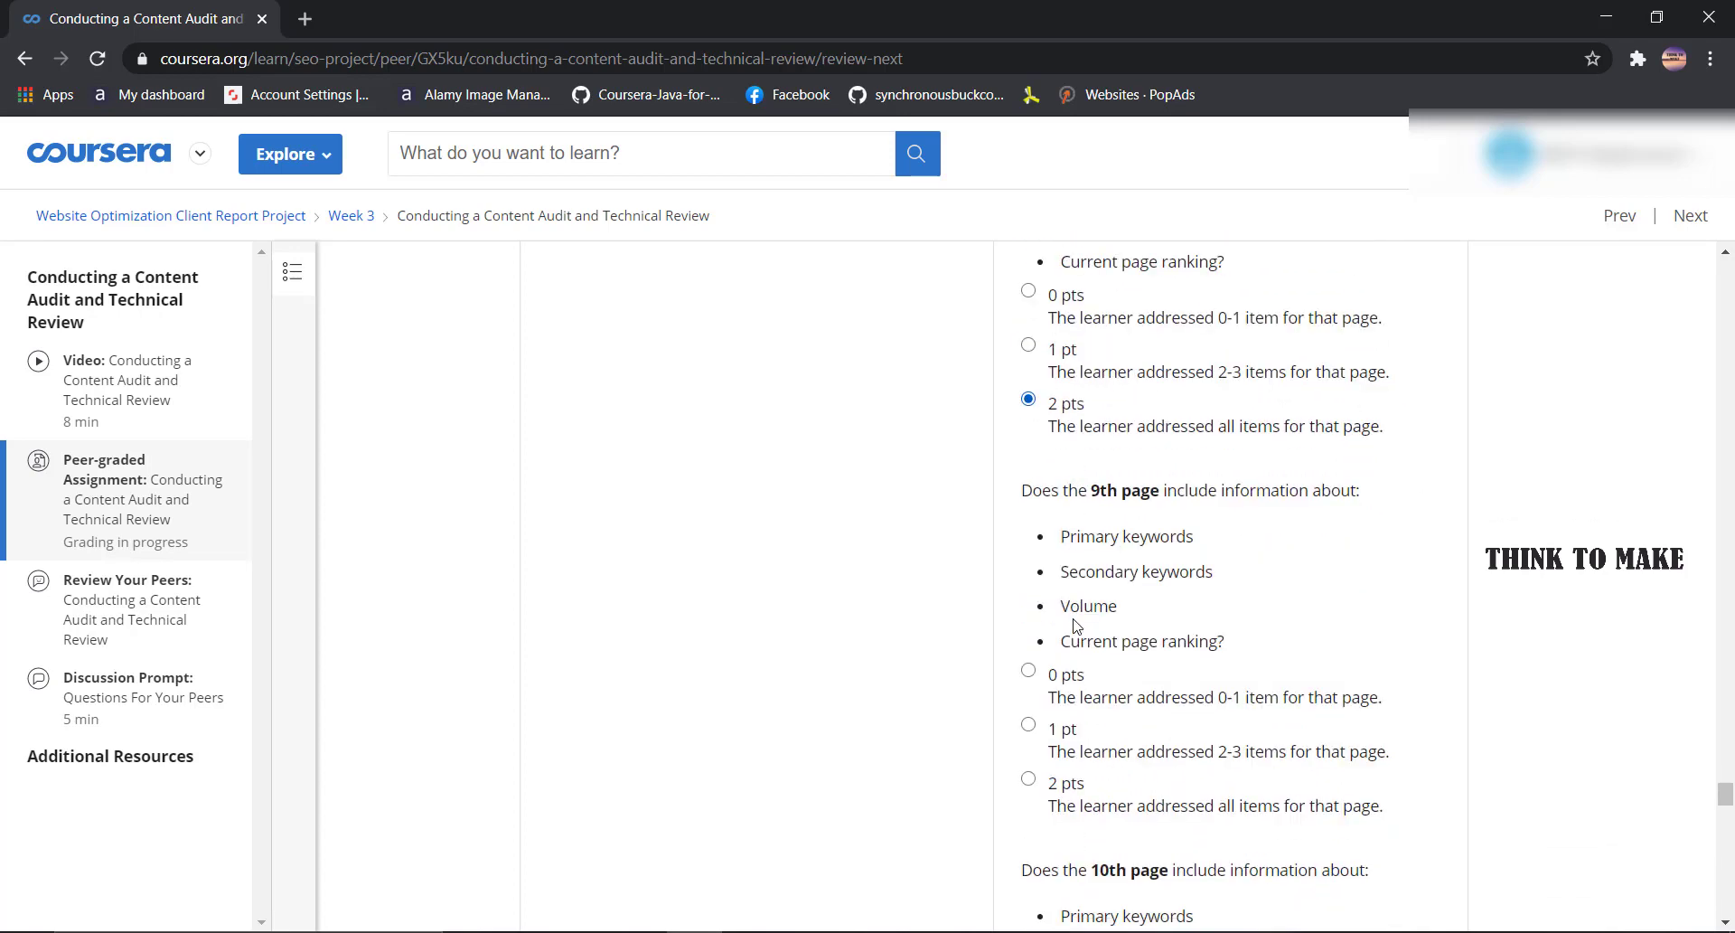
# - Award 2 pts each for the keyword map information on the 9th through 12th pages
pyautogui.click(1057, 580)
pyautogui.scroll(-1, 1069, 581)
pyautogui.scroll(-1, 1068, 580)
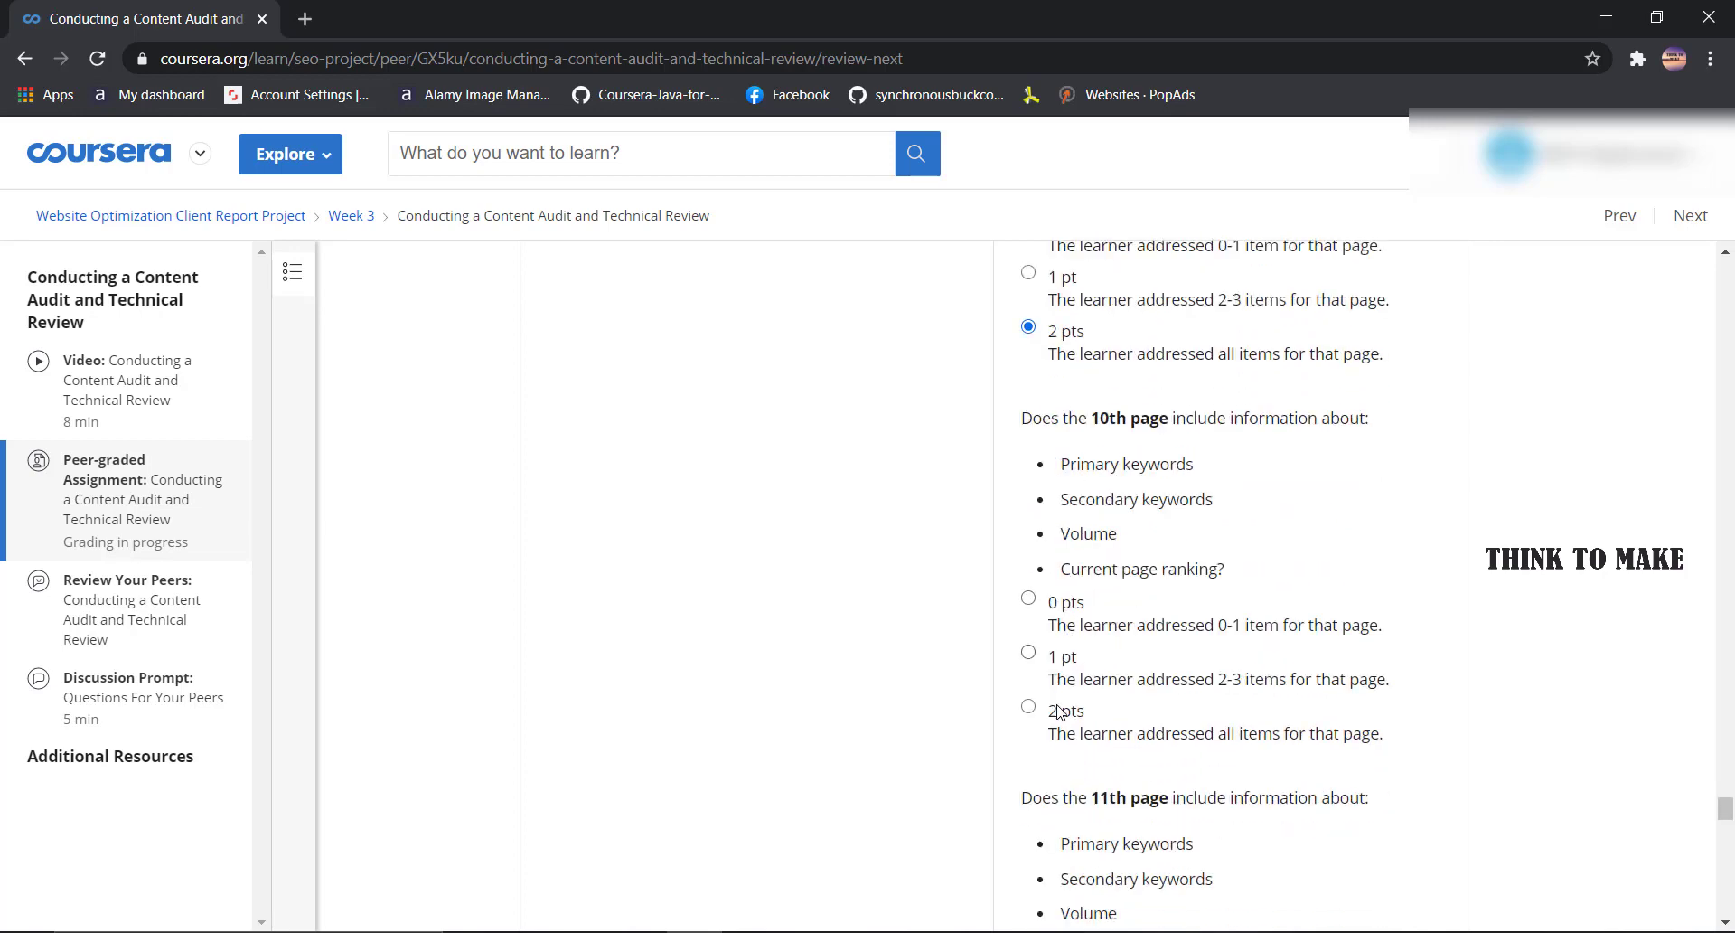
pyautogui.scroll(-4, 1077, 640)
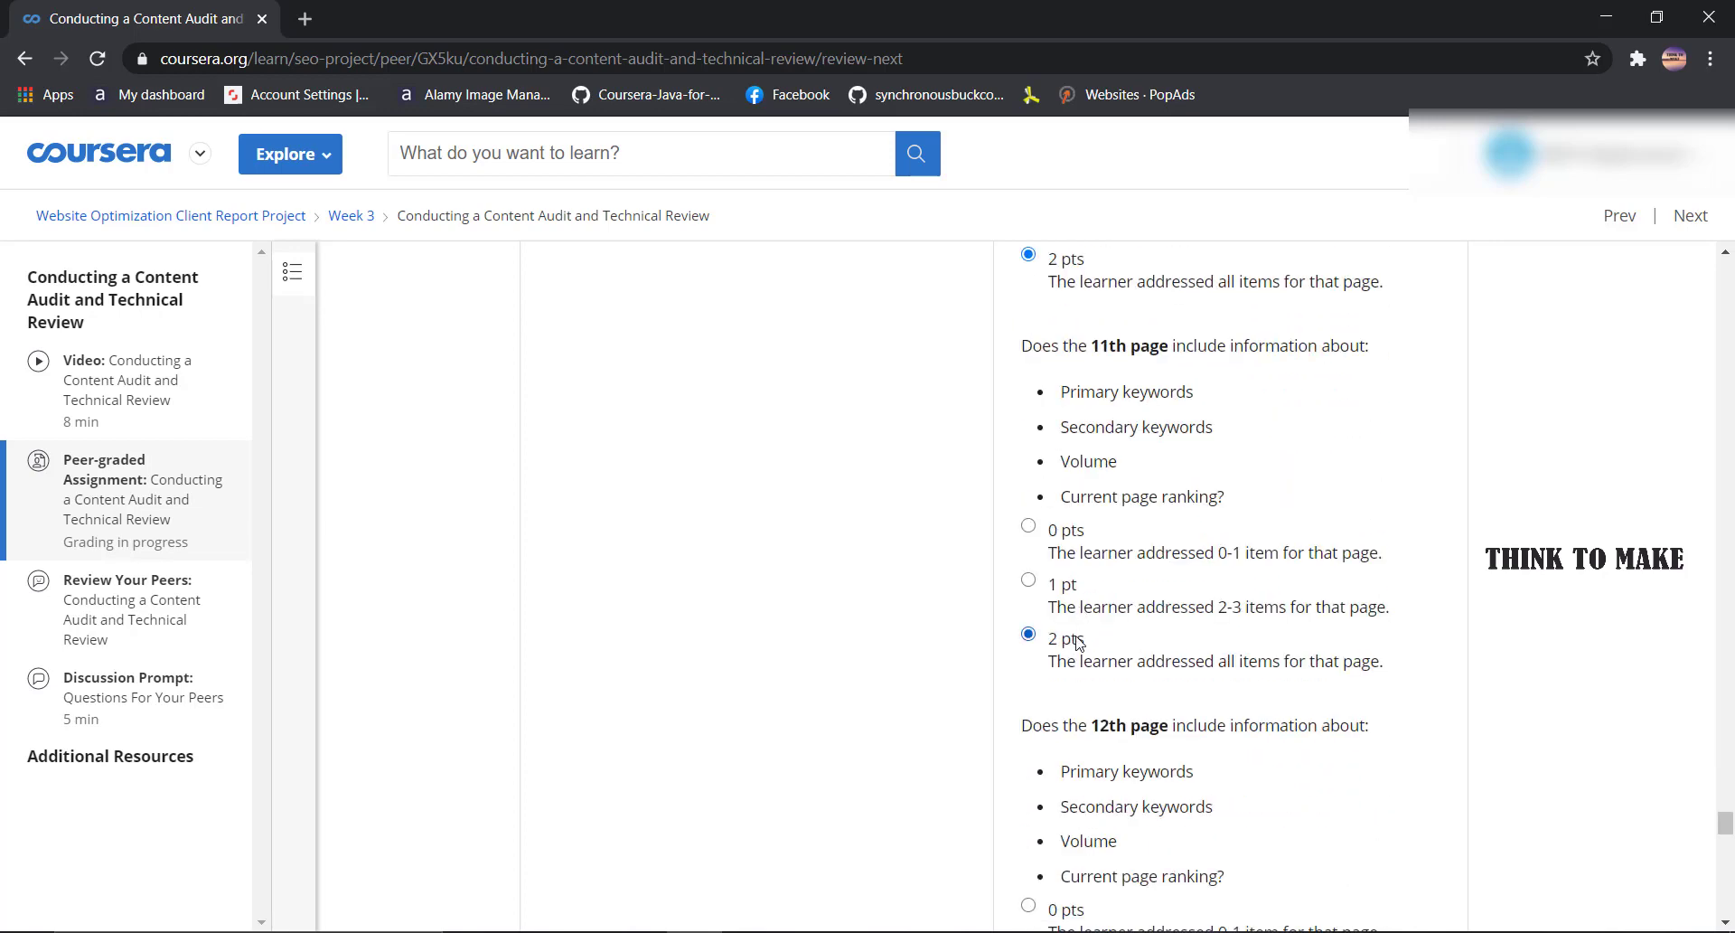
pyautogui.scroll(-4, 1077, 640)
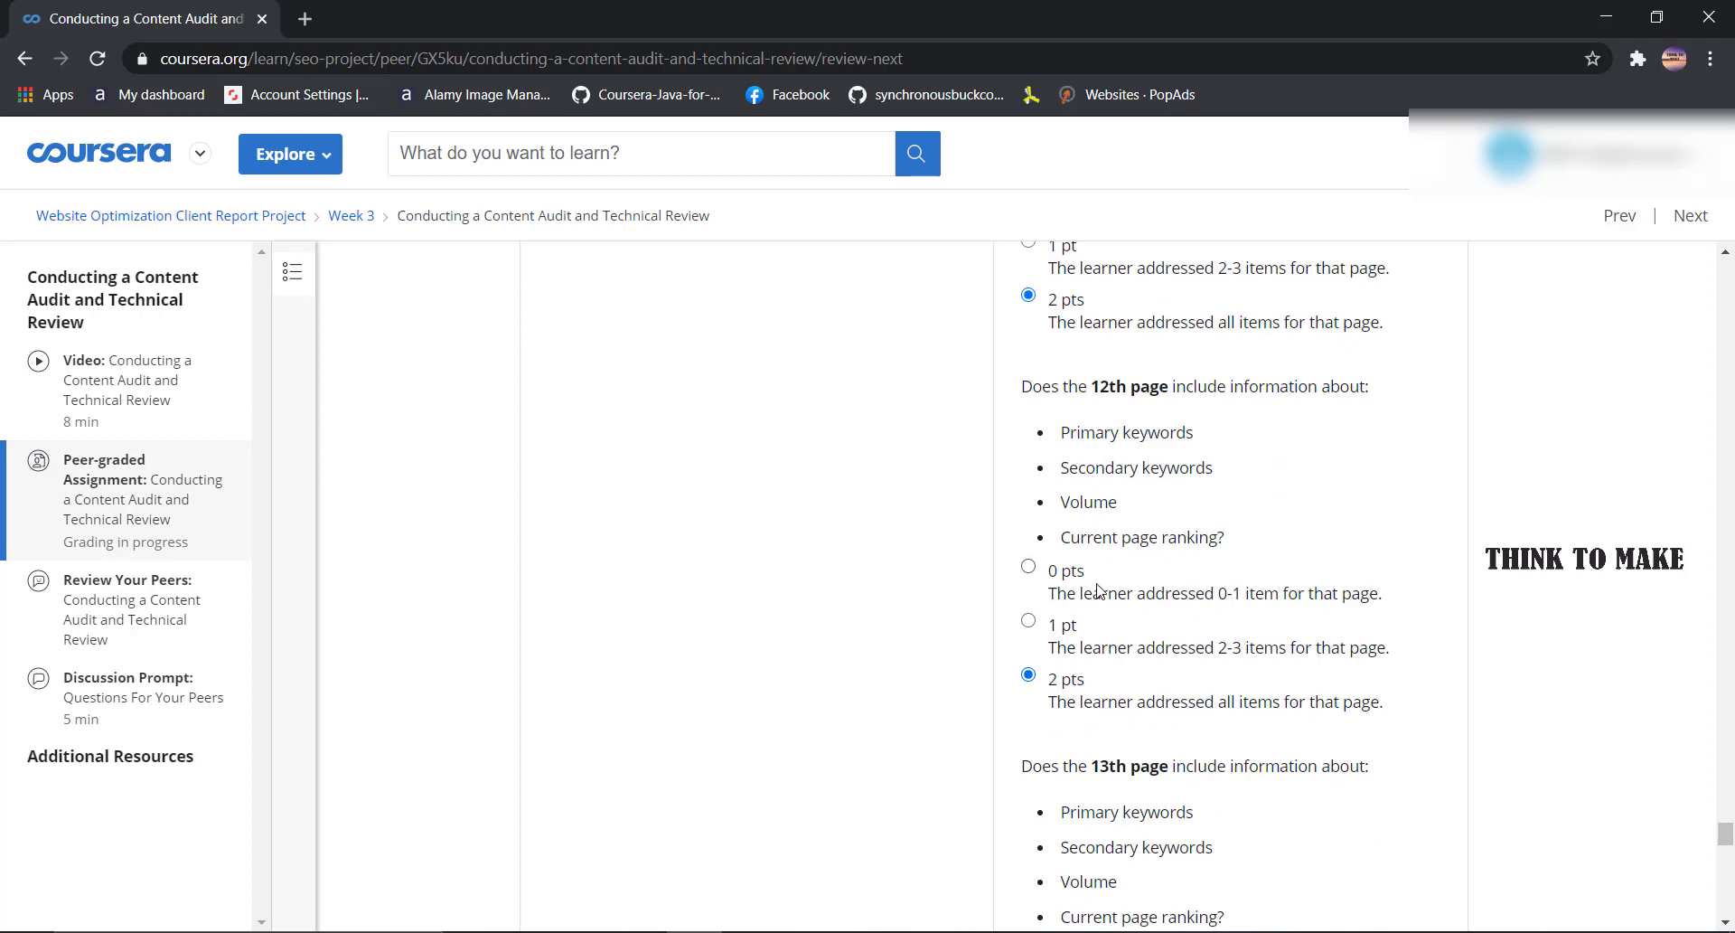
# - Award 2 pts each for the keyword map information on the 13th through 15th pages
pyautogui.scroll(-5, 1085, 606)
pyautogui.click(1076, 619)
pyautogui.scroll(-4, 1076, 624)
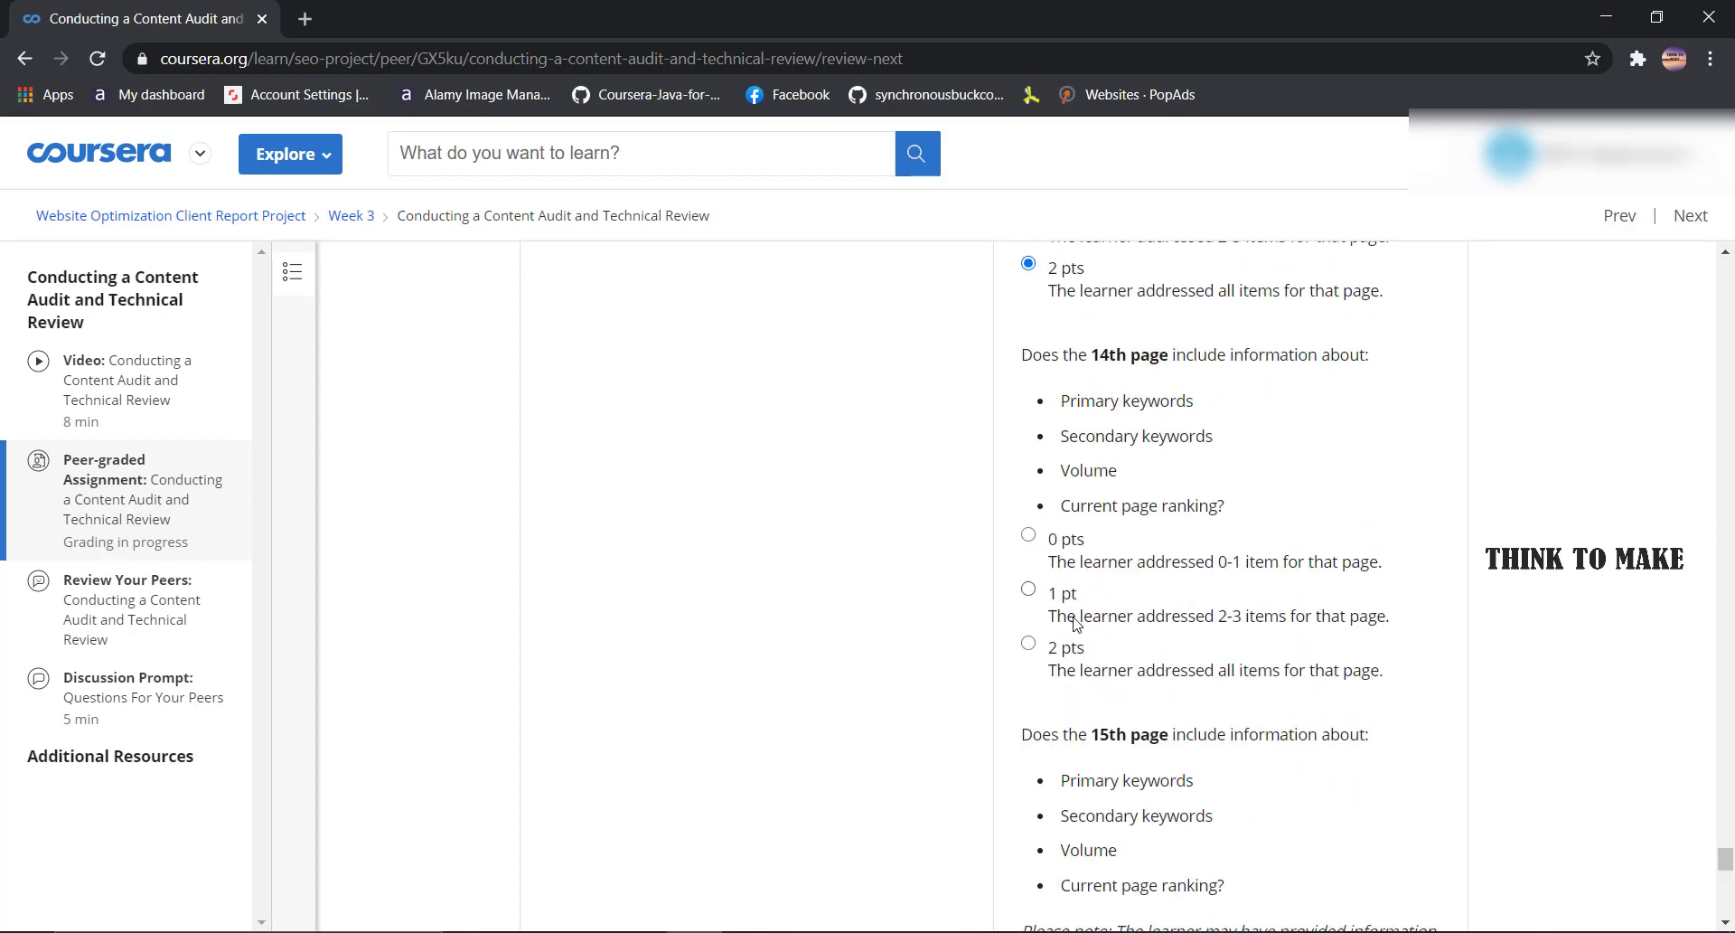
pyautogui.click(1068, 655)
pyautogui.scroll(-5, 1071, 664)
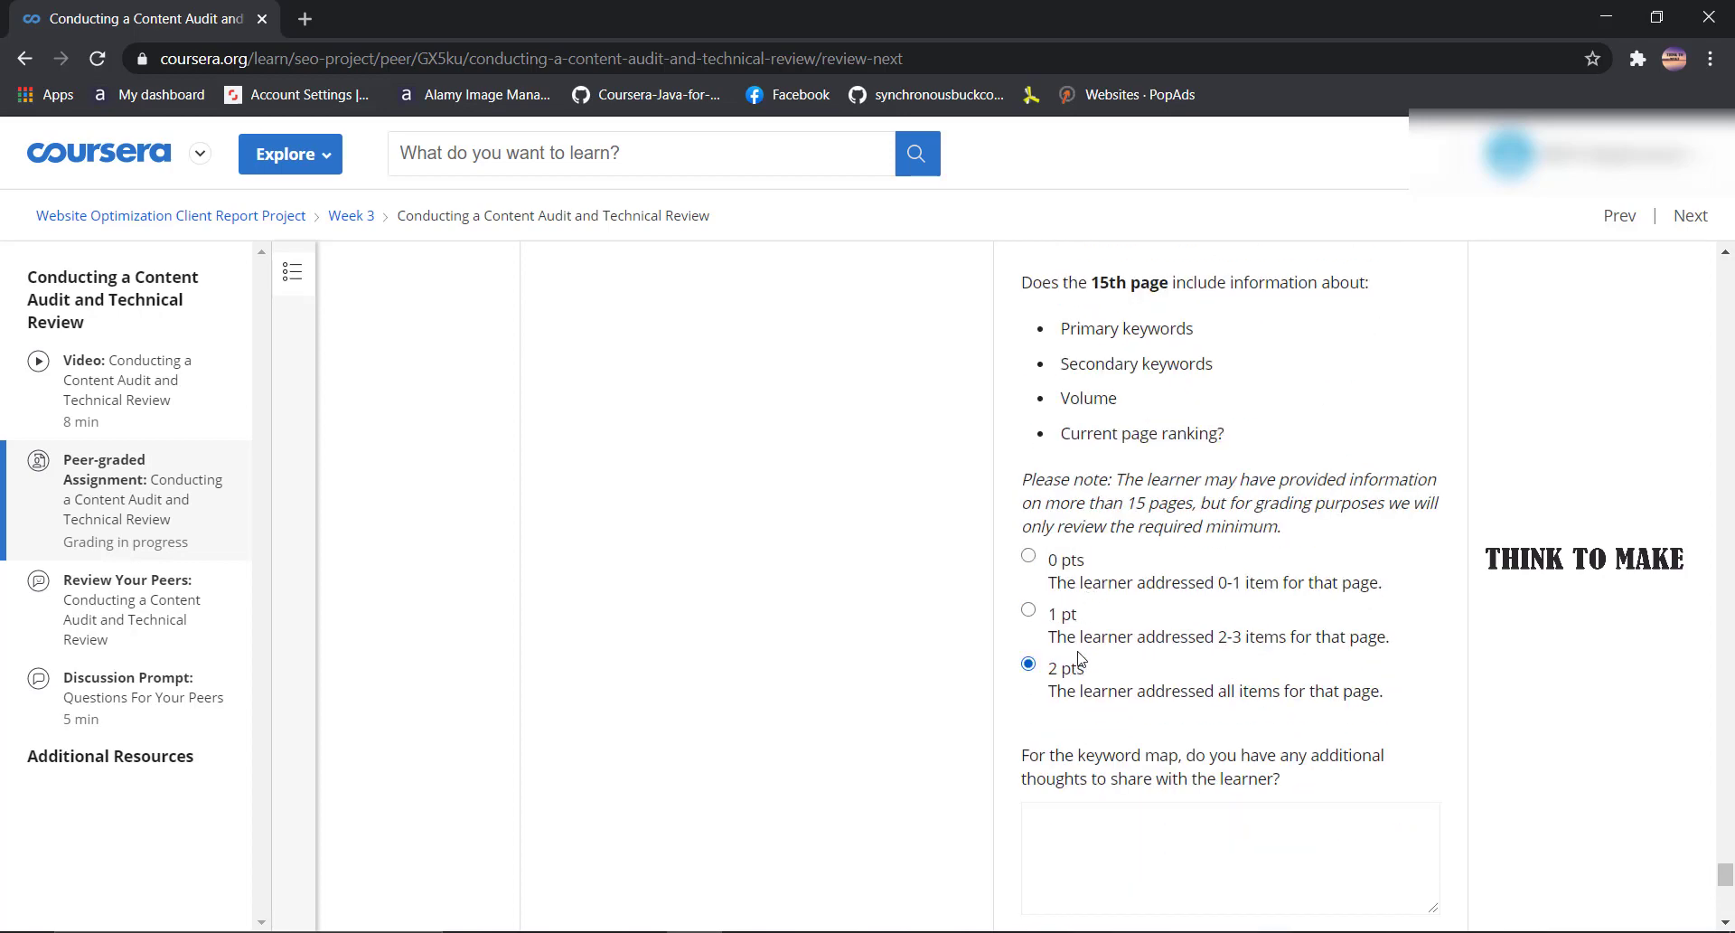
# - Enter "good" as the additional keyword map thoughts and award 1 pt for providing robots.txt information
pyautogui.scroll(-3, 1080, 658)
pyautogui.click(1079, 606)
pyautogui.write('good')
pyautogui.scroll(-4, 1076, 615)
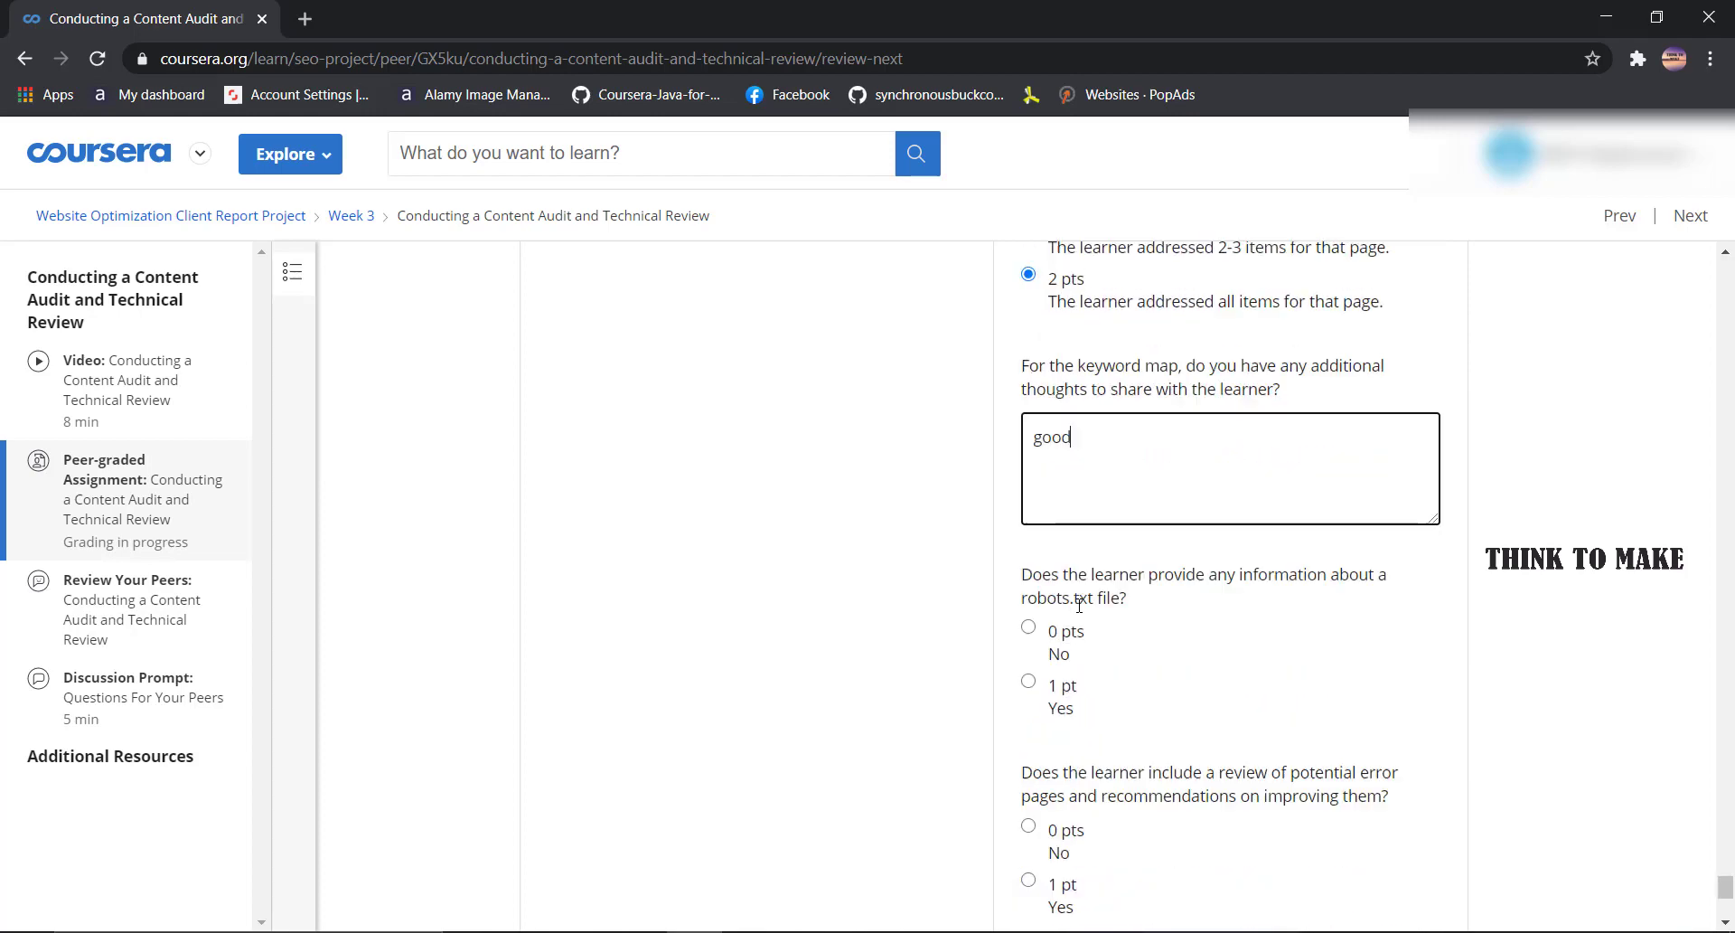
pyautogui.click(1059, 529)
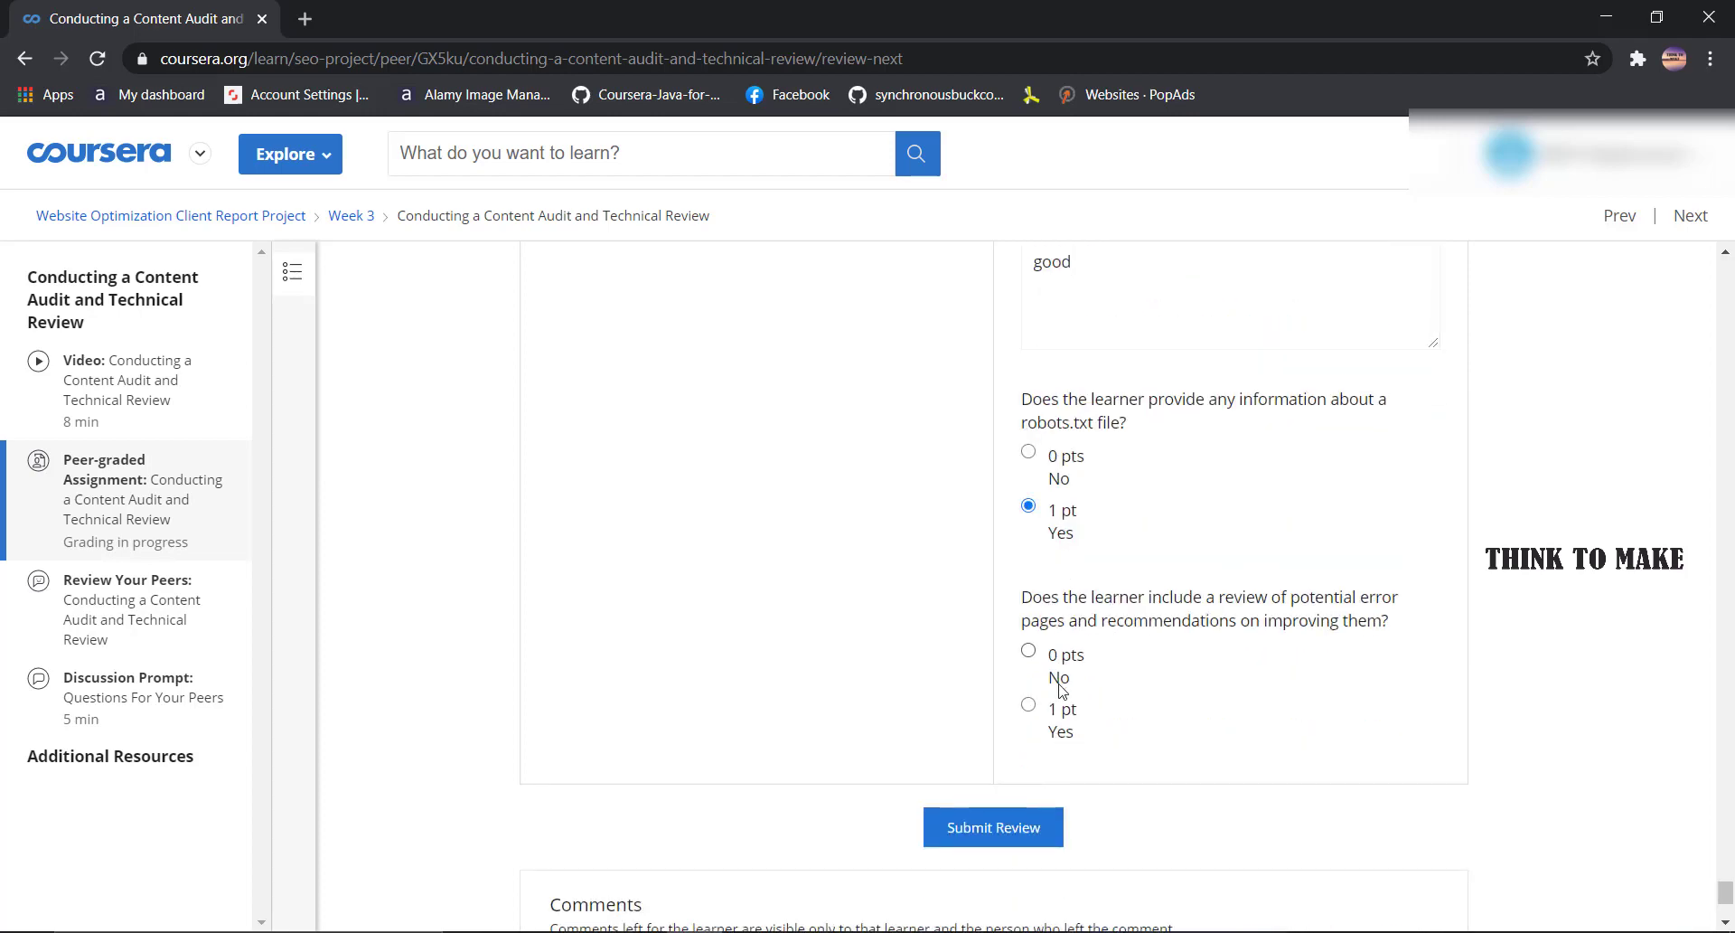
# - Award 1 pt for the review of potential error pages and look for the unanswered rubric question
pyautogui.click(1031, 813)
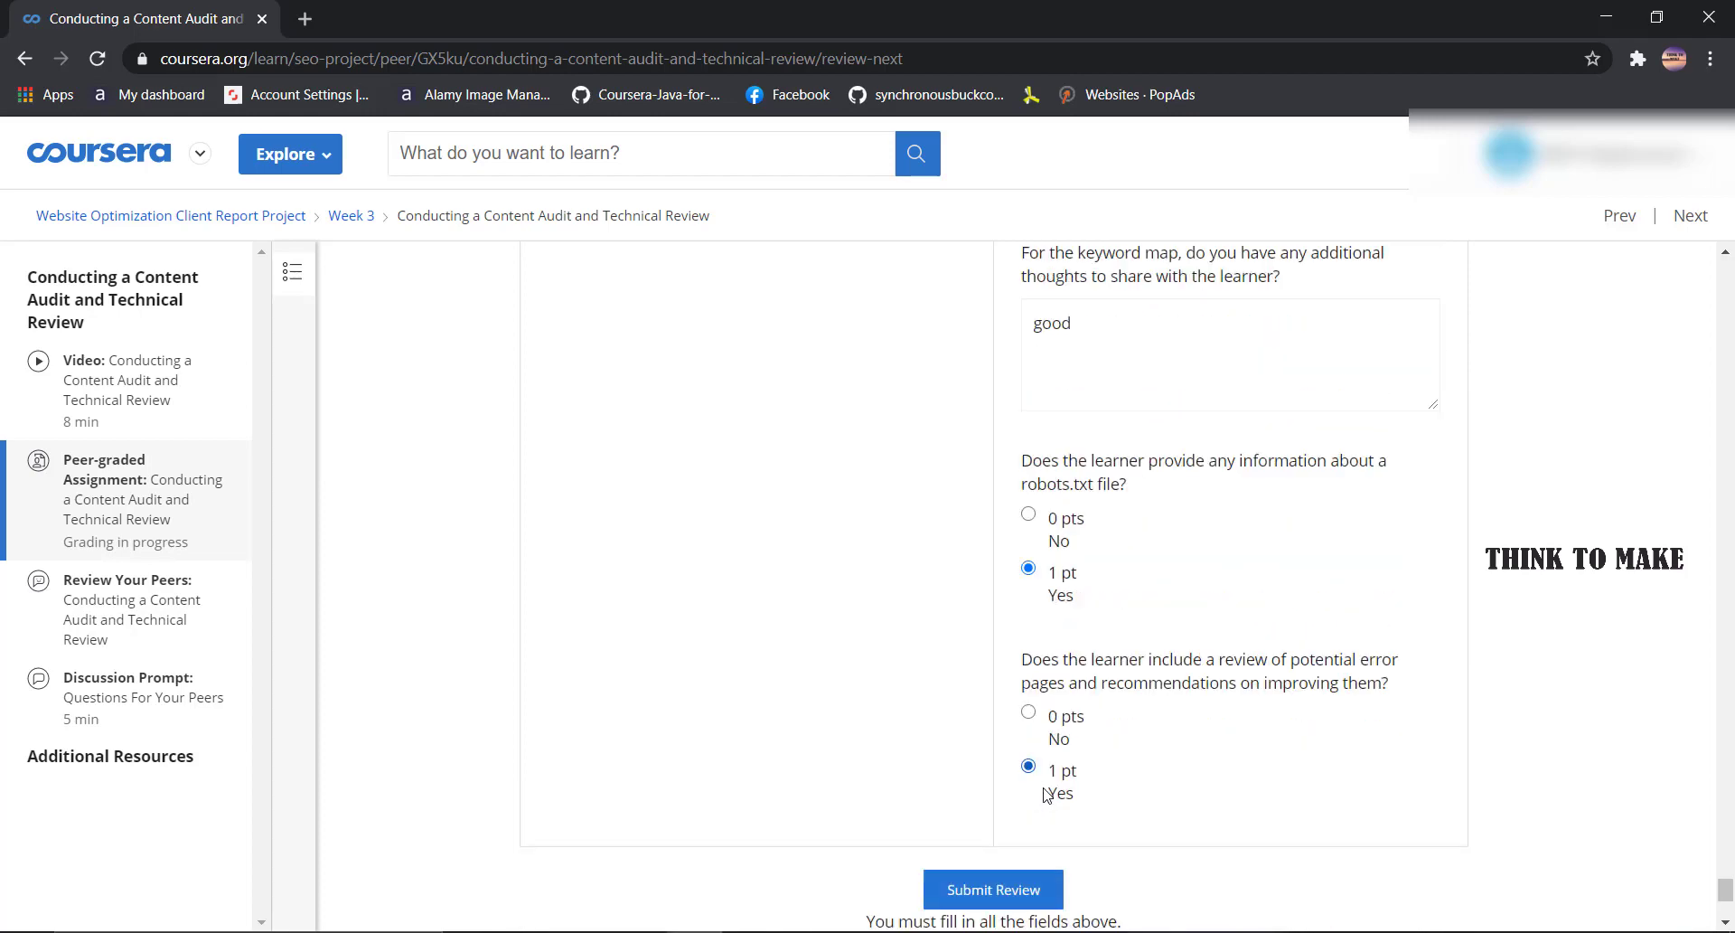
pyautogui.scroll(20, 1049, 782)
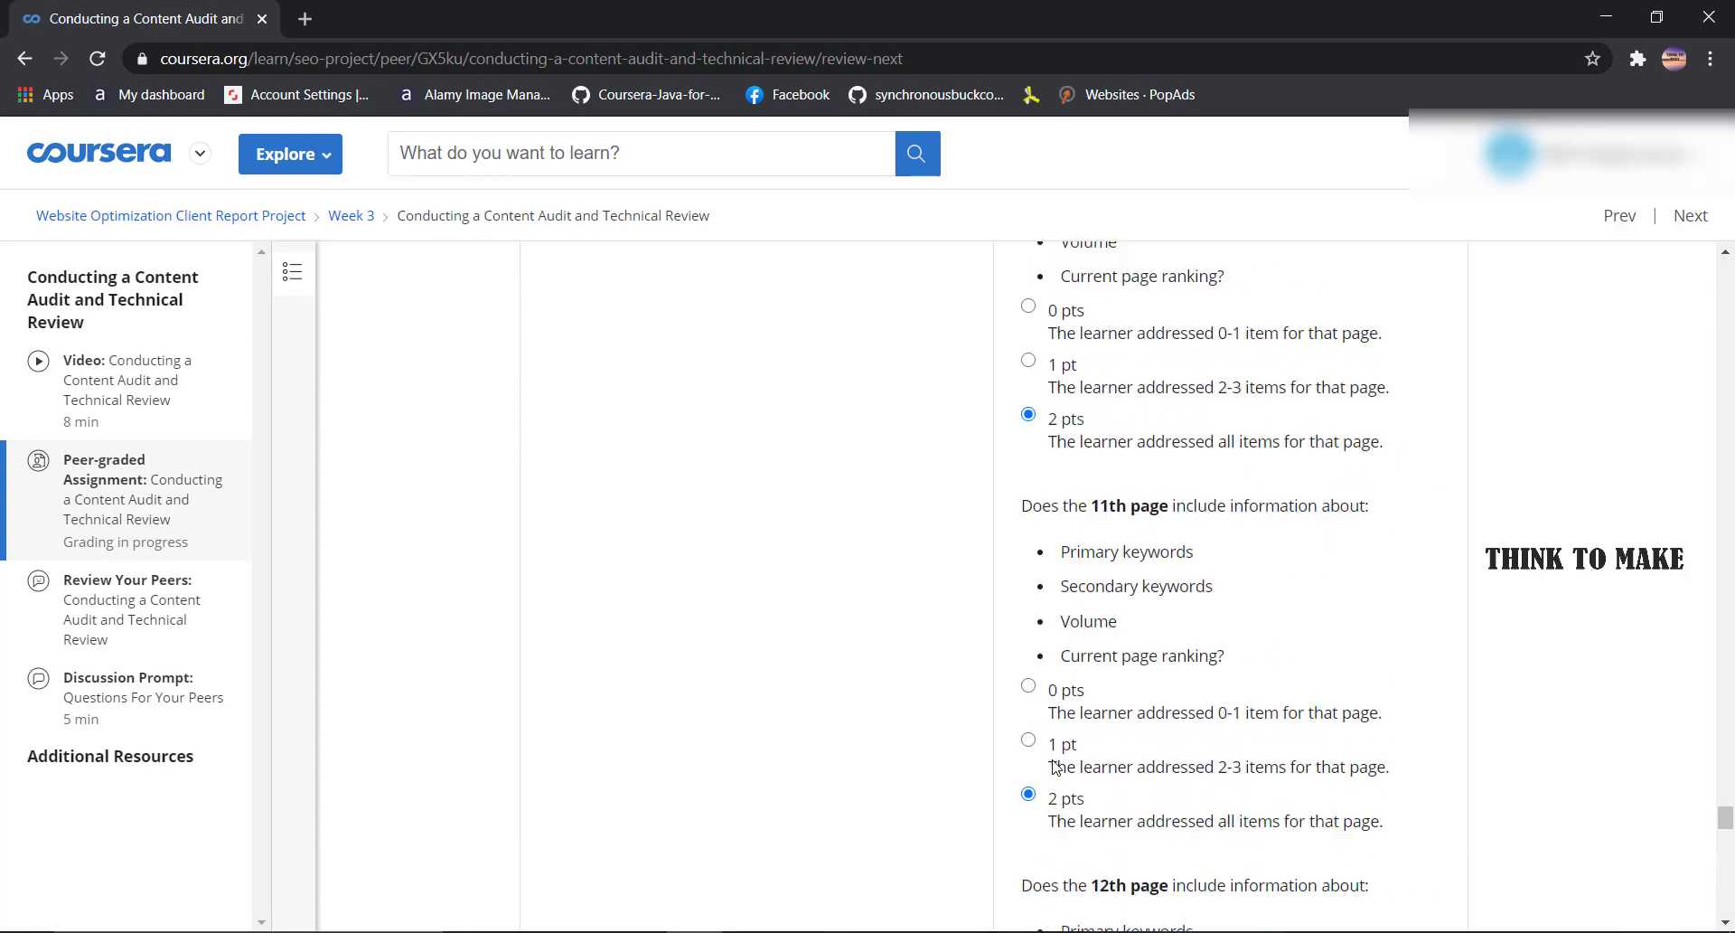
pyautogui.scroll(20, 1056, 767)
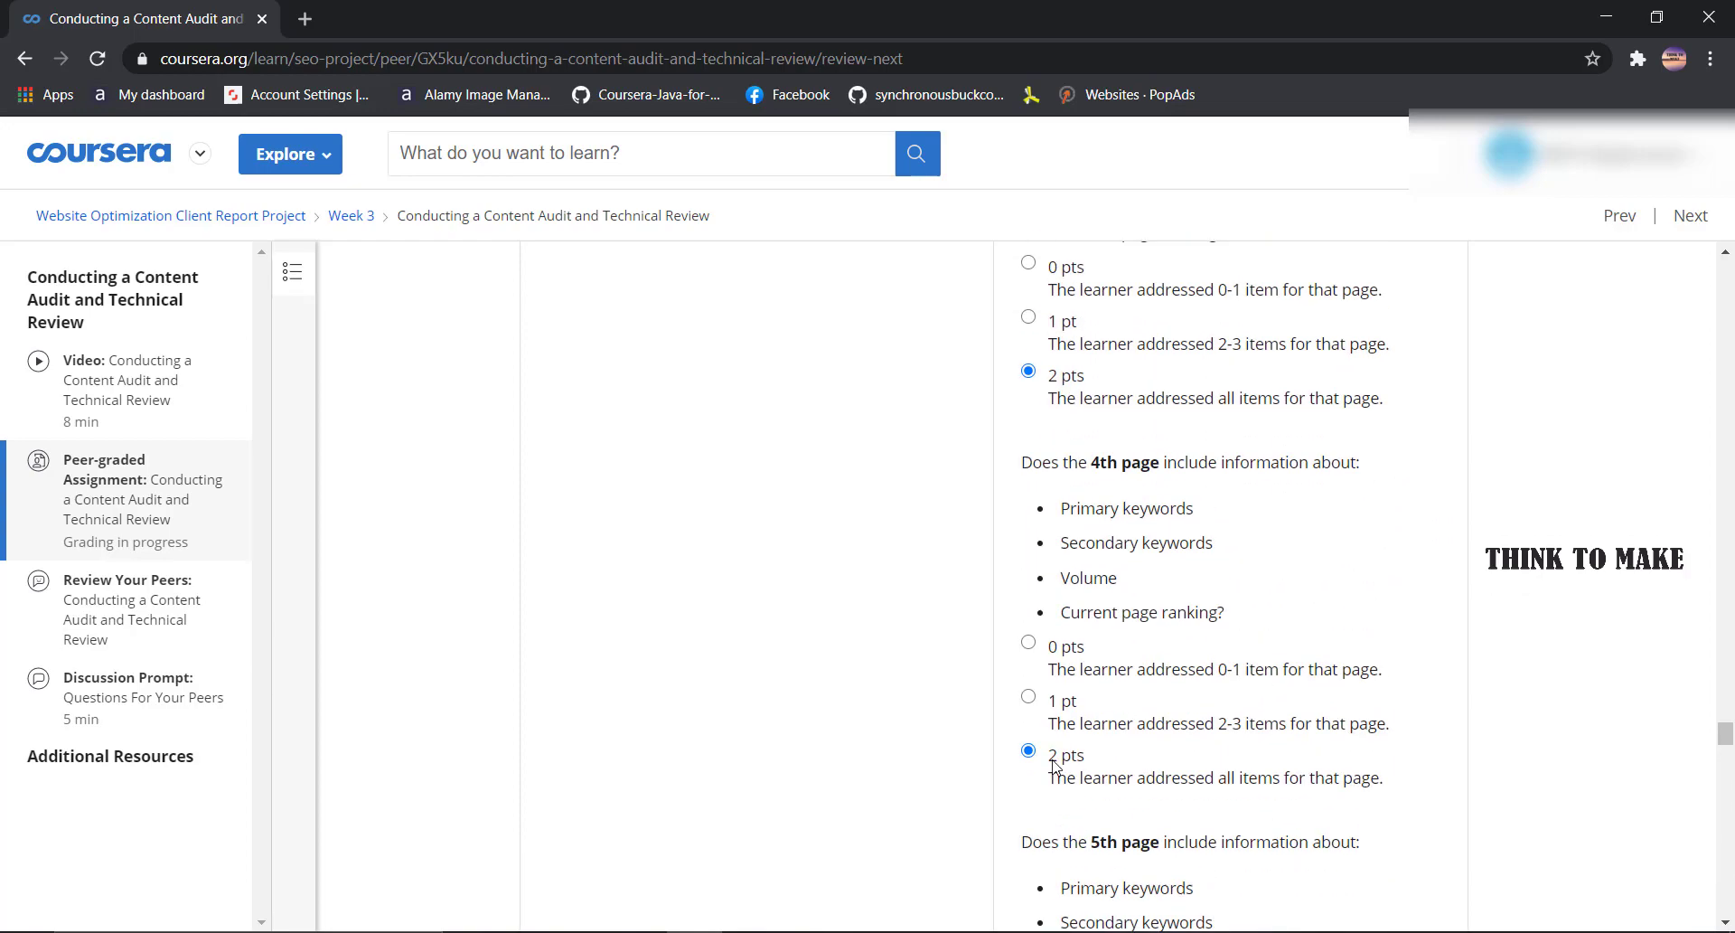
pyautogui.scroll(20, 1055, 767)
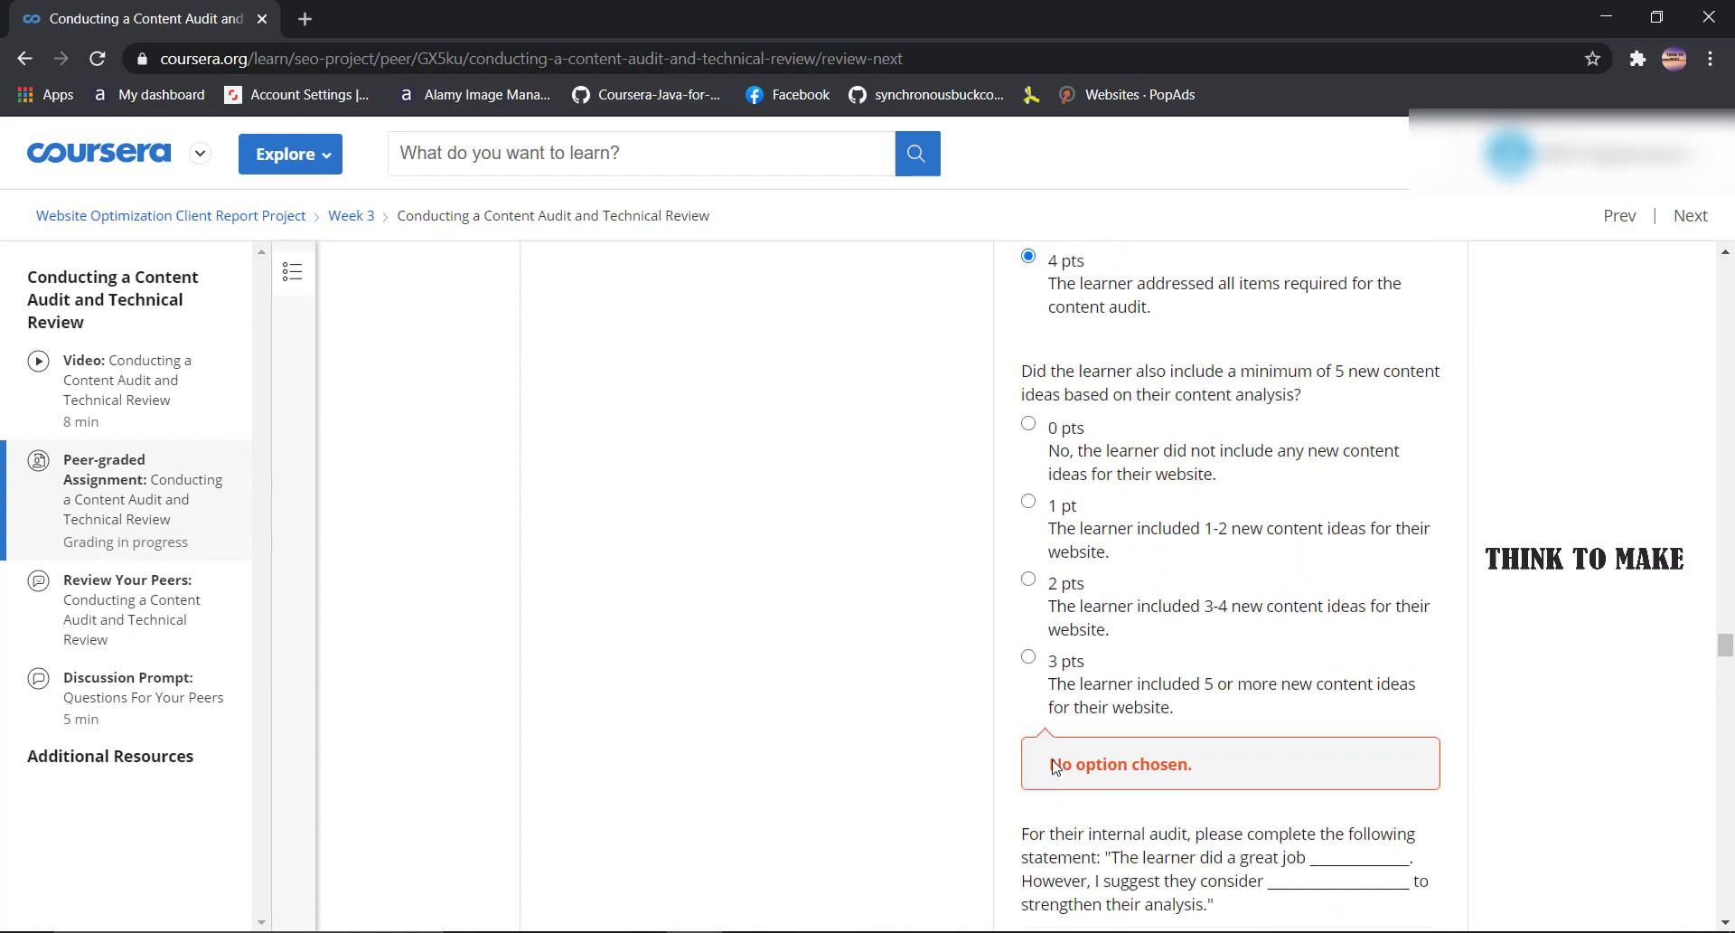
# - Answer the skipped question on a minimum of 5 new content ideas and submit the peer review
pyautogui.scroll(20, 1055, 767)
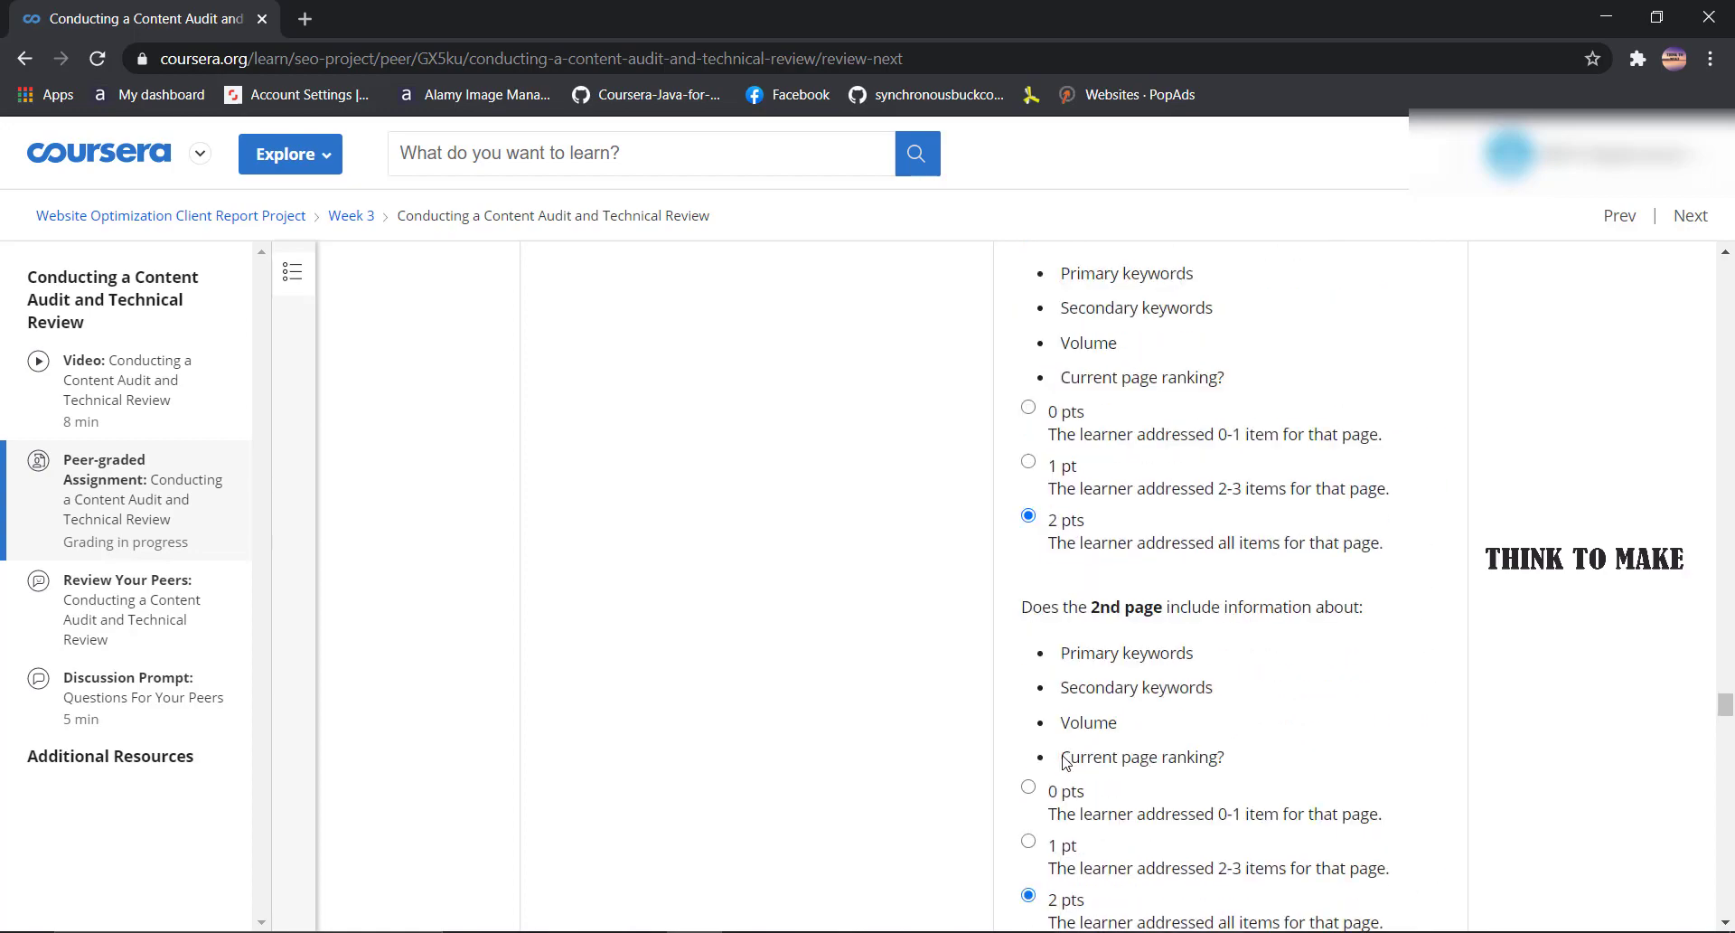
pyautogui.scroll(-20, 1064, 762)
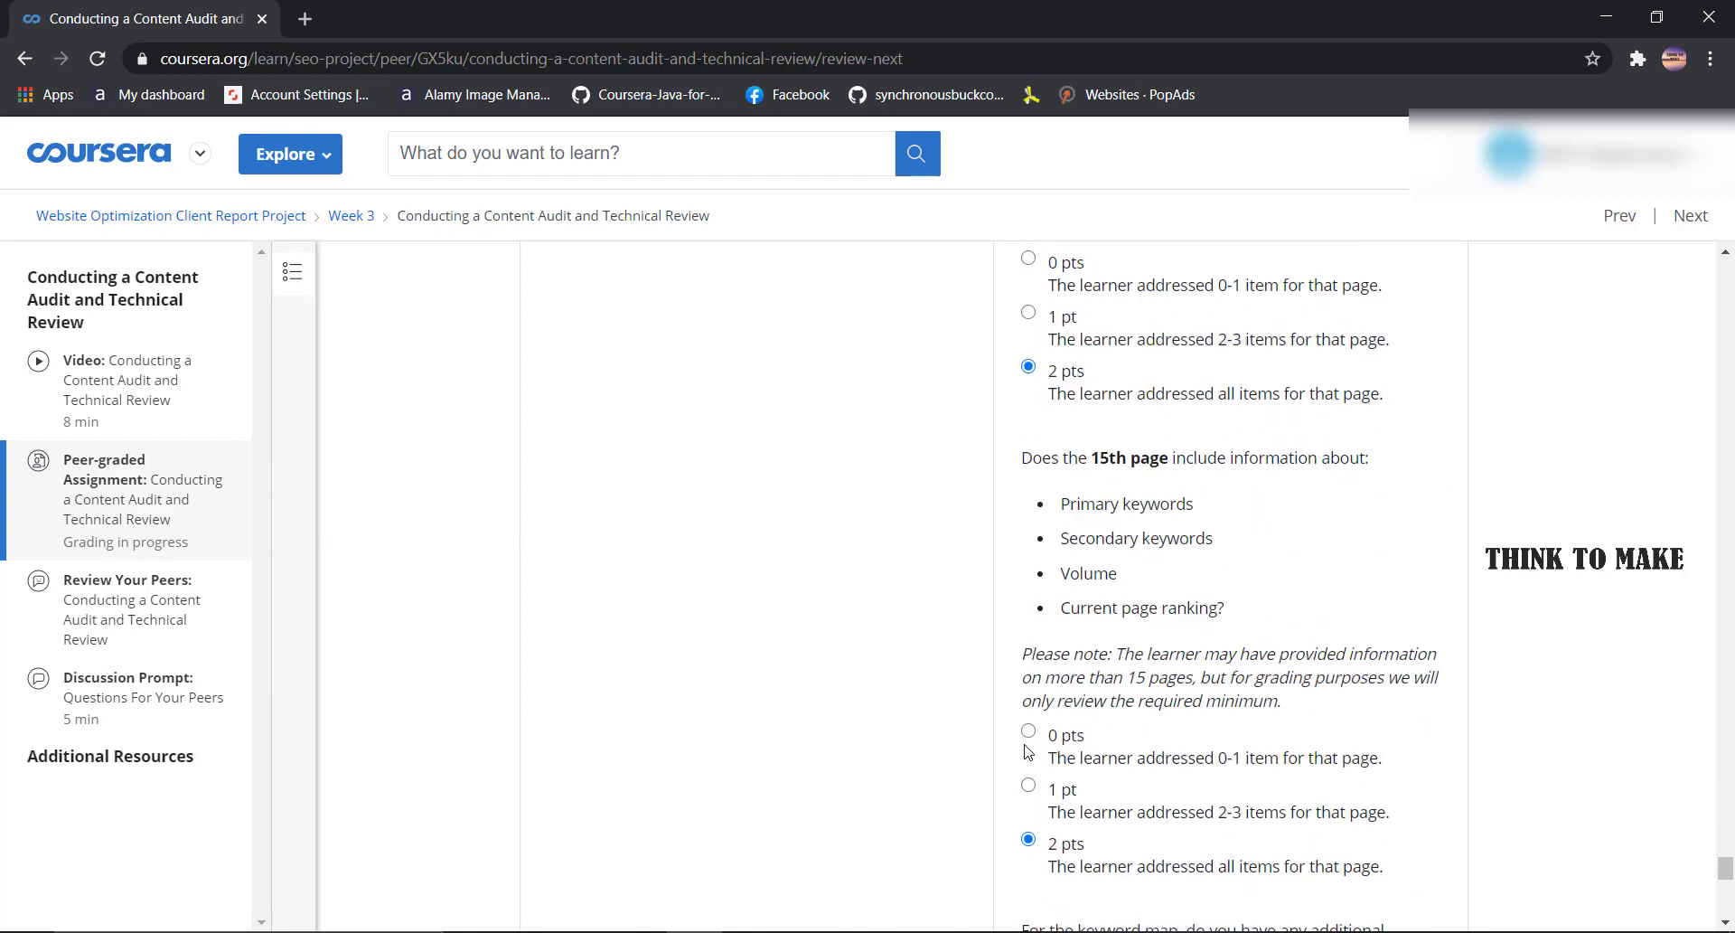
pyautogui.scroll(-15, 1028, 750)
pyautogui.click(1024, 519)
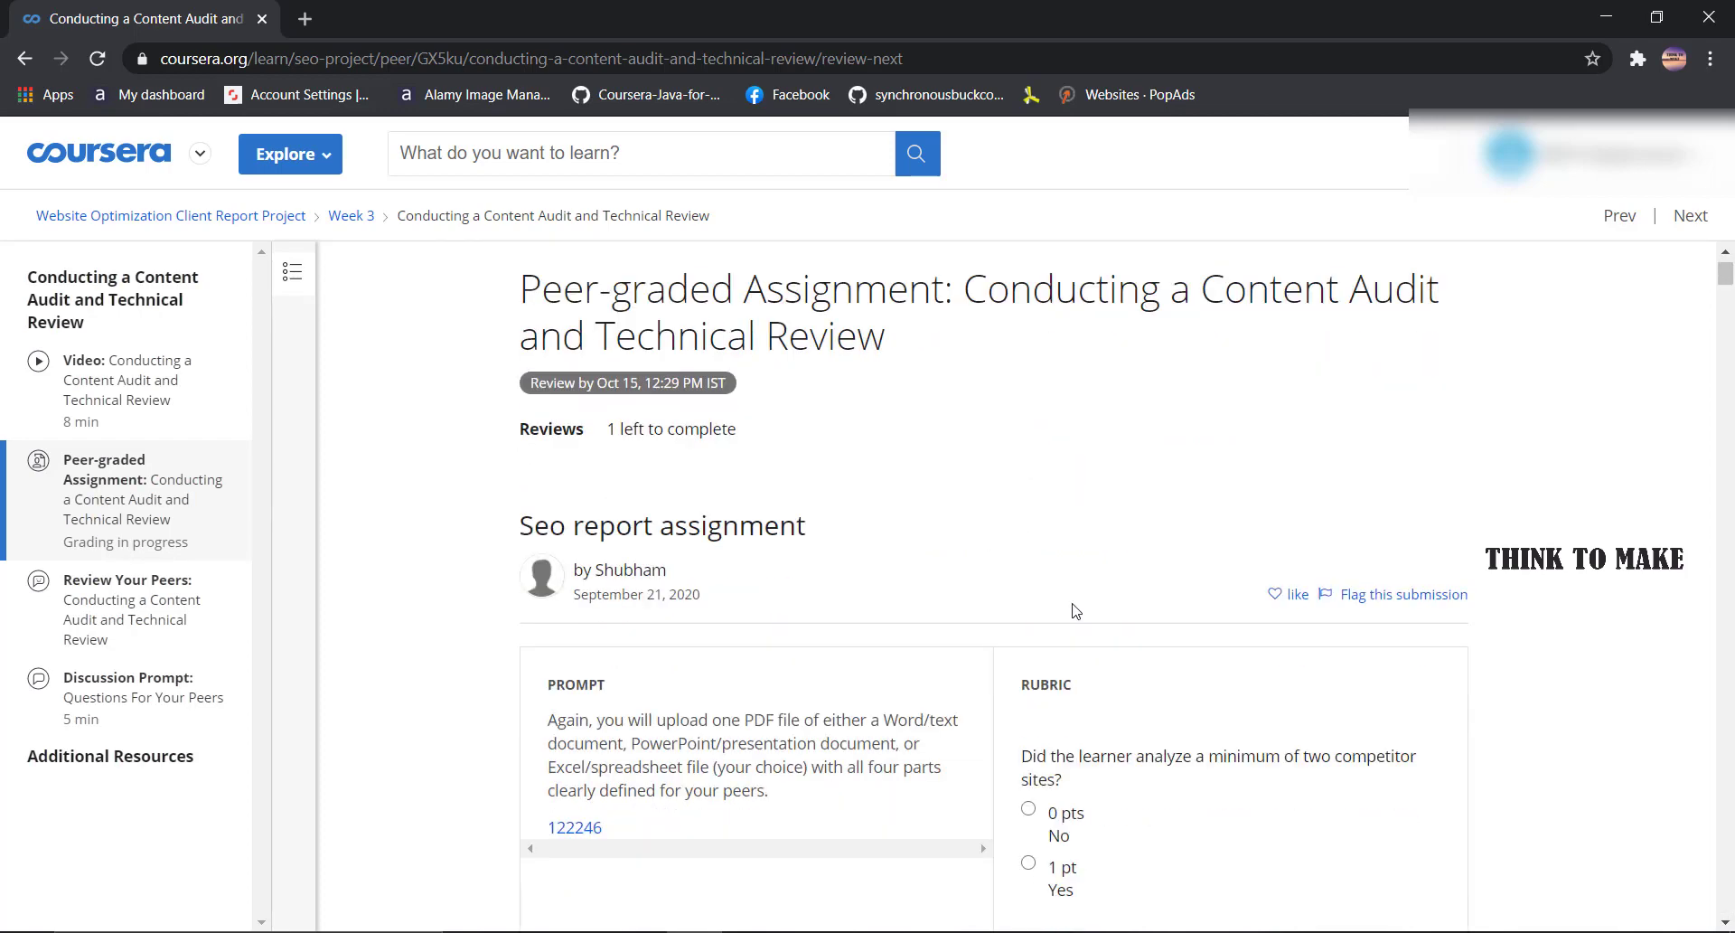
# - In the next peer's review, award 3 pts each for the first and second competitor site information
pyautogui.scroll(-6, 1060, 495)
pyautogui.scroll(-5, 1058, 493)
pyautogui.click(1059, 573)
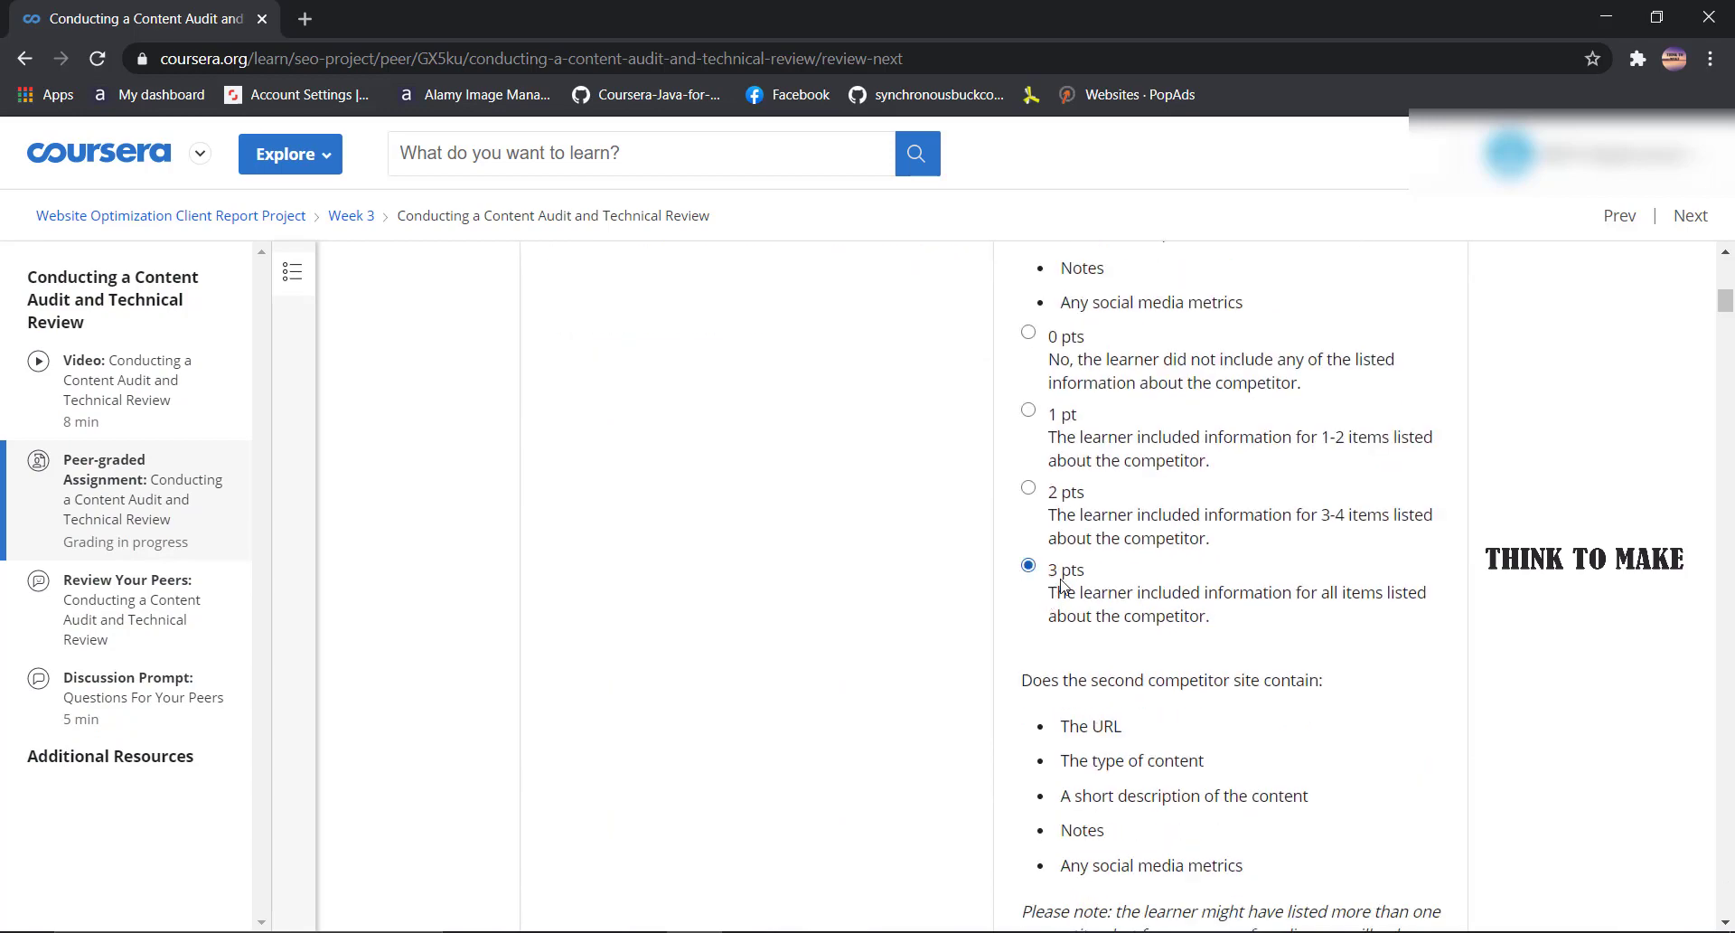
pyautogui.scroll(-4, 1059, 573)
pyautogui.scroll(-3, 1077, 723)
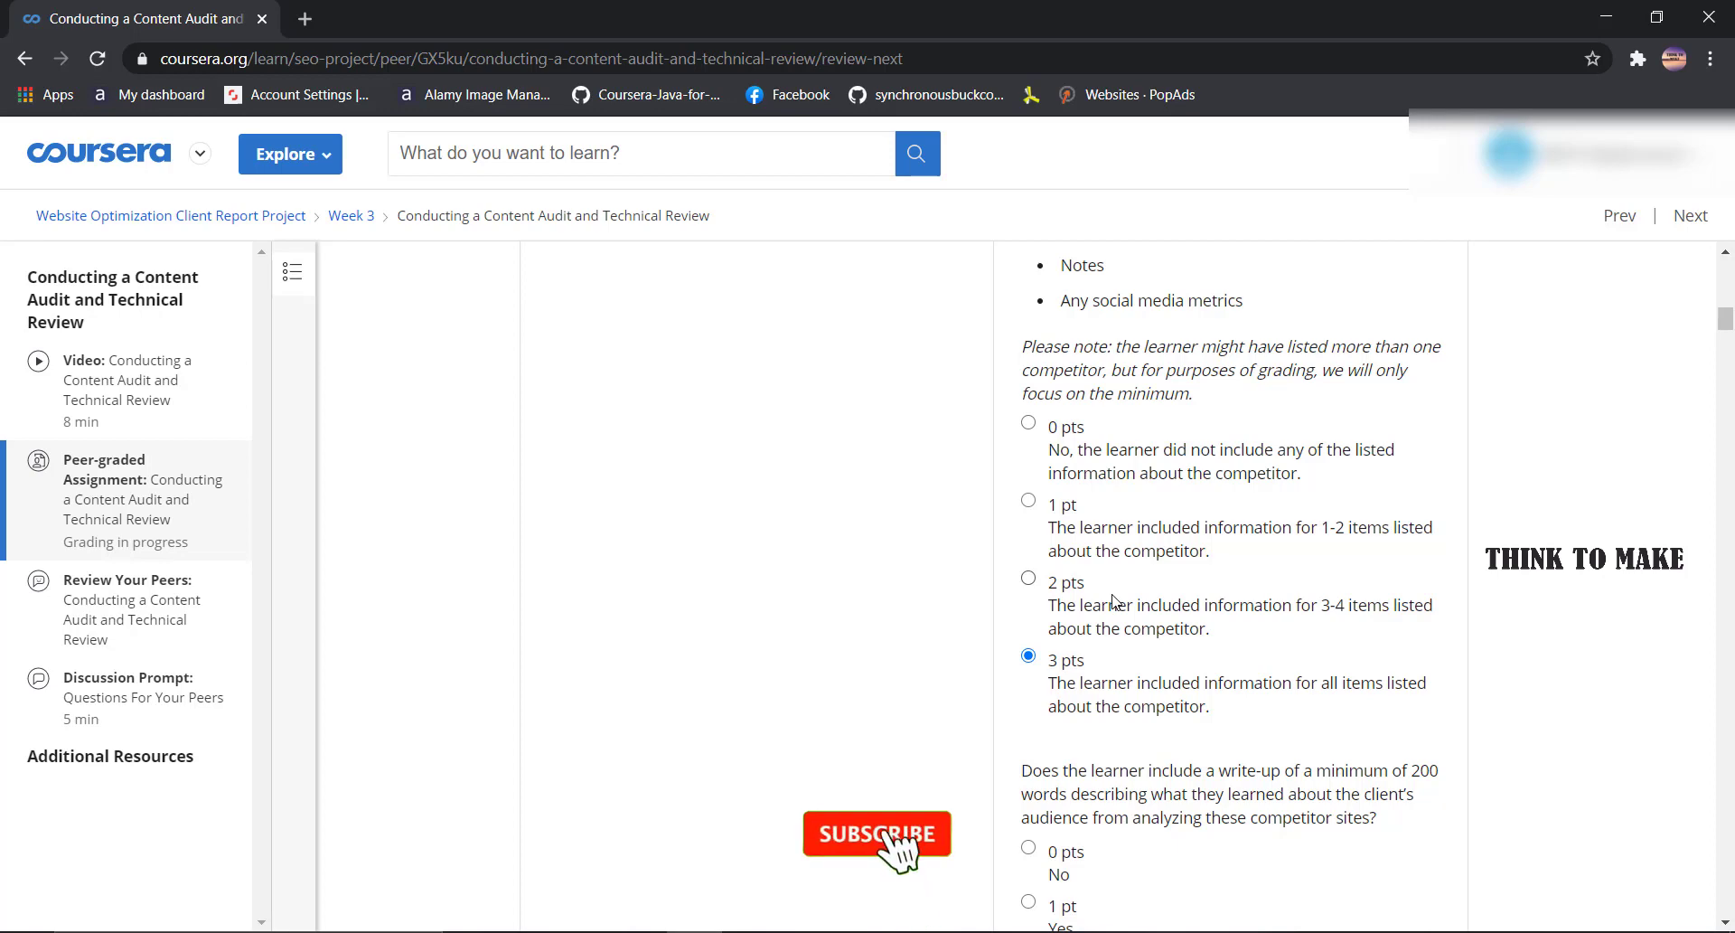
# - Award 1 pt for the 200-word audience write-up and enter "good" as the competitive content audit feedback
pyautogui.scroll(-2, 1115, 601)
pyautogui.scroll(-2, 1115, 601)
pyautogui.click(1076, 592)
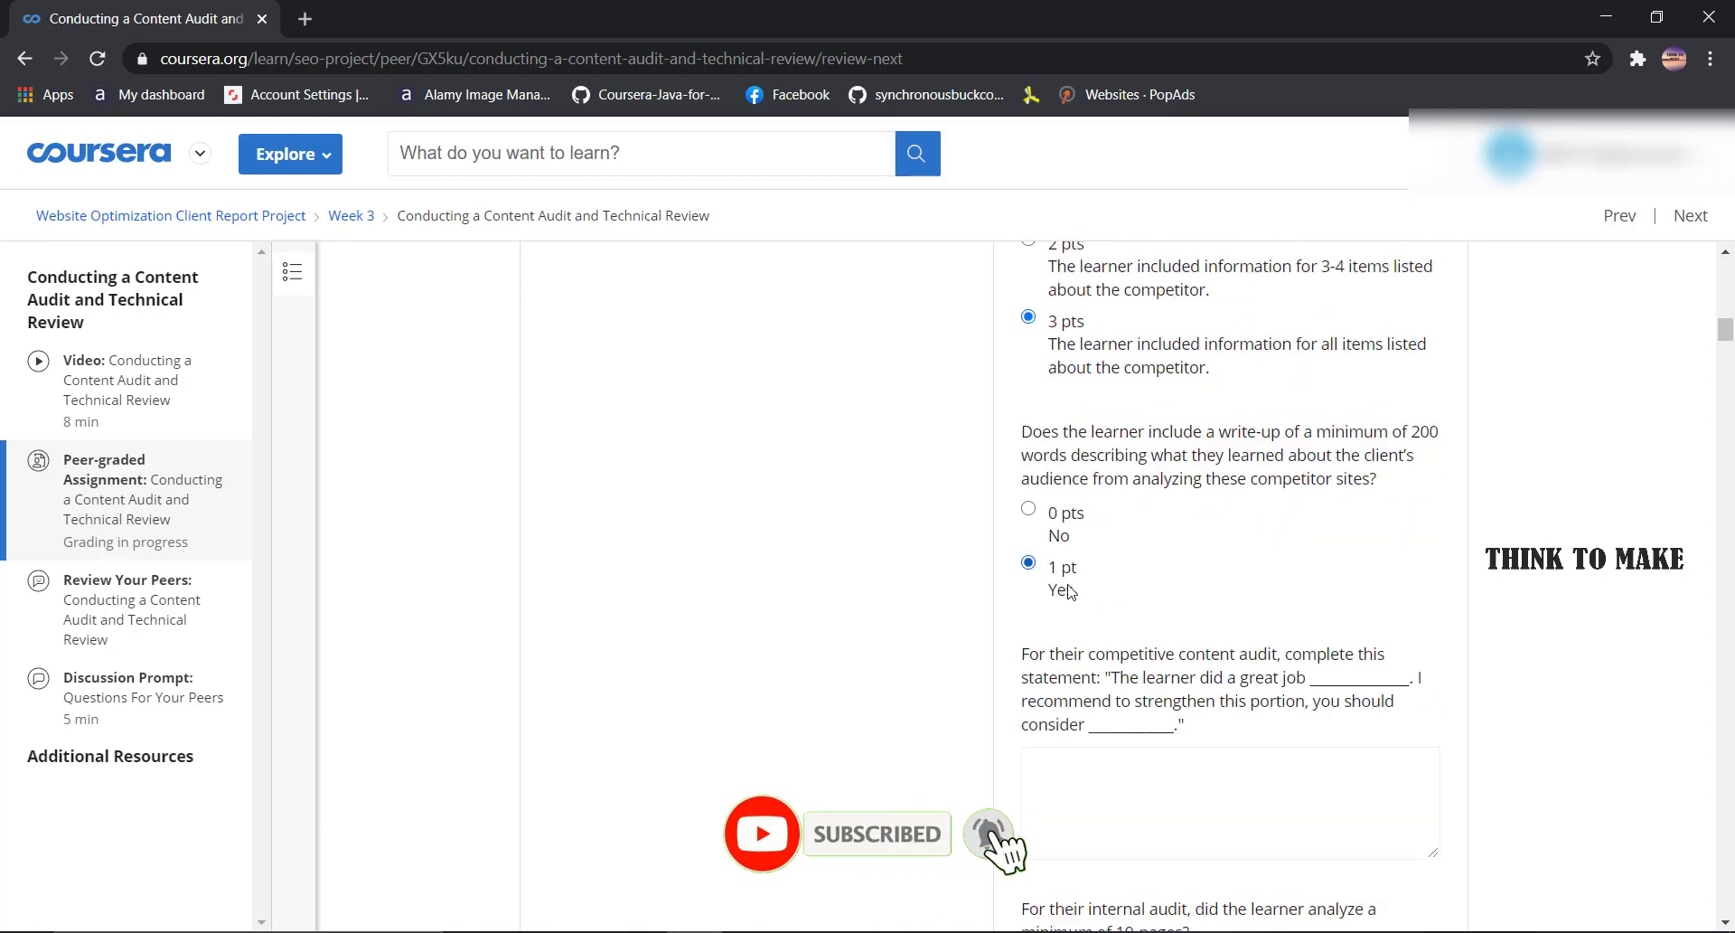
pyautogui.scroll(-3, 1076, 597)
pyautogui.click(1077, 599)
pyautogui.write('good')
# - Award 1 pt for analyzing at least 10 pages and 4 pts for the 1st page of the internal audit
pyautogui.scroll(-1, 1077, 599)
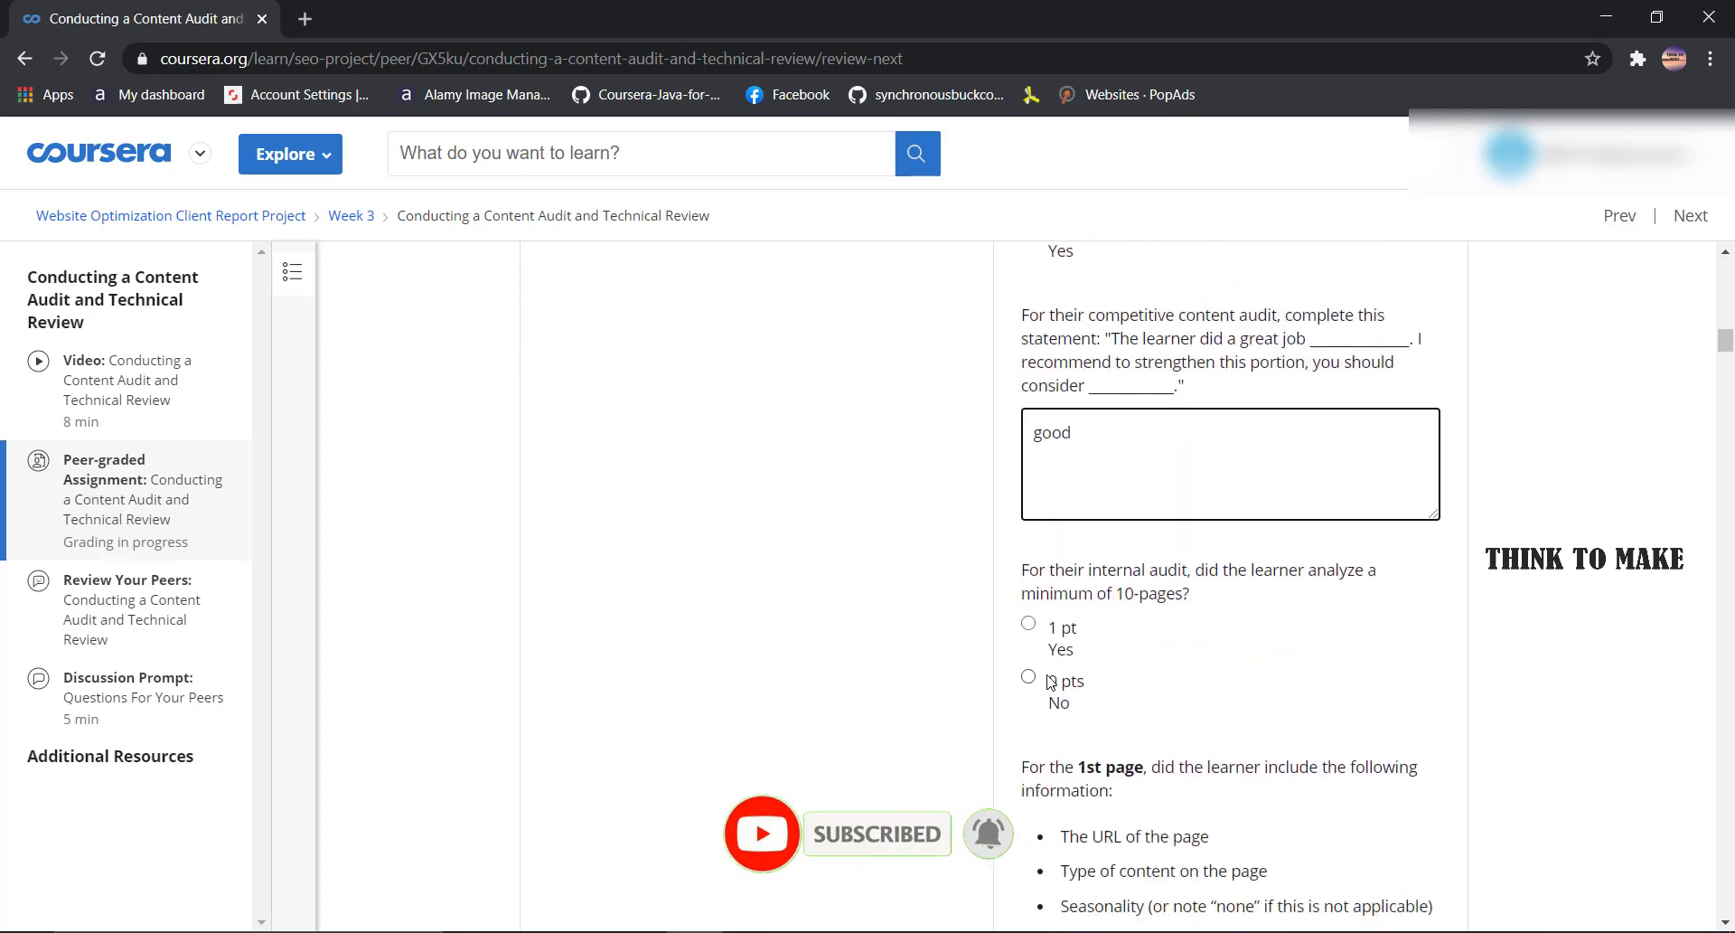
pyautogui.click(1063, 634)
pyautogui.scroll(-5, 1064, 640)
pyautogui.scroll(-5, 1065, 640)
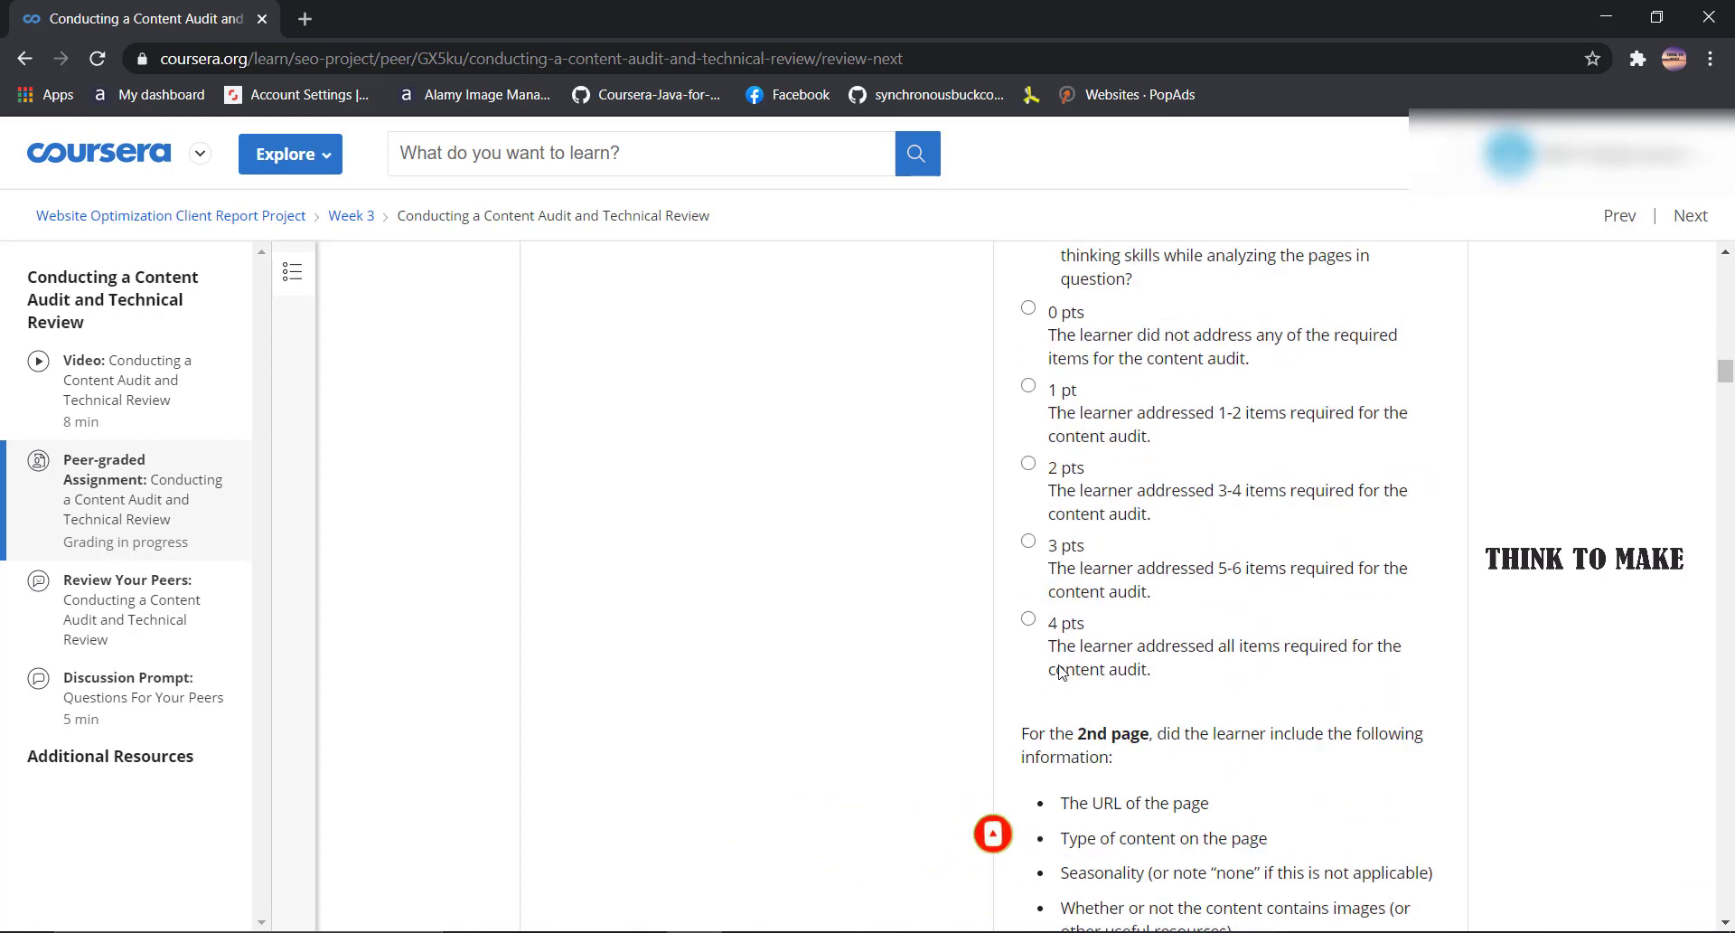
pyautogui.click(1065, 640)
# - Award 4 pts each for the internal content audit of the 2nd and 3rd pages
pyautogui.scroll(-3, 1067, 596)
pyautogui.scroll(-8, 1067, 587)
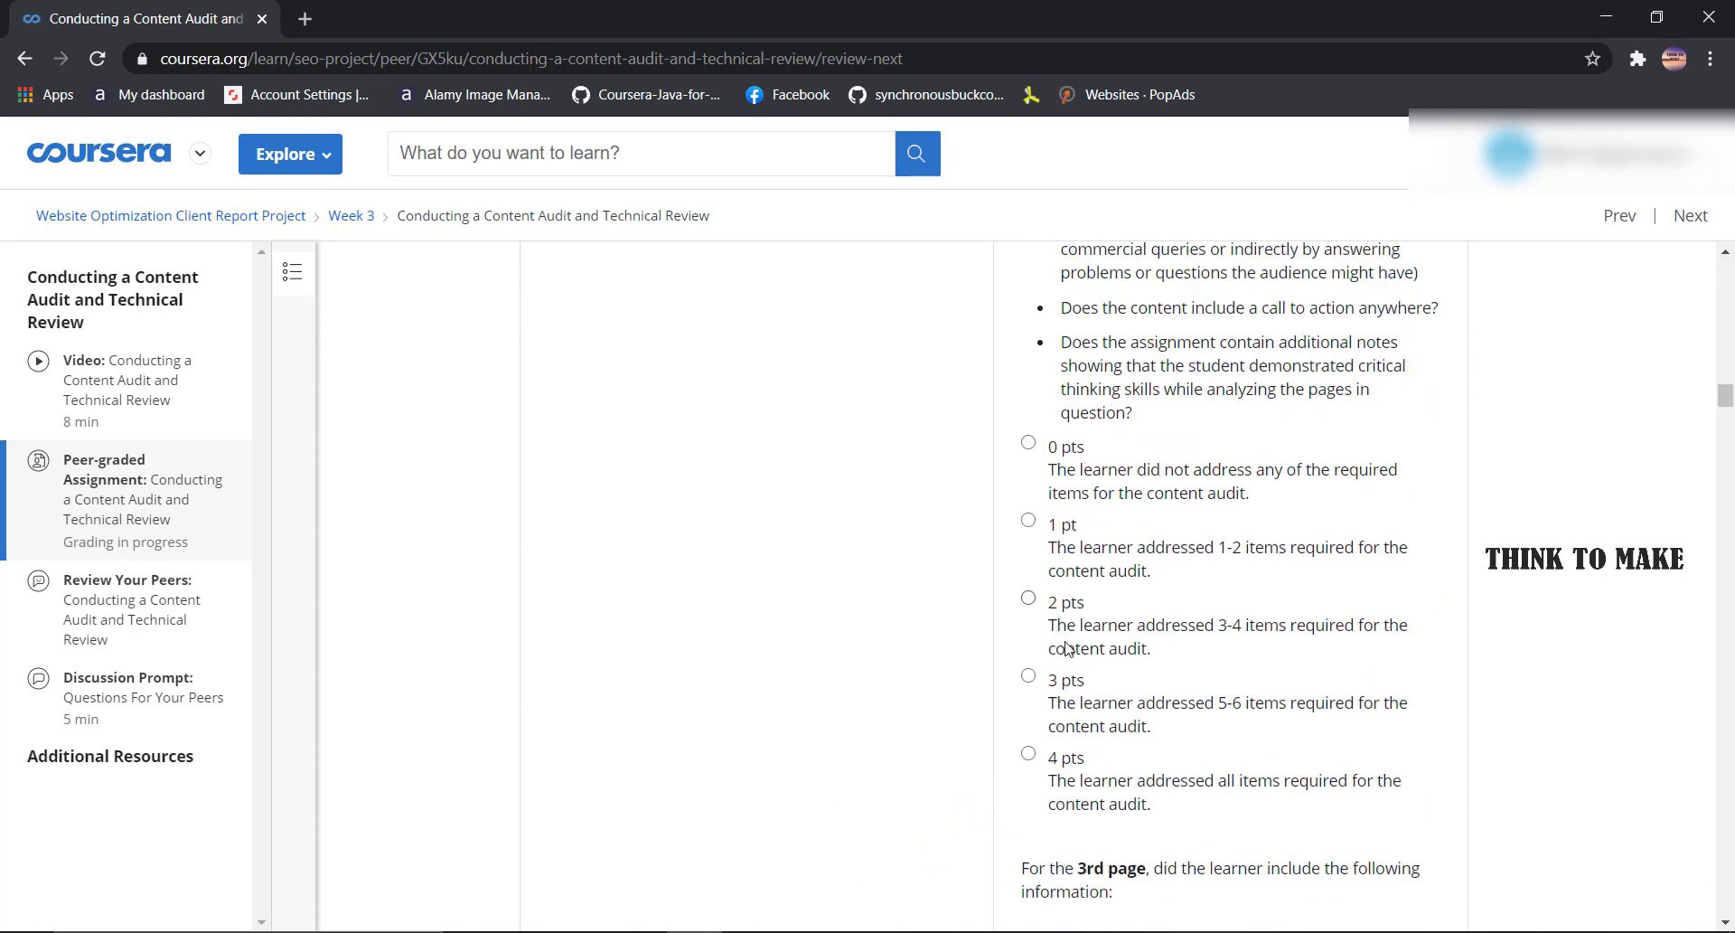
pyautogui.scroll(-4, 1074, 576)
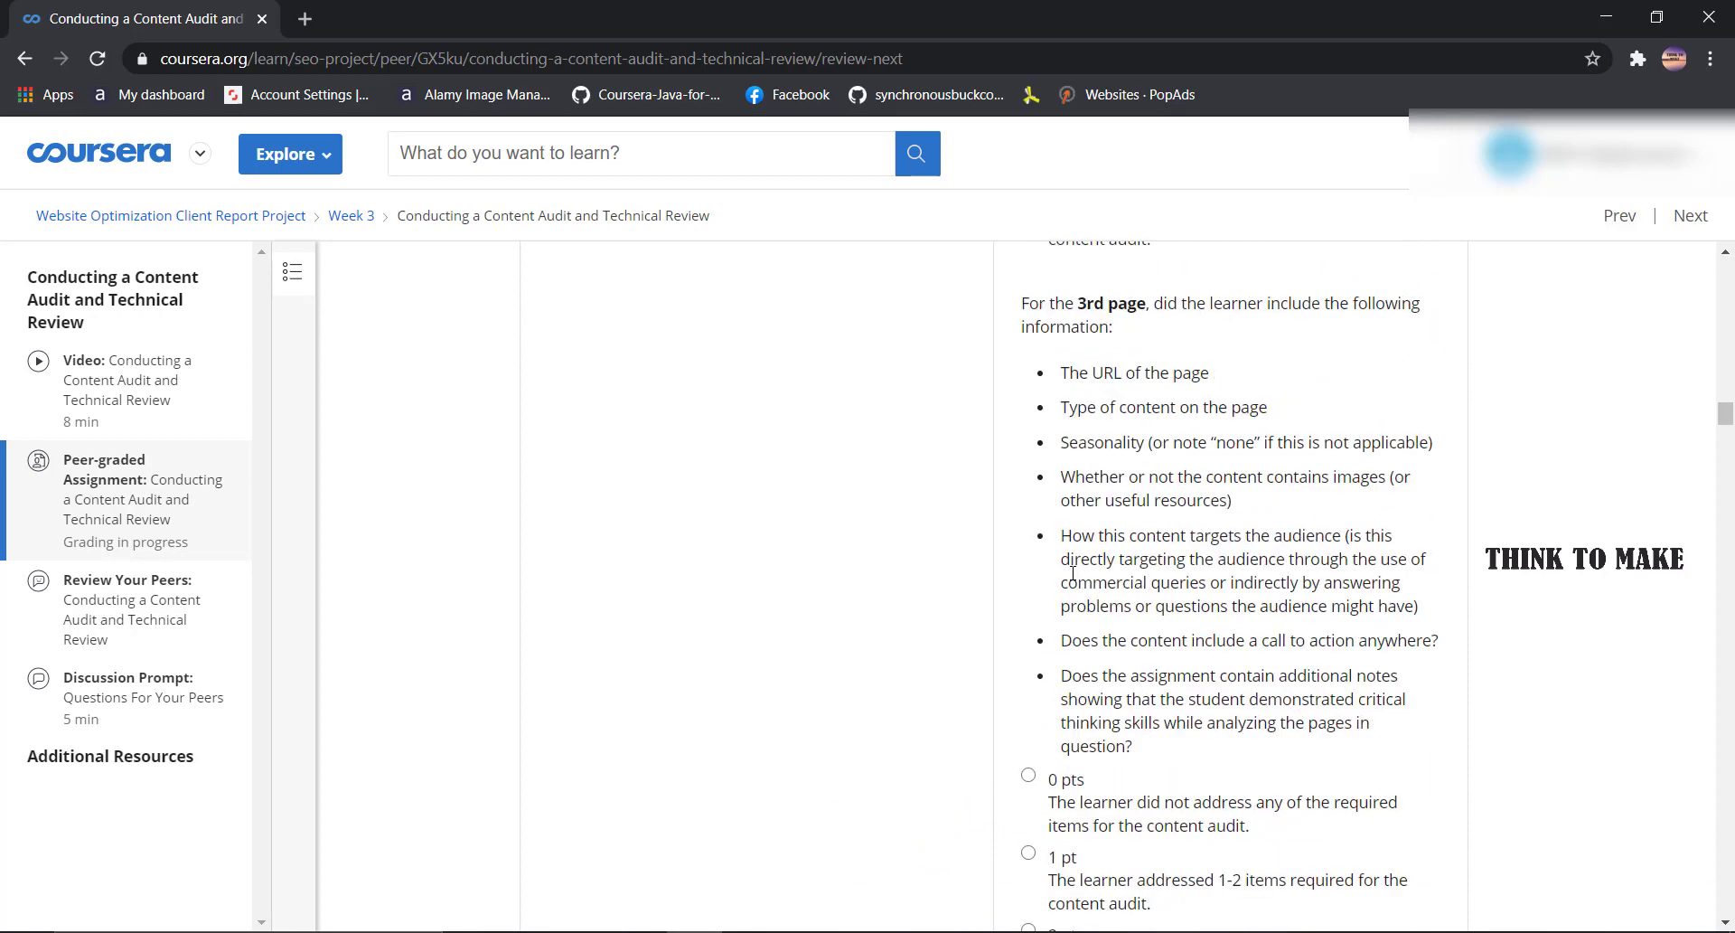
pyautogui.scroll(-5, 1076, 649)
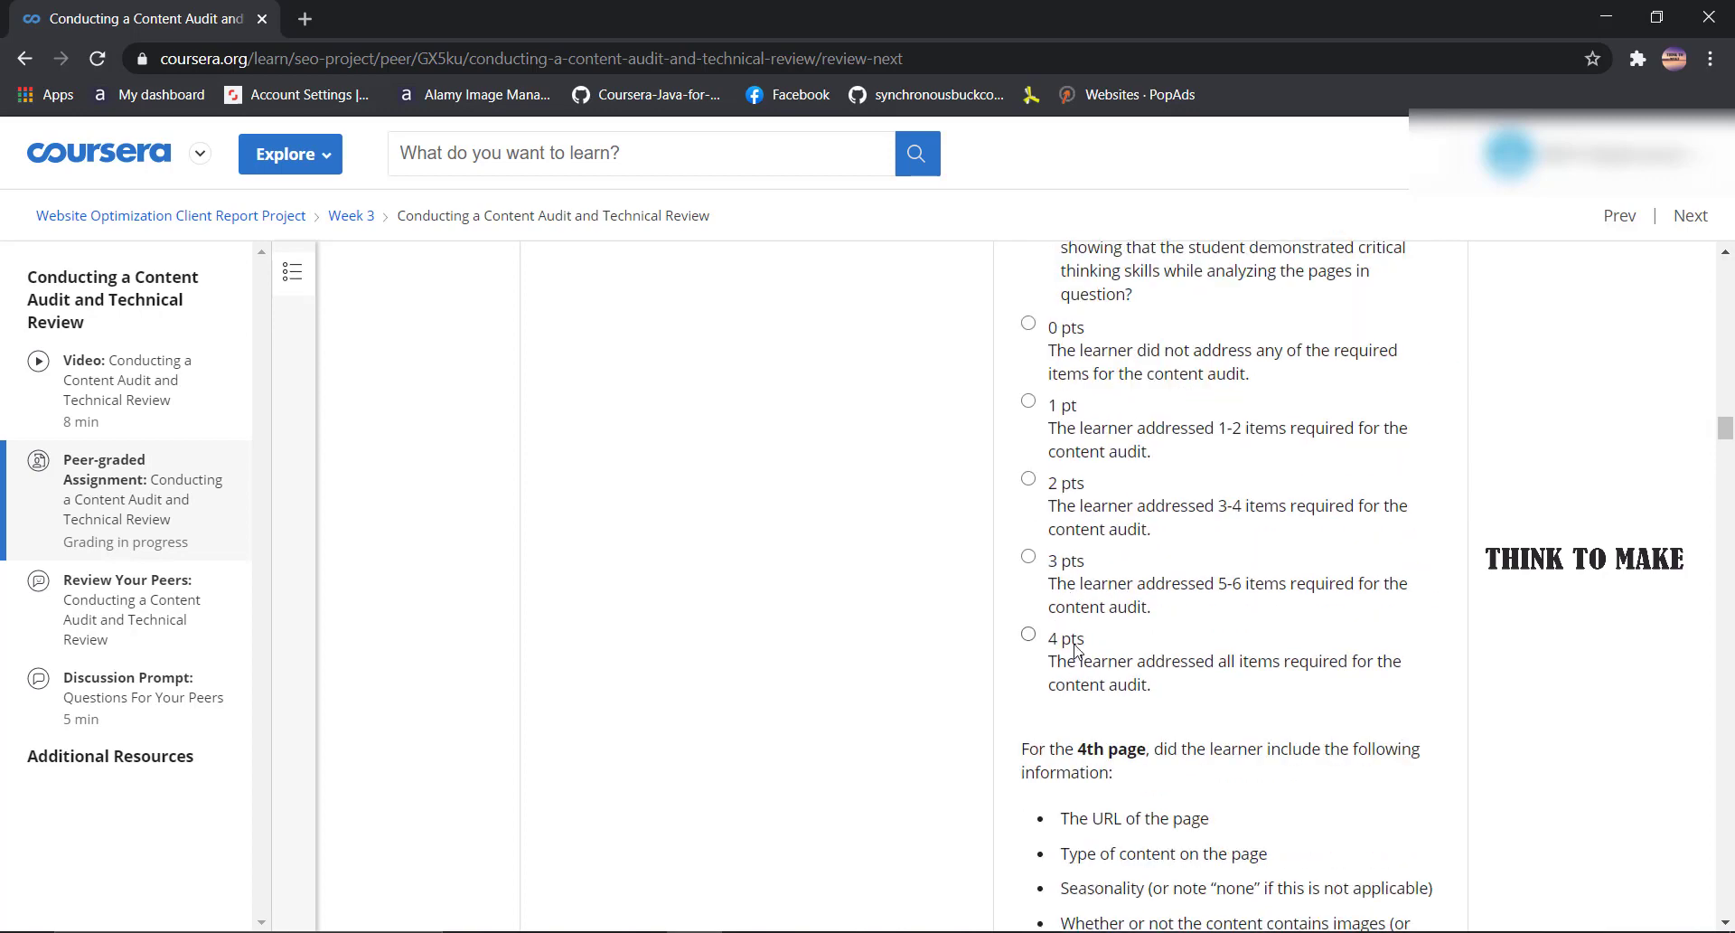
pyautogui.click(1078, 642)
# - Award 4 pts each for the internal content audit of the 4th through 7th pages
pyautogui.scroll(-11, 1076, 650)
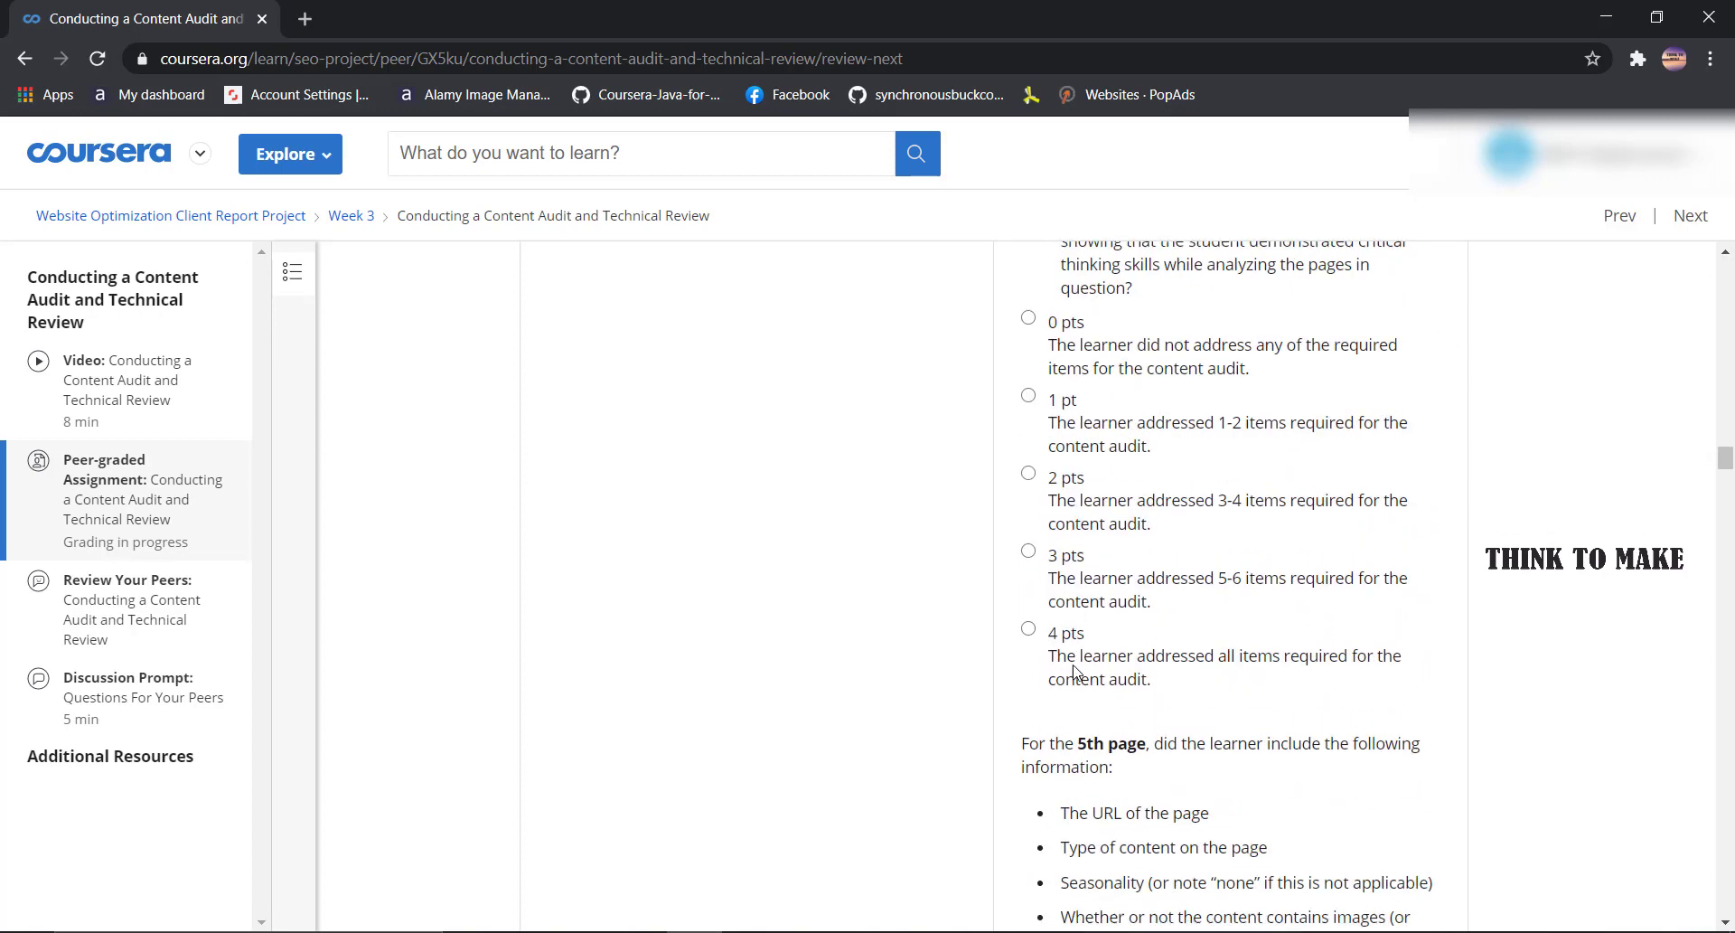
pyautogui.scroll(-11, 1074, 666)
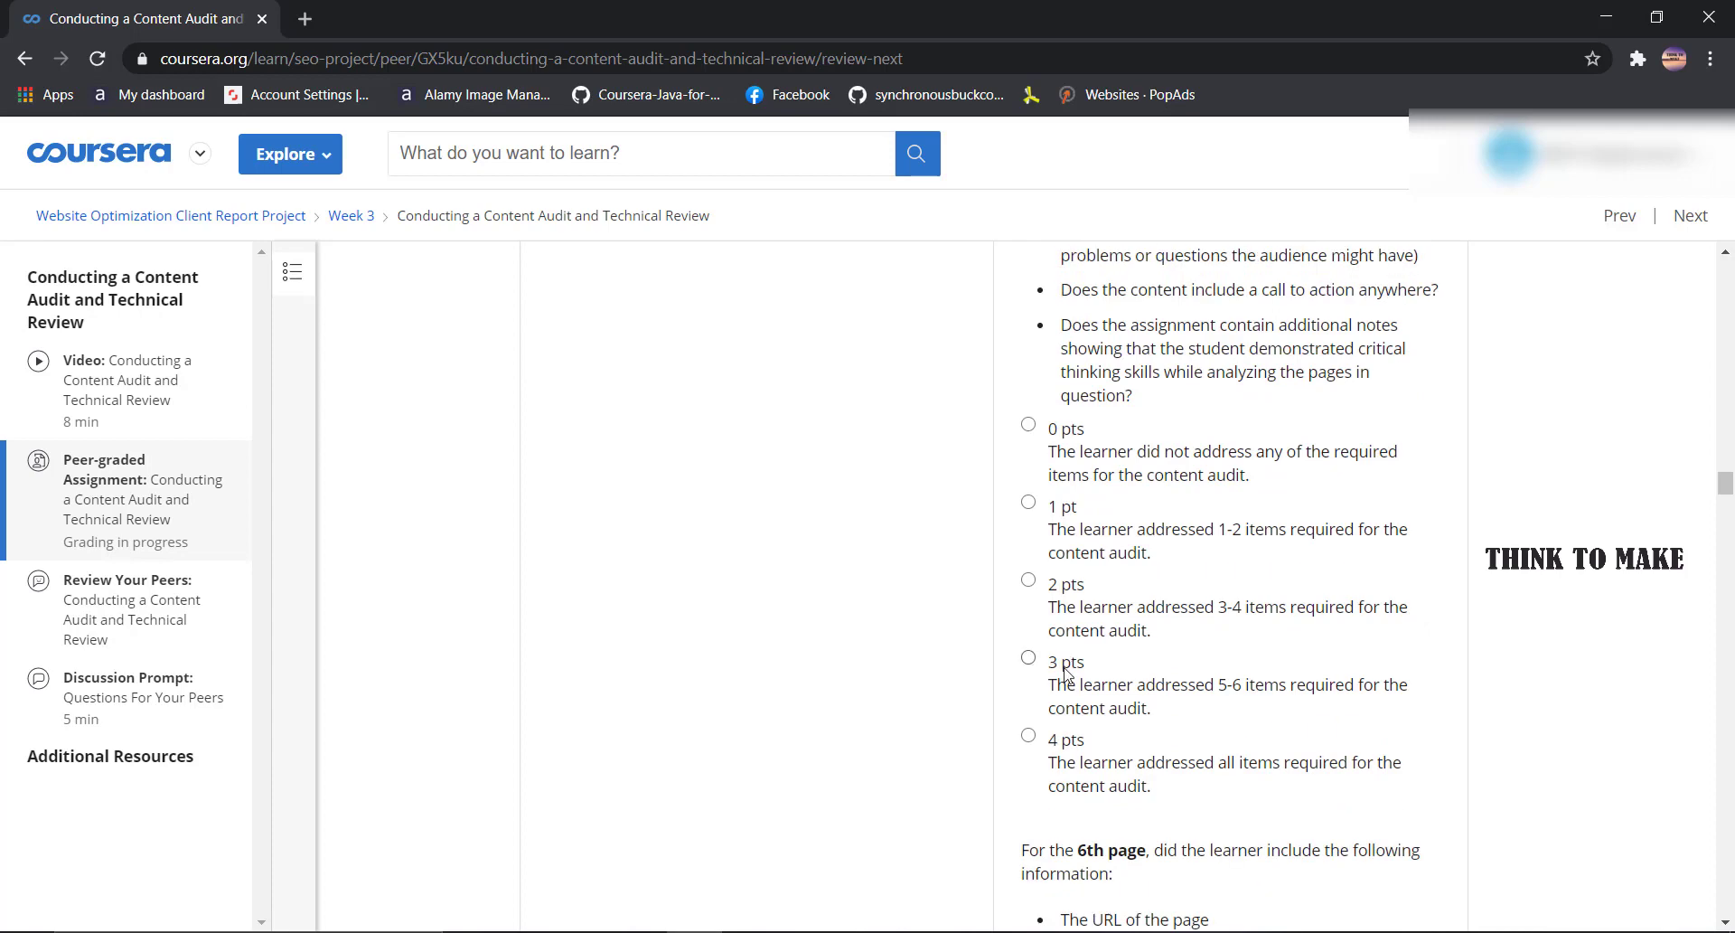
pyautogui.scroll(-7, 1067, 684)
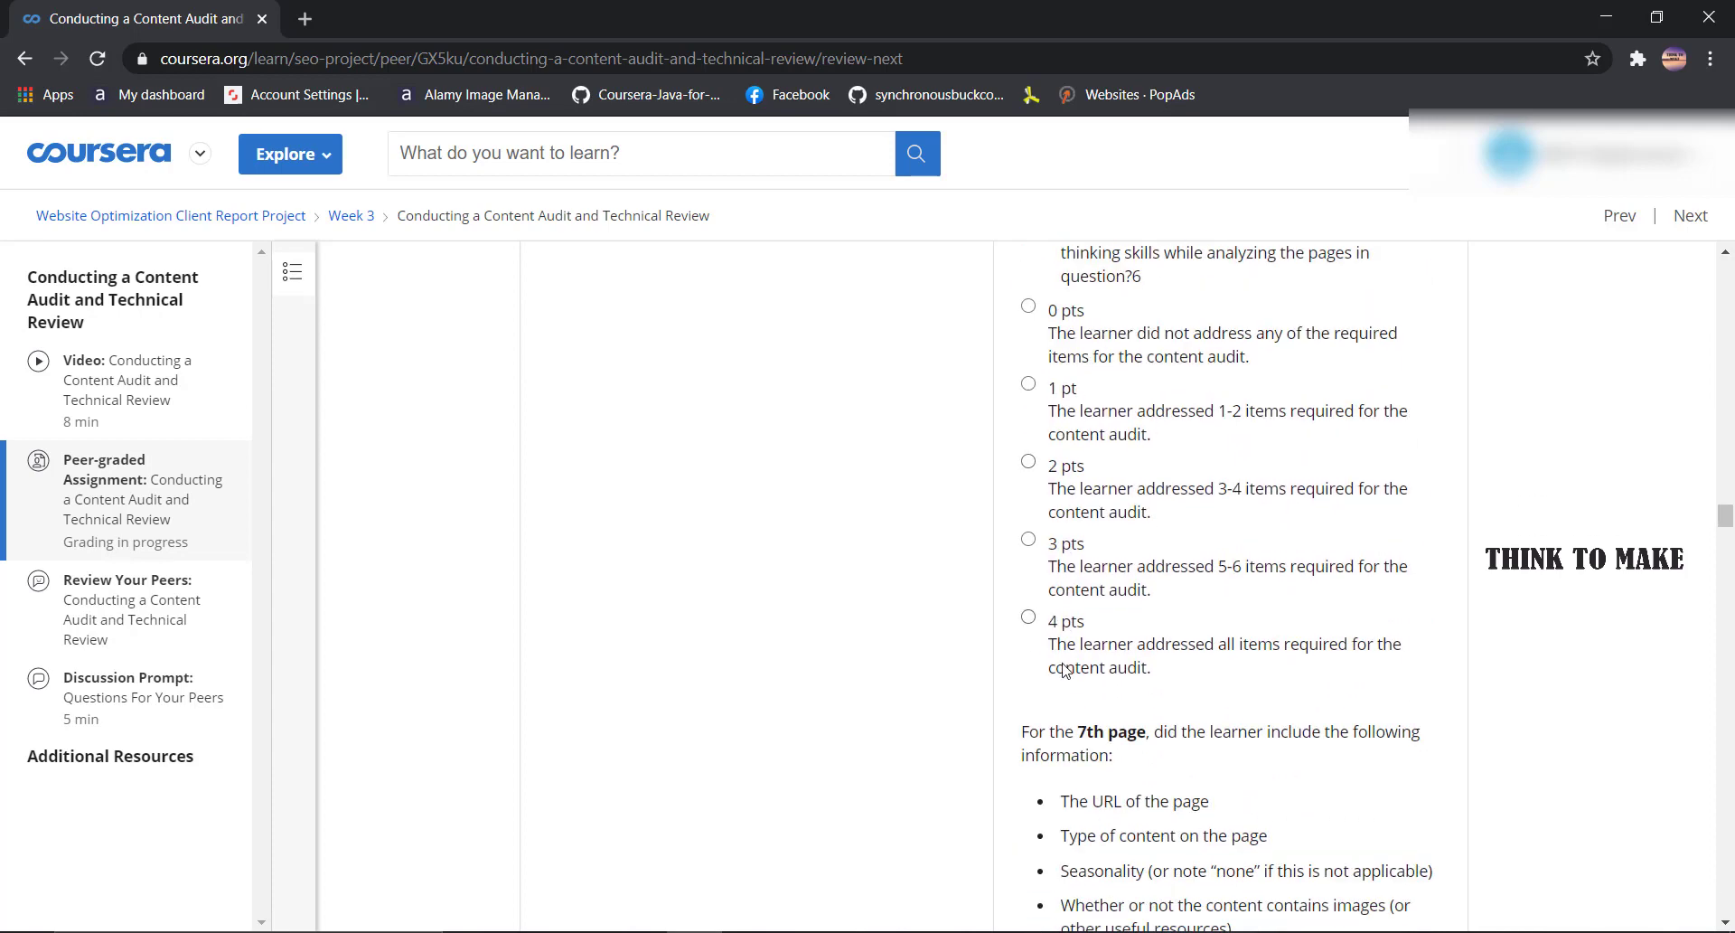
pyautogui.scroll(-9, 1064, 660)
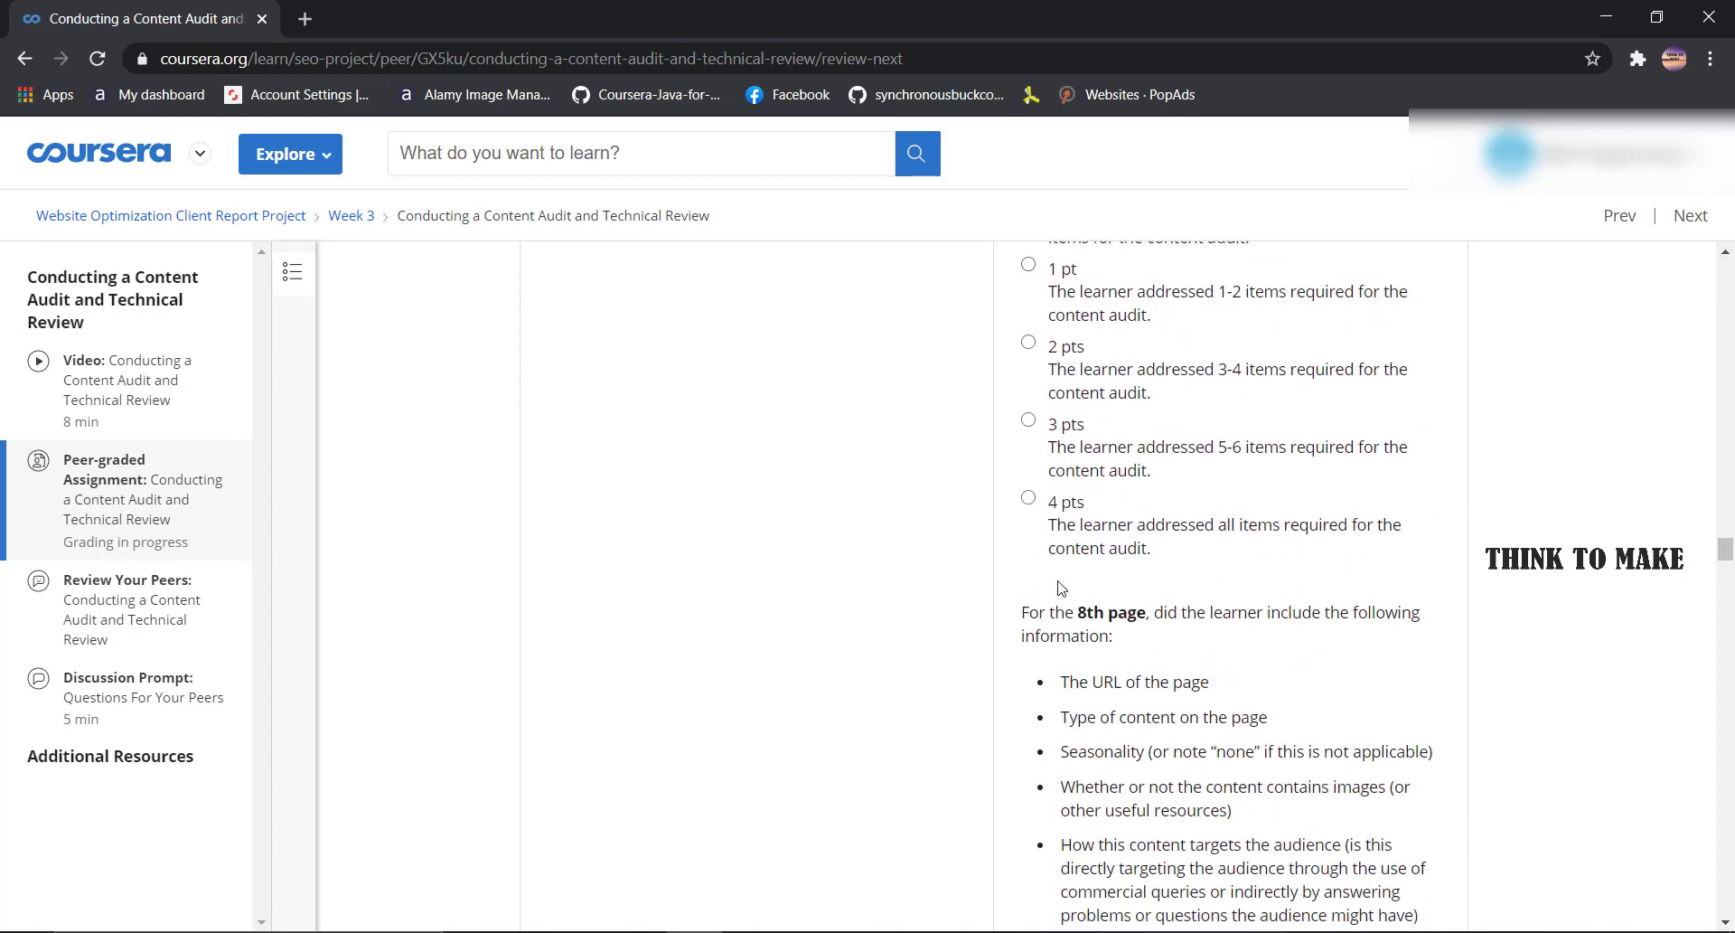
# - Award 4 pts each for the internal content audit of the 8th through 10th pages
pyautogui.scroll(-5, 1062, 555)
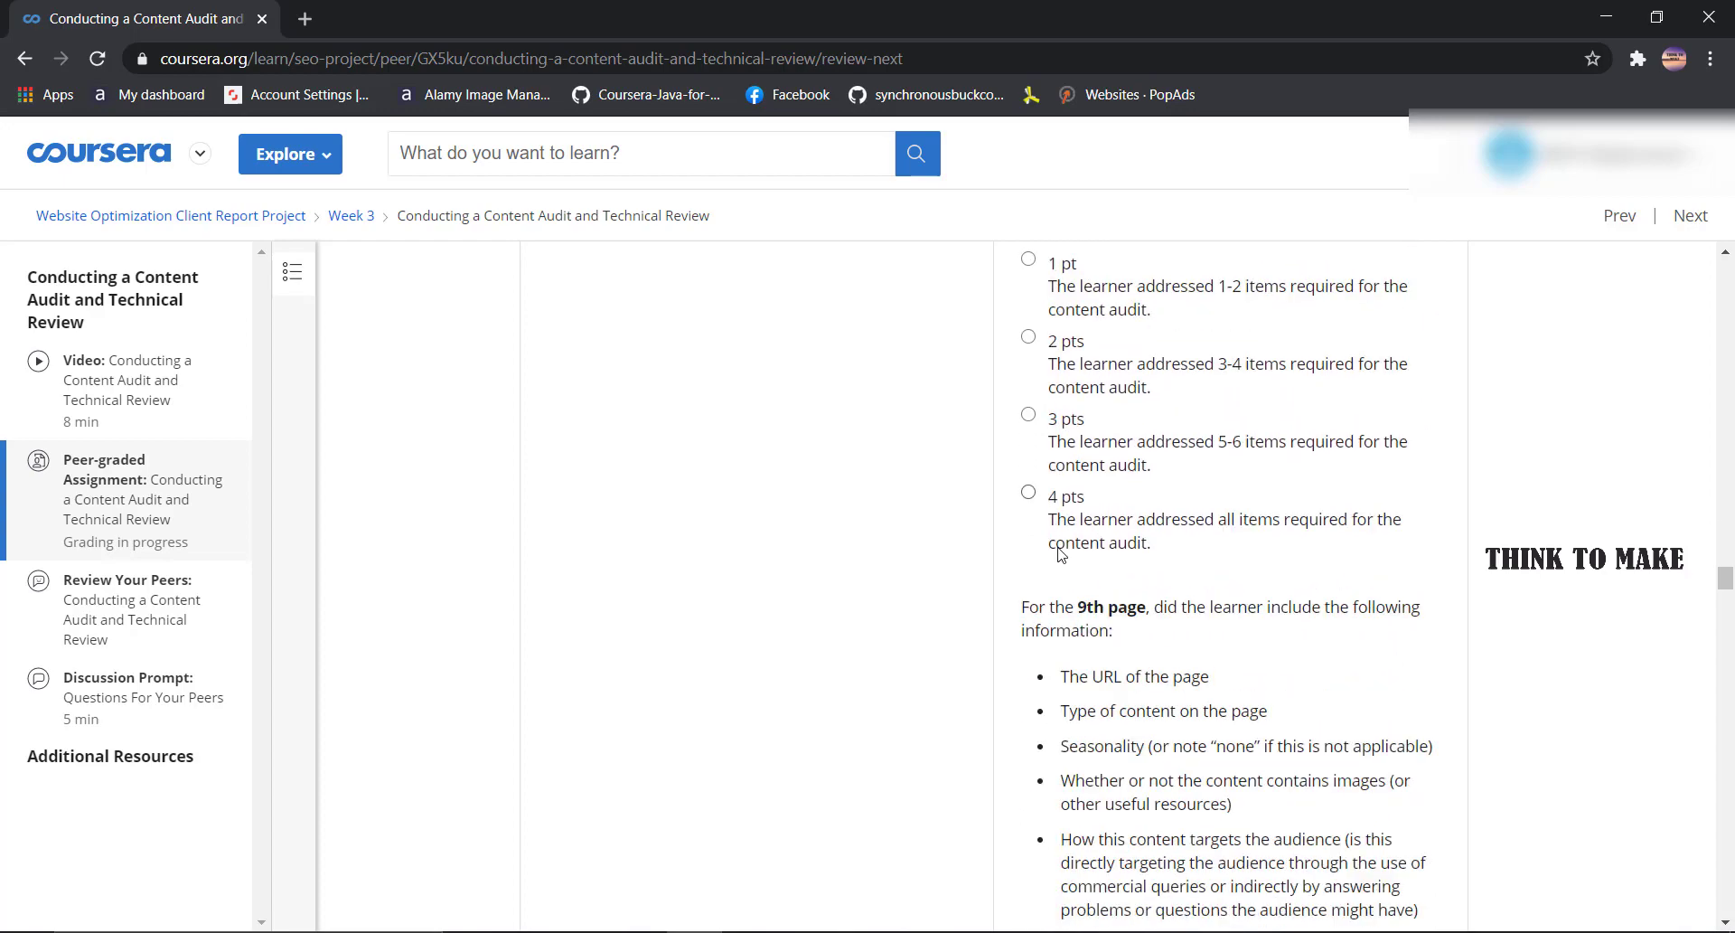
pyautogui.scroll(-5, 1065, 535)
pyautogui.scroll(-2, 1071, 542)
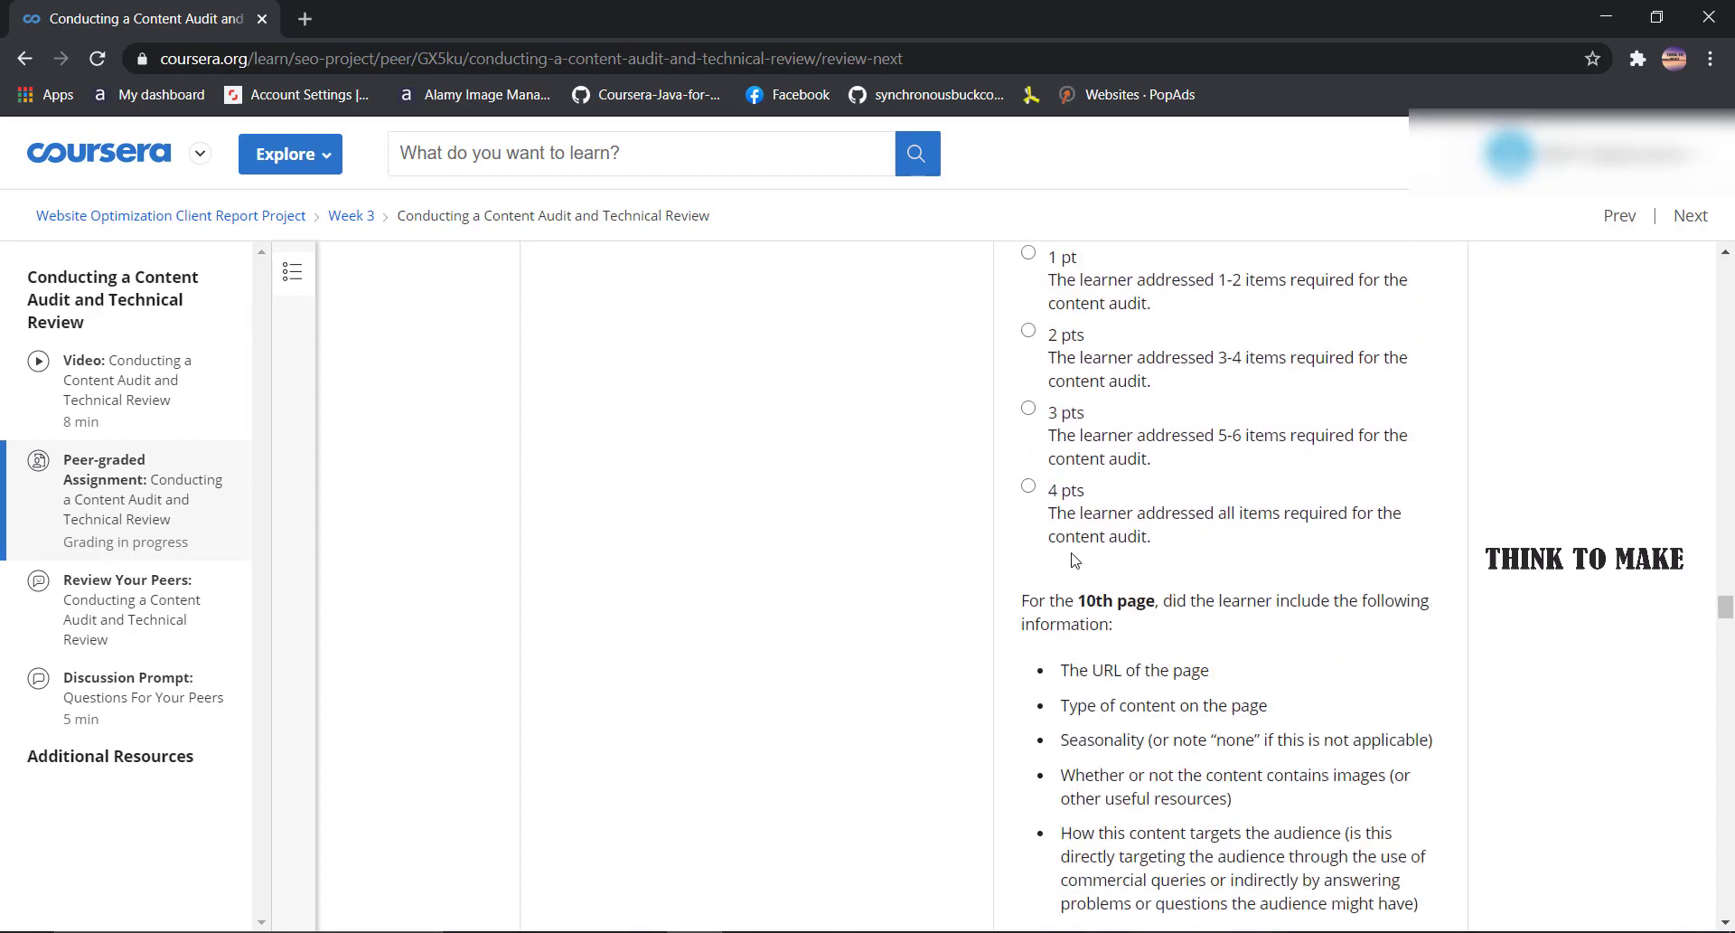
pyautogui.scroll(-9, 1078, 541)
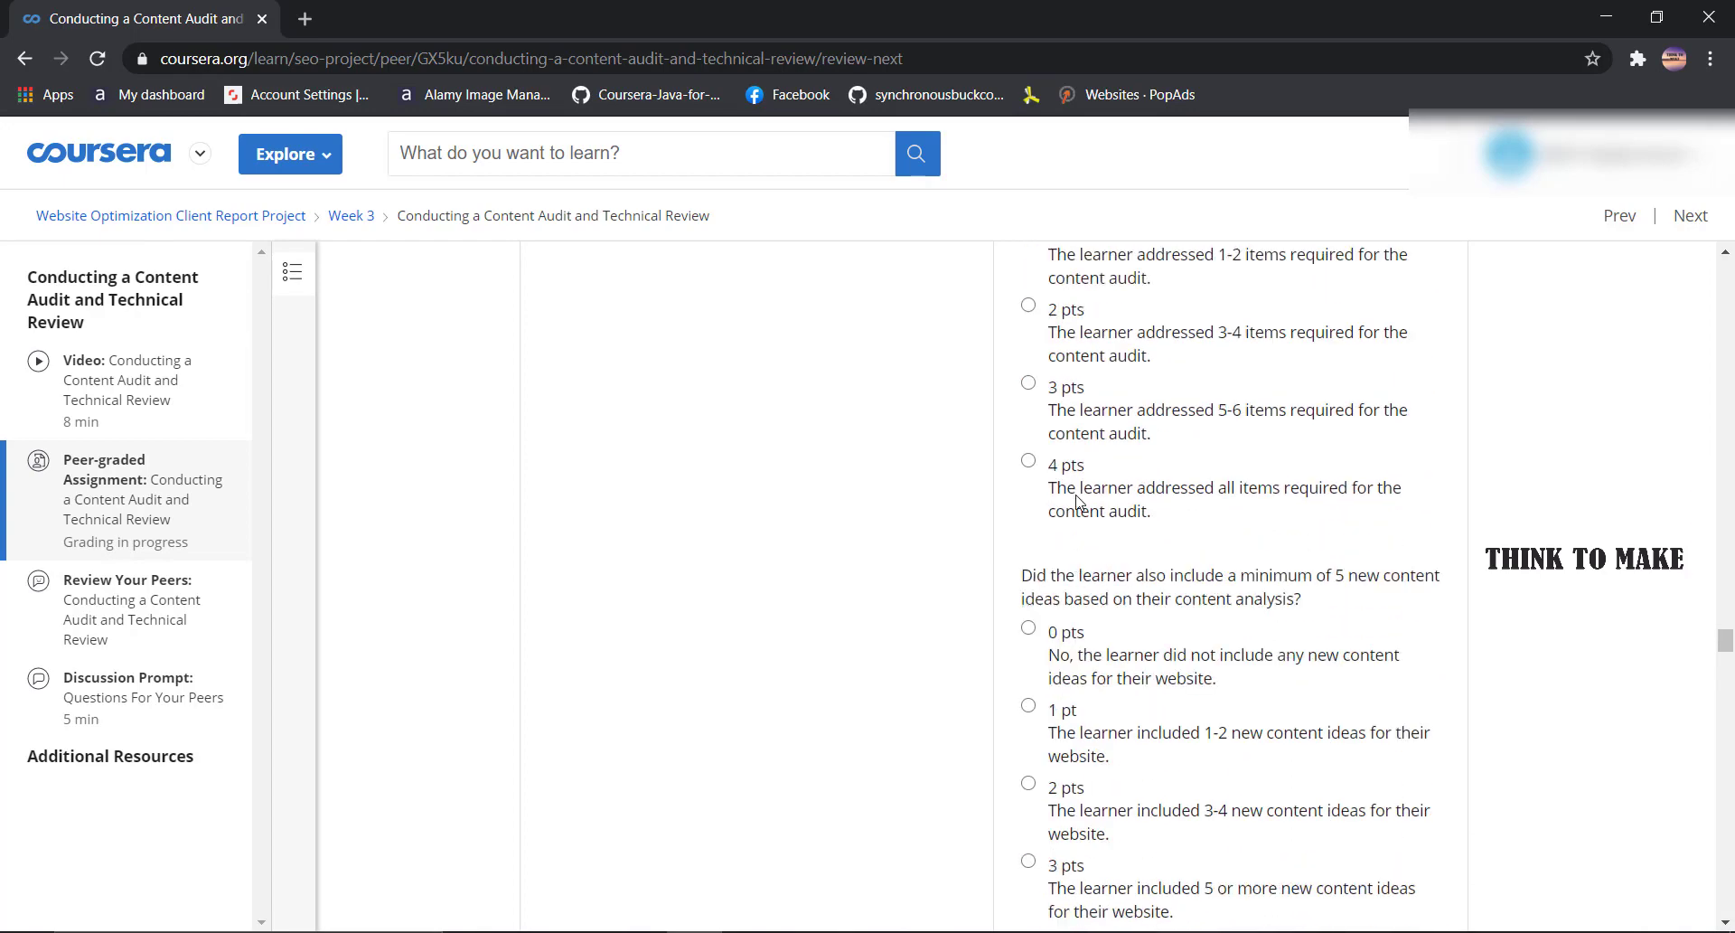
pyautogui.click(1076, 493)
# - Award 3 pts for the new content ideas and enter "good" as the internal audit feedback
pyautogui.scroll(-5, 1077, 488)
pyautogui.scroll(-1, 980, 488)
pyautogui.scroll(1, 1077, 480)
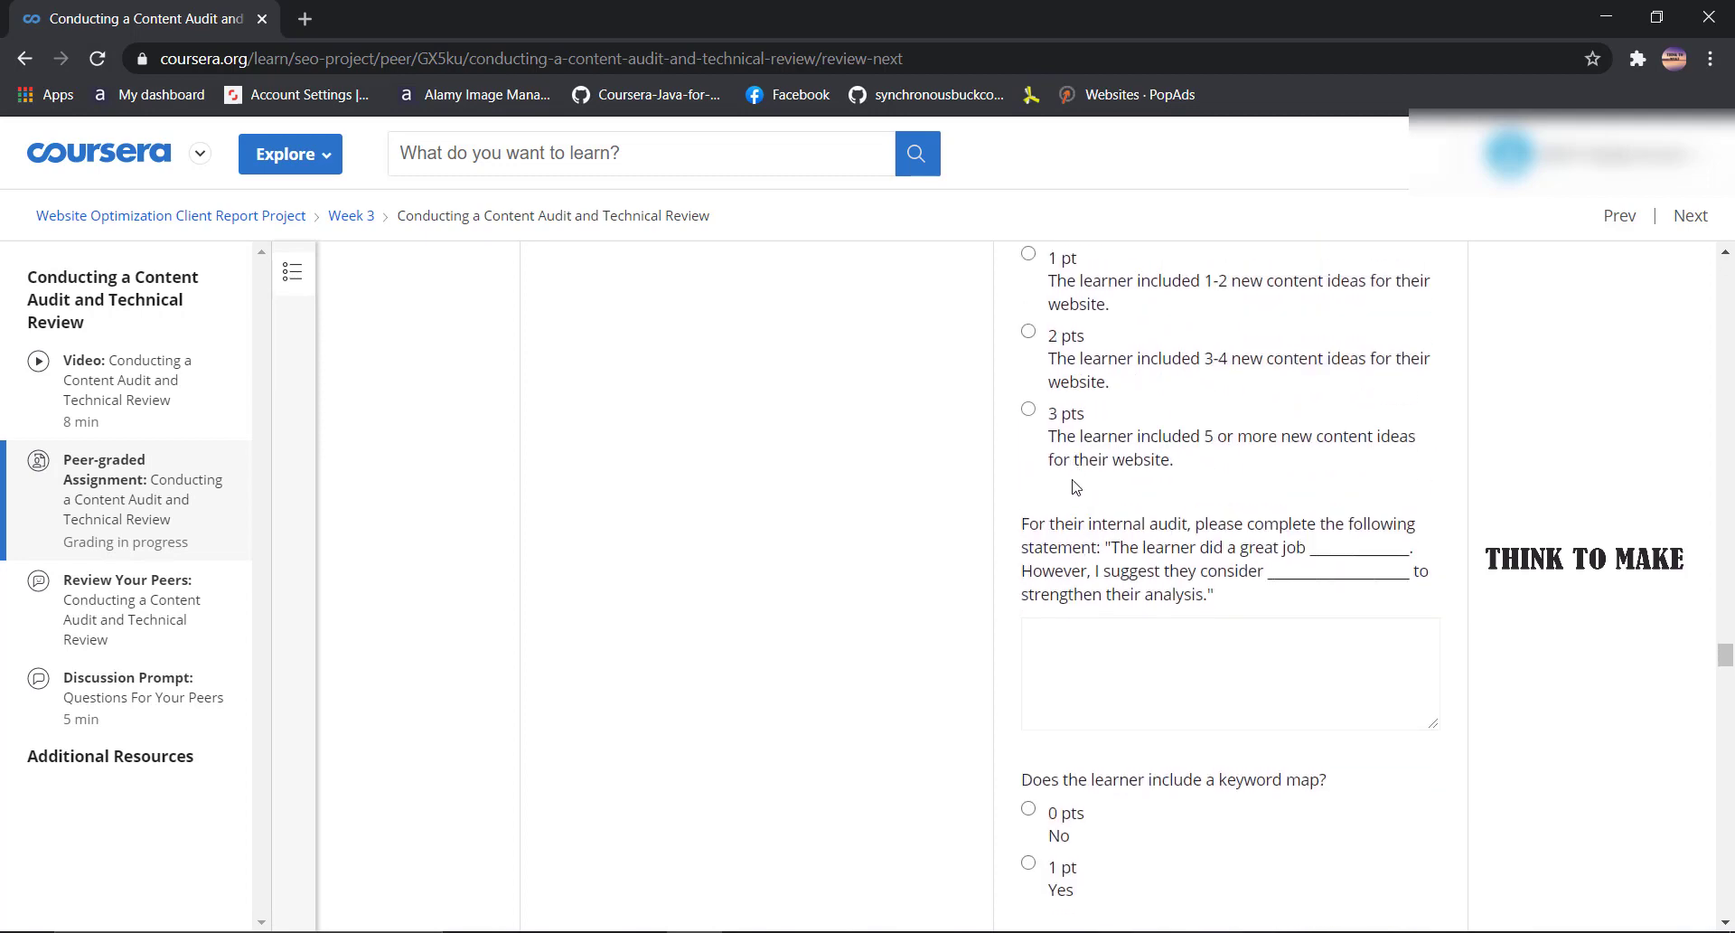
pyautogui.click(1065, 413)
pyautogui.click(1070, 639)
# - Give the keyword map full points: 1 pt for its inclusion, 5 pts for page count and 3 pts for new page recommendations
pyautogui.scroll(-3, 1071, 633)
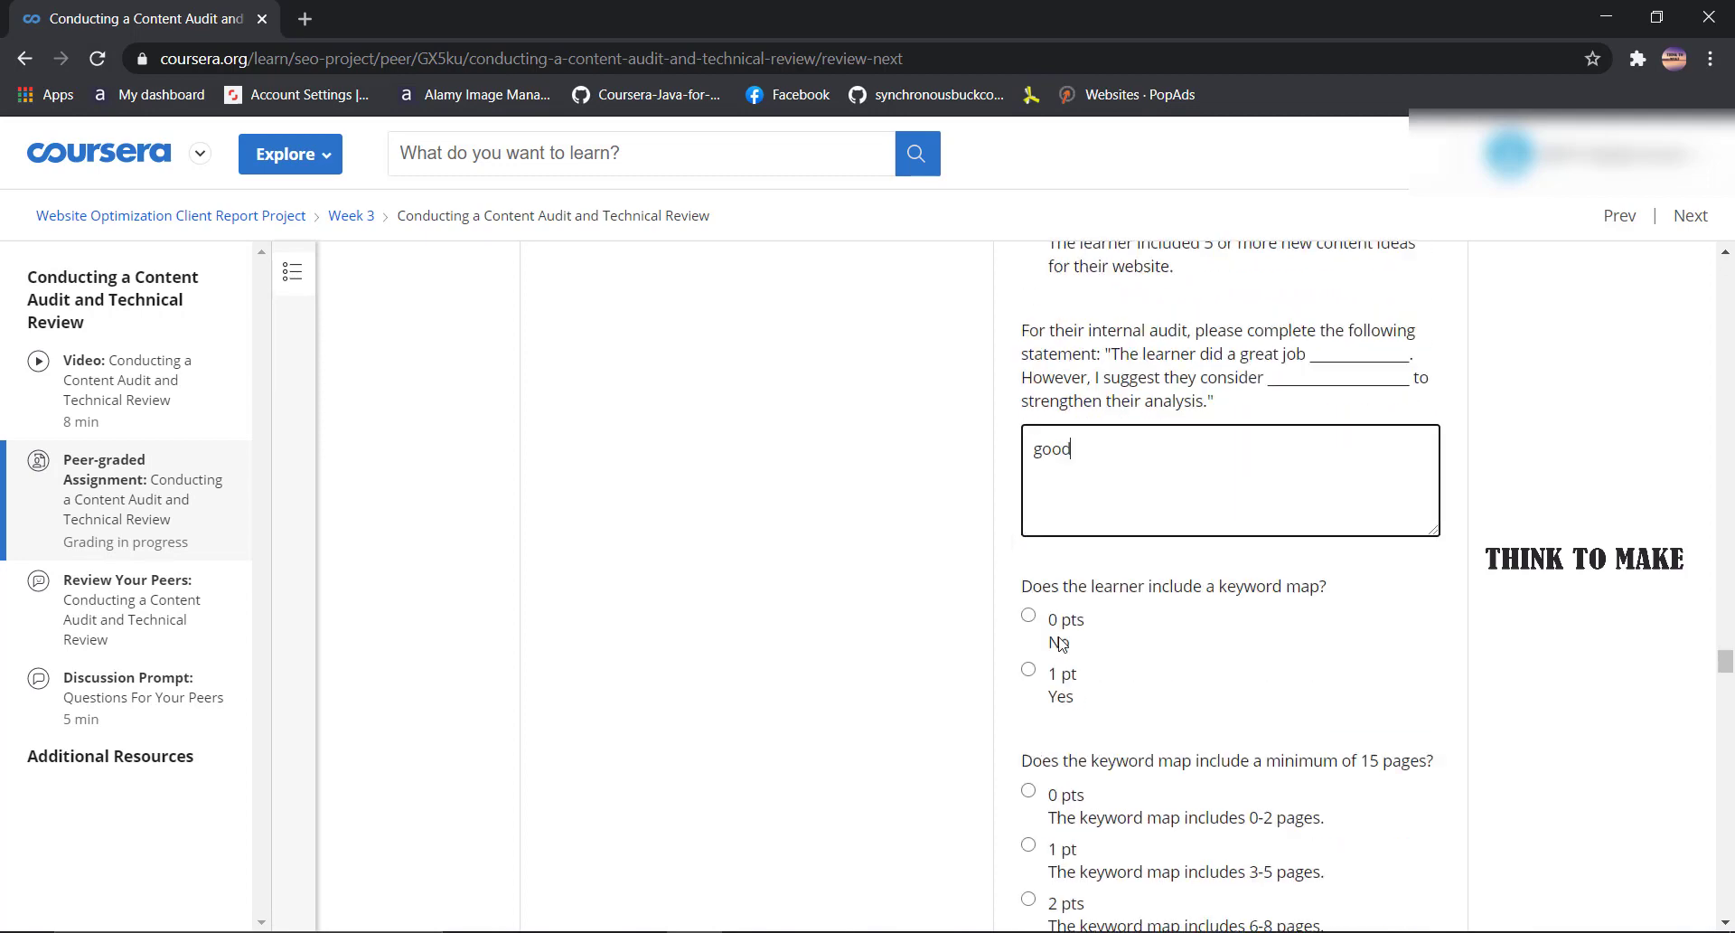
pyautogui.click(1070, 574)
pyautogui.scroll(-4, 1070, 575)
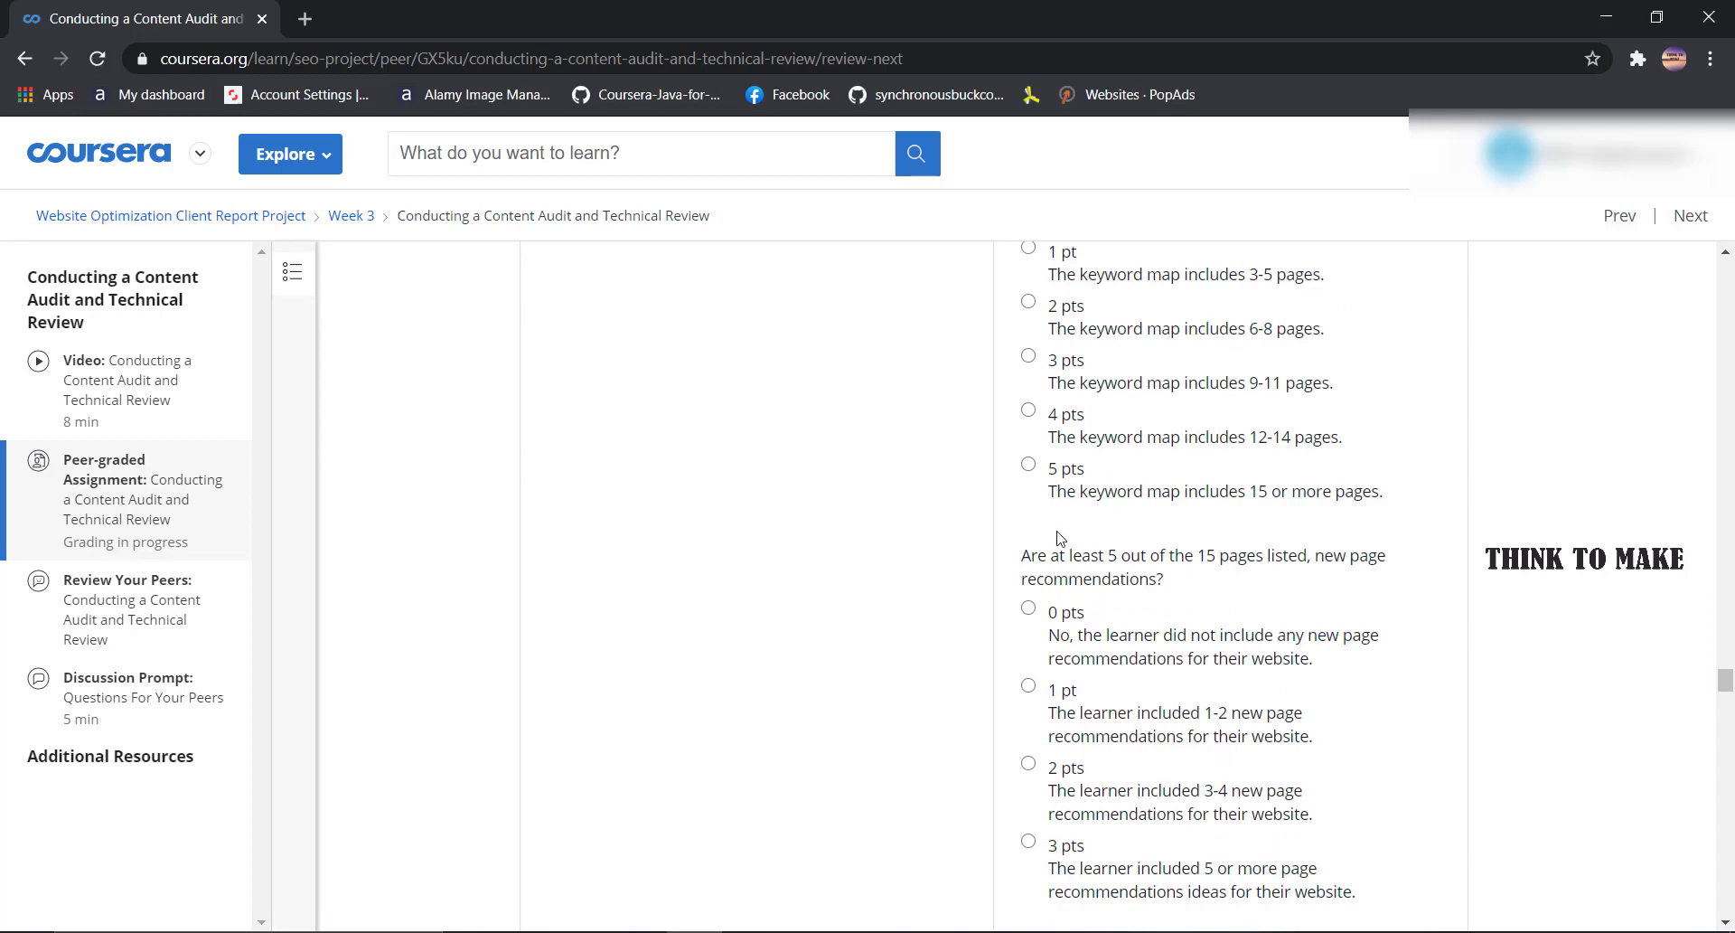
pyautogui.scroll(-5, 1065, 504)
# - Award 2 pts each for the keyword map information on the 1st through 4th pages
pyautogui.scroll(-4, 1072, 479)
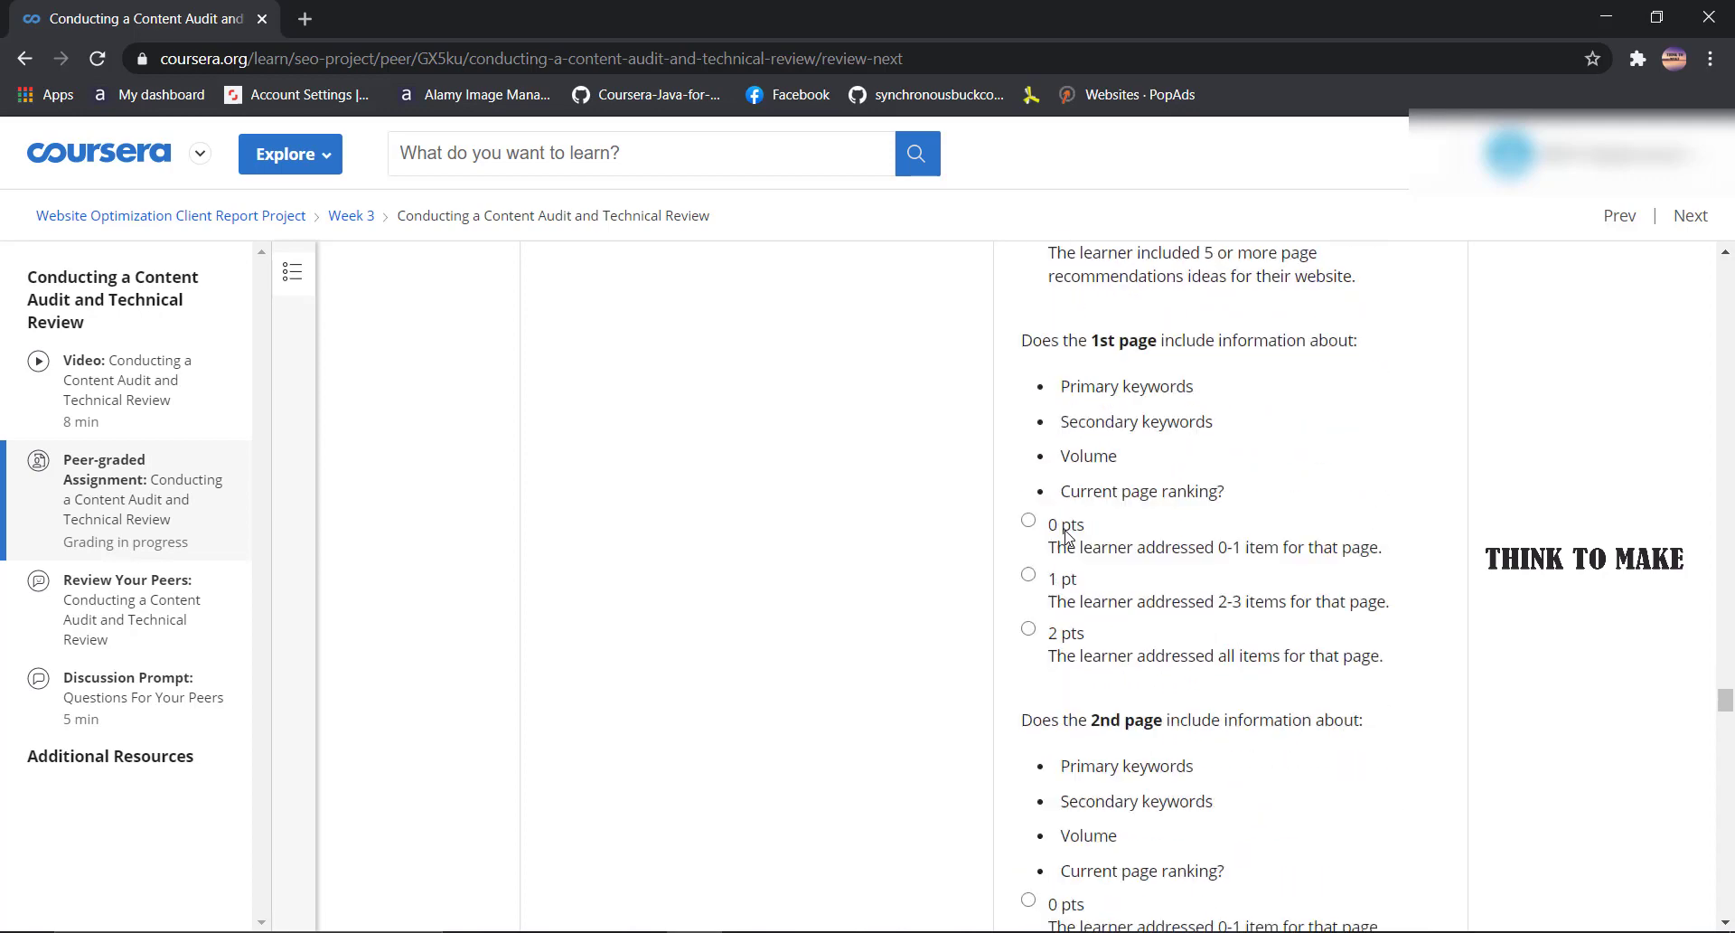
pyautogui.scroll(-8, 1074, 464)
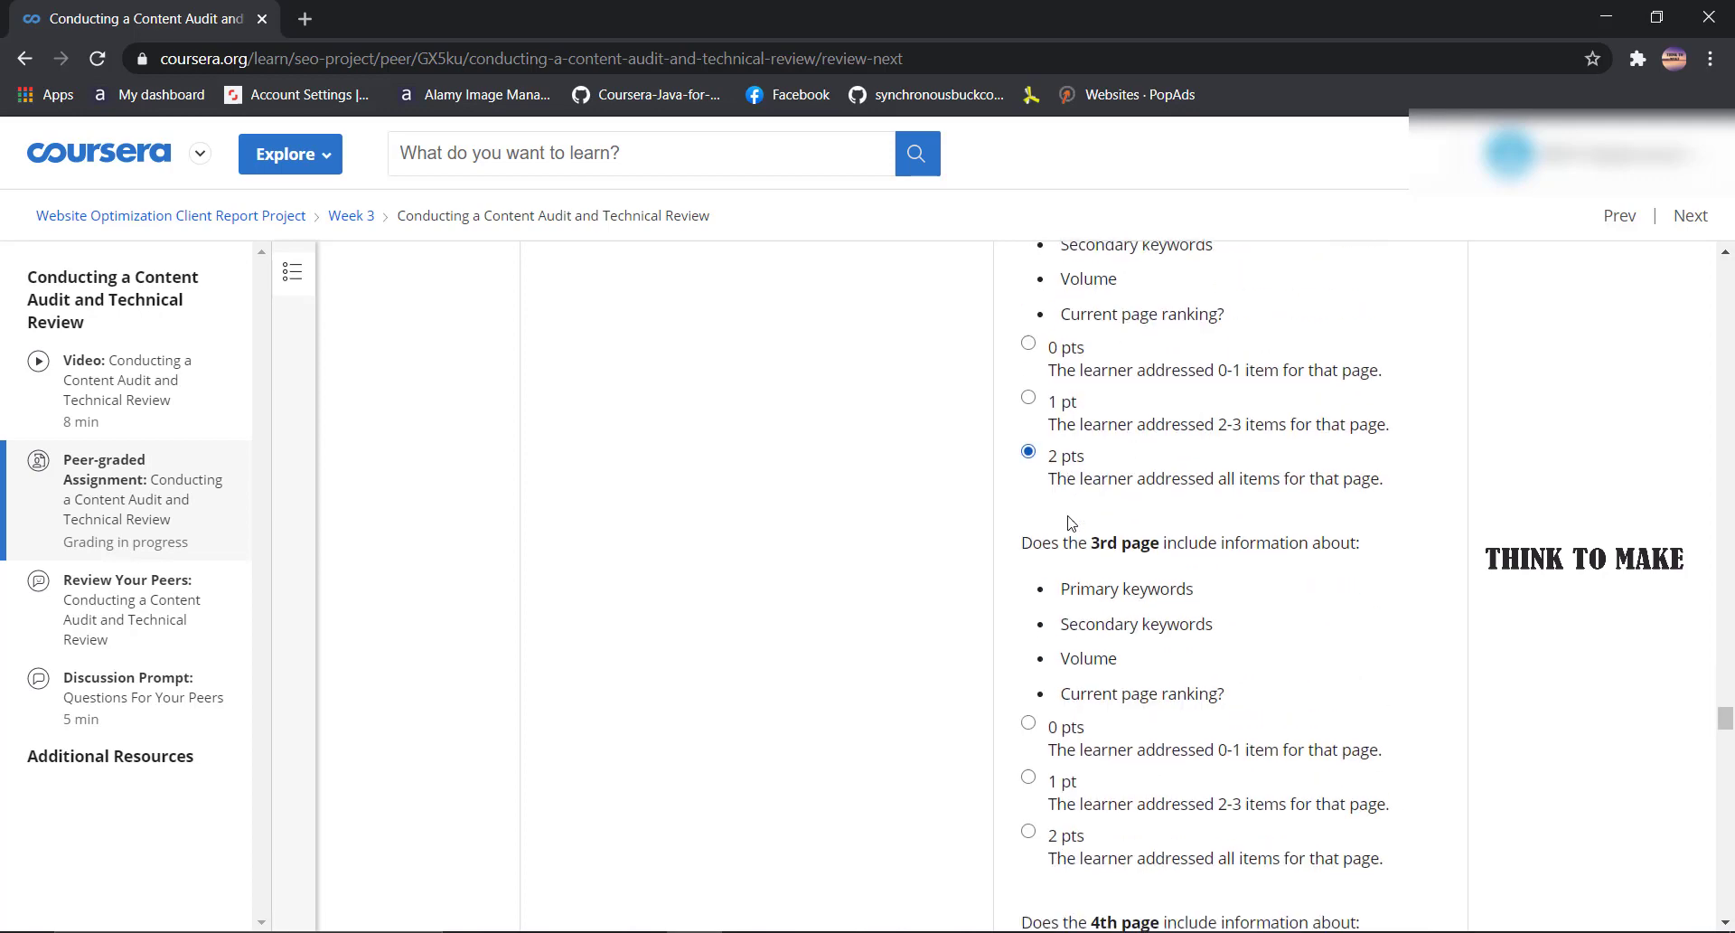
pyautogui.scroll(-4, 1073, 566)
pyautogui.click(1028, 575)
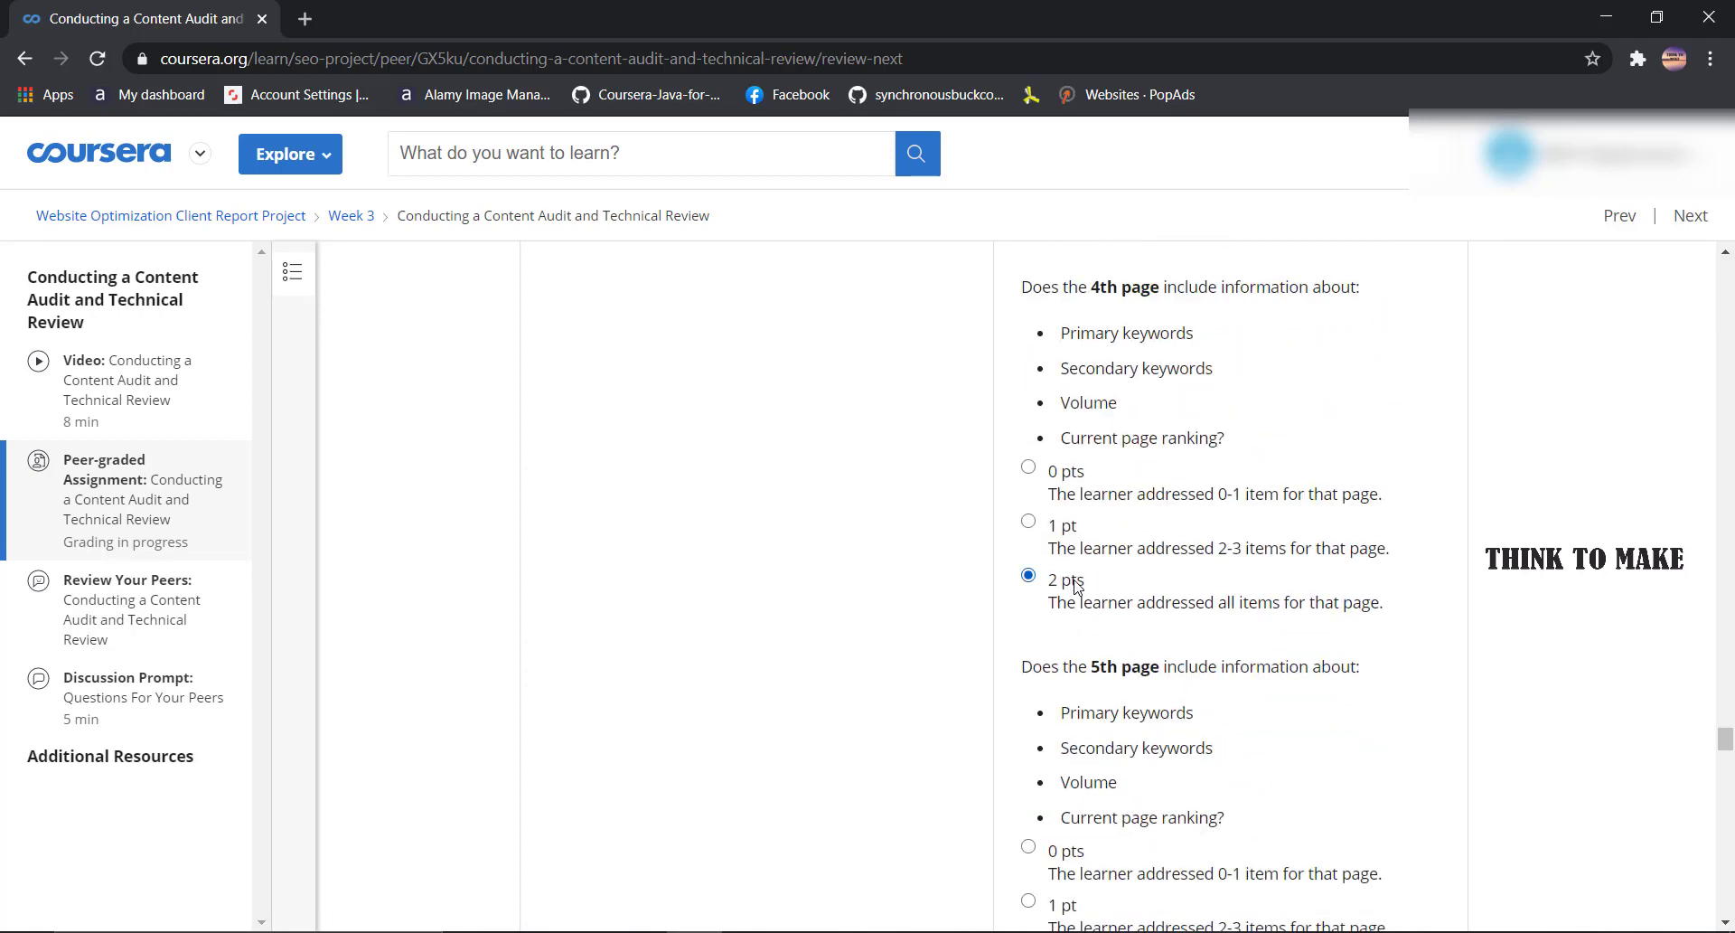
# - Award 2 pts each for the keyword map information on the 5th through 8th pages
pyautogui.scroll(-4, 1073, 597)
pyautogui.click(1068, 532)
pyautogui.scroll(-4, 1069, 539)
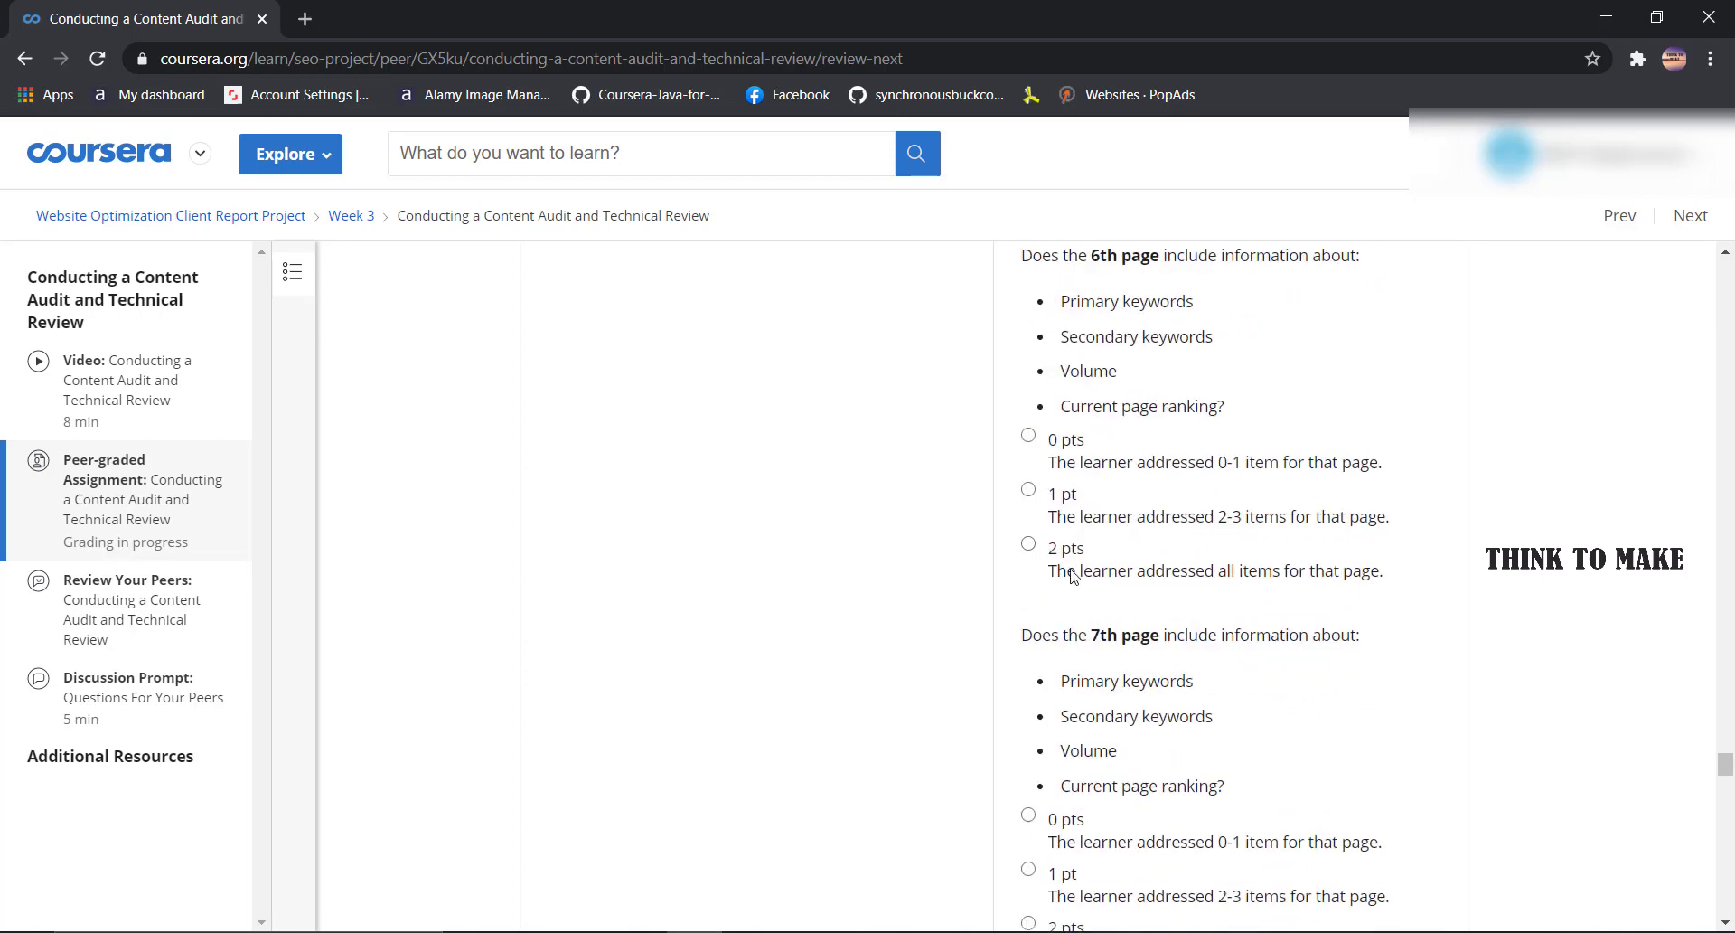
pyautogui.scroll(-4, 1072, 565)
pyautogui.scroll(-5, 1072, 606)
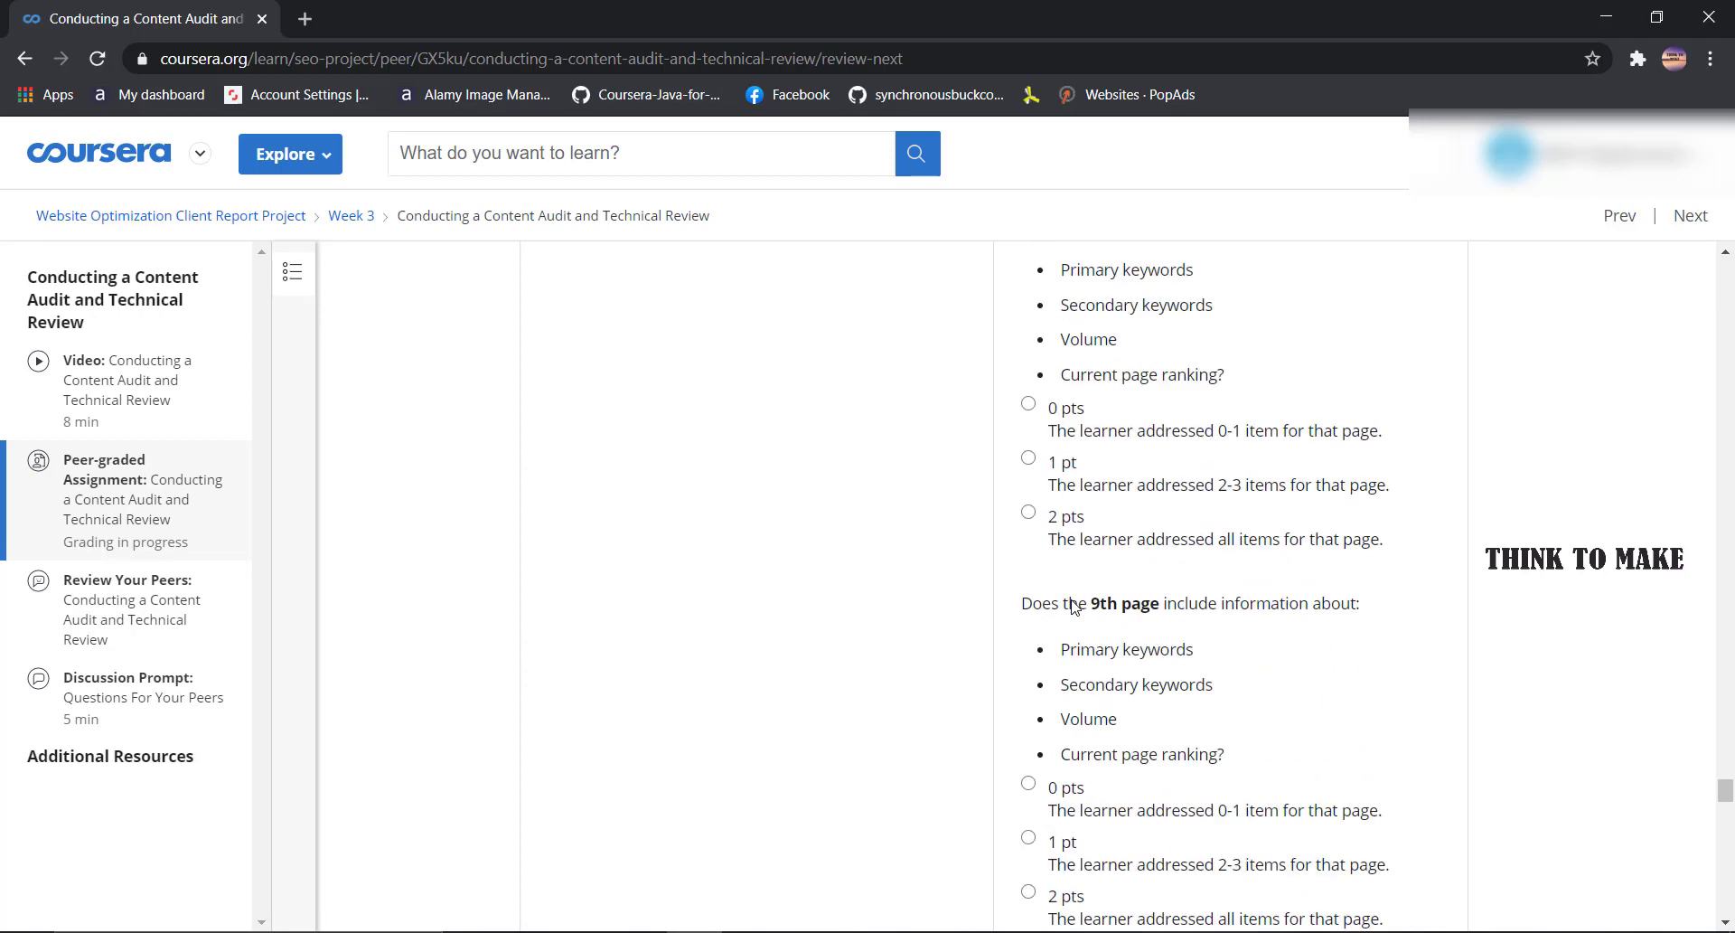
pyautogui.click(1063, 542)
# - Award 2 pts each for the keyword map information on the 9th through 13th pages
pyautogui.scroll(-6, 1065, 524)
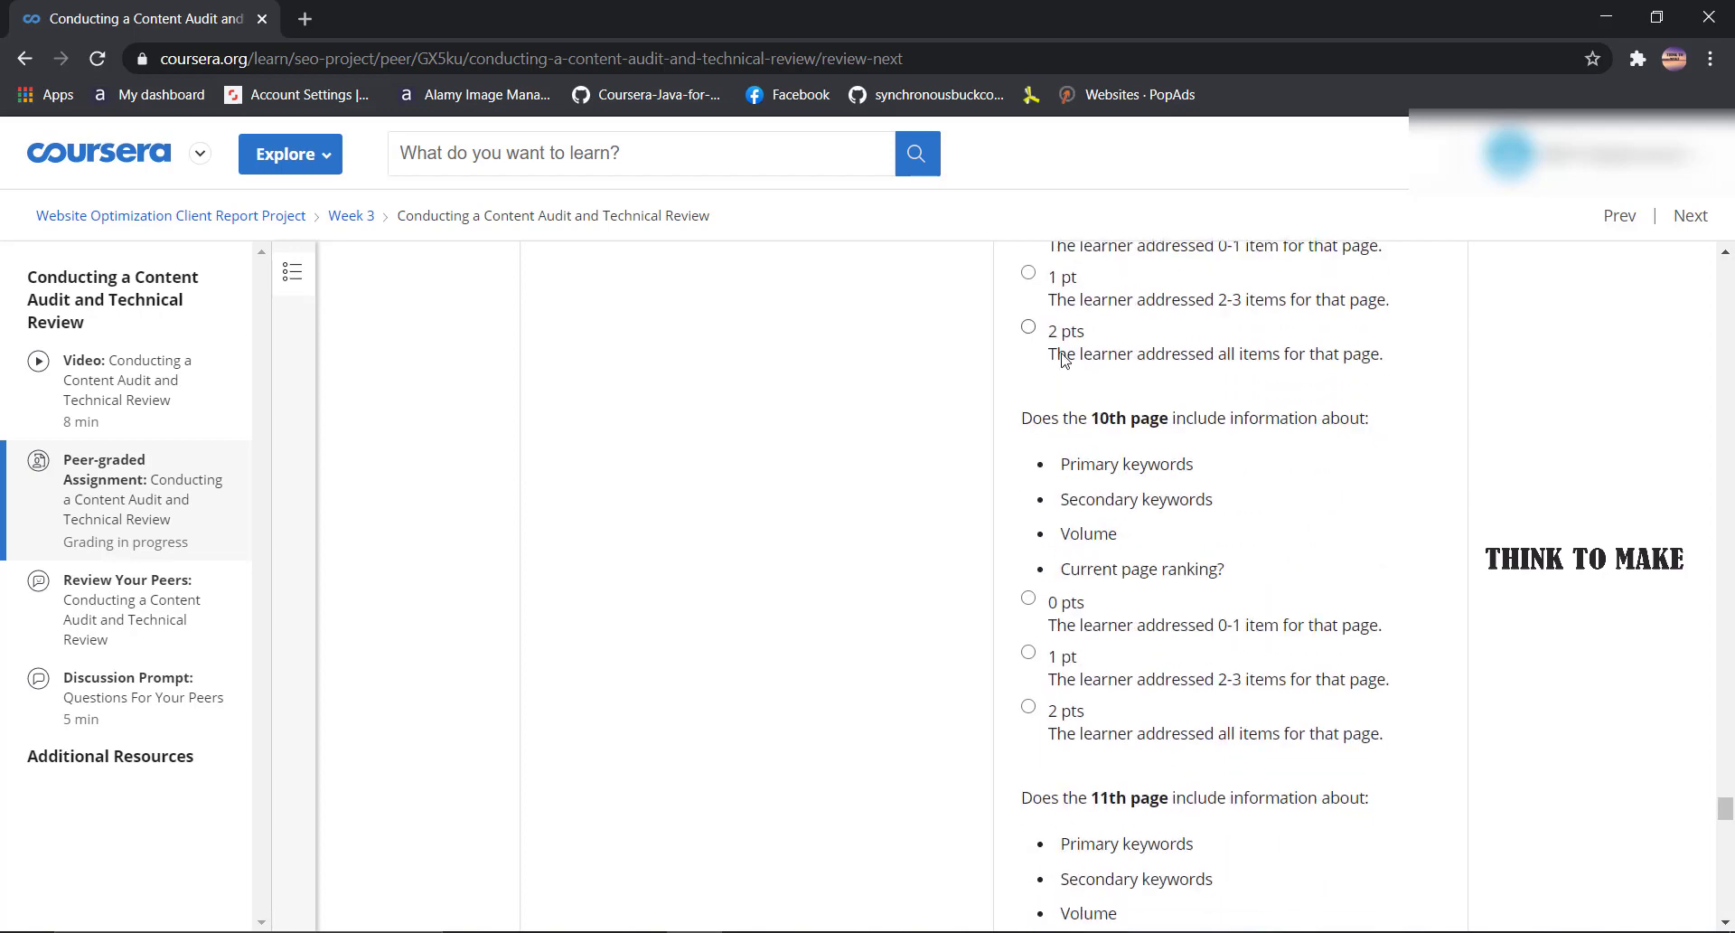
pyautogui.scroll(-5, 1054, 630)
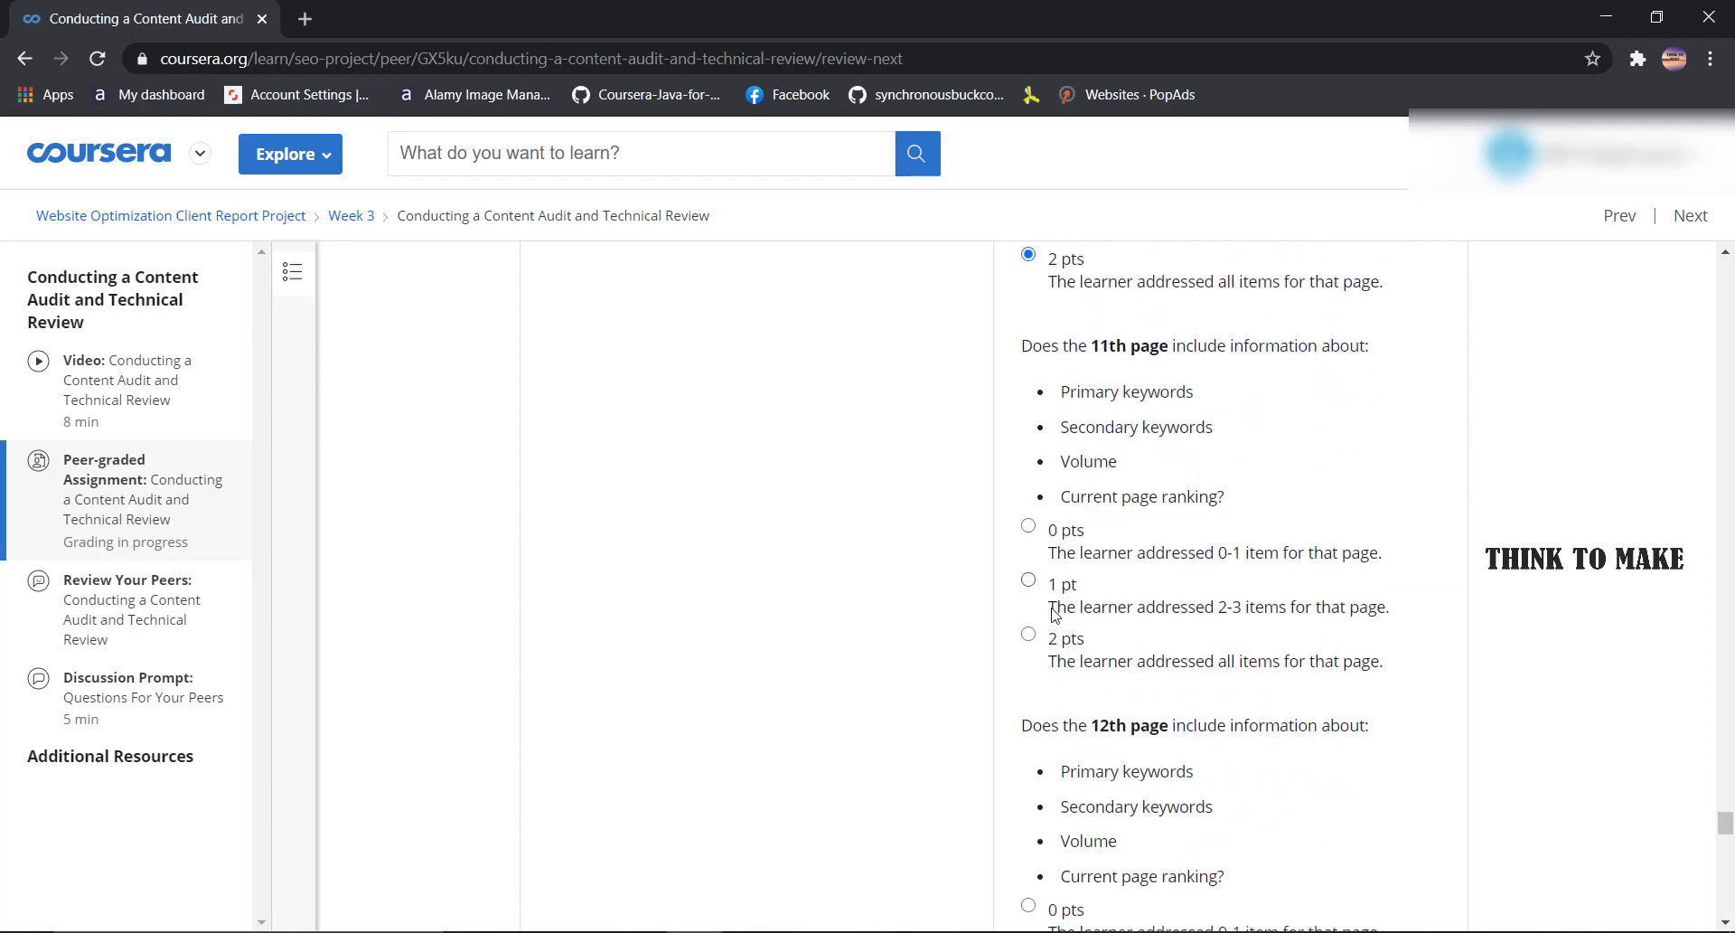
pyautogui.scroll(-6, 1053, 636)
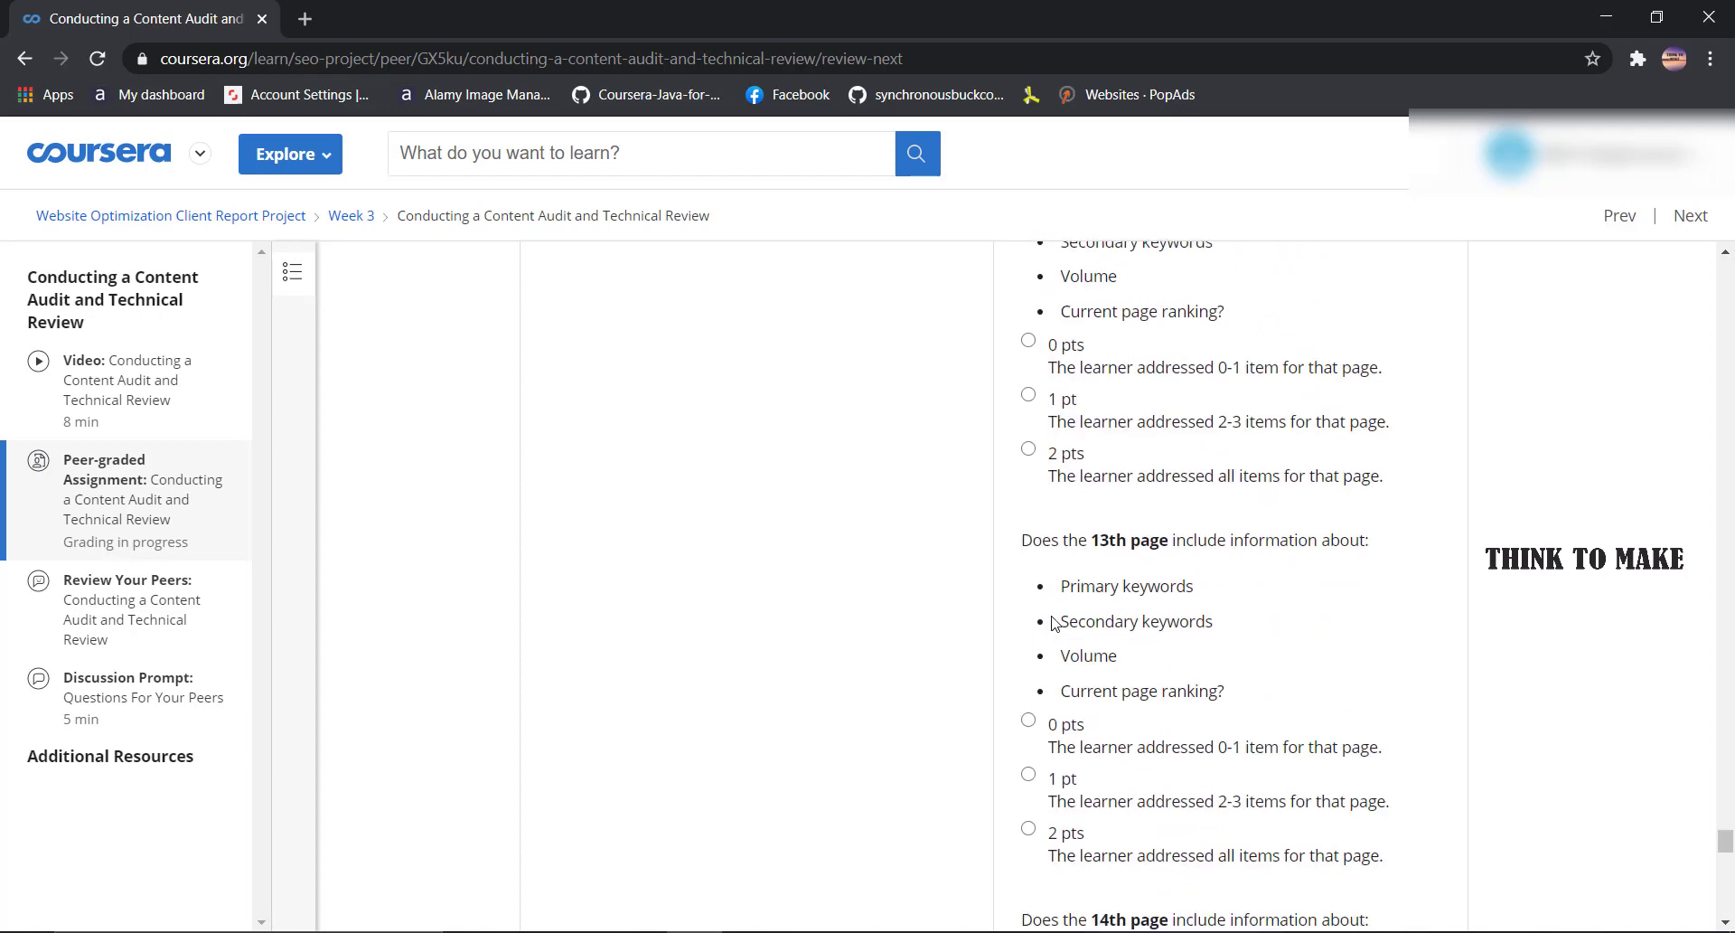
pyautogui.click(1056, 841)
# - Award 2 pts each for the 14th and 15th keyword map pages and enter "good" as the additional thoughts
pyautogui.scroll(-7, 1063, 768)
pyautogui.click(1064, 669)
pyautogui.scroll(-2, 1065, 673)
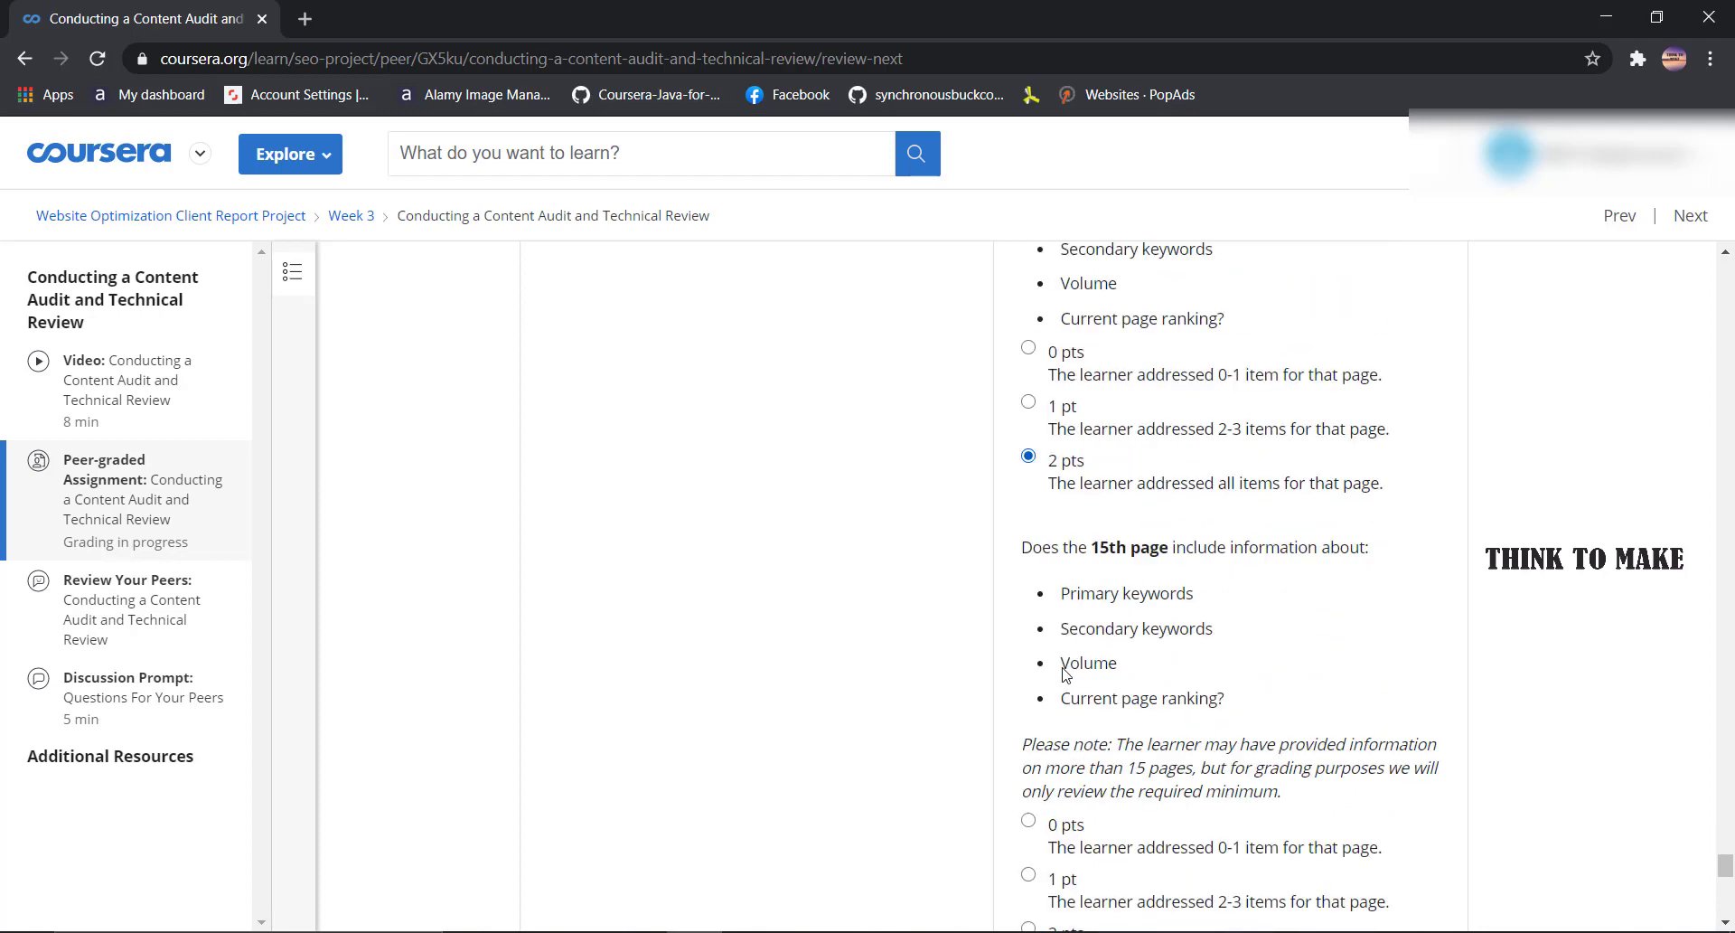
pyautogui.scroll(-4, 1065, 674)
pyautogui.click(1066, 756)
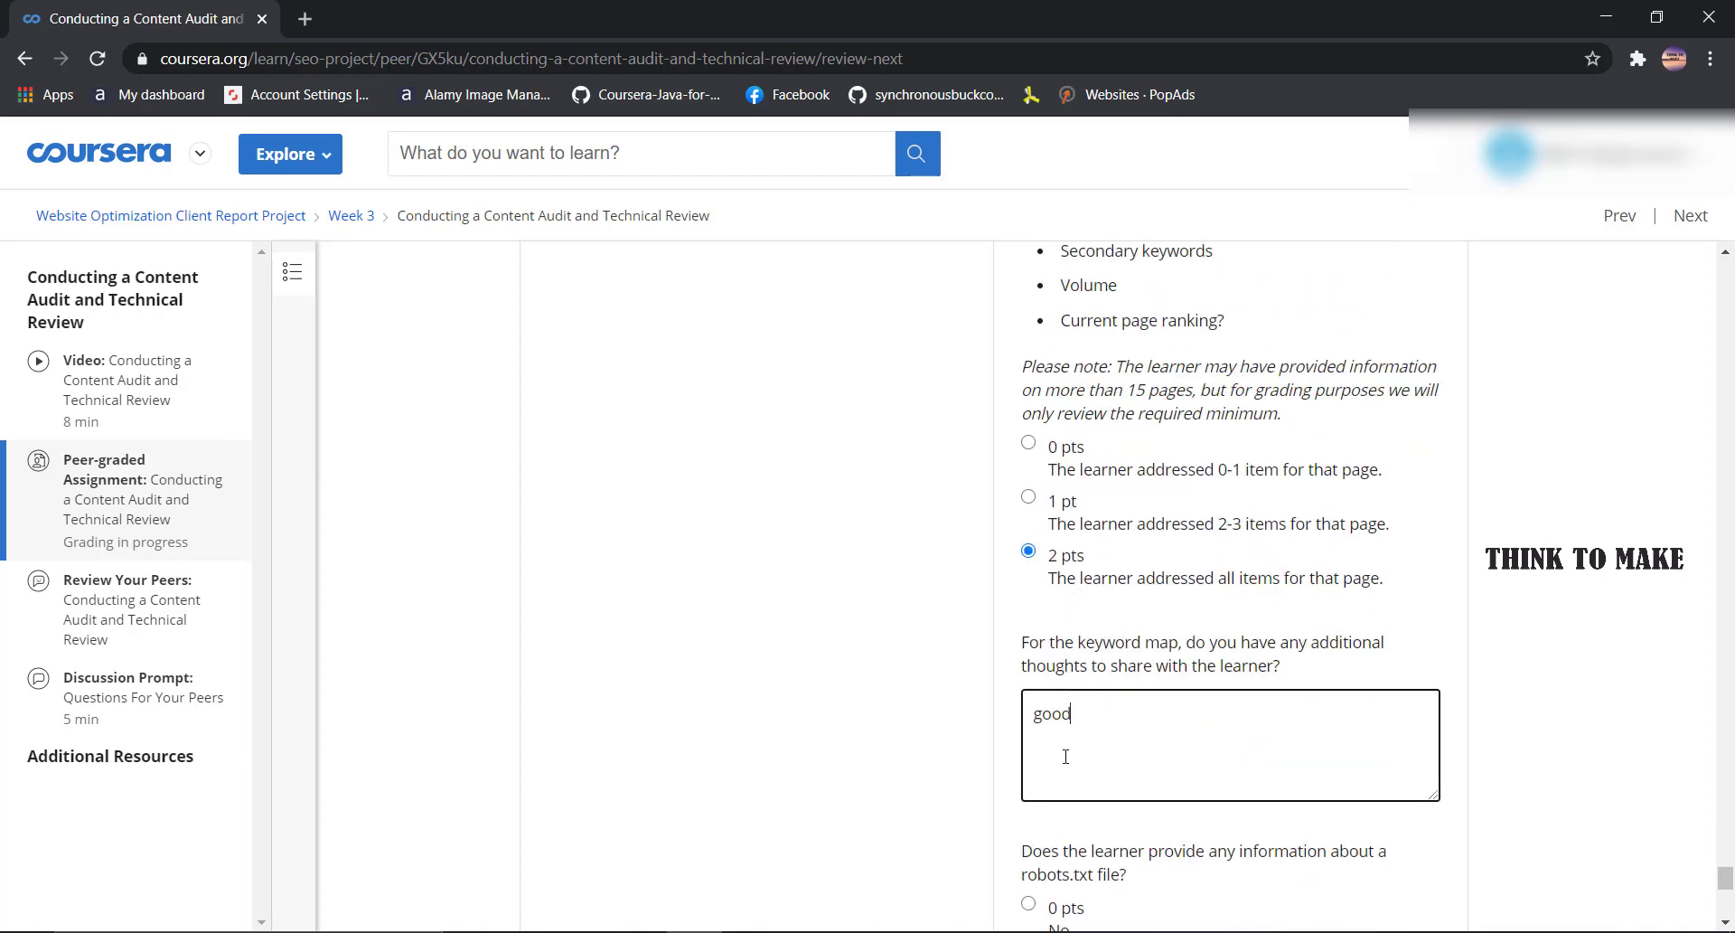
# - Award 1 pt each for the robots.txt information and the error page review, and submit the content audit peer review
pyautogui.scroll(-4, 1066, 757)
pyautogui.click(1063, 656)
pyautogui.click(1064, 817)
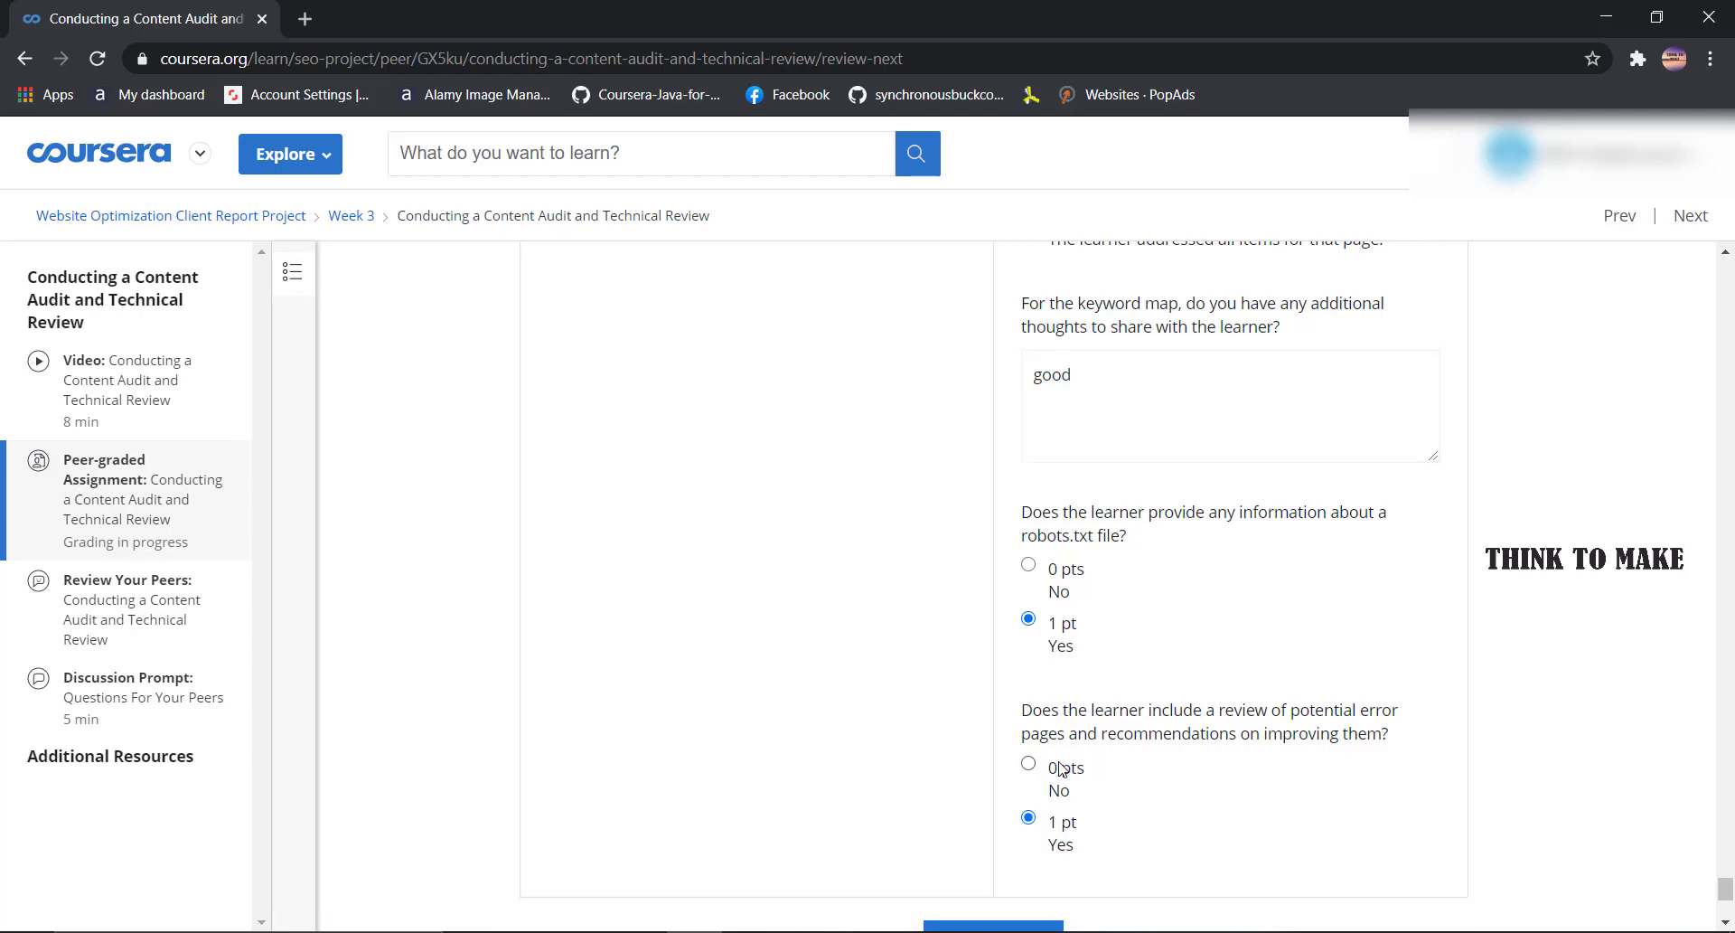
pyautogui.scroll(-3, 1063, 769)
pyautogui.click(1028, 720)
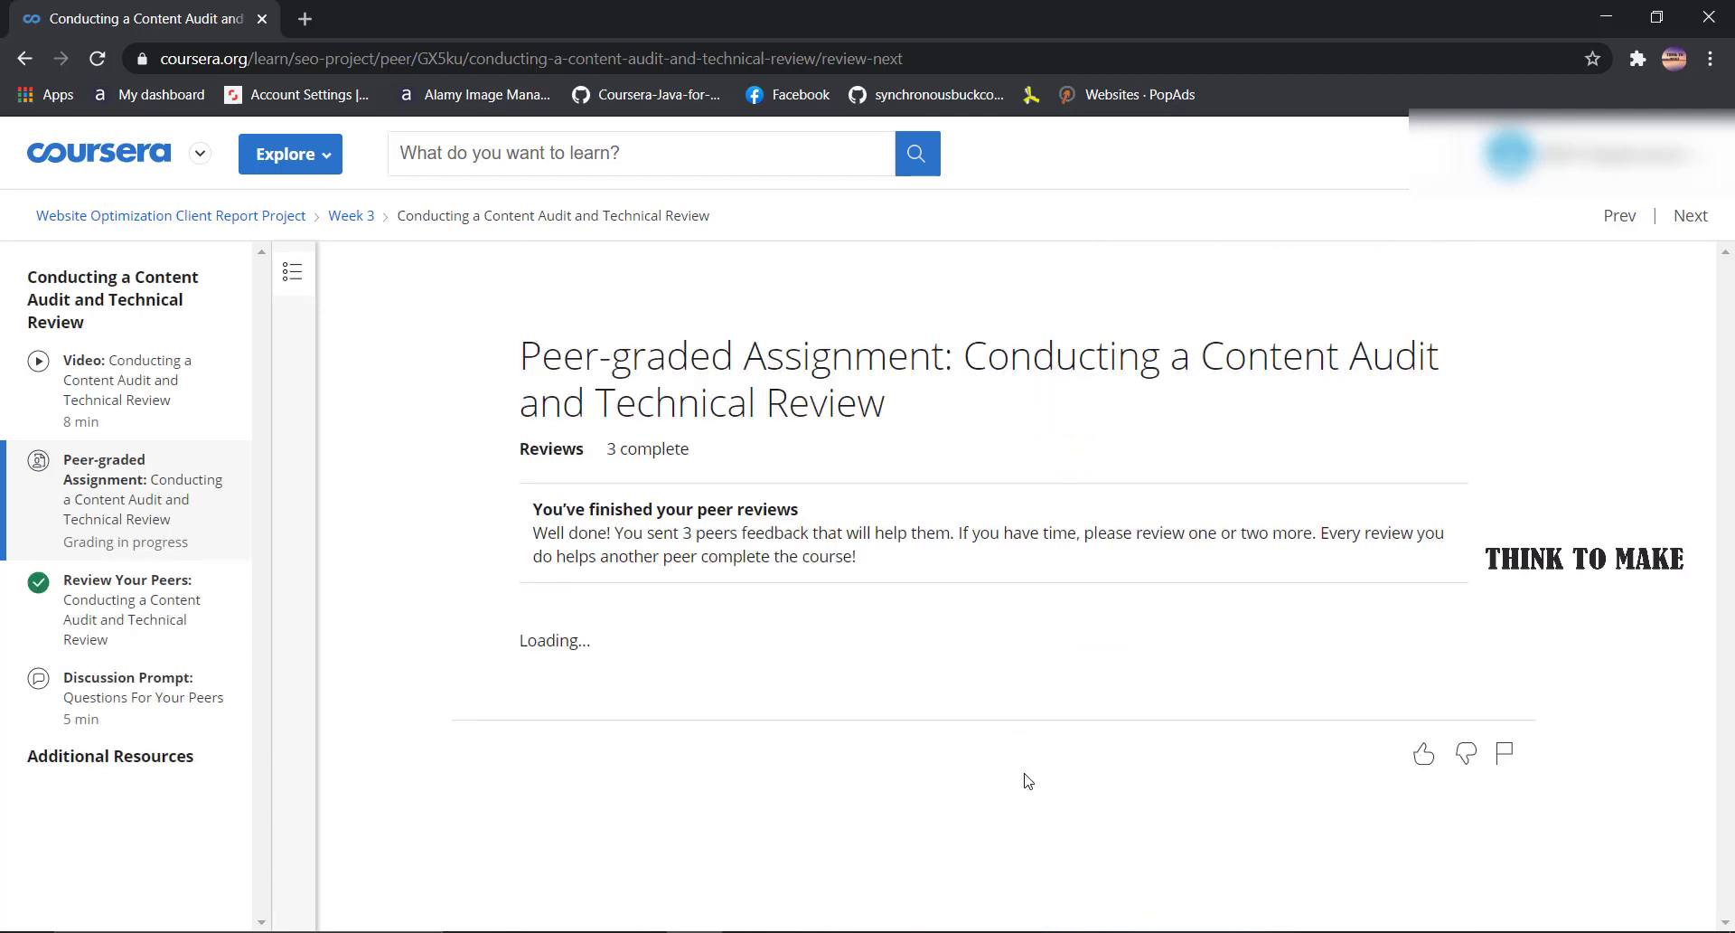
# - Open the submission form of the Week 4 peer-graded assignment, Presenting Your Findings
pyautogui.click(205, 219)
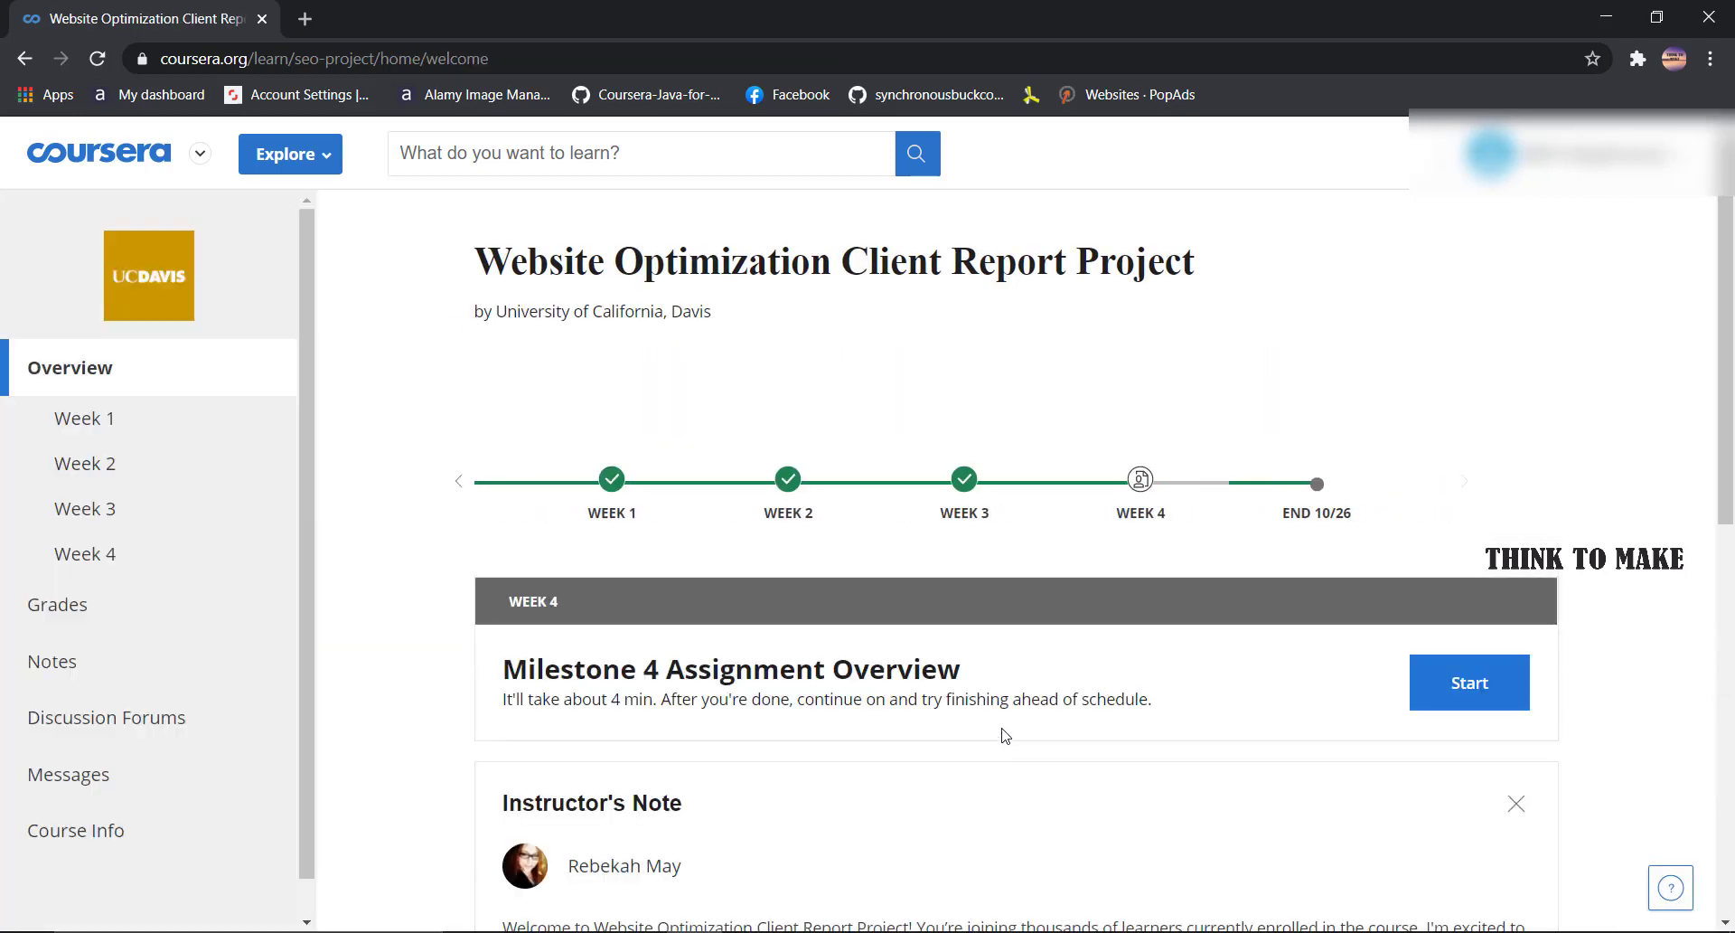
pyautogui.scroll(-10, 1003, 655)
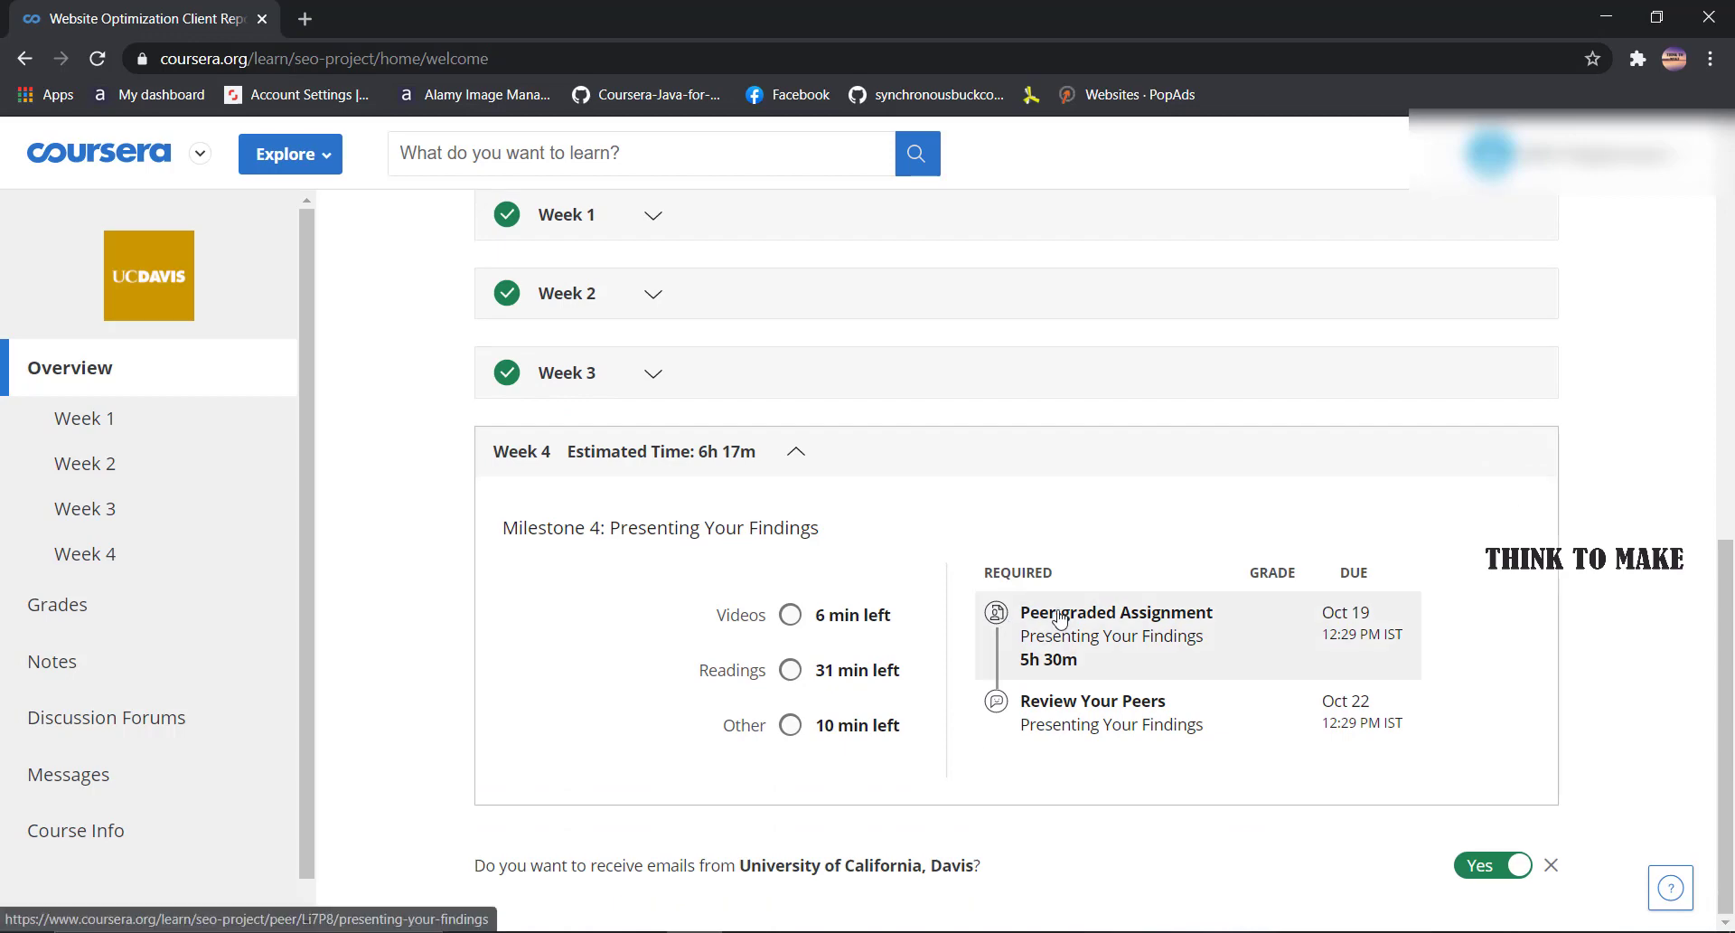
pyautogui.click(1060, 618)
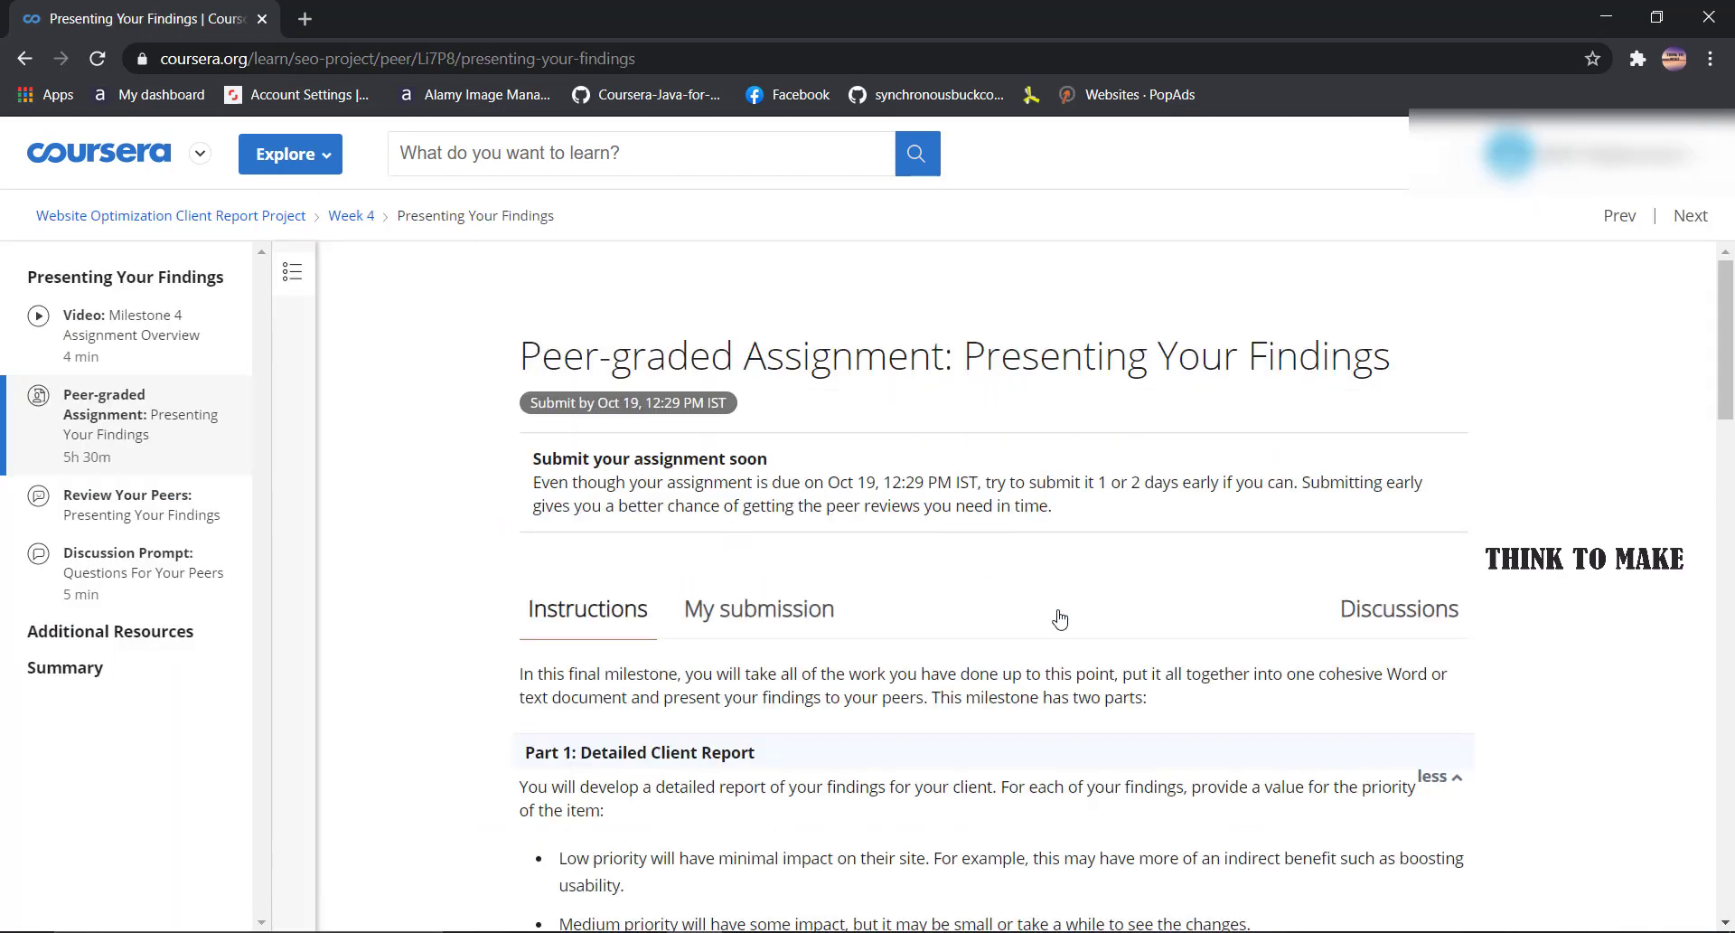
pyautogui.click(761, 614)
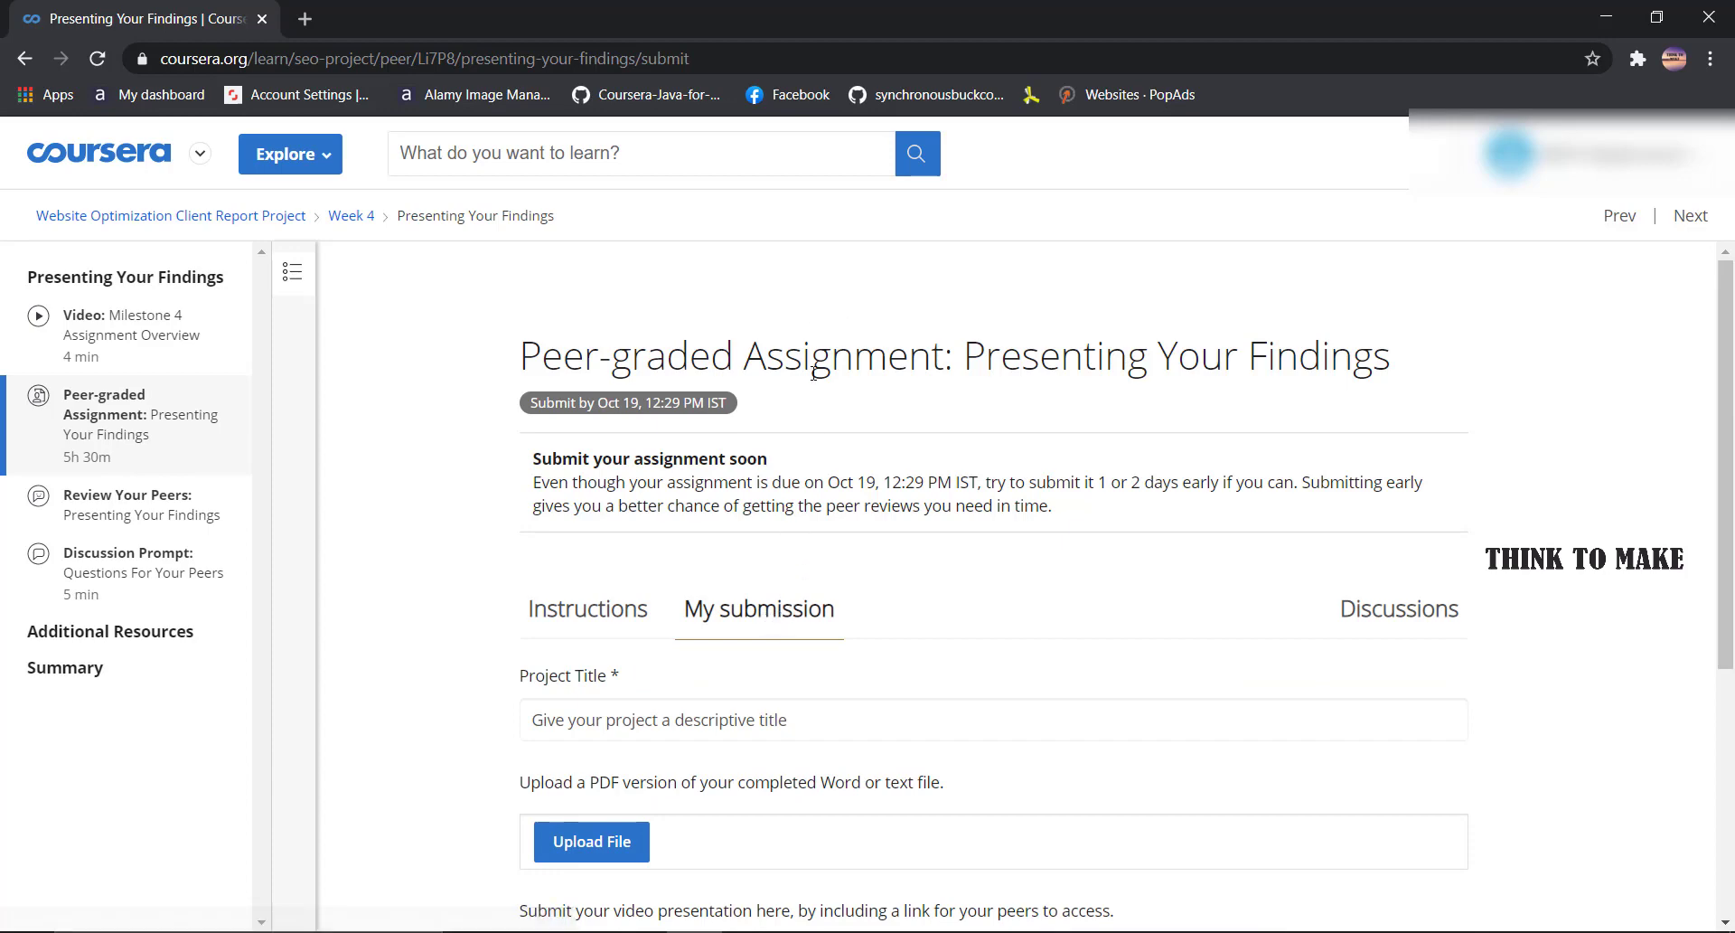
# - Copy "Presenting Your Findings" from the assignment heading and paste it as the project title
pyautogui.moveTo(982, 364); pyautogui.dragTo(1385, 356)
pyautogui.hotkey('ctrl', 'c')
pyautogui.rightClick(1384, 356)
pyautogui.click(1265, 371)
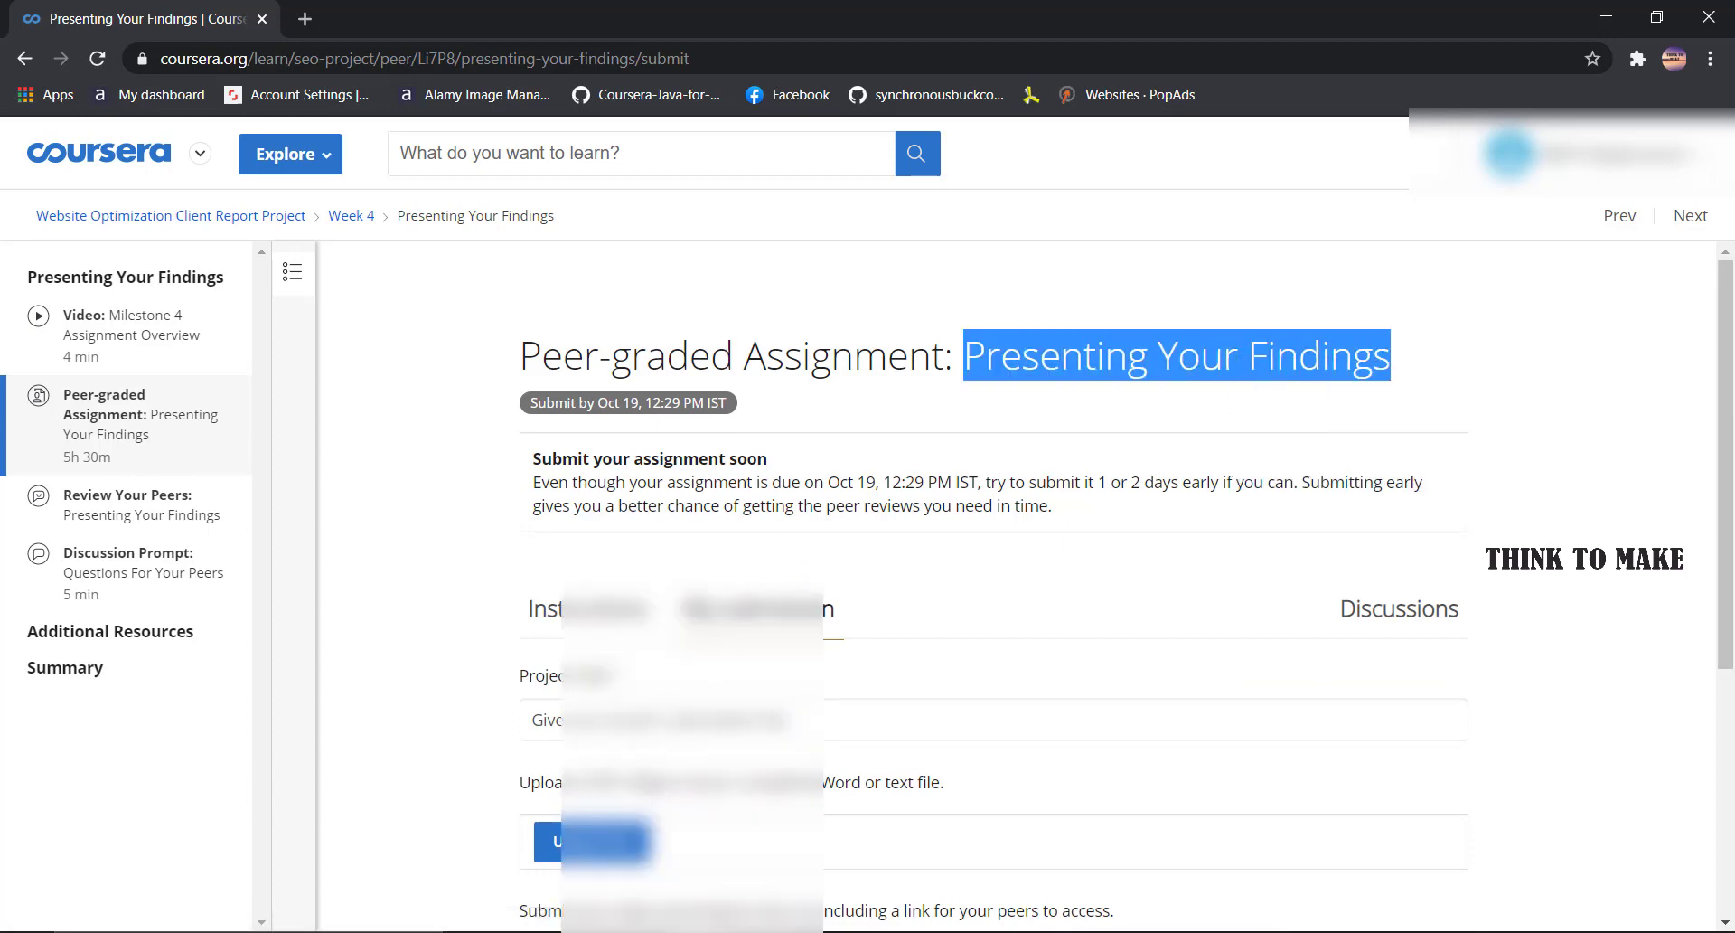
pyautogui.click(633, 720)
pyautogui.rightClick(602, 719)
pyautogui.click(664, 528)
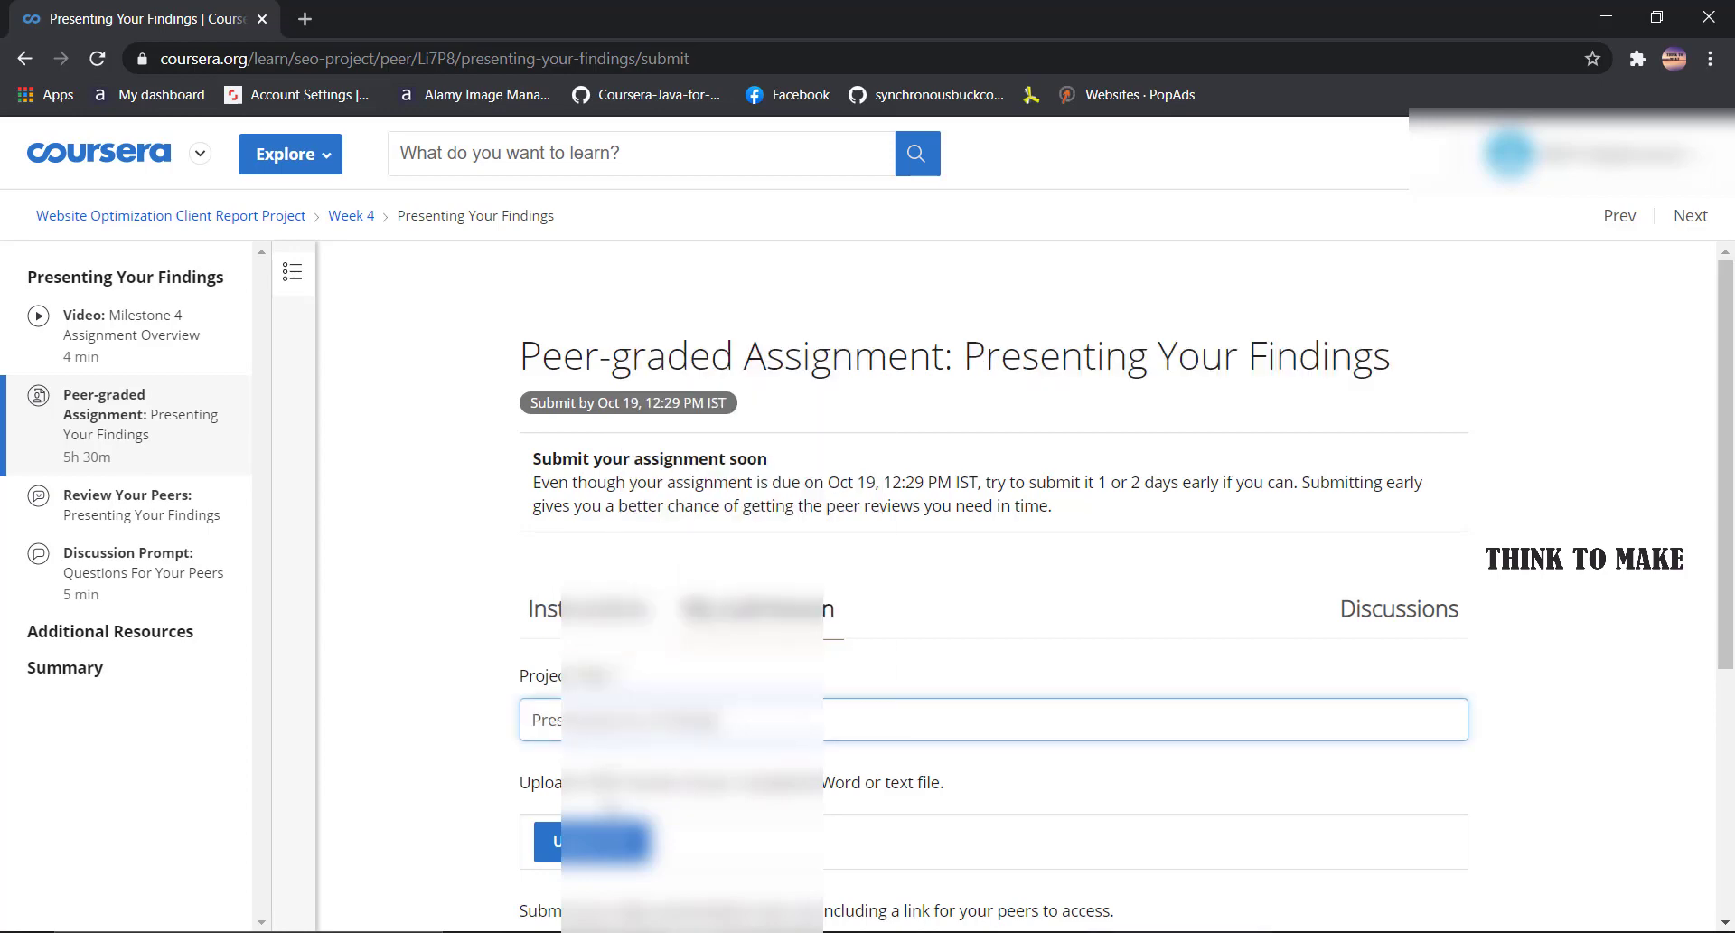
# - Upload the week 4 Assignment Website Optimization PDF from the Desktop as the completed report
pyautogui.click(592, 841)
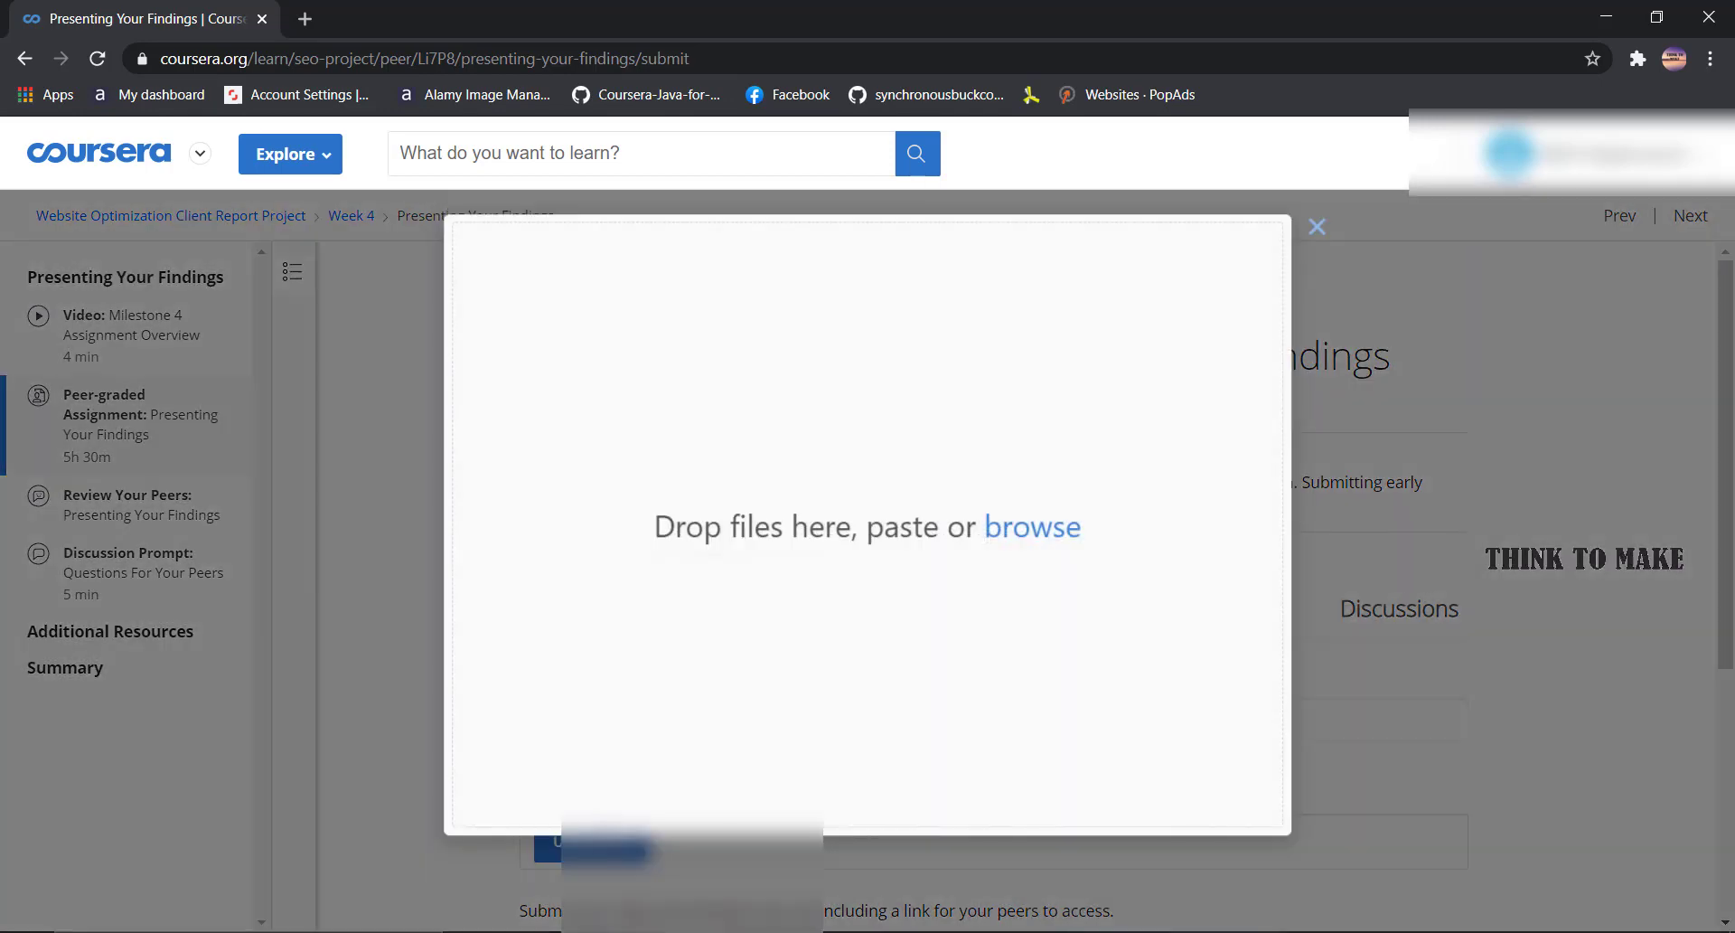
pyautogui.click(1008, 515)
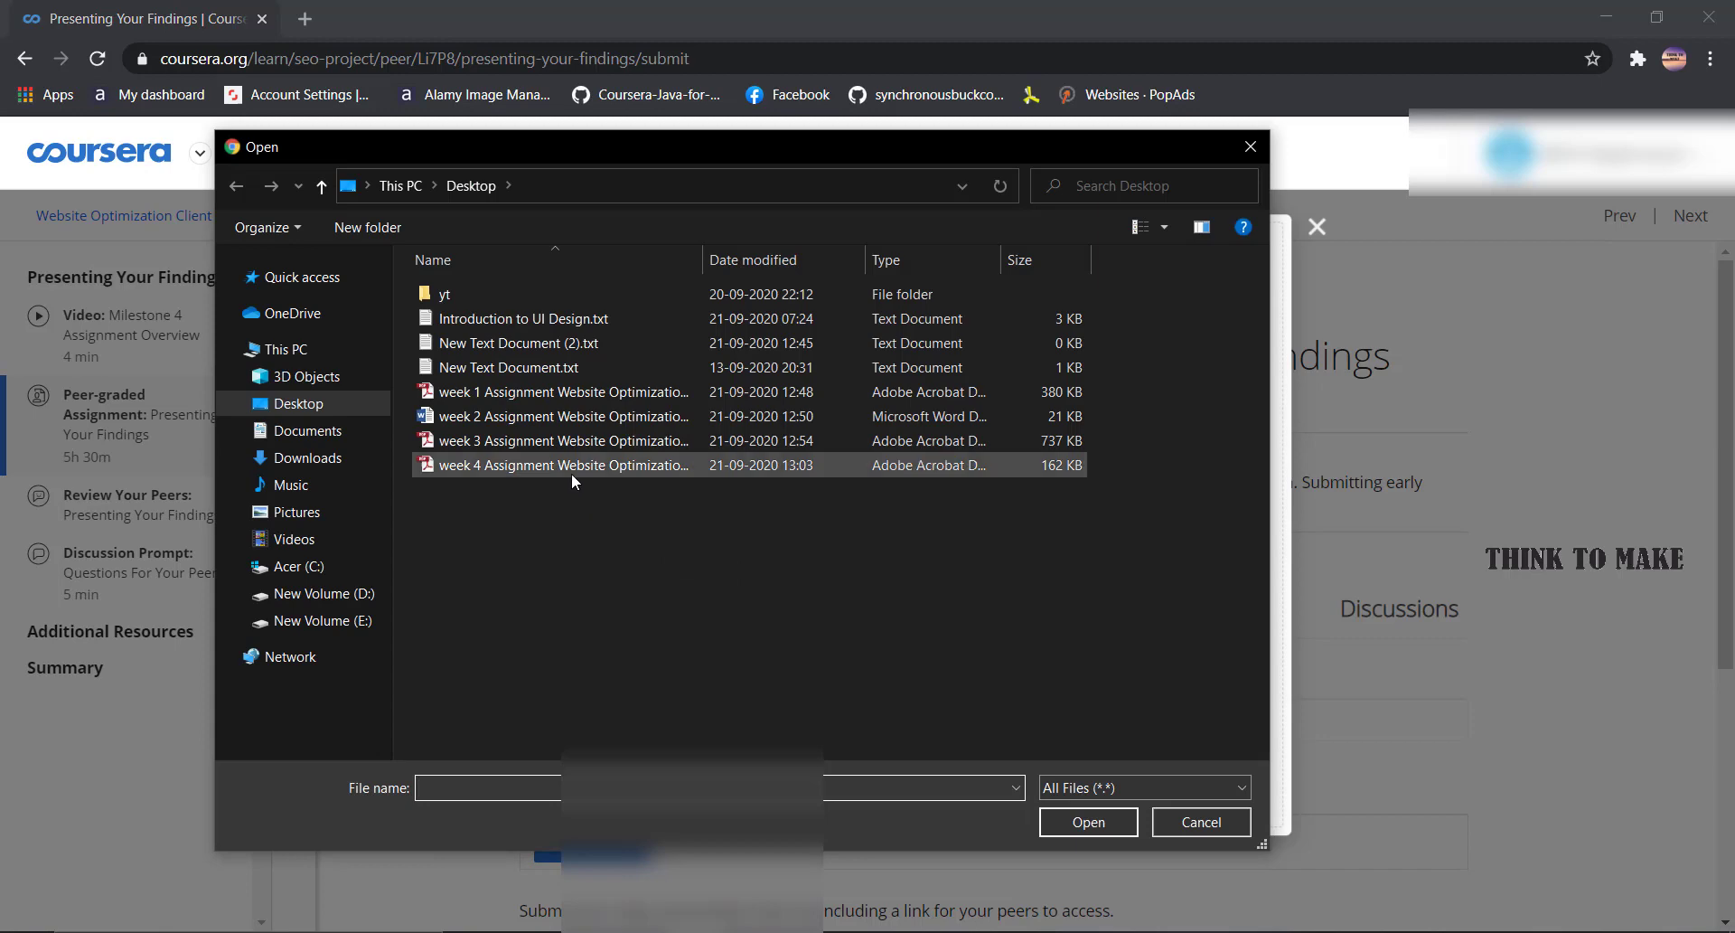
pyautogui.doubleClick(573, 468)
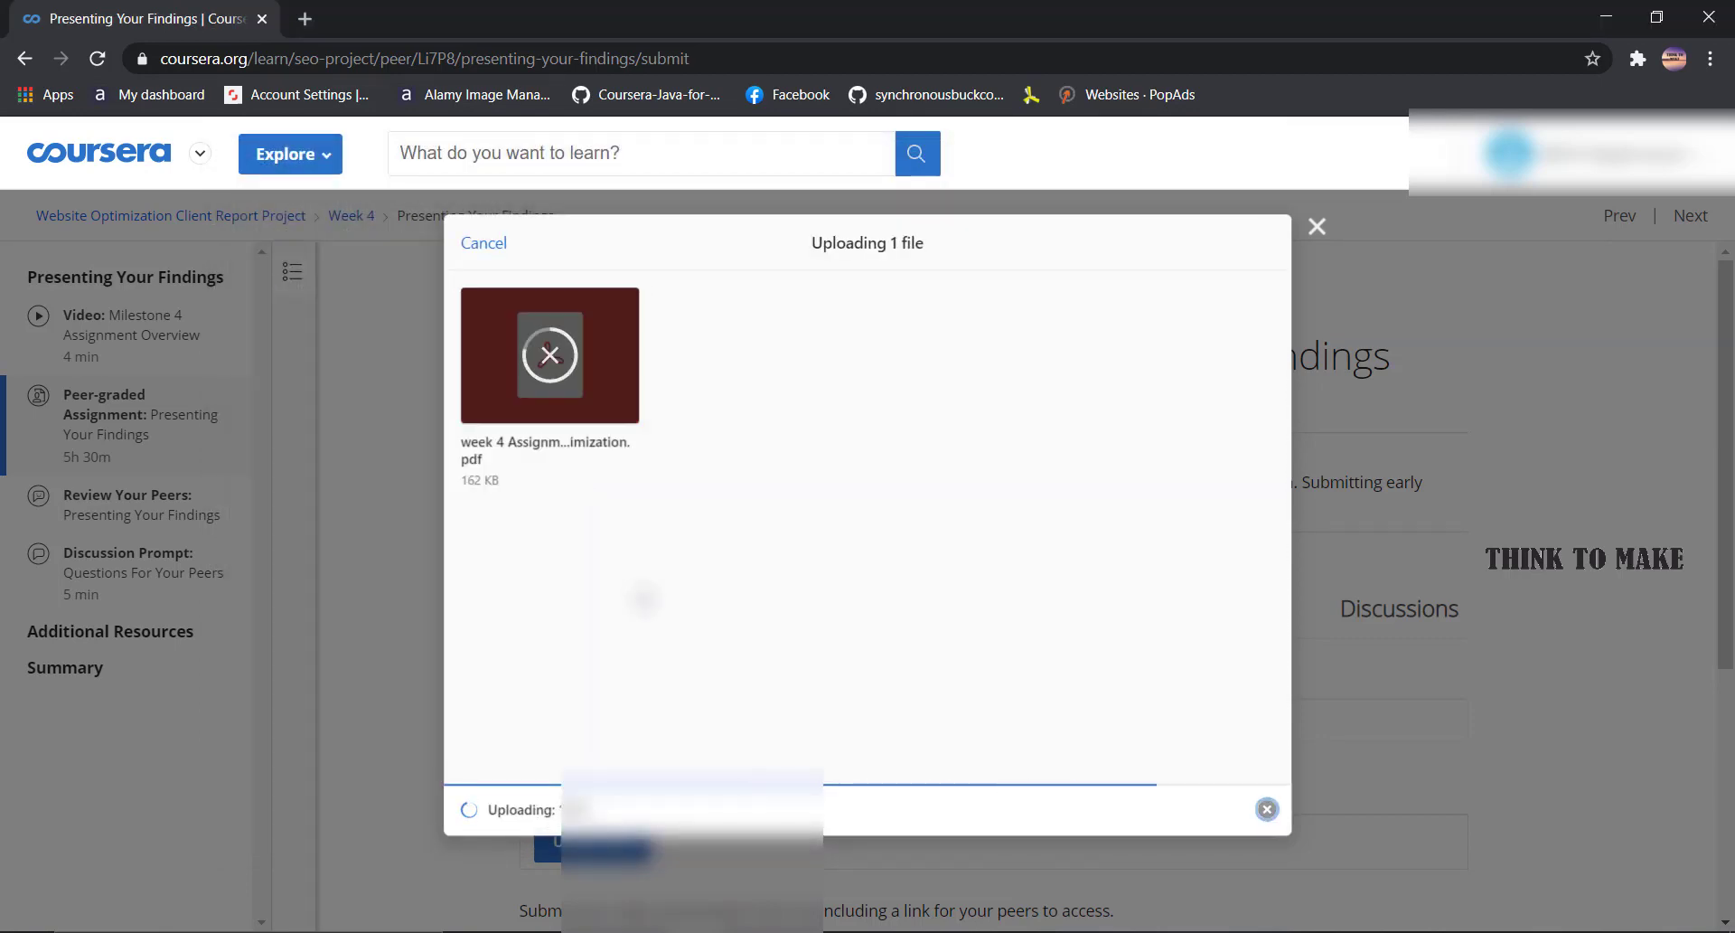
# - Copy the Google Drive link from the Notepad document New Text Document (2).txt and paste it as the video presentation URL in Coursera
pyautogui.scroll(-7, 994, 587)
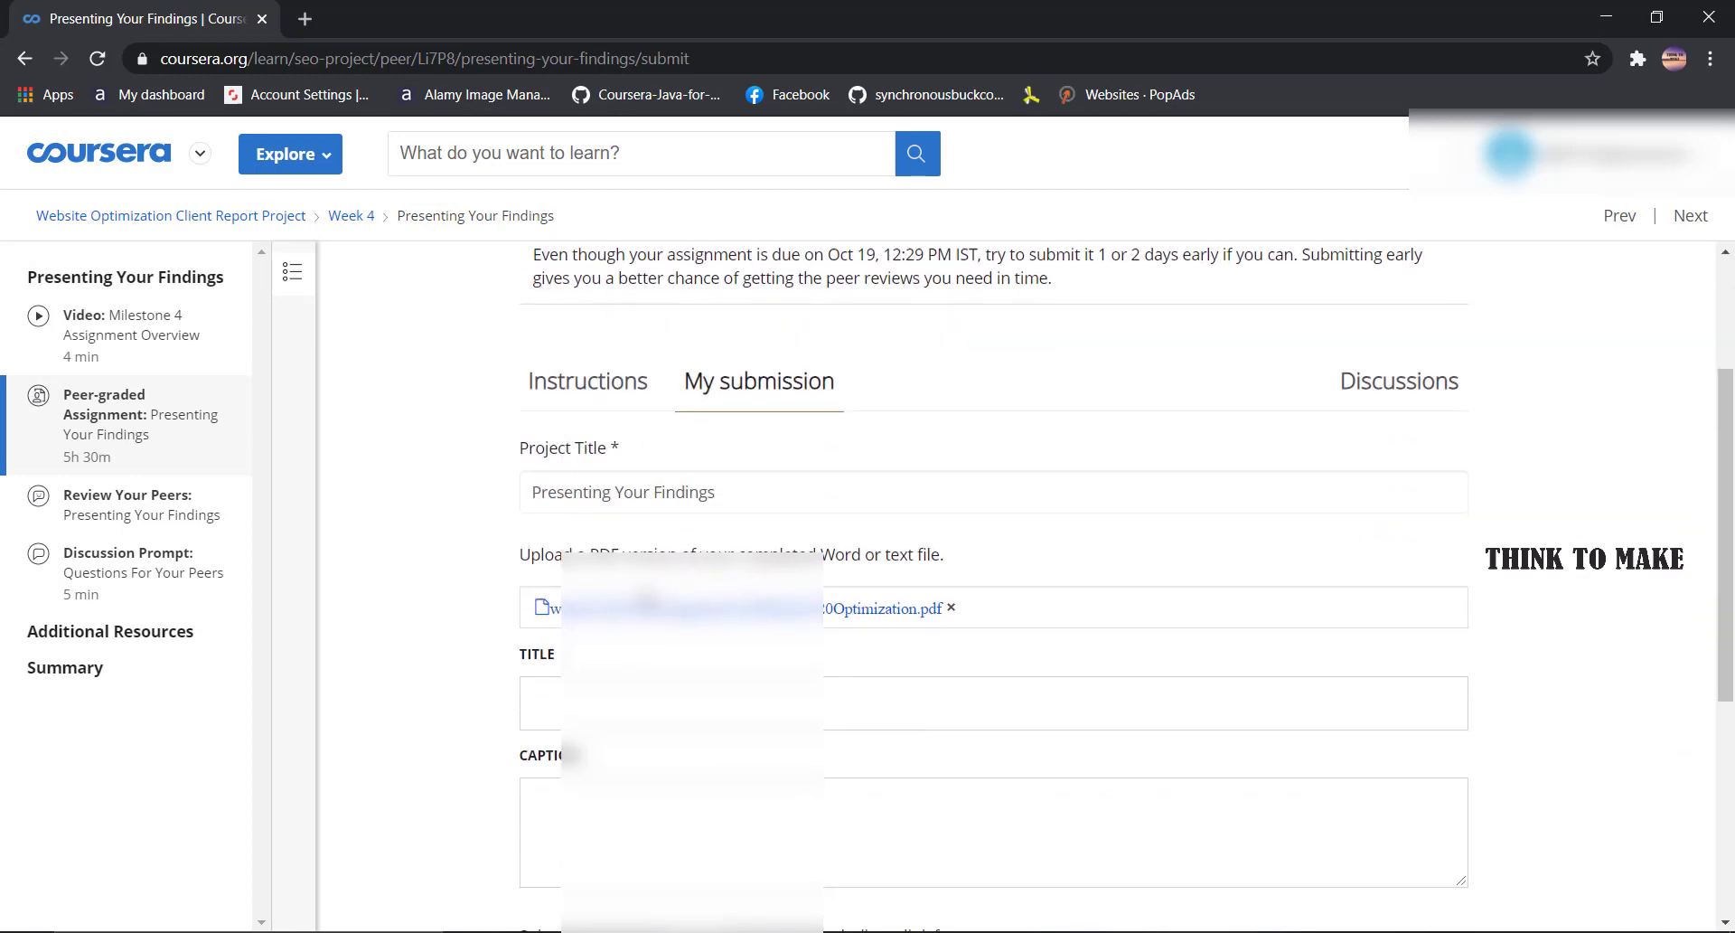
pyautogui.click(696, 551)
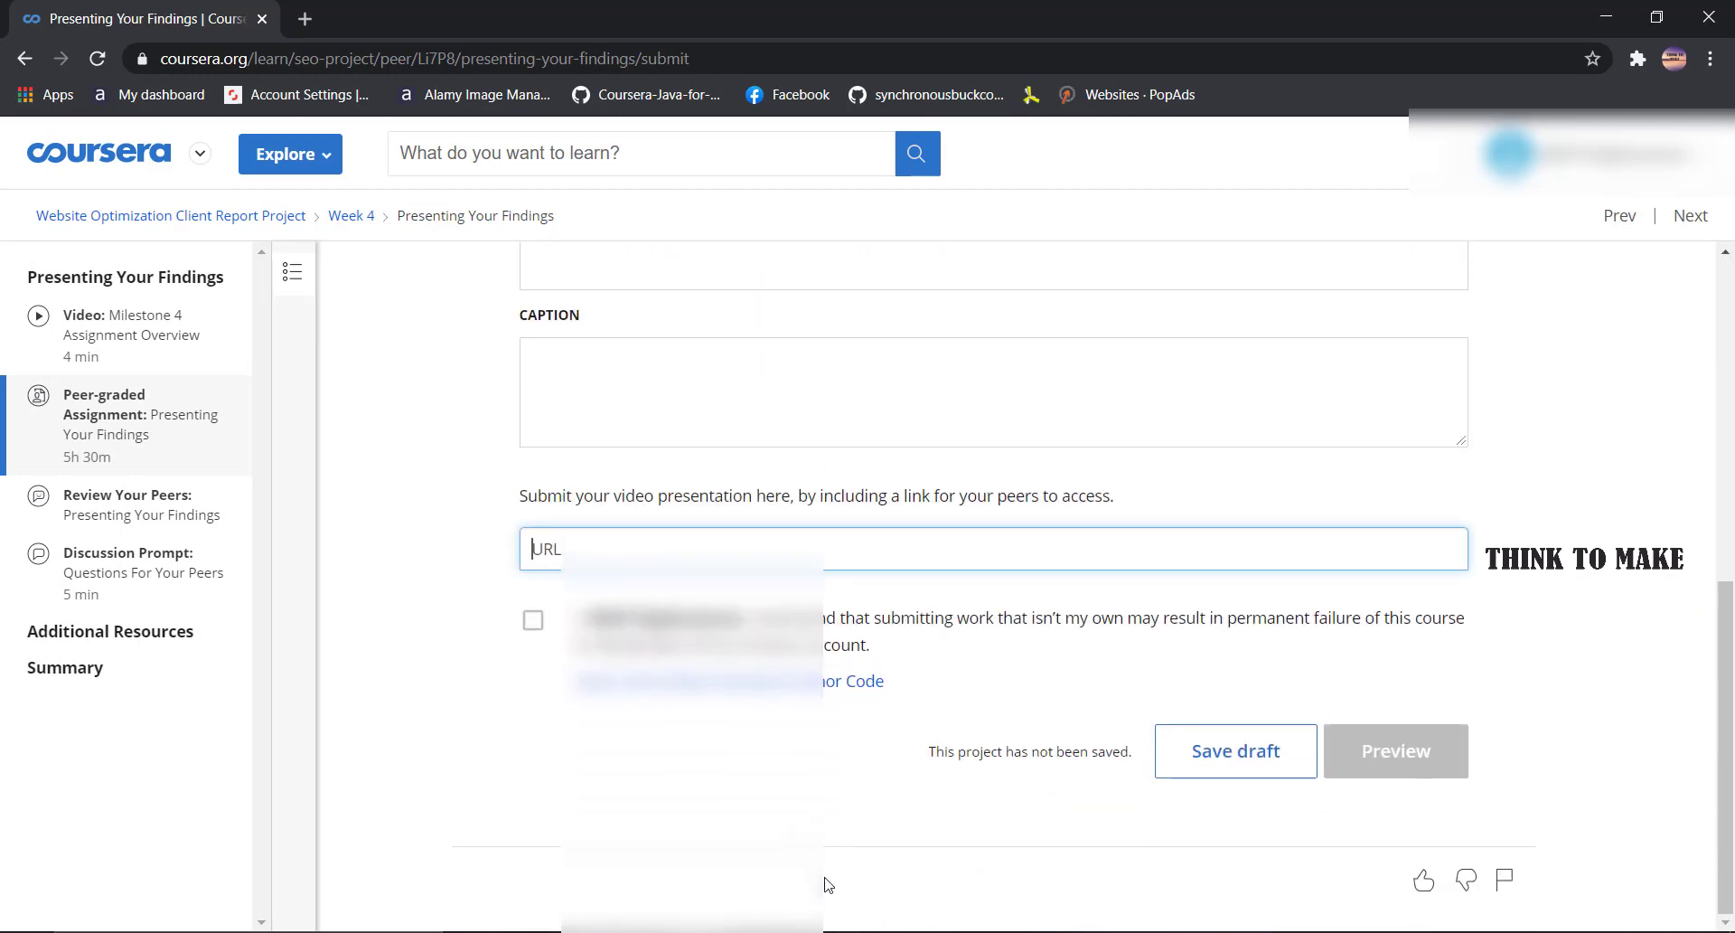
pyautogui.hotkey('alt', 'Tab')
pyautogui.moveTo(952, 162); pyautogui.dragTo(329, 153)
pyautogui.rightClick(348, 154)
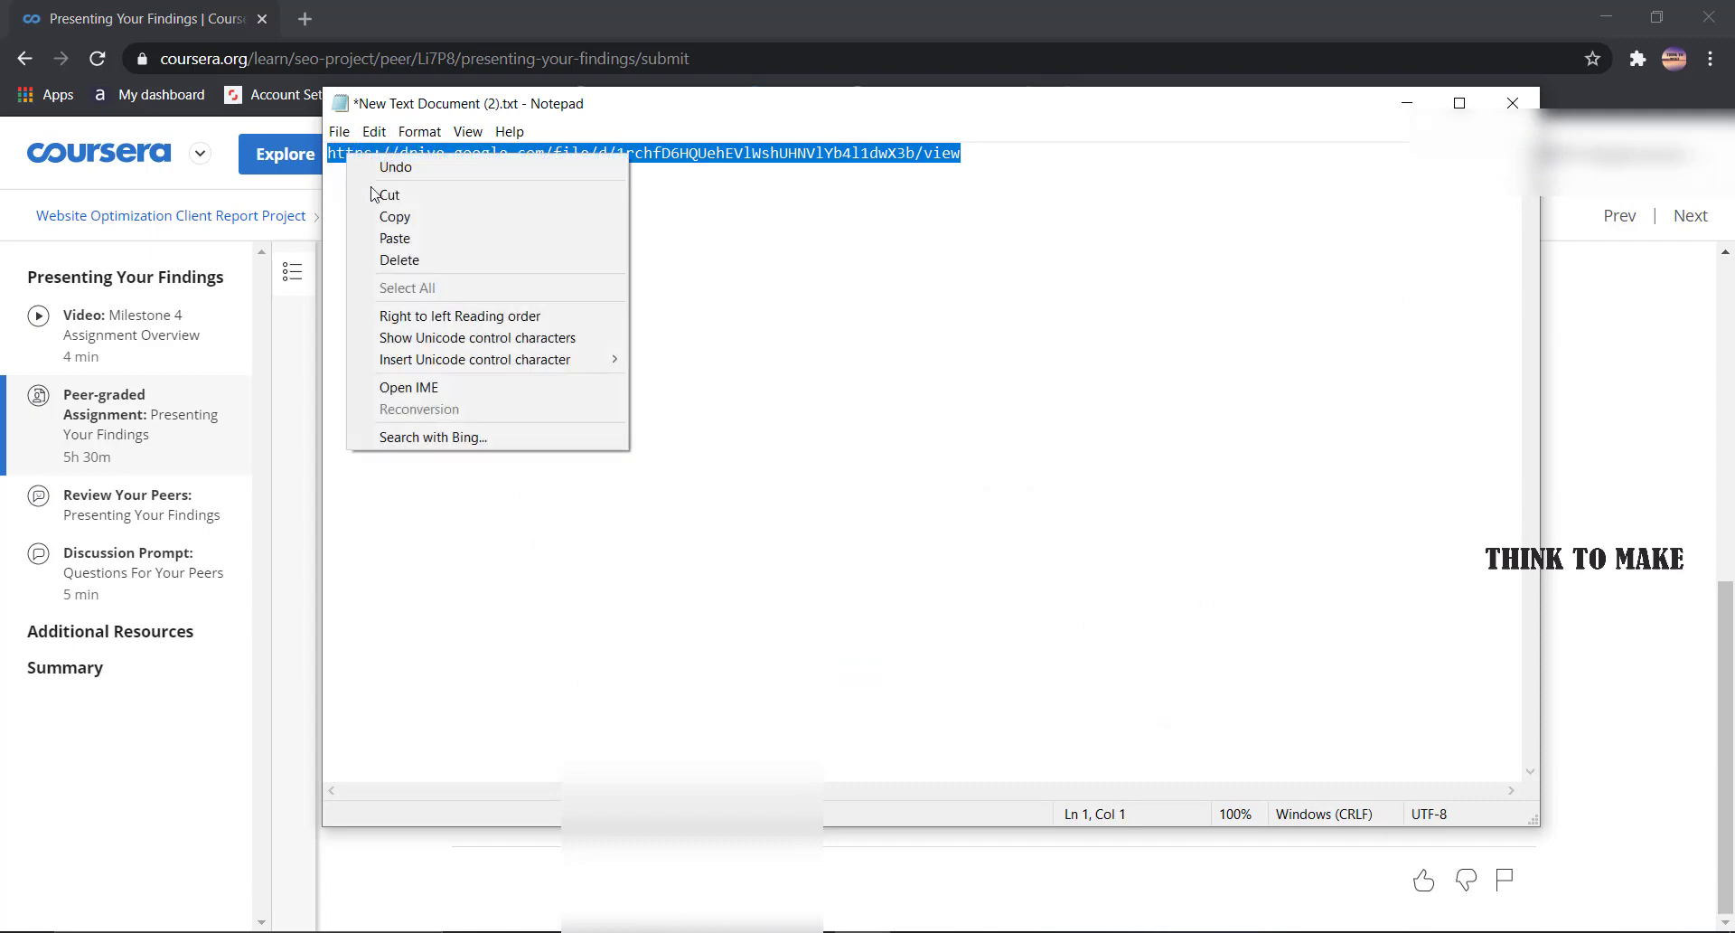
pyautogui.click(389, 217)
pyautogui.hotkey('alt', 'Tab')
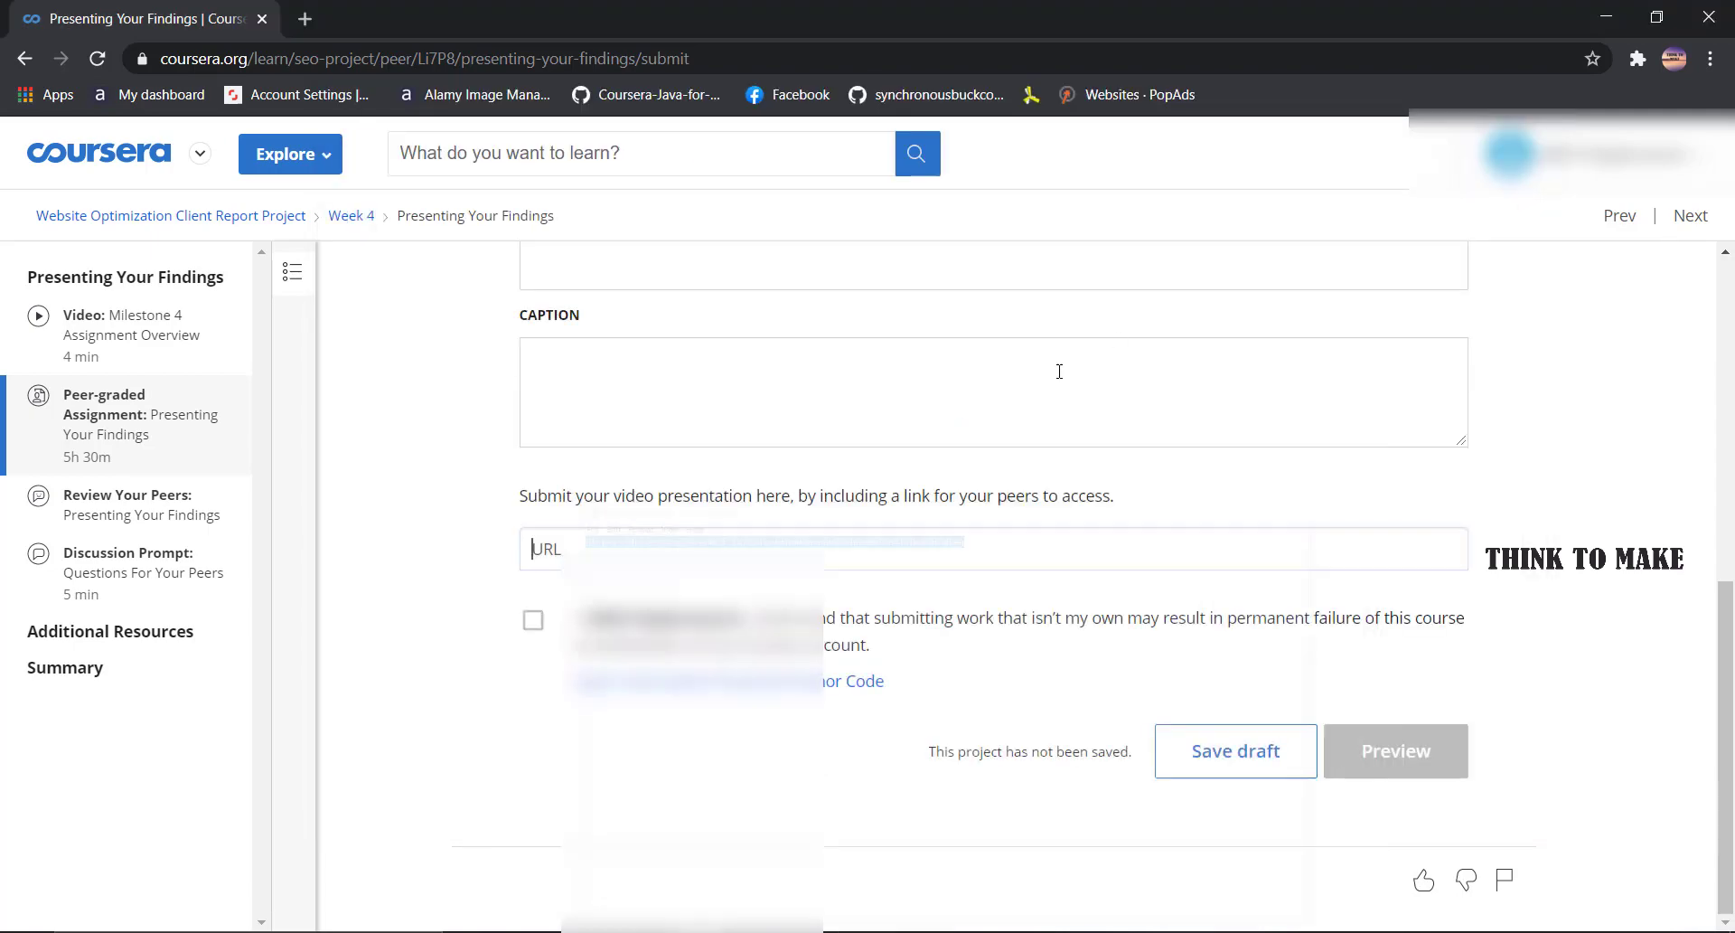
pyautogui.click(679, 531)
pyautogui.rightClick(628, 549)
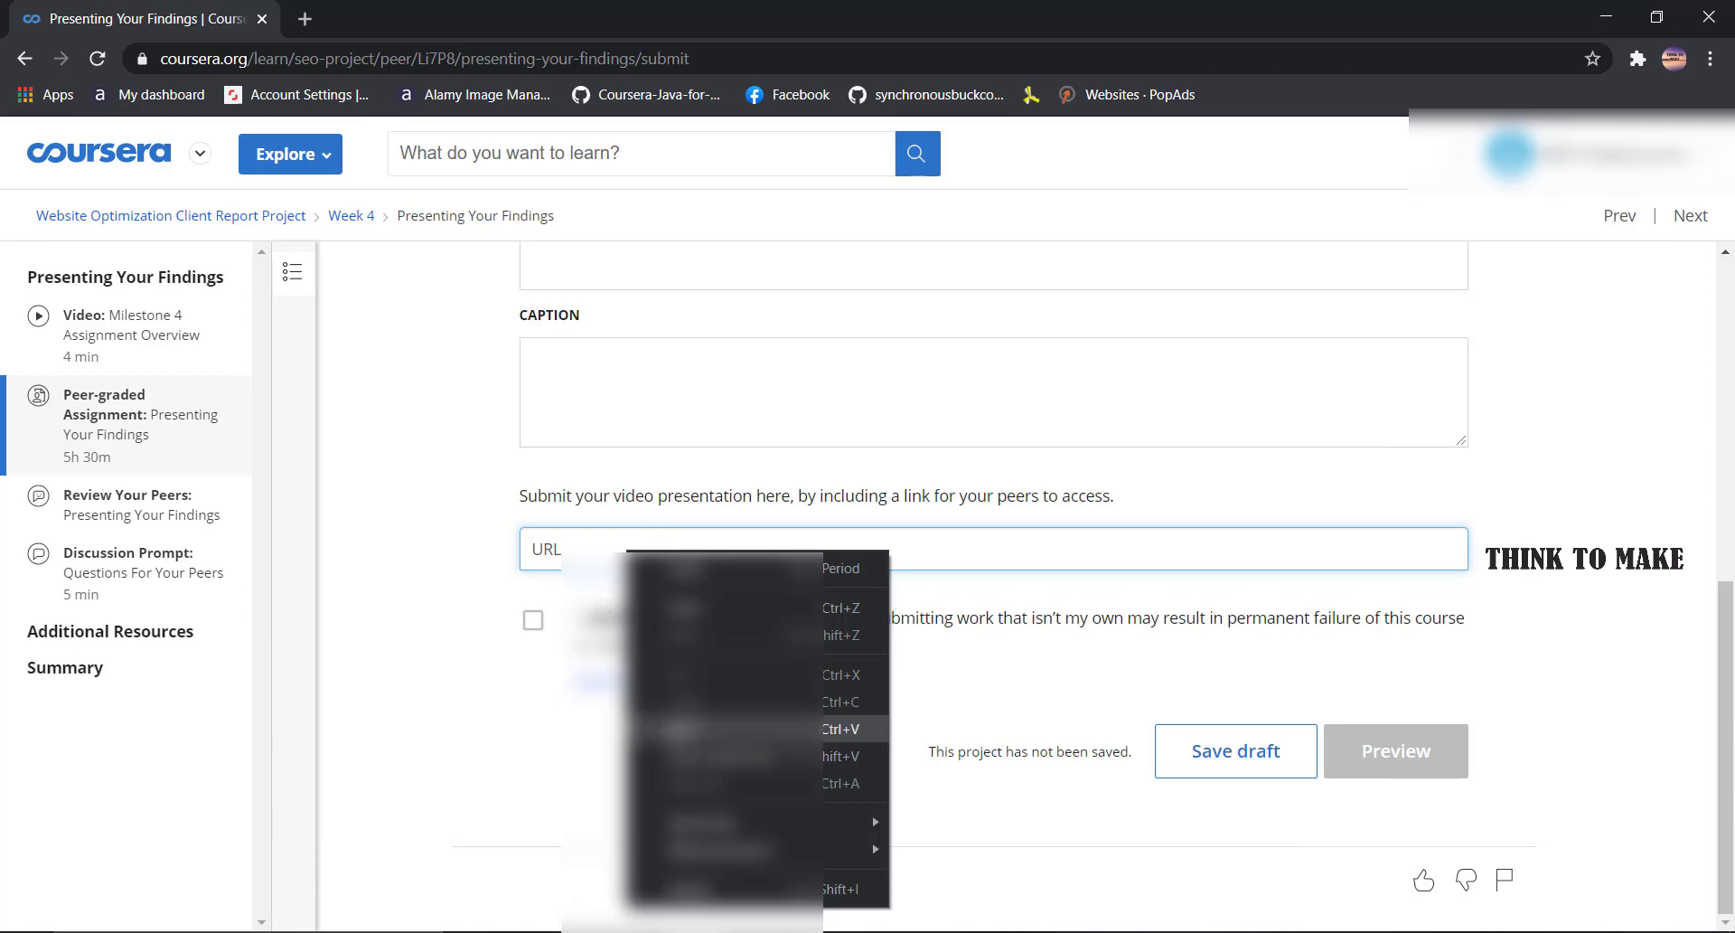
pyautogui.click(673, 720)
# - Accept the own-work honor statement, preview the Presenting Your Findings assignment and submit it
pyautogui.click(534, 730)
pyautogui.click(1377, 858)
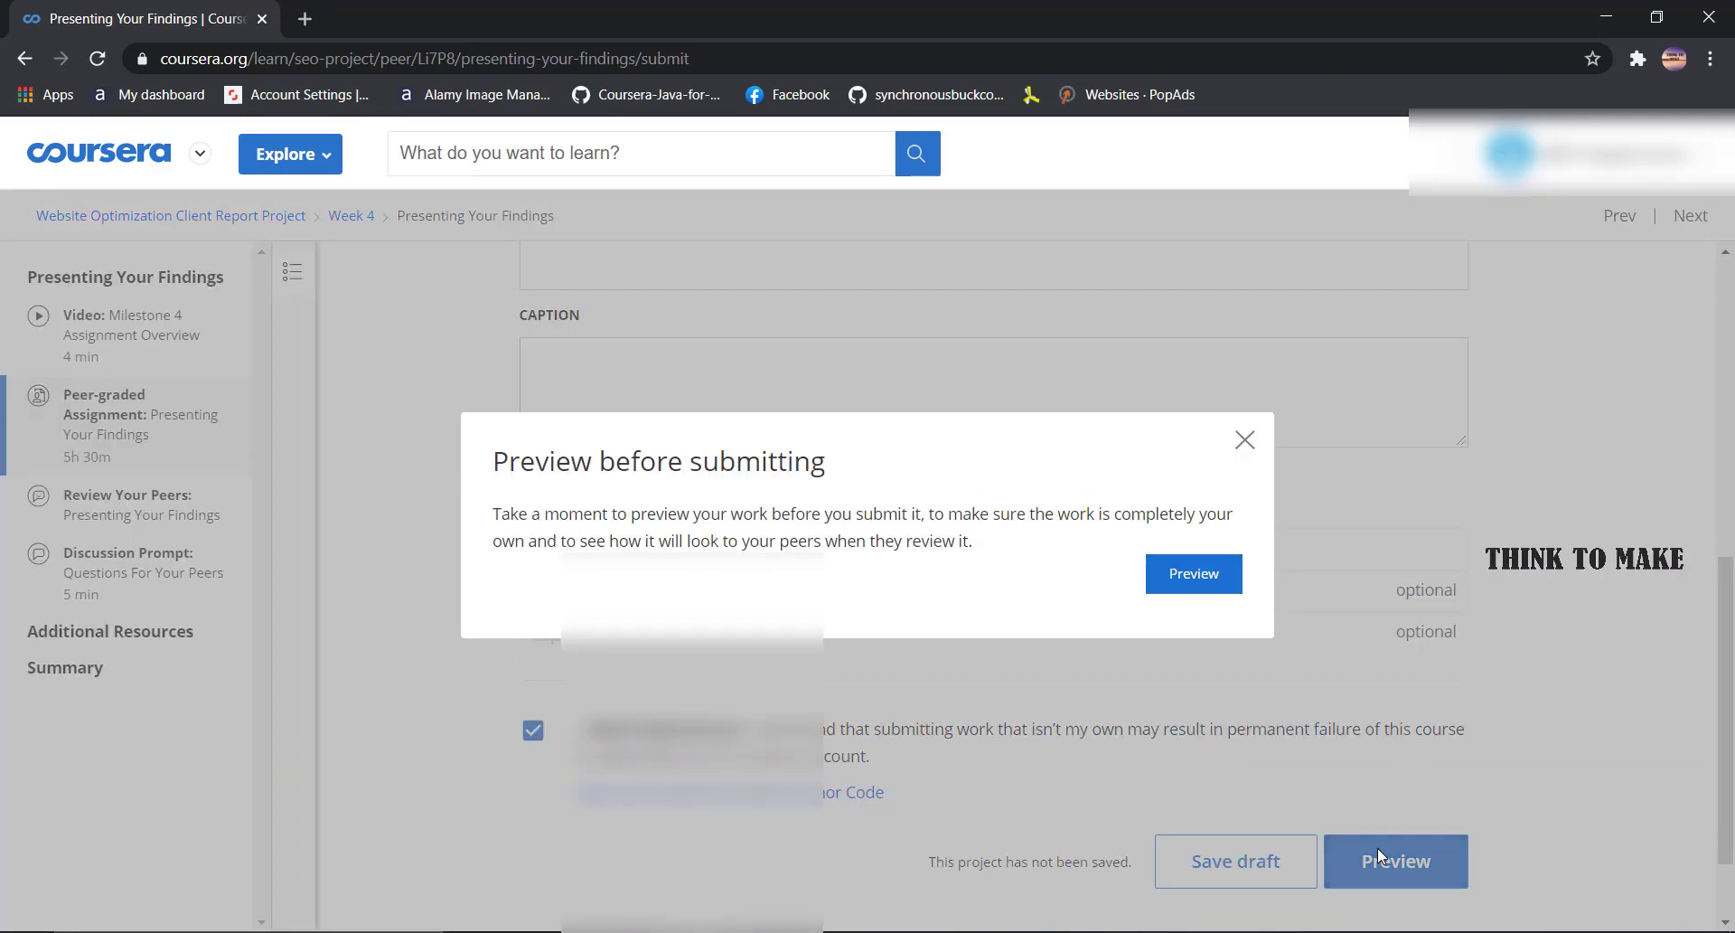
pyautogui.click(1378, 854)
pyautogui.click(1387, 859)
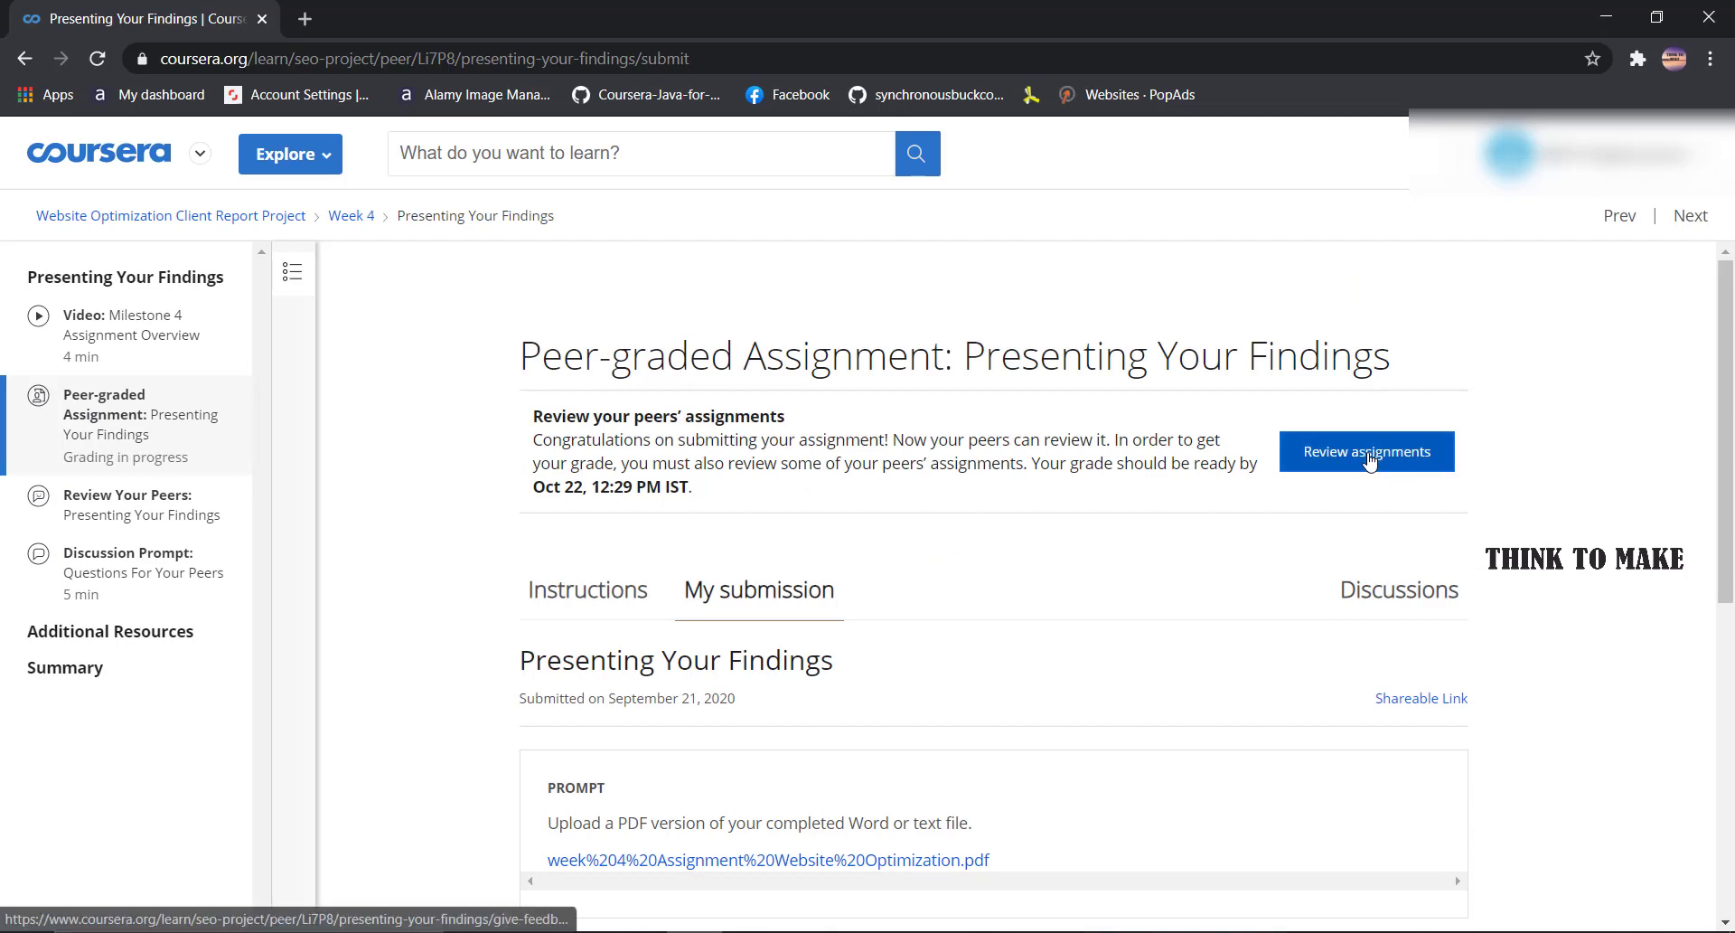
# - Start reviewing peers' Presenting Your Findings assignments and award 1 pt for the submitted PDF report
pyautogui.click(1369, 457)
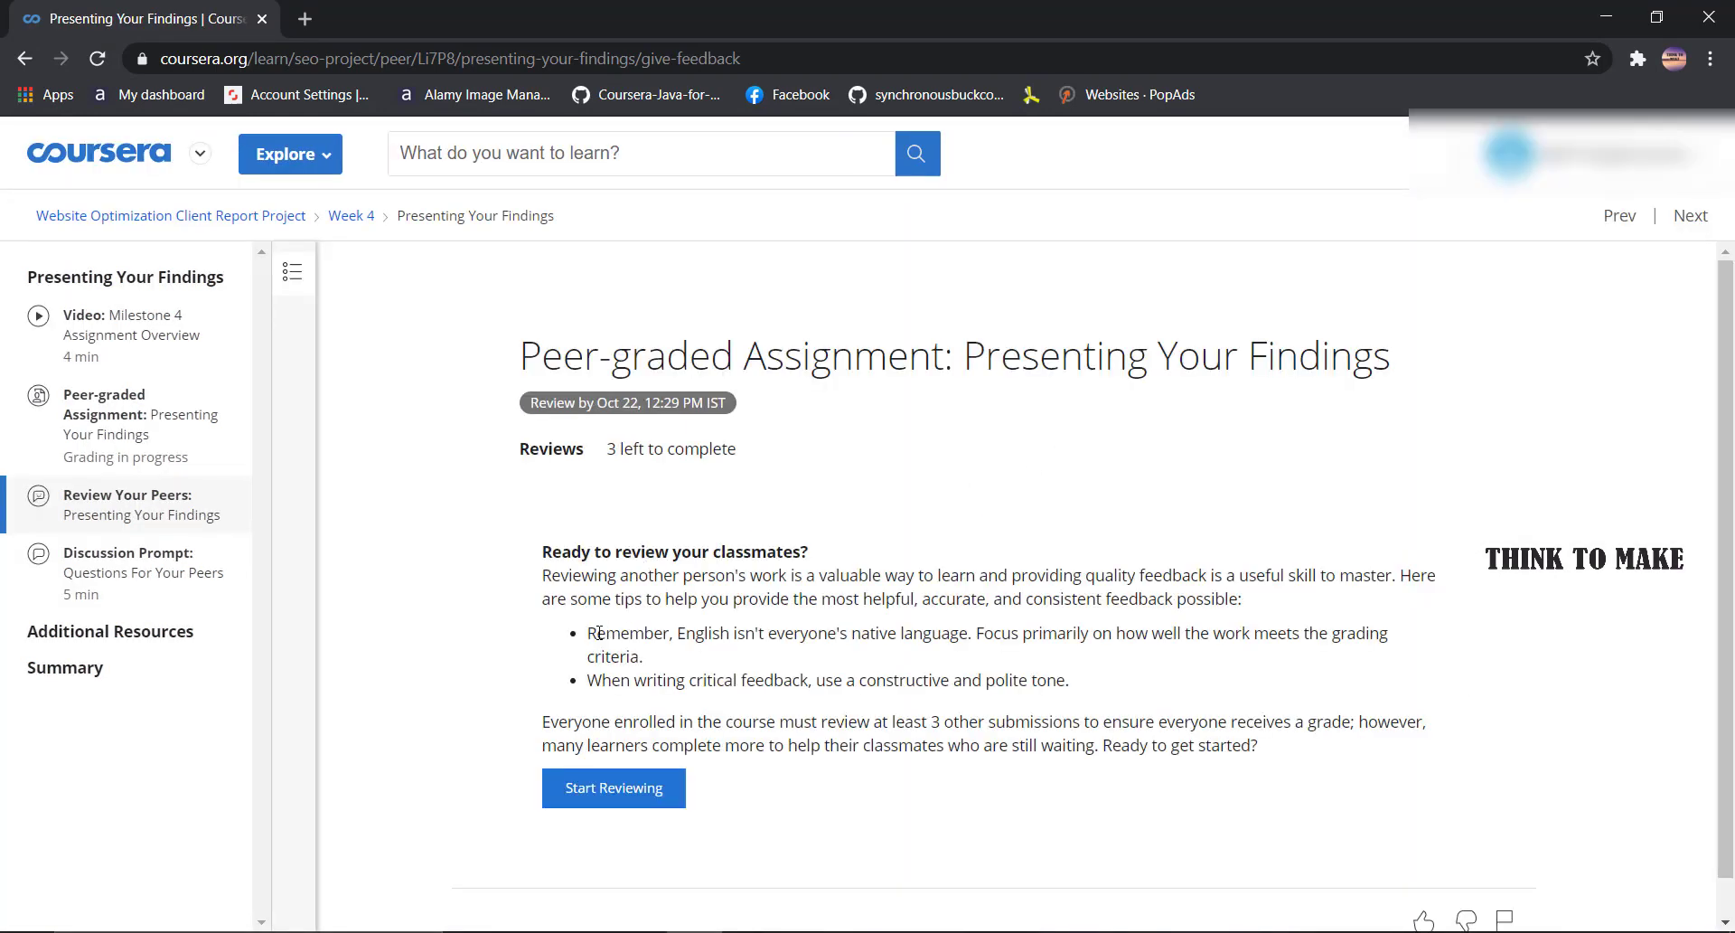
pyautogui.click(650, 786)
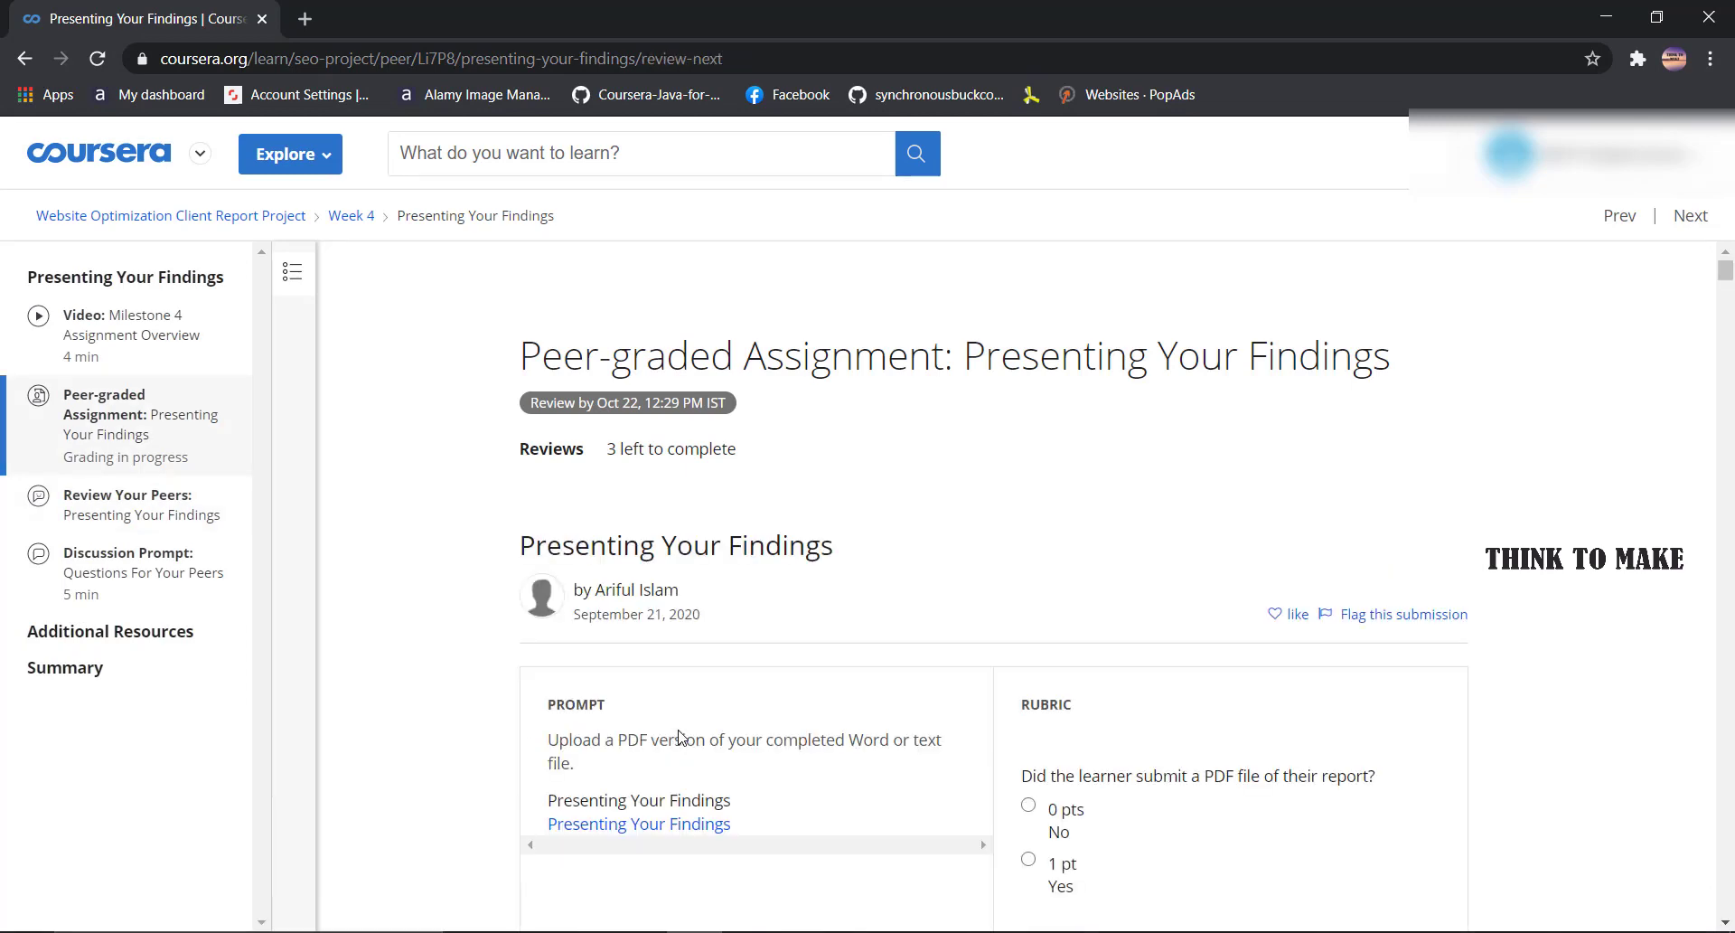
pyautogui.scroll(-3, 705, 737)
pyautogui.click(1065, 636)
# - Award 5 pts each for the targeted user or buyer overview, the competition overview and the technical review issues
pyautogui.scroll(-4, 1074, 628)
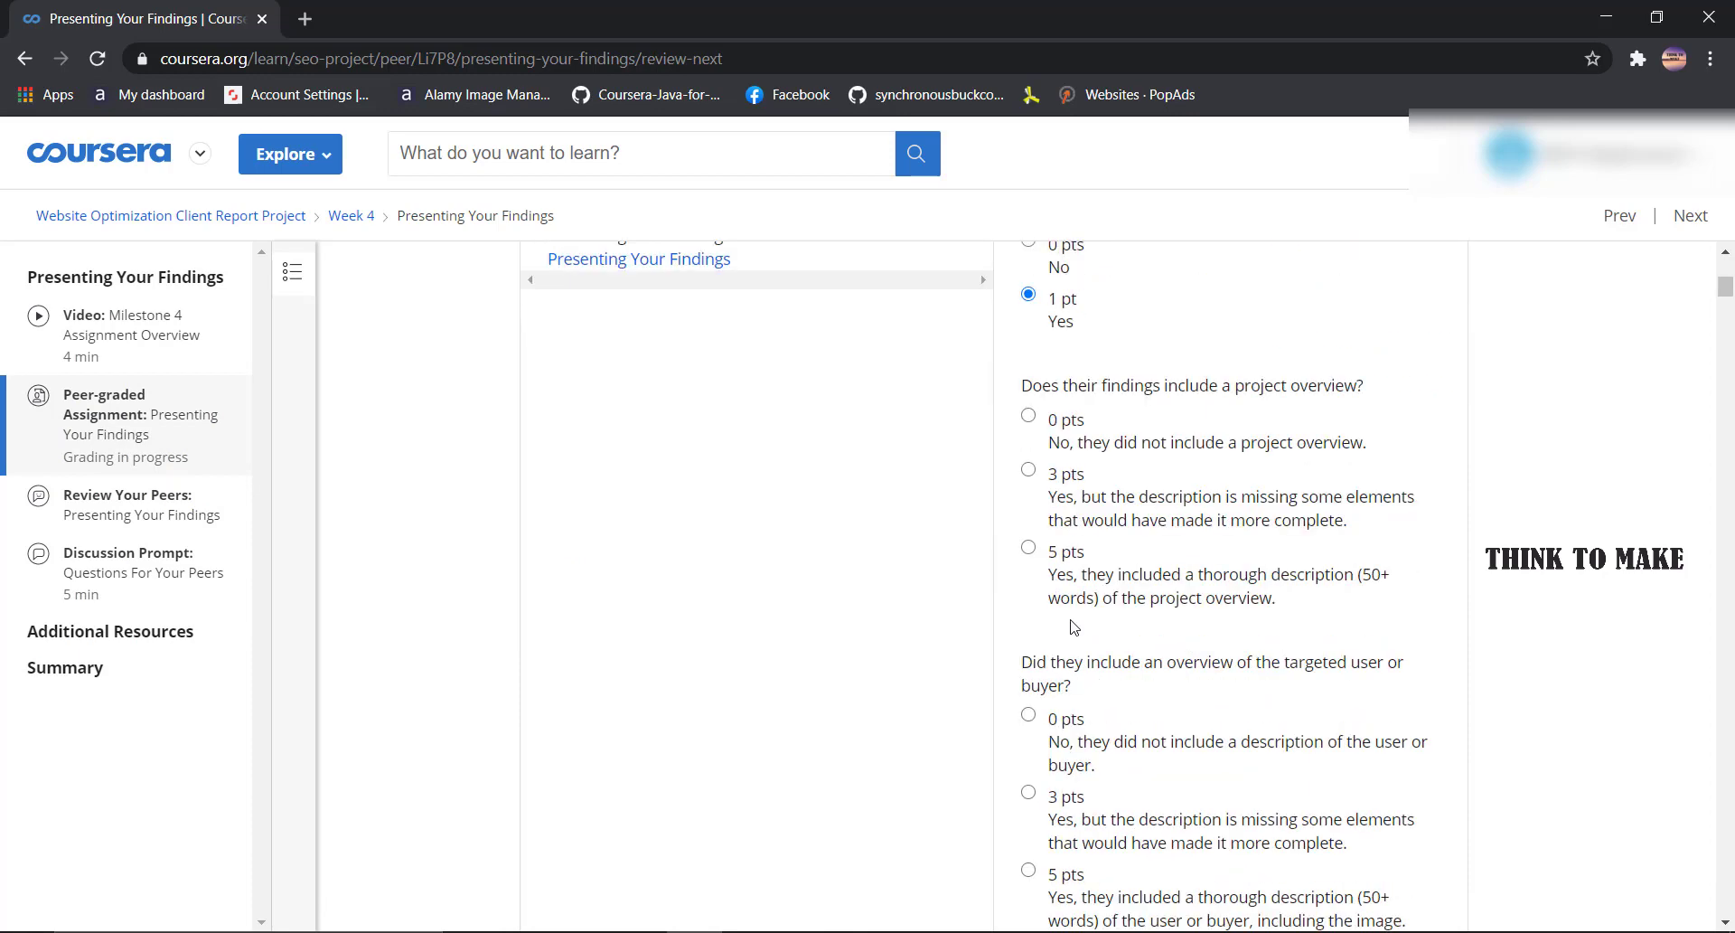
pyautogui.scroll(-3, 1071, 601)
pyautogui.scroll(-4, 1062, 658)
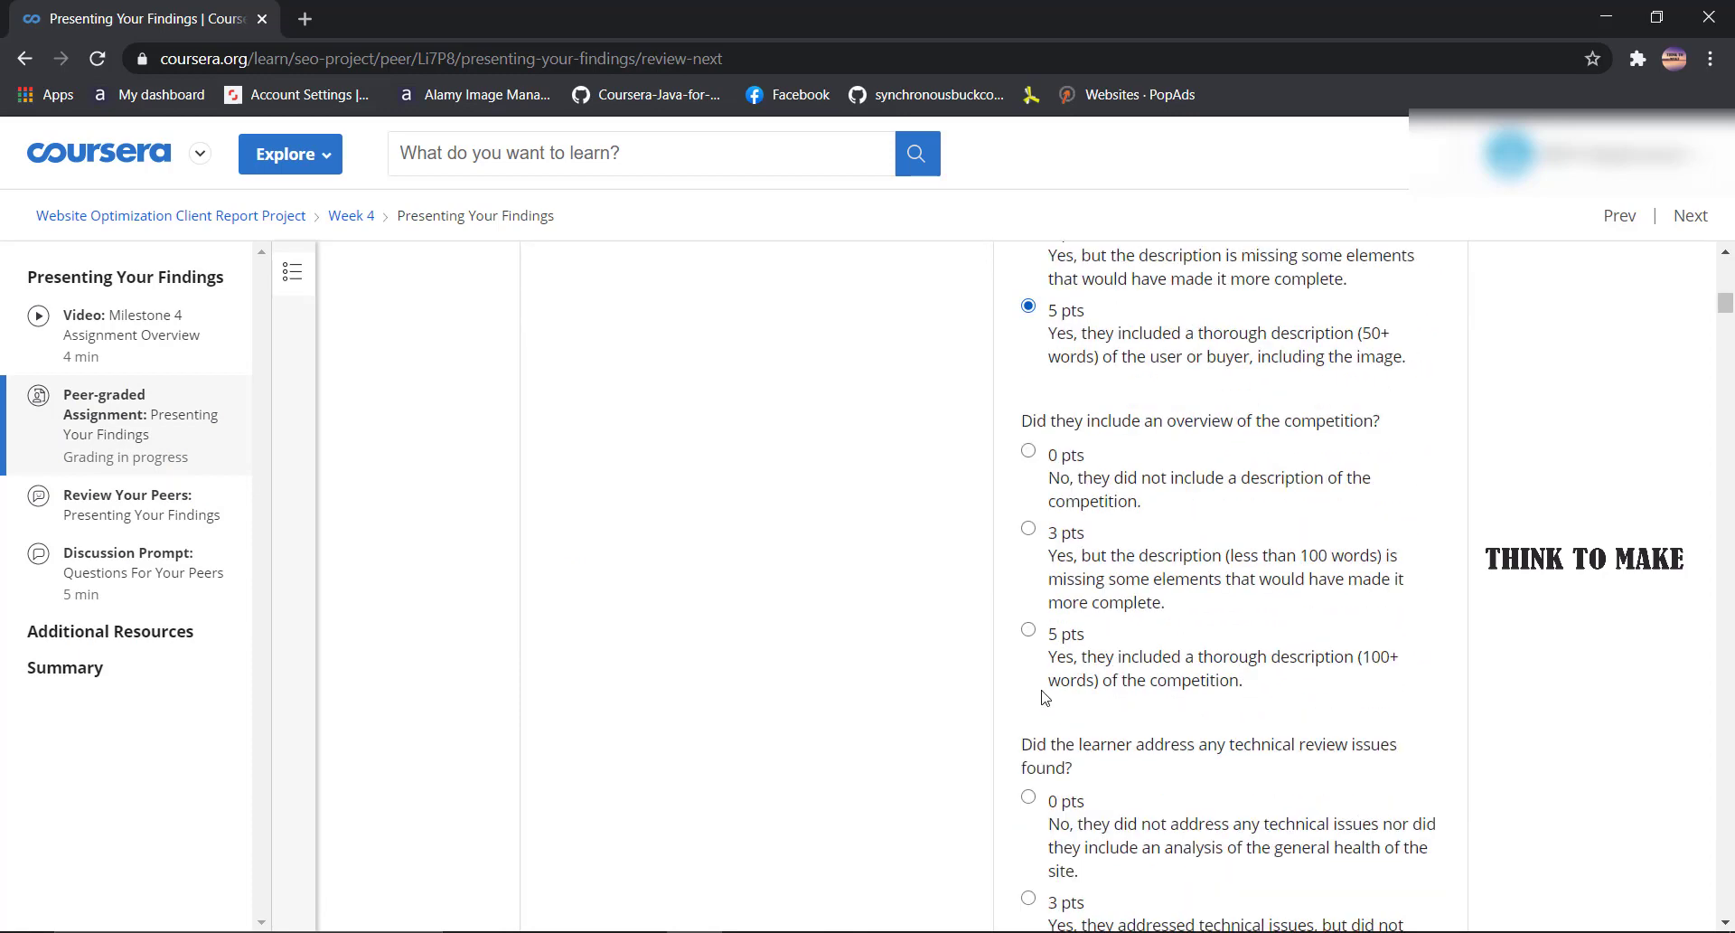
pyautogui.click(1060, 649)
pyautogui.scroll(-4, 1053, 669)
pyautogui.click(1053, 691)
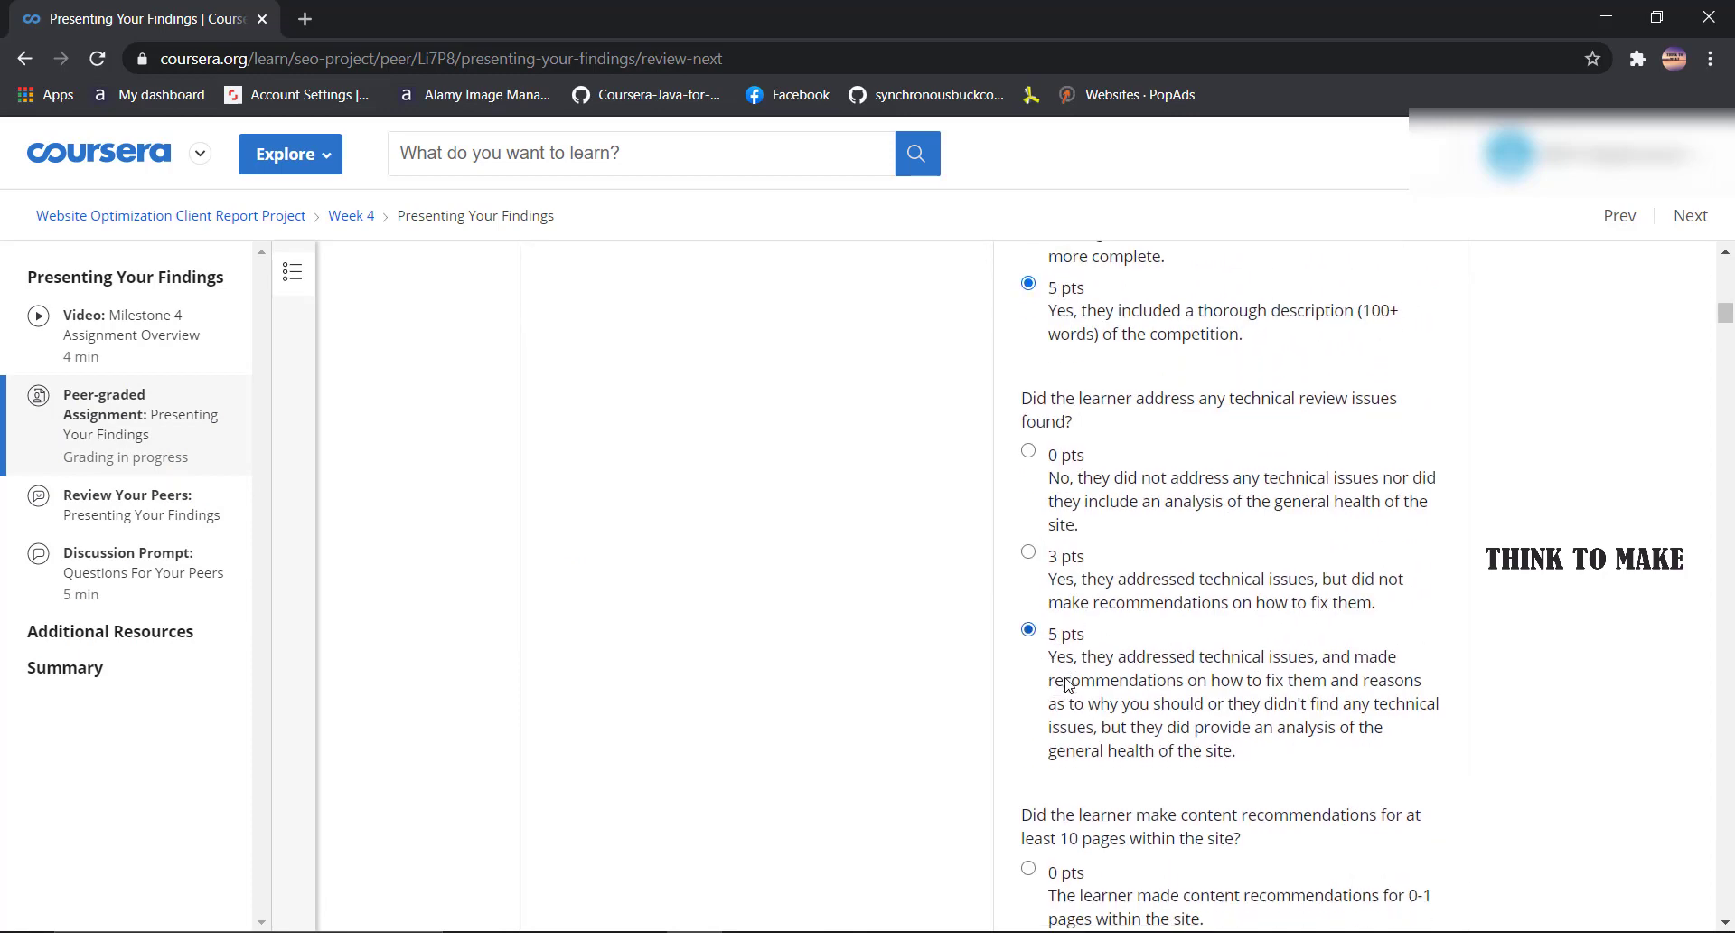
# - Award page 1 of the content recommendations 4 pts for its listed elements and 3 pts for its content analysis
pyautogui.scroll(-6, 1066, 714)
pyautogui.scroll(-9, 1067, 723)
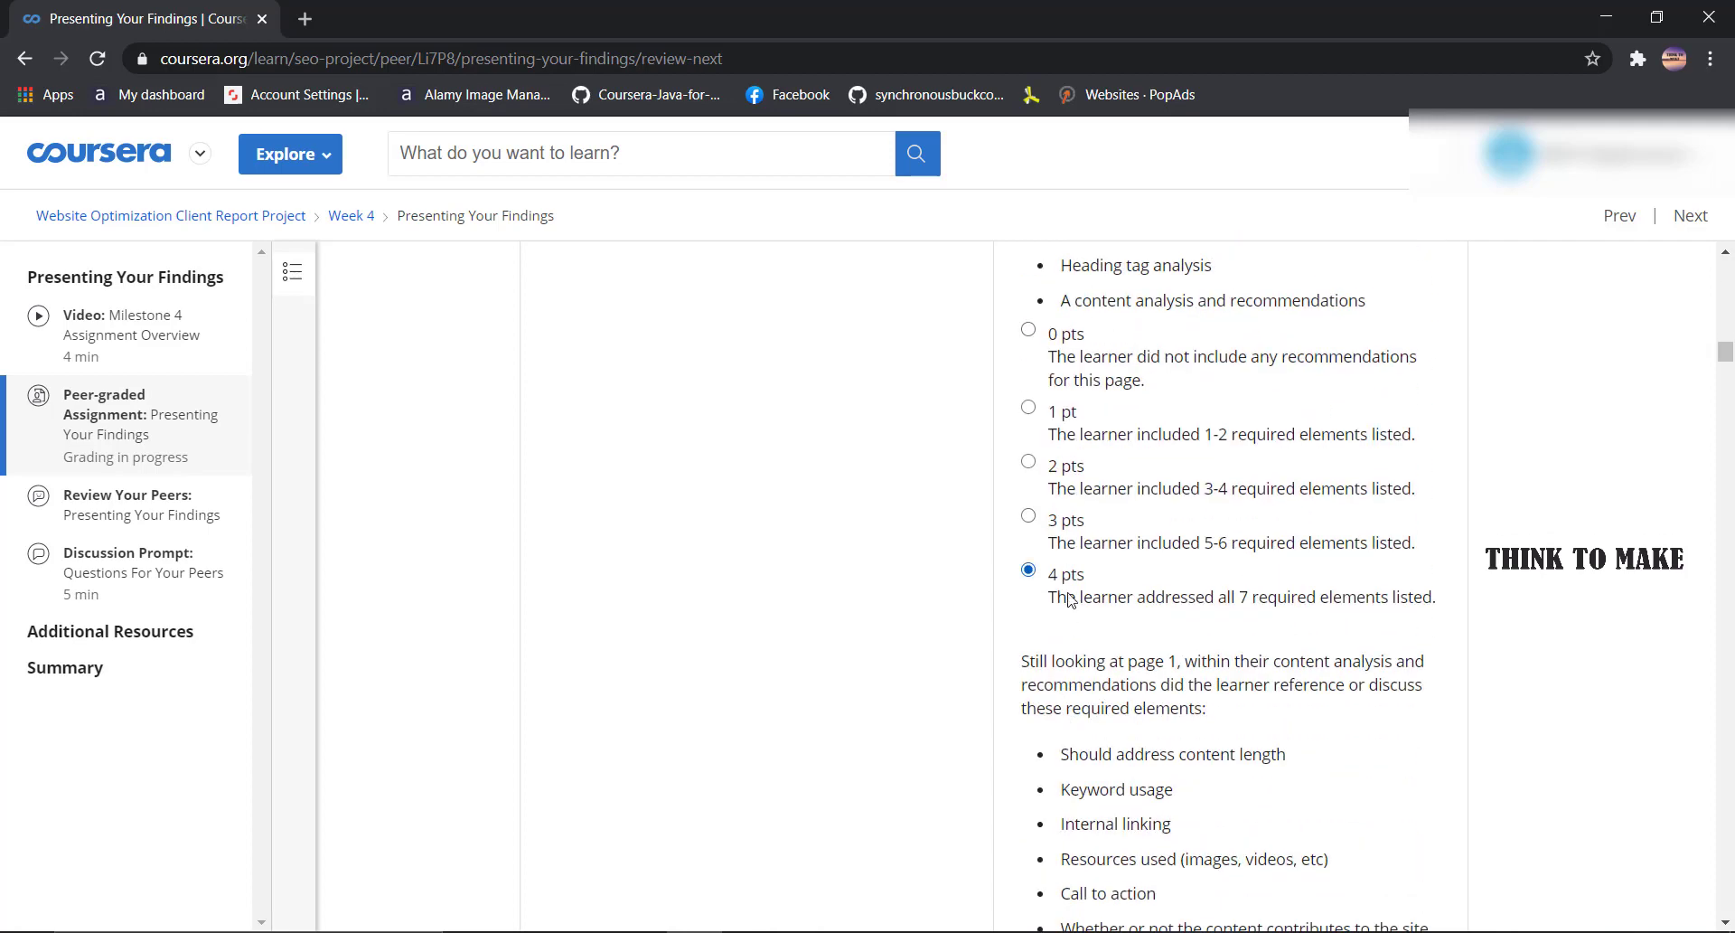
pyautogui.scroll(-6, 1069, 599)
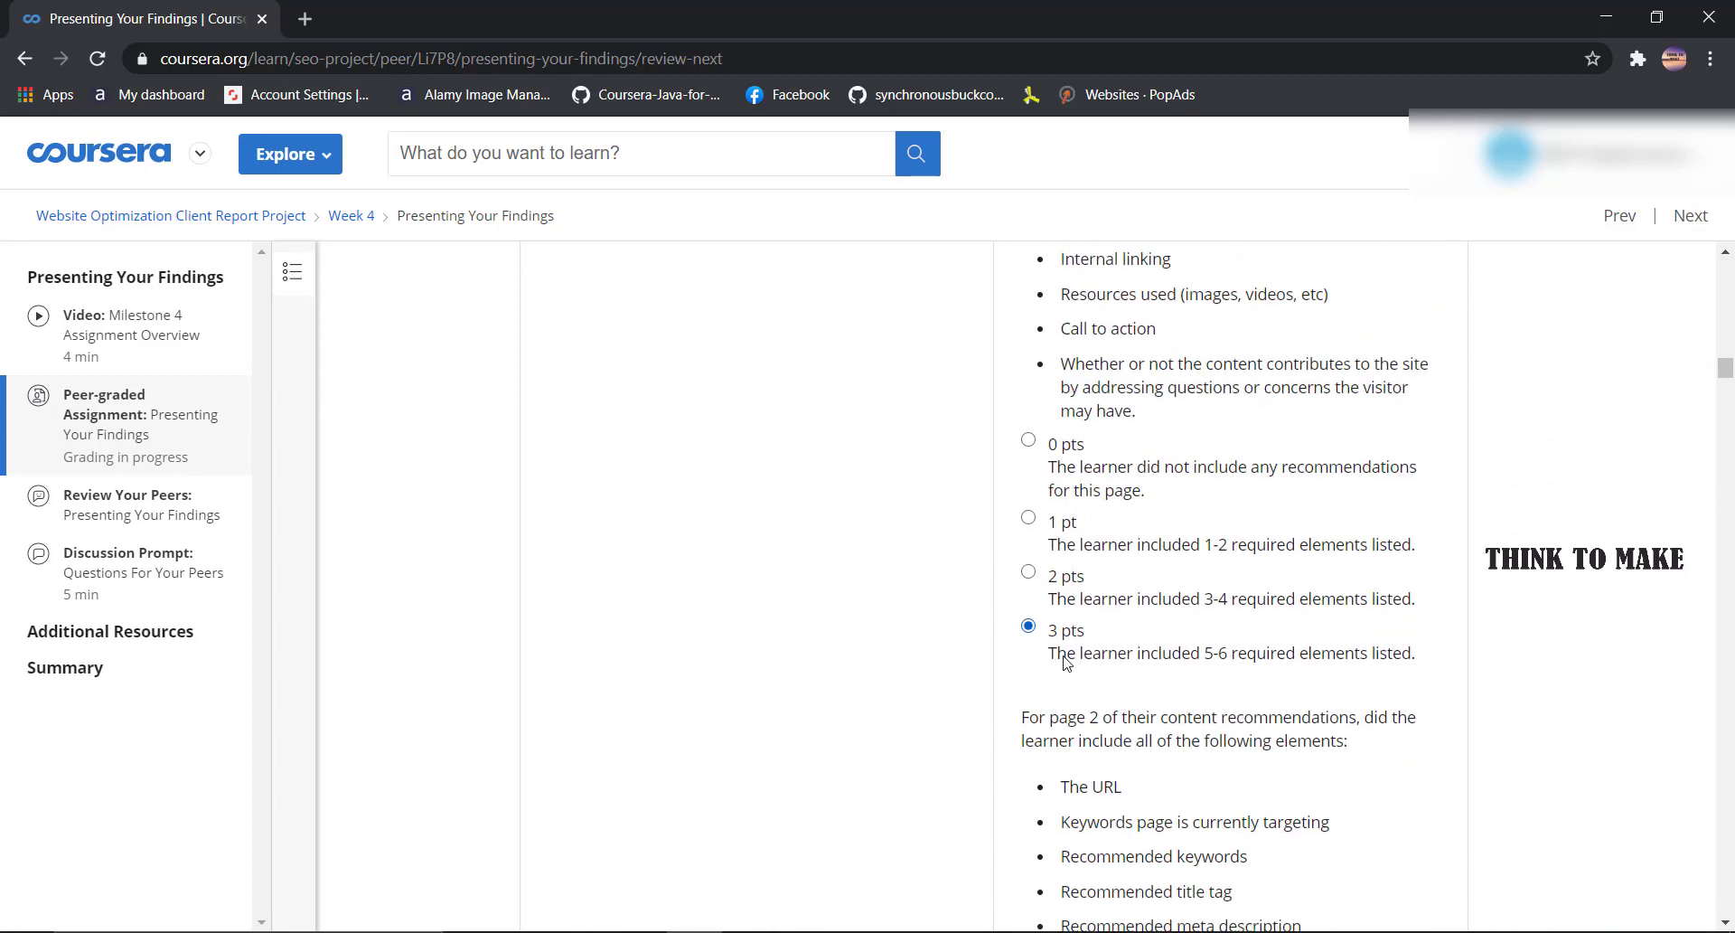
# - Award 4 pts for the listed elements of page 2 of the content recommendations
pyautogui.scroll(-5, 1067, 663)
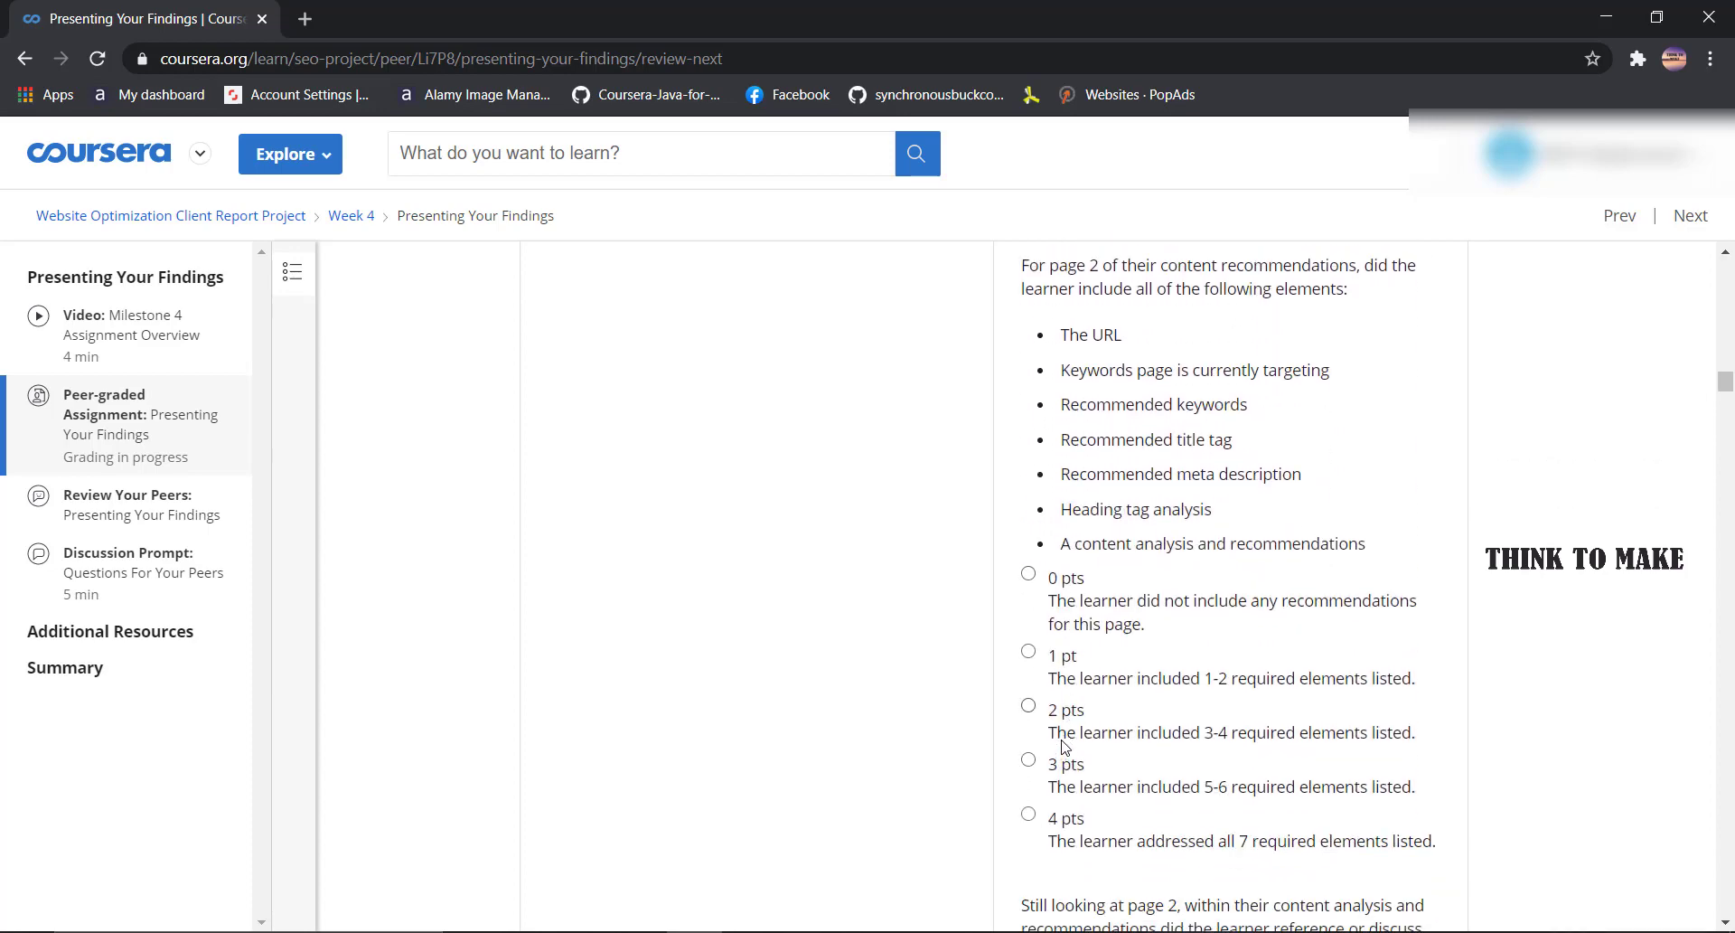
pyautogui.scroll(-2, 1064, 740)
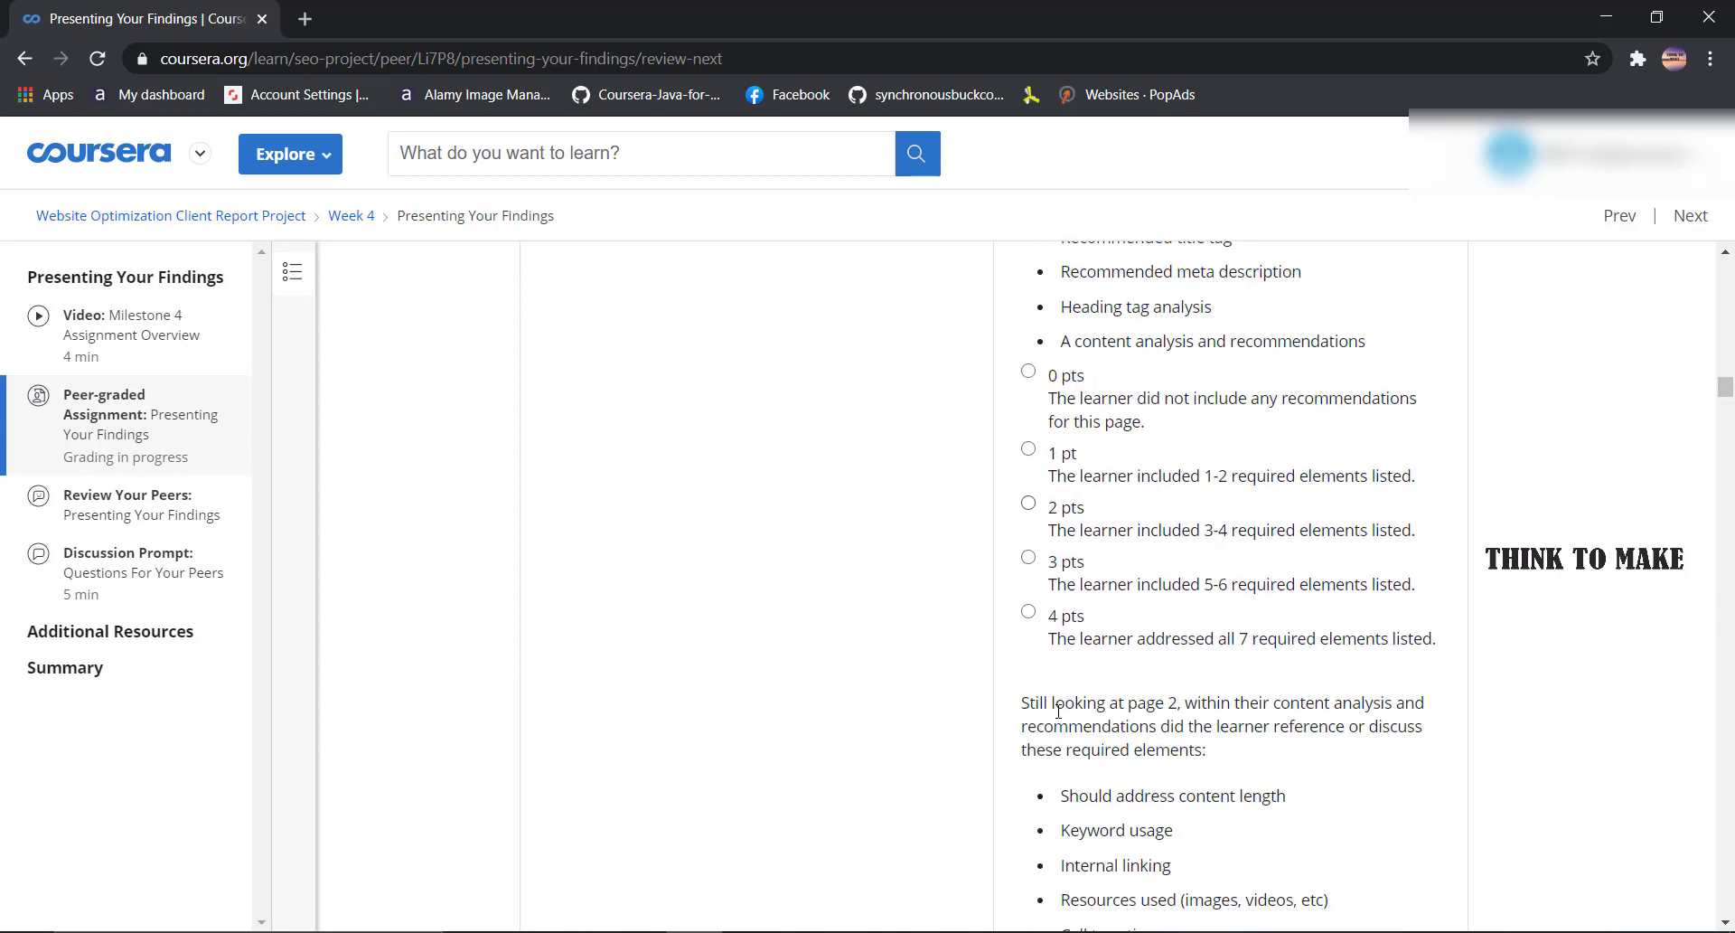
pyautogui.click(1054, 613)
# - Award page 3 of the content recommendations 4 pts for its listed elements and 3 pts for its content analysis
pyautogui.scroll(-4, 1054, 613)
pyautogui.scroll(-2, 1071, 741)
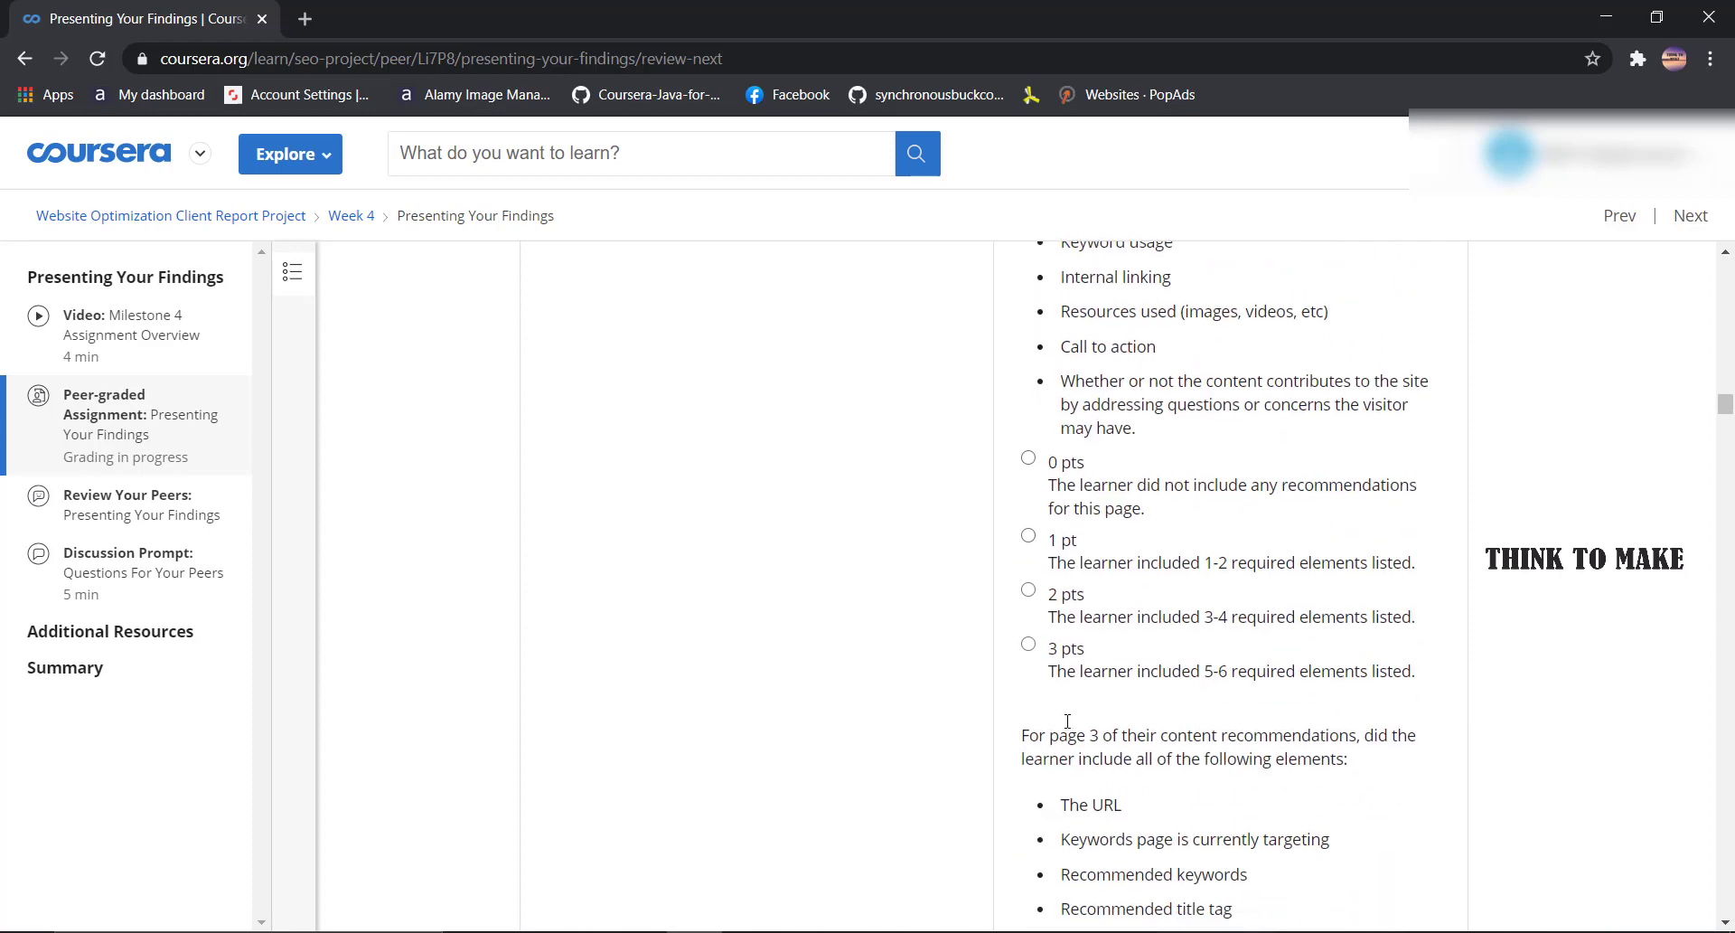
pyautogui.scroll(-6, 1063, 667)
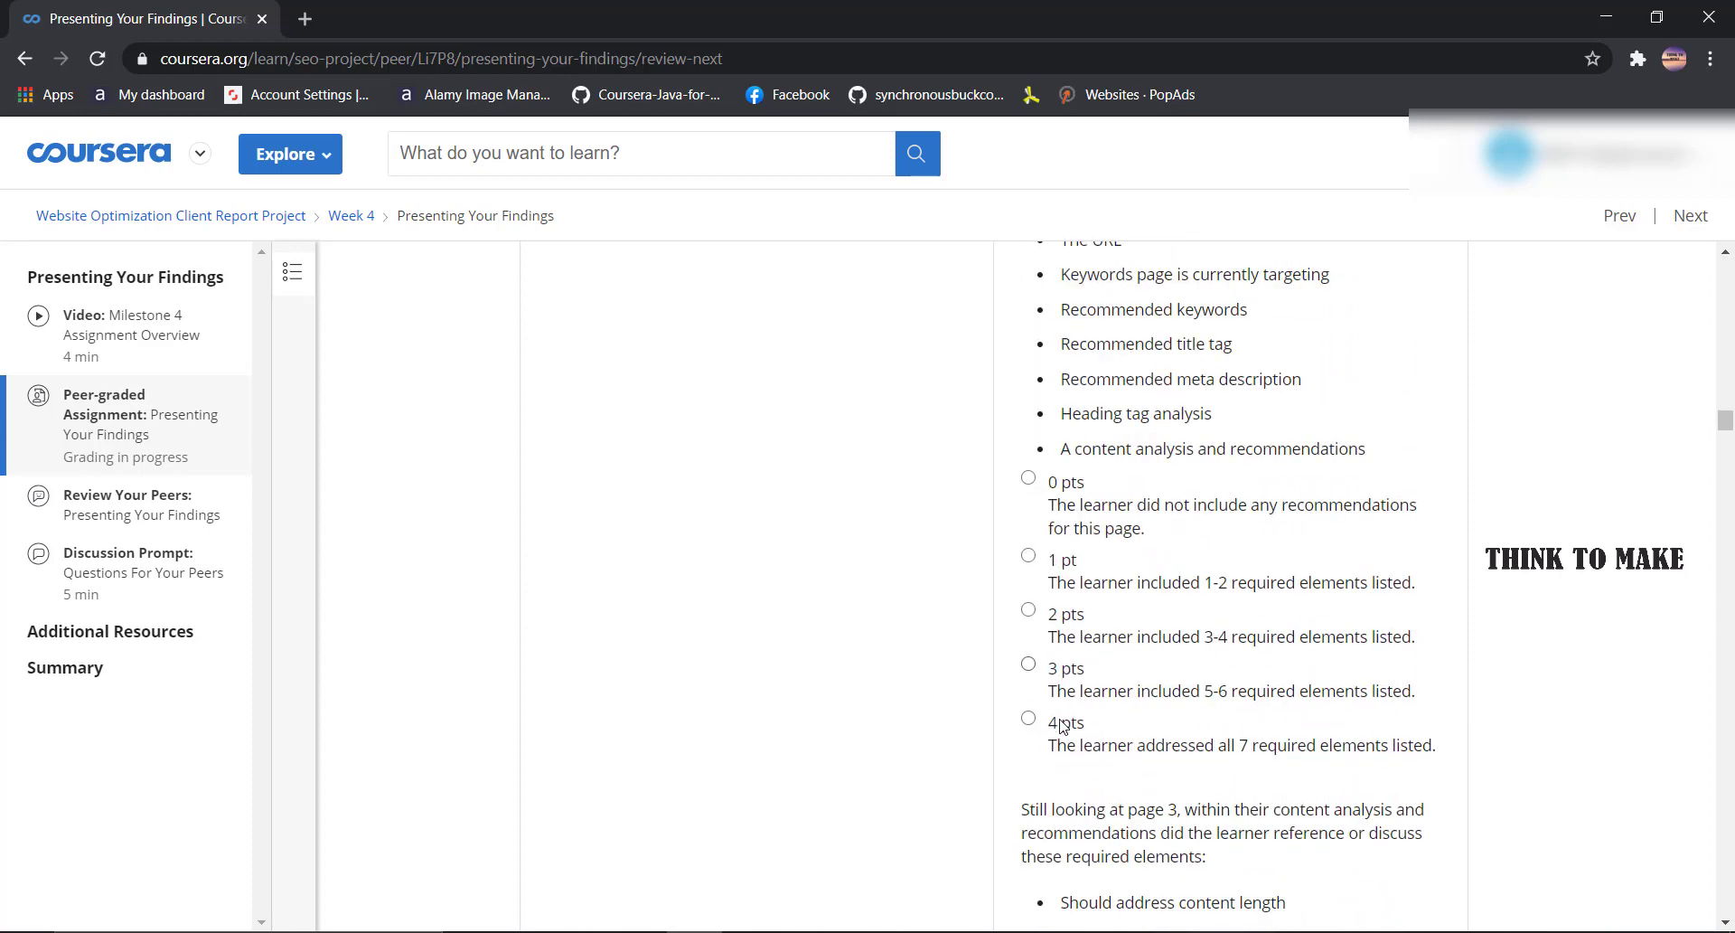
pyautogui.click(1063, 719)
pyautogui.scroll(-6, 1065, 702)
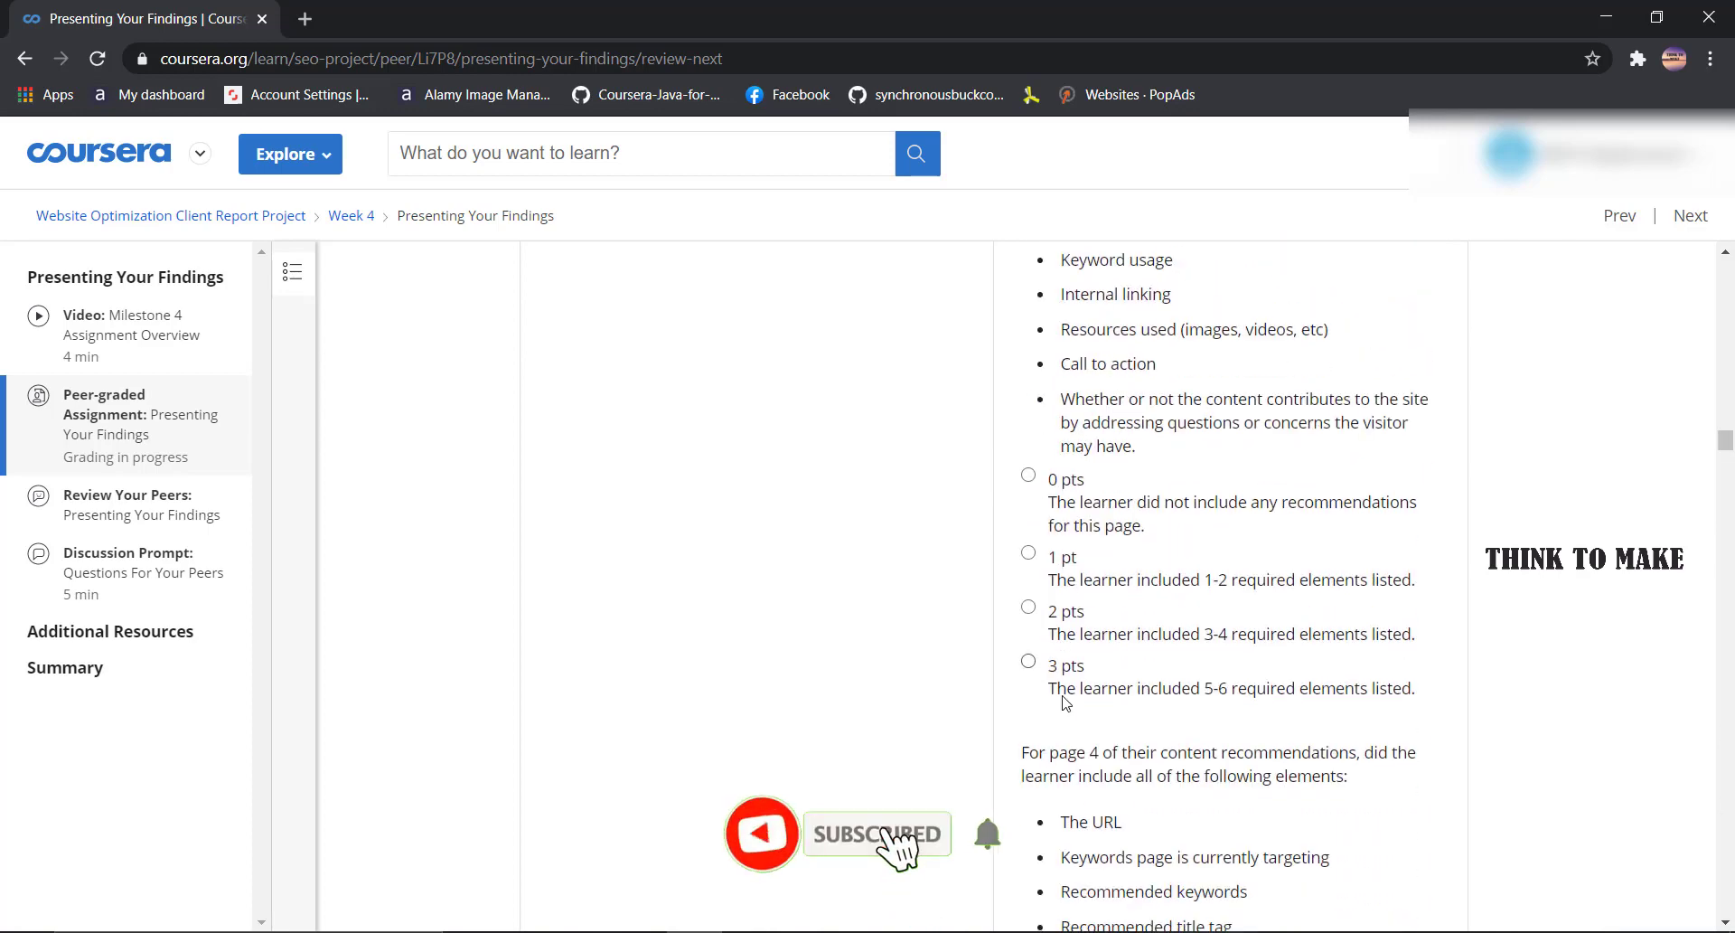
pyautogui.click(1066, 699)
# - Award page 4 of the content recommendations 4 pts for its listed elements and 3 pts for its content analysis
pyautogui.scroll(-5, 1065, 699)
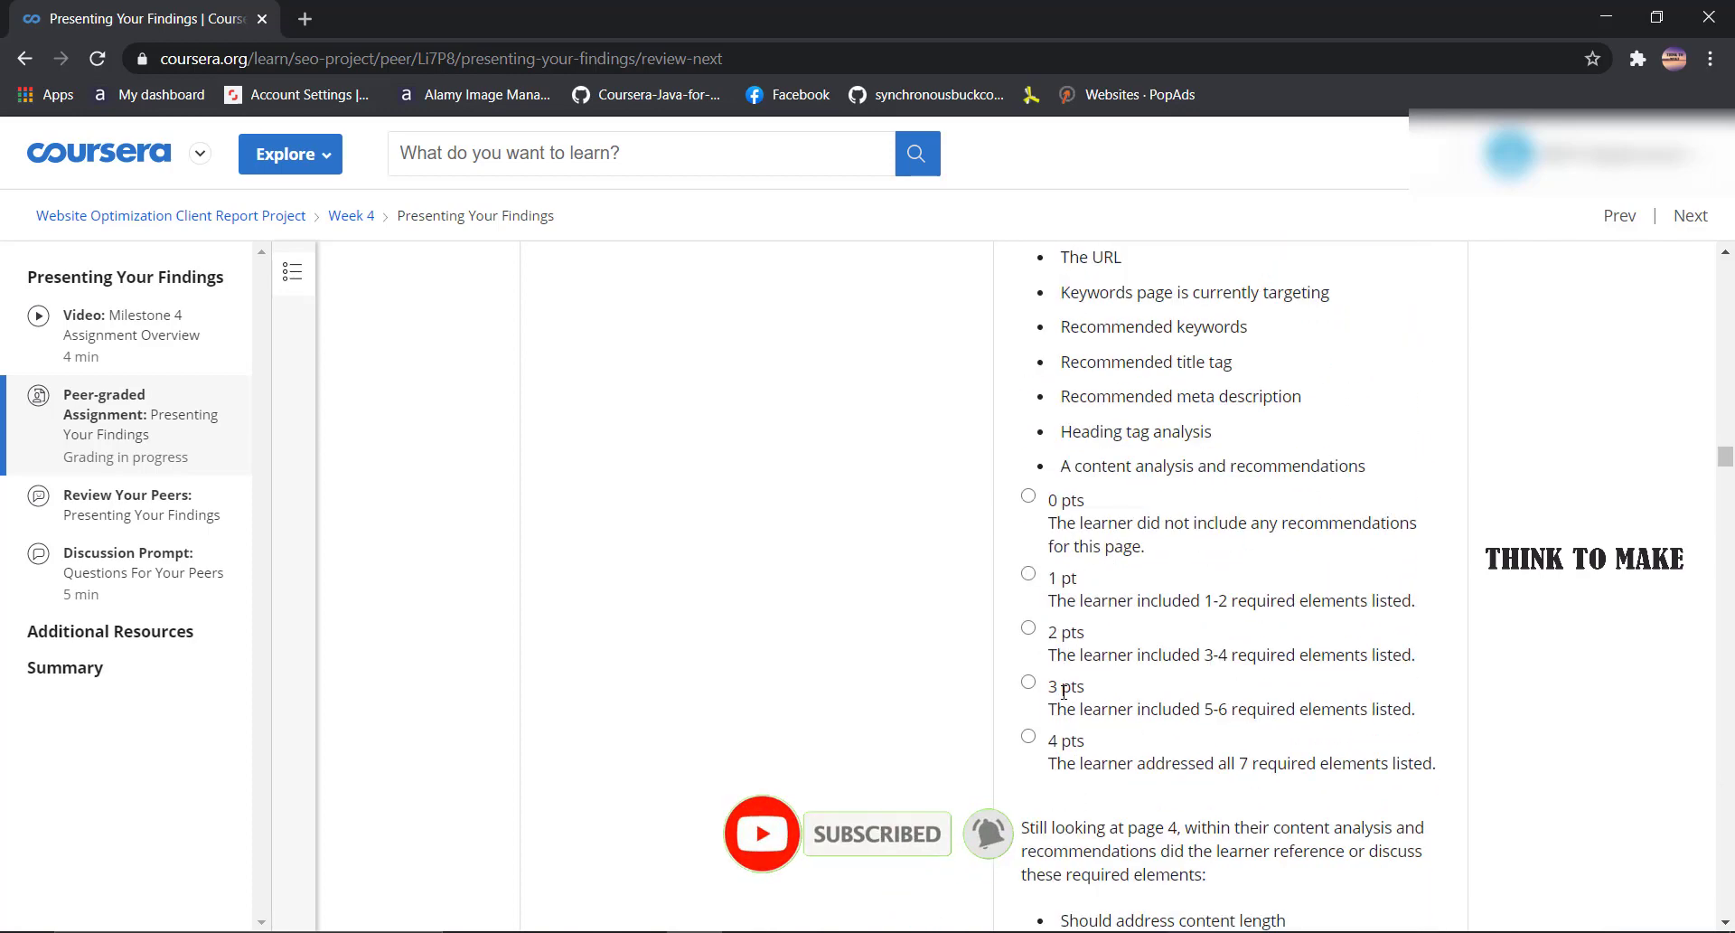
pyautogui.click(1063, 743)
pyautogui.scroll(-3, 1063, 723)
pyautogui.scroll(-3, 1063, 705)
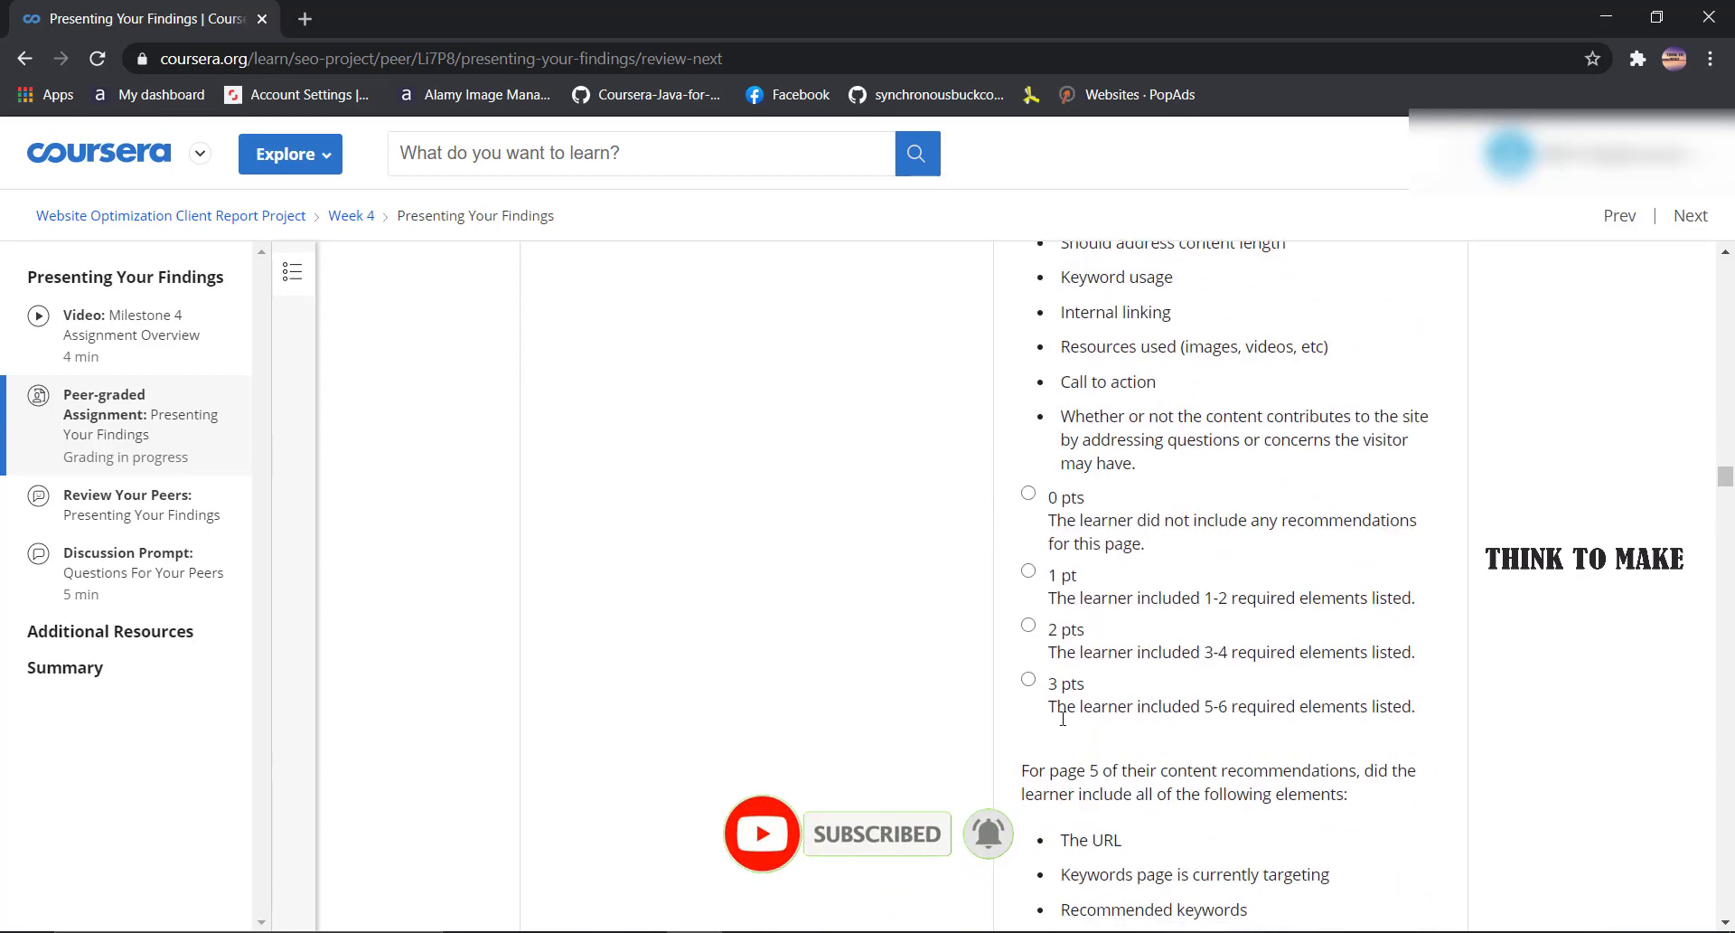
pyautogui.click(1064, 697)
# - Award page 5 of the content recommendations 4 pts for its listed elements and 3 pts for its content analysis
pyautogui.scroll(-6, 1062, 687)
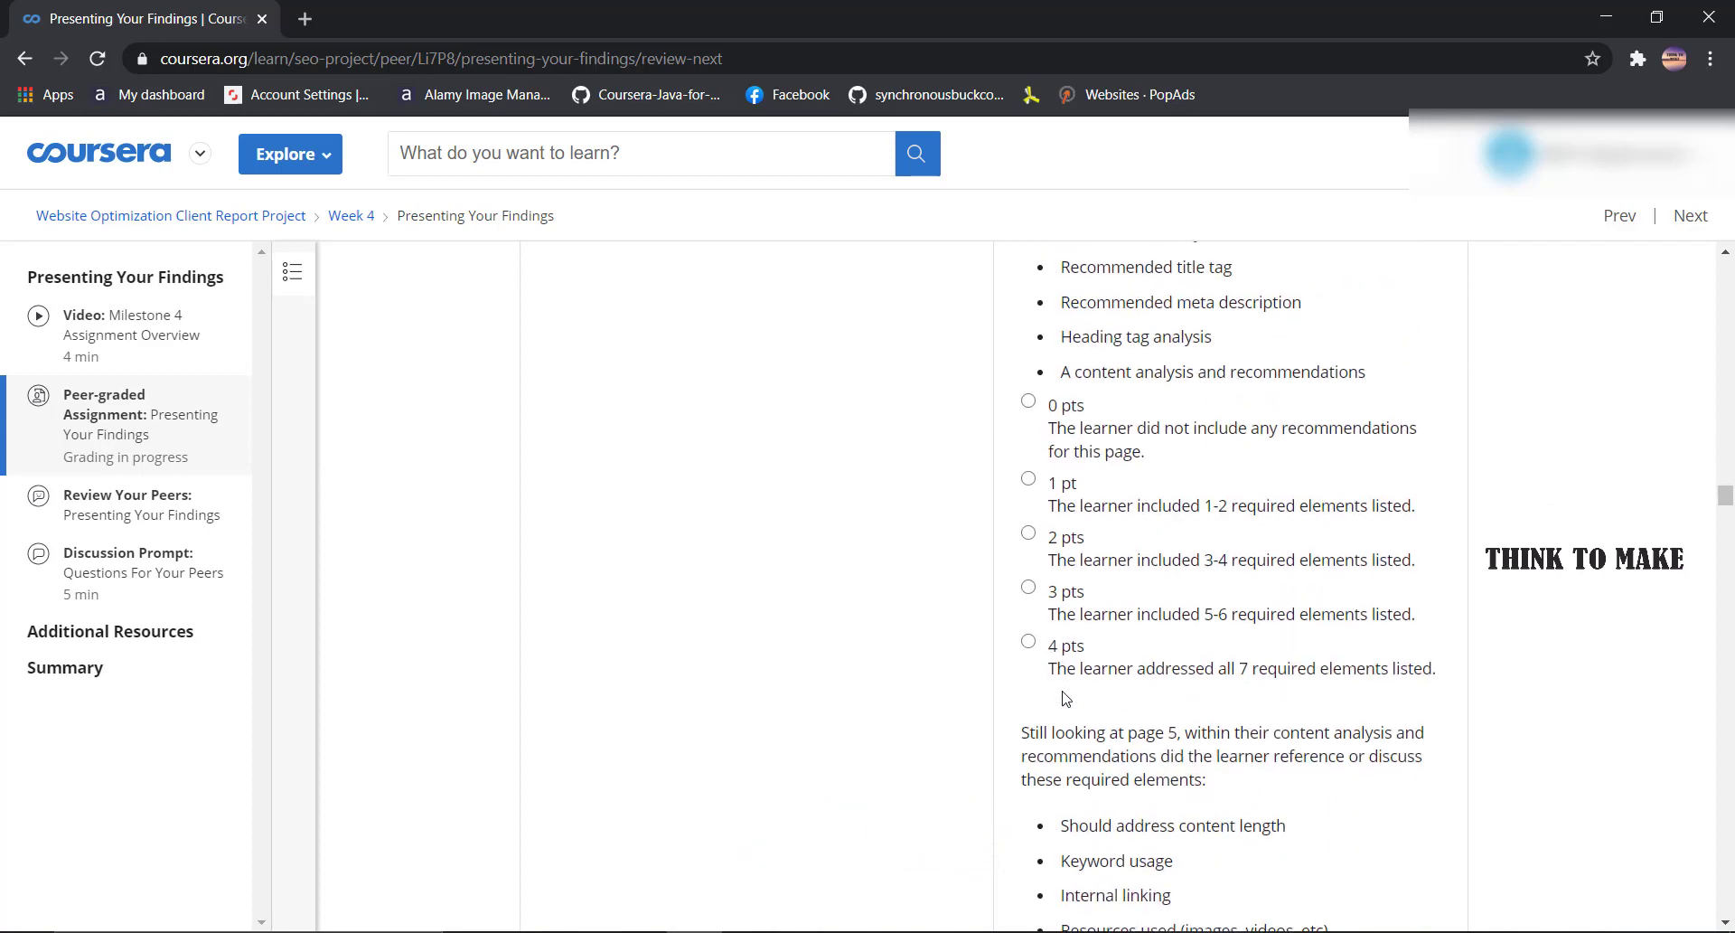
pyautogui.click(1061, 664)
pyautogui.scroll(-5, 1062, 687)
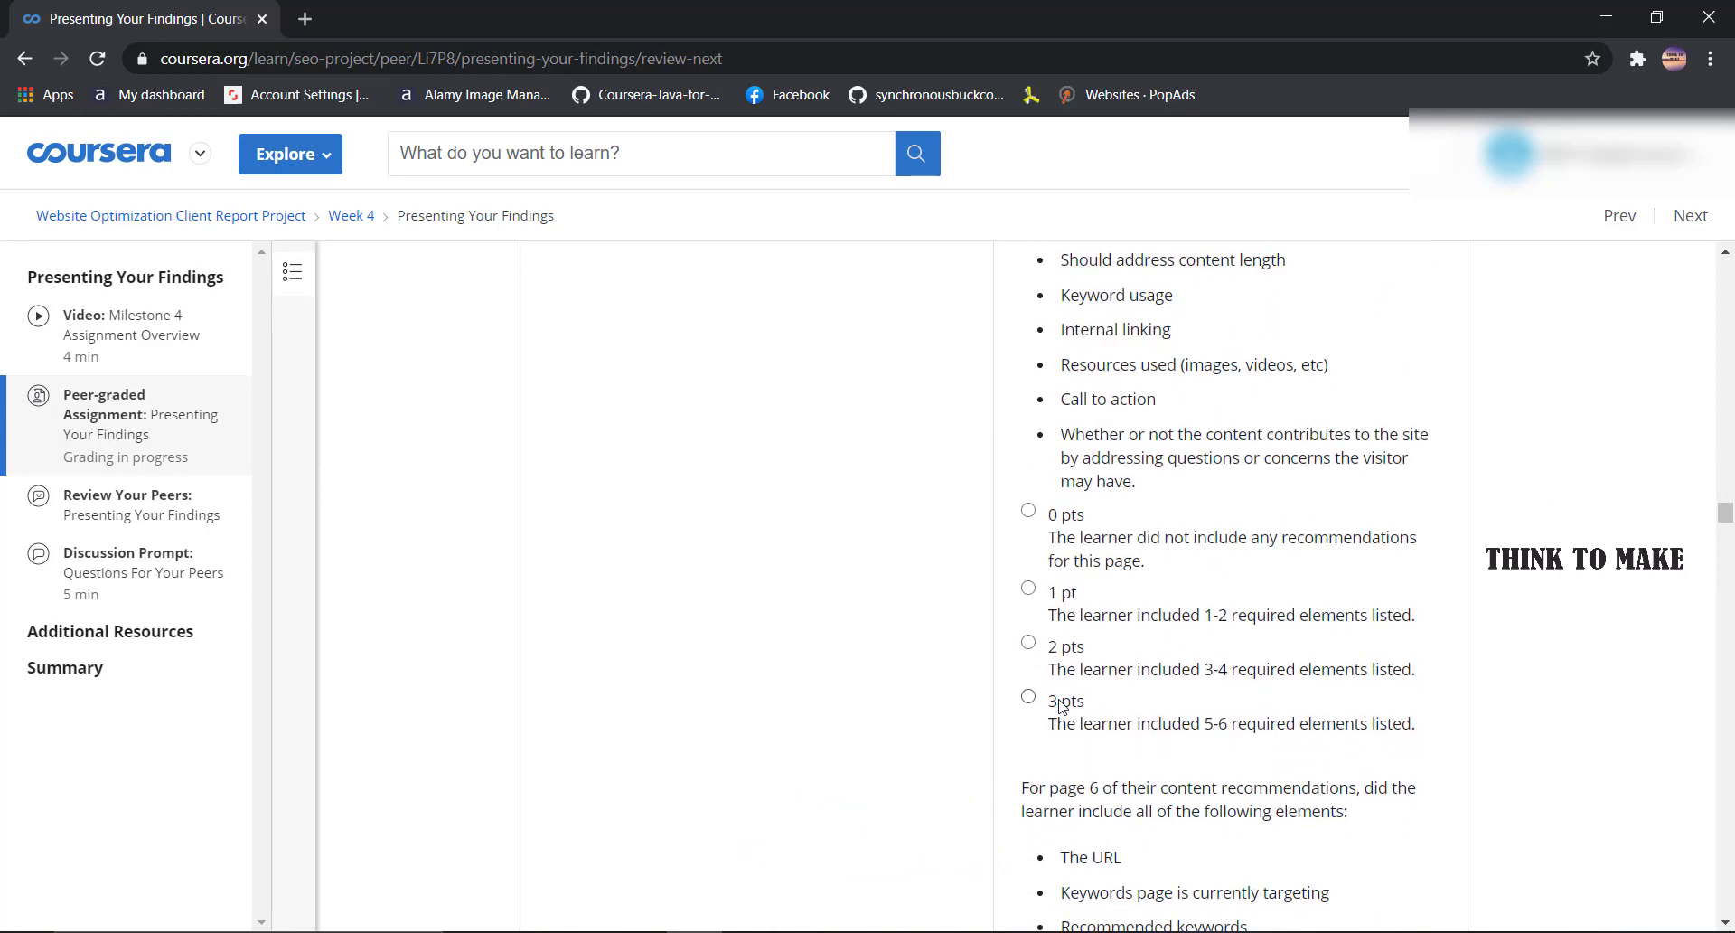
pyautogui.scroll(-5, 1067, 701)
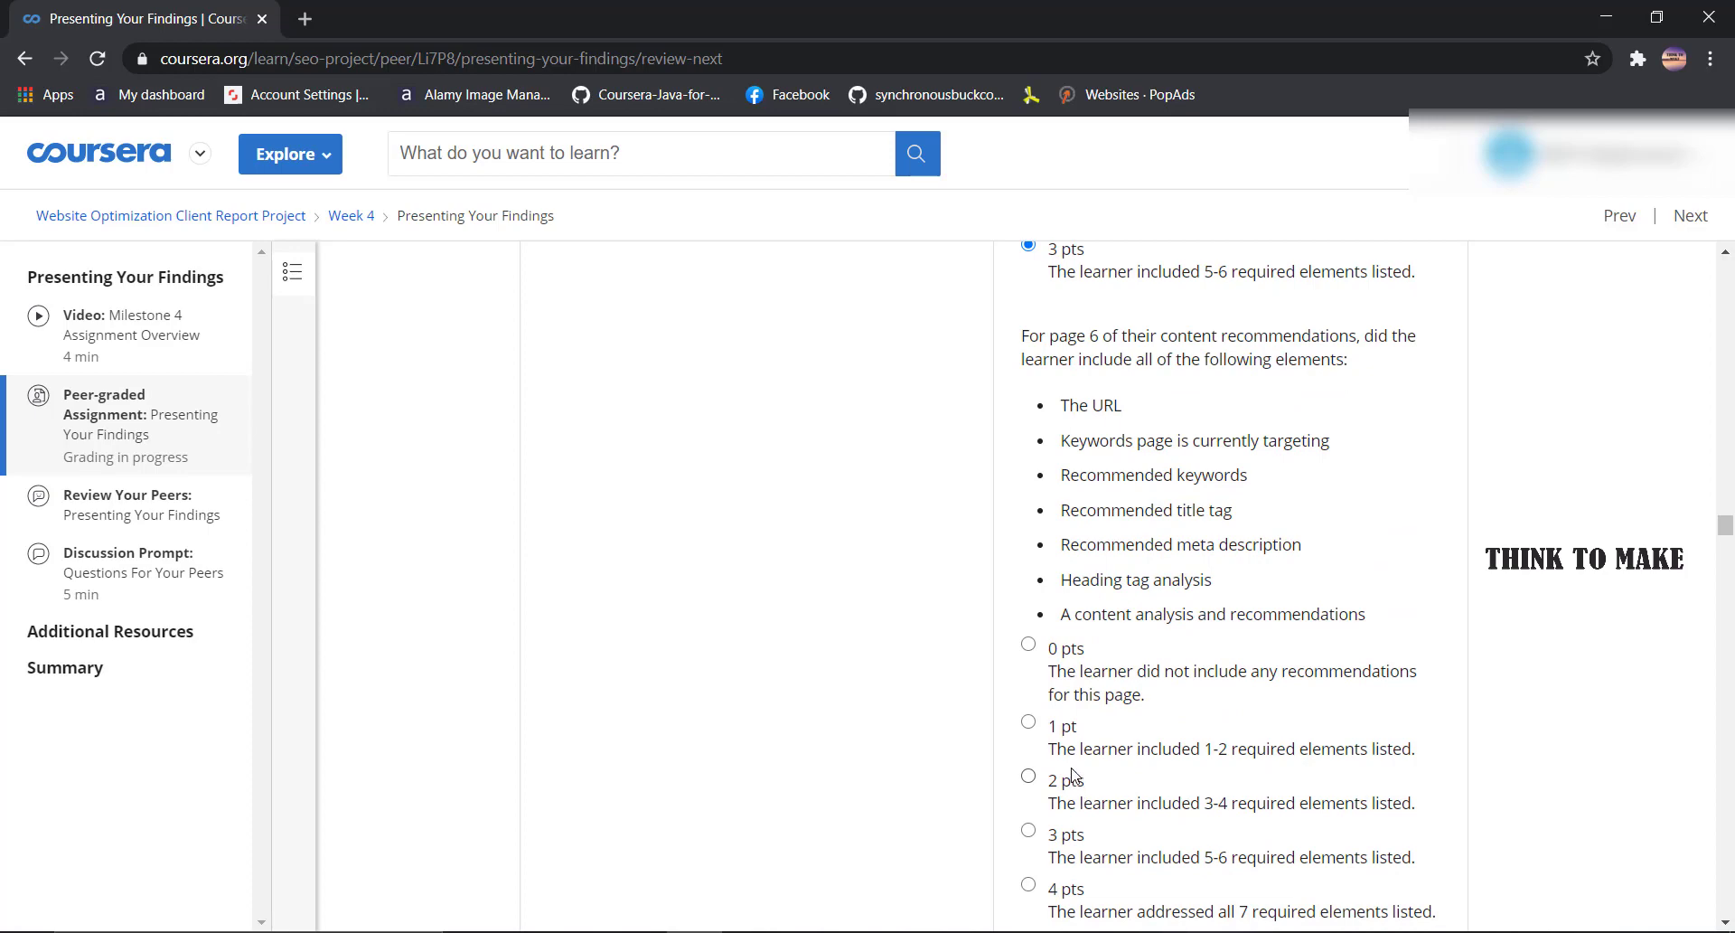
# - Award page 6 of the content recommendations 4 pts for its listed elements and 3 pts for its content analysis
pyautogui.scroll(-3, 1071, 760)
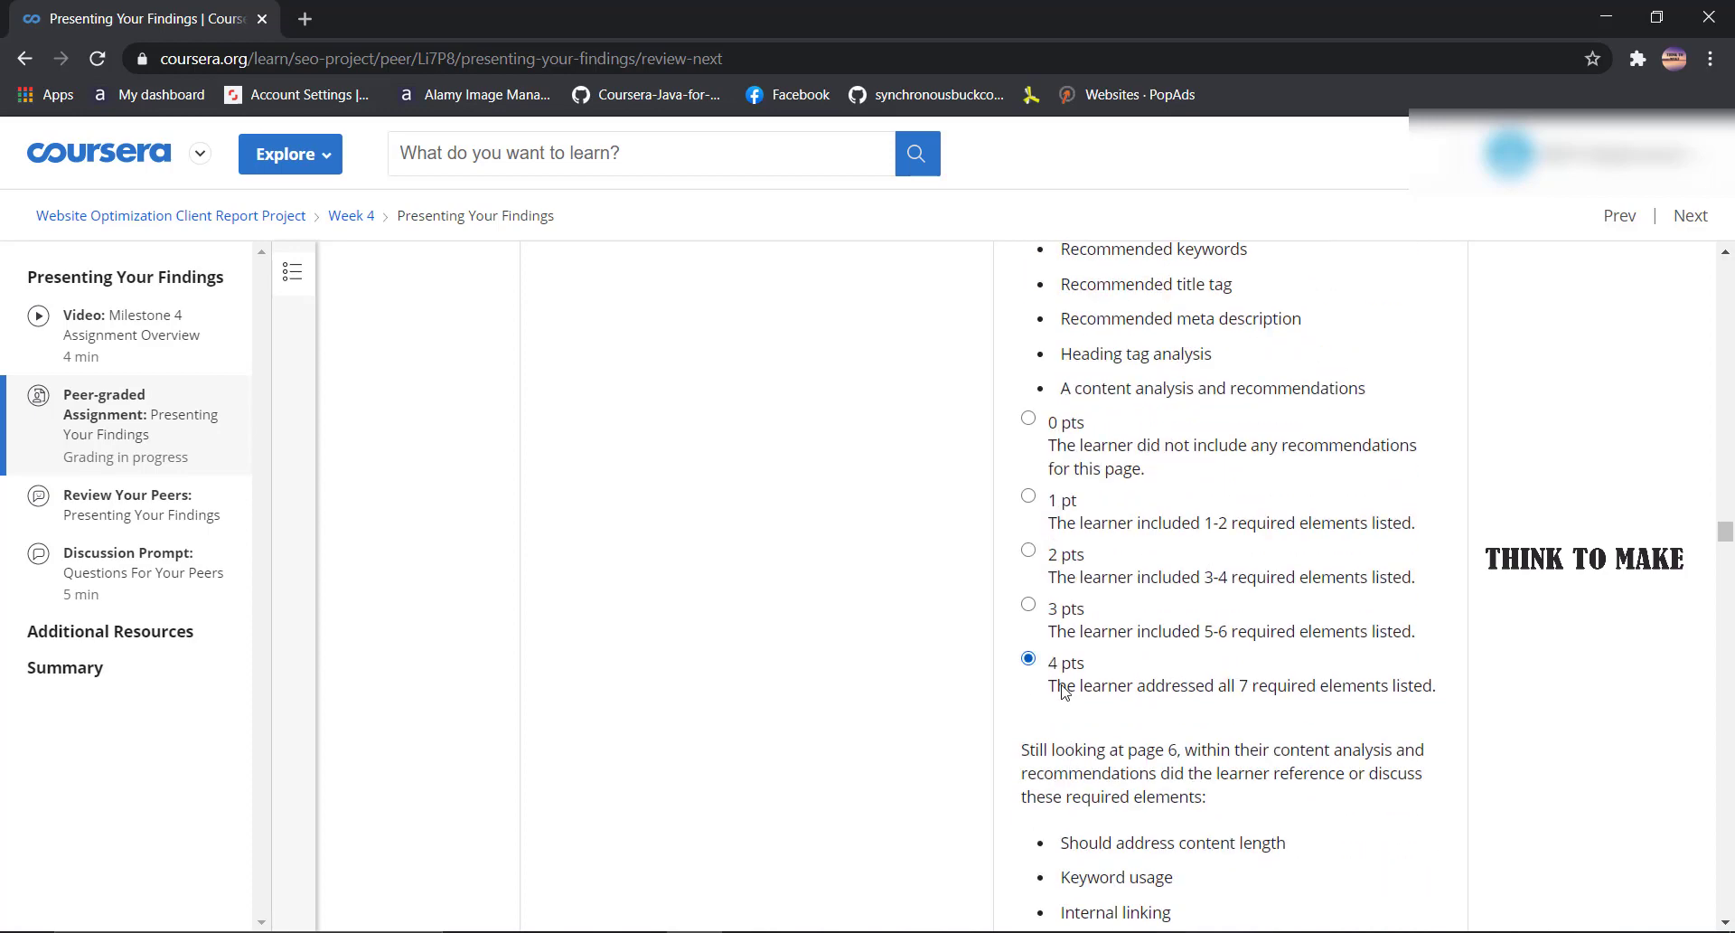
pyautogui.scroll(-4, 1064, 692)
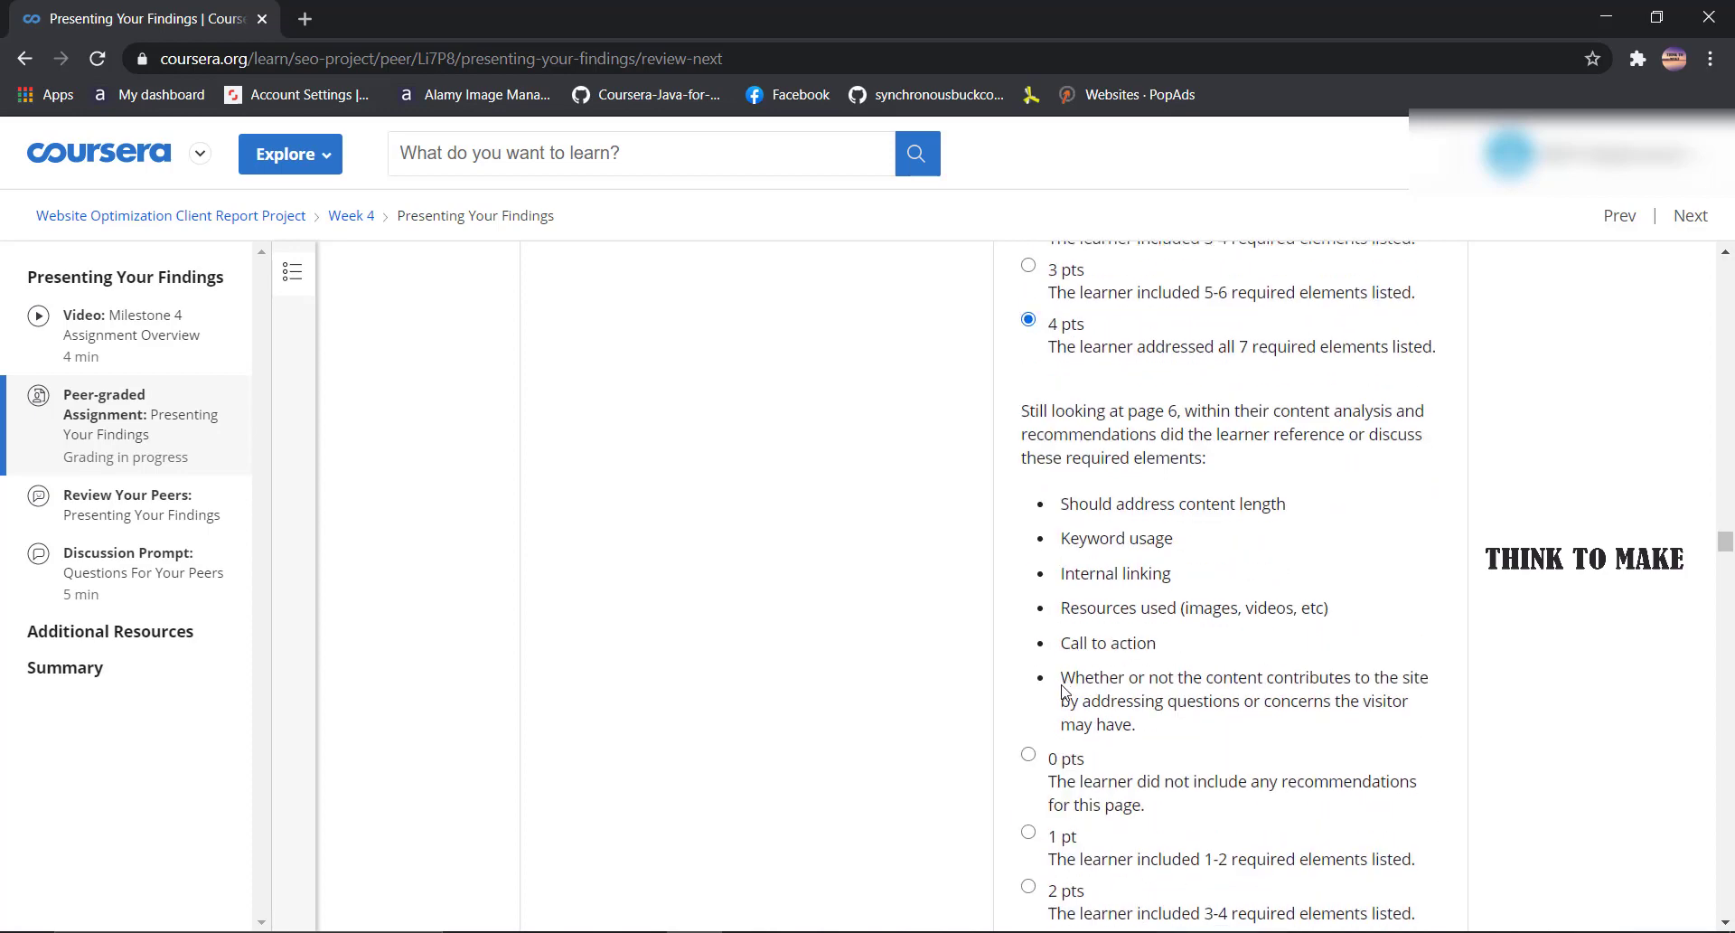
pyautogui.scroll(-4, 1064, 691)
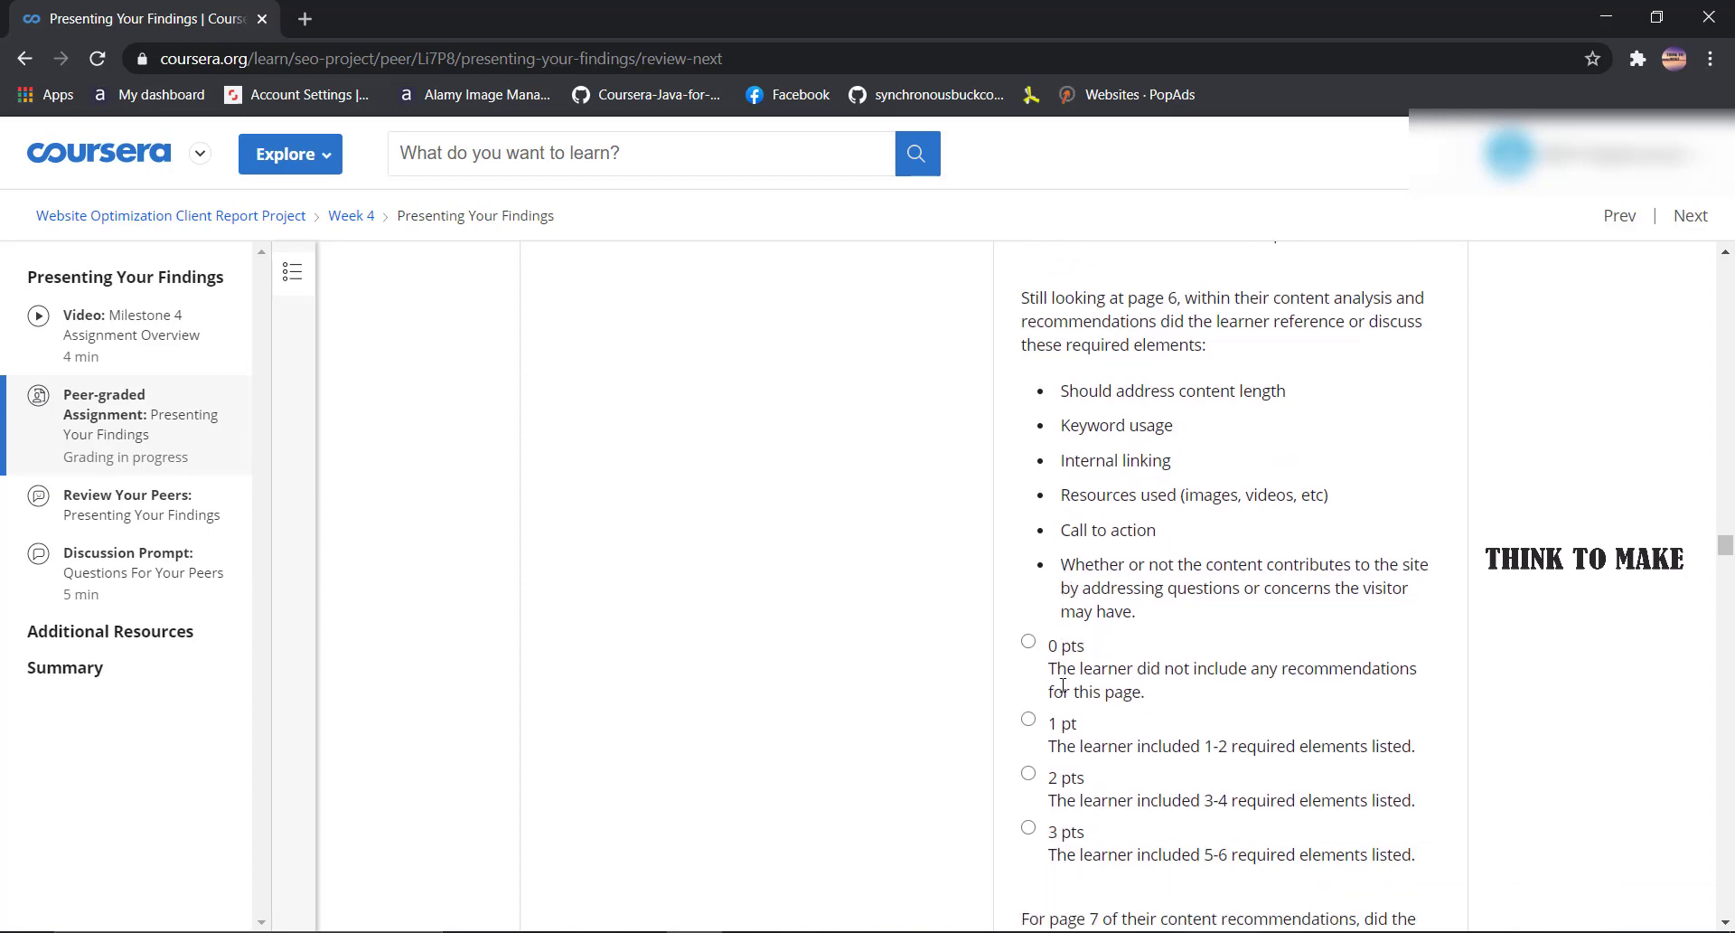
pyautogui.click(1065, 633)
# - Award page 7 of the content recommendations 4 pts for its listed elements and 3 pts for its content analysis
pyautogui.scroll(-8, 1064, 615)
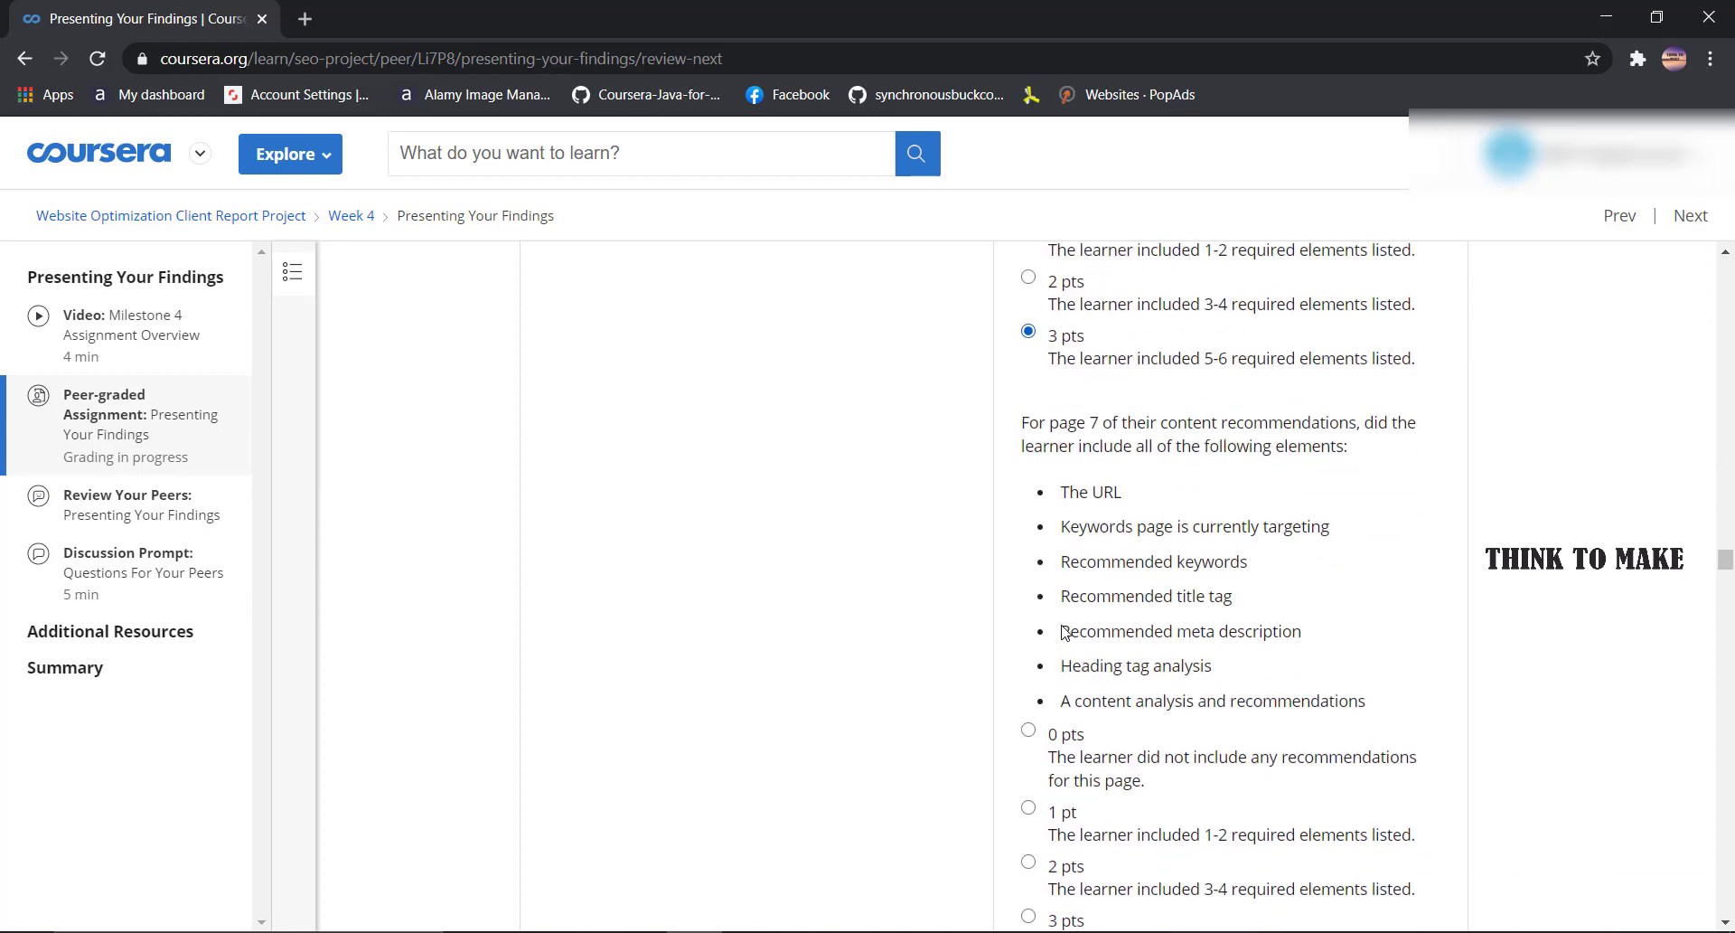
pyautogui.click(1060, 586)
pyautogui.scroll(-7, 1059, 632)
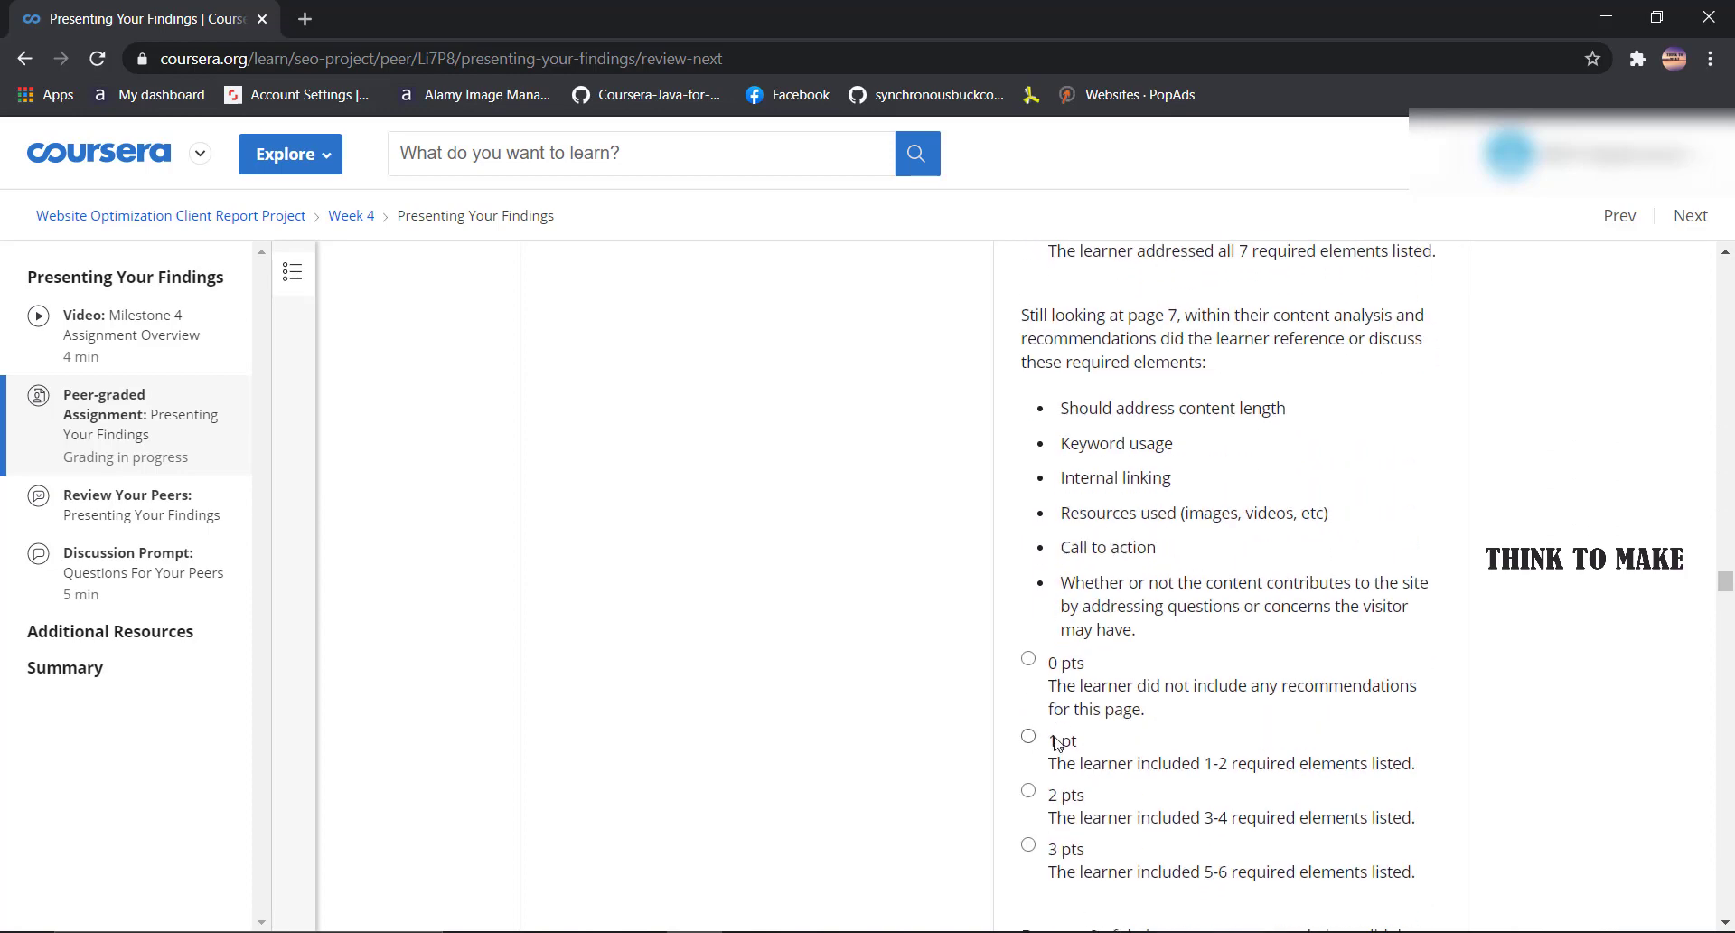
pyautogui.click(1060, 648)
pyautogui.scroll(-7, 1060, 648)
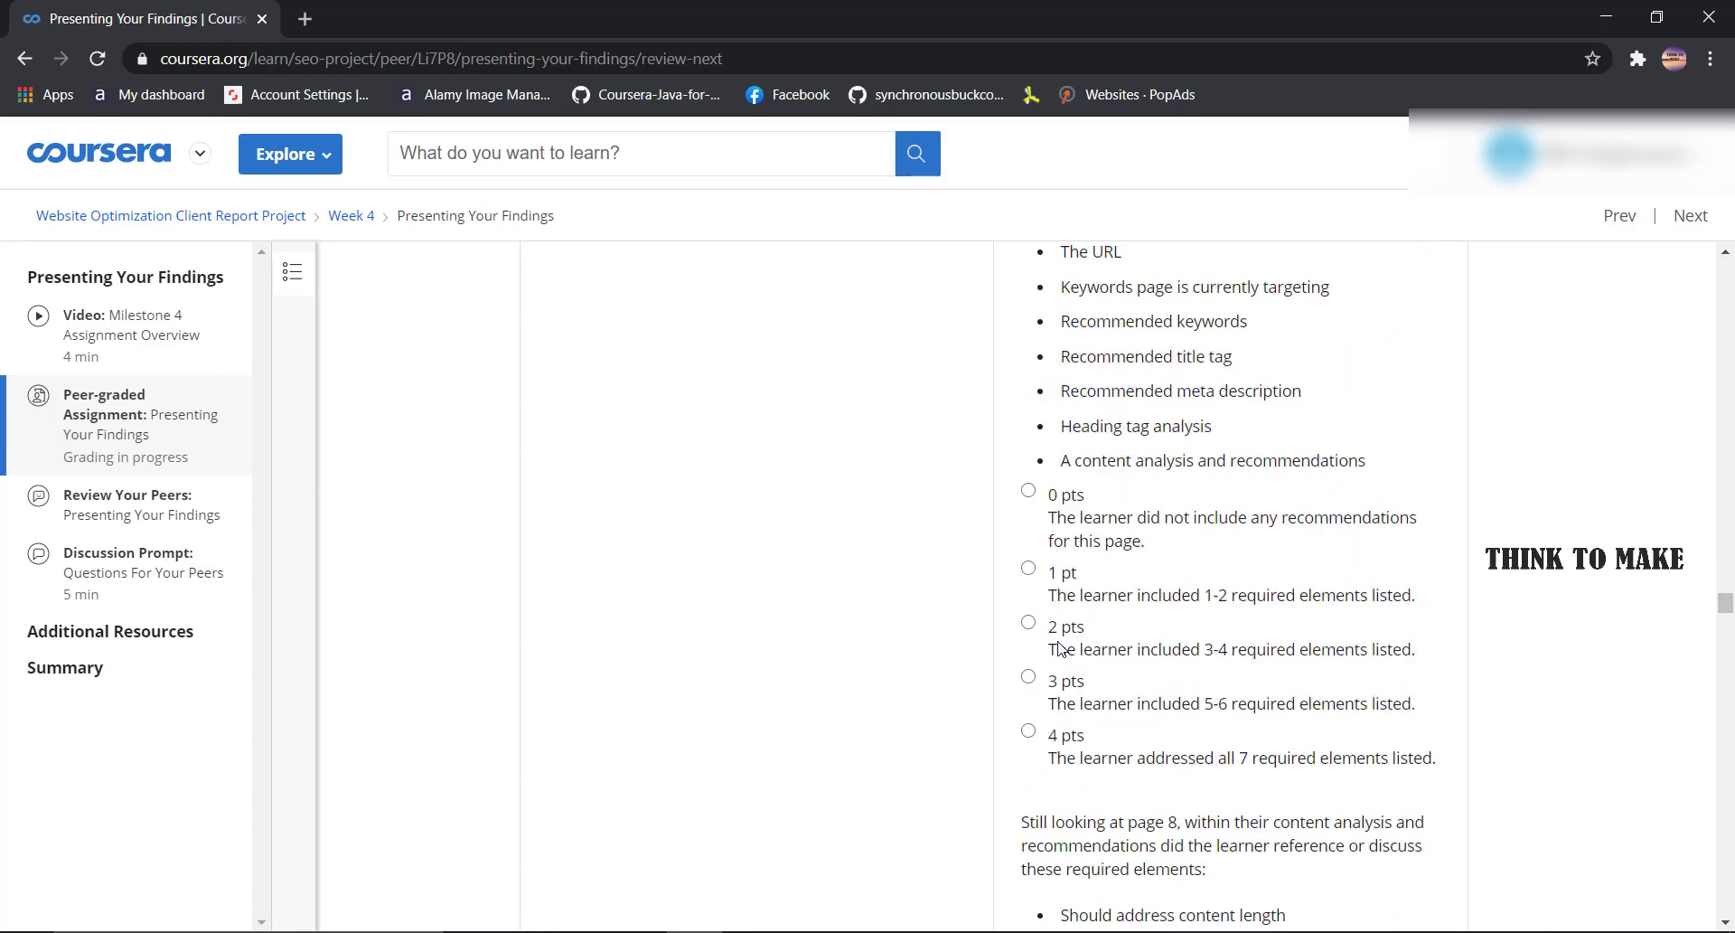